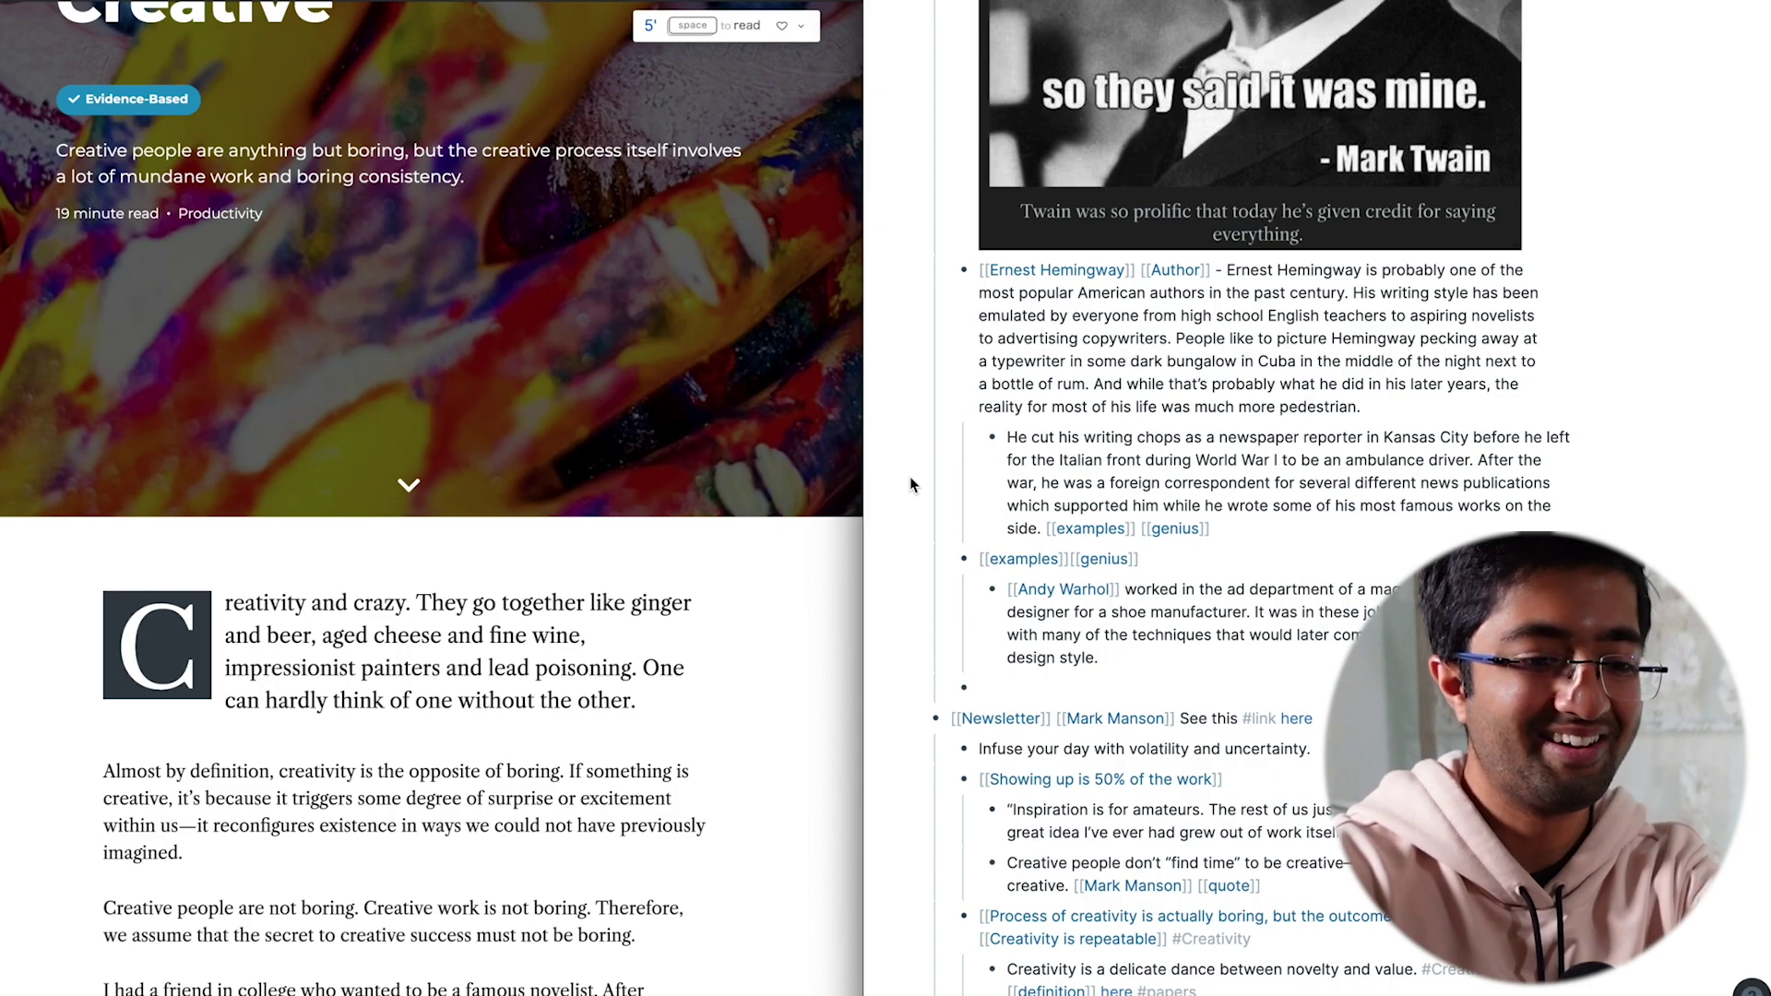
Return to the start of the November 24th, 2020 entry and maximize the notes window
{"action": "scroll", "coordinate": [910, 476], "scroll_direction": "up", "scroll_amount": 2}
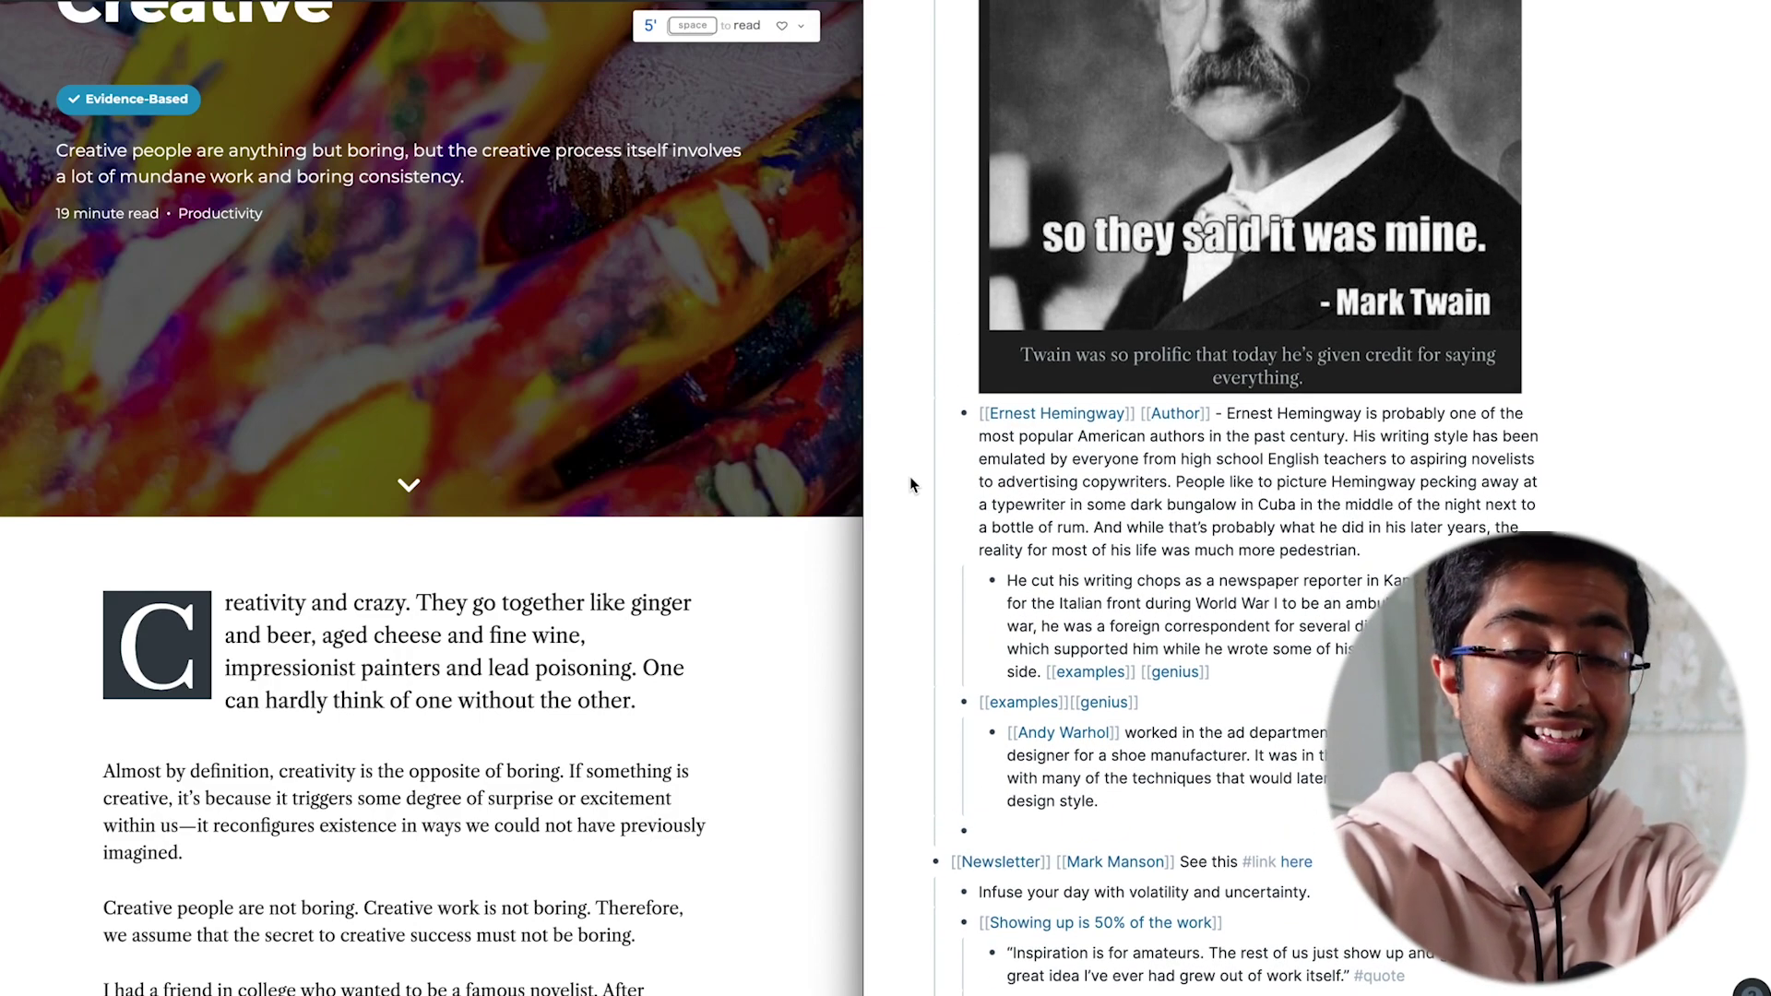
{"action": "scroll", "coordinate": [909, 486], "scroll_direction": "up", "scroll_amount": 10}
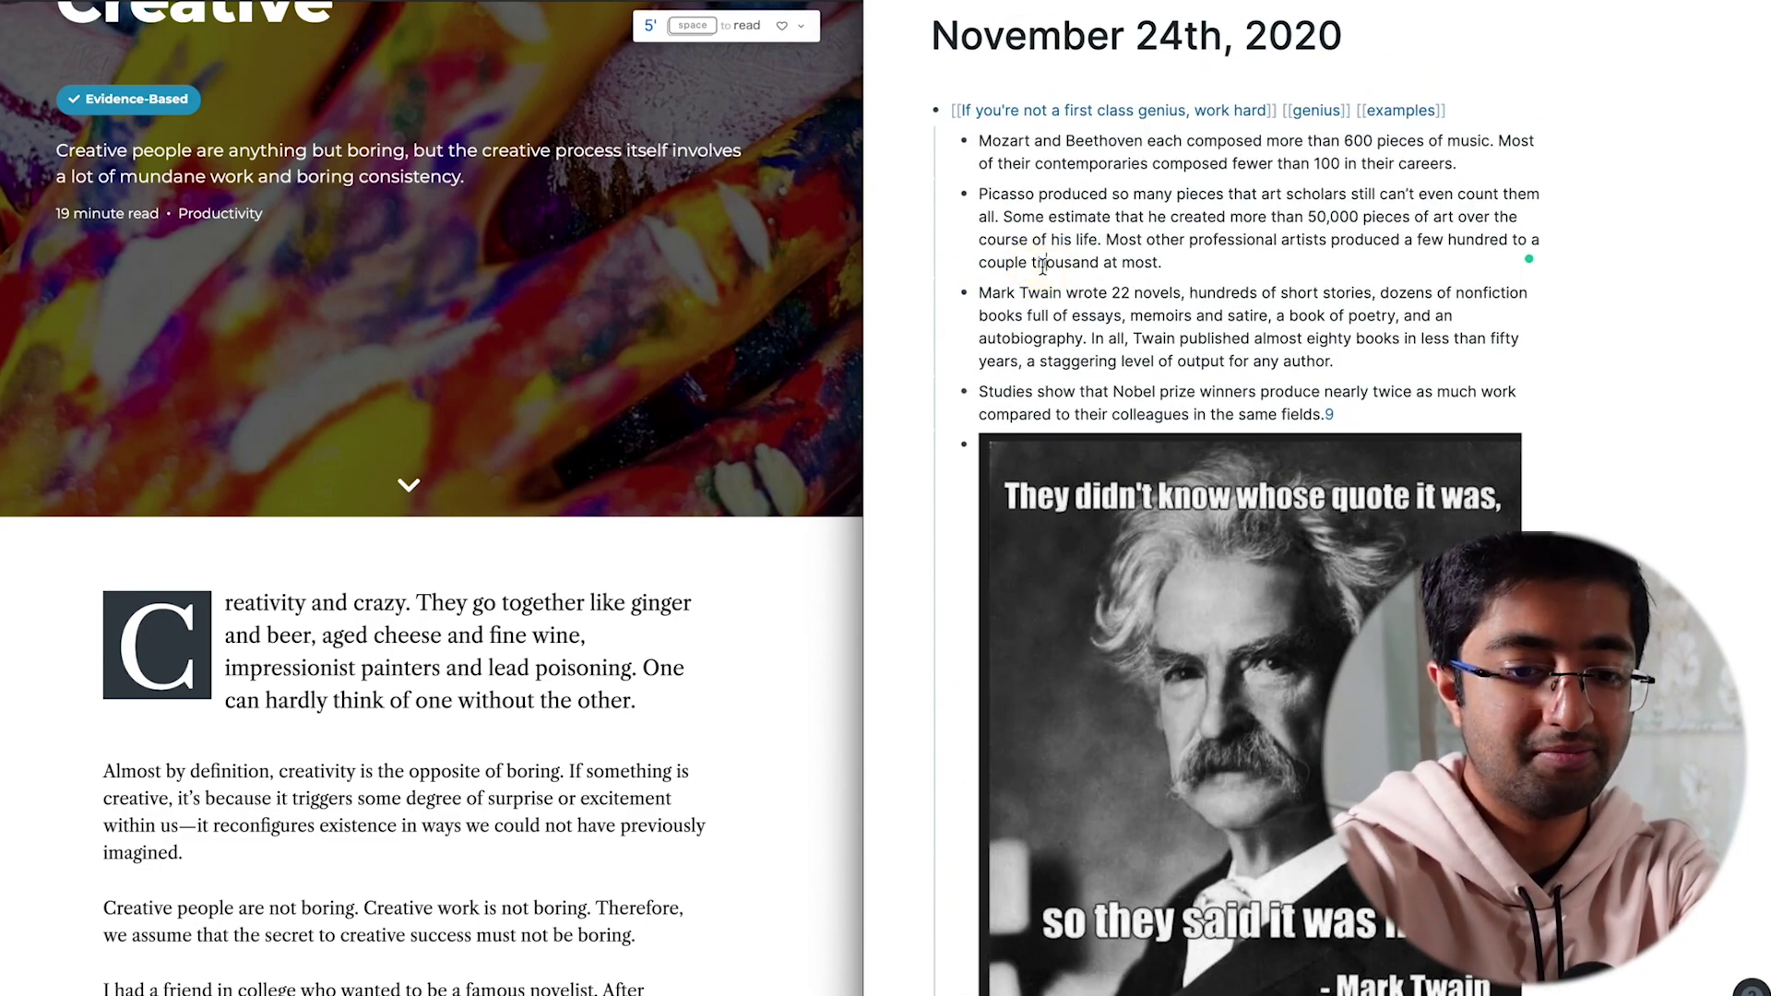
{"action": "key", "text": "ctrl+alt+Return"}
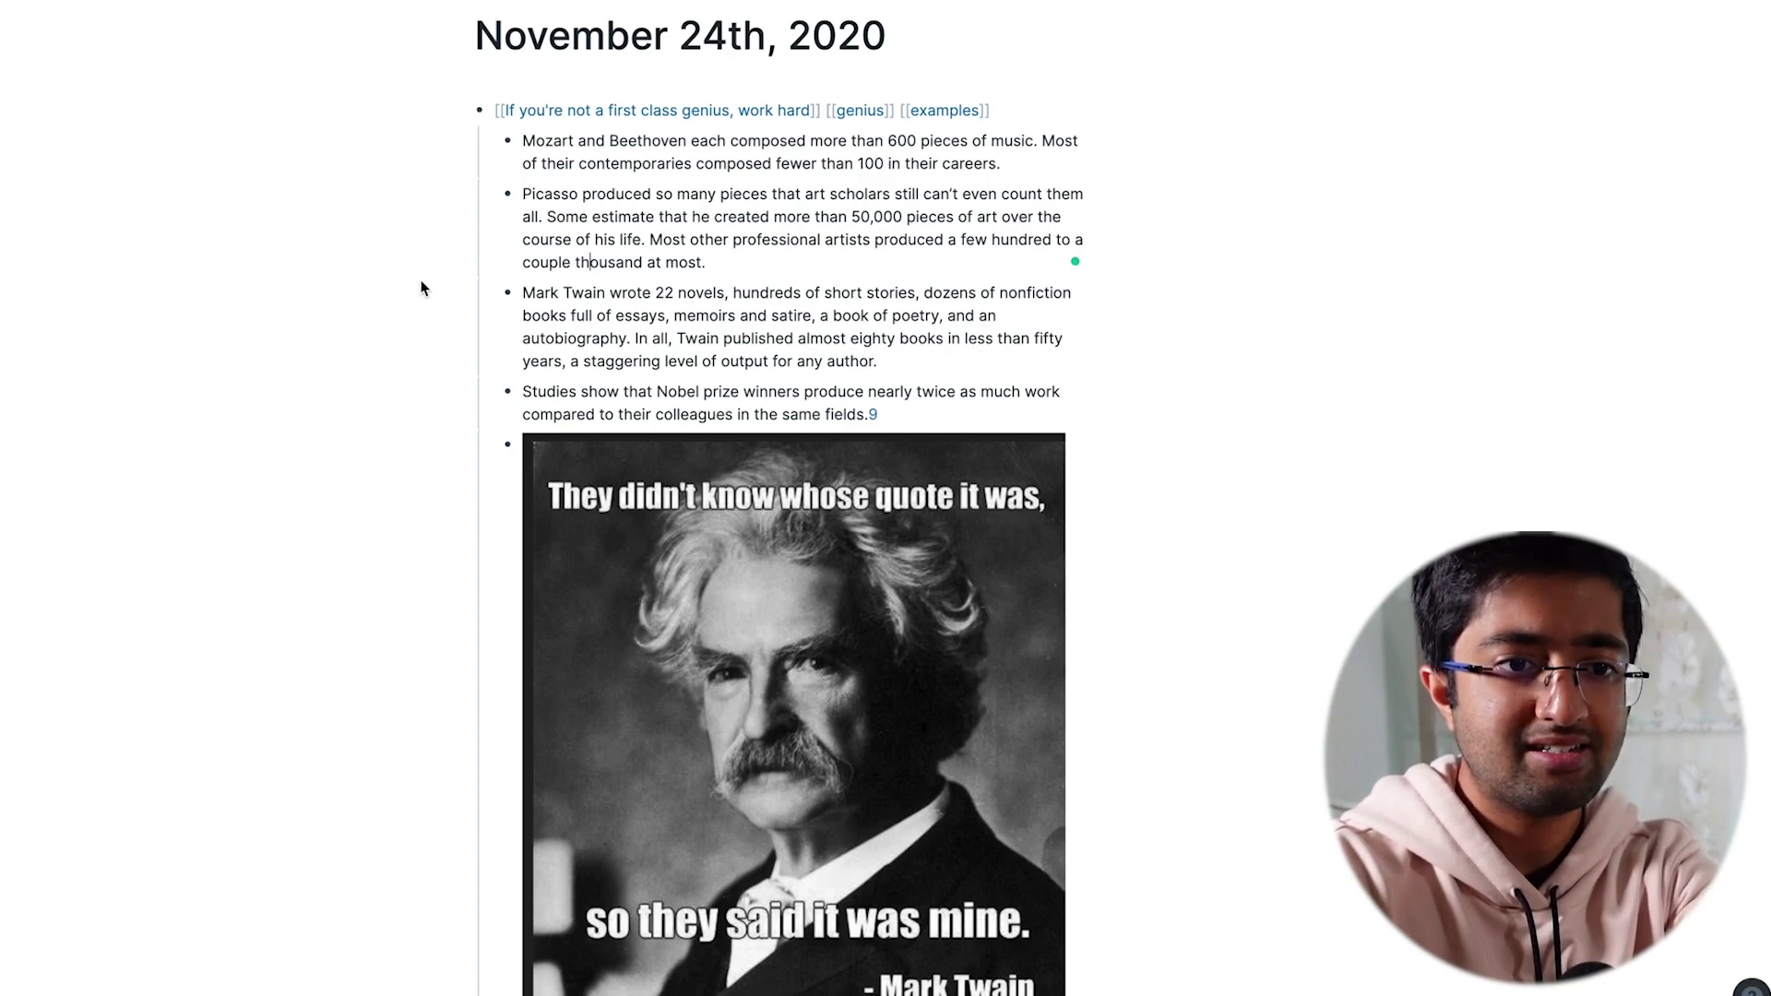
Delete the empty bullet below the Andy Warhol note in the November 24th, 2020 entry
{"action": "scroll", "coordinate": [409, 308], "scroll_direction": "down", "scroll_amount": 10}
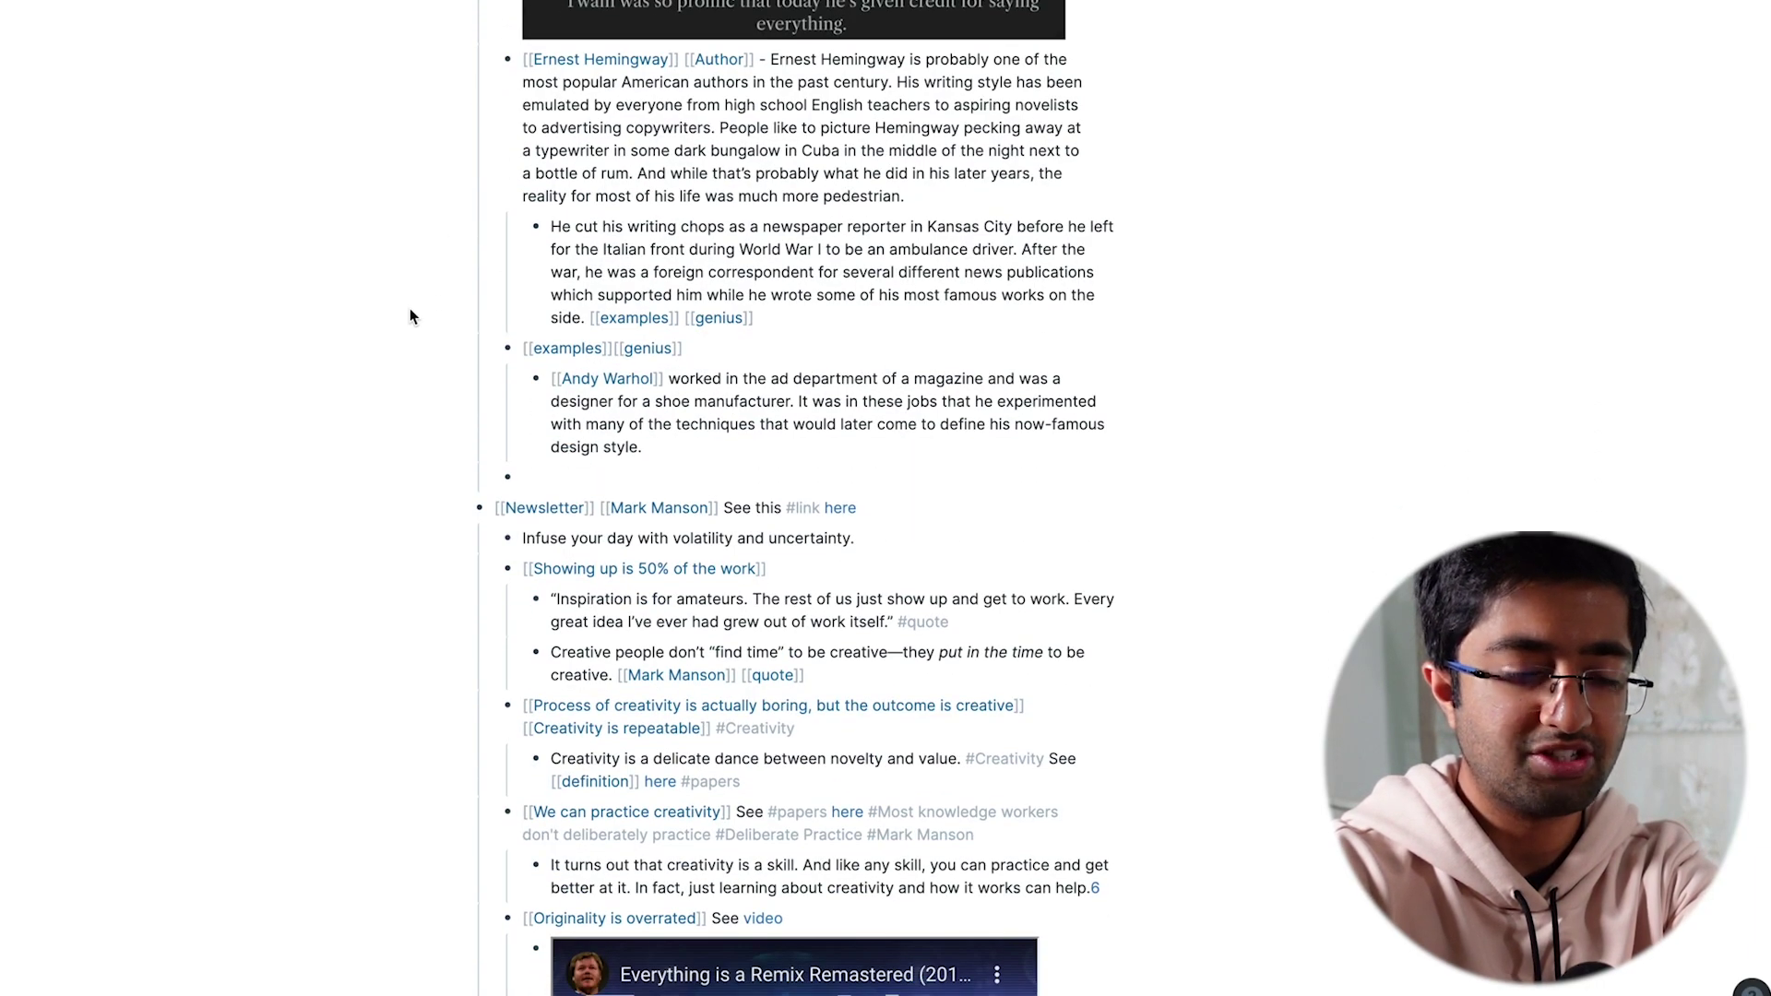
{"action": "left_click", "coordinate": [540, 477]}
{"action": "key", "text": "BackSpace"}
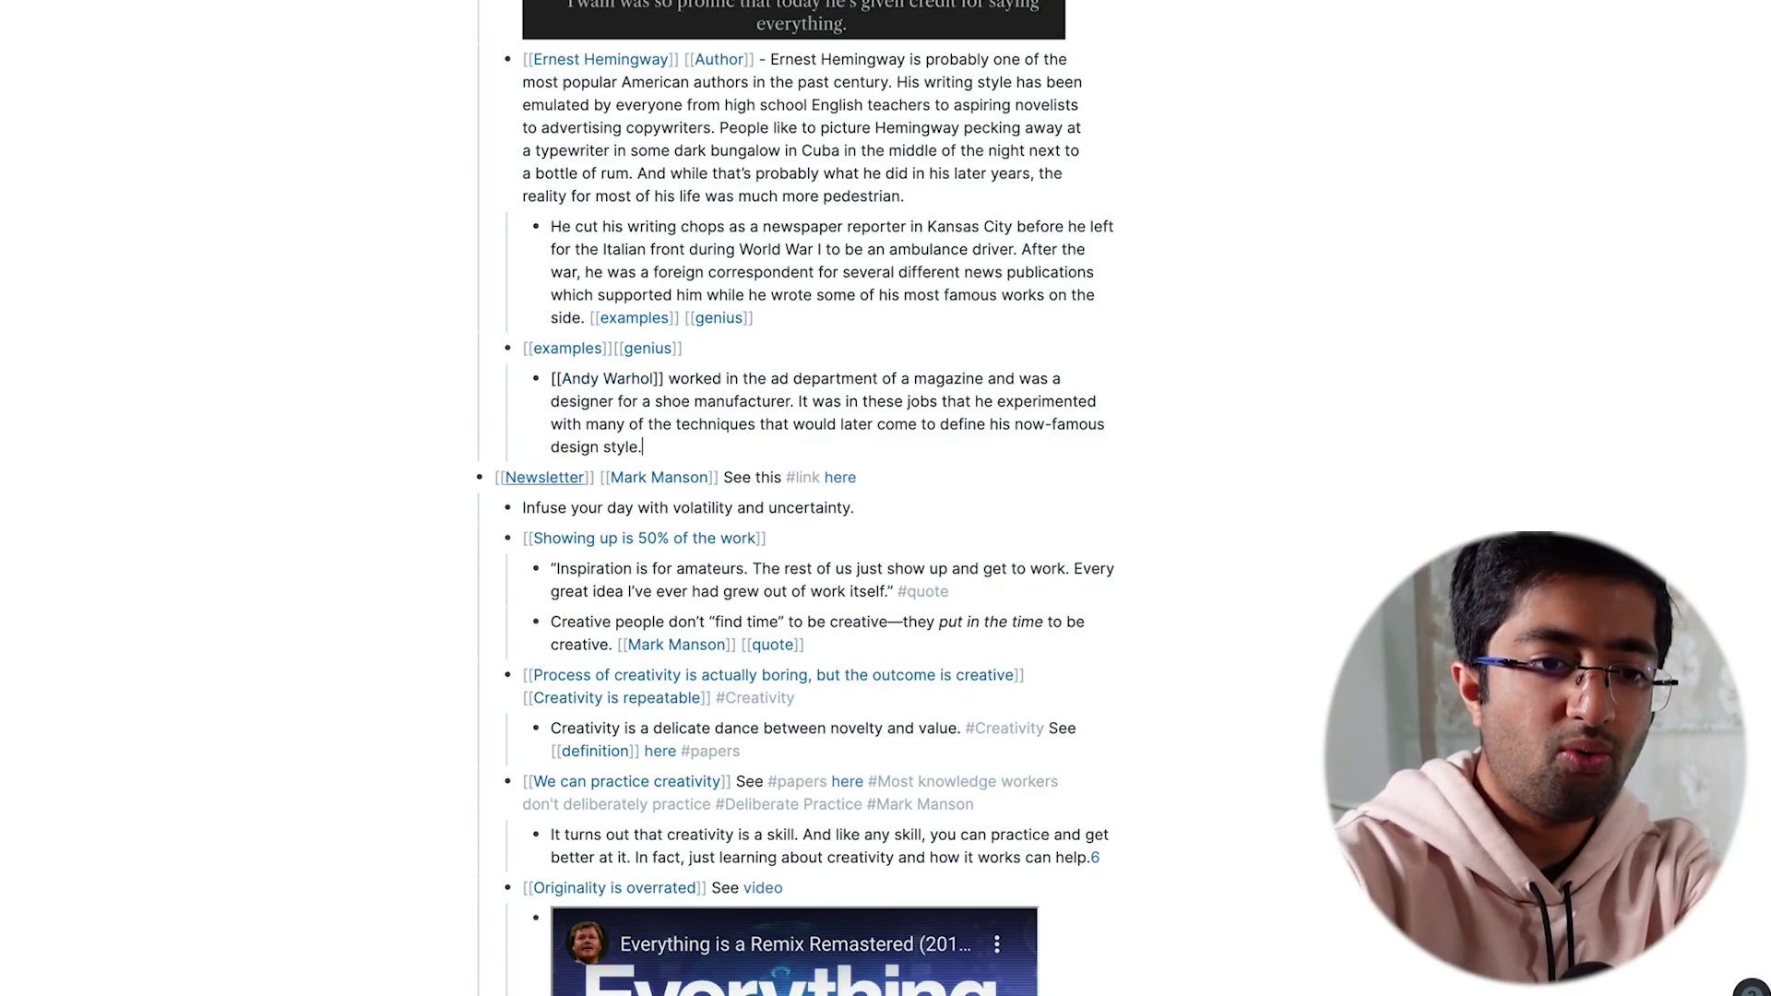
{"action": "left_click", "coordinate": [330, 277]}
Highlight the Mozart and Picasso bullets under the "If you're not a first class genius, work hard" block
{"action": "scroll", "coordinate": [508, 249], "scroll_direction": "up", "scroll_amount": 10}
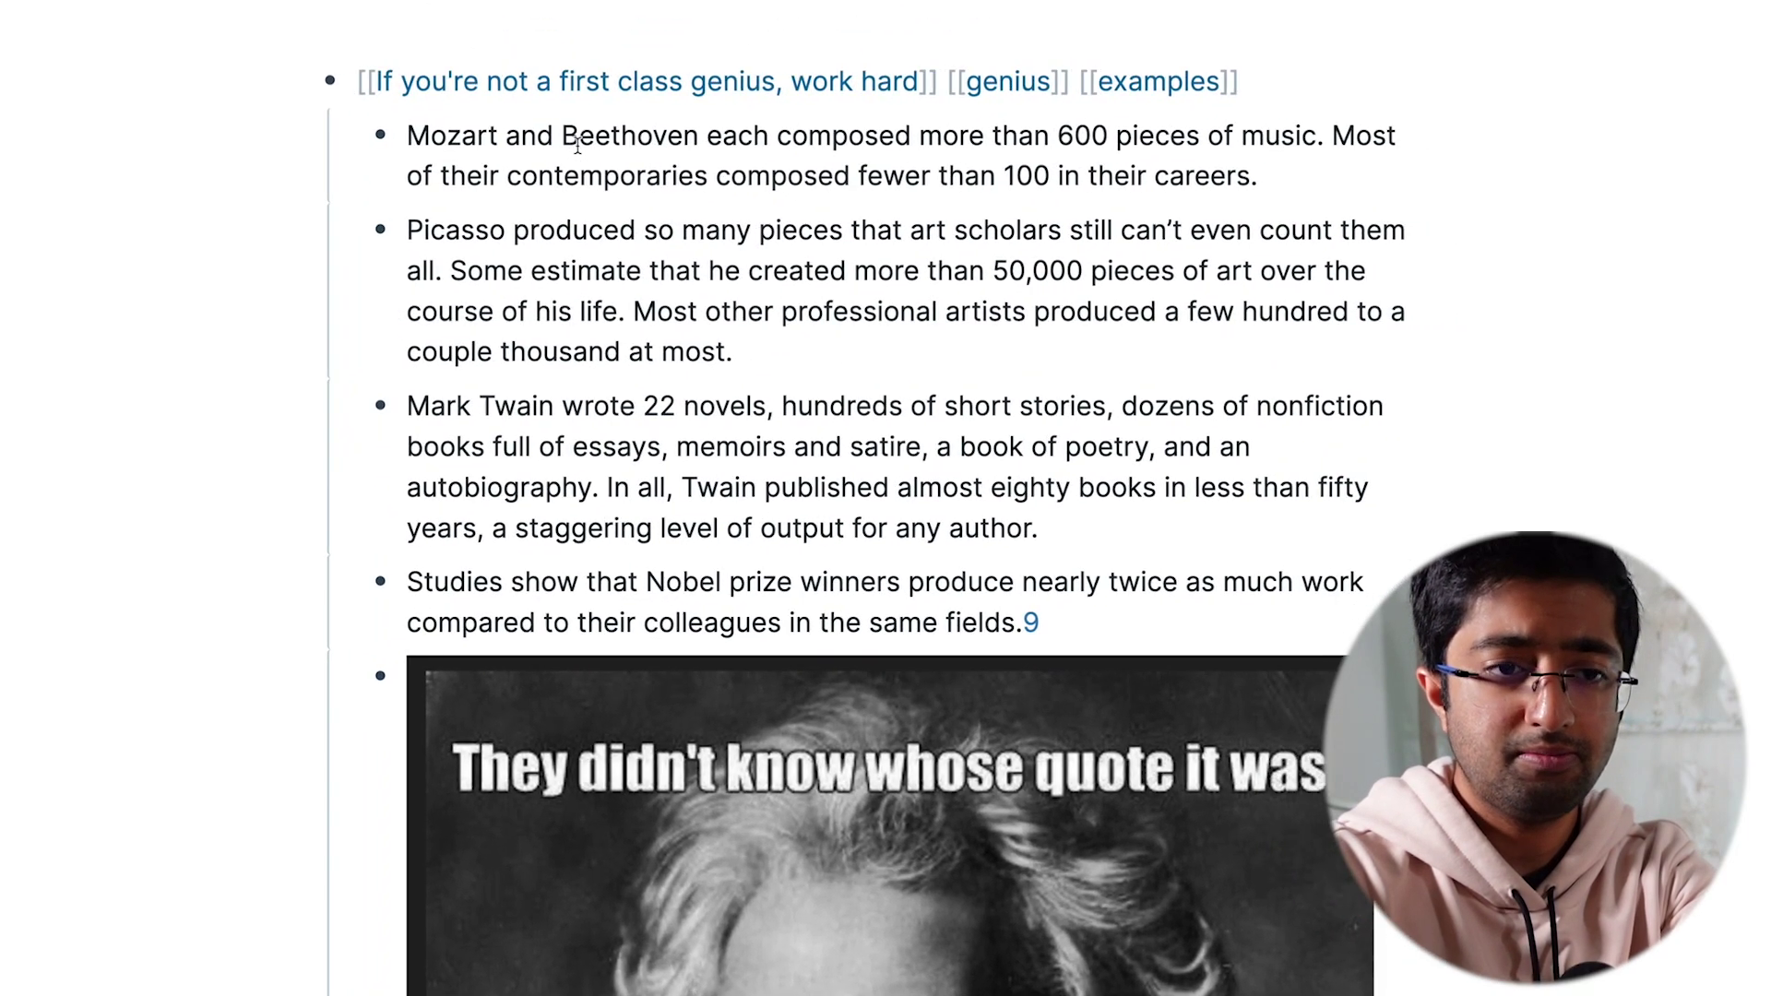
{"action": "left_click_drag", "start_coordinate": [417, 138], "coordinate": [517, 229]}
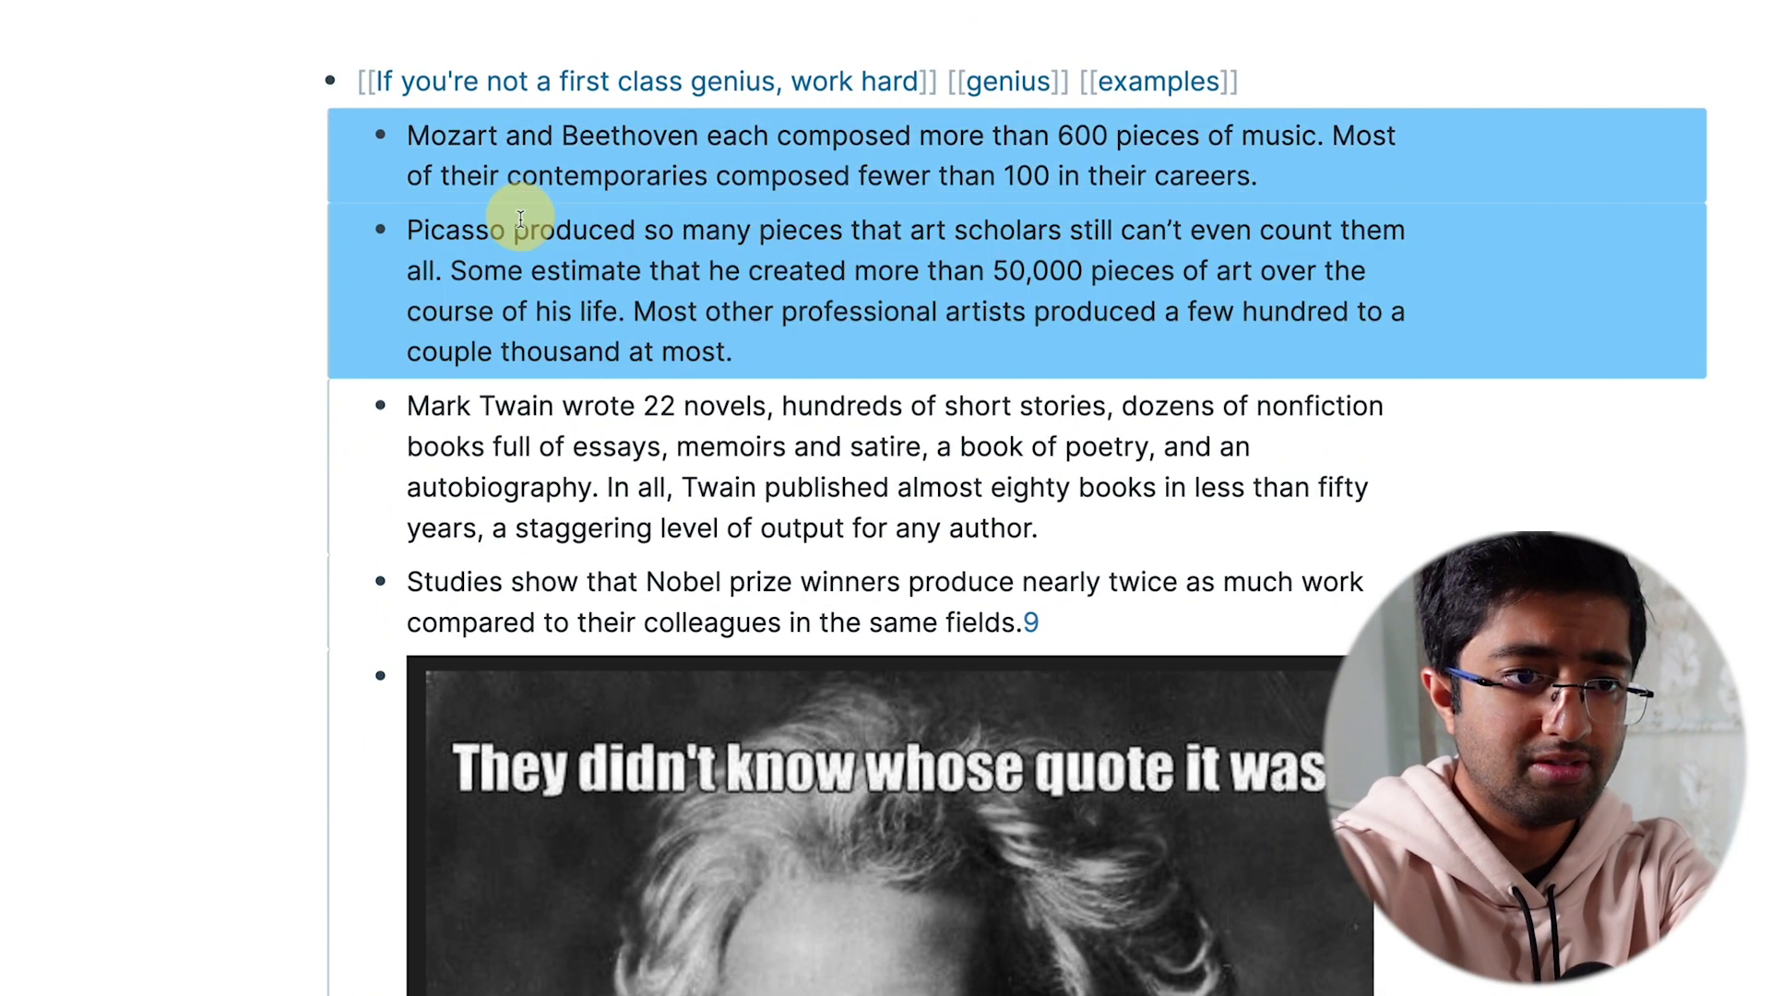
{"action": "left_click", "coordinate": [526, 235]}
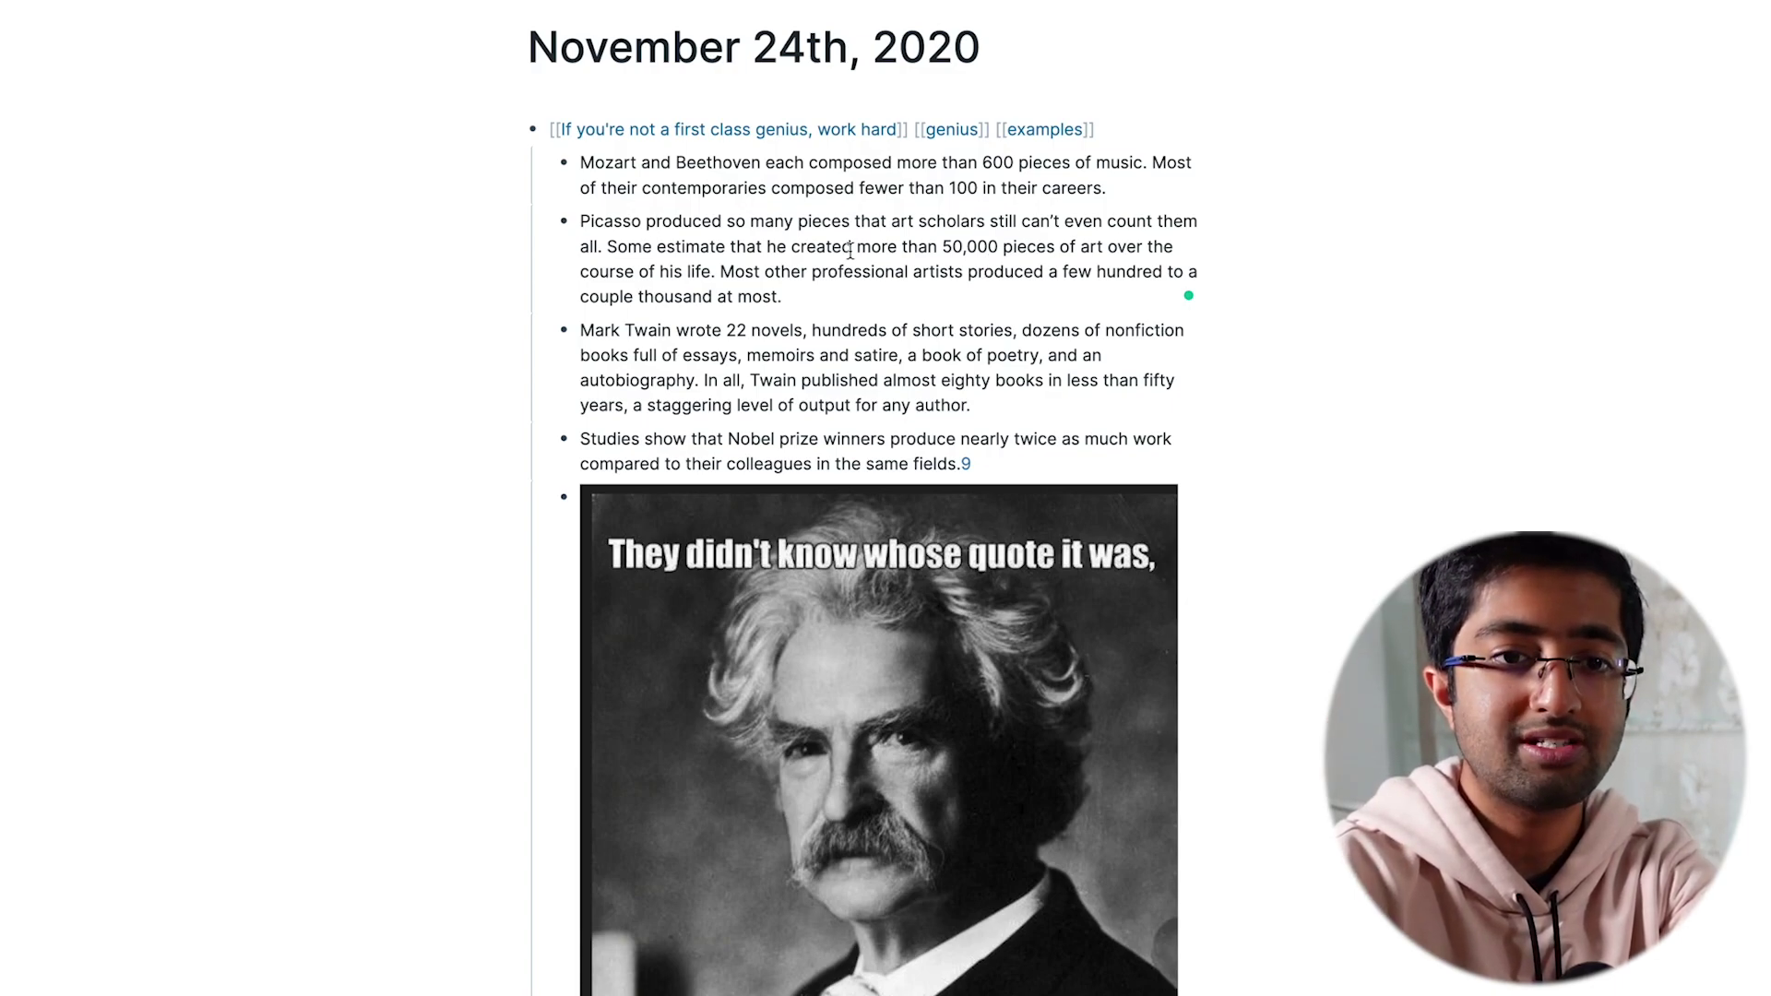
{"action": "left_click", "coordinate": [1100, 127]}
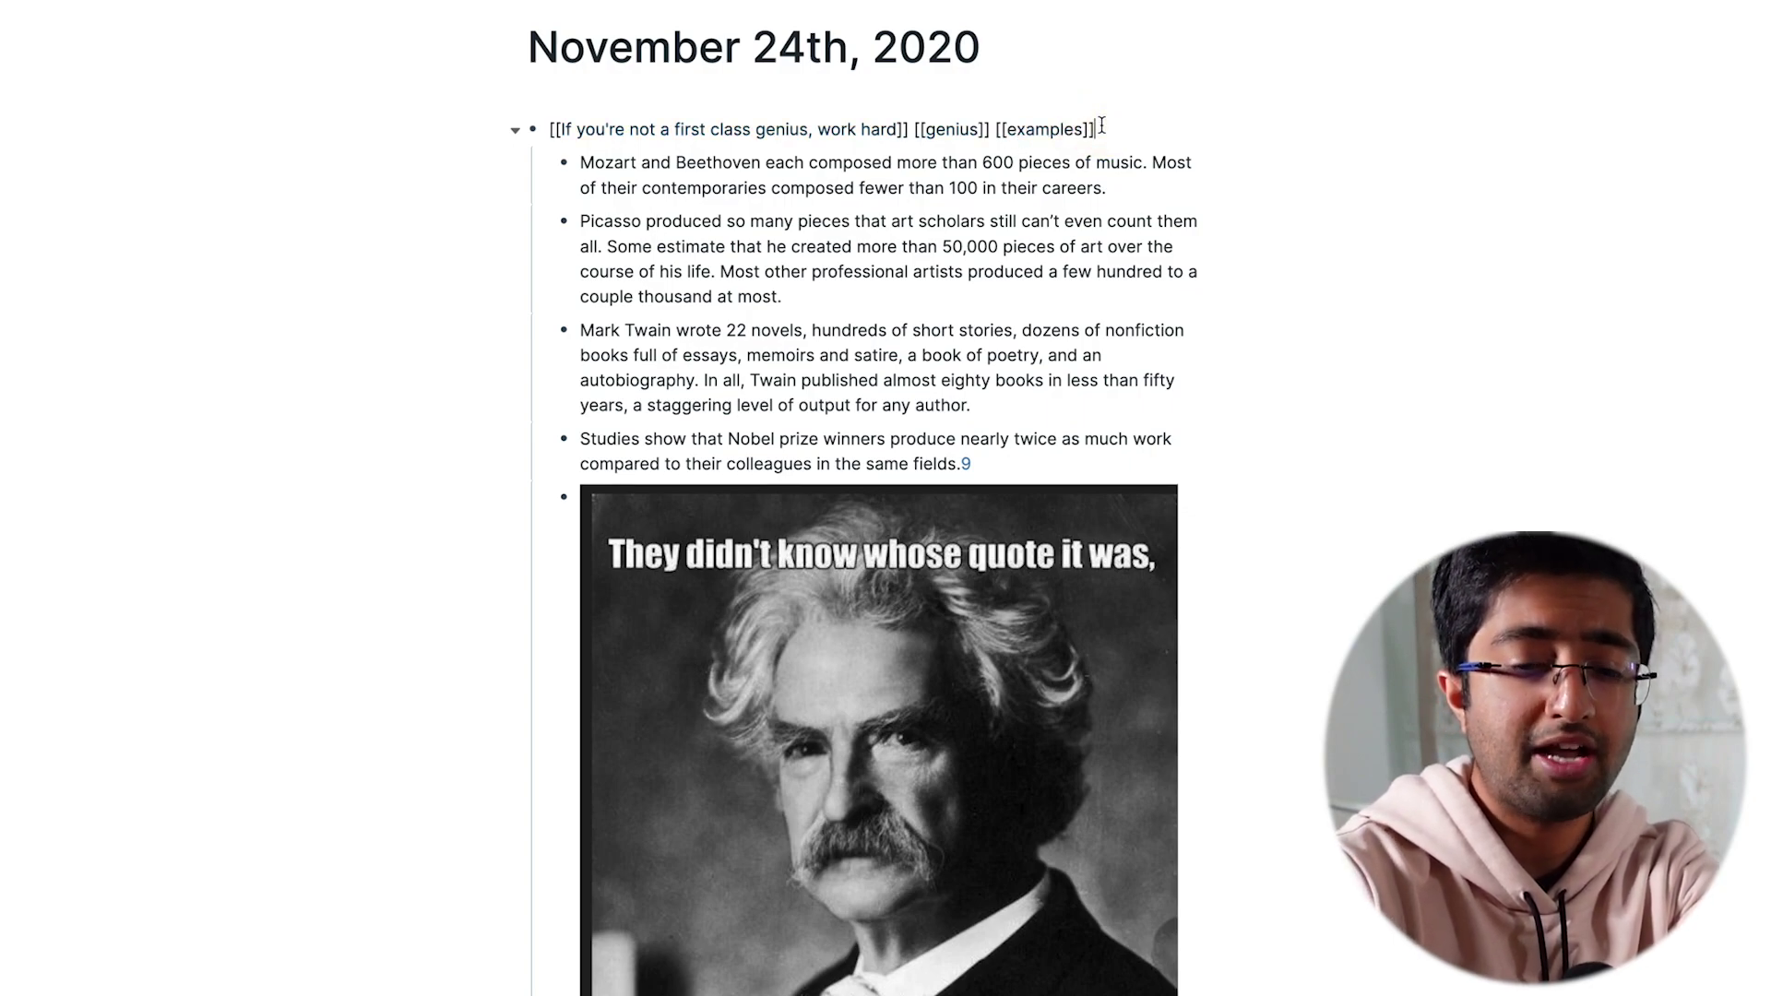
{"action": "type", "text": "[["}
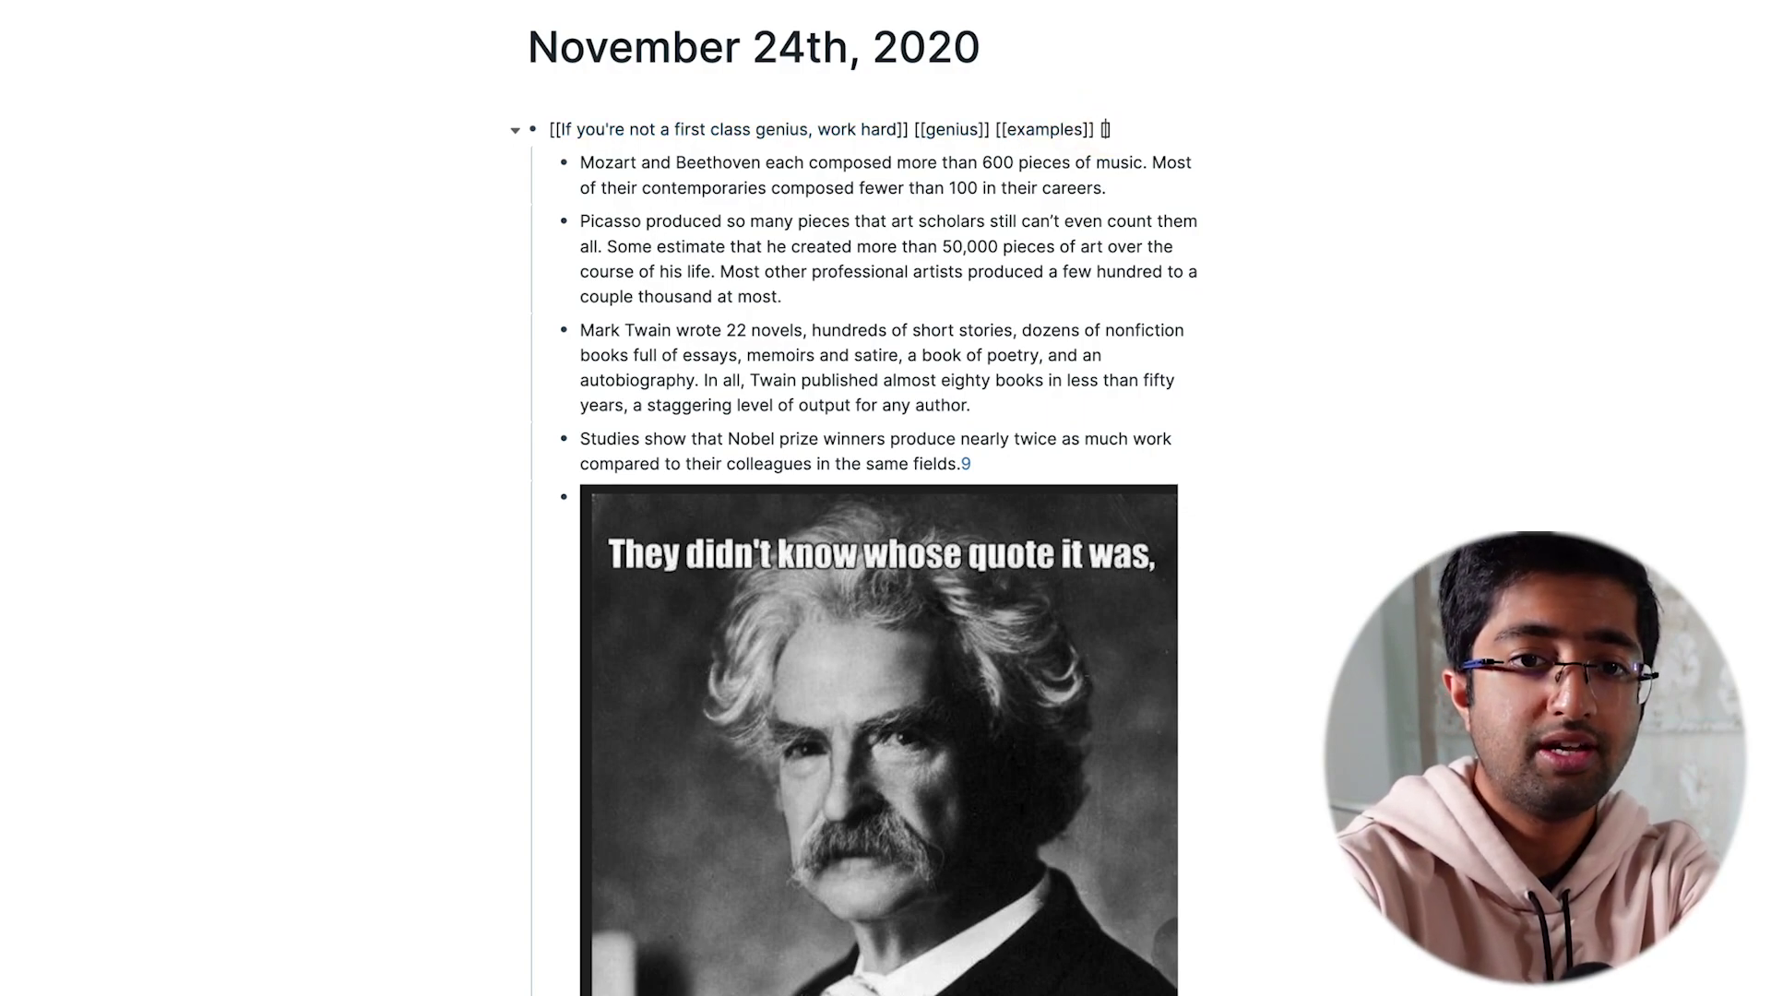
{"action": "type", "text": "examples"}
{"action": "key", "text": "BackSpace"}
{"action": "key", "text": "BackSpace"}
{"action": "key", "text": "BackSpace"}
{"action": "key", "text": "BackSpace"}
{"action": "key", "text": "BackSpace"}
{"action": "key", "text": "BackSpace"}
{"action": "key", "text": "BackSpace"}
{"action": "key", "text": "BackSpace"}
{"action": "key", "text": "BackSpace"}
{"action": "key", "text": "BackSpace"}
{"action": "key", "text": "BackSpace"}
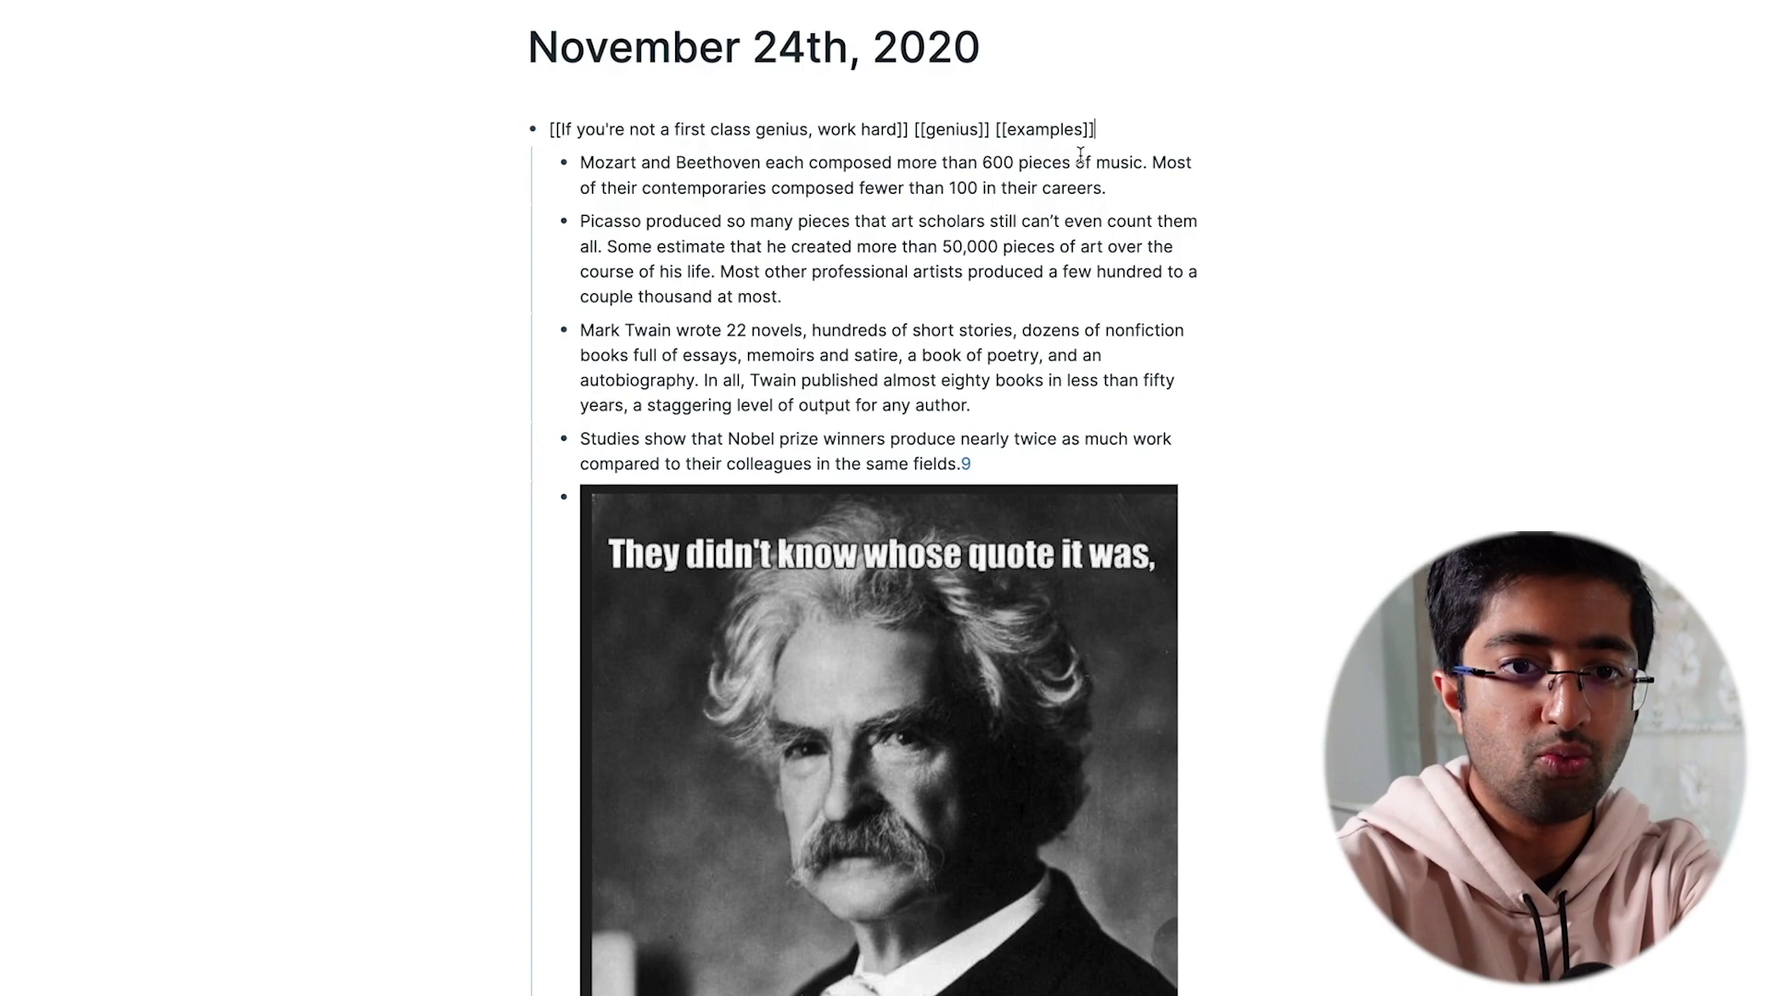
{"action": "left_click", "coordinate": [922, 179]}
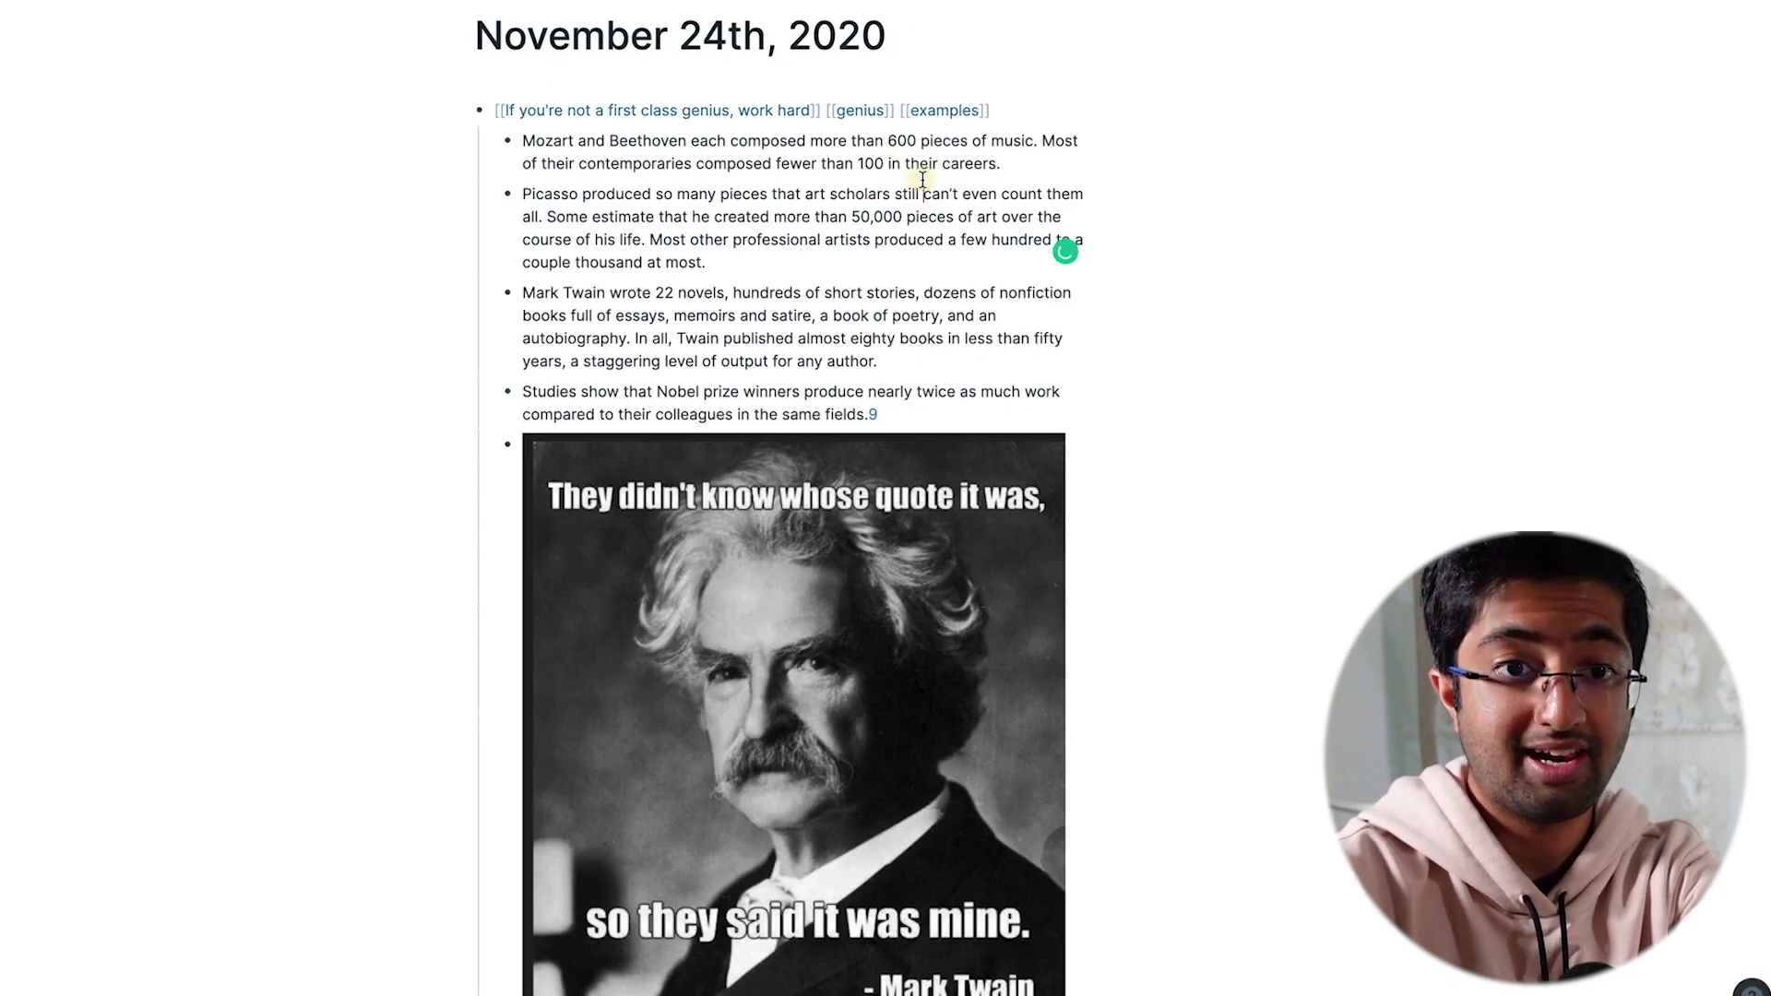
Open the examples page in the sidebar and switch it to its linked references
{"action": "left_click", "coordinate": [943, 110], "text": "shift"}
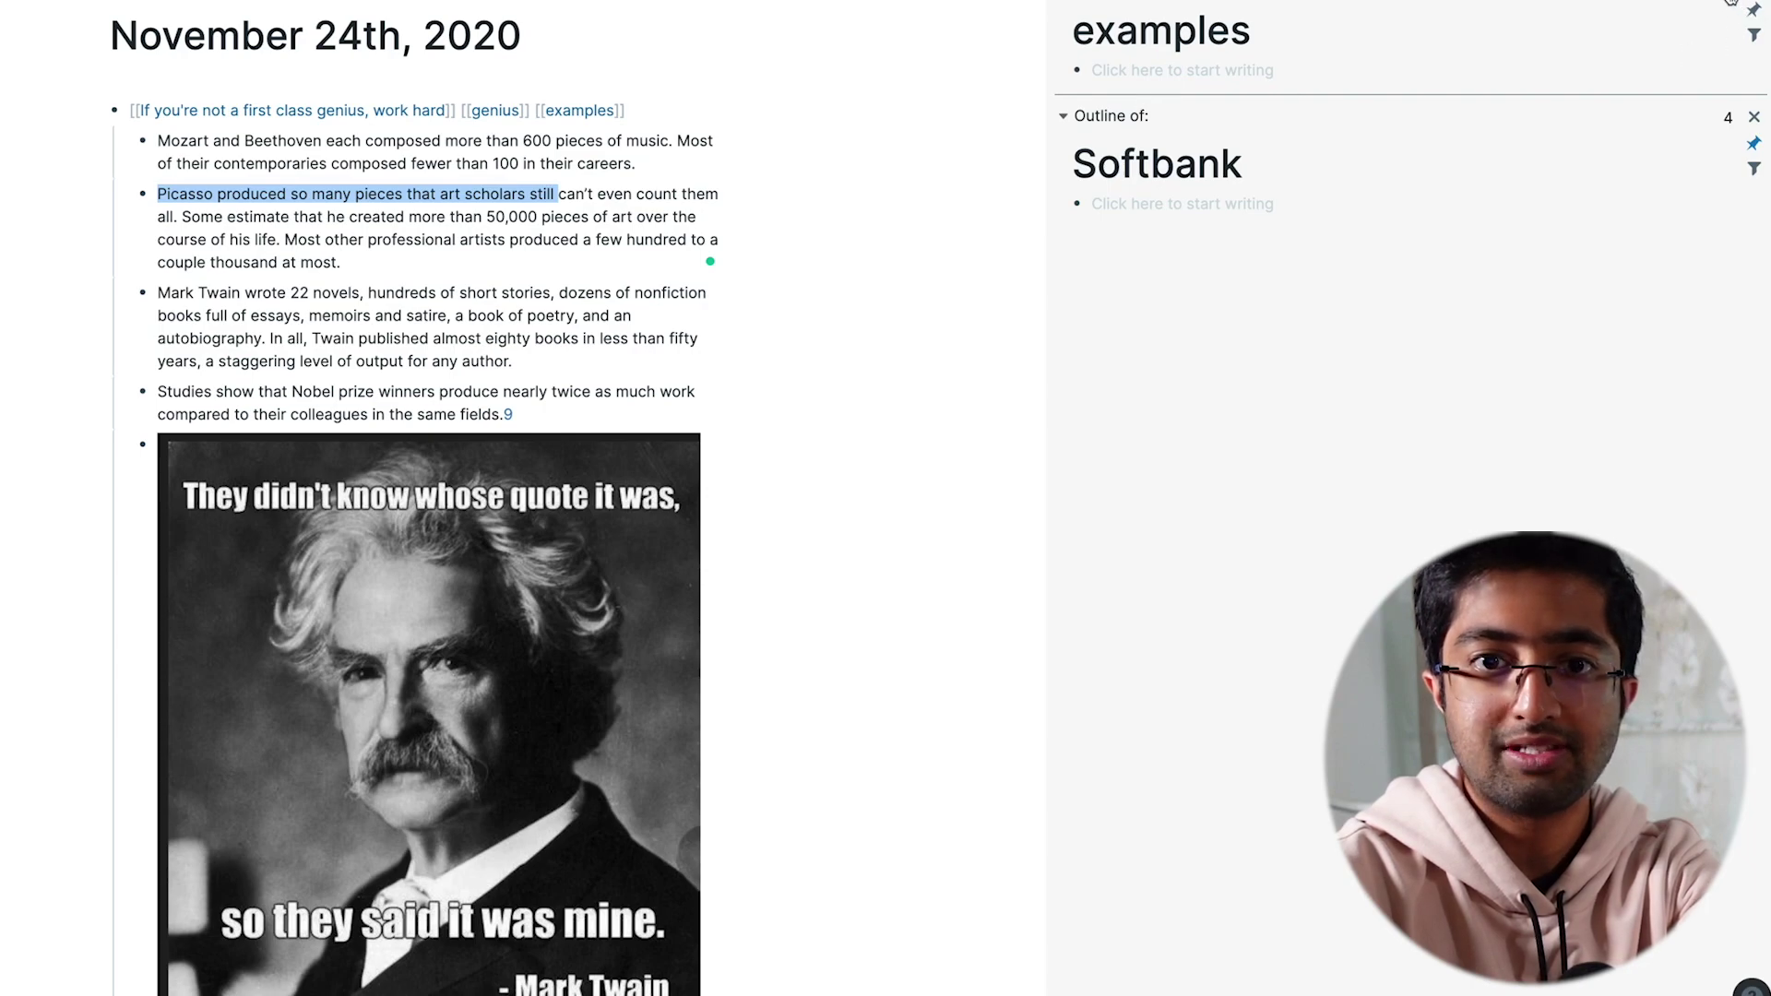
{"action": "left_click", "coordinate": [1728, 2]}
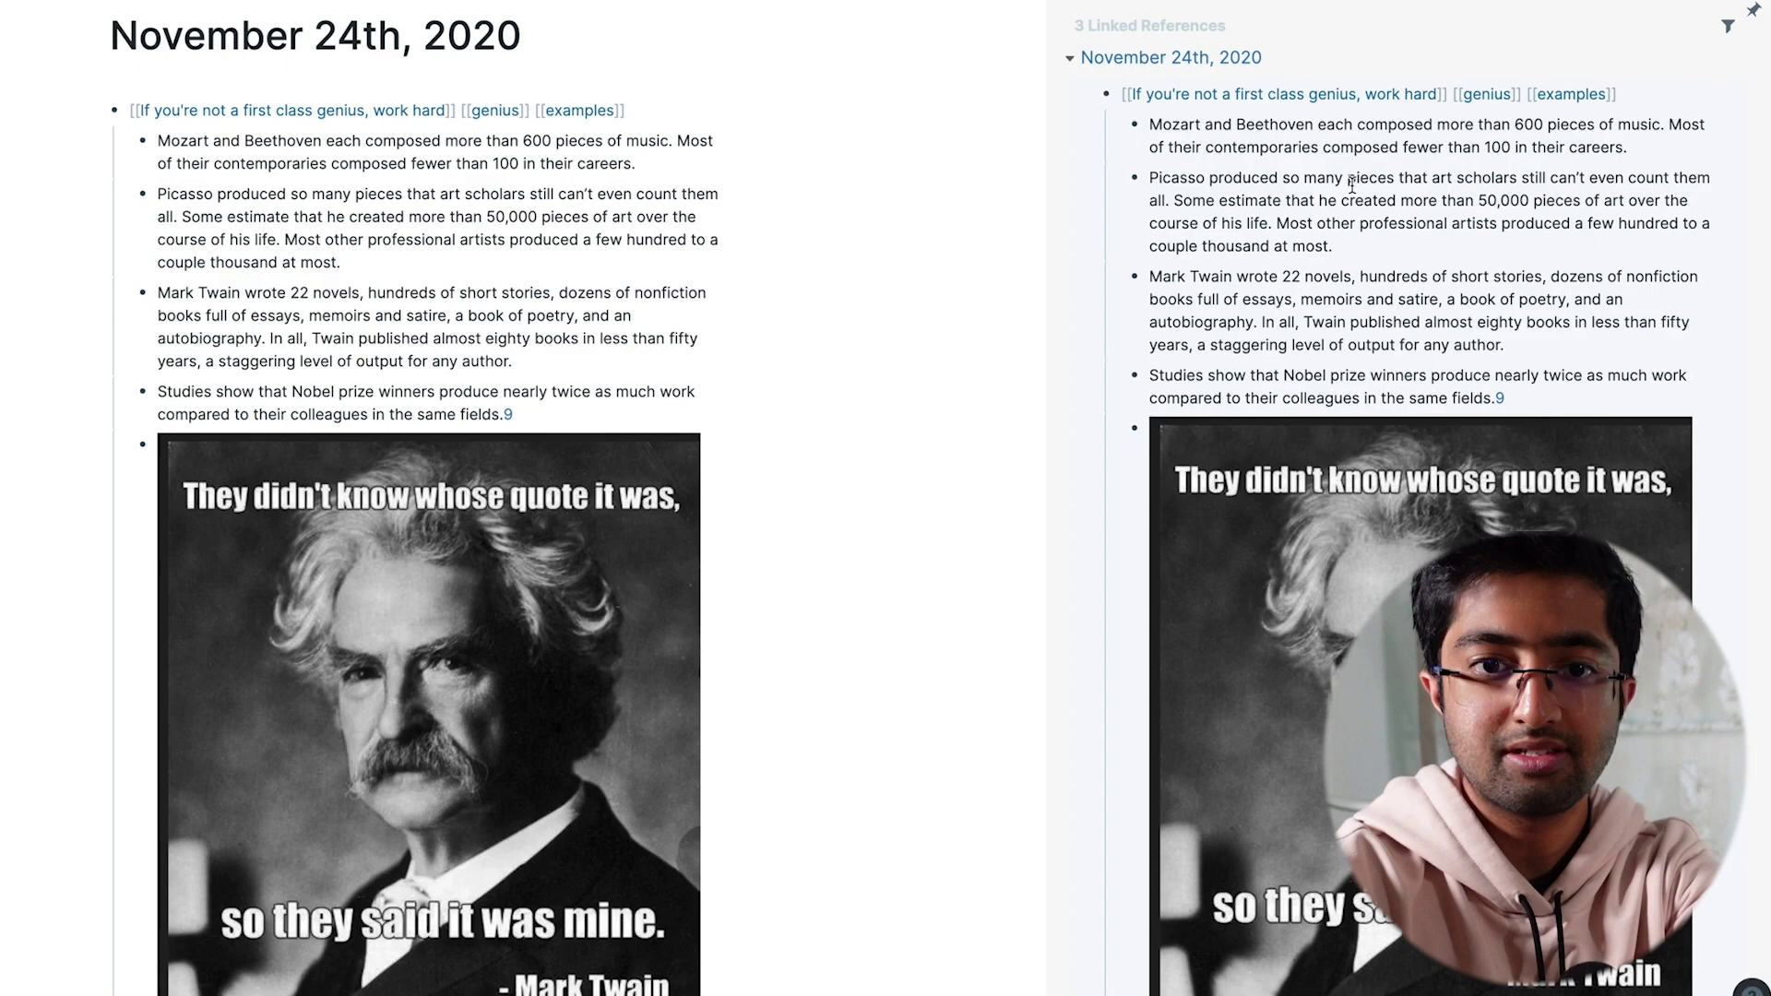
Examine the linked references to examples in the sidebar, including the Hemingway newspaper reporter note and its parent blocks
{"action": "left_click_drag", "start_coordinate": [1636, 95], "coordinate": [1457, 138]}
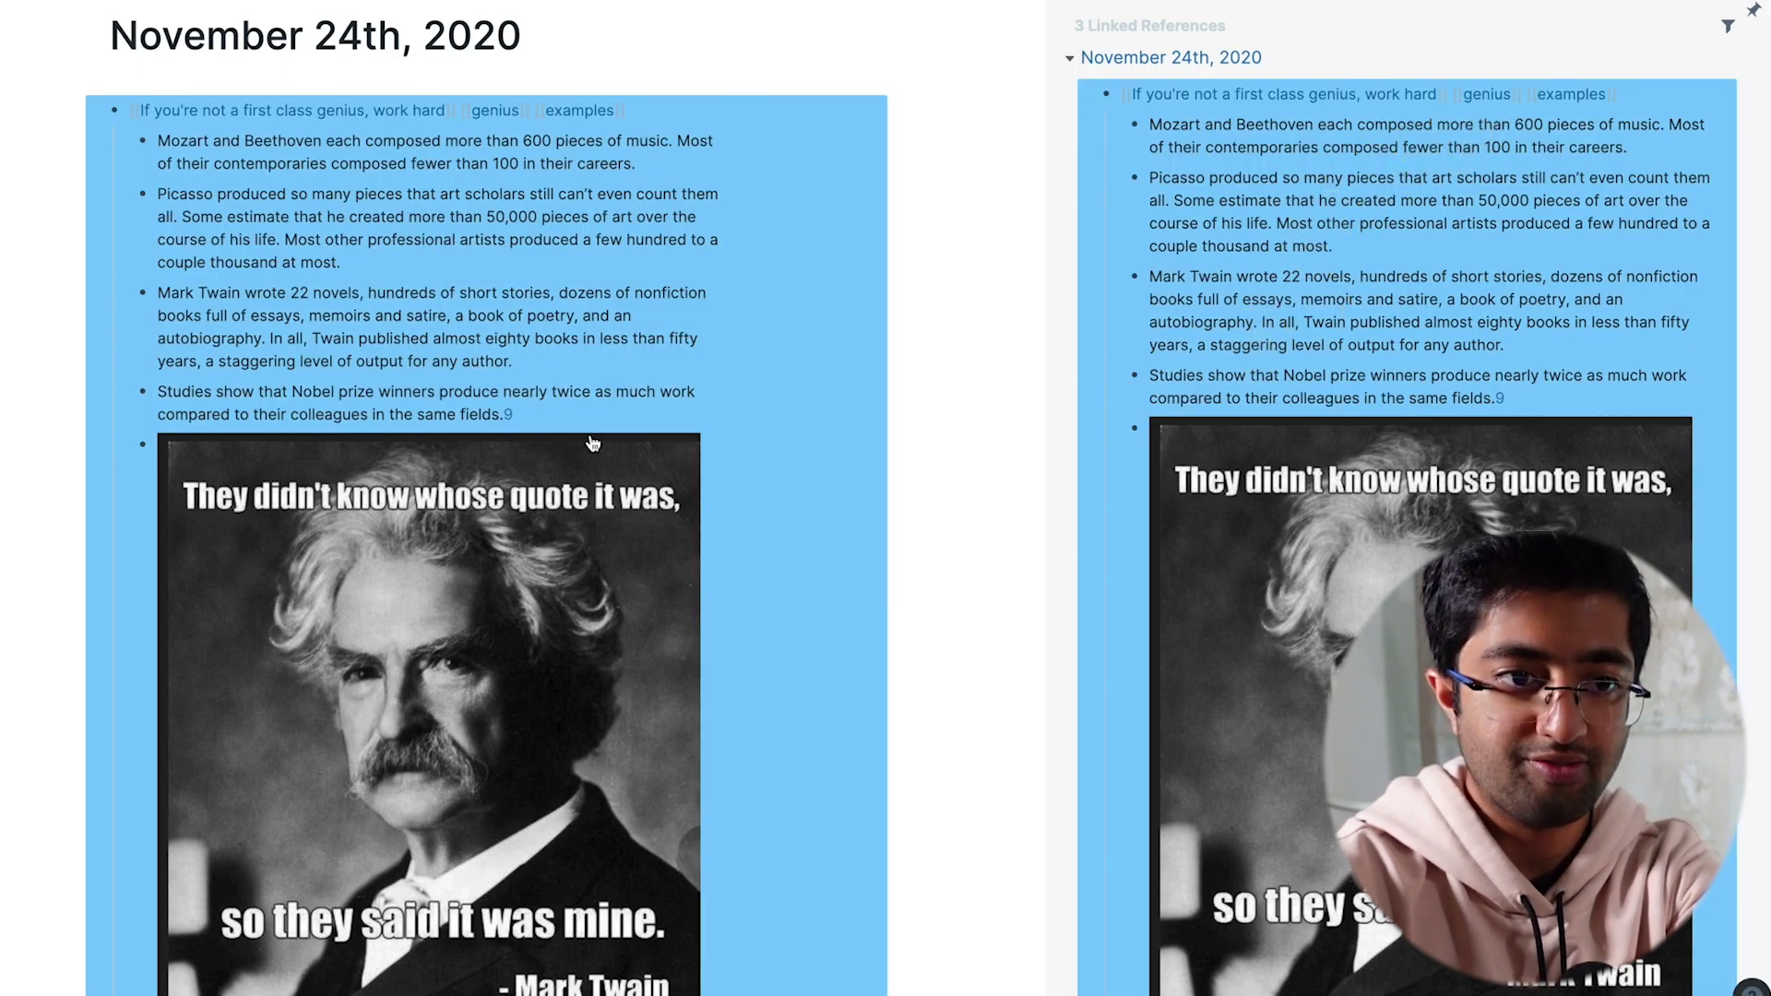
{"action": "scroll", "coordinate": [1292, 295], "scroll_direction": "down", "scroll_amount": 7}
{"action": "scroll", "coordinate": [1296, 303], "scroll_direction": "down", "scroll_amount": 2}
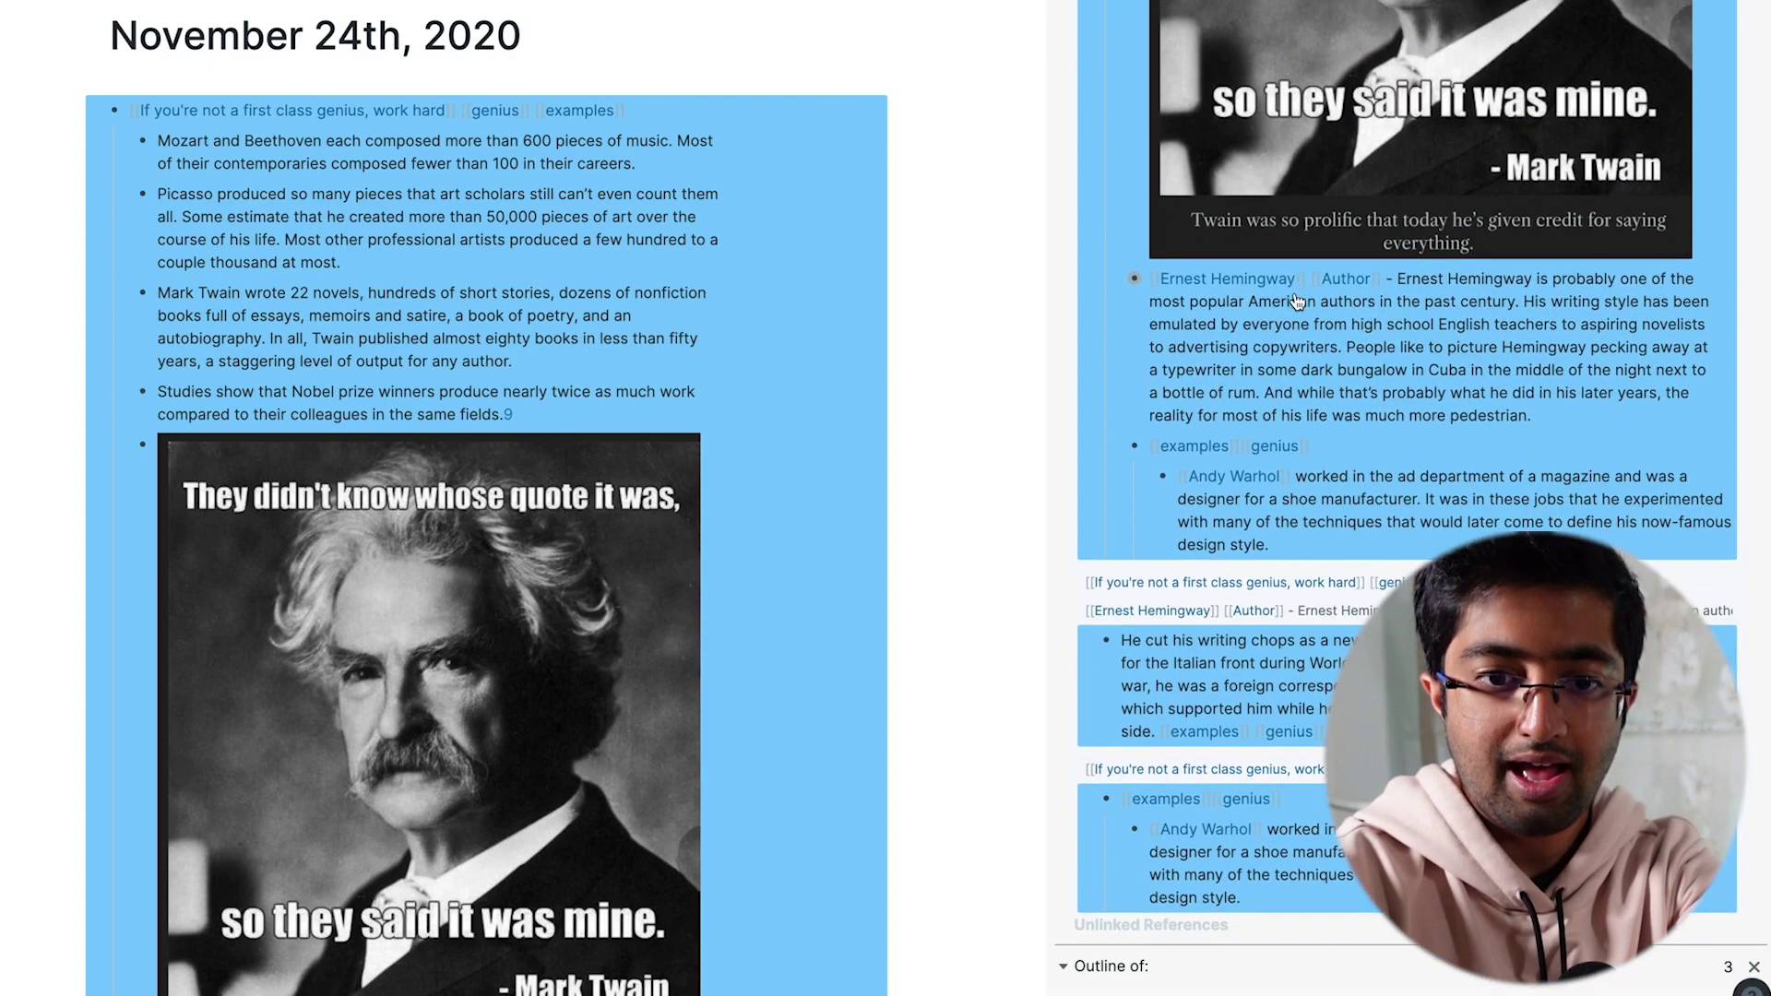
{"action": "left_click", "coordinate": [1273, 646]}
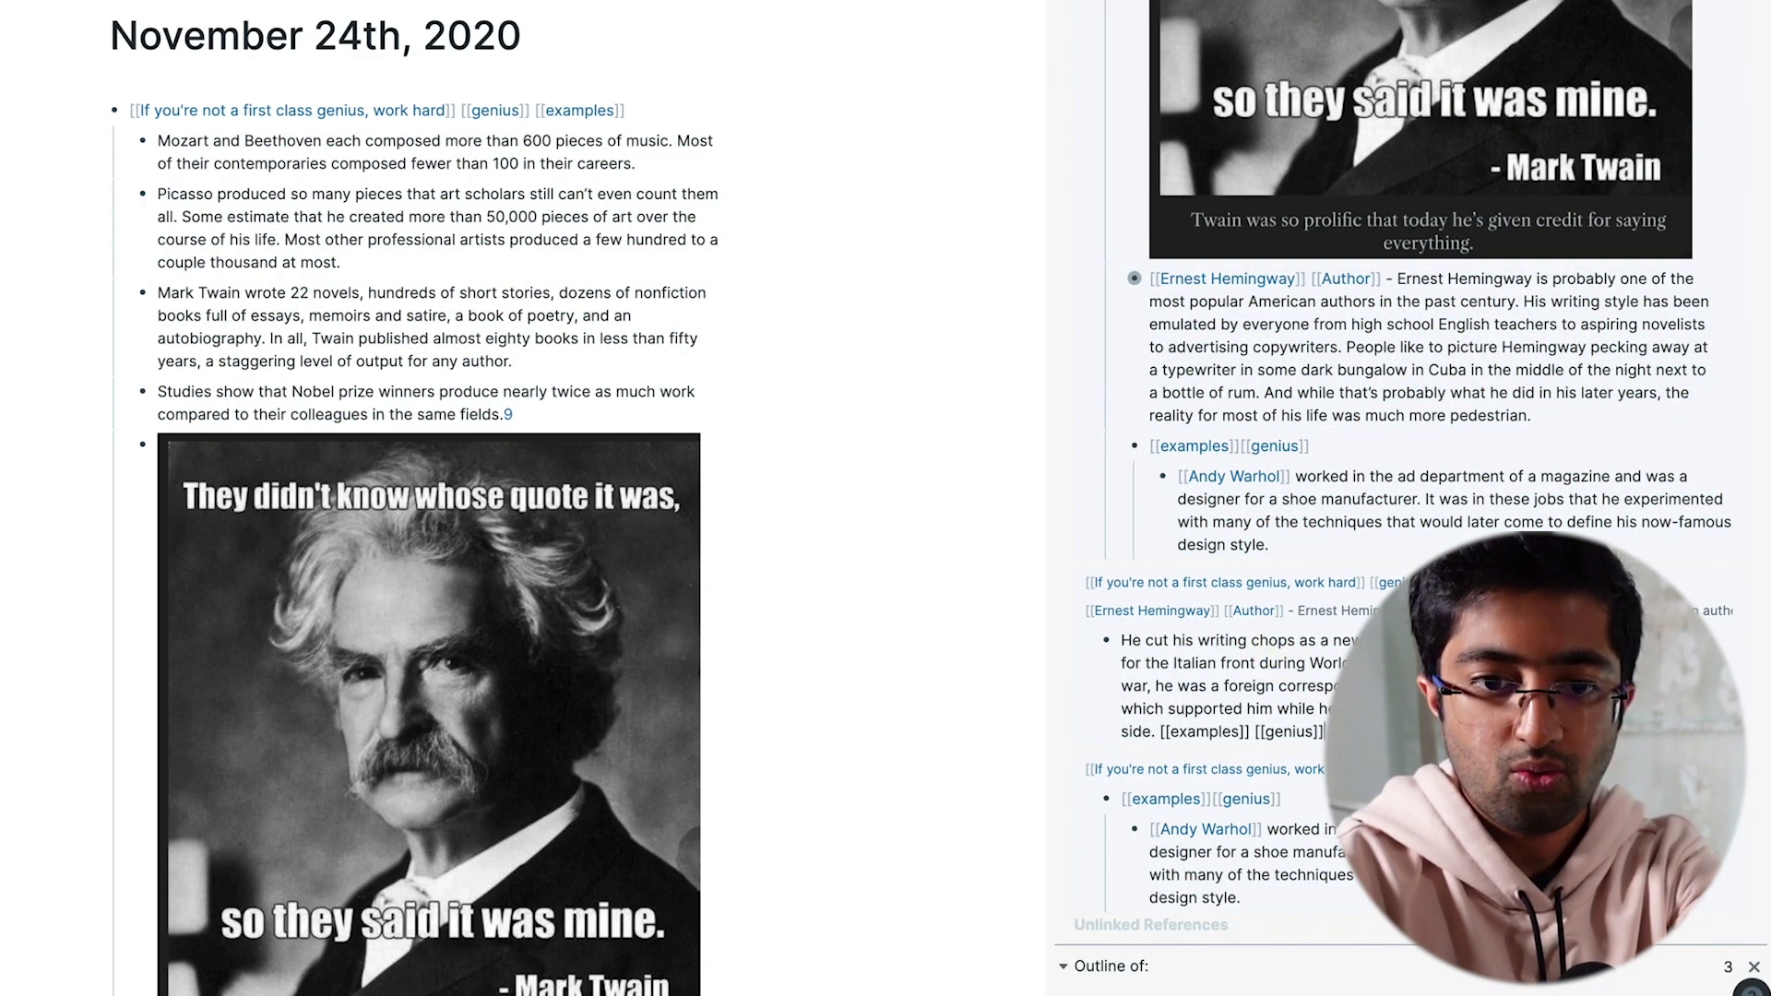
{"action": "key", "text": "Escape"}
{"action": "left_click", "coordinate": [1103, 636]}
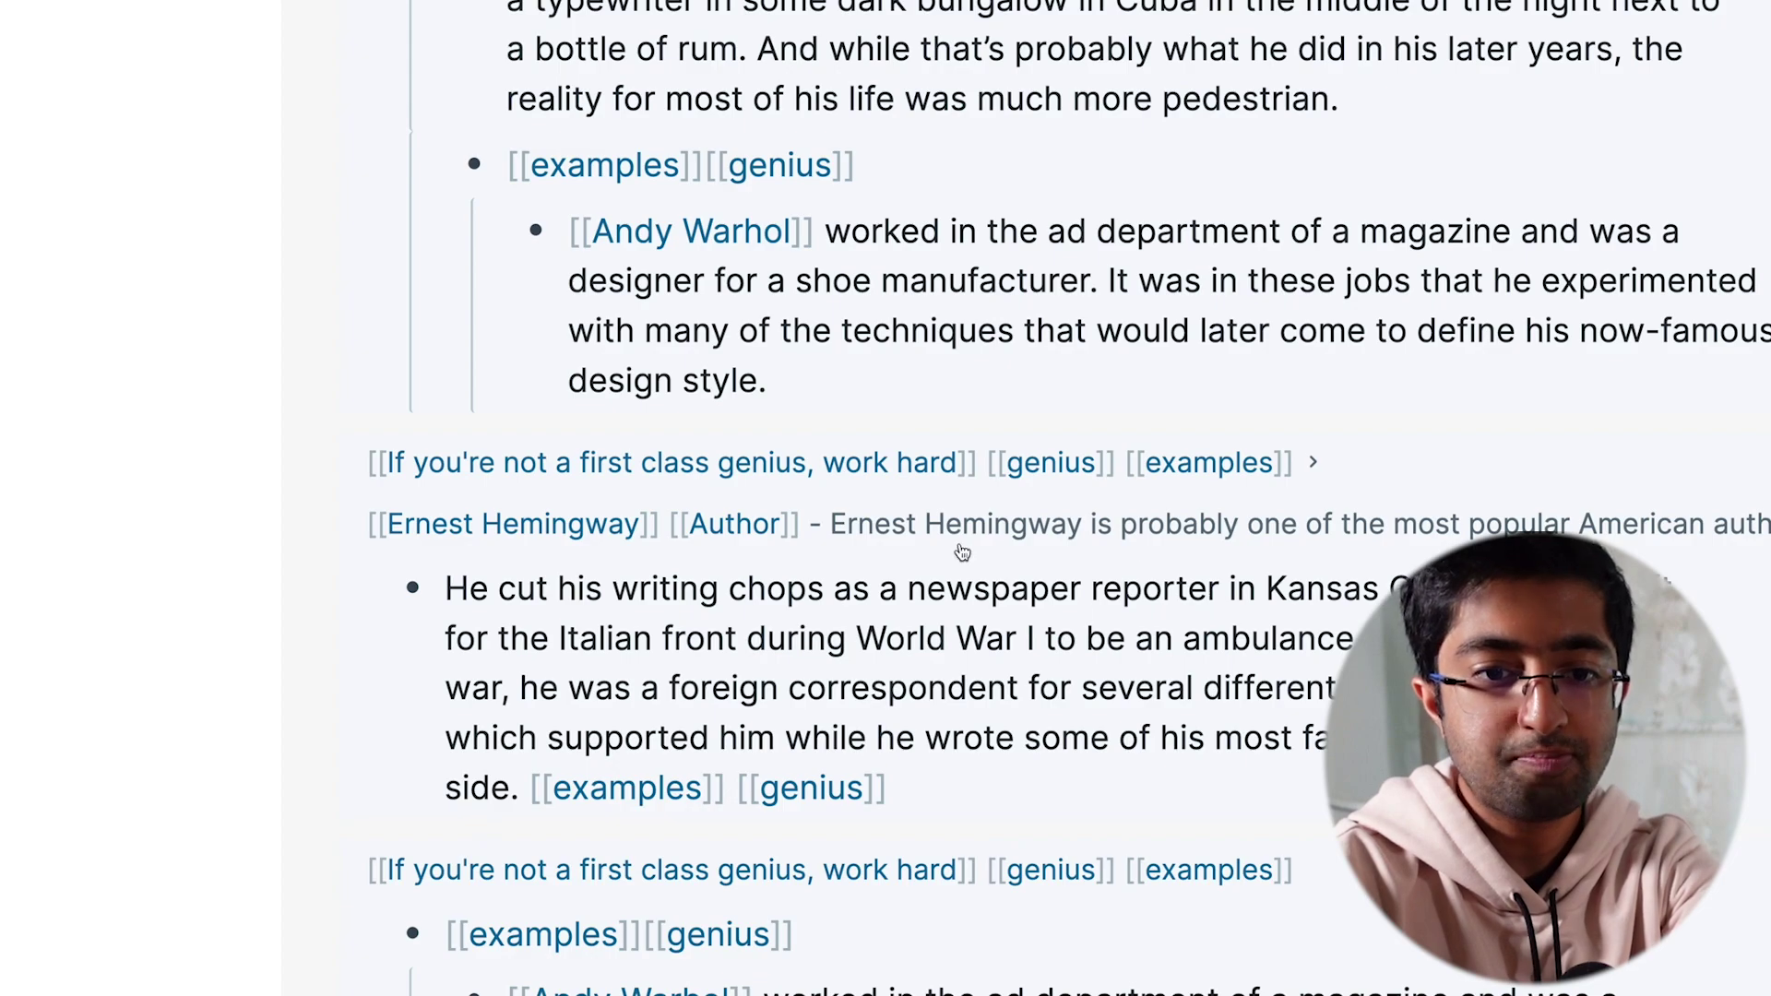
{"action": "left_click", "coordinate": [1003, 727]}
{"action": "left_click_drag", "start_coordinate": [964, 709], "coordinate": [454, 577]}
{"action": "left_click", "coordinate": [458, 588]}
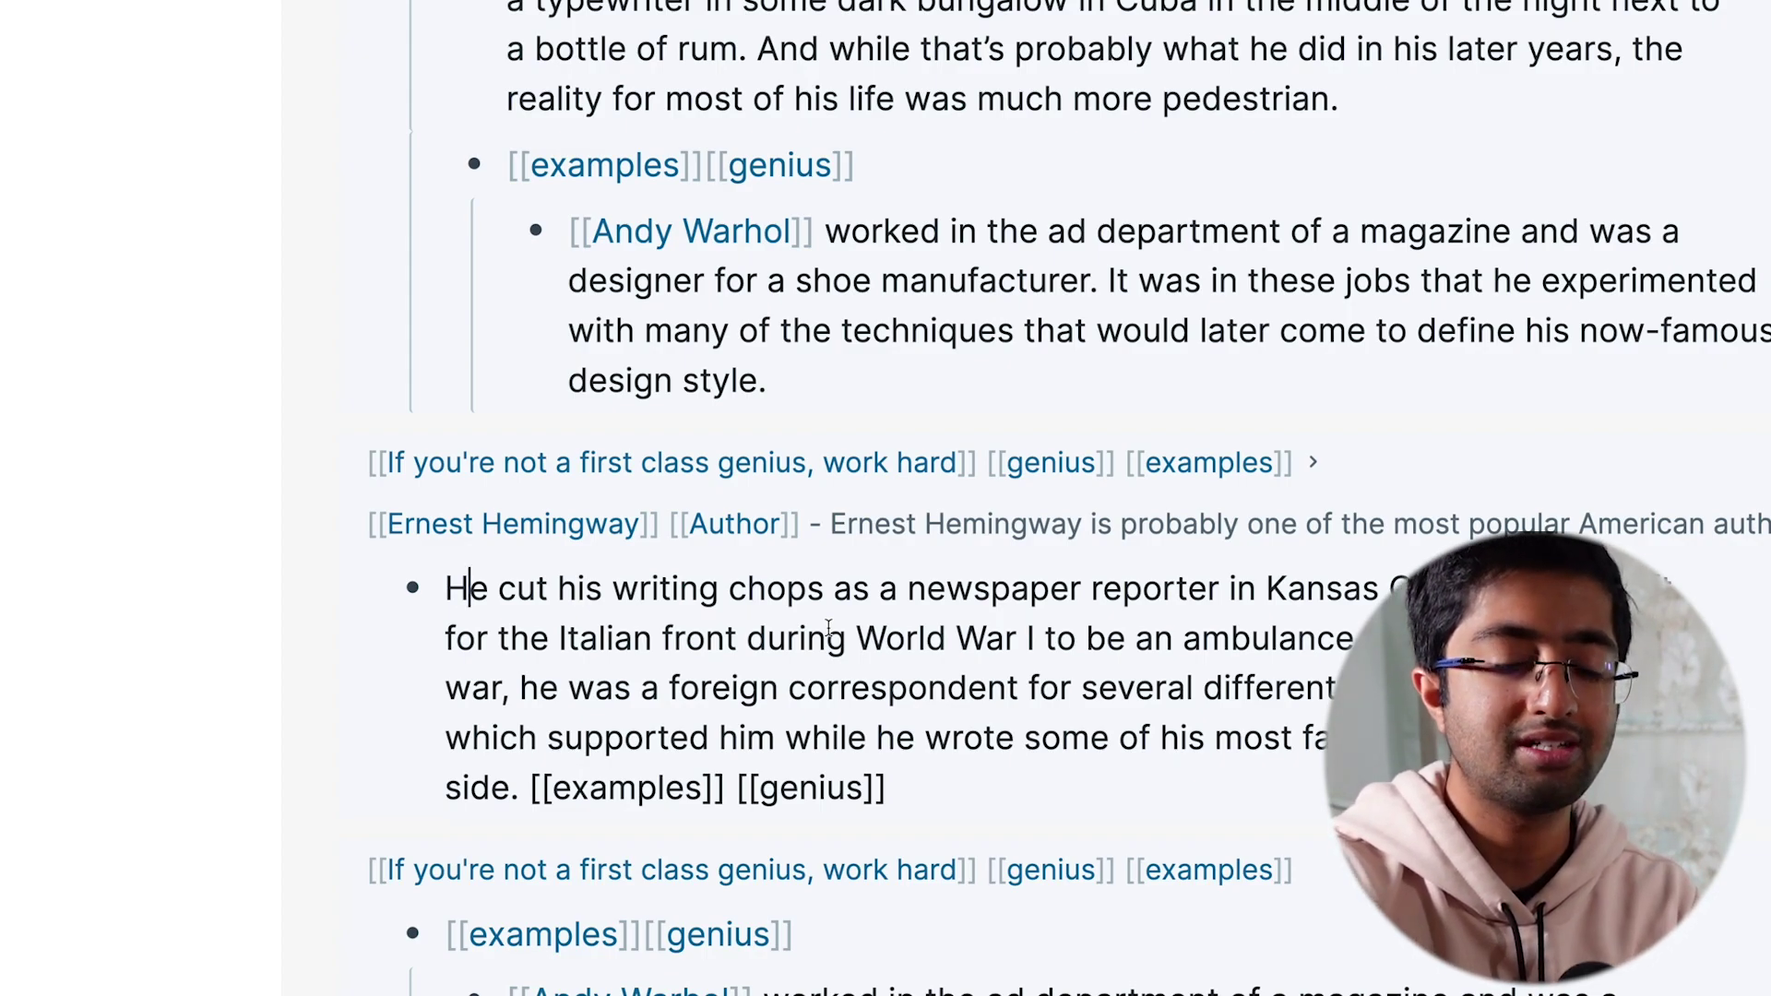
{"action": "left_click", "coordinate": [319, 678]}
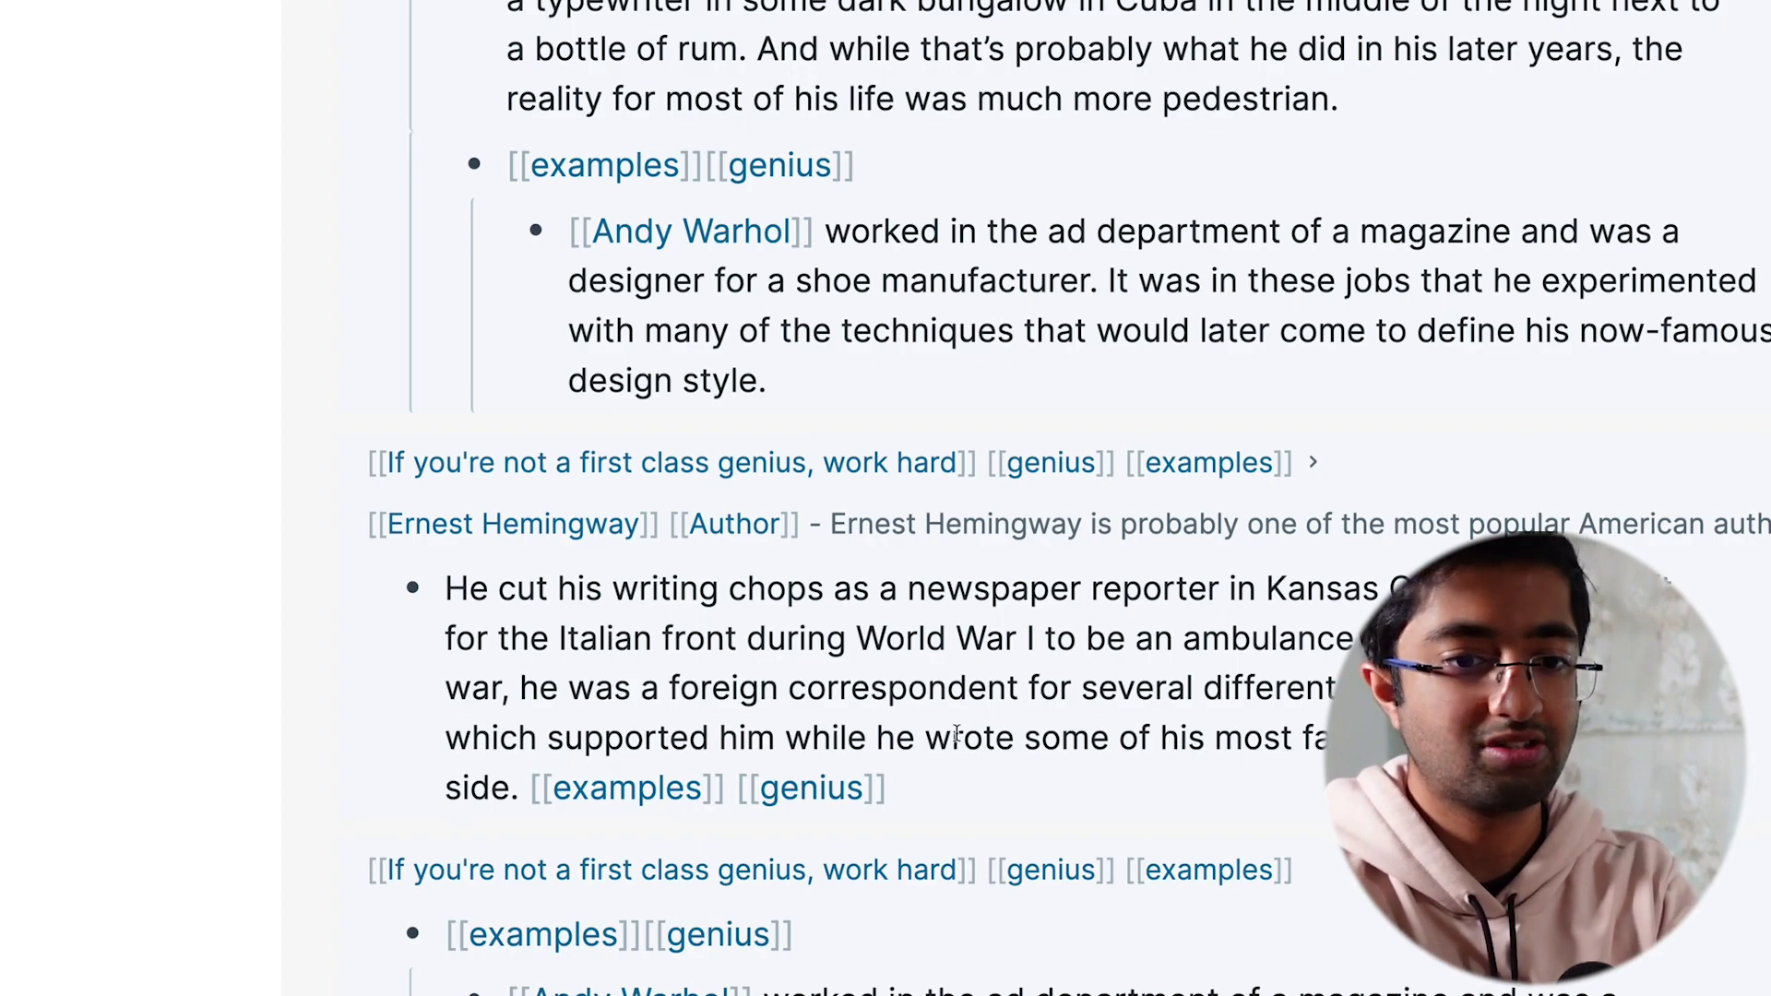
Add the page link [[Mark Manson]] after the [[genius]] tag in the Hemingway newspaper reporter note
{"action": "left_click", "coordinate": [951, 784]}
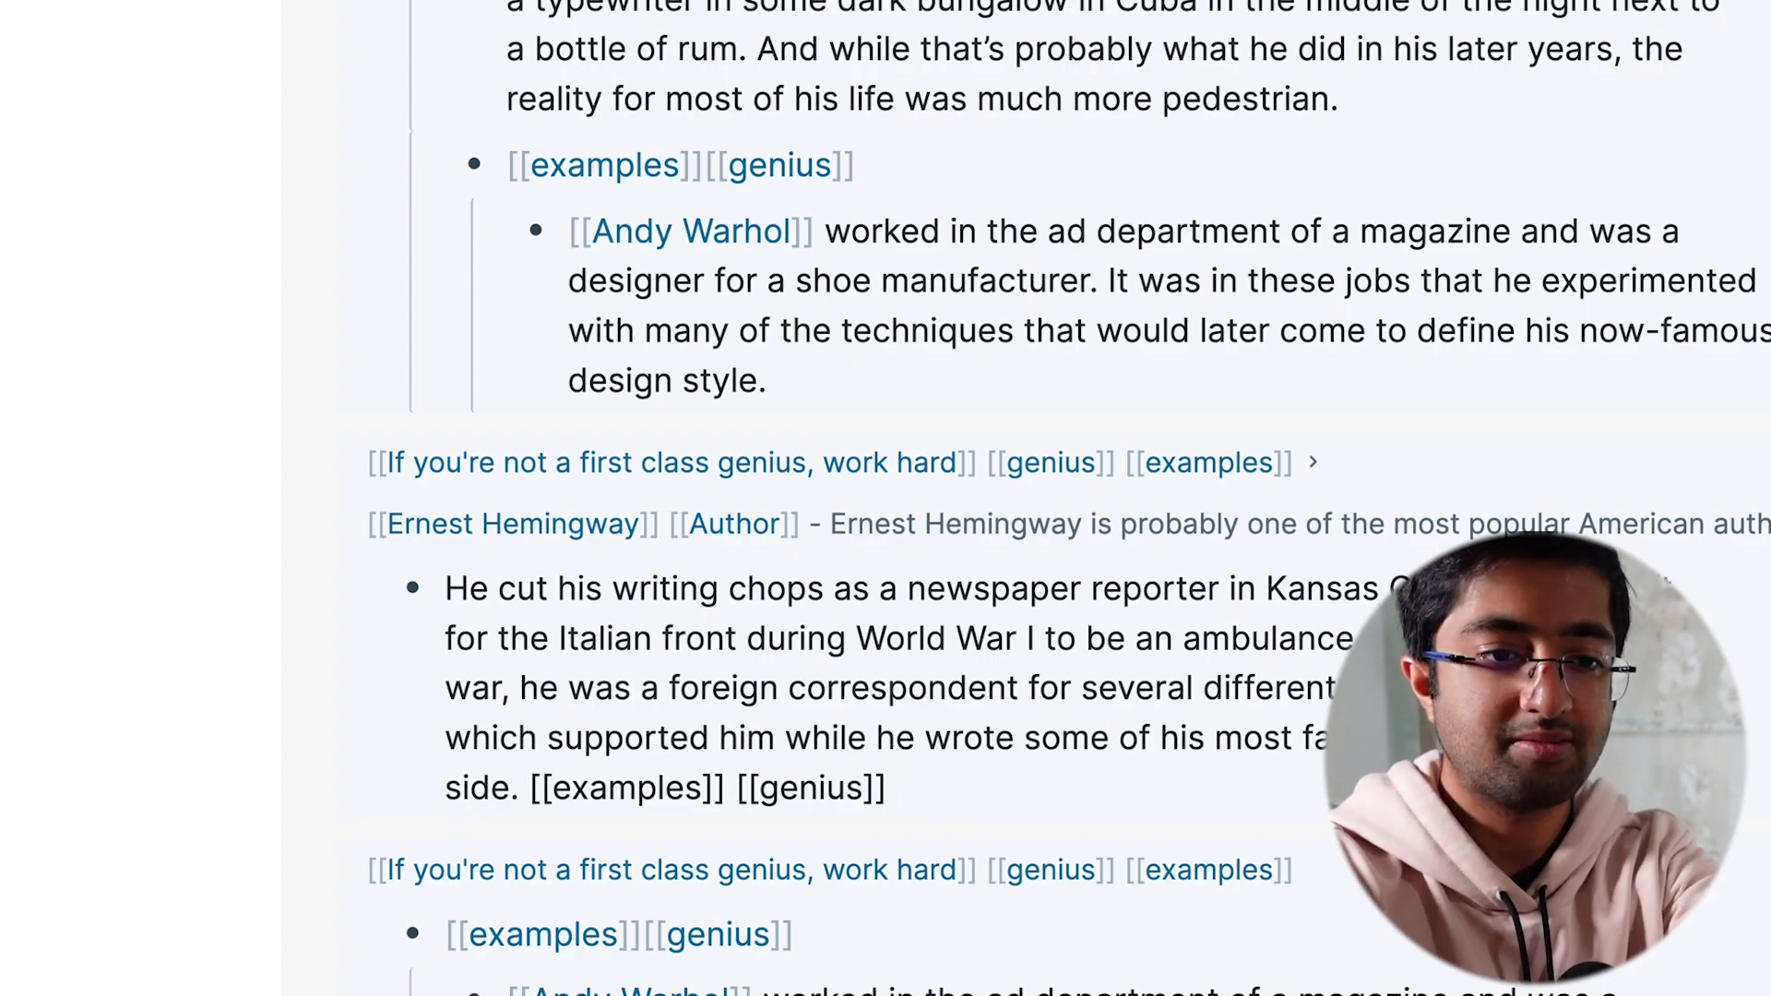
{"action": "type", "text": "[[Ma"}
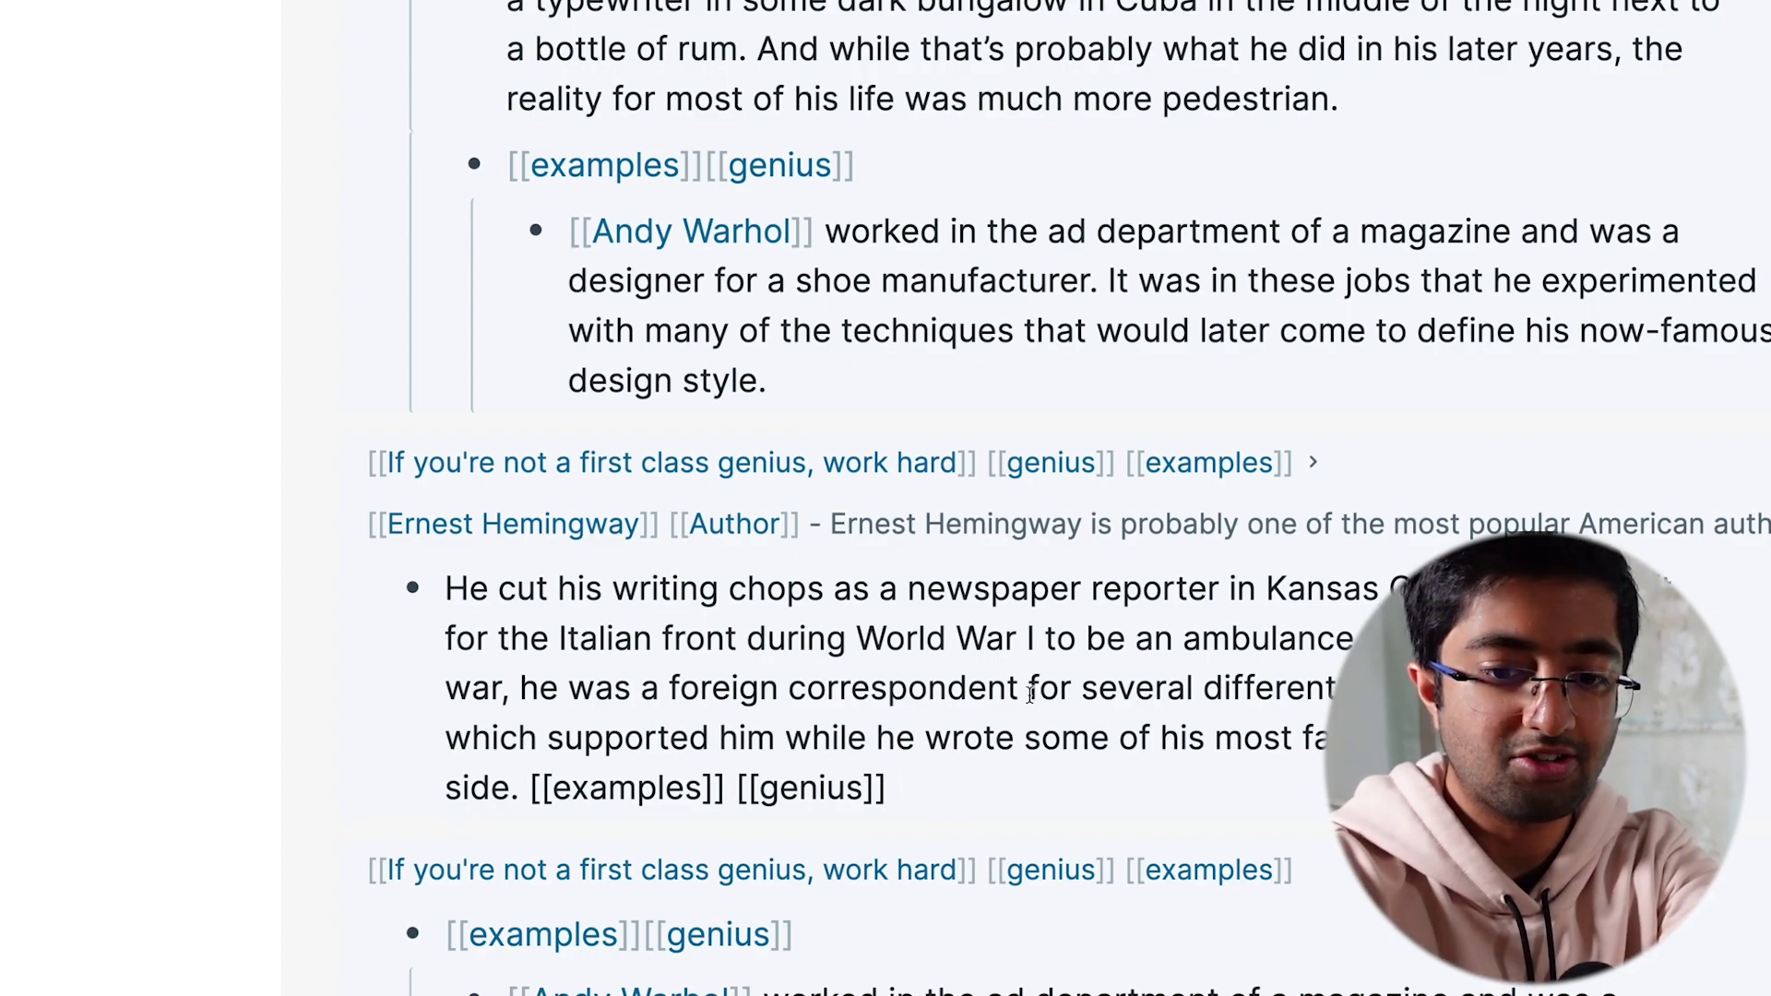
{"action": "type", "text": "rk Manson"}
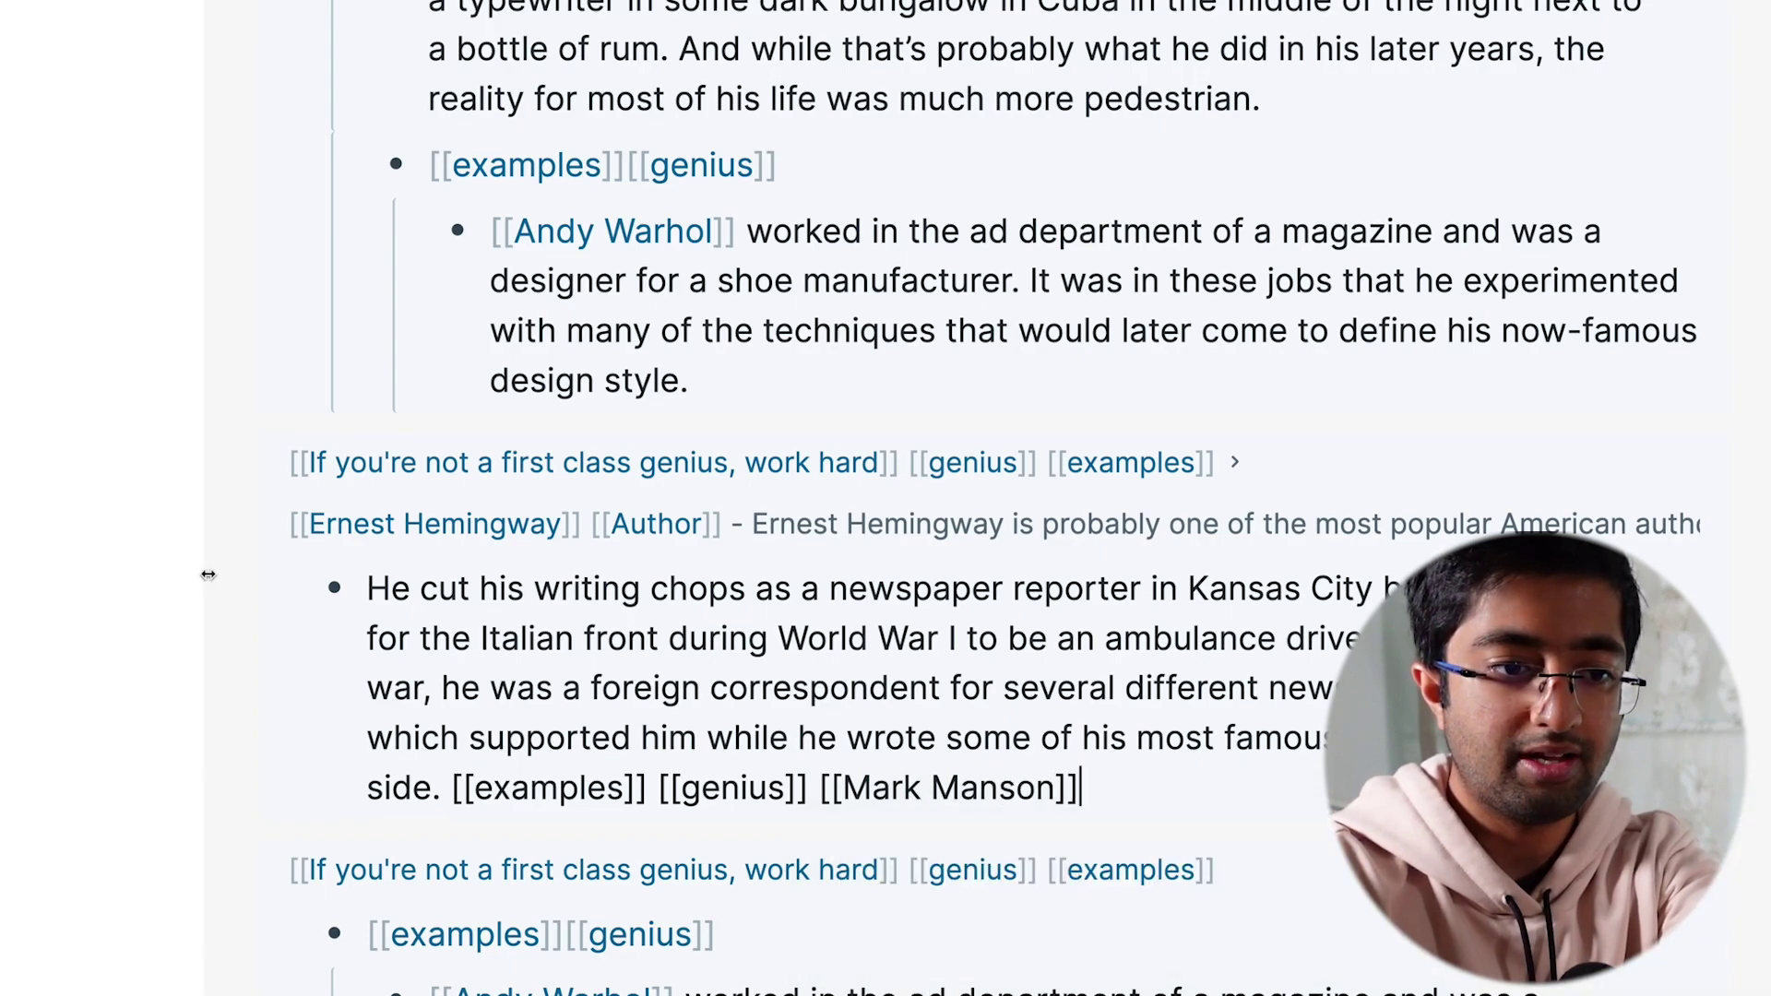
{"action": "left_click", "coordinate": [224, 639]}
{"action": "scroll", "coordinate": [267, 583], "scroll_direction": "down", "scroll_amount": 1}
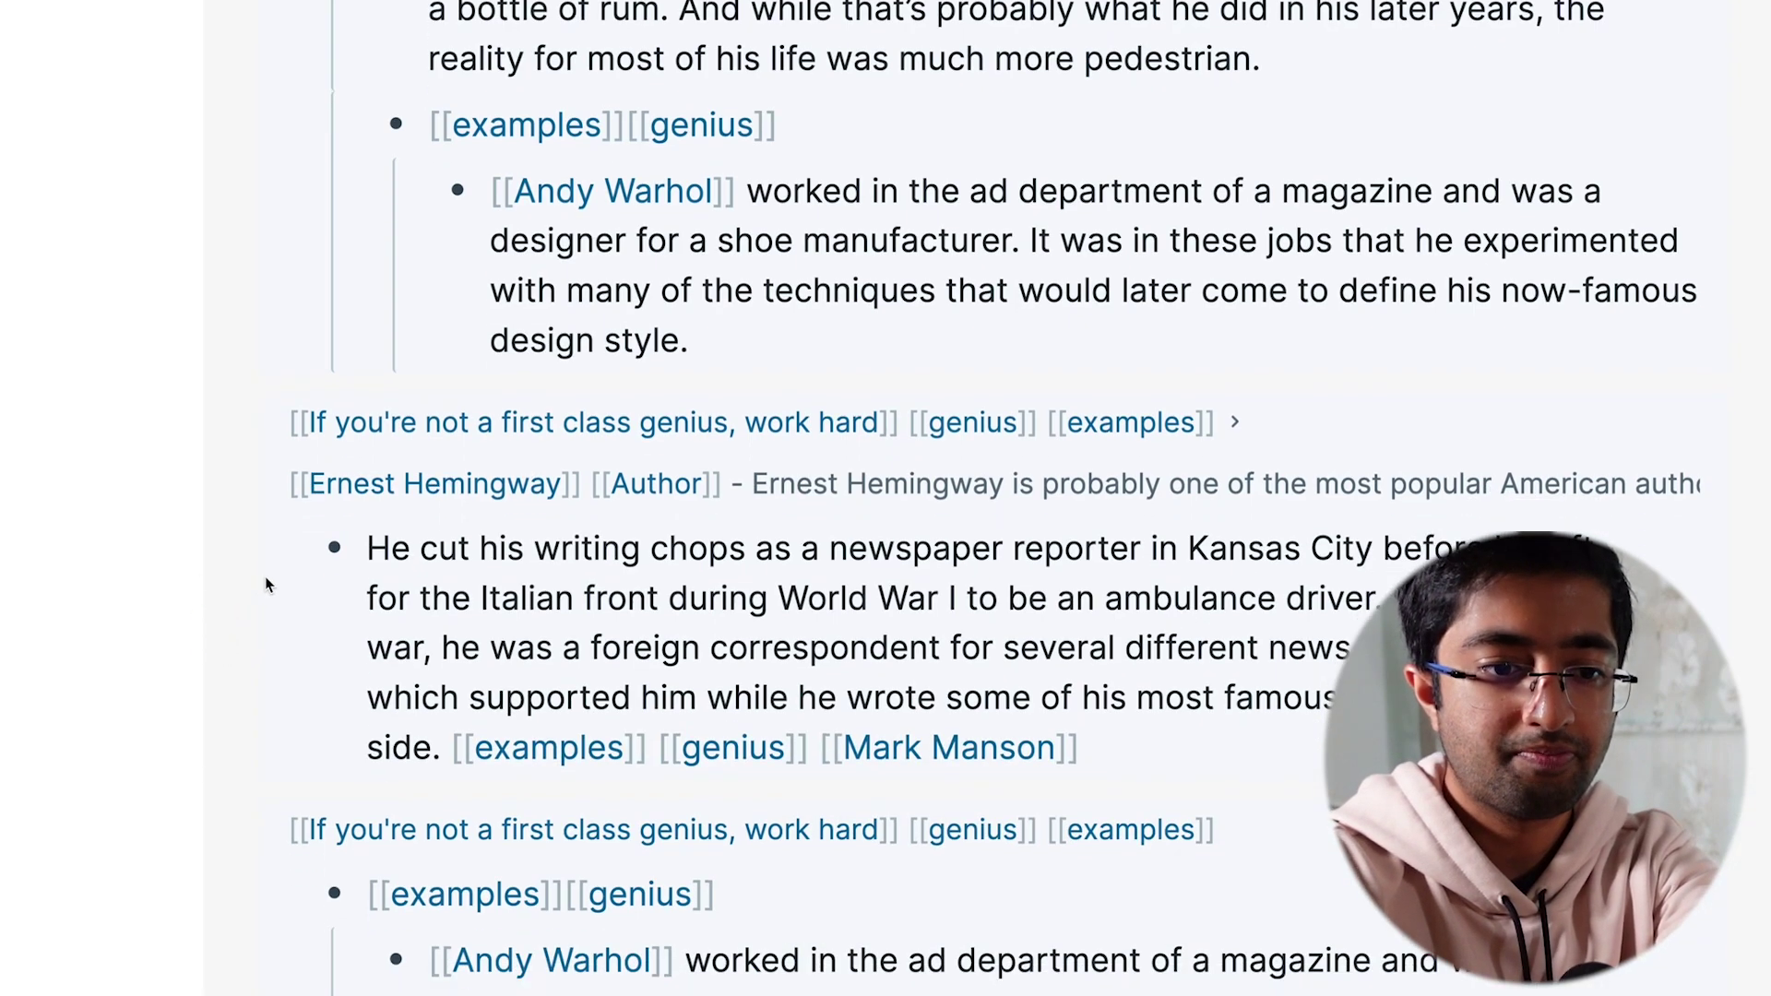
Highlight the whole Hemingway newspaper reporter note, including its tags, in the linked references
{"action": "scroll", "coordinate": [267, 584], "scroll_direction": "down", "scroll_amount": 4}
{"action": "scroll", "coordinate": [267, 584], "scroll_direction": "up", "scroll_amount": 2}
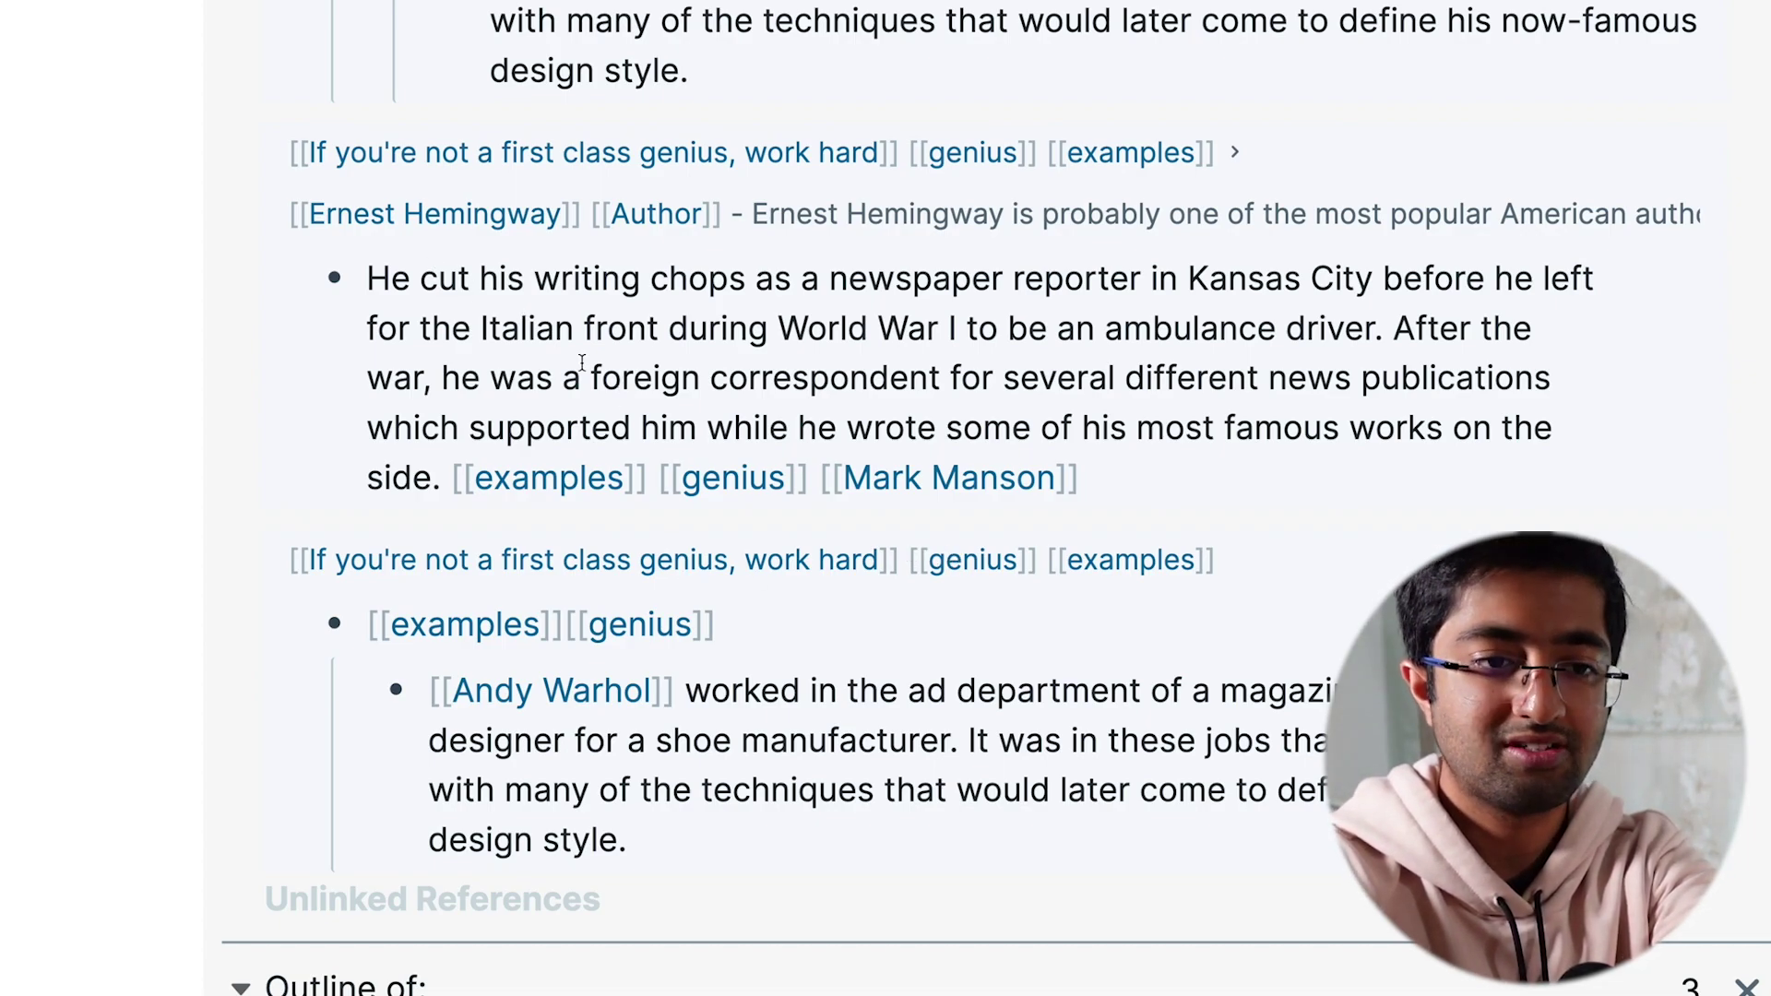
{"action": "left_click_drag", "start_coordinate": [1127, 477], "coordinate": [372, 275]}
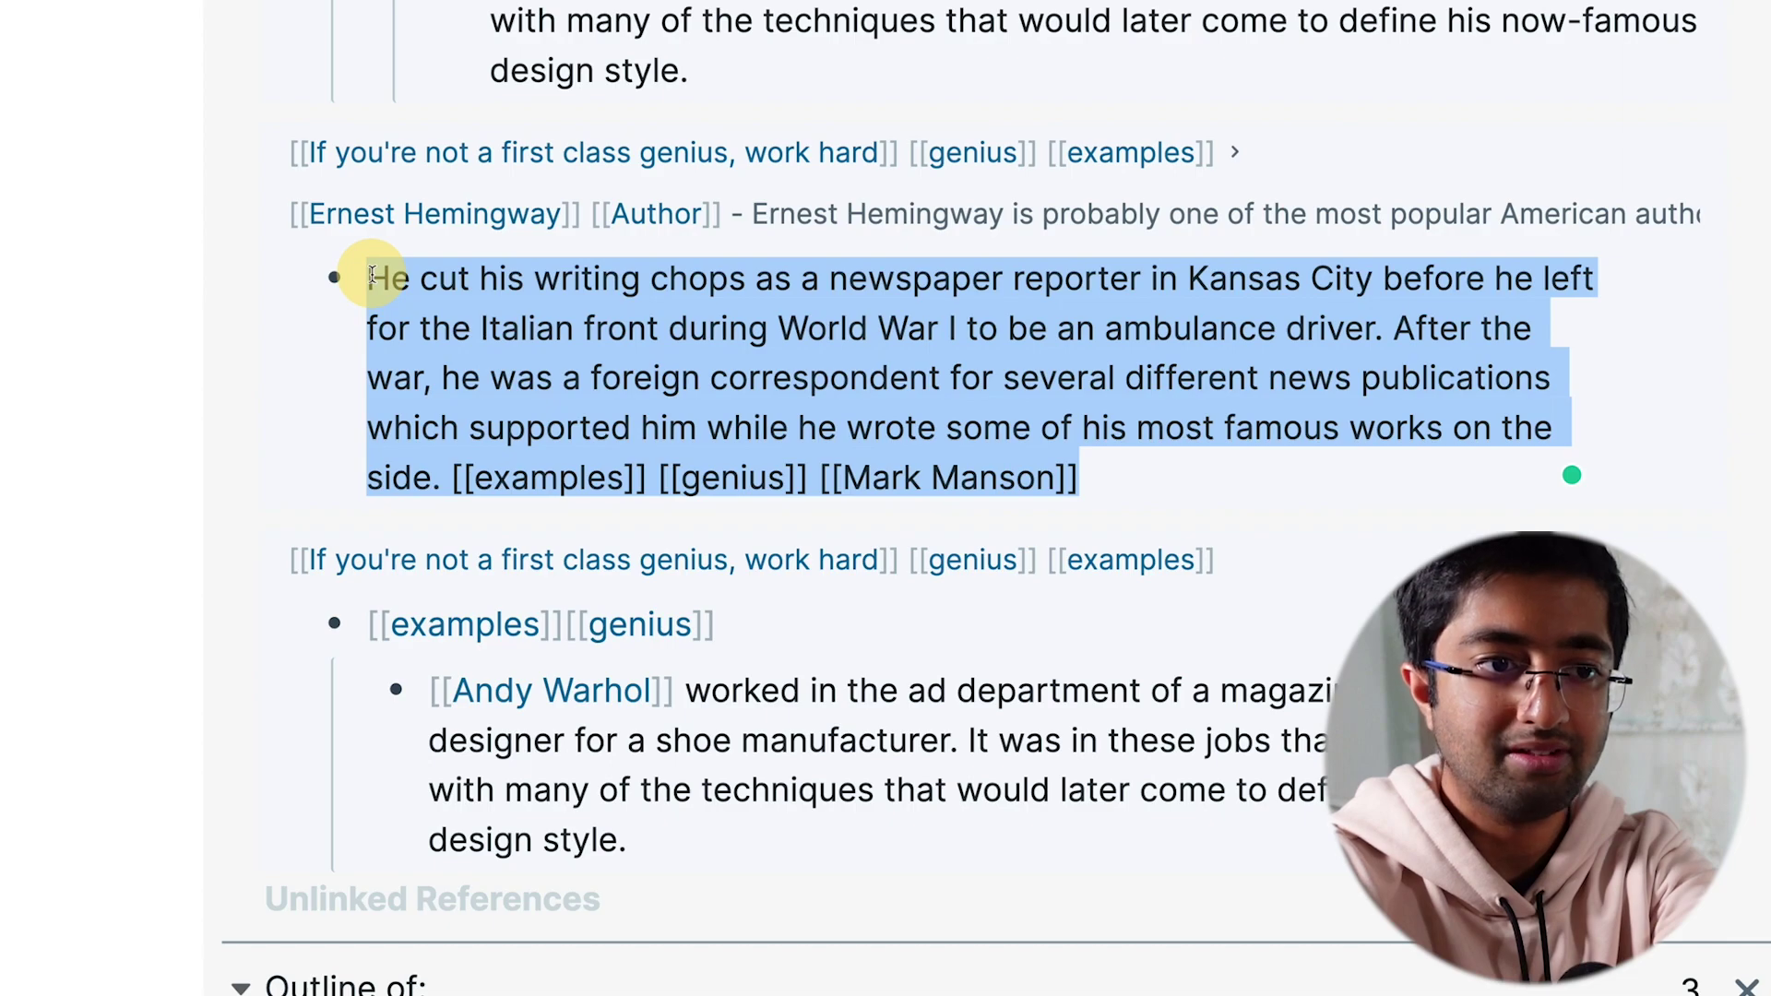
{"action": "left_click", "coordinate": [612, 434]}
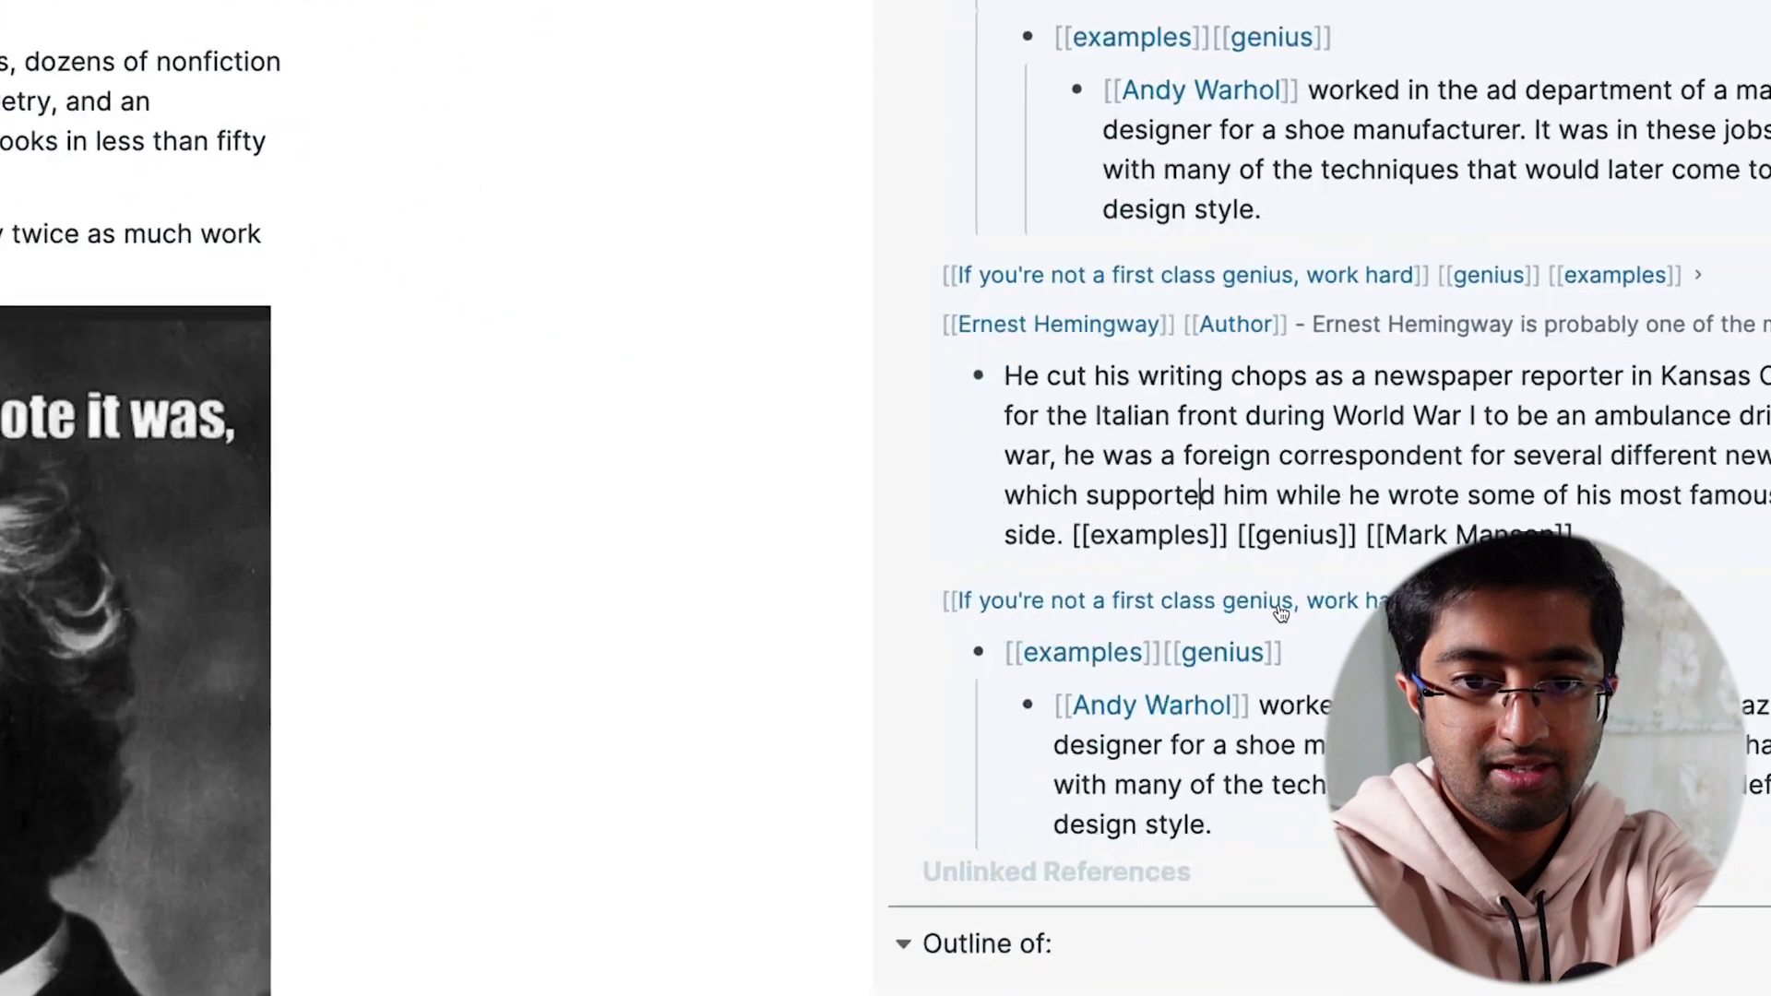
Open the page "If you're not a first class genius, work hard" in the sidebar and show its linked references
{"action": "left_click", "coordinate": [1279, 607]}
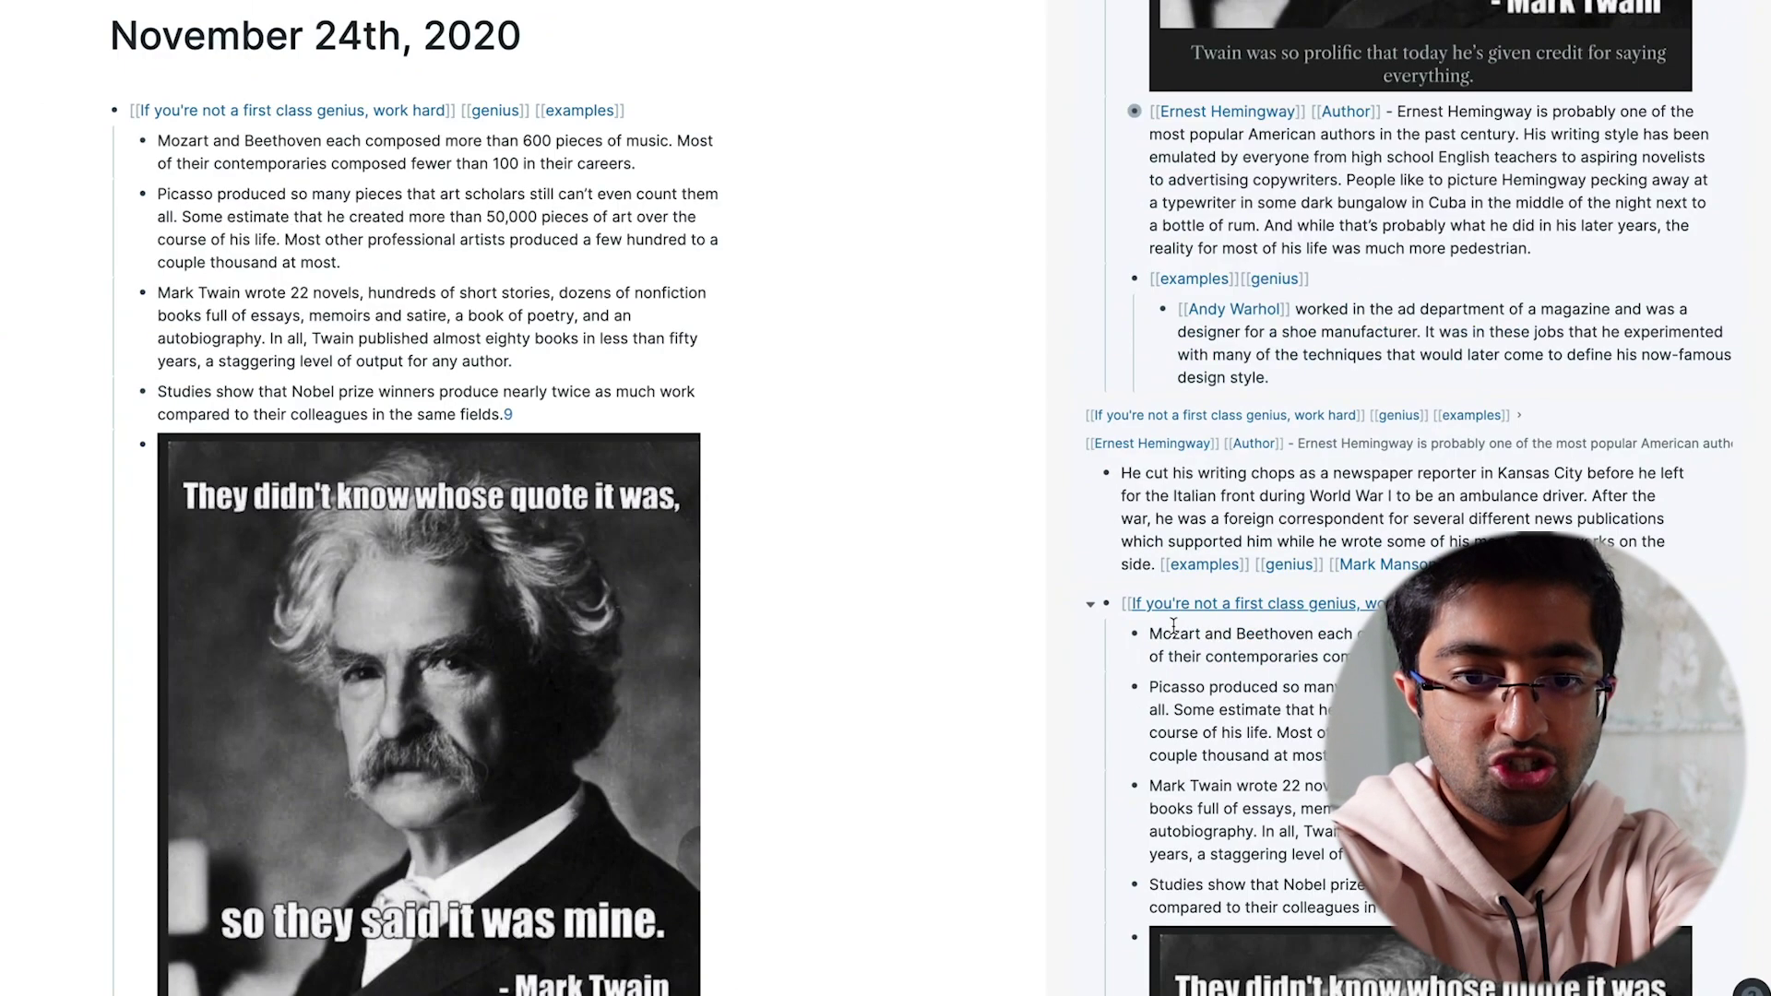
{"action": "left_click", "coordinate": [1302, 607], "text": "shift"}
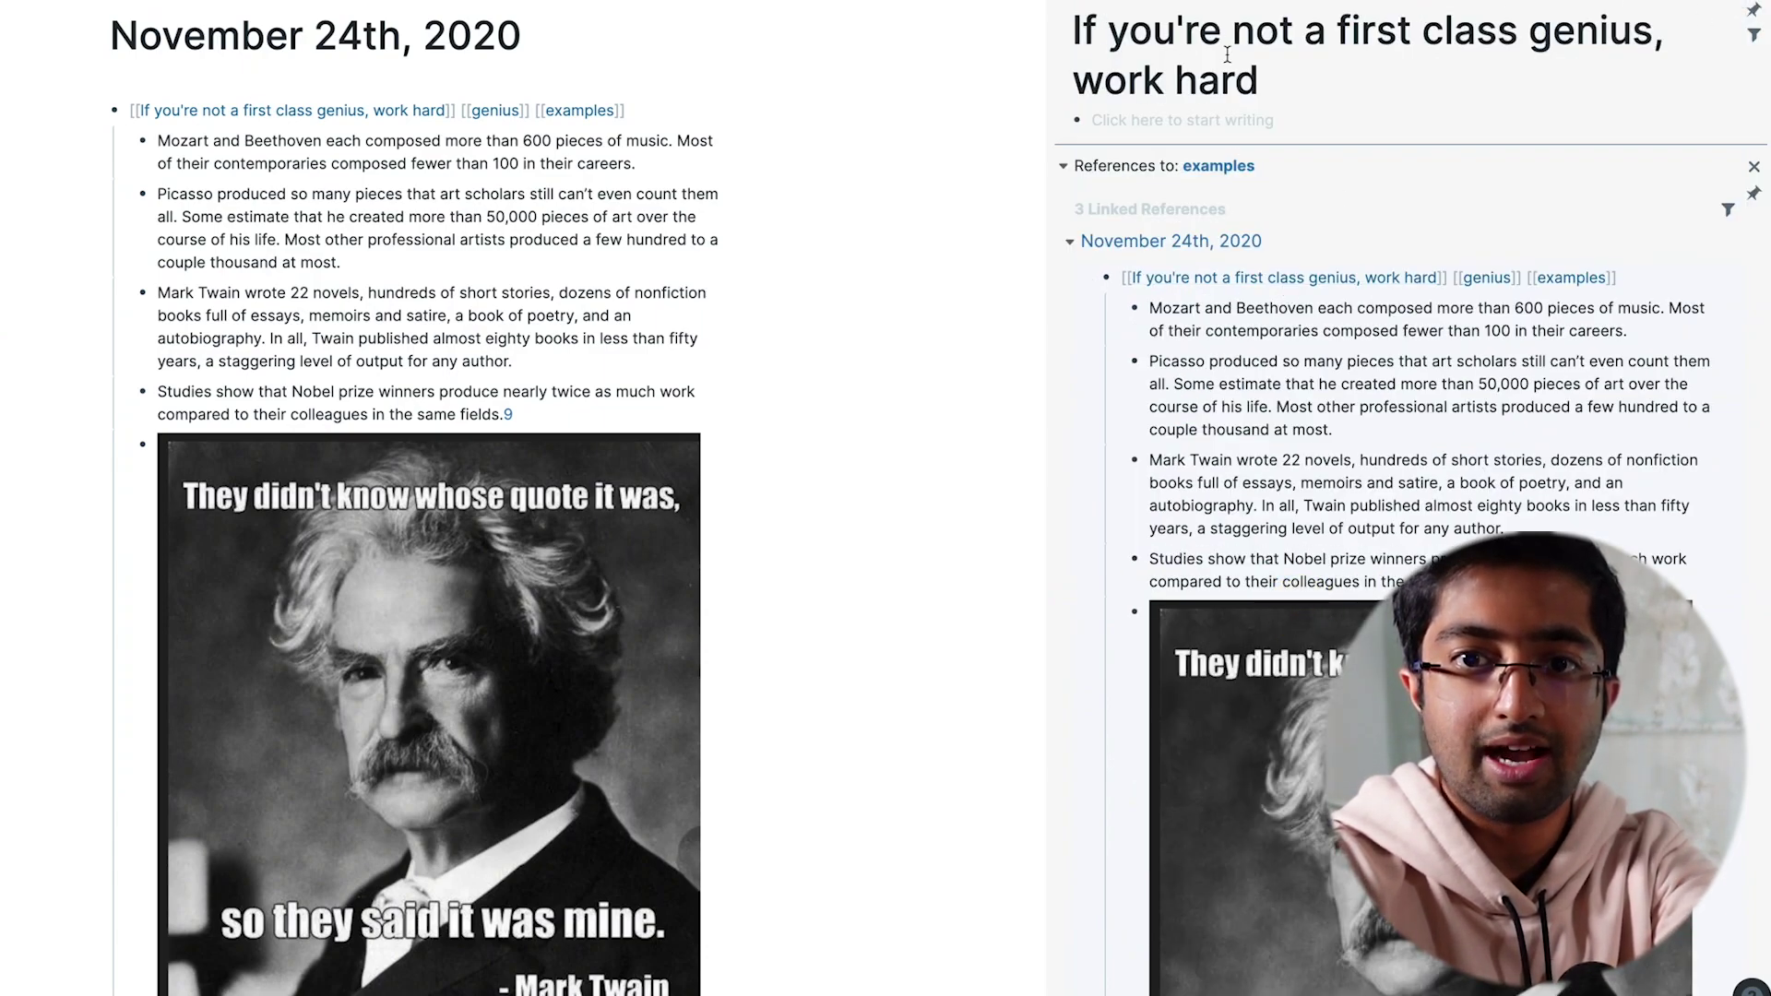
{"action": "left_click", "coordinate": [1728, 2]}
{"action": "left_click", "coordinate": [1729, 1]}
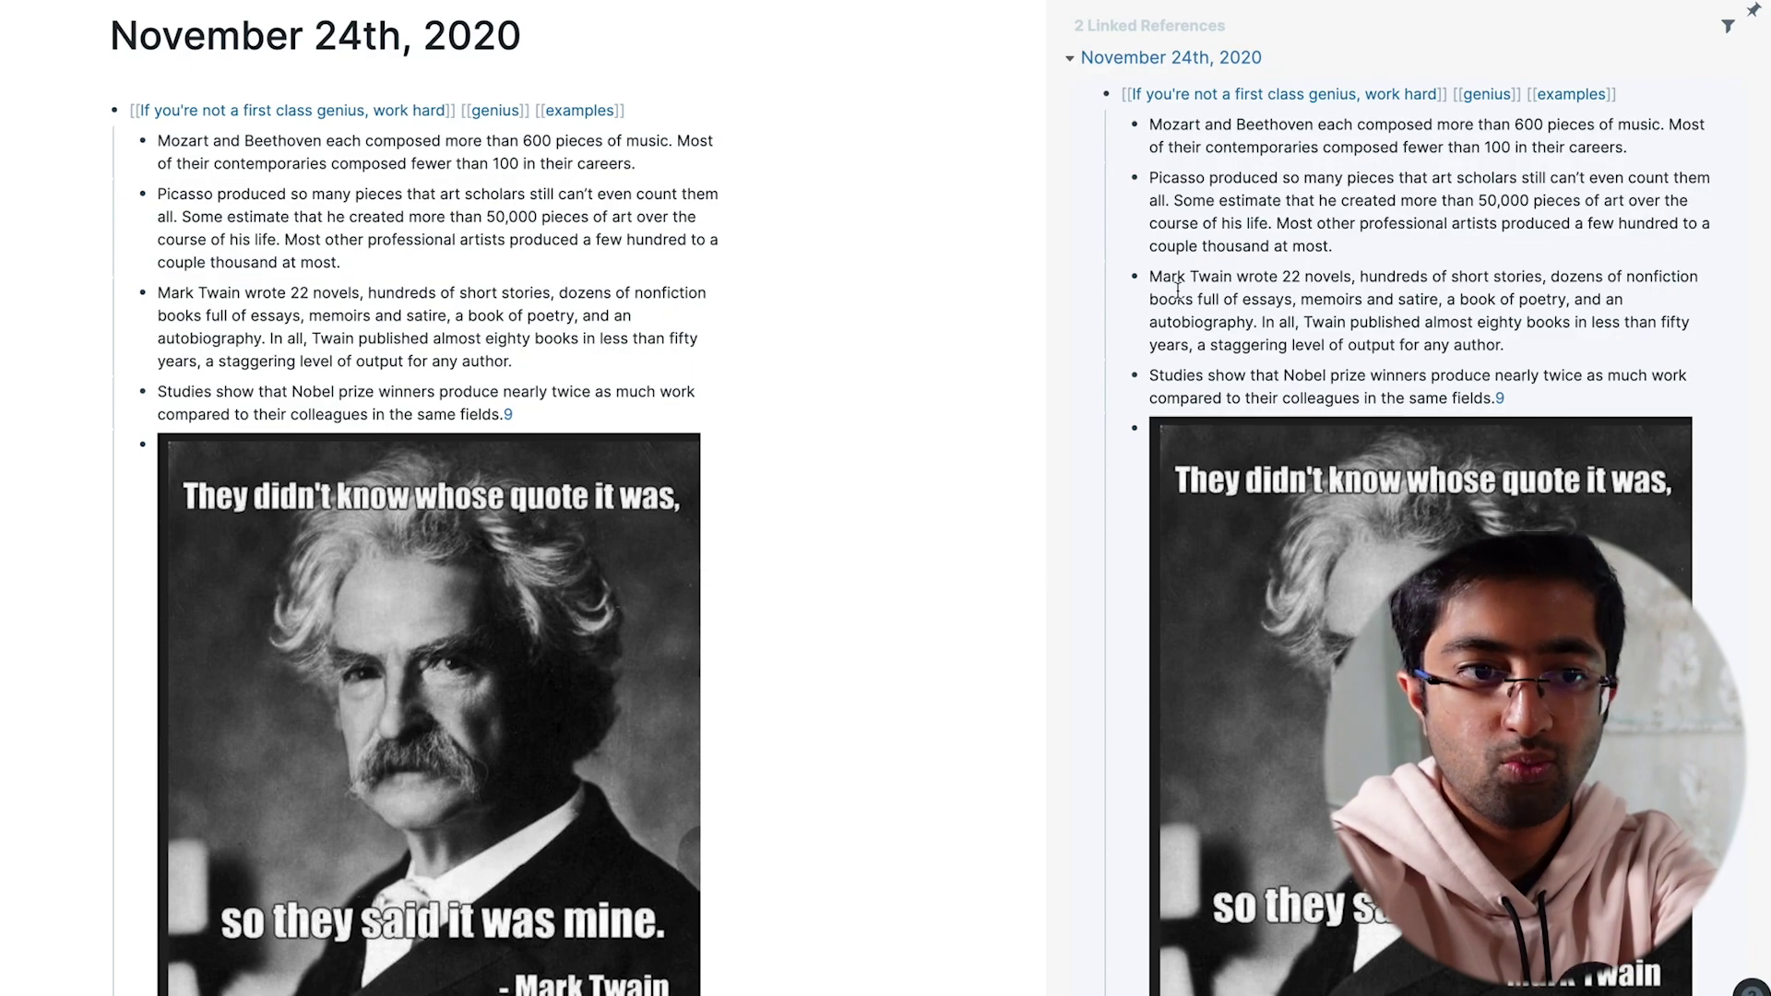
Highlight the four text bullets from Mozart to the Nobel prize note, and collapse the November 24th, 2020 reference group
{"action": "left_click_drag", "start_coordinate": [409, 149], "coordinate": [466, 386]}
{"action": "left_click", "coordinate": [1279, 215]}
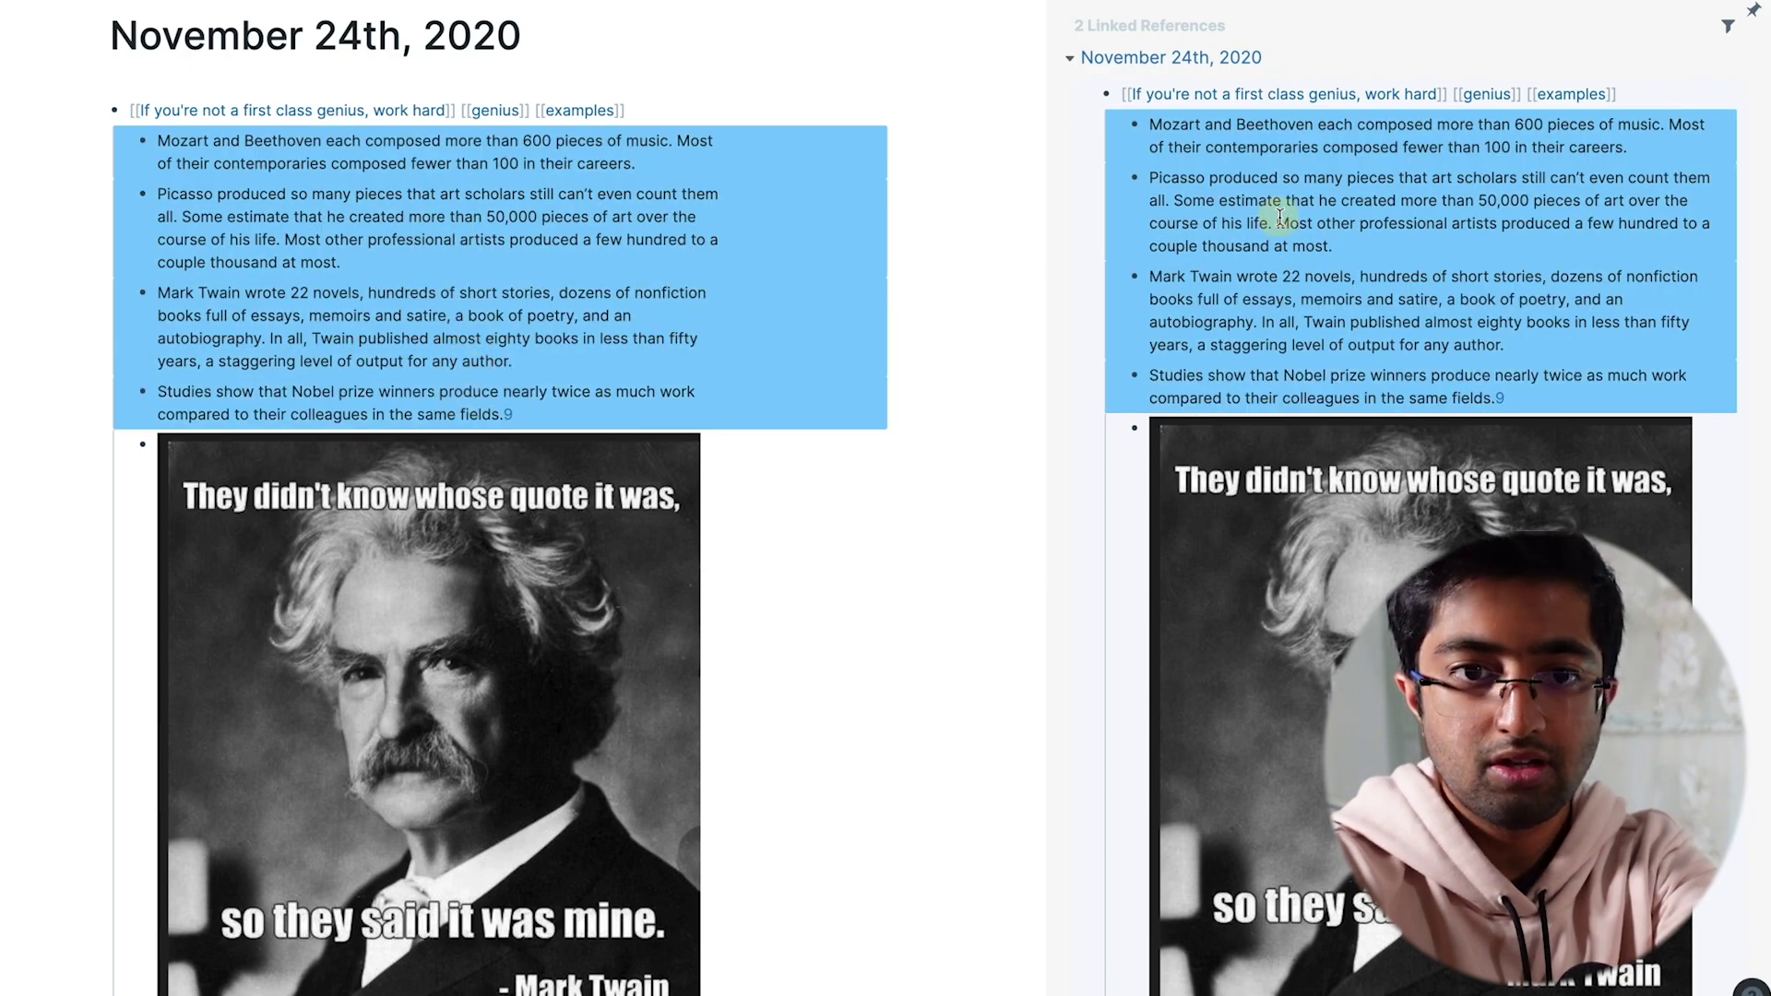
{"action": "left_click", "coordinate": [1070, 59]}
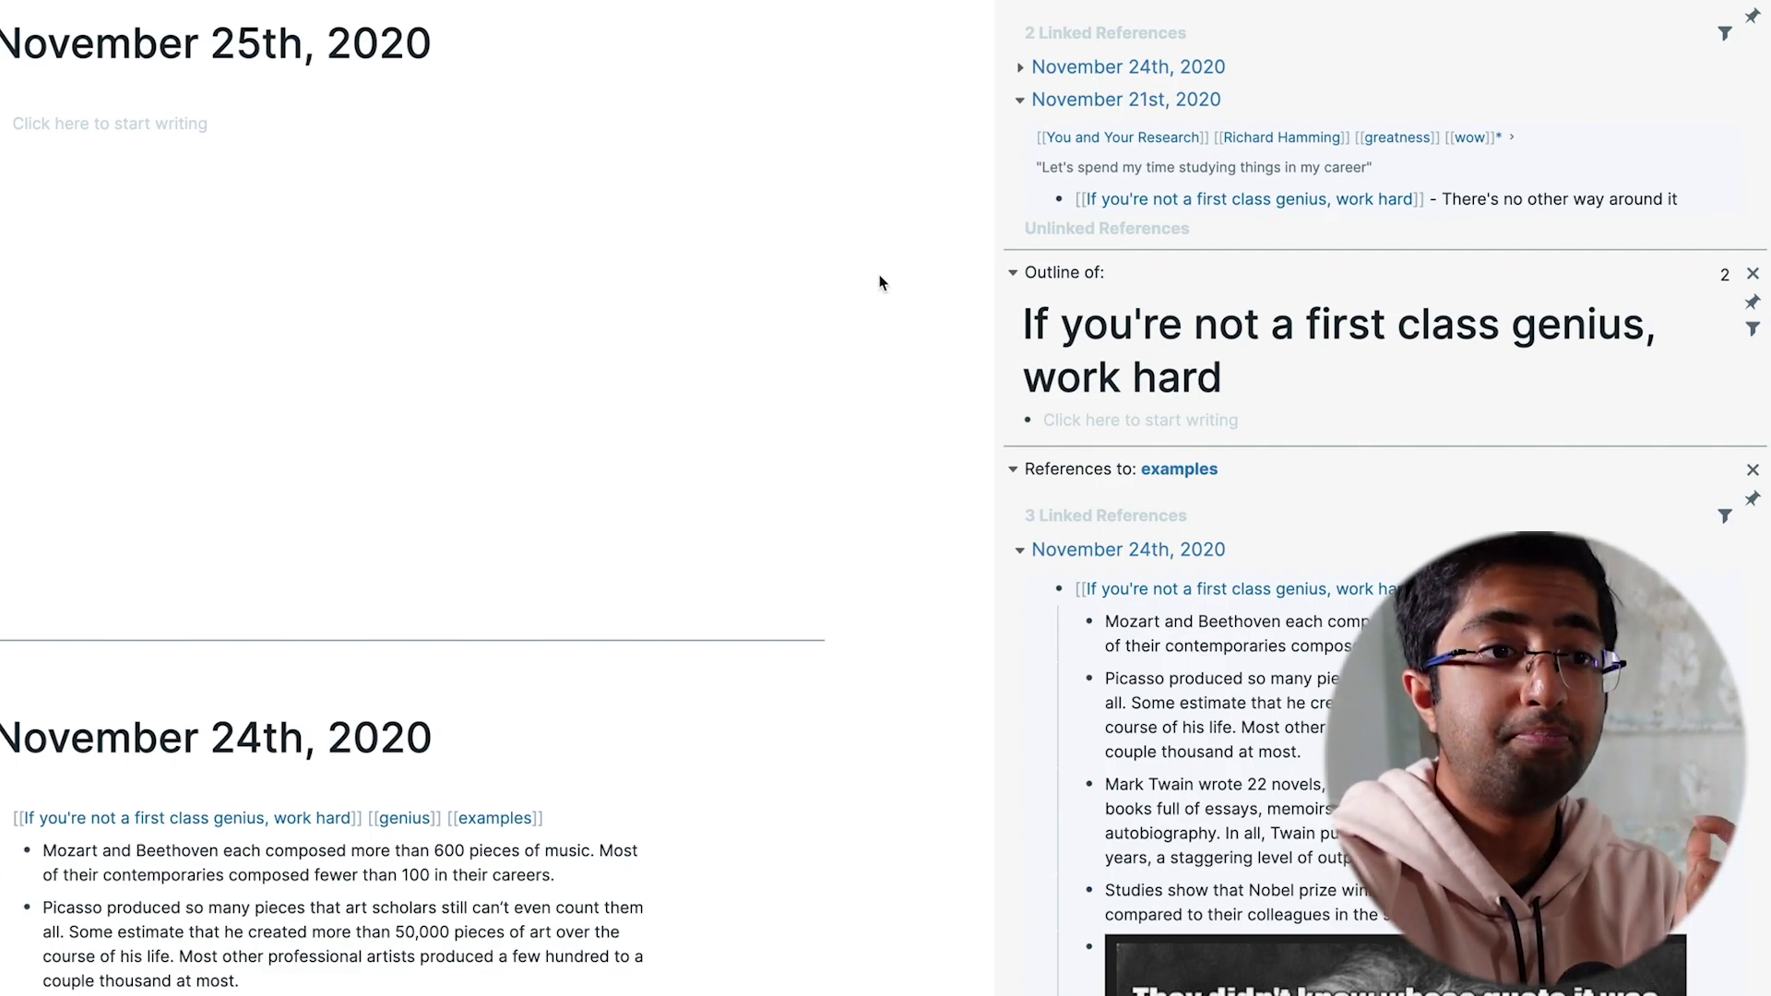
Remove the [[genius]] and [[examples]] tags from the "If you're not a first class genius, work hard" block in the November 24th, 2020 entry
{"action": "scroll", "coordinate": [145, 707], "scroll_direction": "down", "scroll_amount": 1}
{"action": "scroll", "coordinate": [143, 708], "scroll_direction": "down", "scroll_amount": 5}
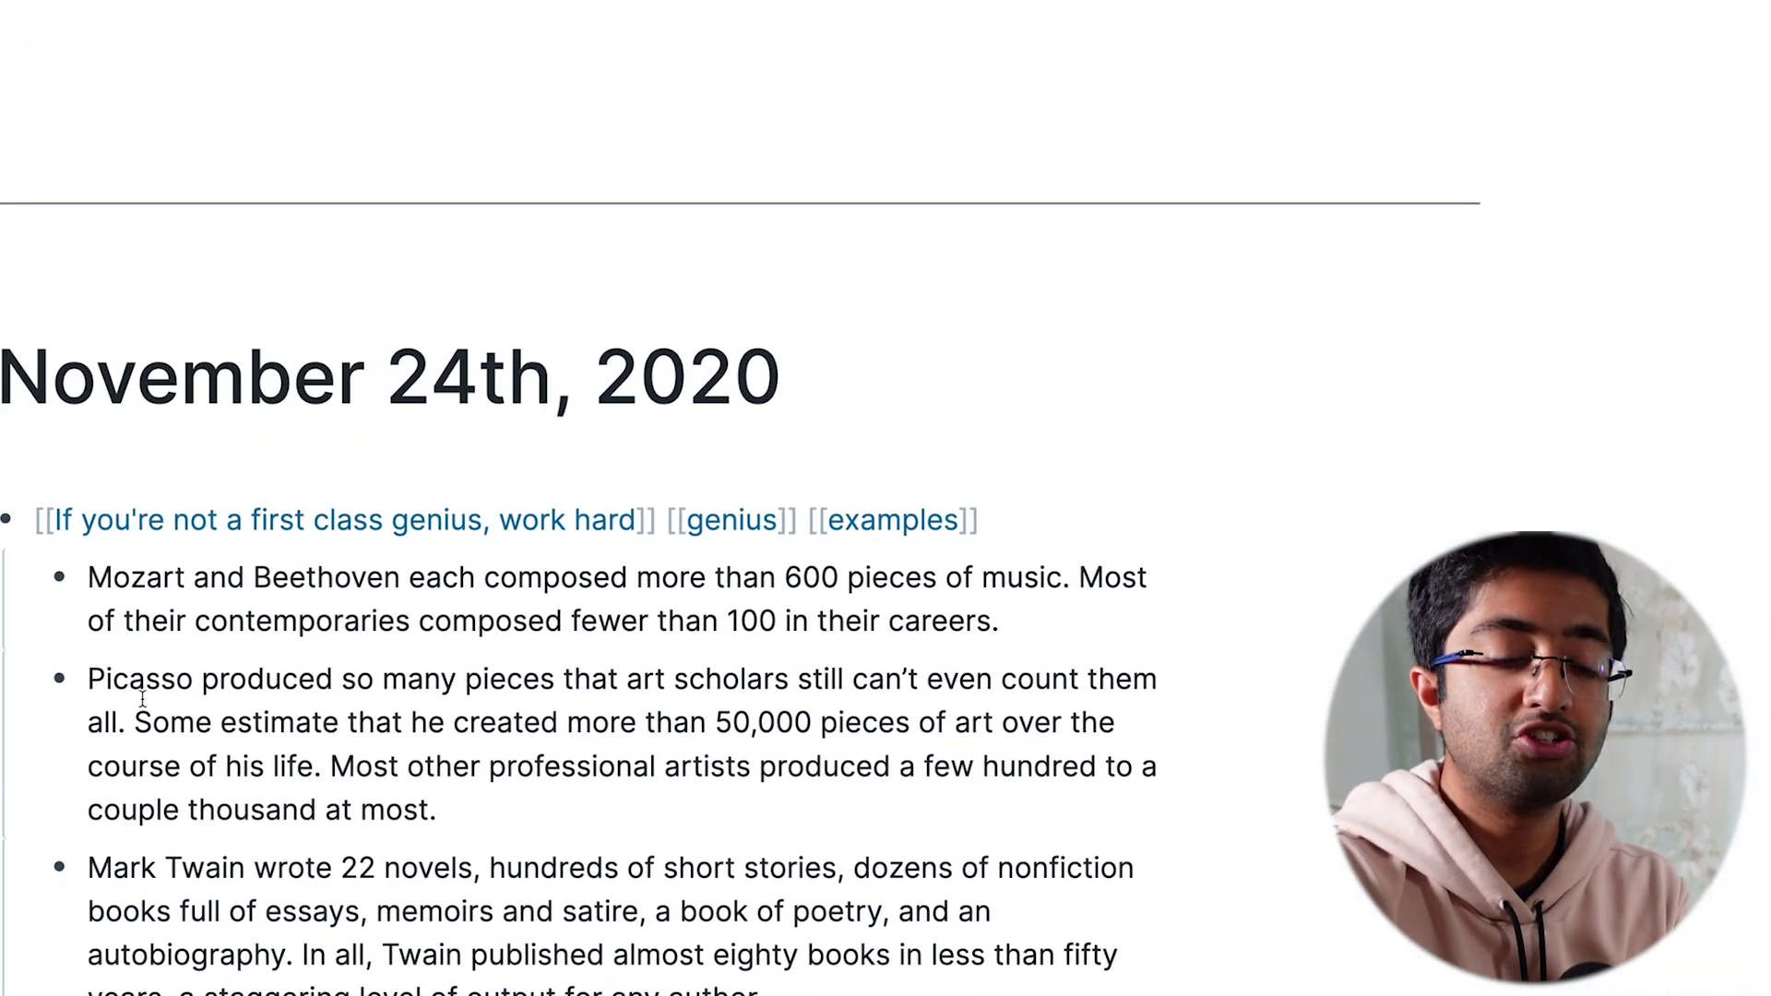
{"action": "left_click", "coordinate": [1040, 470]}
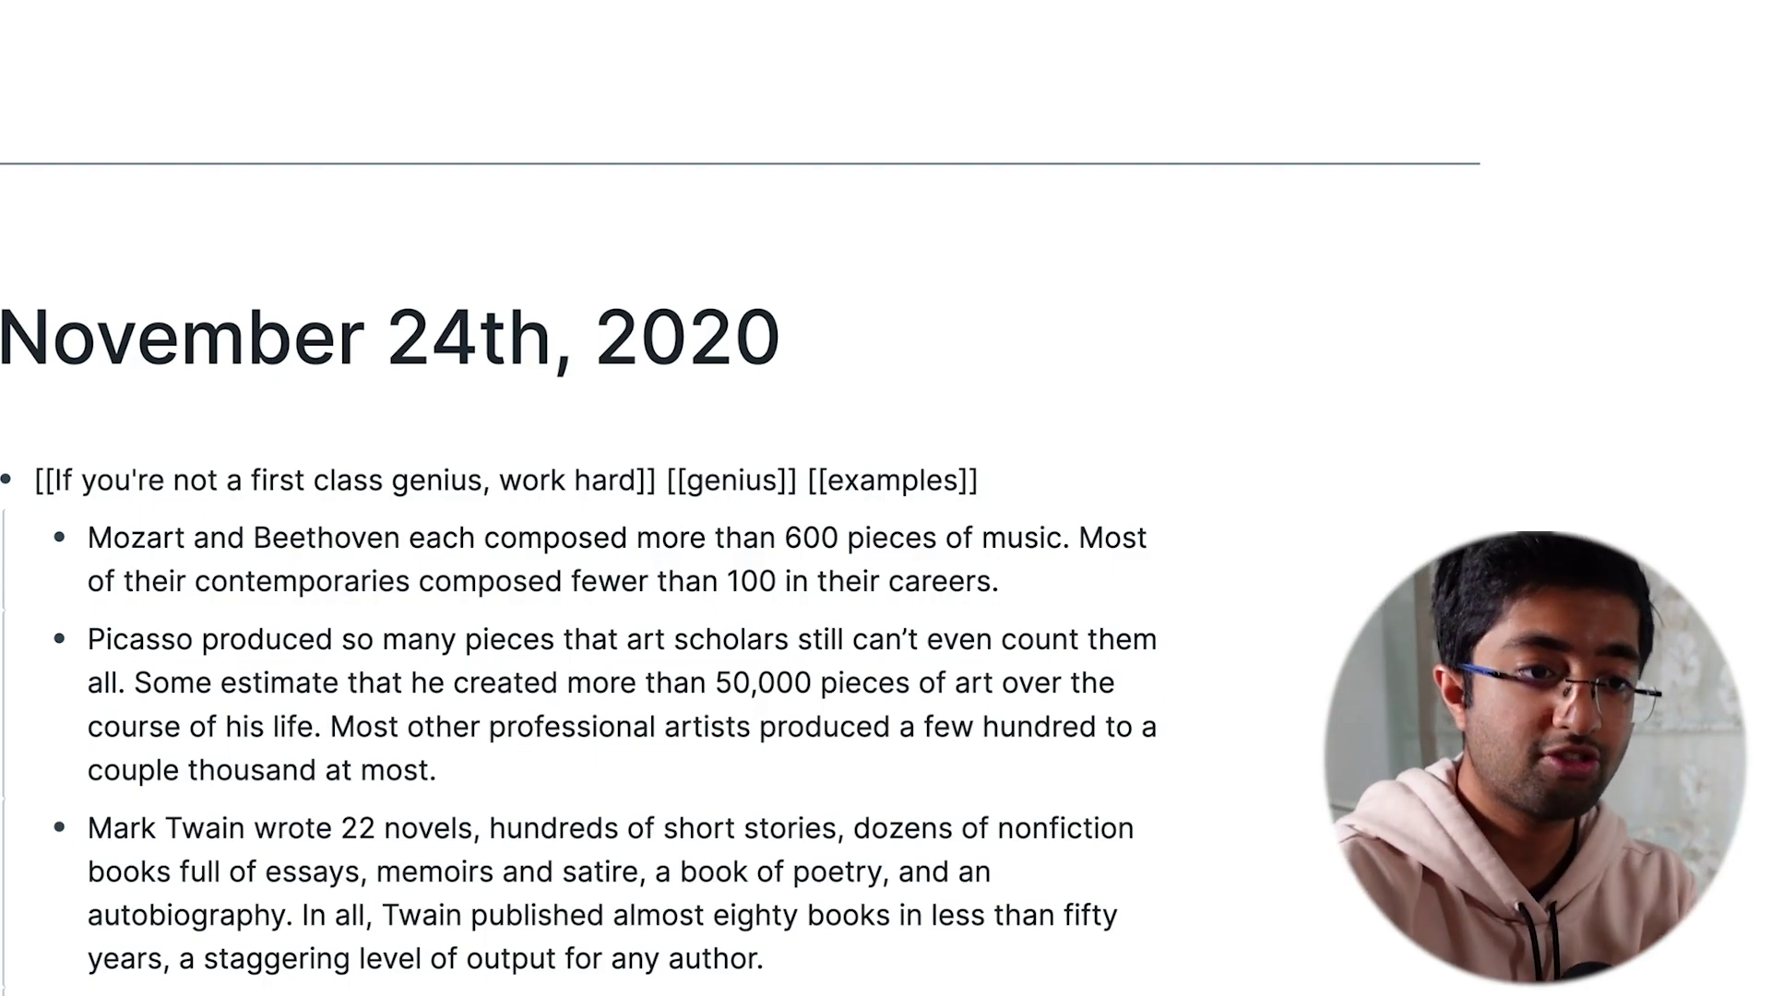
{"action": "left_click", "coordinate": [652, 475], "text": "shift"}
{"action": "key", "text": "BackSpace"}
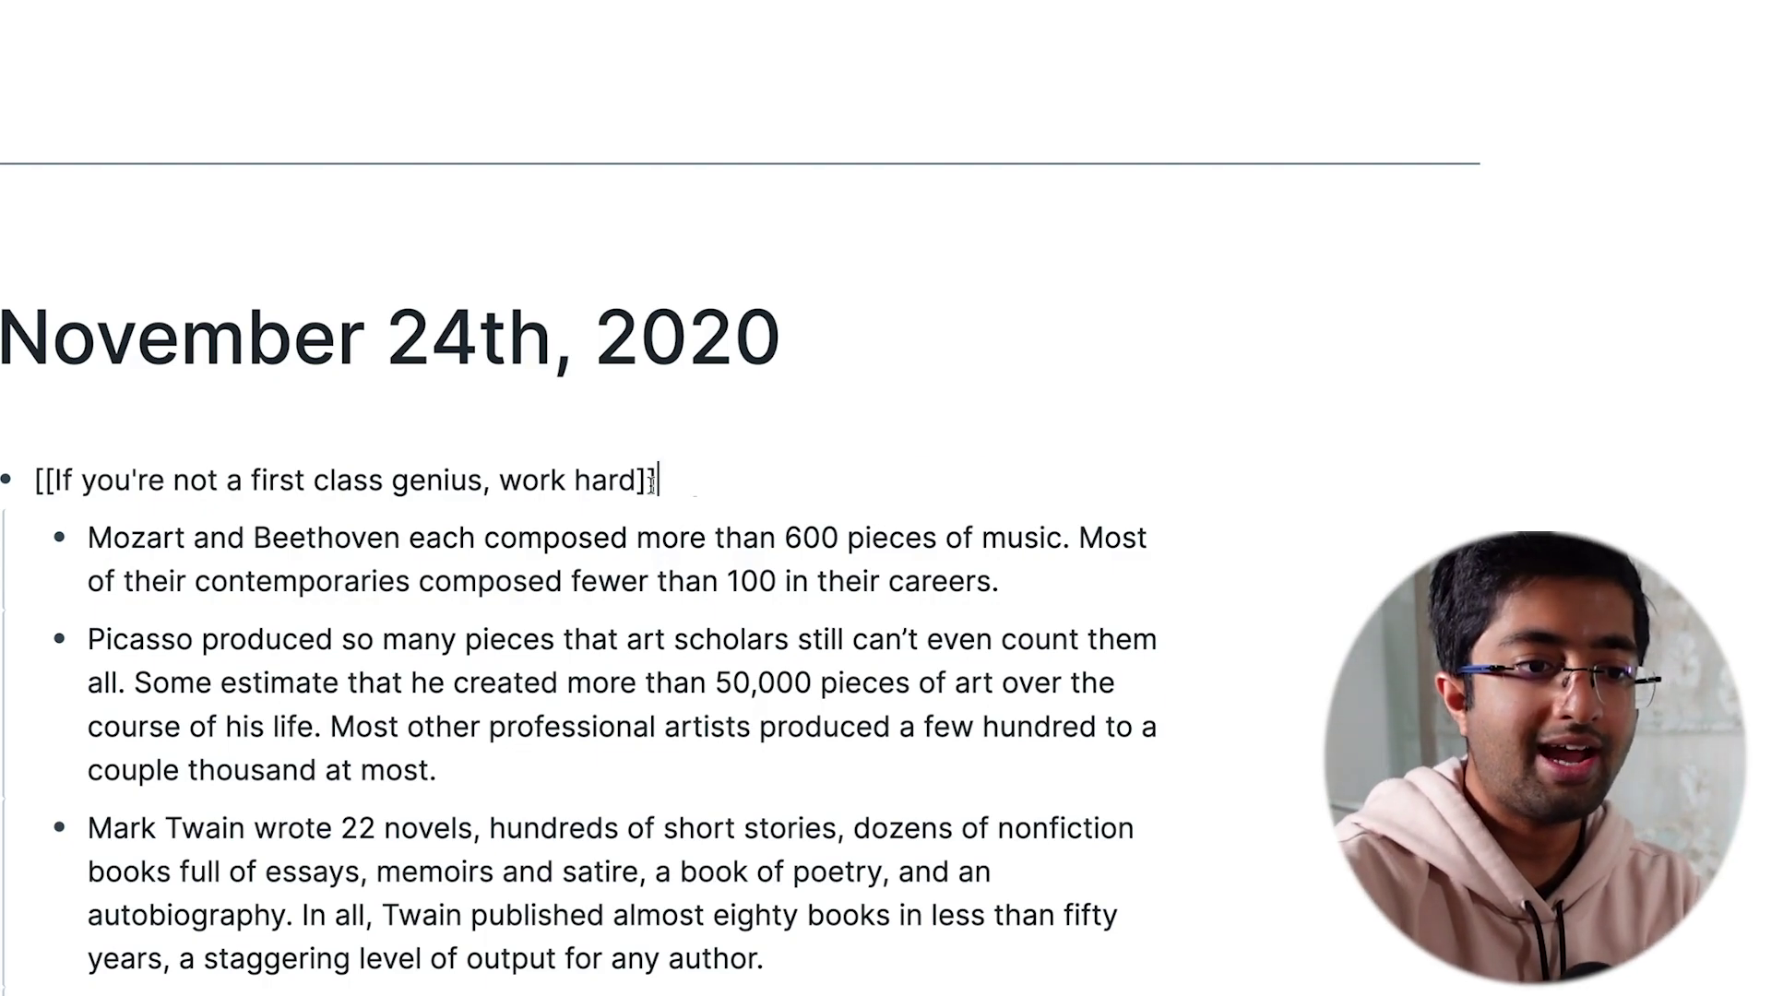
Add the tags [[genius]] and [[examples]] after the page link in the November 24th, 2020 parent block
{"action": "left_click_drag", "start_coordinate": [405, 565], "coordinate": [611, 862]}
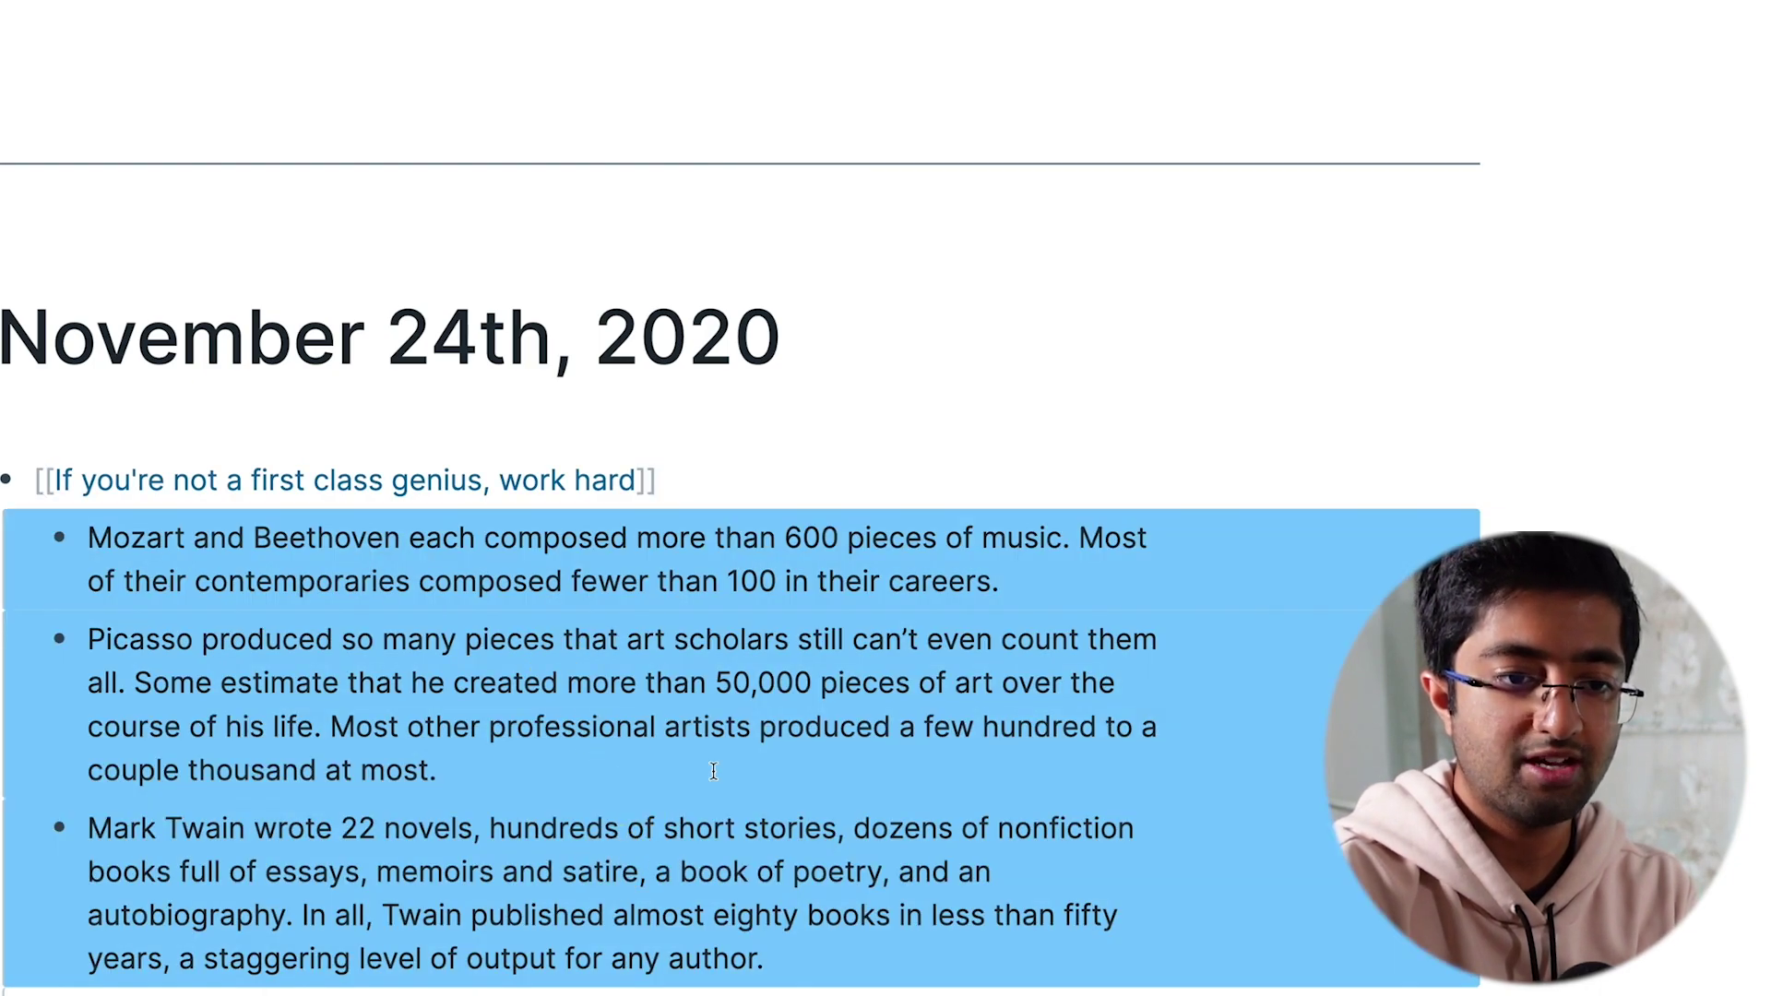
{"action": "scroll", "coordinate": [714, 772], "scroll_direction": "down", "scroll_amount": 1}
{"action": "left_click", "coordinate": [725, 423]}
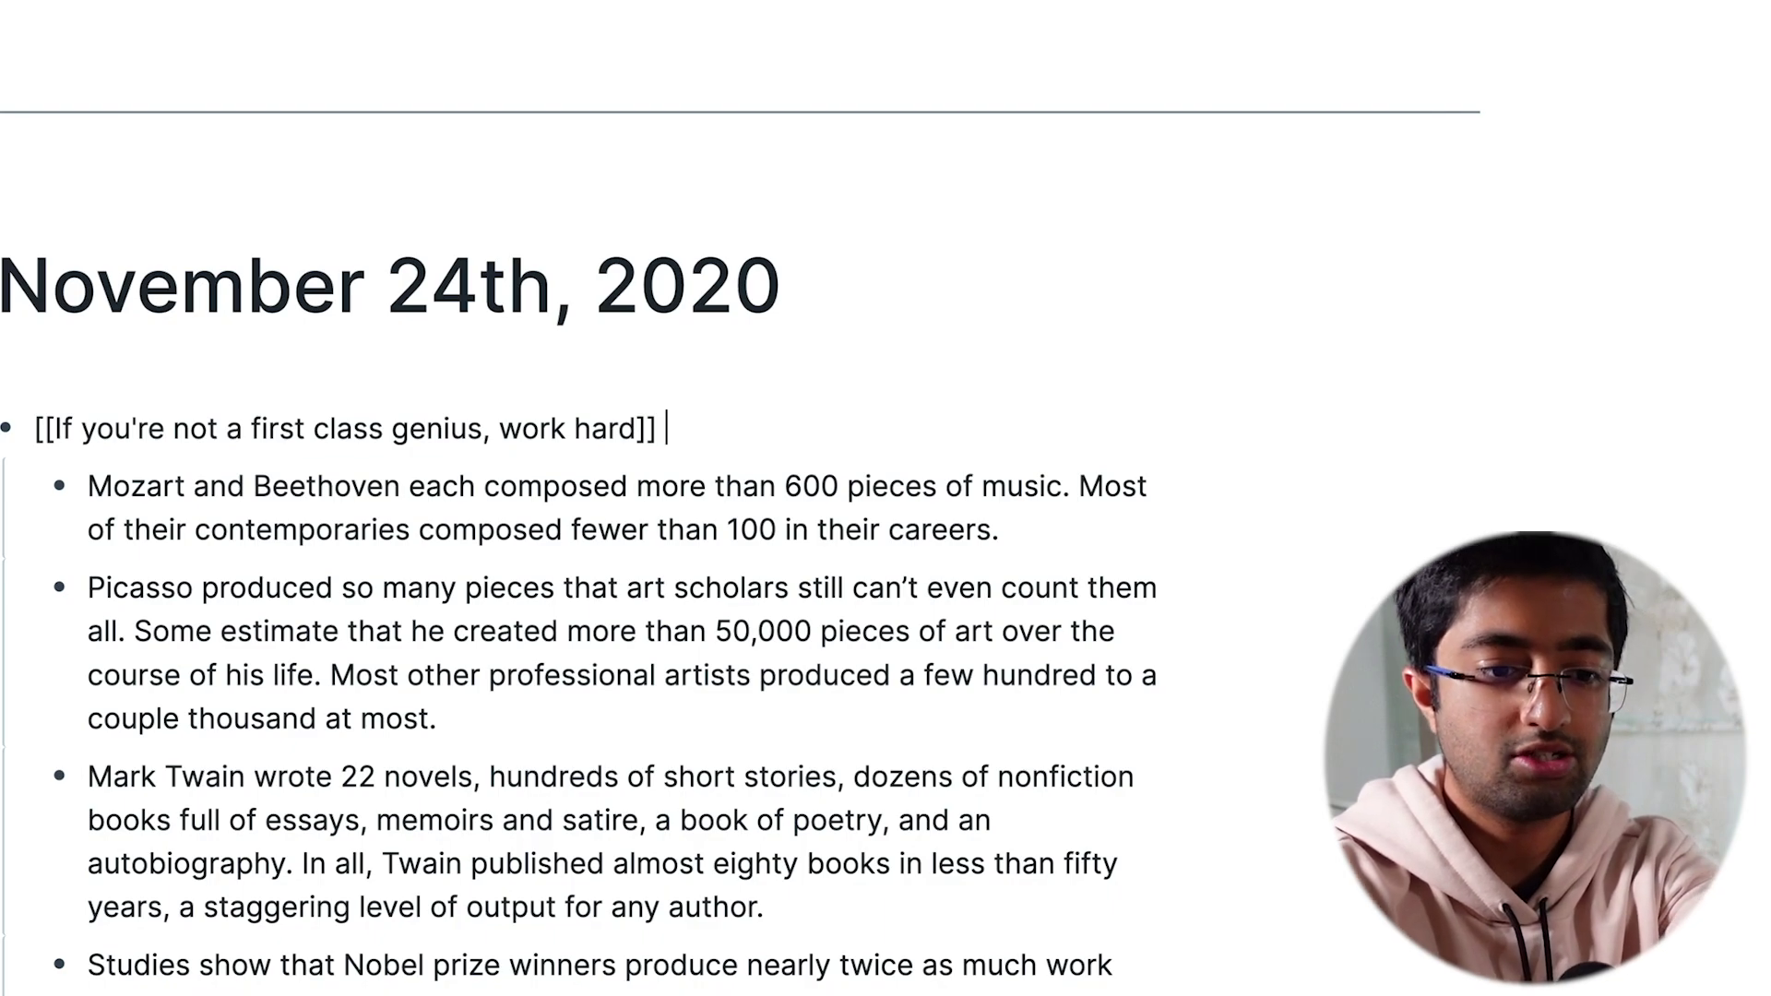
{"action": "type", "text": "[["}
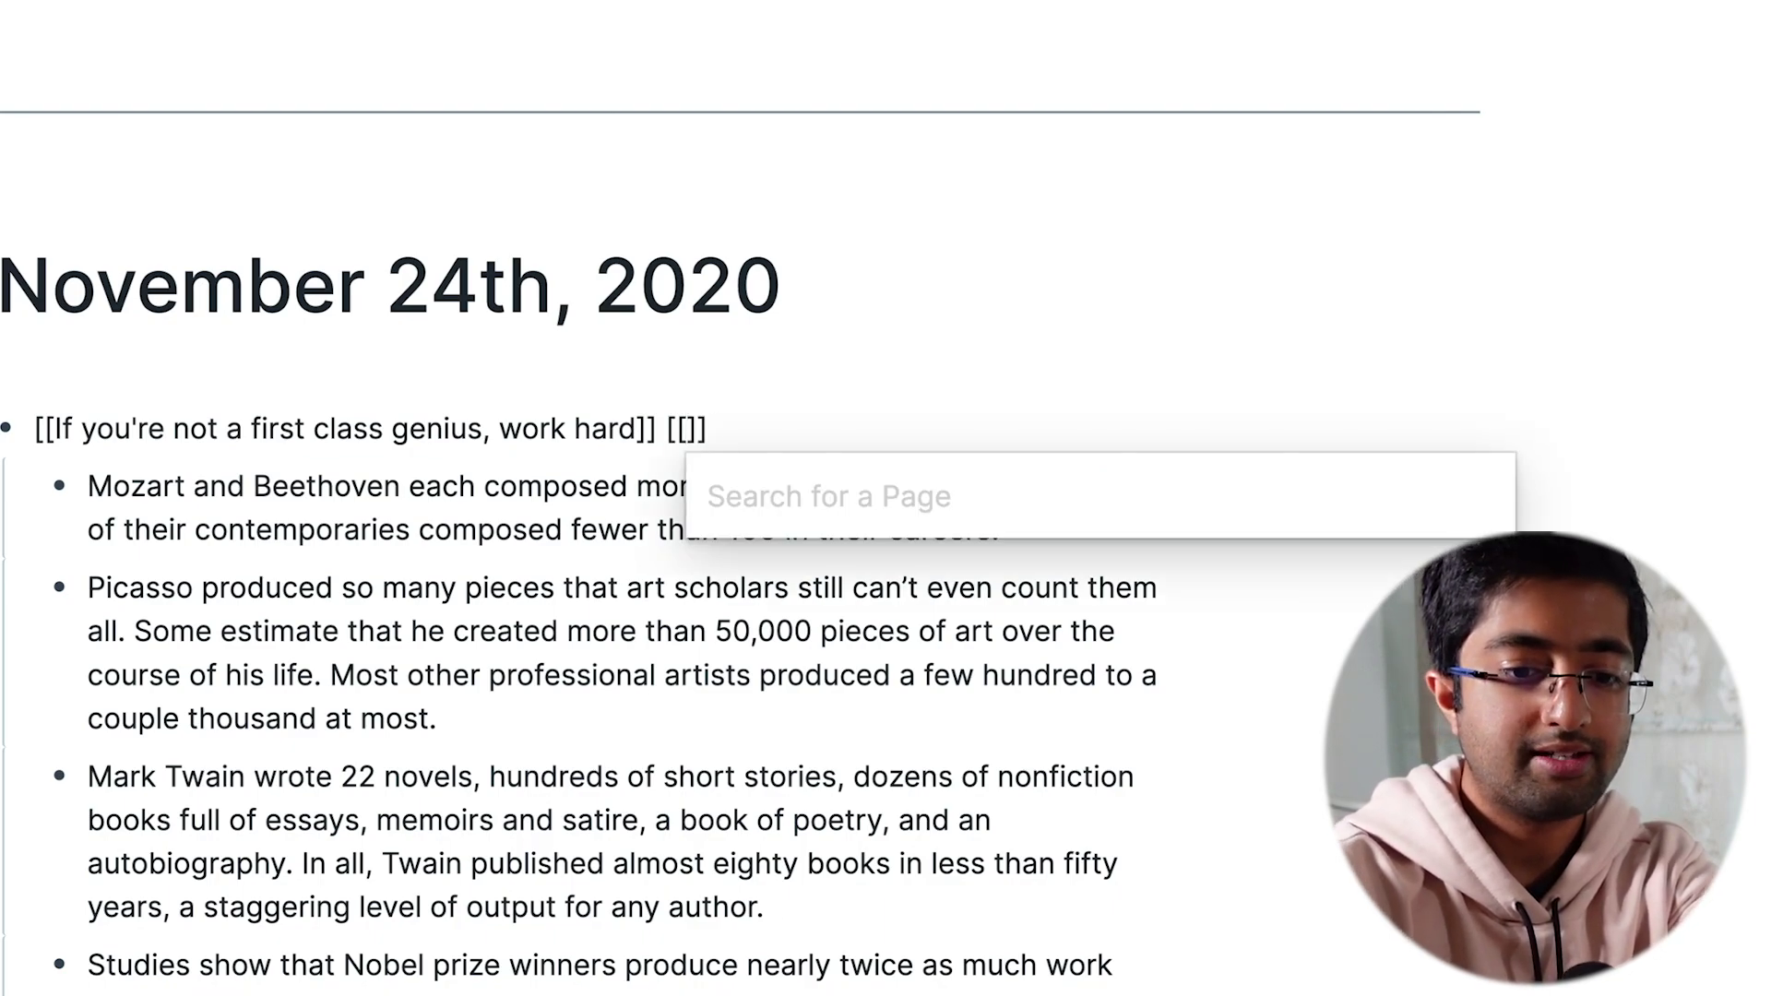
{"action": "type", "text": "genius"}
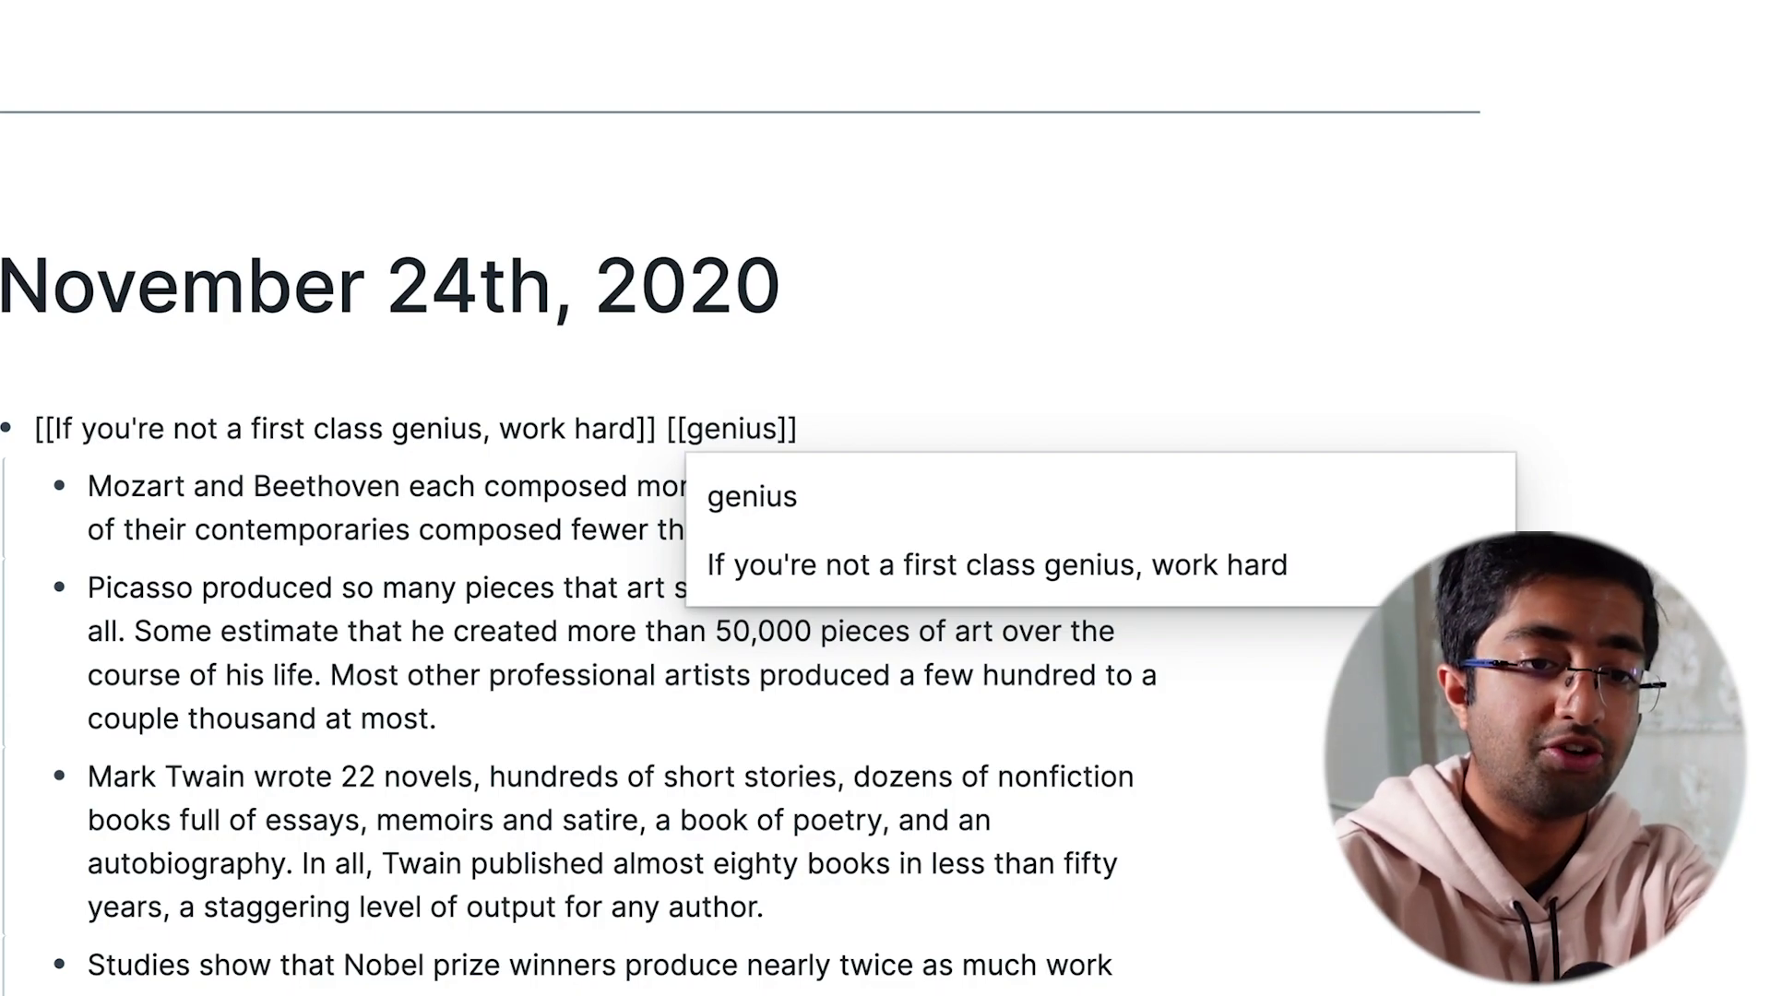
{"action": "key", "text": "Down"}
{"action": "key", "text": "Down"}
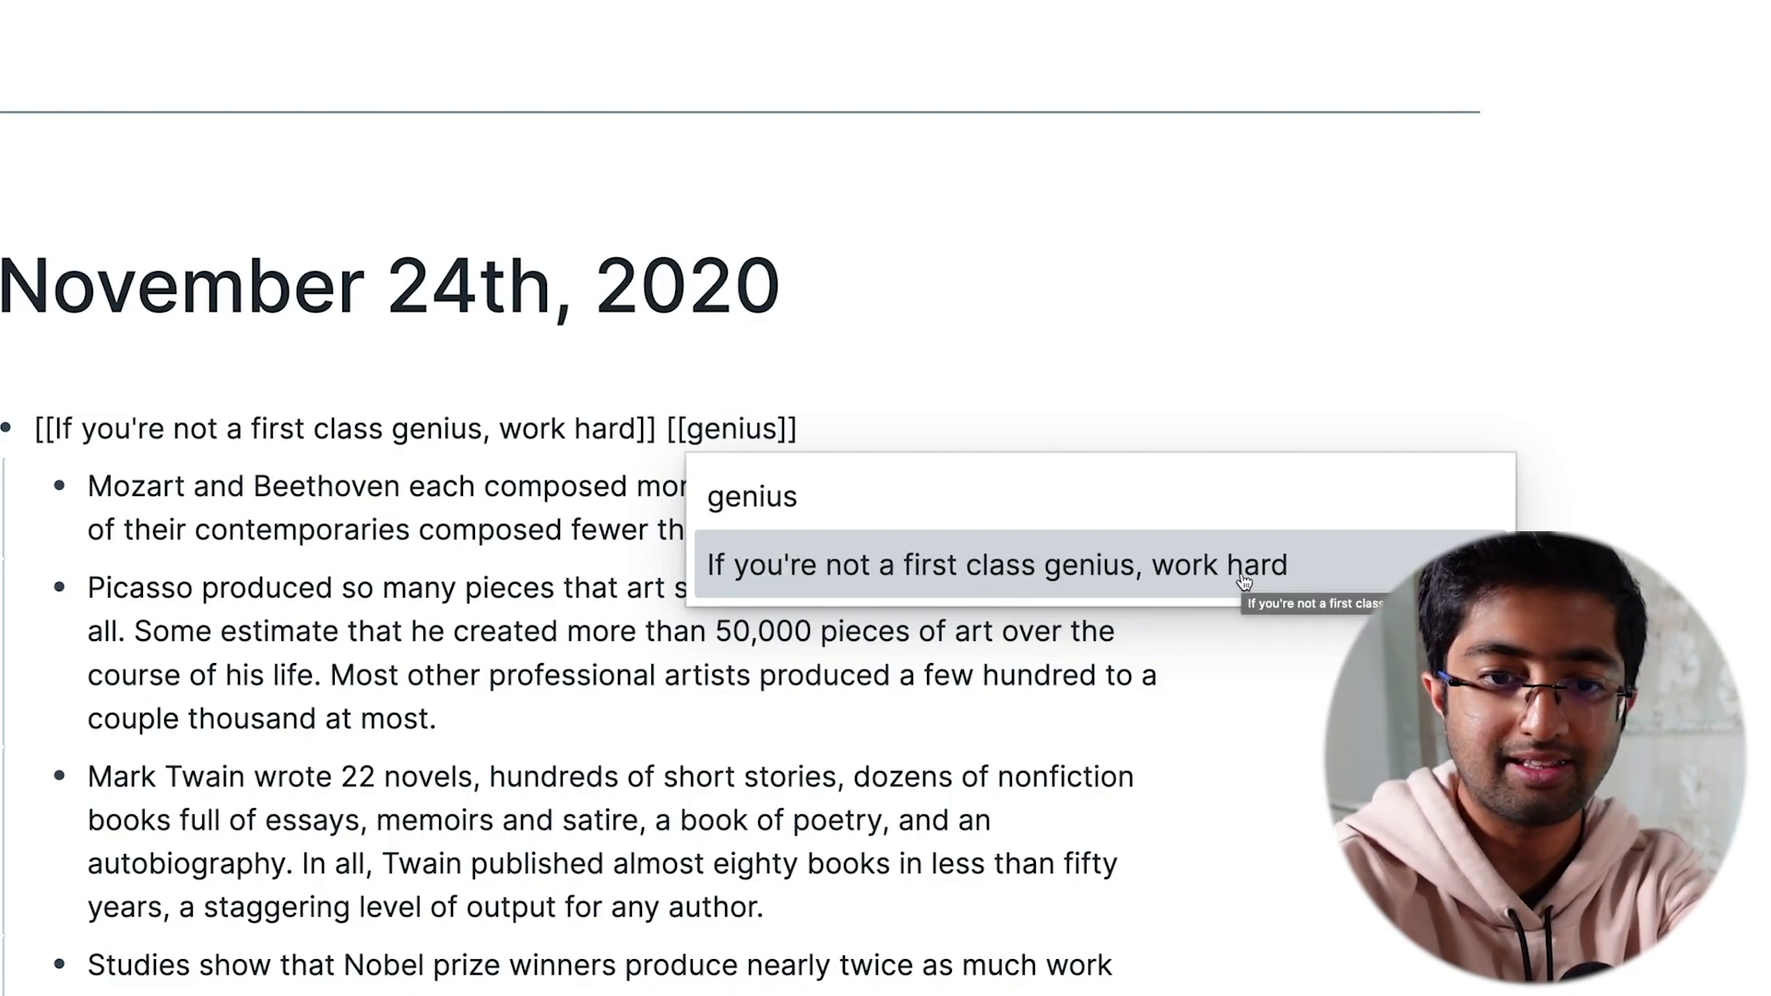
{"action": "left_click", "coordinate": [850, 509]}
{"action": "type", "text": "[[example"}
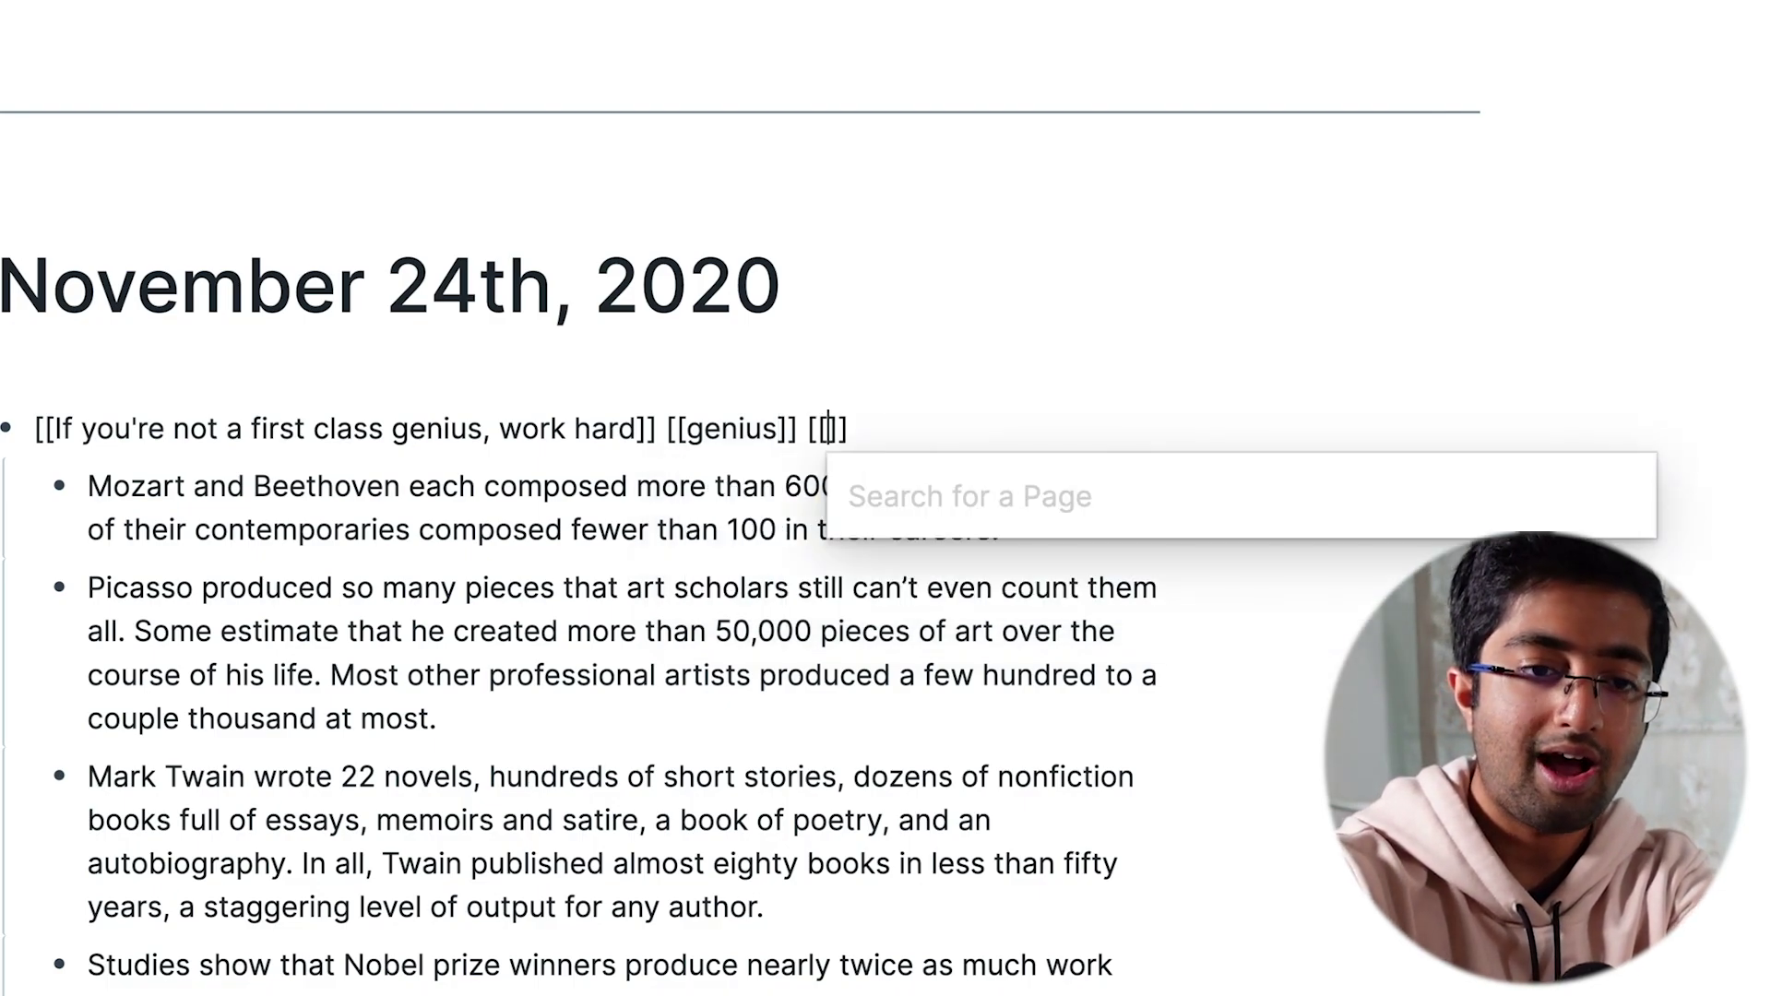
{"action": "type", "text": "s"}
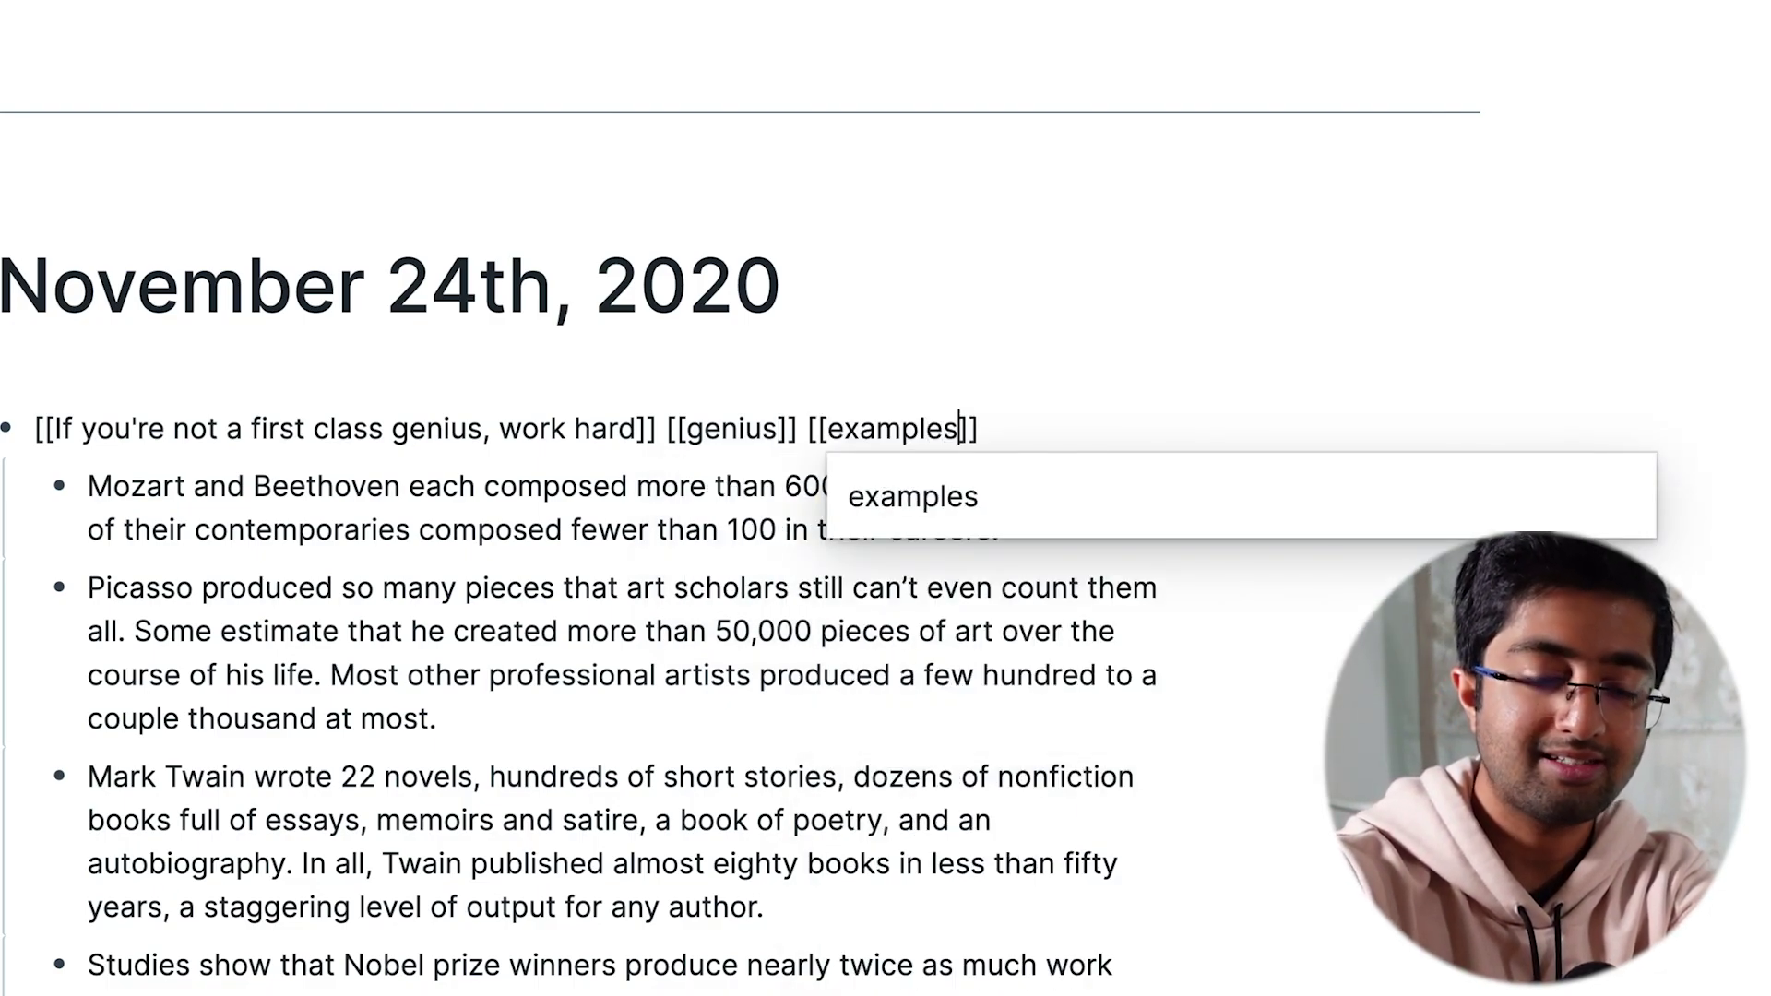
{"action": "key", "text": "Return"}
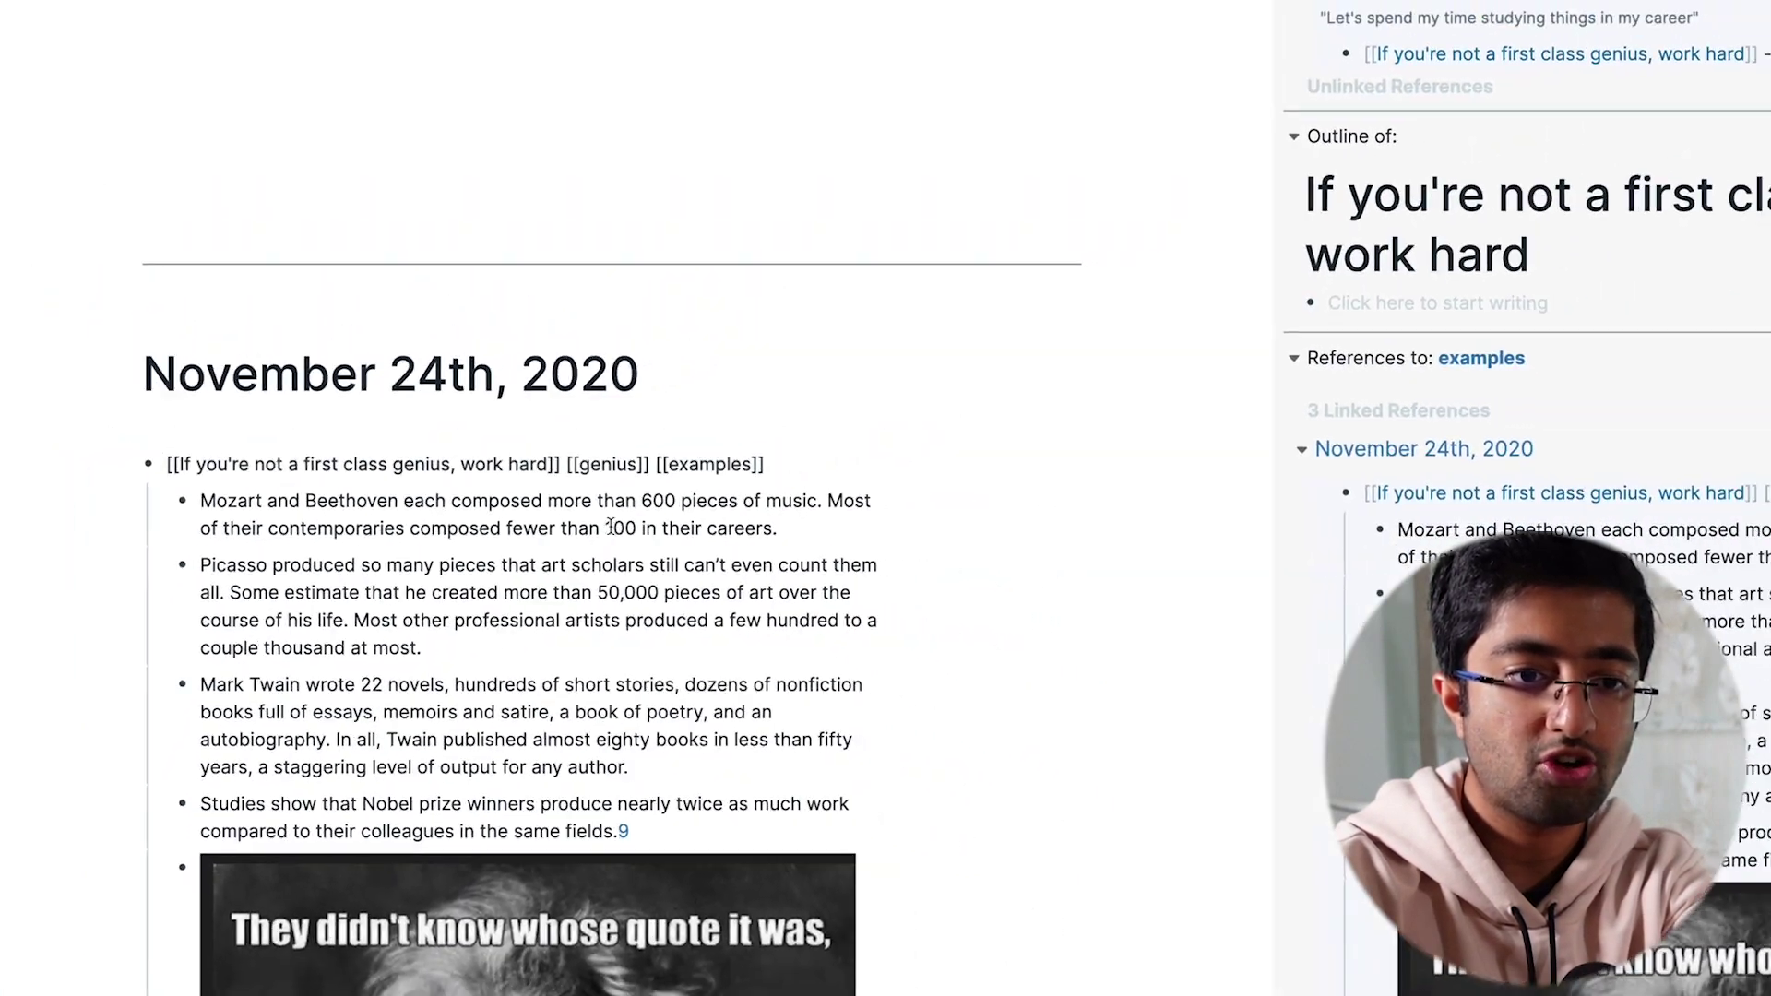
{"action": "left_click", "coordinate": [49, 498]}
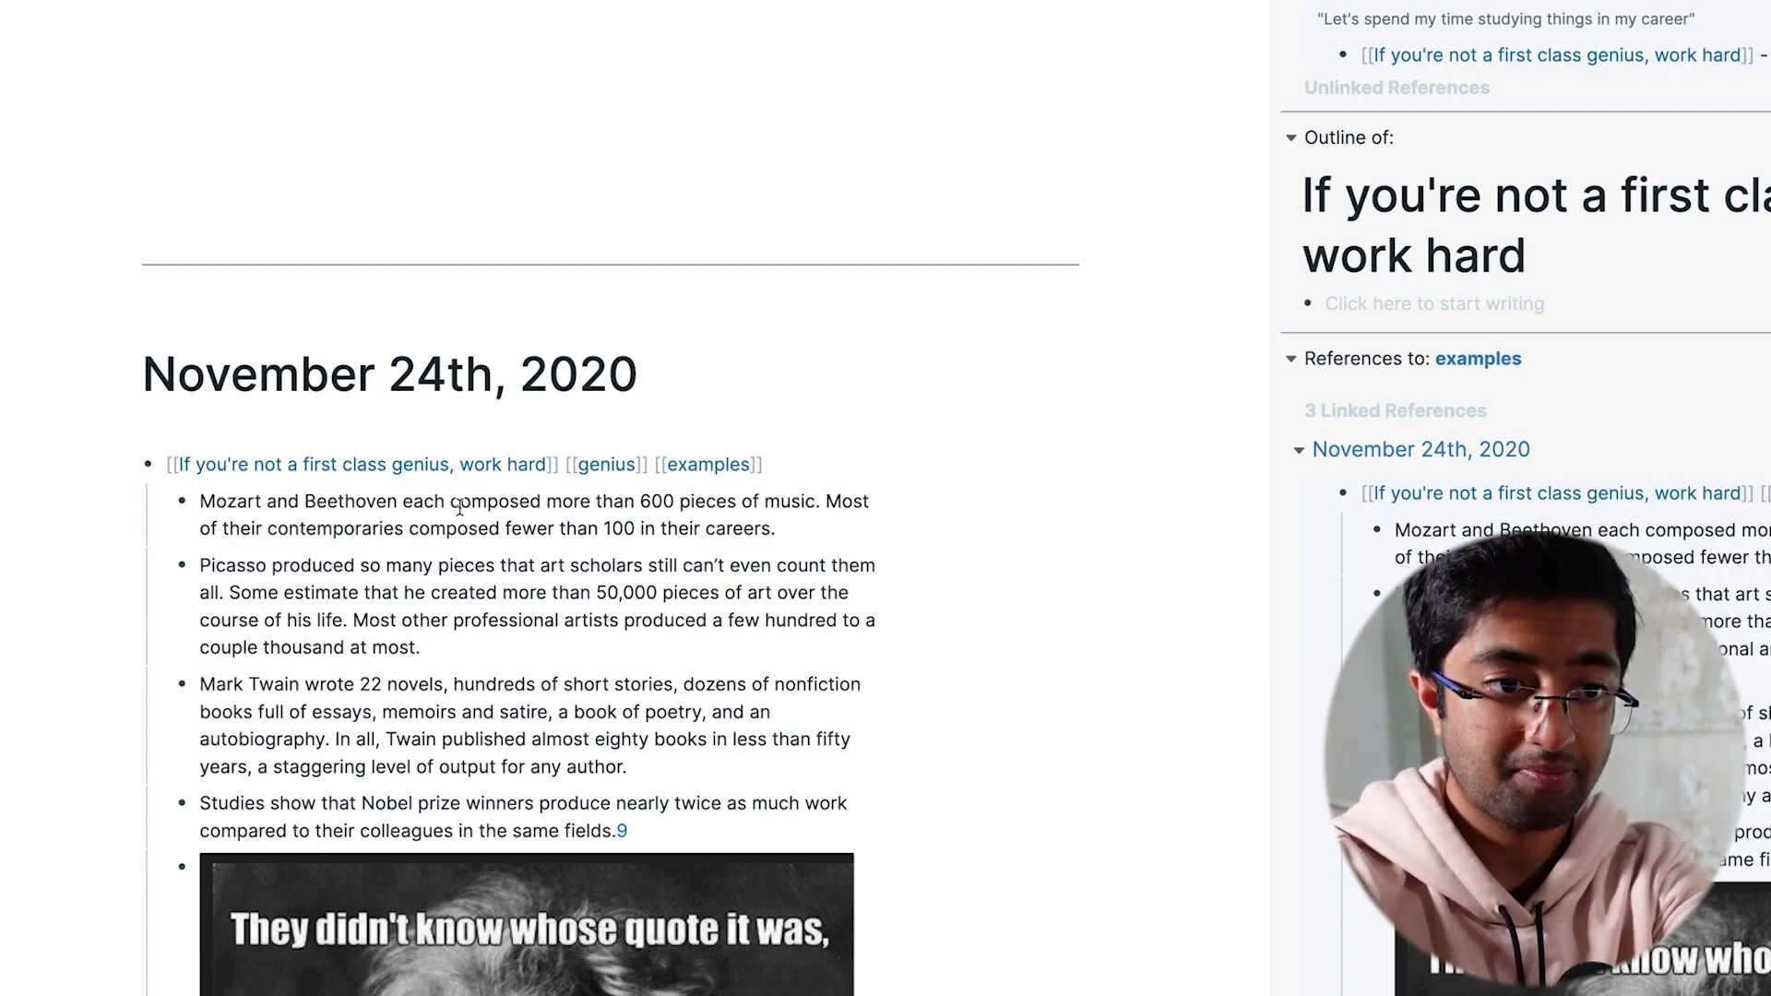
Insert a Query (and) template in the empty block of the November 25th, 2020 entry
{"action": "scroll", "coordinate": [463, 395], "scroll_direction": "up", "scroll_amount": 5}
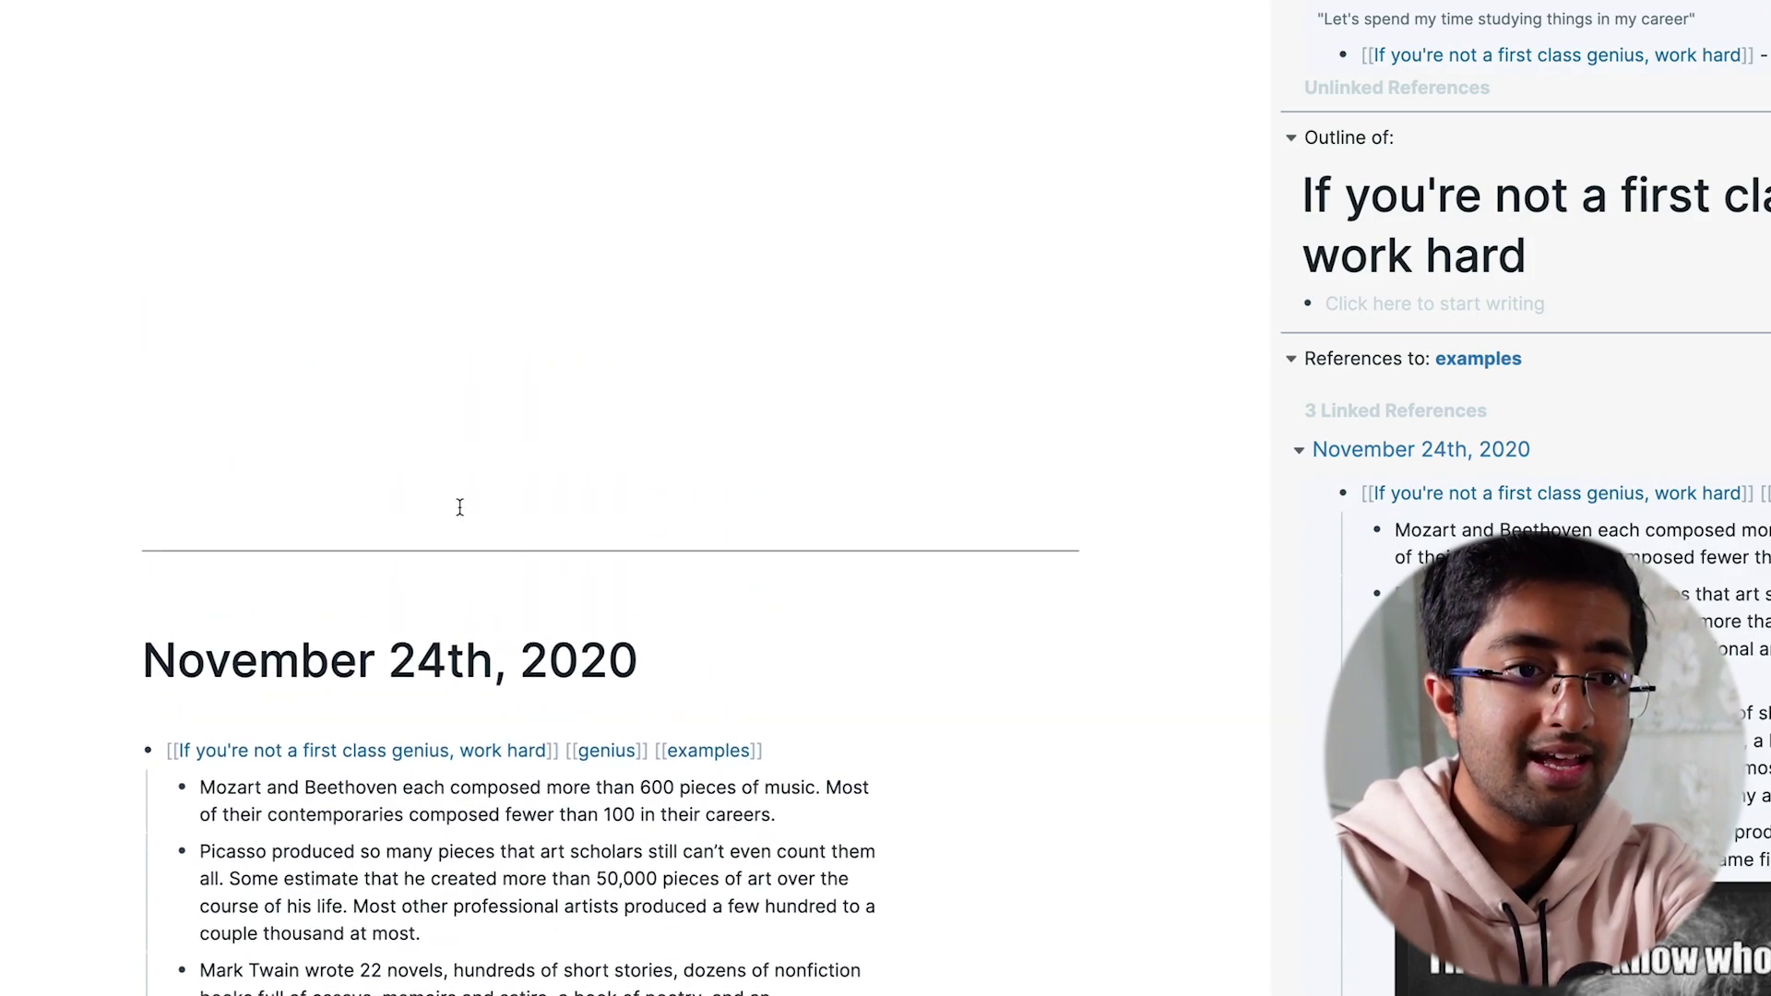
{"action": "left_click", "coordinate": [403, 142]}
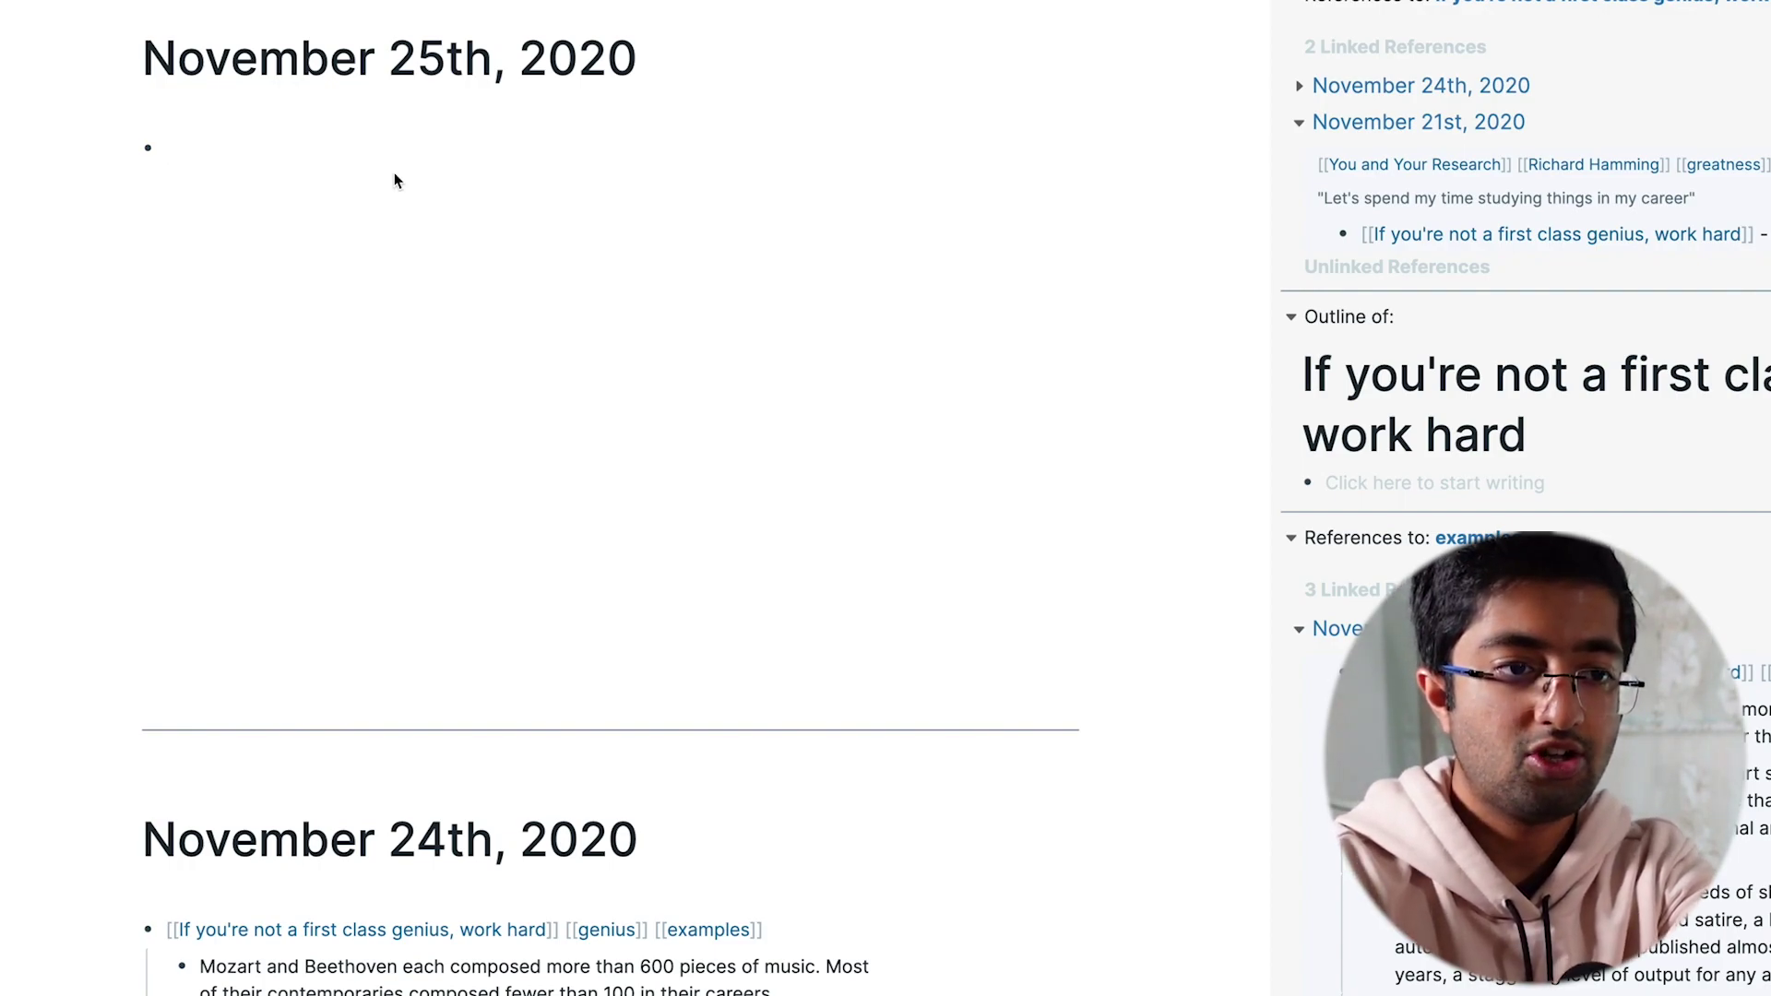
{"action": "type", "text": "/query"}
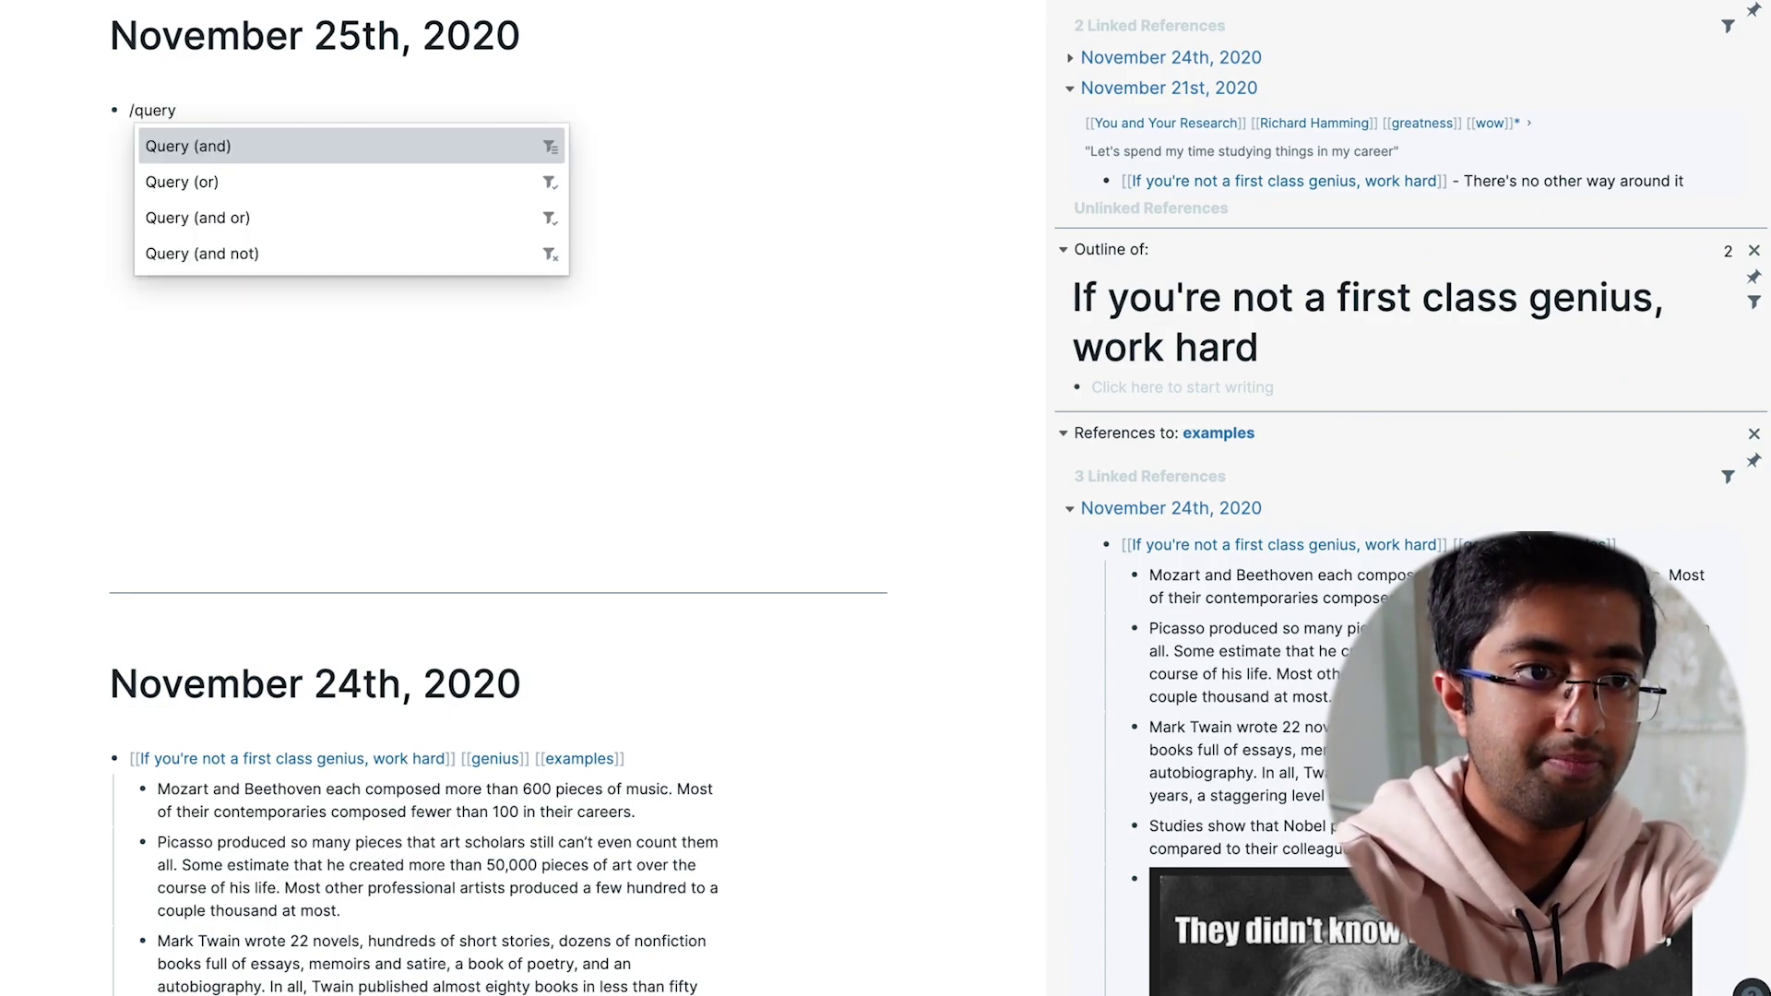
{"action": "key", "text": "Return"}
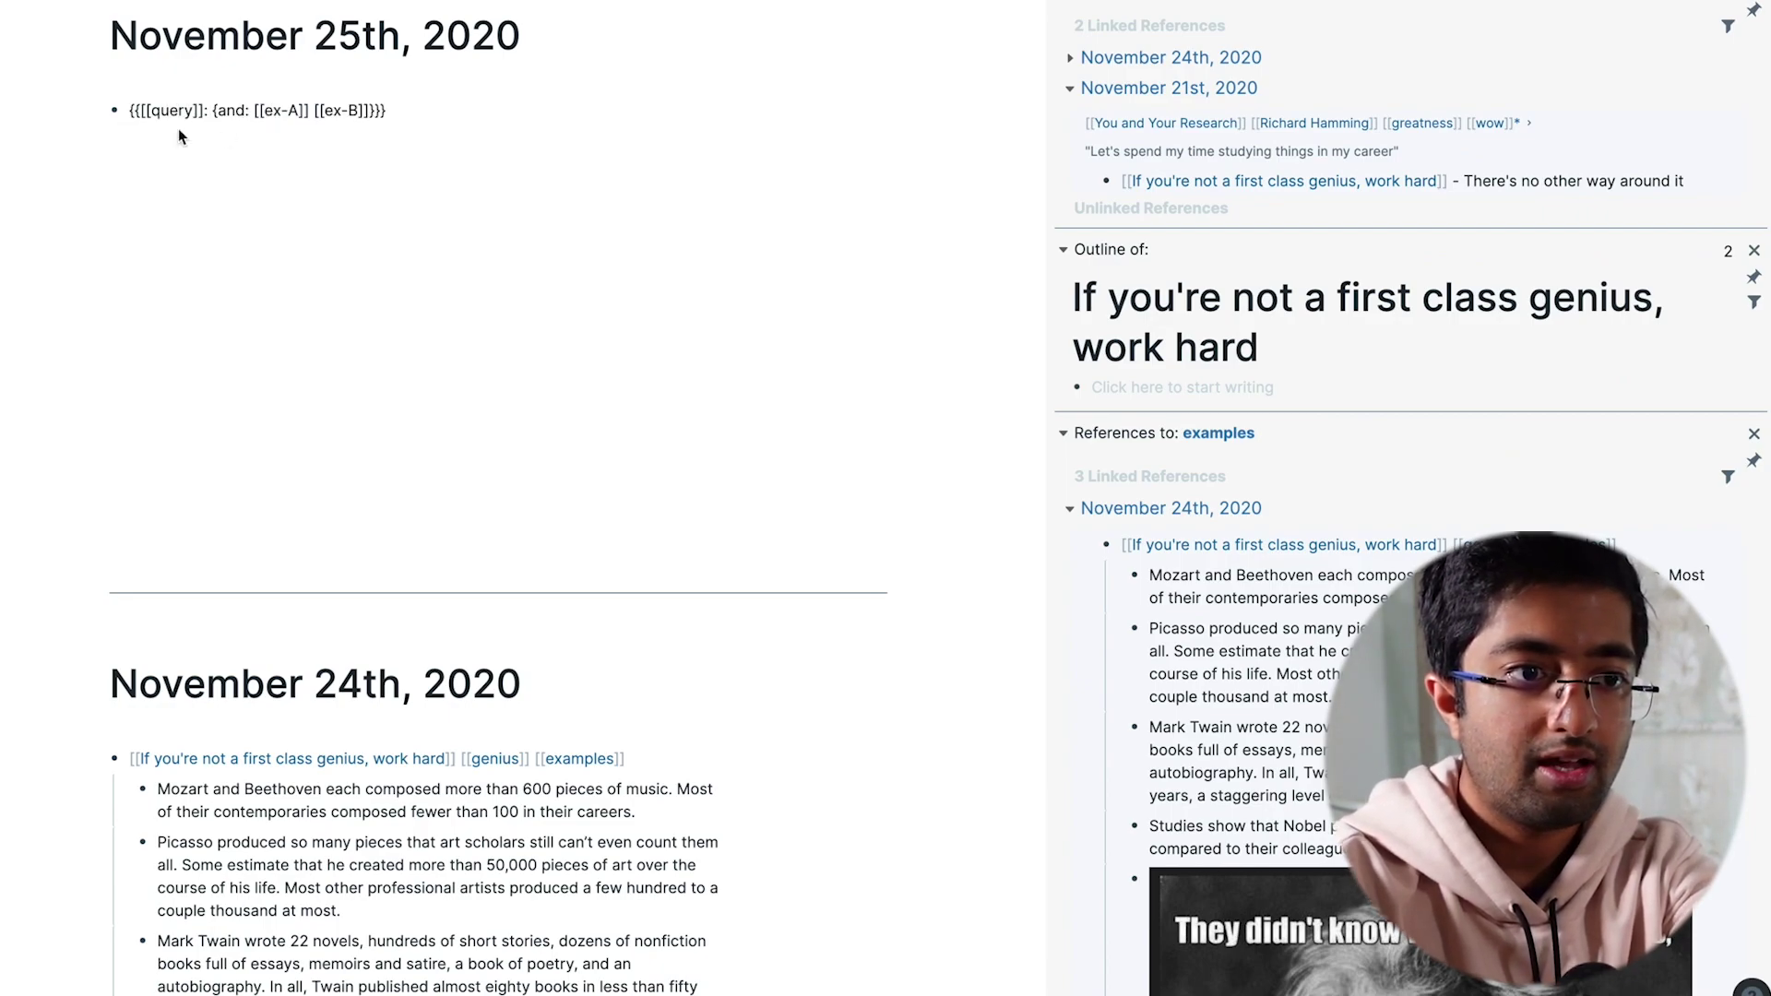
Replace the [[ex-A]] placeholder in the query with the page [[Mark Manson]]
{"action": "left_click", "coordinate": [311, 110]}
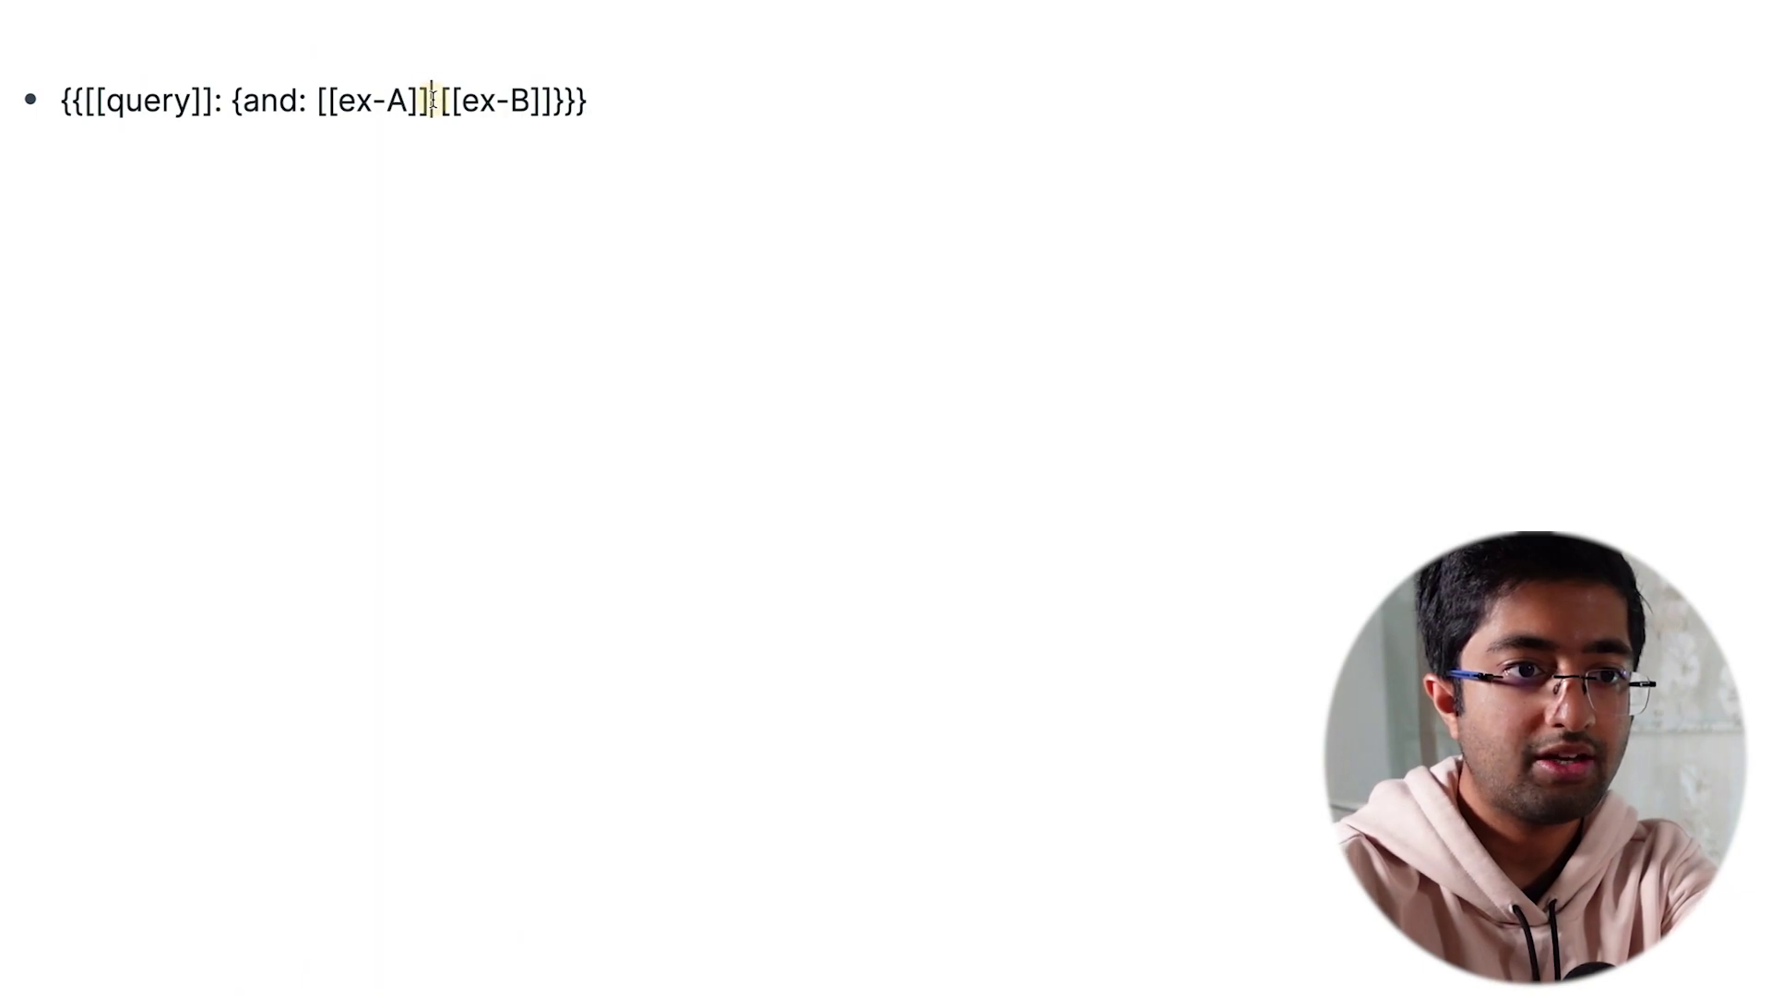
{"action": "key", "text": "BackSpace"}
{"action": "key", "text": "BackSpace"}
{"action": "key", "text": "BackSpace"}
{"action": "key", "text": "BackSpace"}
{"action": "key", "text": "BackSpace"}
{"action": "key", "text": "BackSpace"}
{"action": "key", "text": "BackSpace"}
{"action": "key", "text": "BackSpace"}
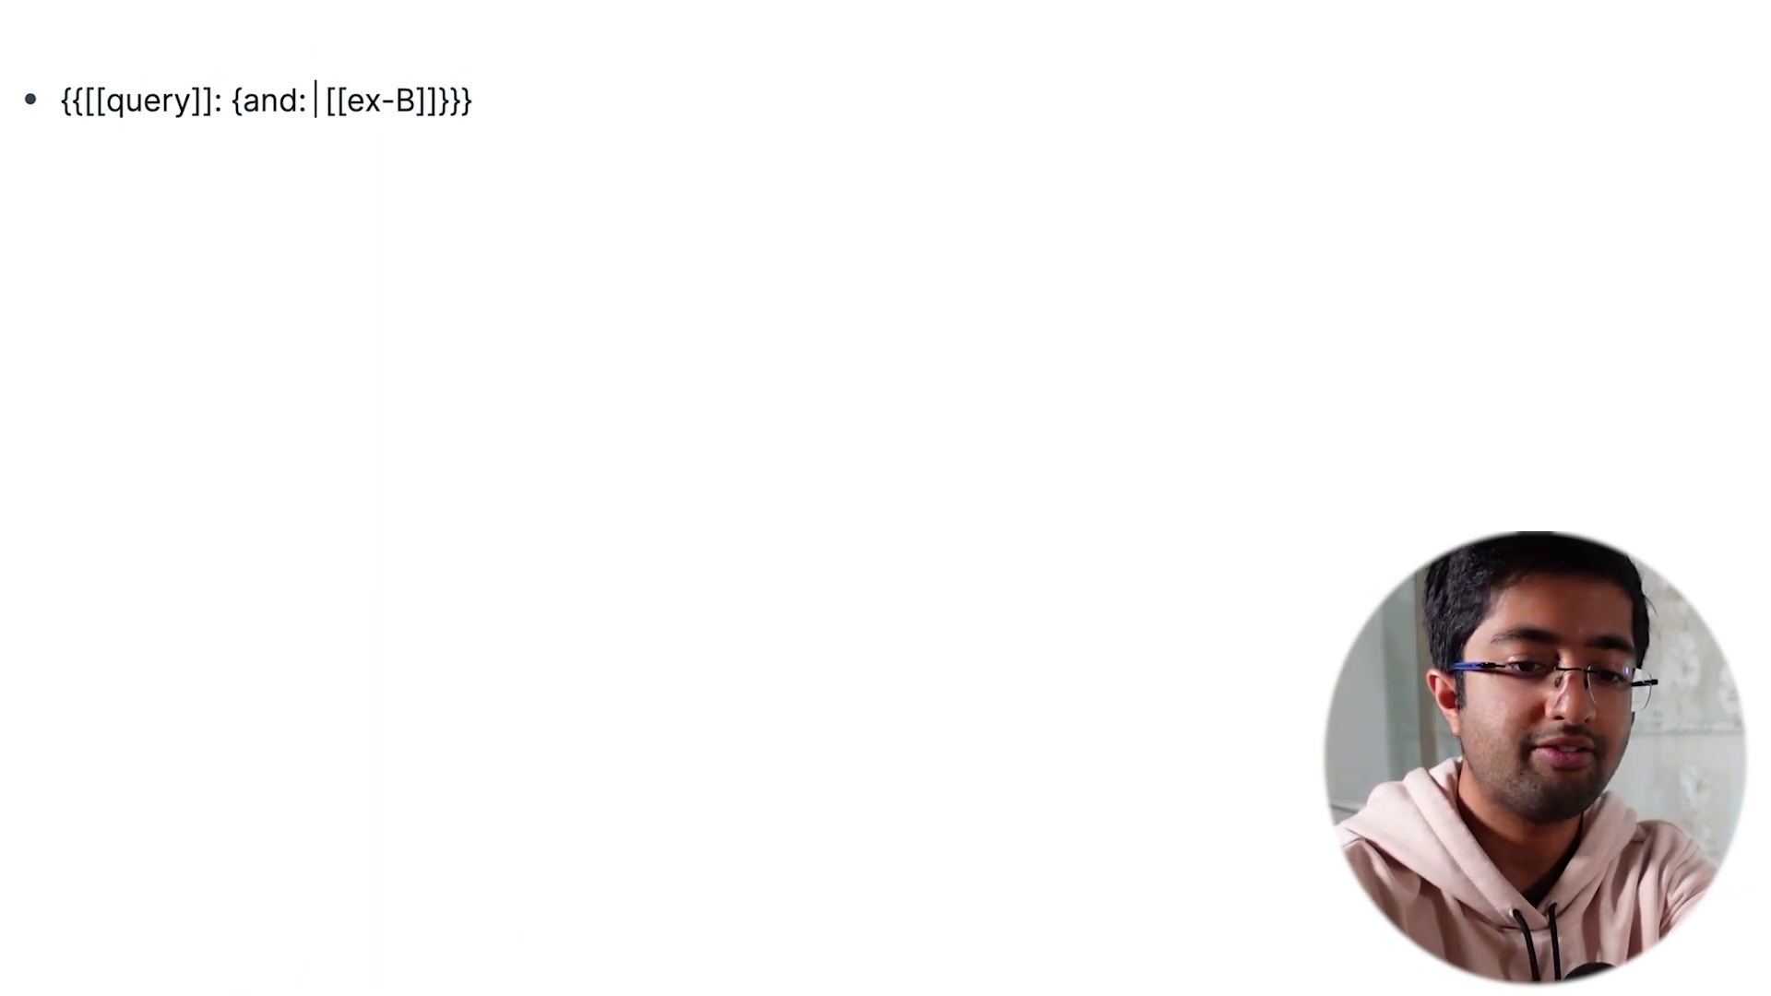
{"action": "type", "text": "[[Mark"}
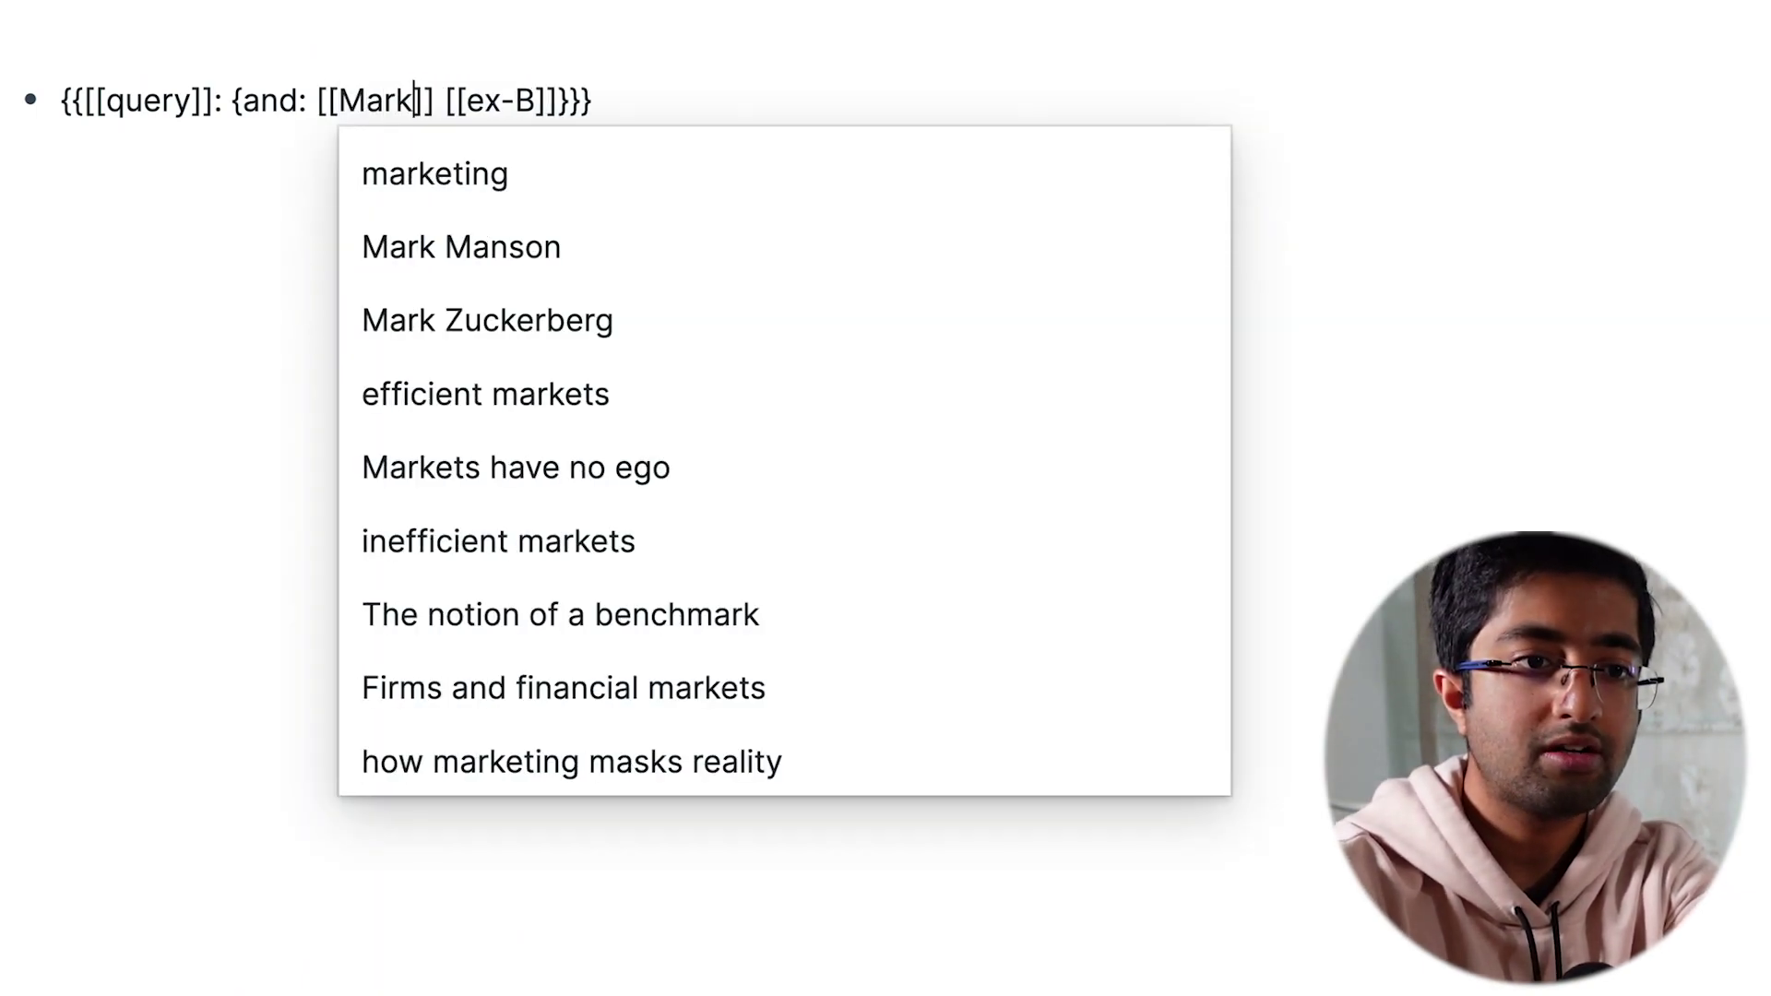
{"action": "key", "text": "Down"}
{"action": "key", "text": "Return"}
Replace the ex-B placeholder in the query with the page genius and run the query
{"action": "key", "text": "Right"}
{"action": "key", "text": "Right"}
{"action": "key", "text": "Right"}
{"action": "key", "text": "Right"}
{"action": "key", "text": "Right"}
{"action": "key", "text": "Right"}
{"action": "key", "text": "Right"}
{"action": "key", "text": "BackSpace"}
{"action": "key", "text": "BackSpace"}
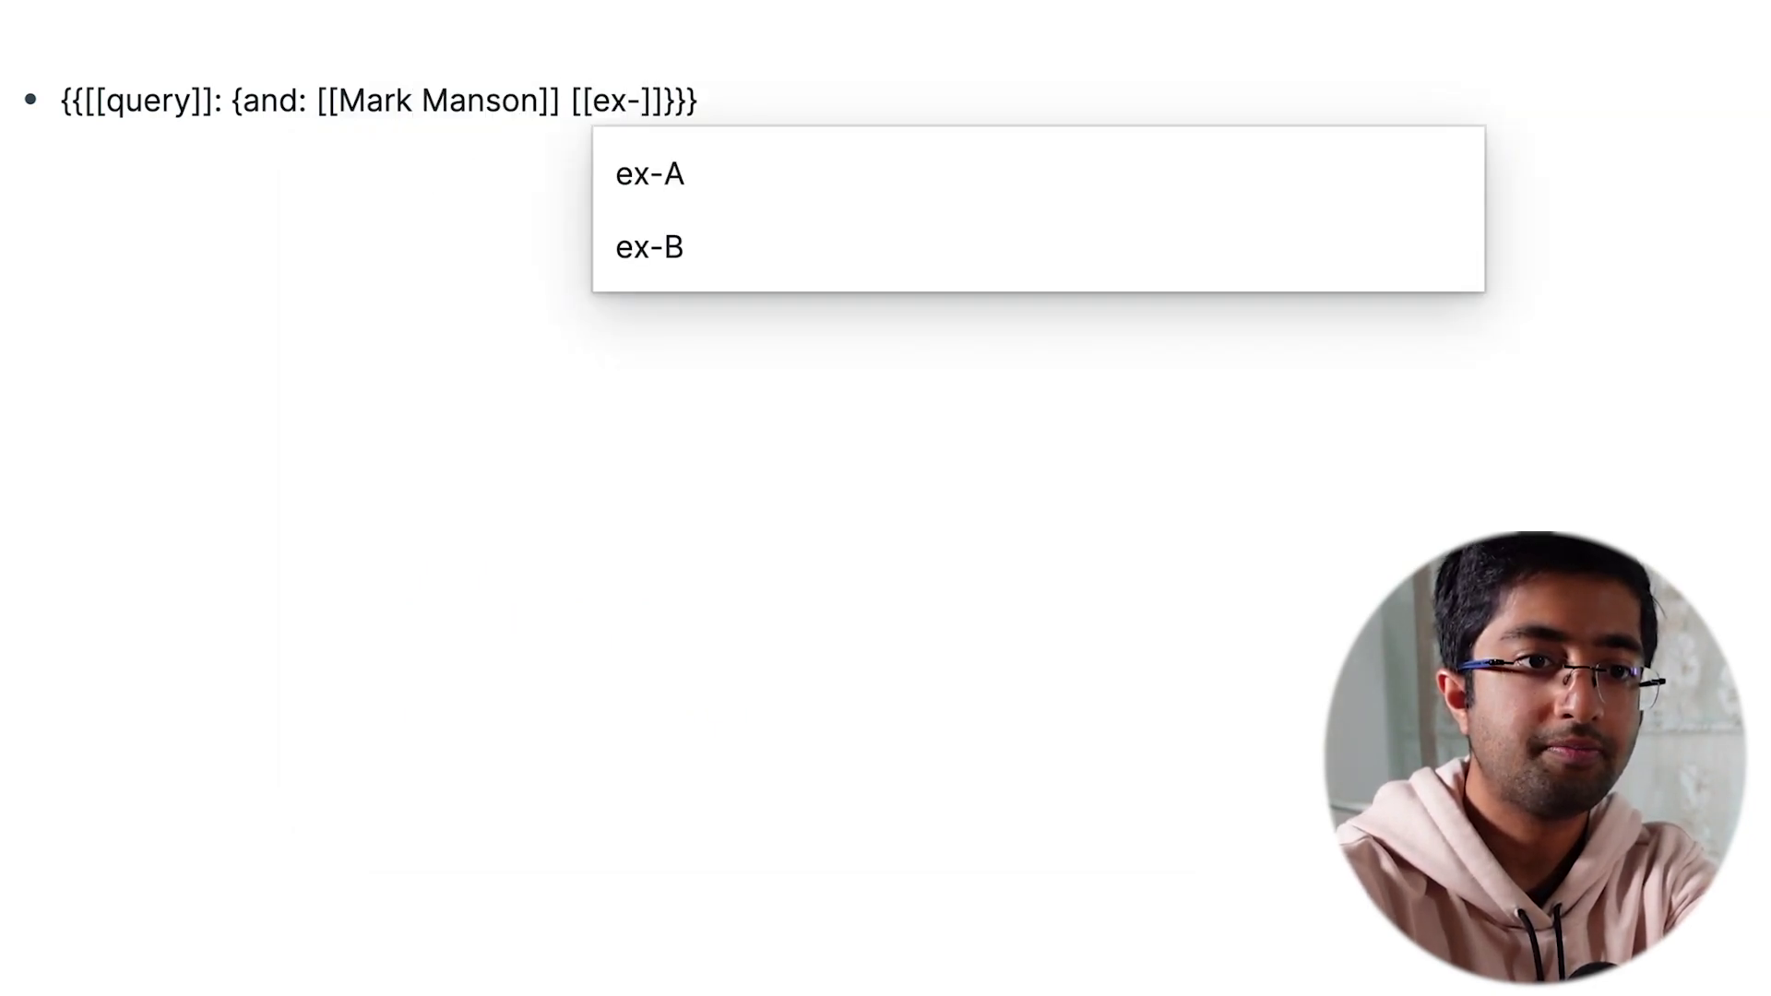
{"action": "key", "text": "BackSpace"}
{"action": "key", "text": "BackSpace"}
{"action": "type", "text": "genius"}
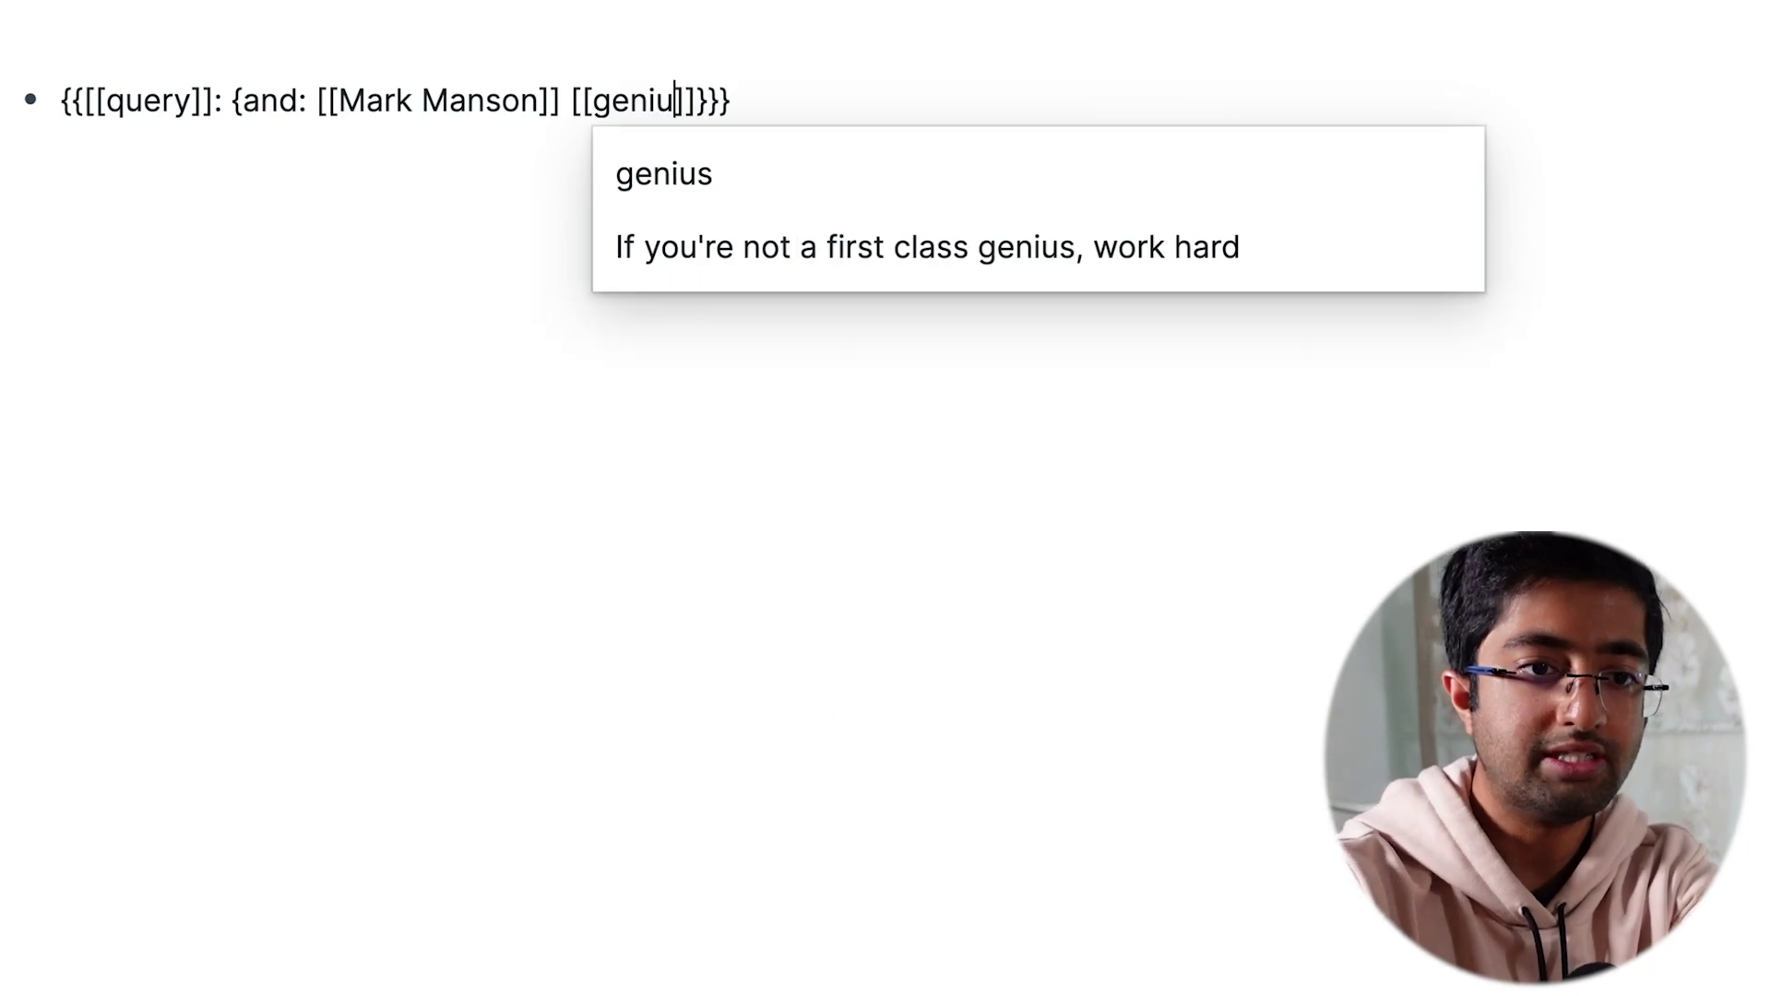
{"action": "key", "text": "Return"}
{"action": "key", "text": "Right"}
{"action": "key", "text": "Right"}
{"action": "key", "text": "Return"}
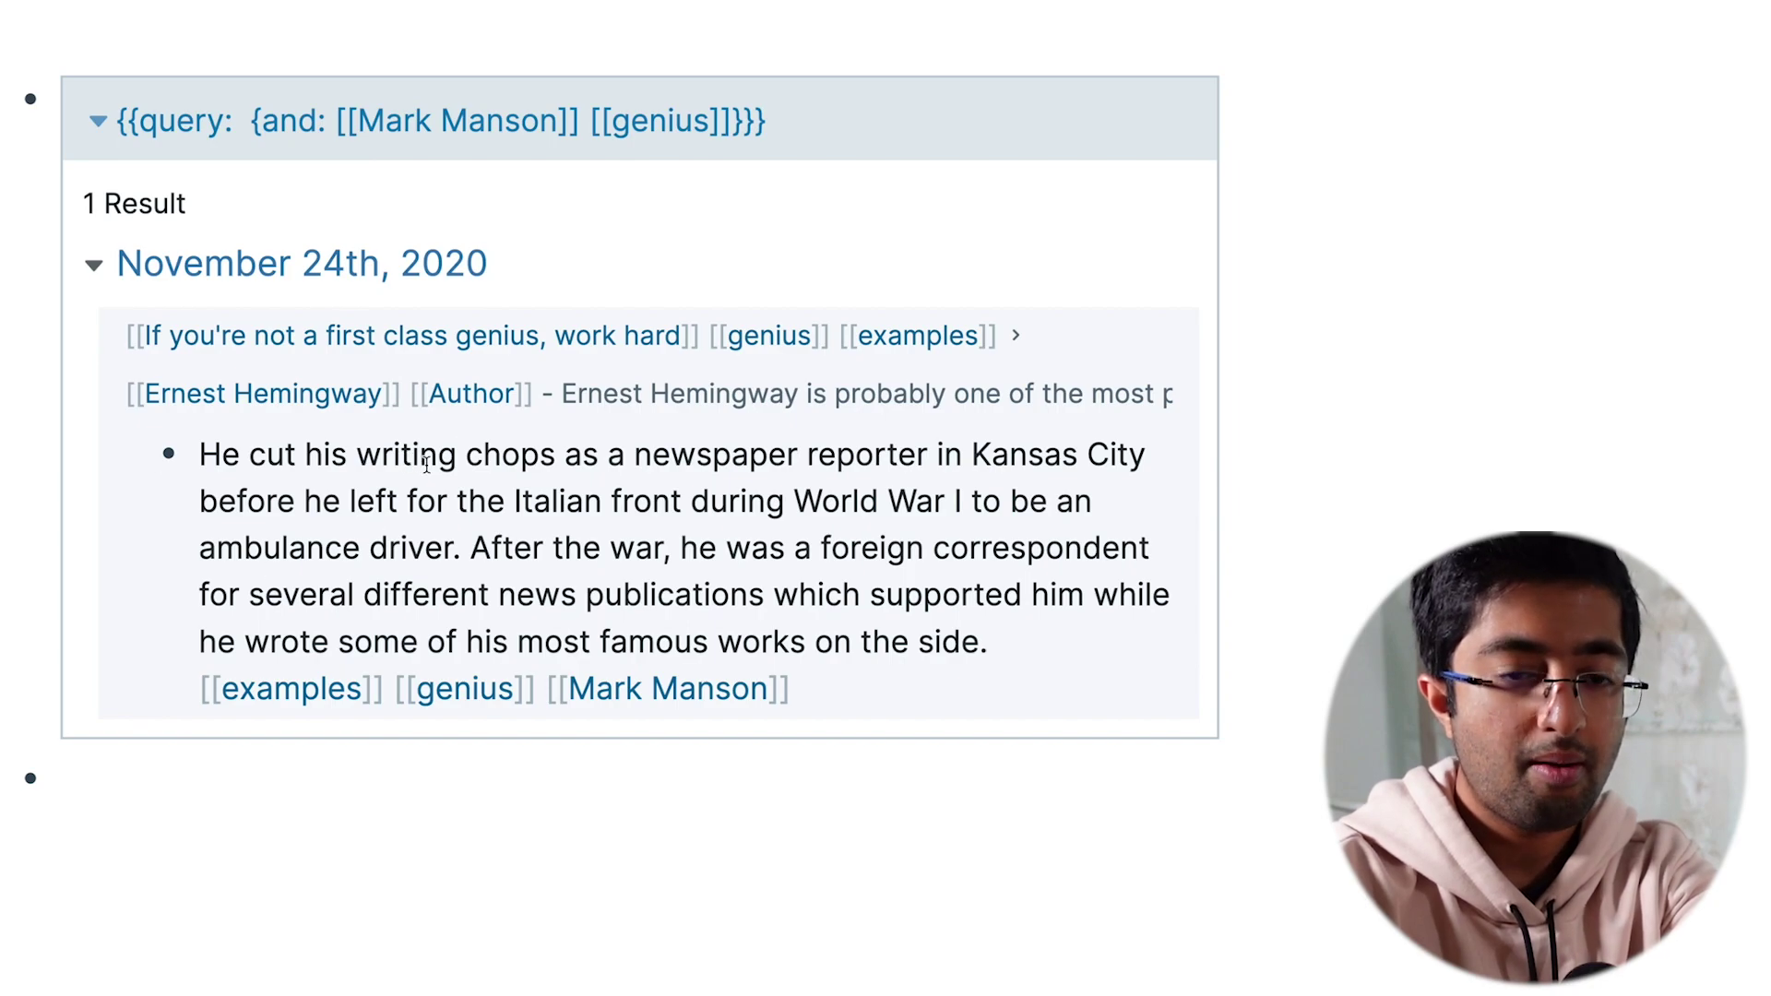
Add the tag [[Mark Manson]] after [[examples]] in the November 24th, 2020 parent block
{"action": "scroll", "coordinate": [426, 464], "scroll_direction": "down", "scroll_amount": 1}
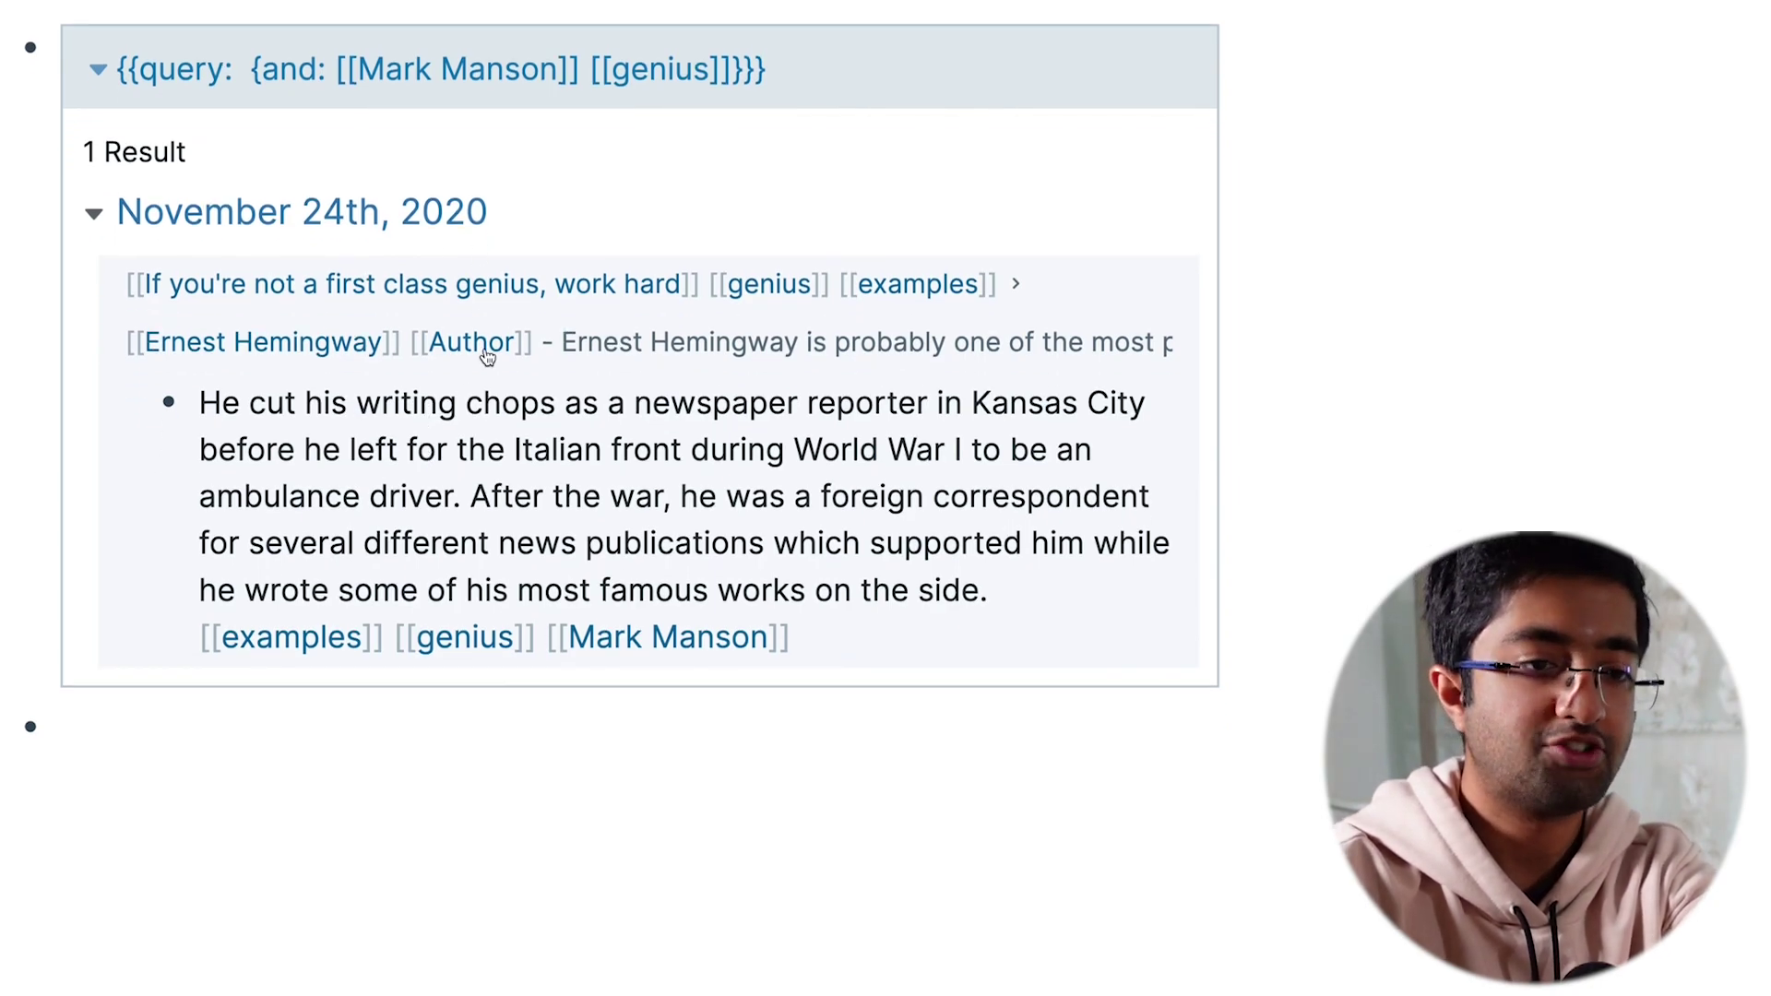
{"action": "scroll", "coordinate": [473, 624], "scroll_direction": "down", "scroll_amount": 3}
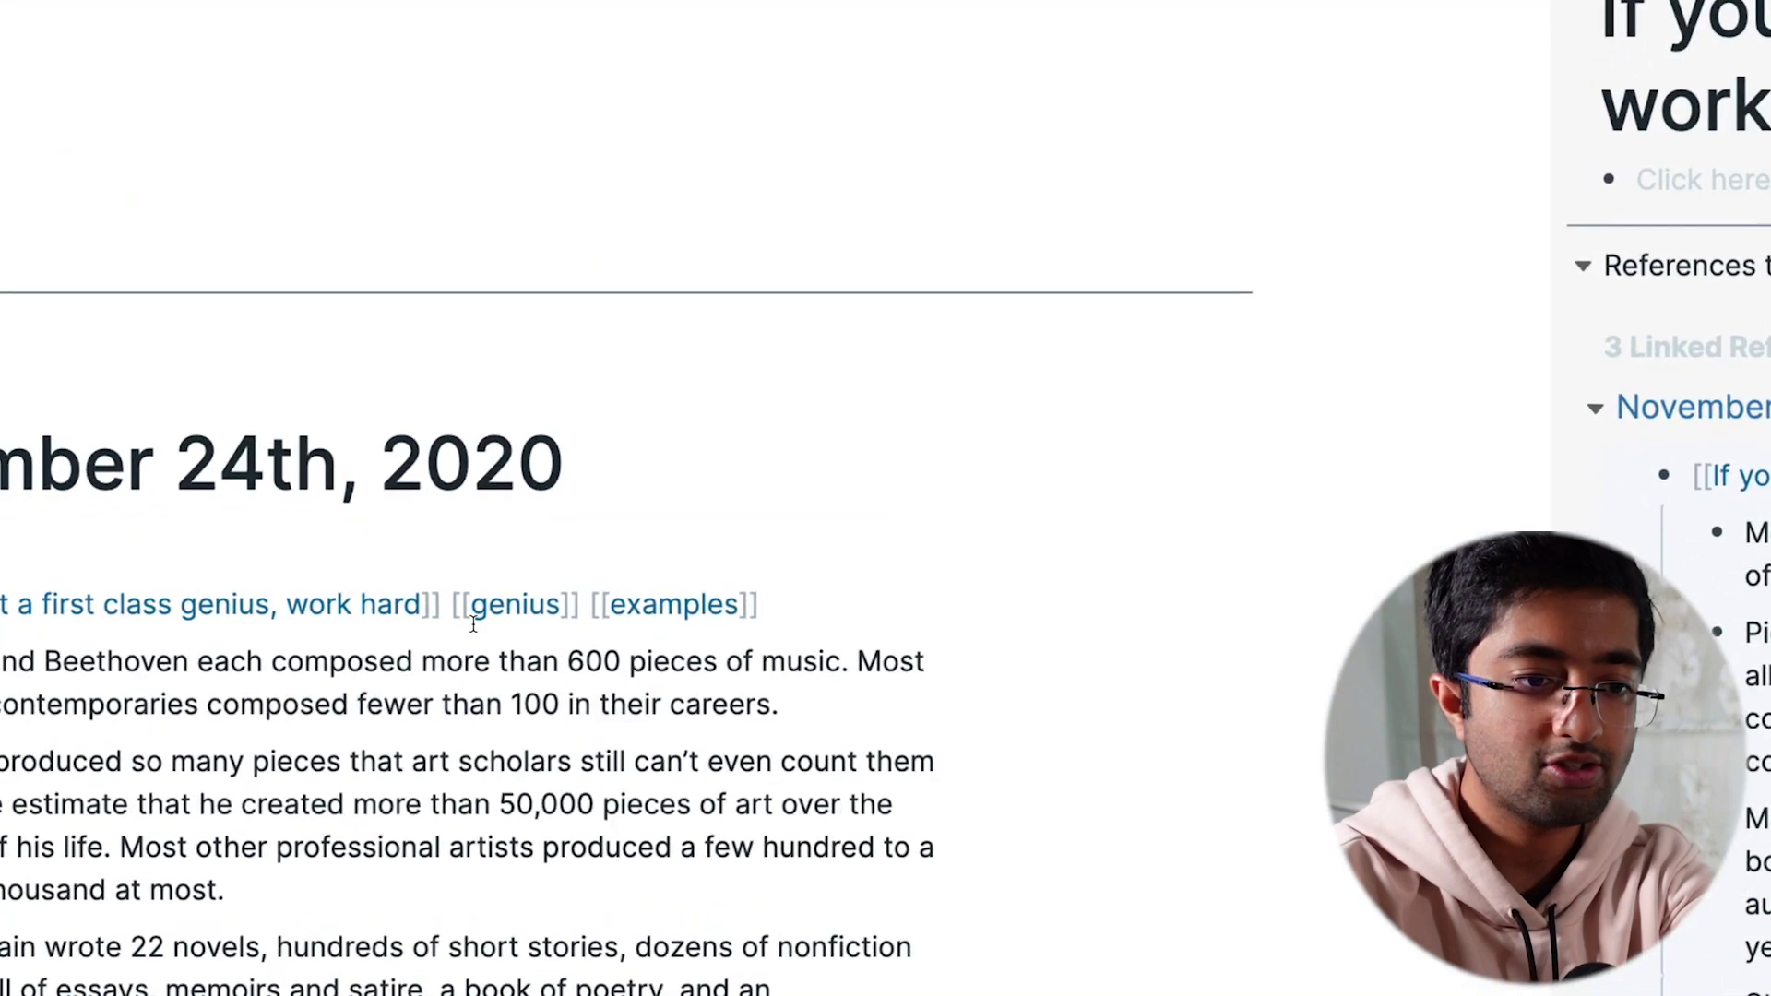
{"action": "left_click", "coordinate": [1066, 552]}
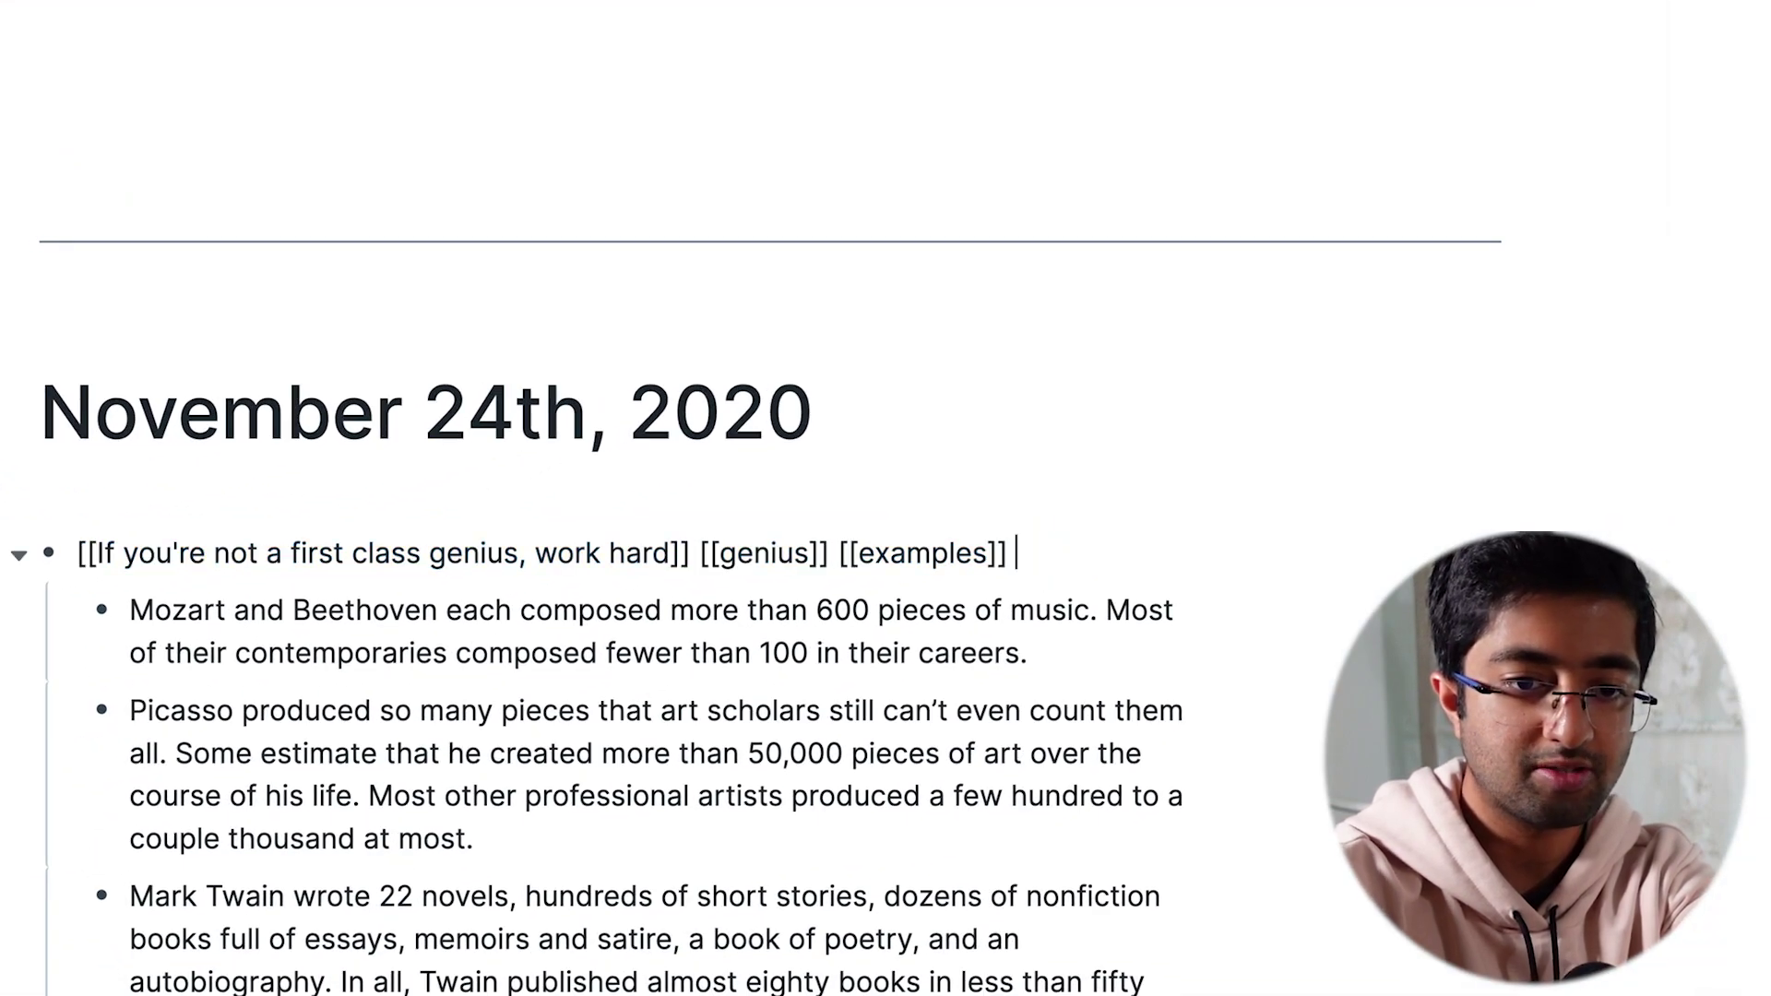
{"action": "type", "text": "[[Mark"}
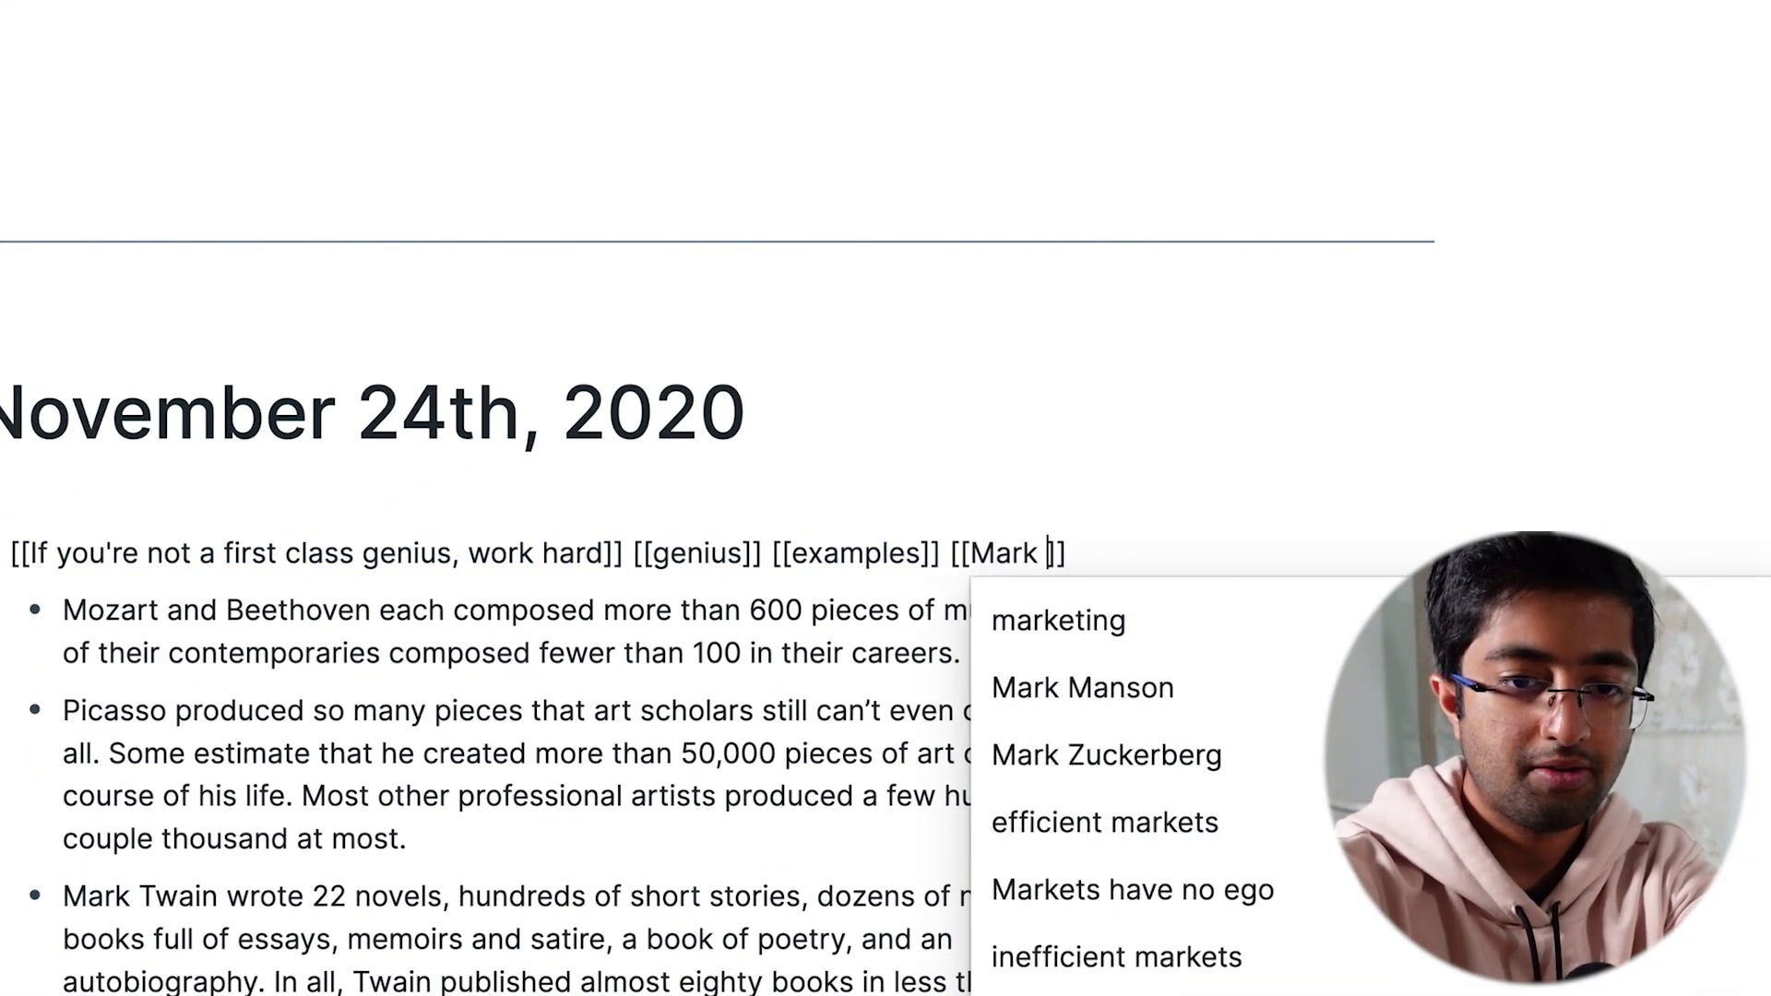
{"action": "key", "text": "Down"}
{"action": "key", "text": "Down"}
{"action": "key", "text": "Return"}
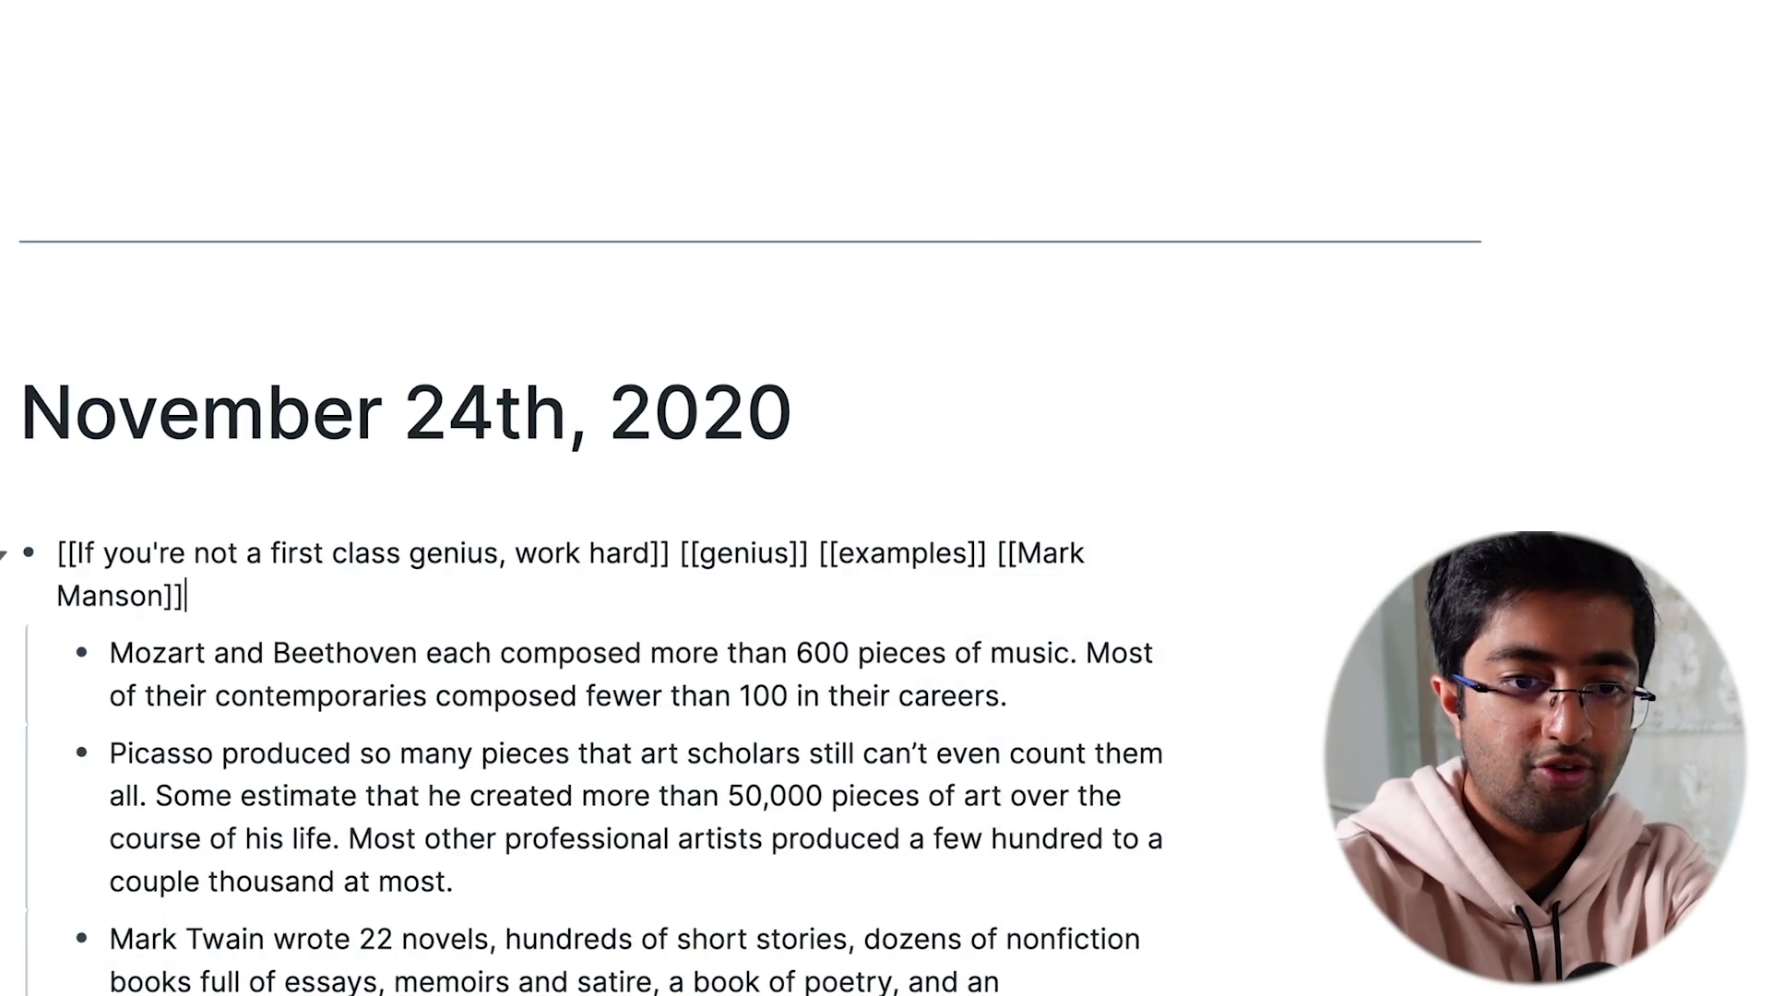
Expand the "If you're not a first class genius, work hard" block in the query results to show its child bullets
{"action": "scroll", "coordinate": [257, 629], "scroll_direction": "up", "scroll_amount": 2}
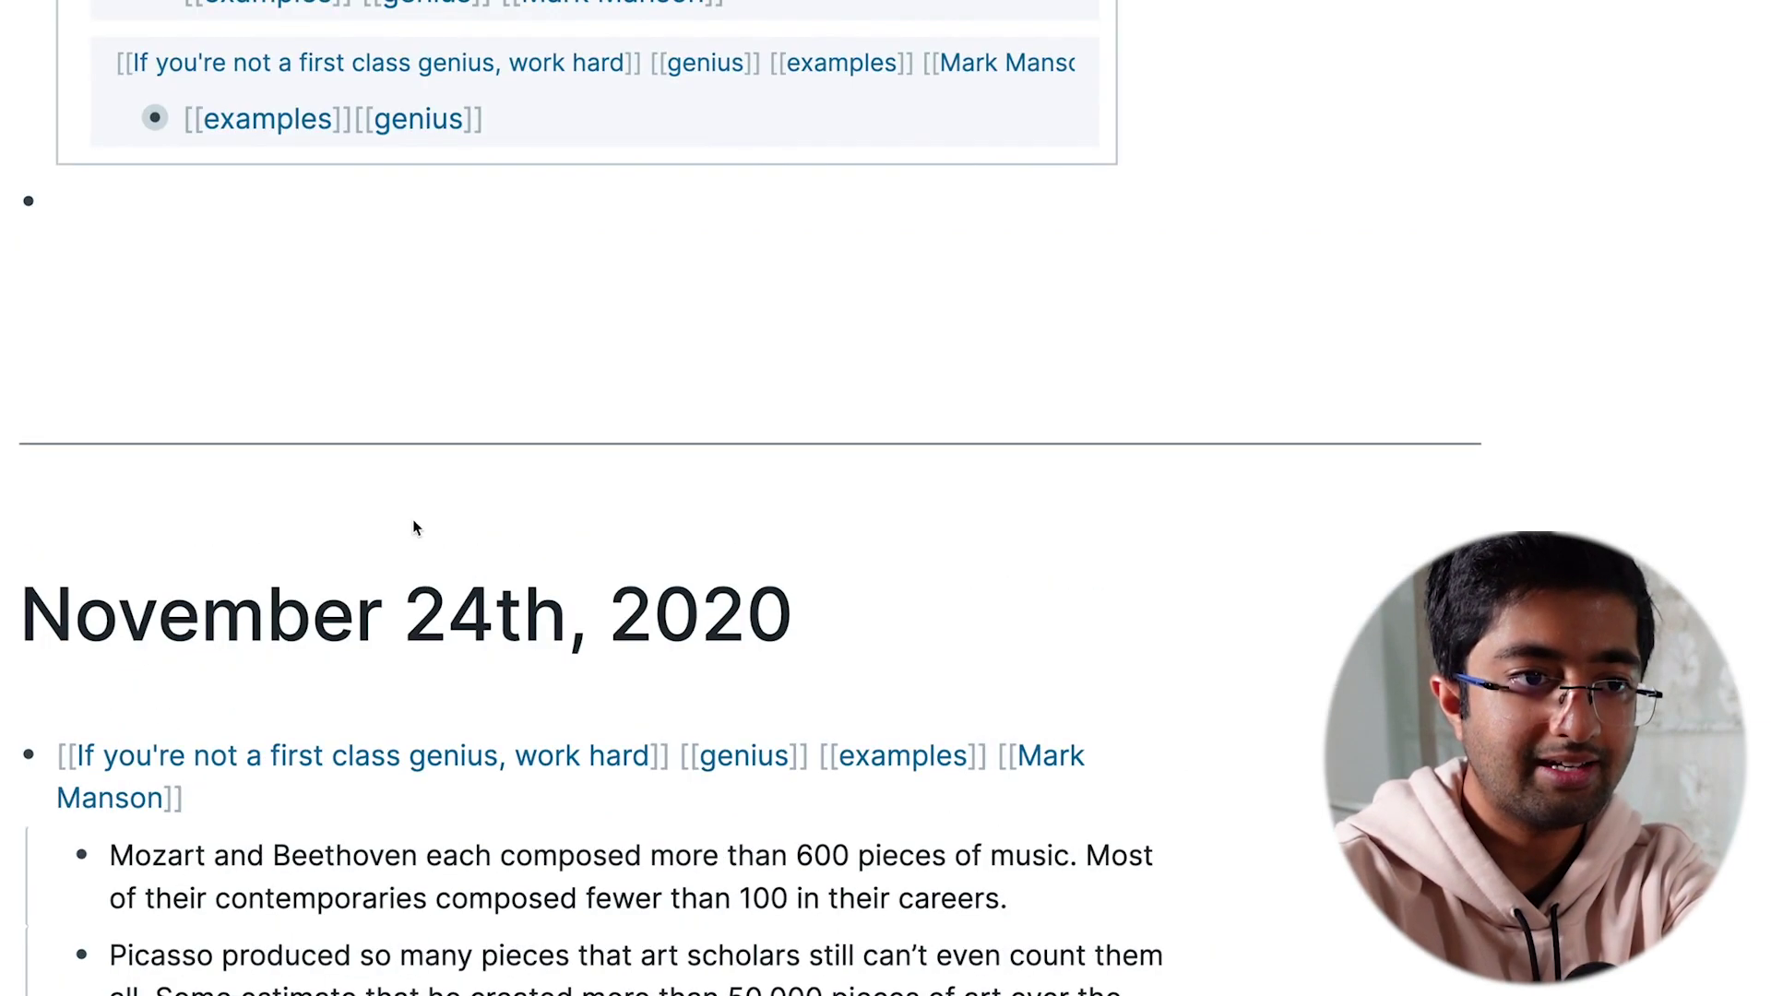
{"action": "left_click", "coordinate": [135, 573]}
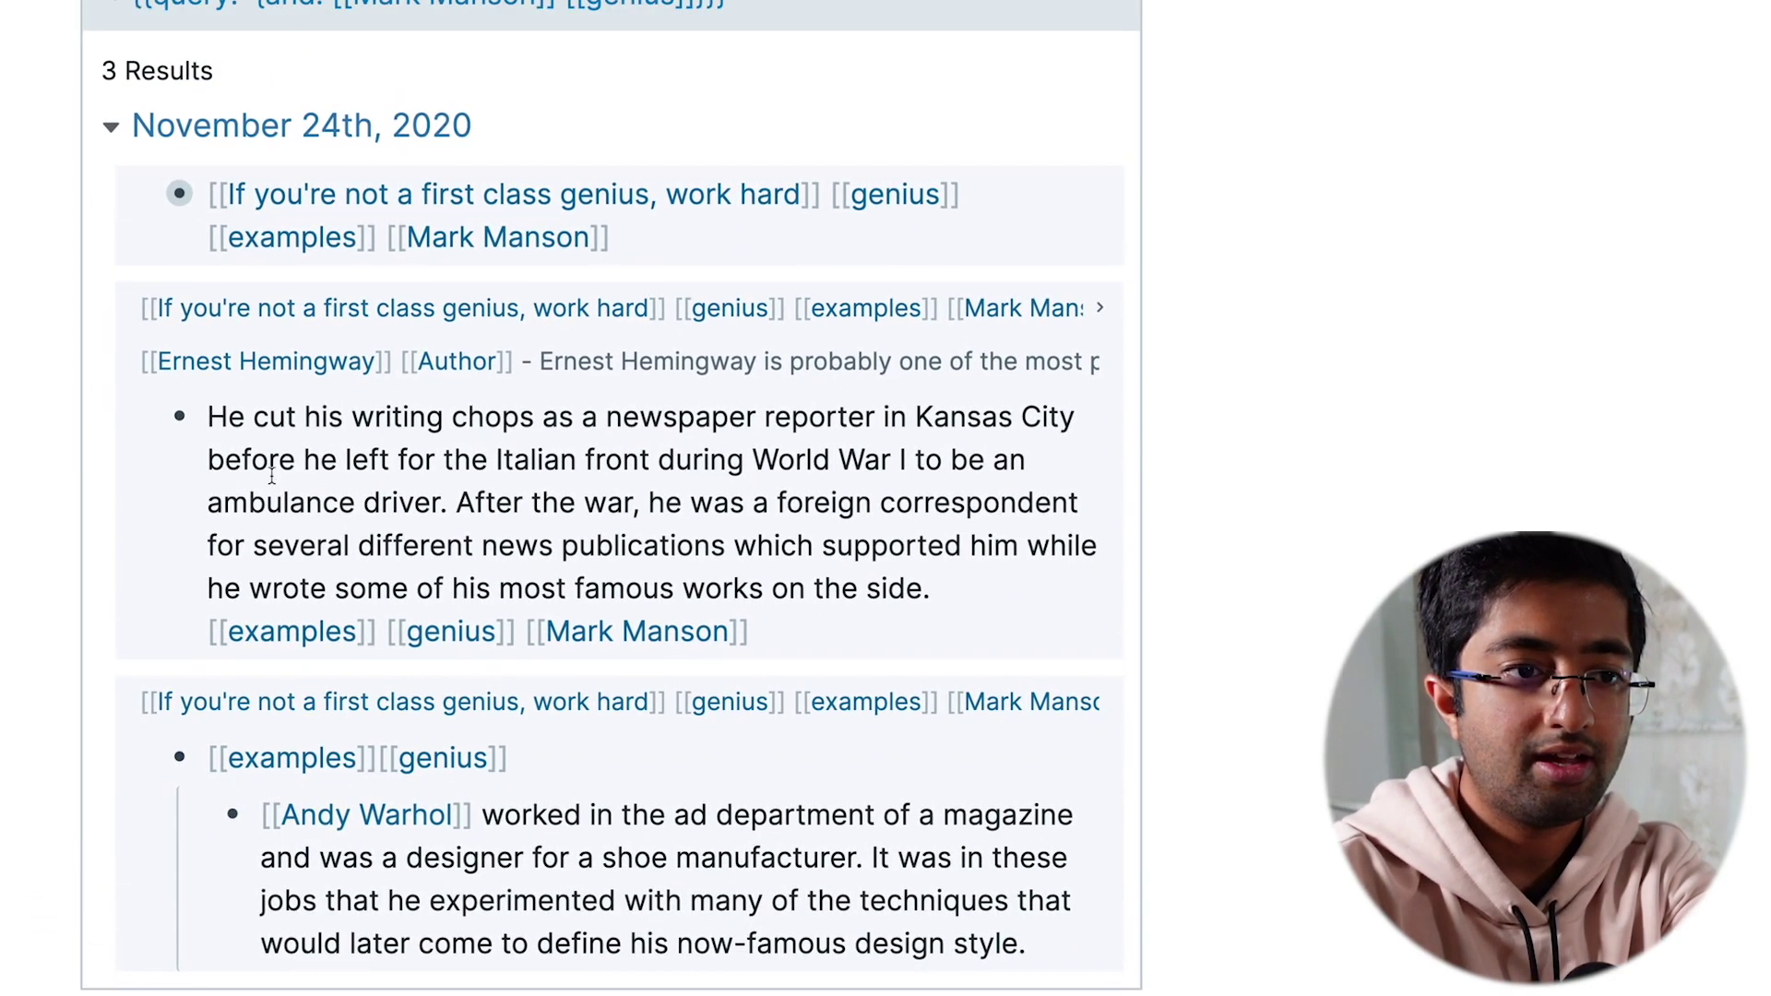
{"action": "left_click", "coordinate": [150, 135]}
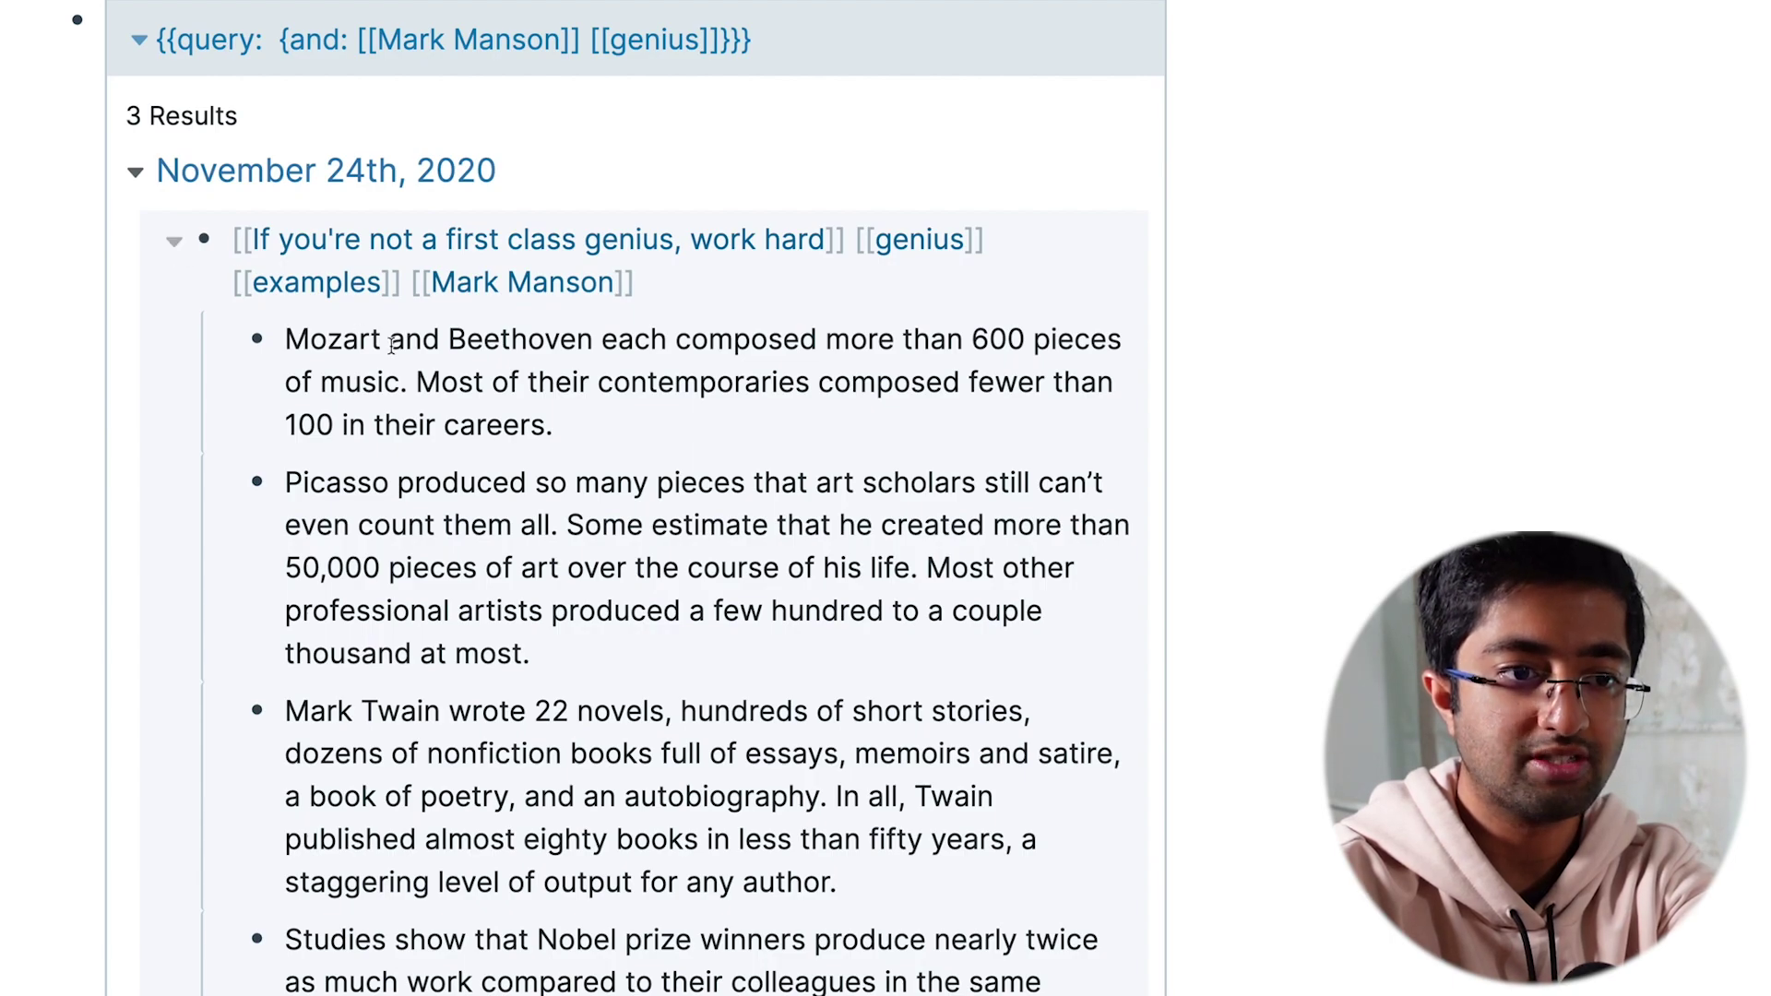
Turn the words Beethoven and Mozart in the first child bullet of the query result into page links
{"action": "double_click", "coordinate": [483, 342]}
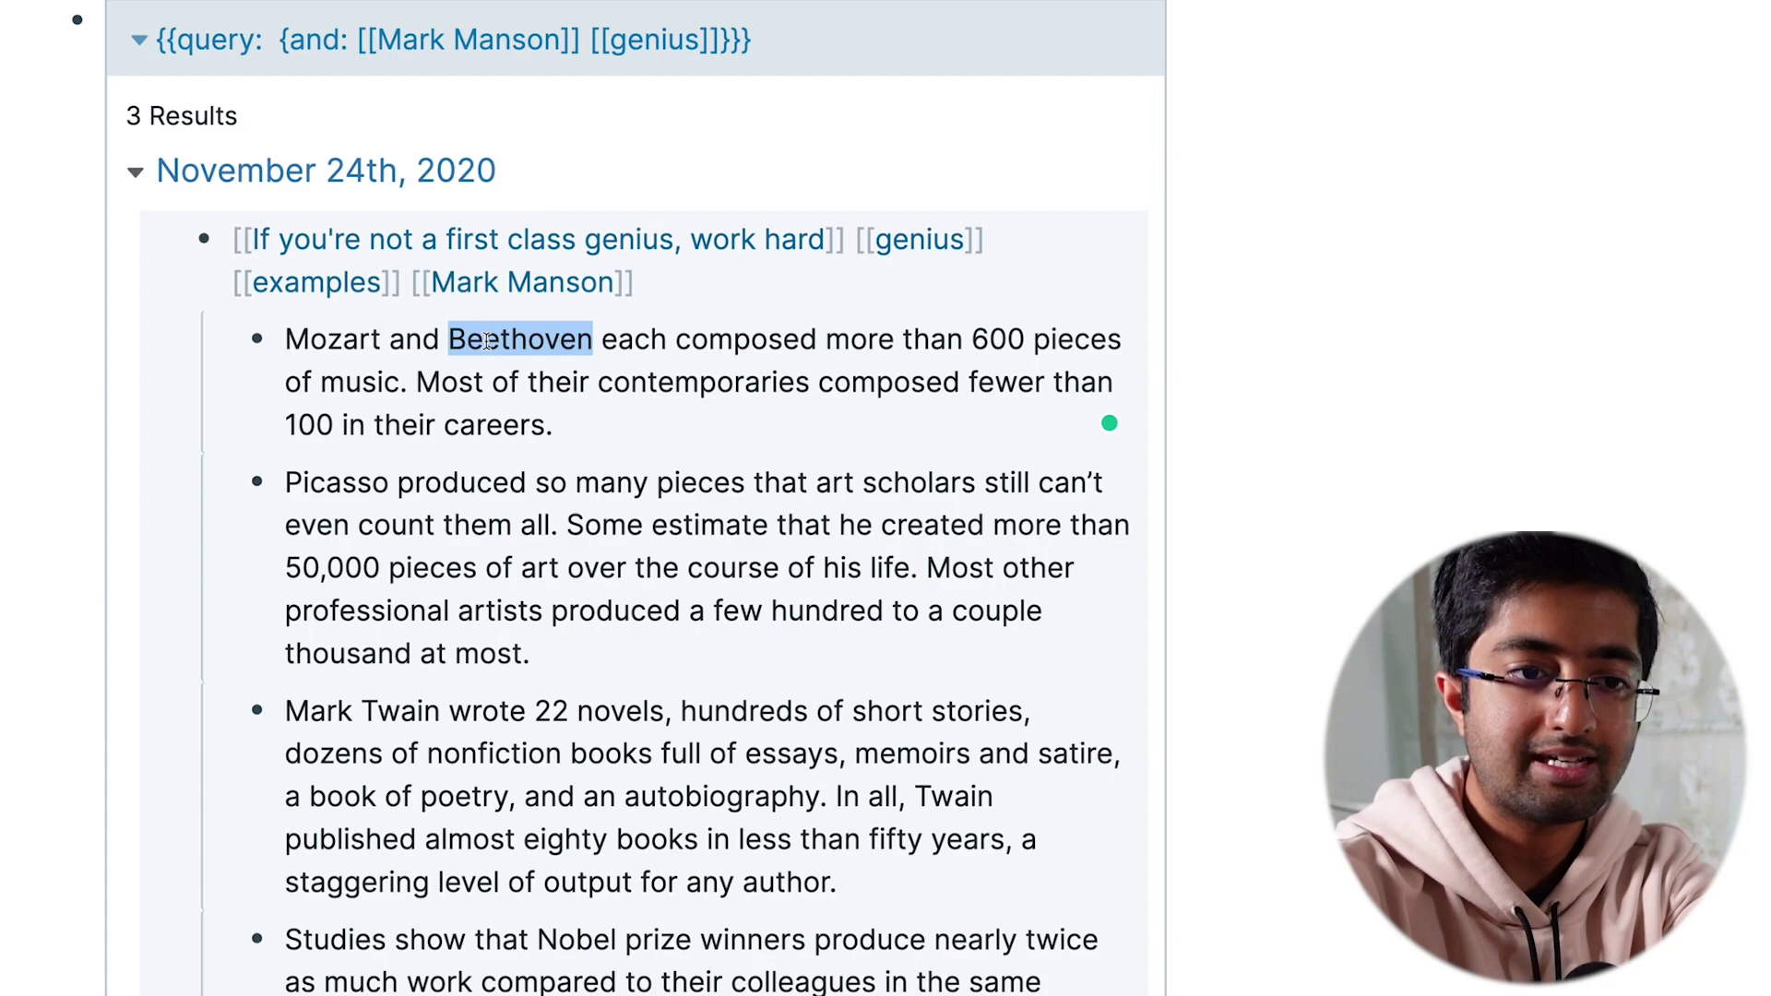
{"action": "type", "text": "[["}
{"action": "double_click", "coordinate": [352, 343]}
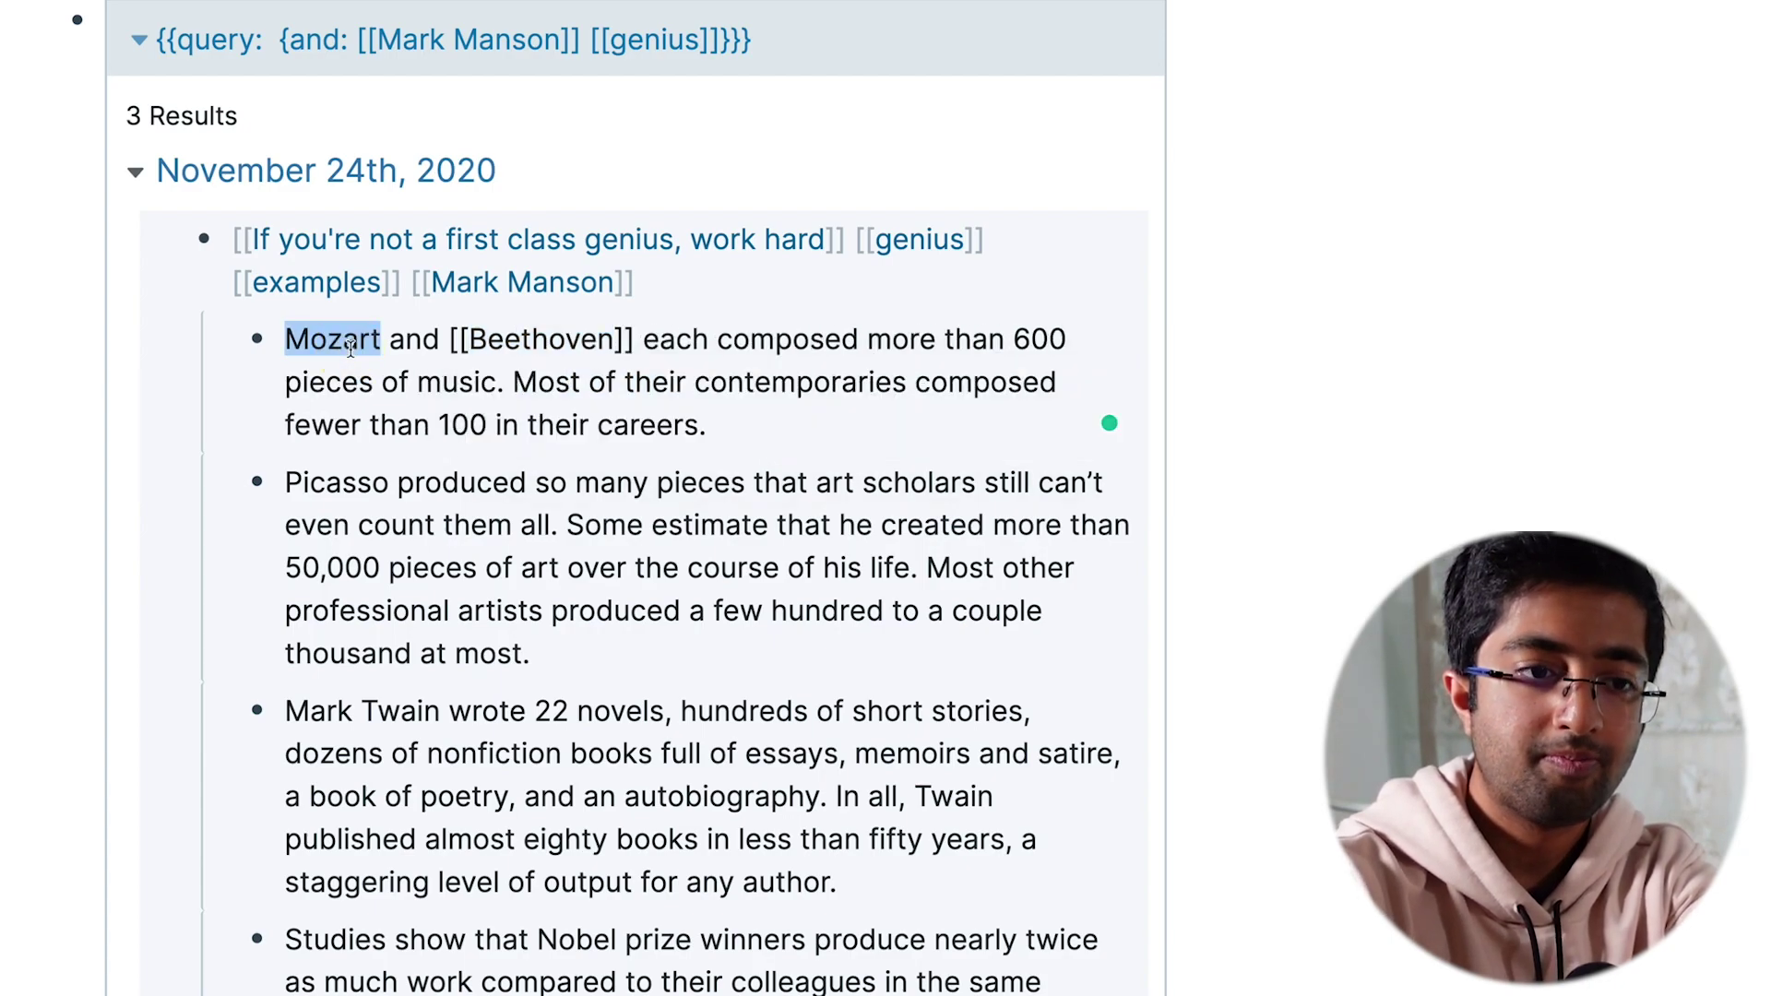
{"action": "type", "text": "[["}
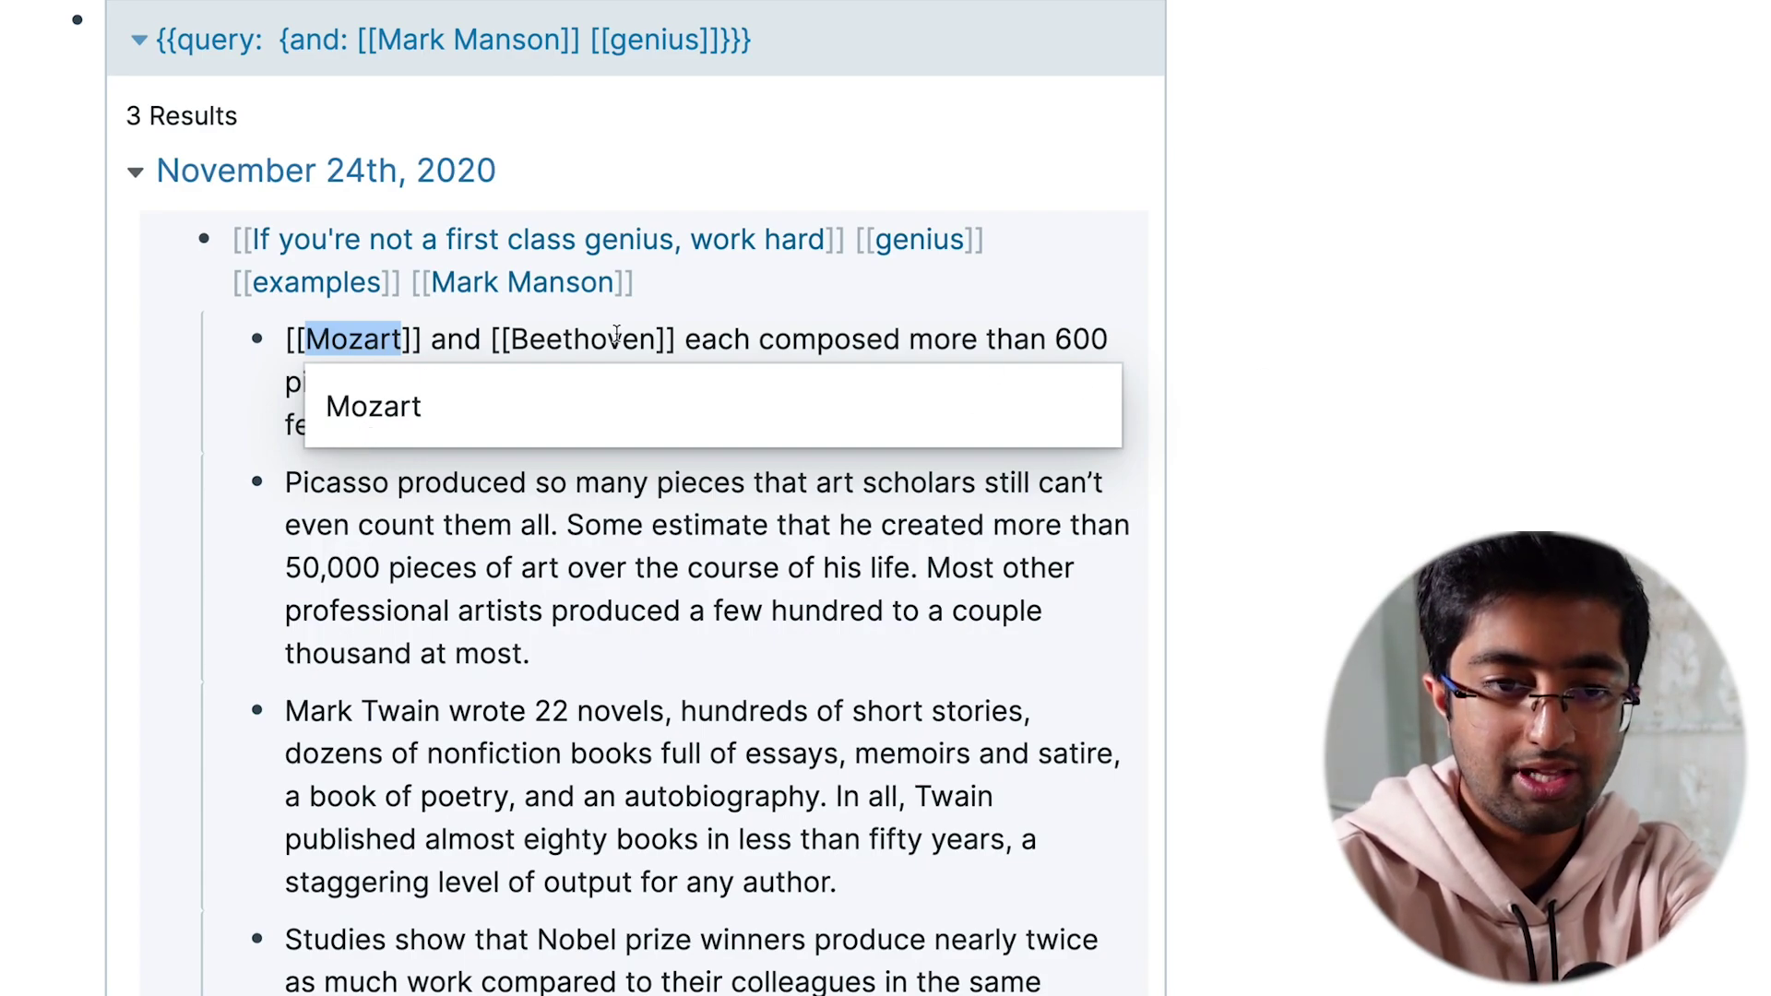
{"action": "left_click", "coordinate": [1421, 325]}
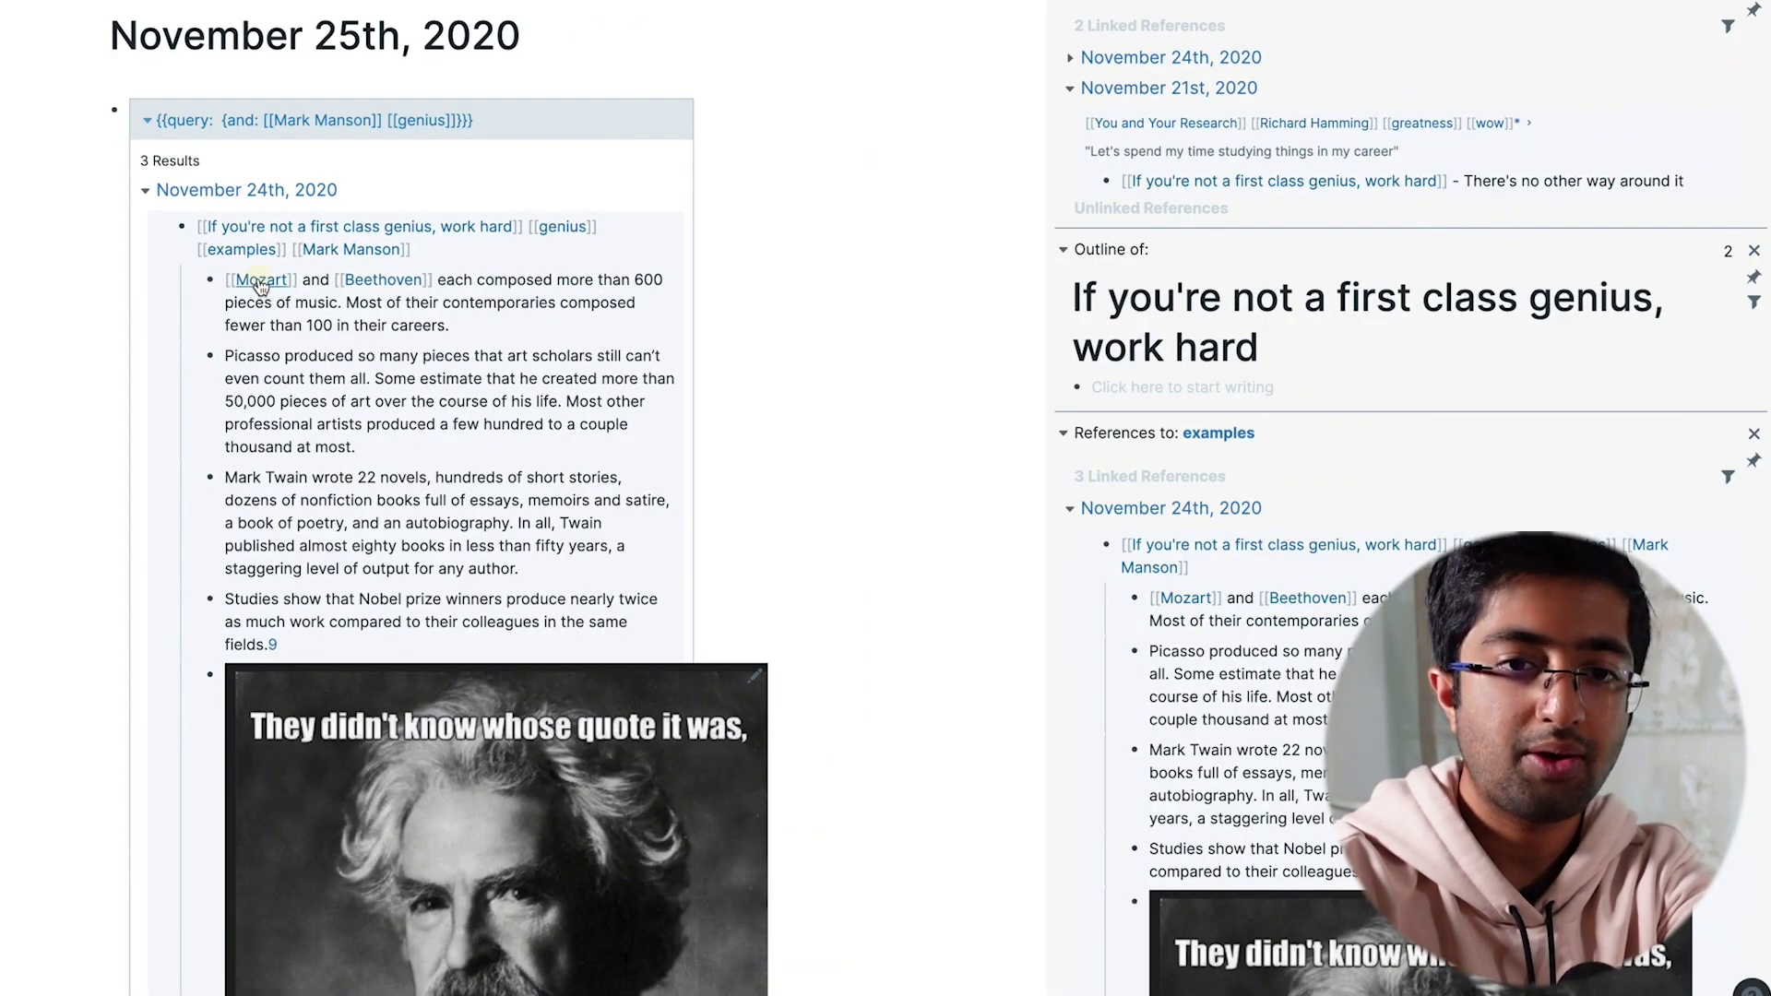
Open the Mozart page in the sidebar and examine its linked references, including the Amadeus movie note
{"action": "left_click", "coordinate": [354, 340], "text": "shift"}
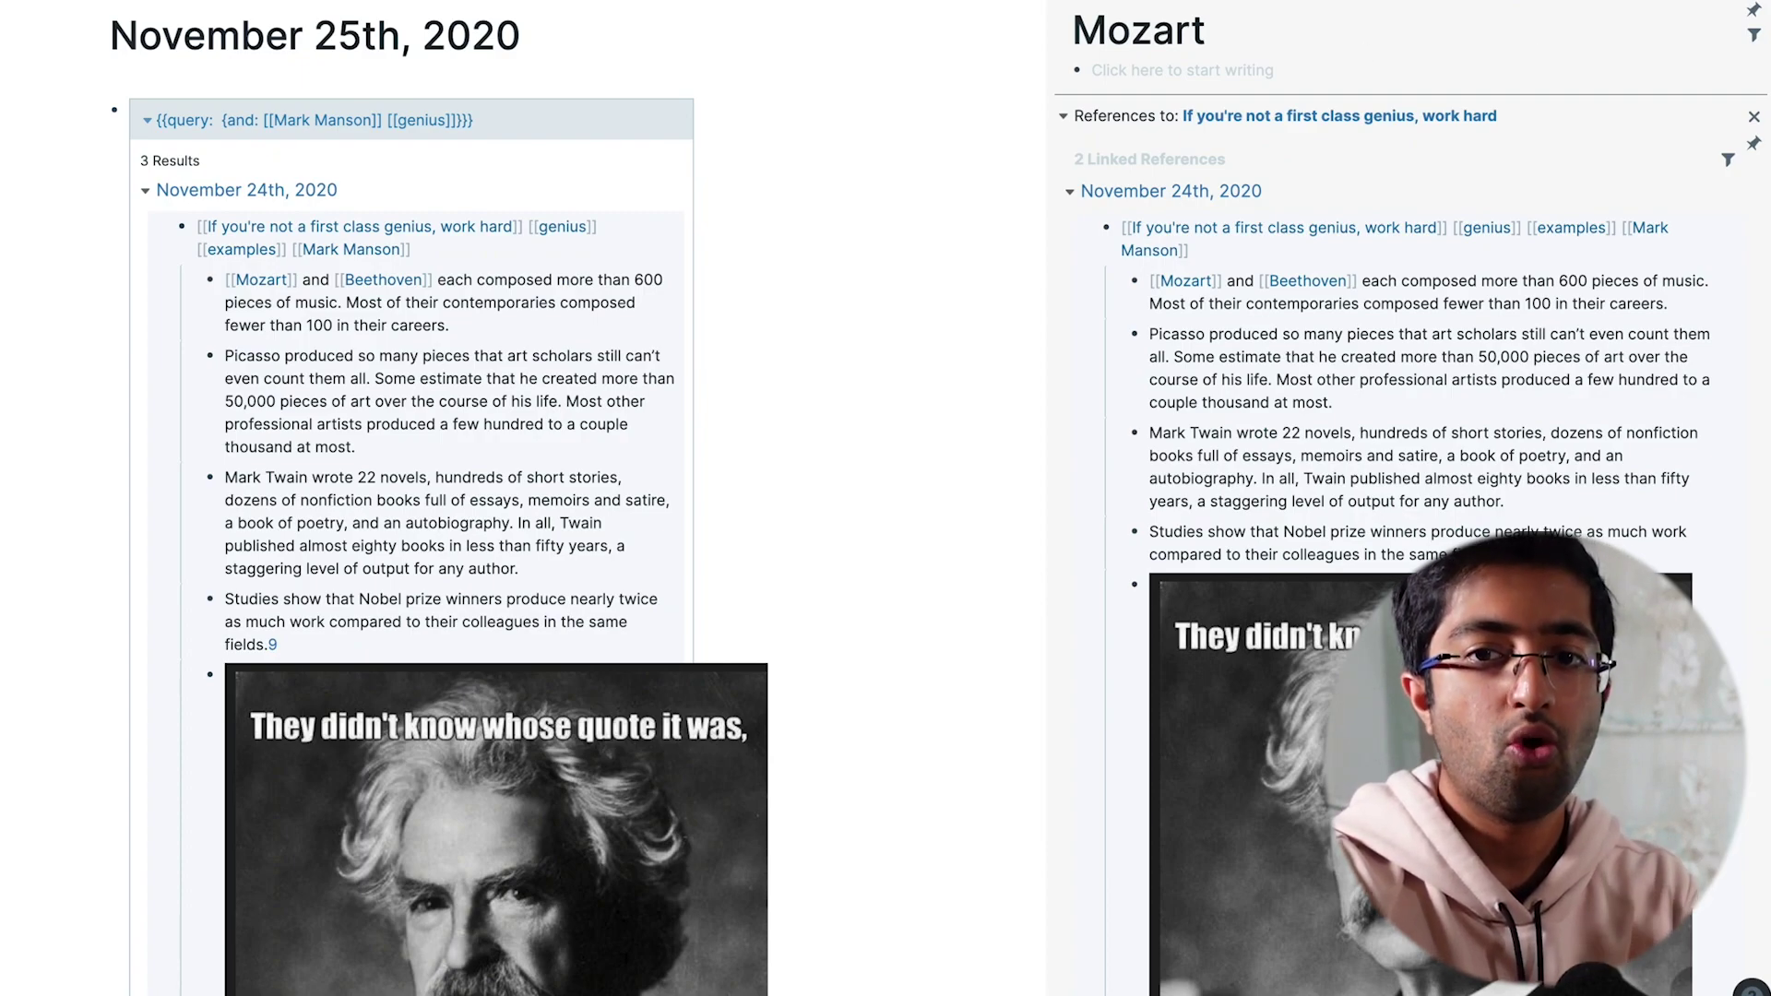
{"action": "scroll", "coordinate": [1240, 171], "scroll_direction": "up", "scroll_amount": 3}
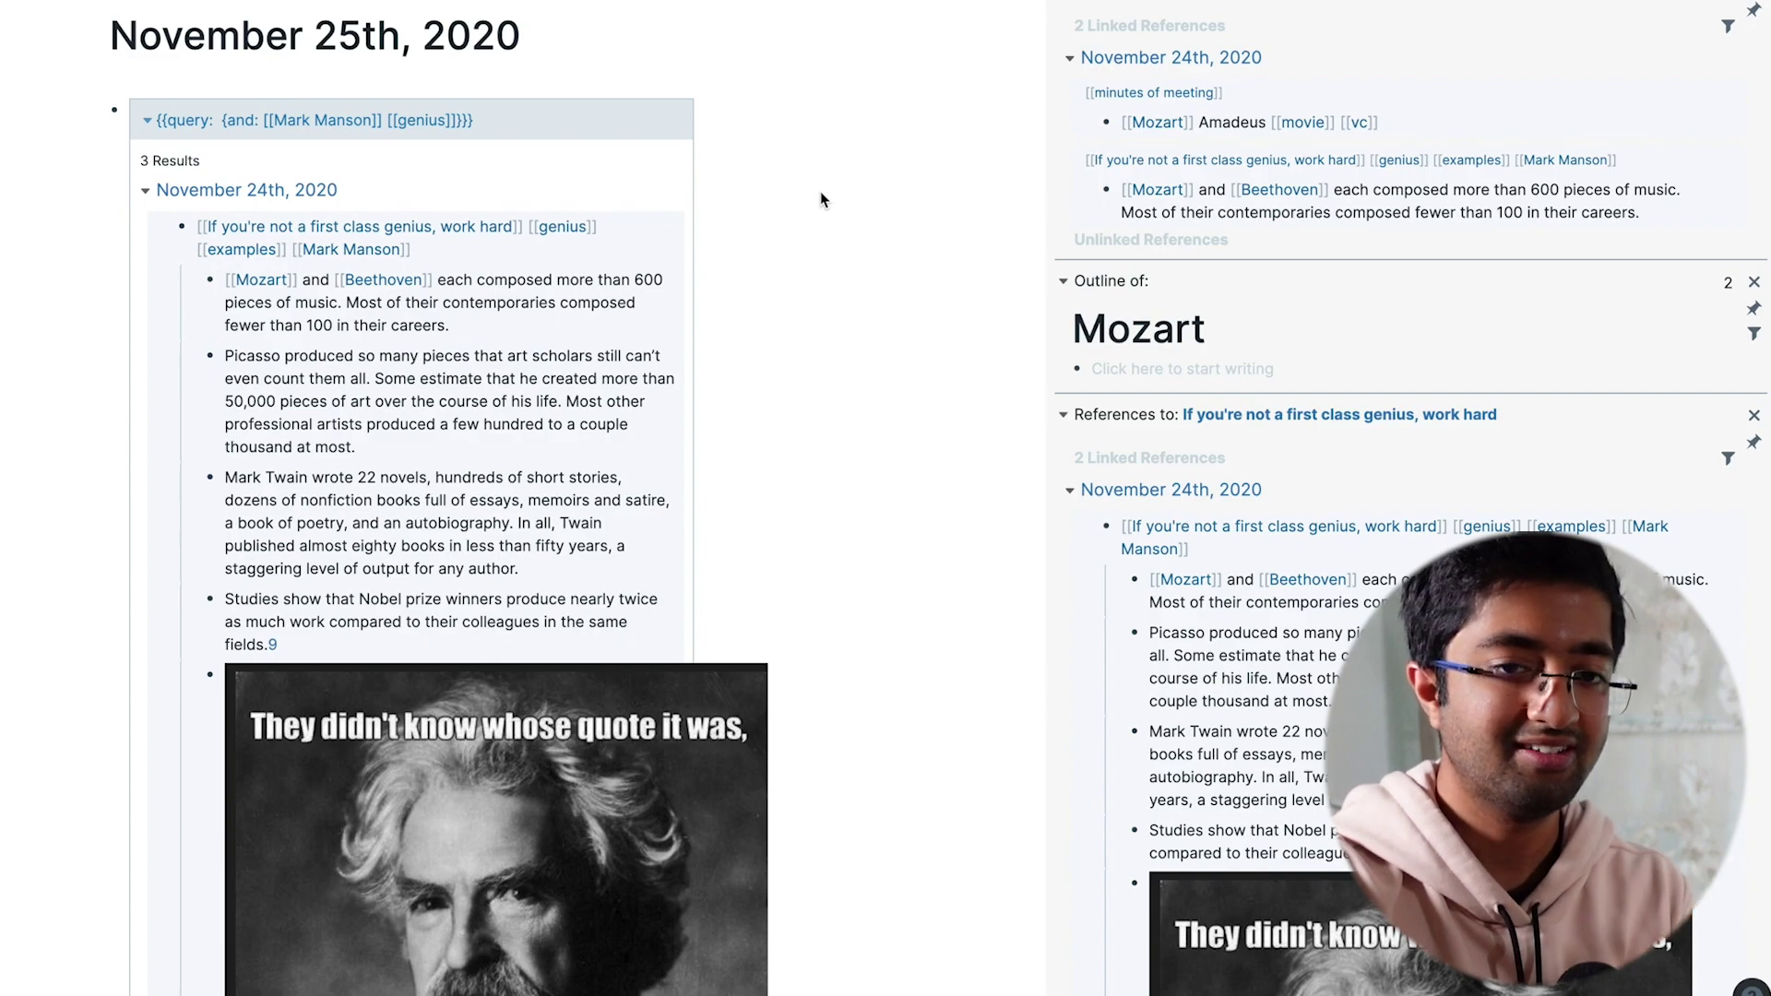
{"action": "left_click_drag", "start_coordinate": [1394, 219], "coordinate": [1370, 183]}
{"action": "left_click", "coordinate": [1222, 120]}
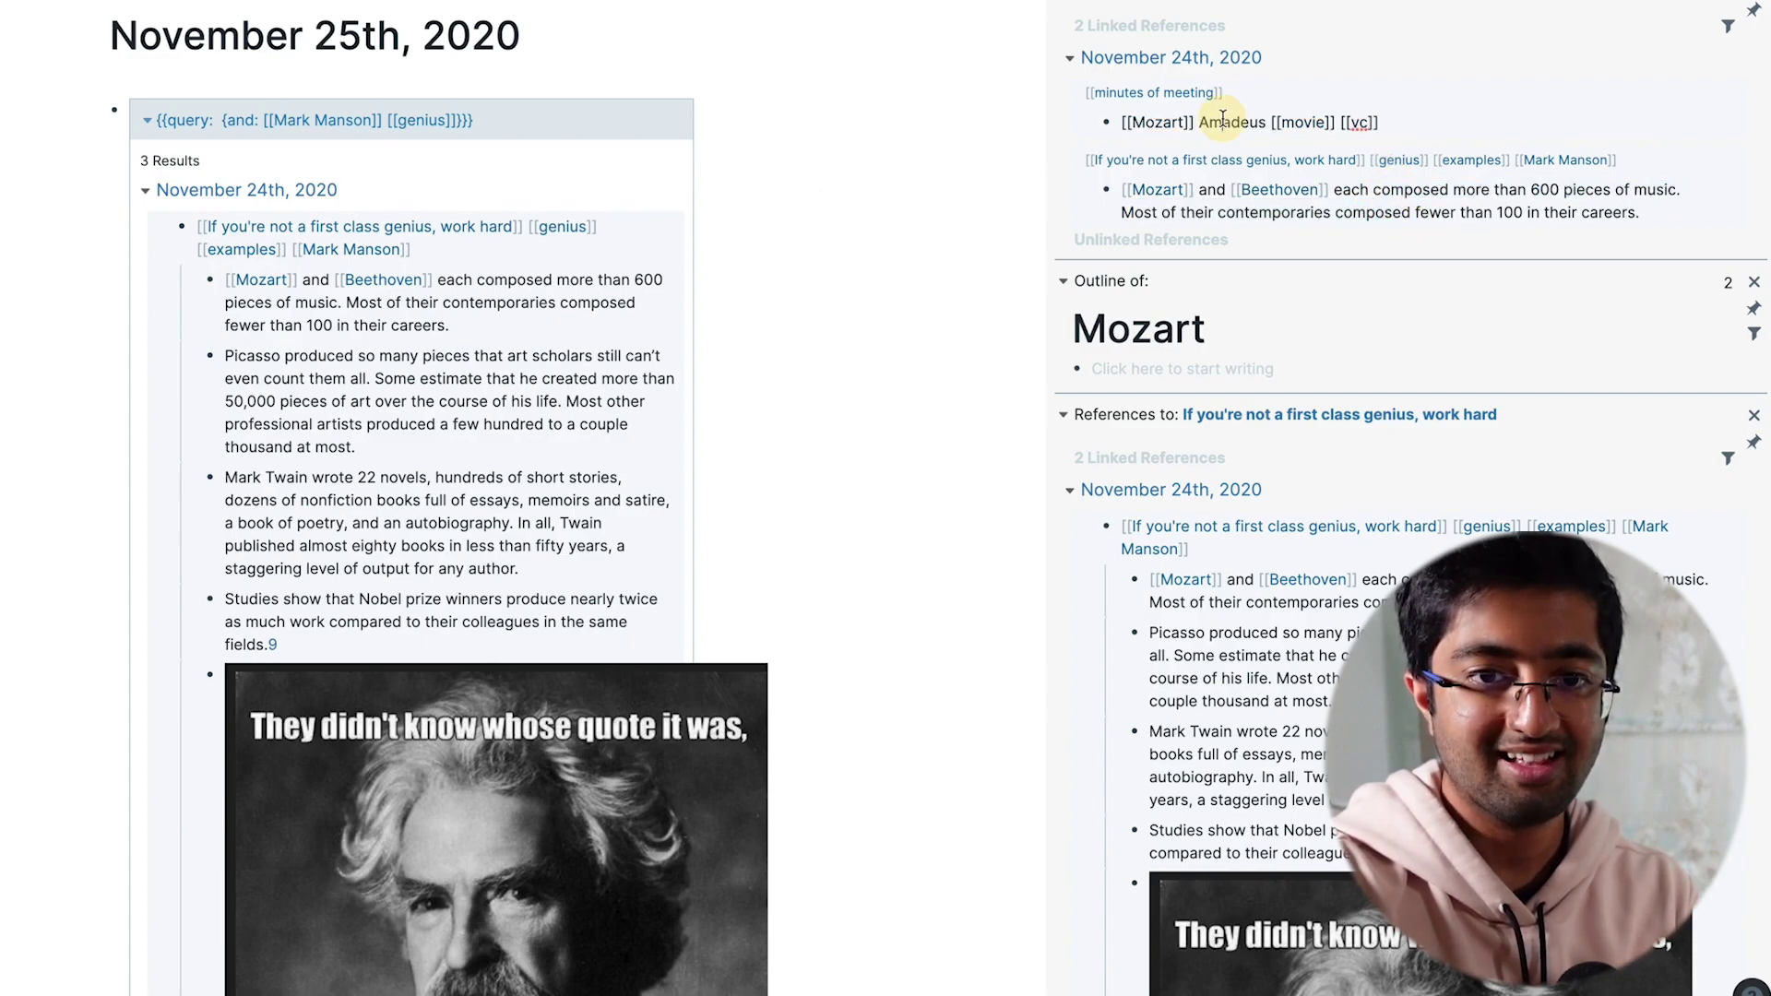
{"action": "left_click", "coordinate": [850, 201]}
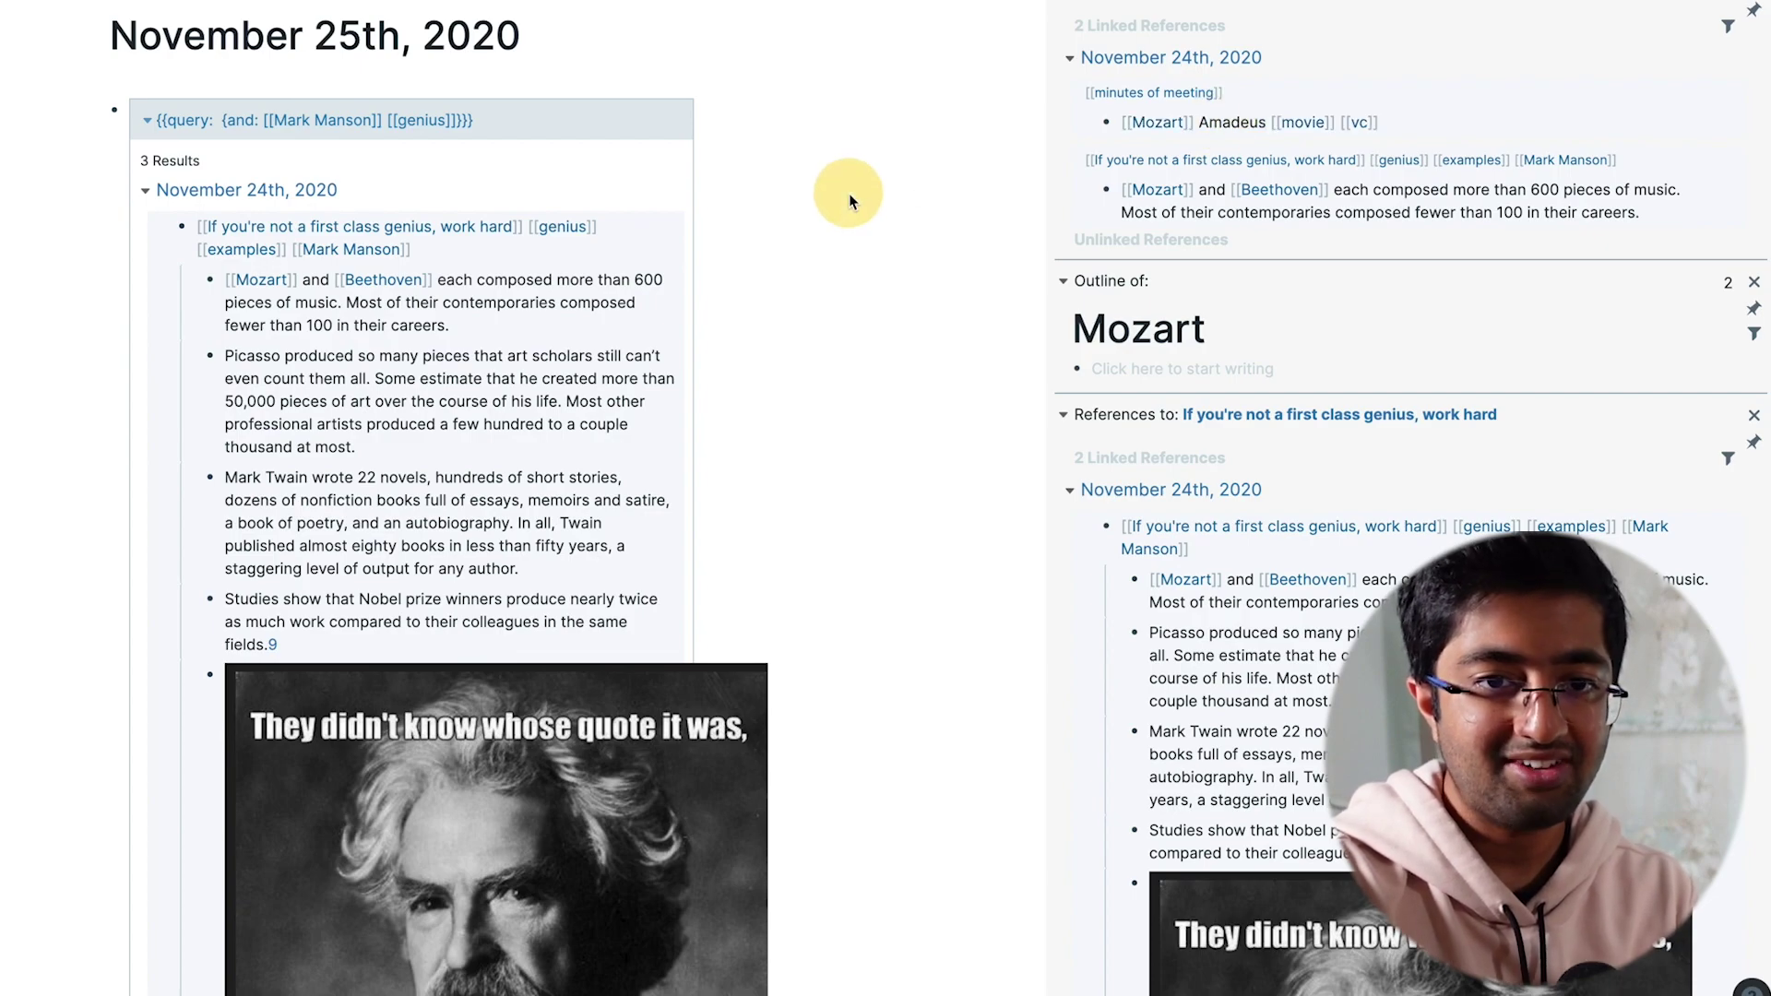
Delete the Mark Manson and genius query from the first bullet of the November 25th, 2020 page
{"action": "scroll", "coordinate": [1572, 13], "scroll_direction": "down", "scroll_amount": 3}
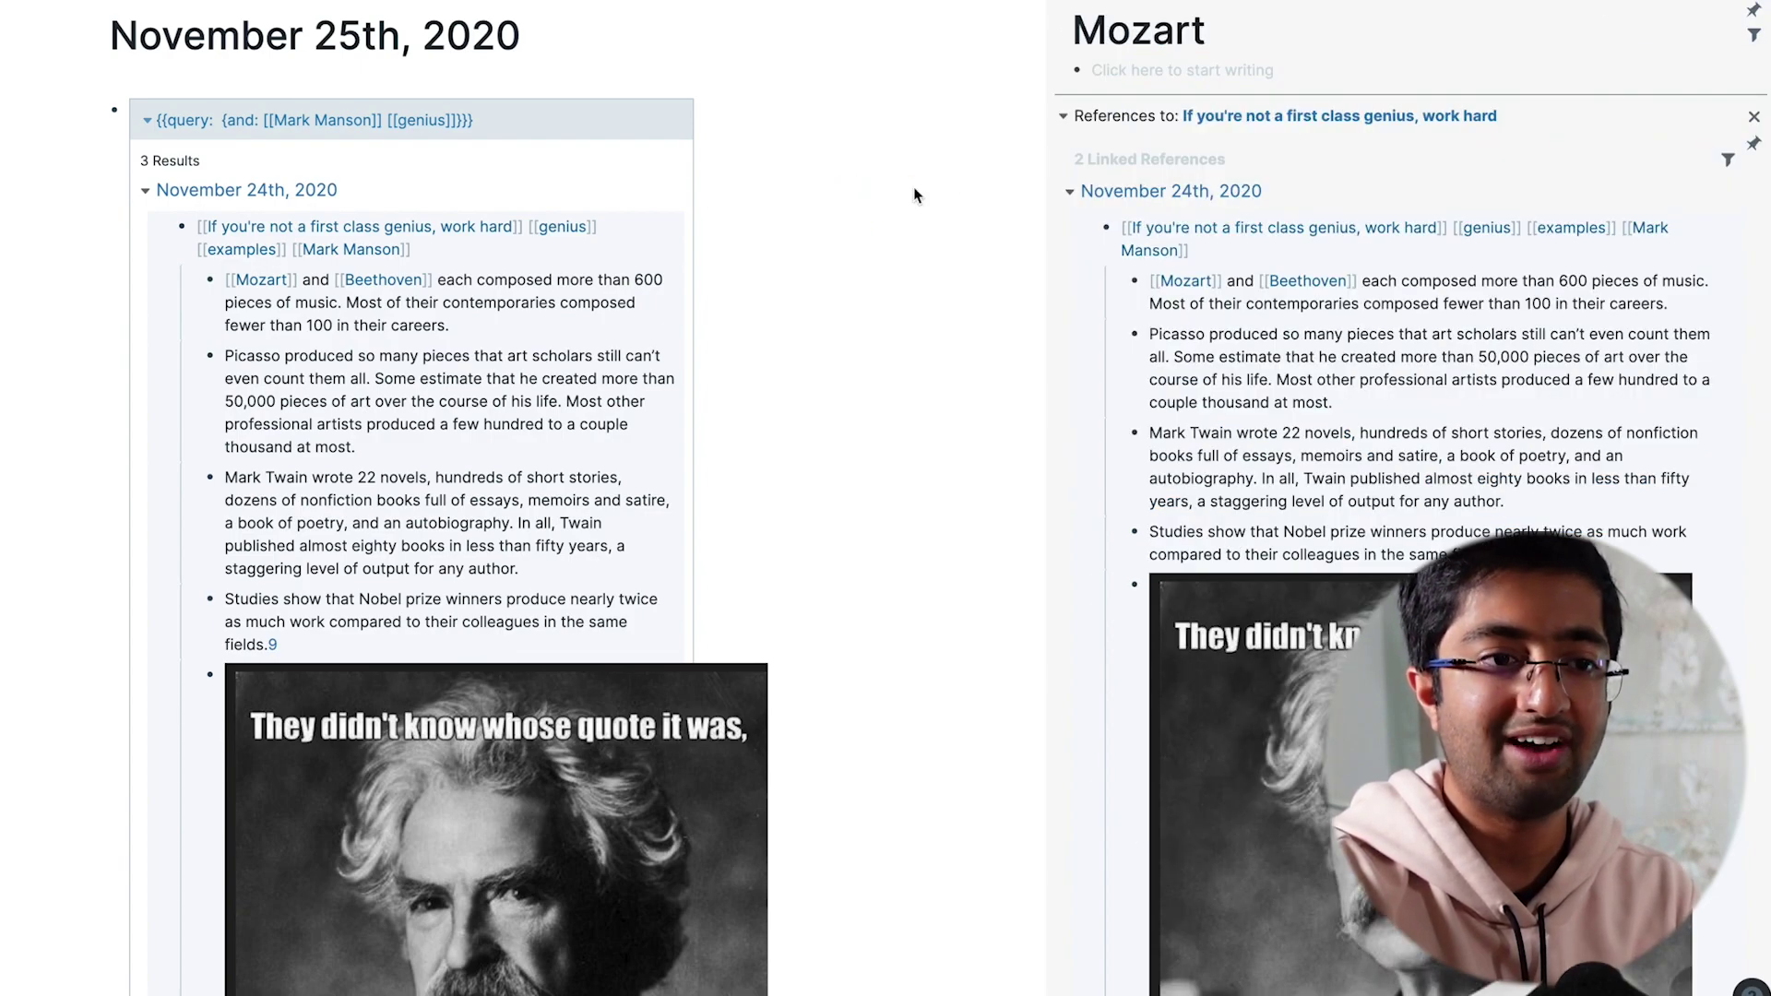
{"action": "left_click", "coordinate": [523, 109]}
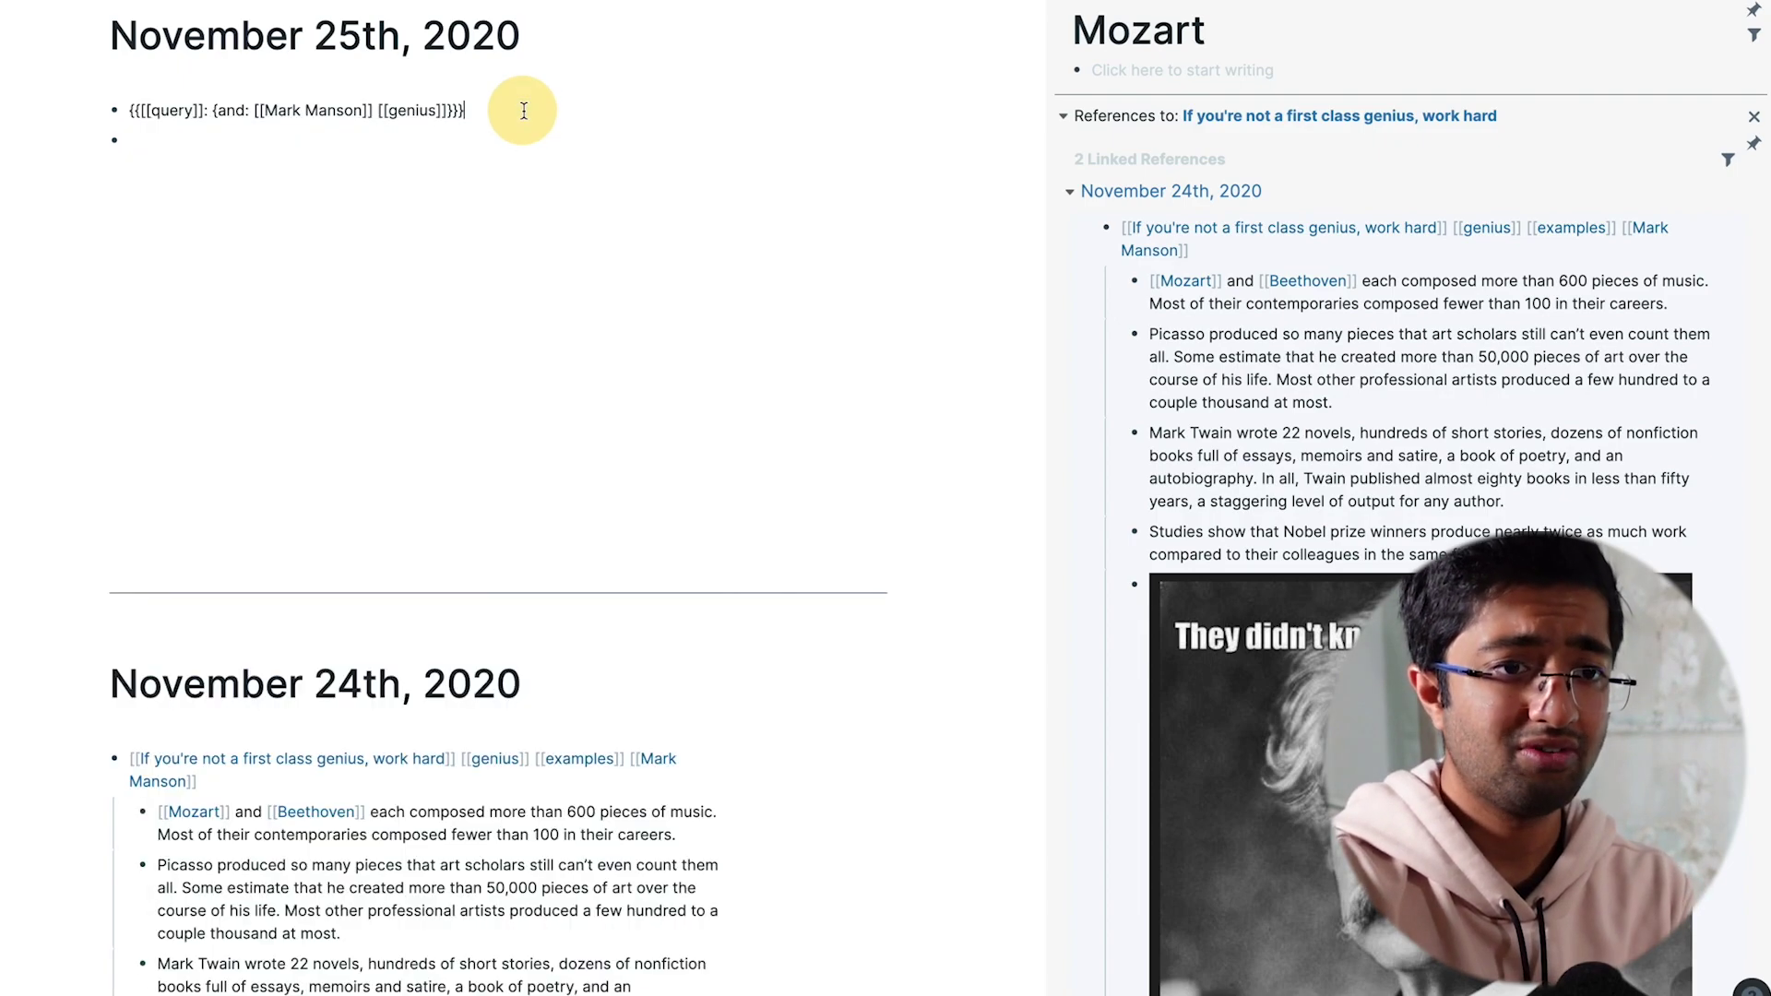
{"action": "left_click", "coordinate": [427, 141]}
{"action": "scroll", "coordinate": [367, 287], "scroll_direction": "up", "scroll_amount": 7}
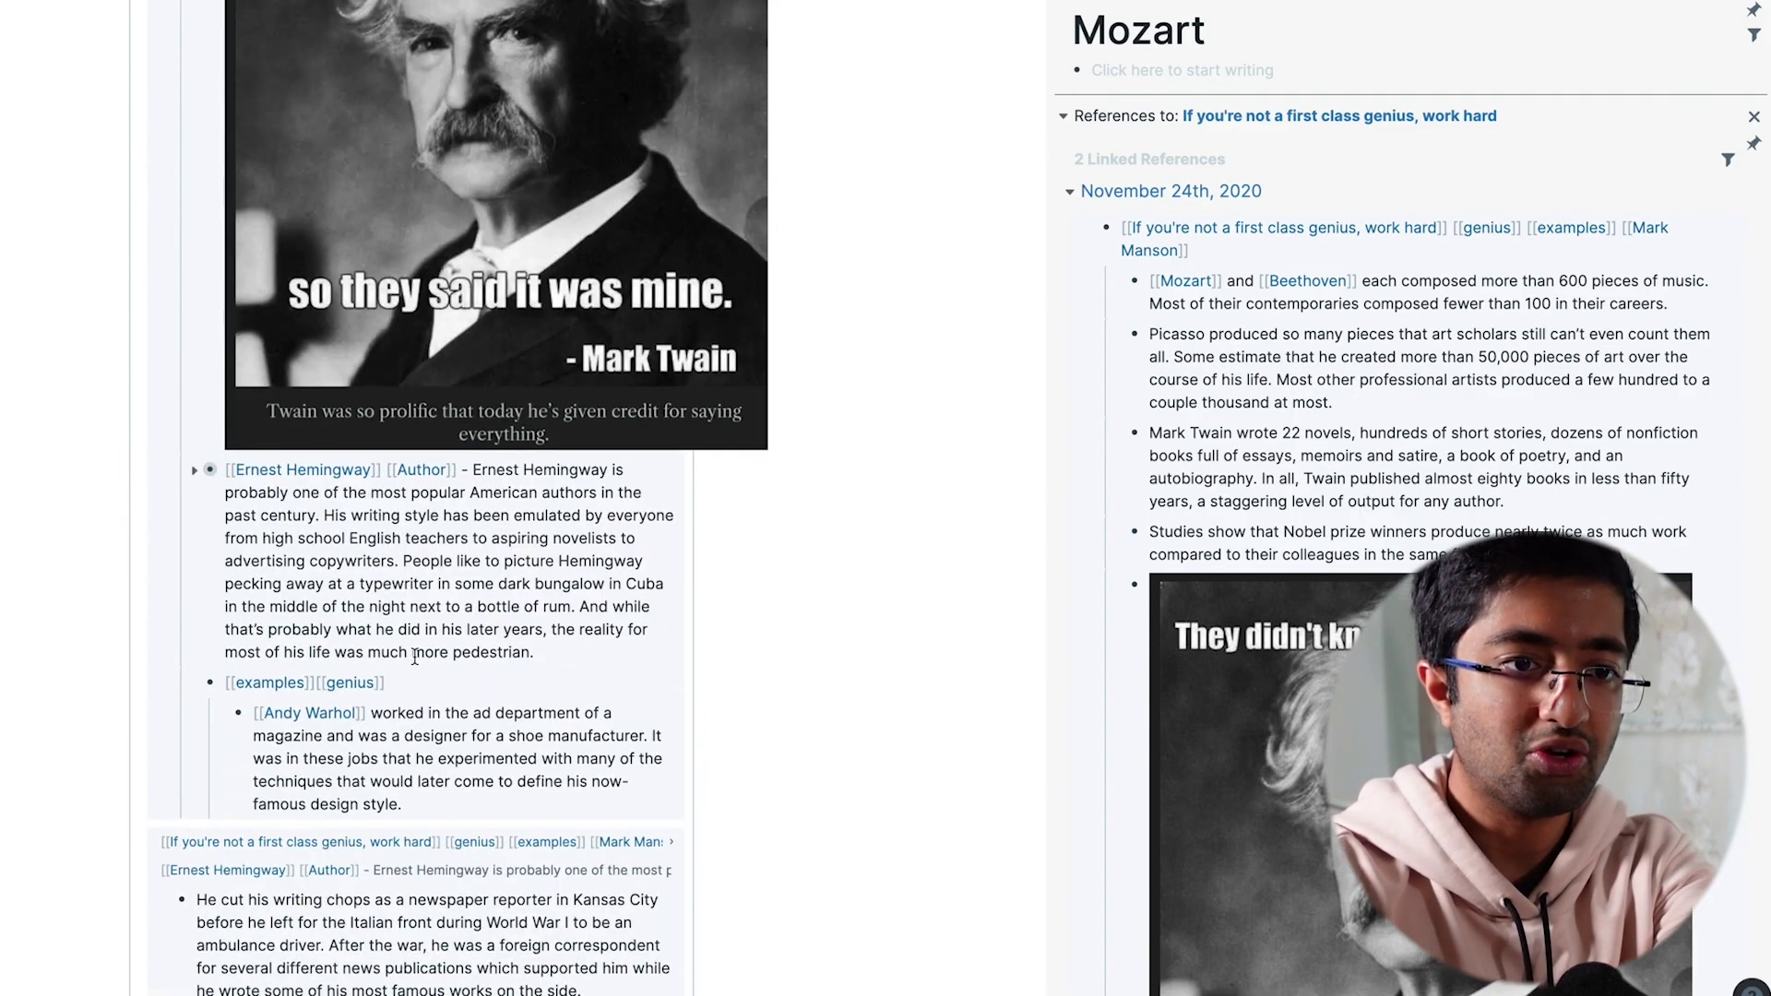
{"action": "scroll", "coordinate": [415, 646], "scroll_direction": "up", "scroll_amount": 10}
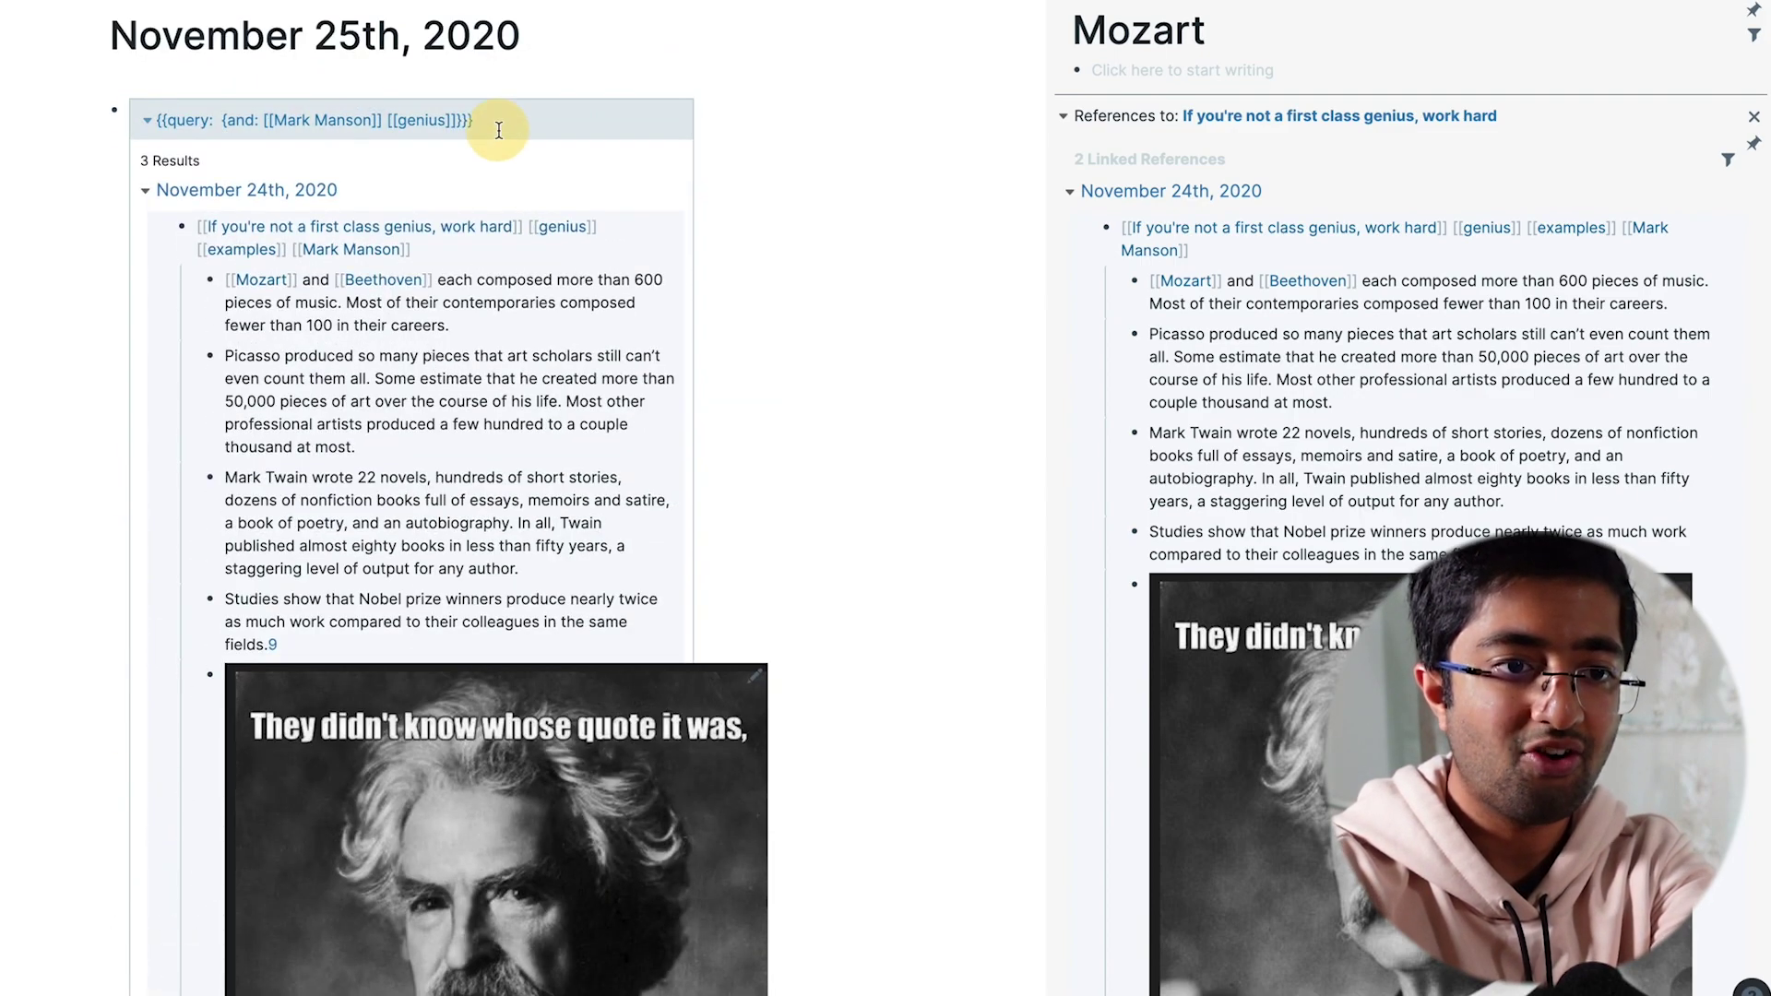
{"action": "left_click", "coordinate": [498, 130]}
{"action": "key", "text": "ctrl+a"}
{"action": "key", "text": "BackSpace"}
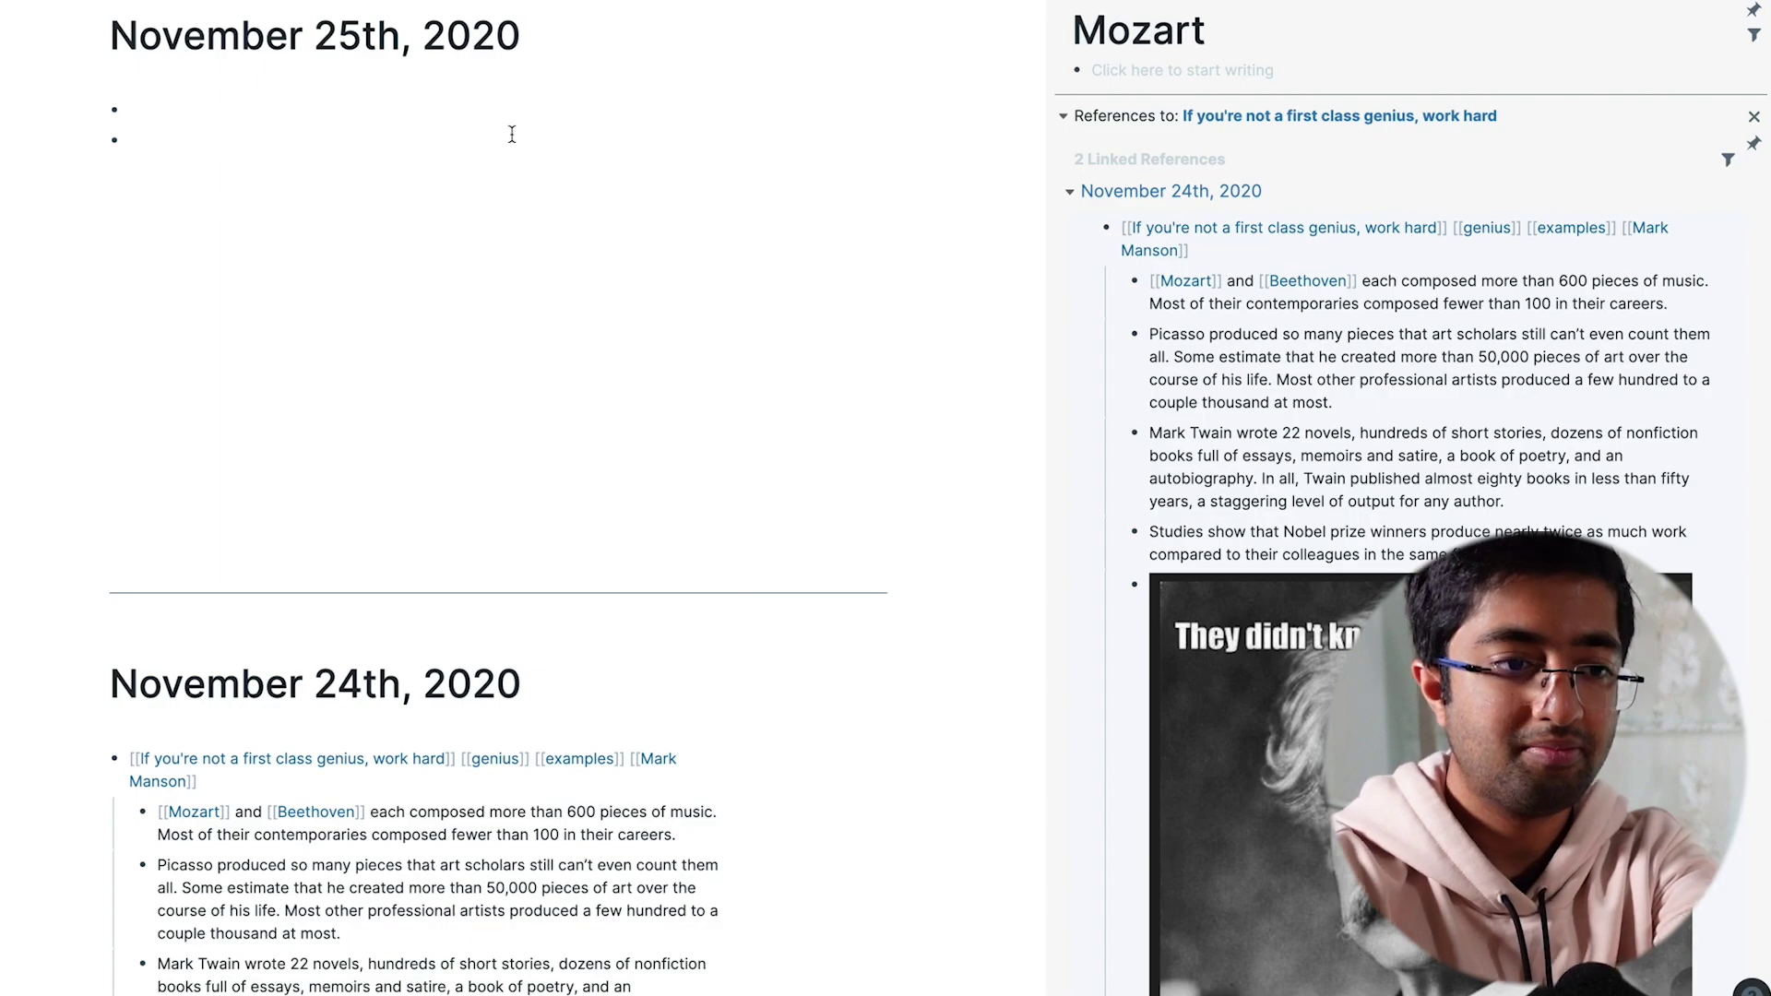
{"action": "key", "text": "ctrl+alt+Right"}
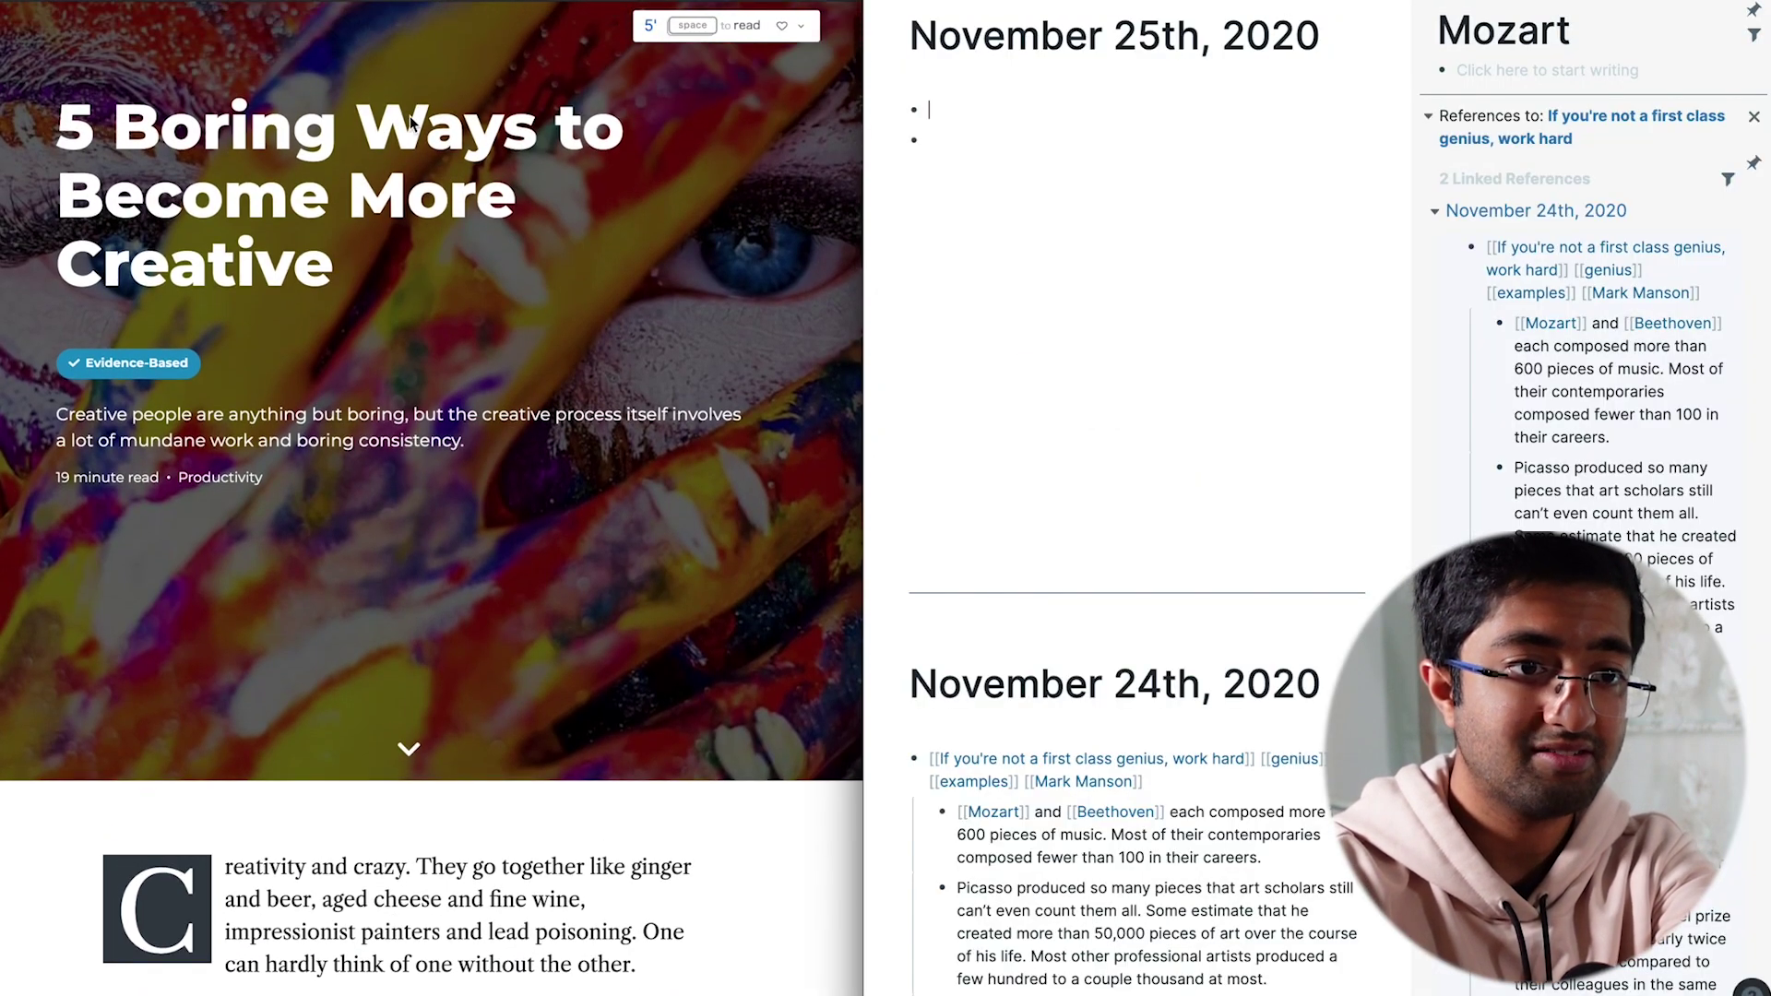
{"action": "left_click", "coordinate": [1121, 113]}
{"action": "left_click", "coordinate": [943, 129]}
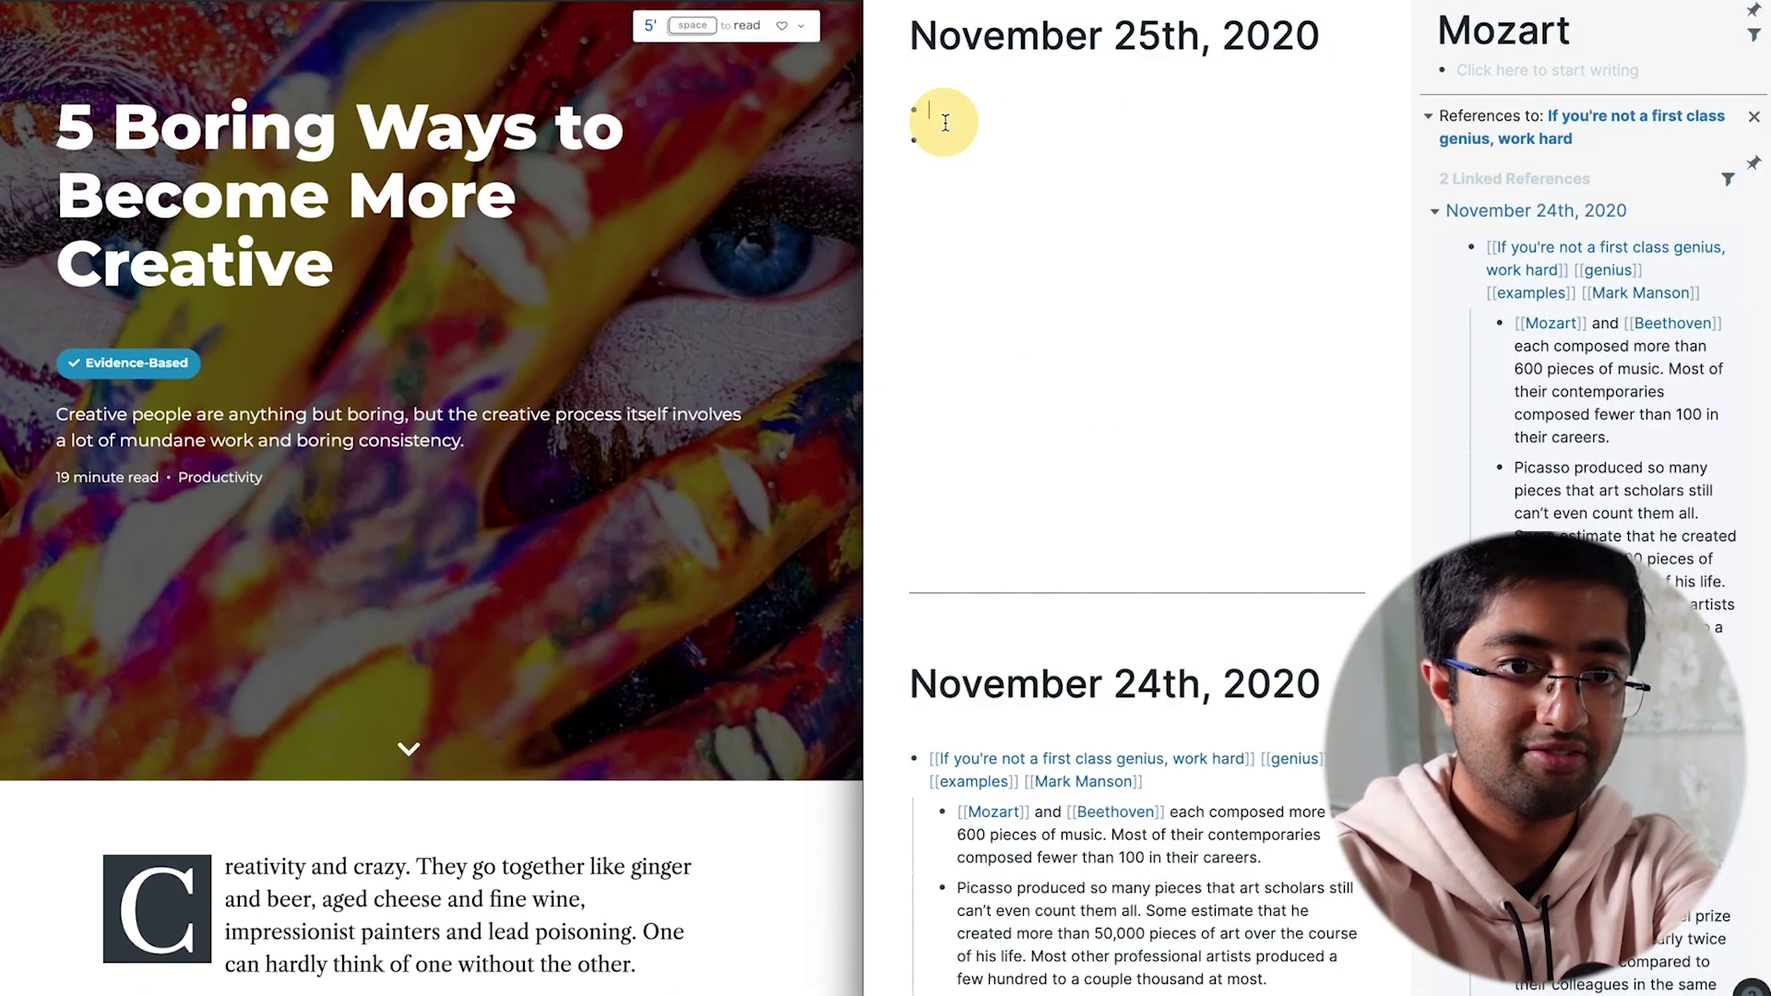
Insert a [[Creativity]] page link in the second bullet of the November 25th, 2020 page
{"action": "left_click", "coordinate": [943, 137]}
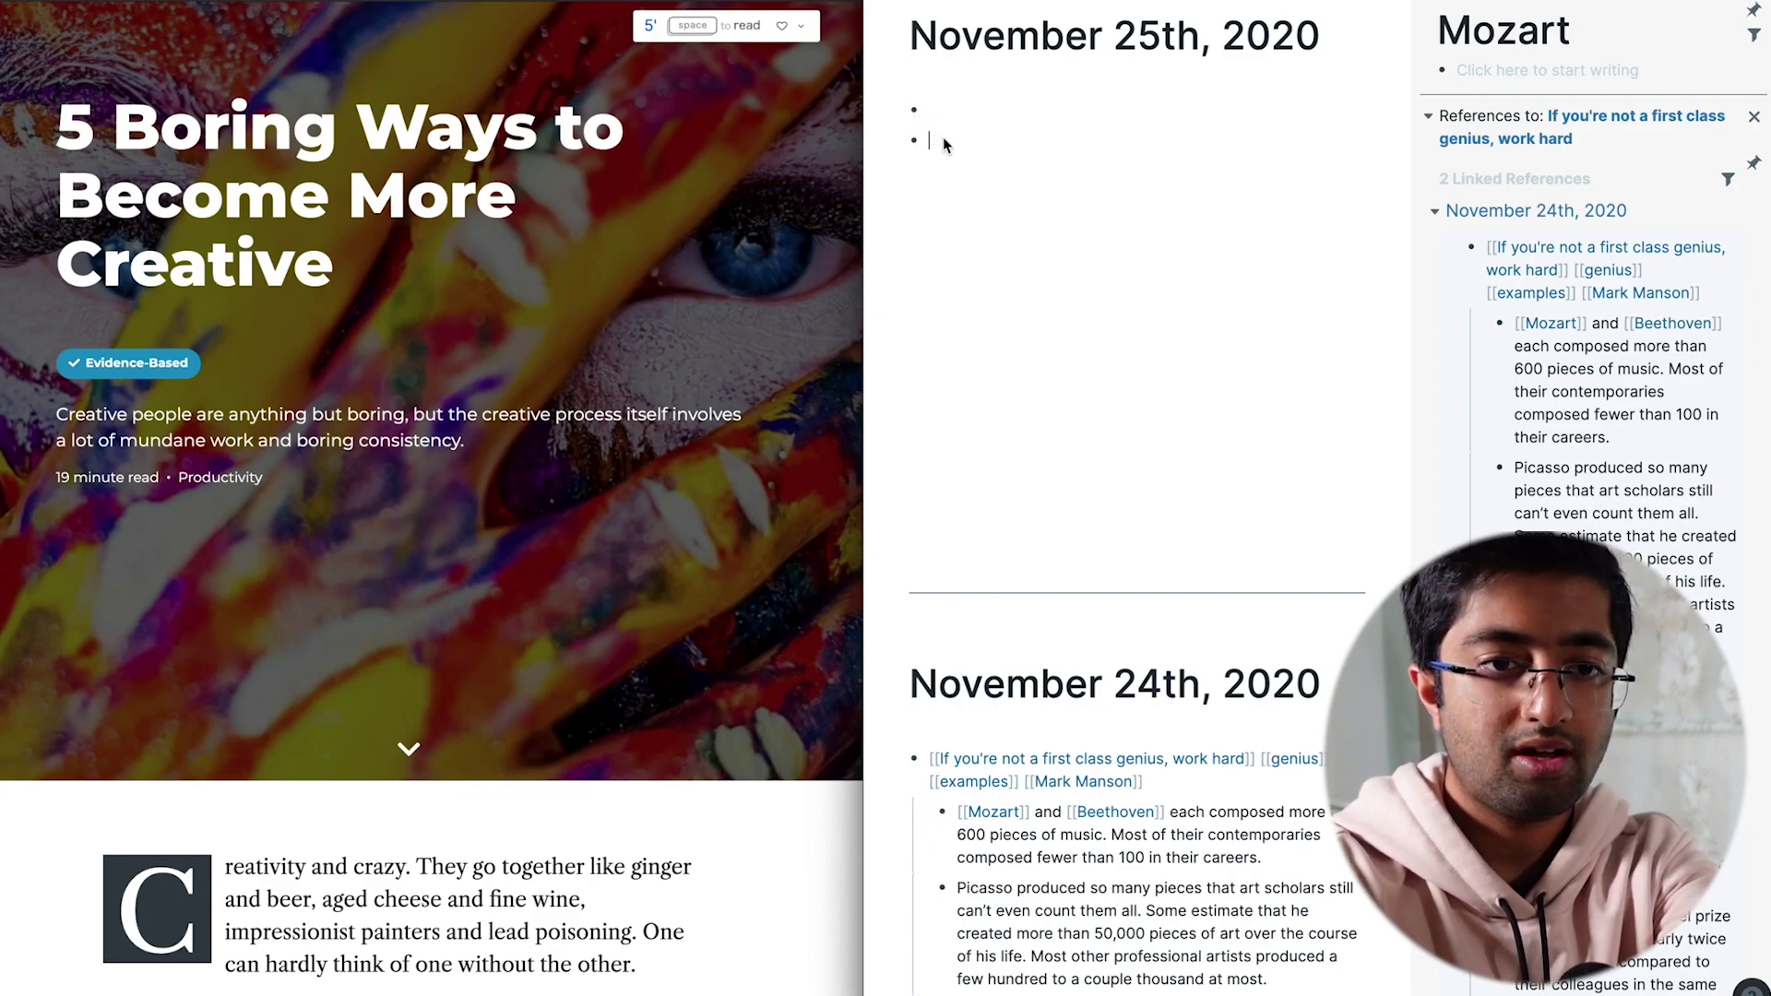
{"action": "key", "text": "ctrl+alt+Return"}
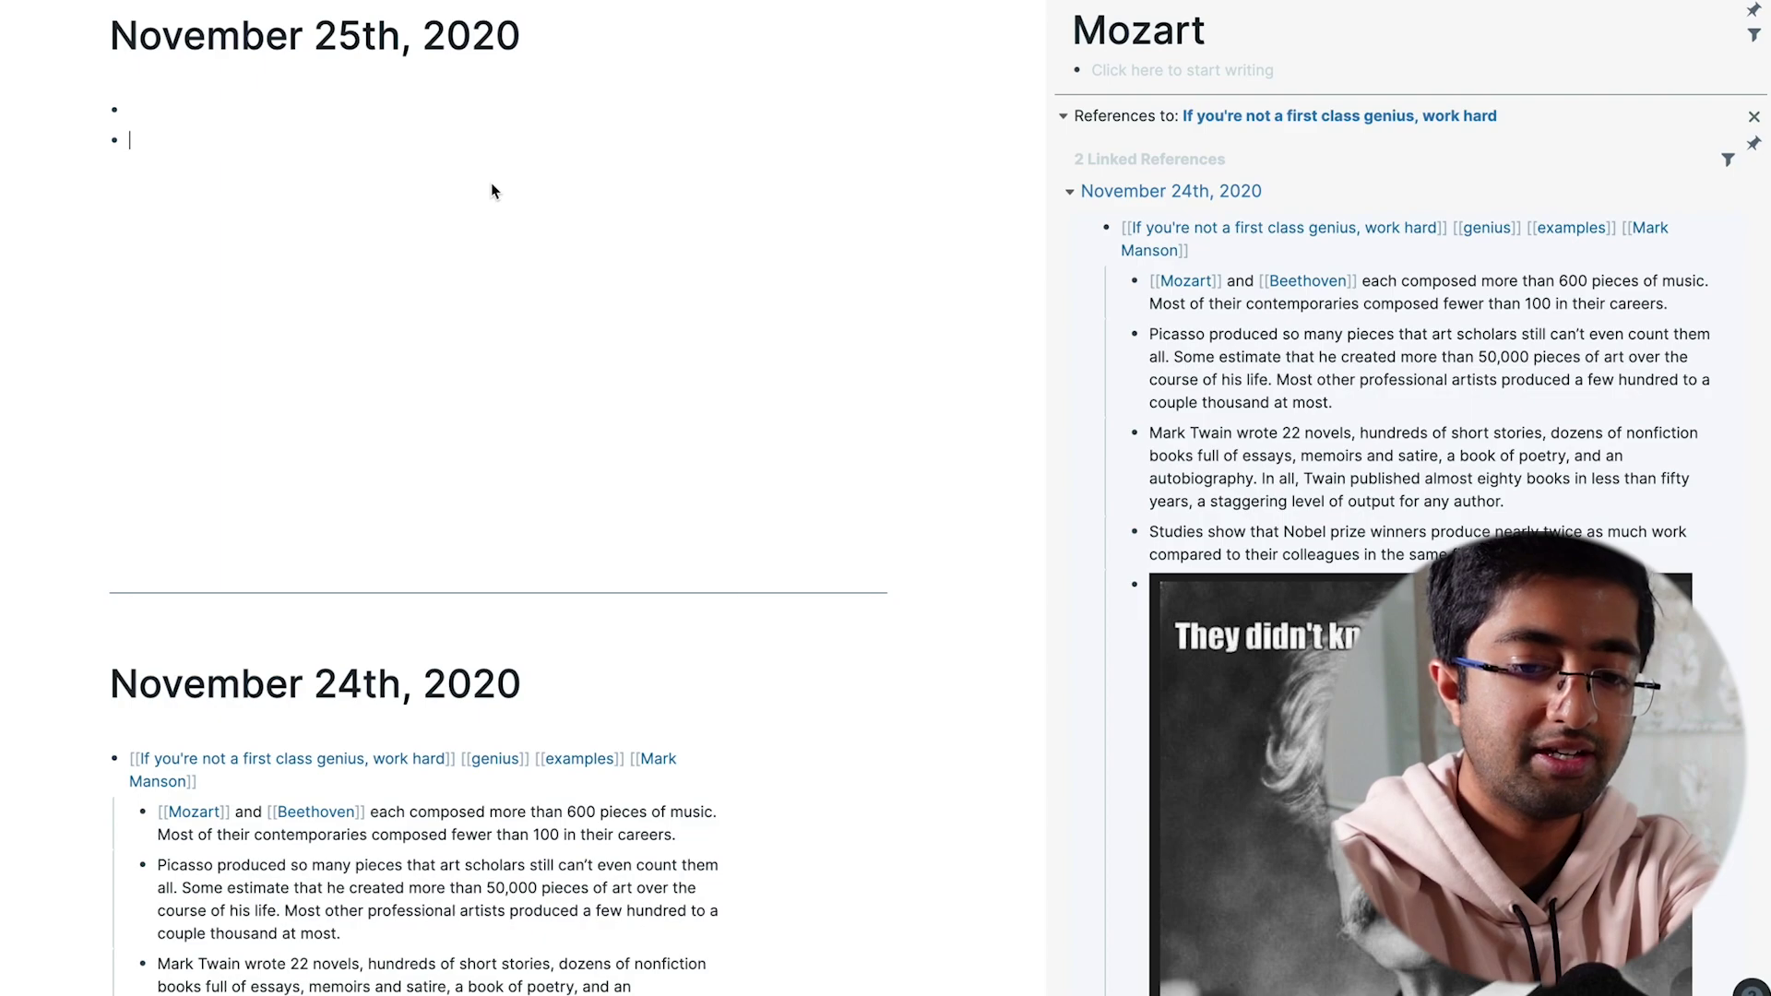
{"action": "type", "text": "[["}
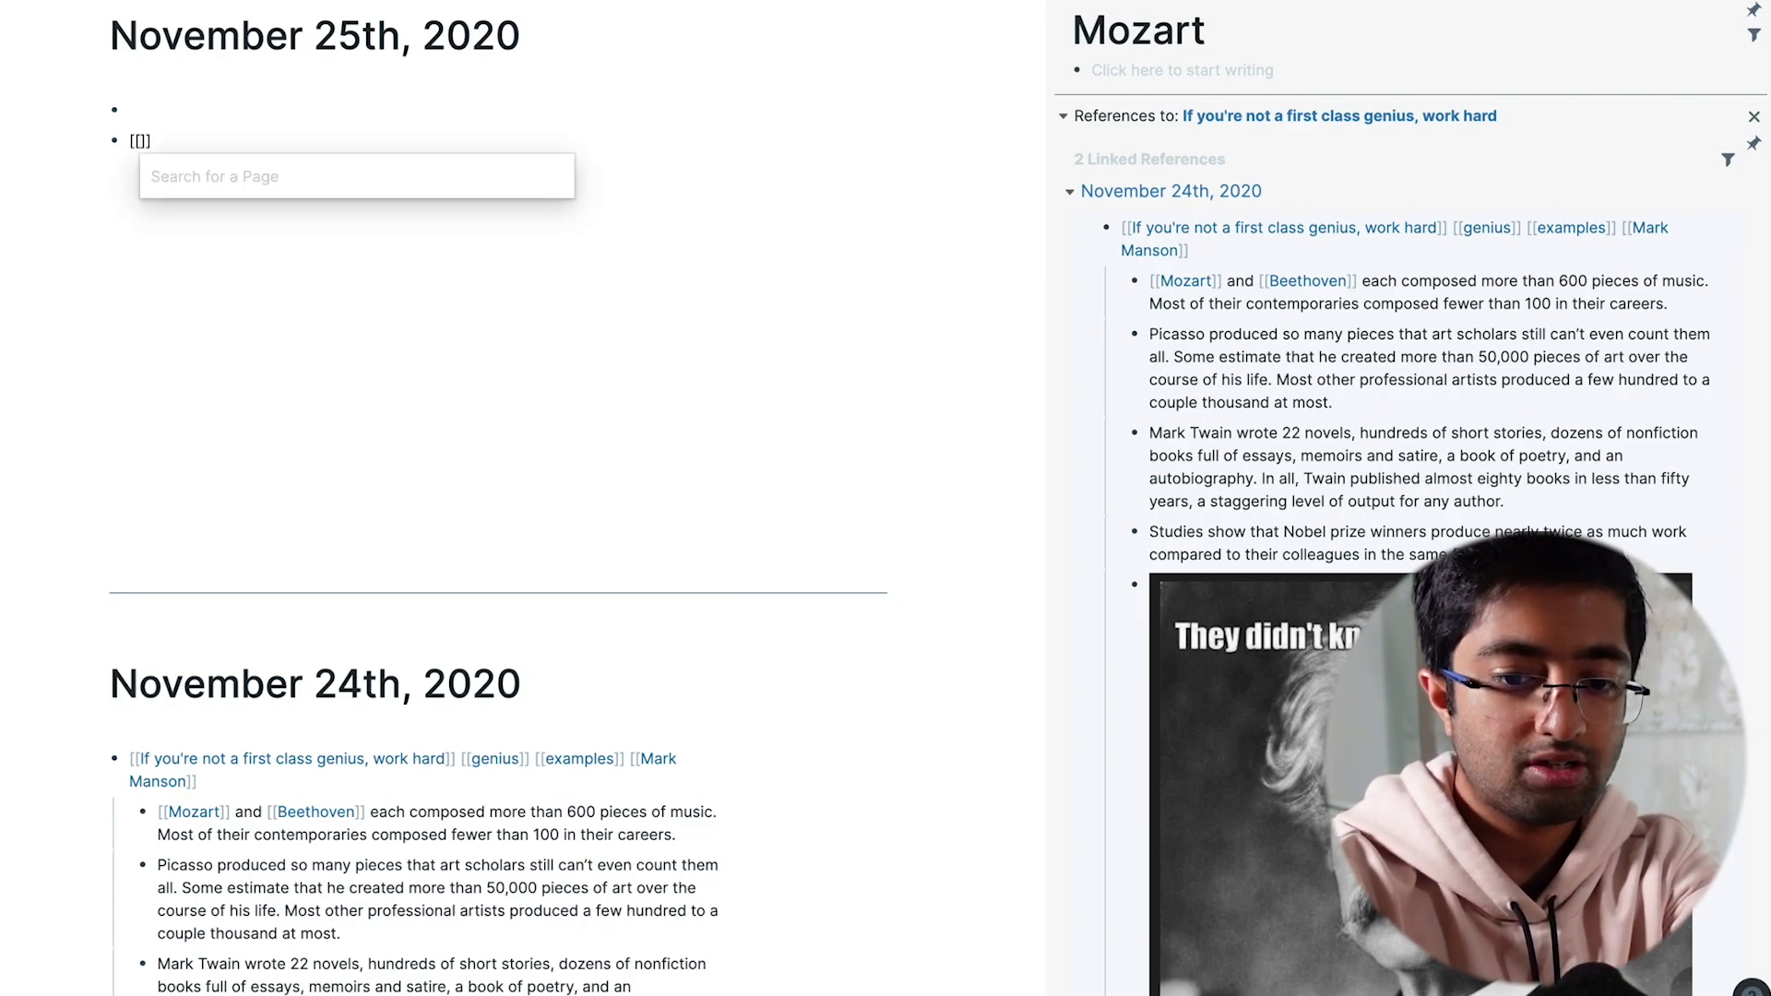
{"action": "type", "text": "creati"}
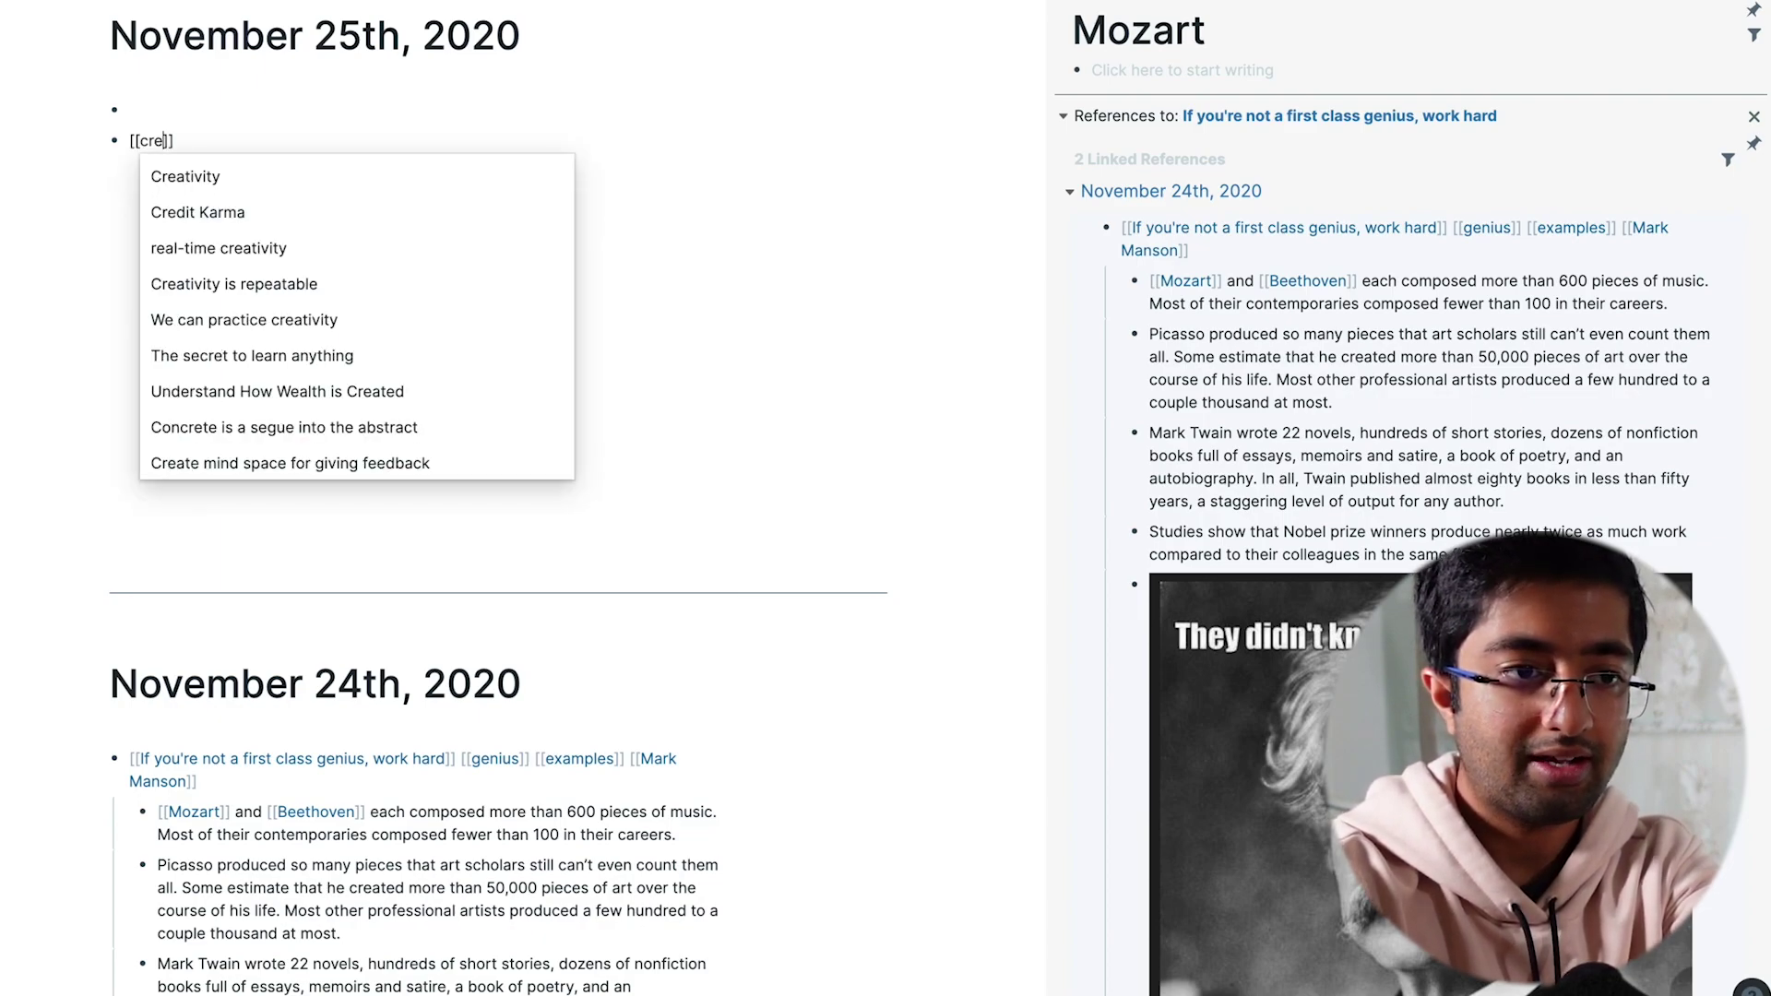
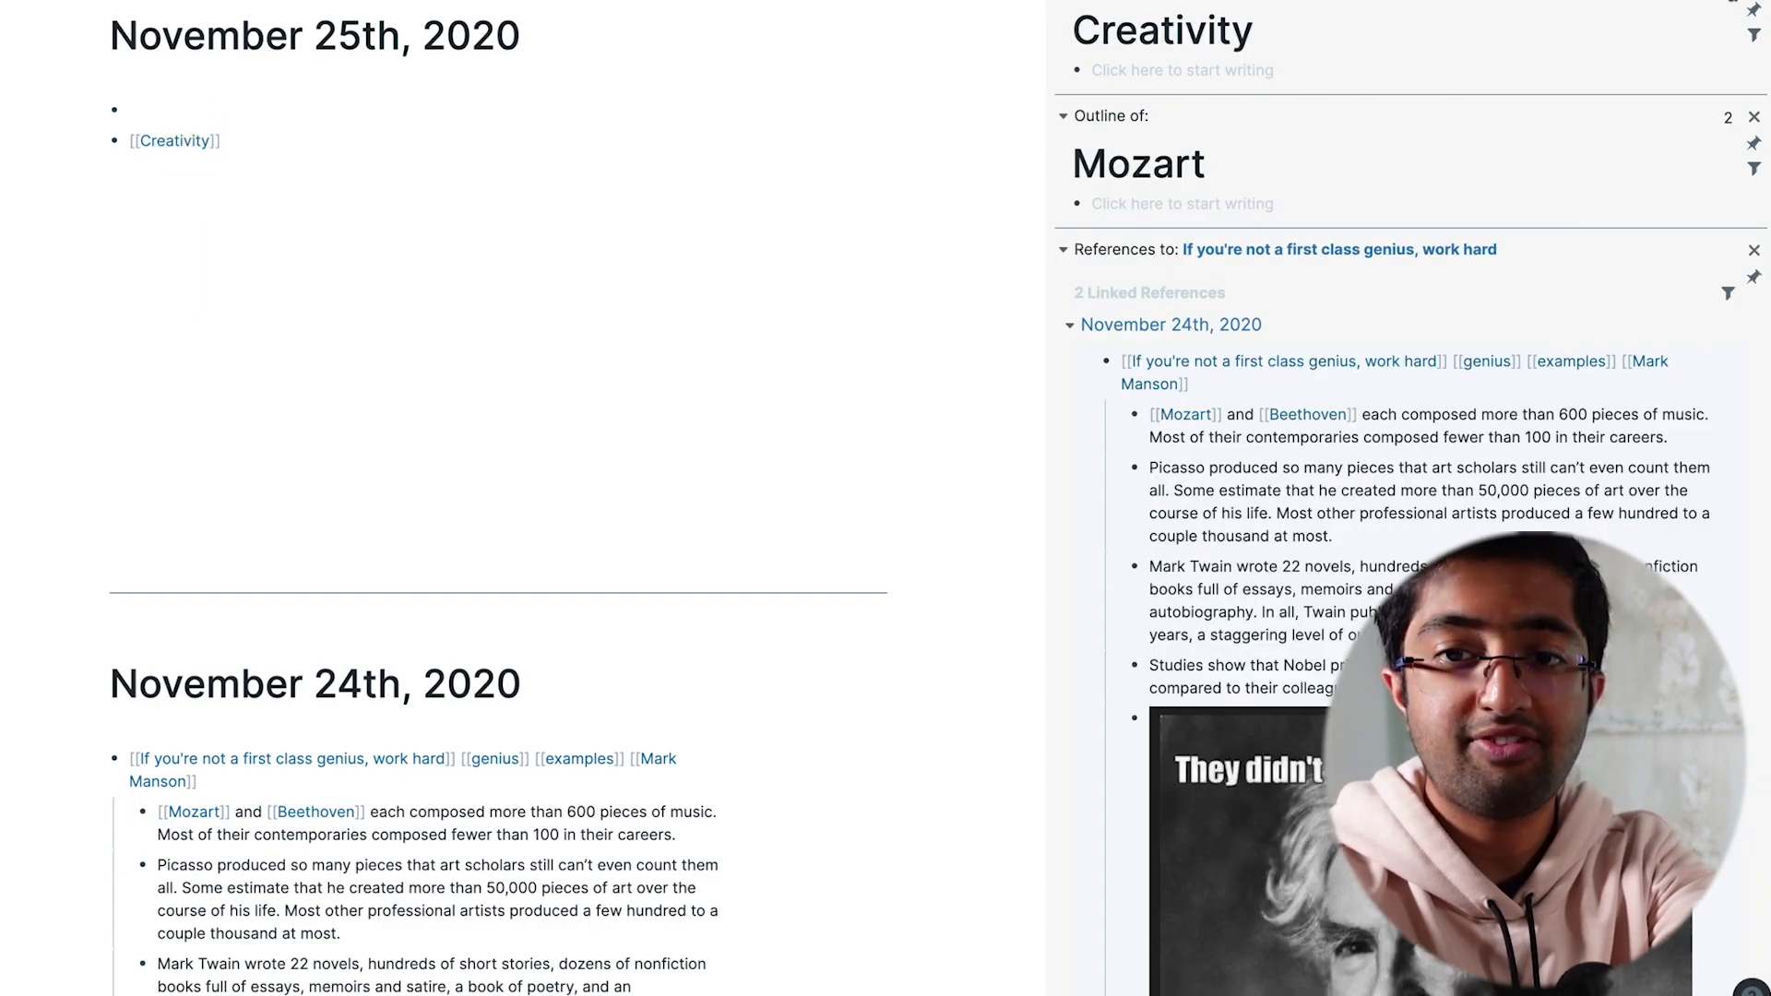
Show the Creativity page's linked references in the sidebar and expand the Pachelbel Rant block to view its embedded video
{"action": "left_click", "coordinate": [1730, 1]}
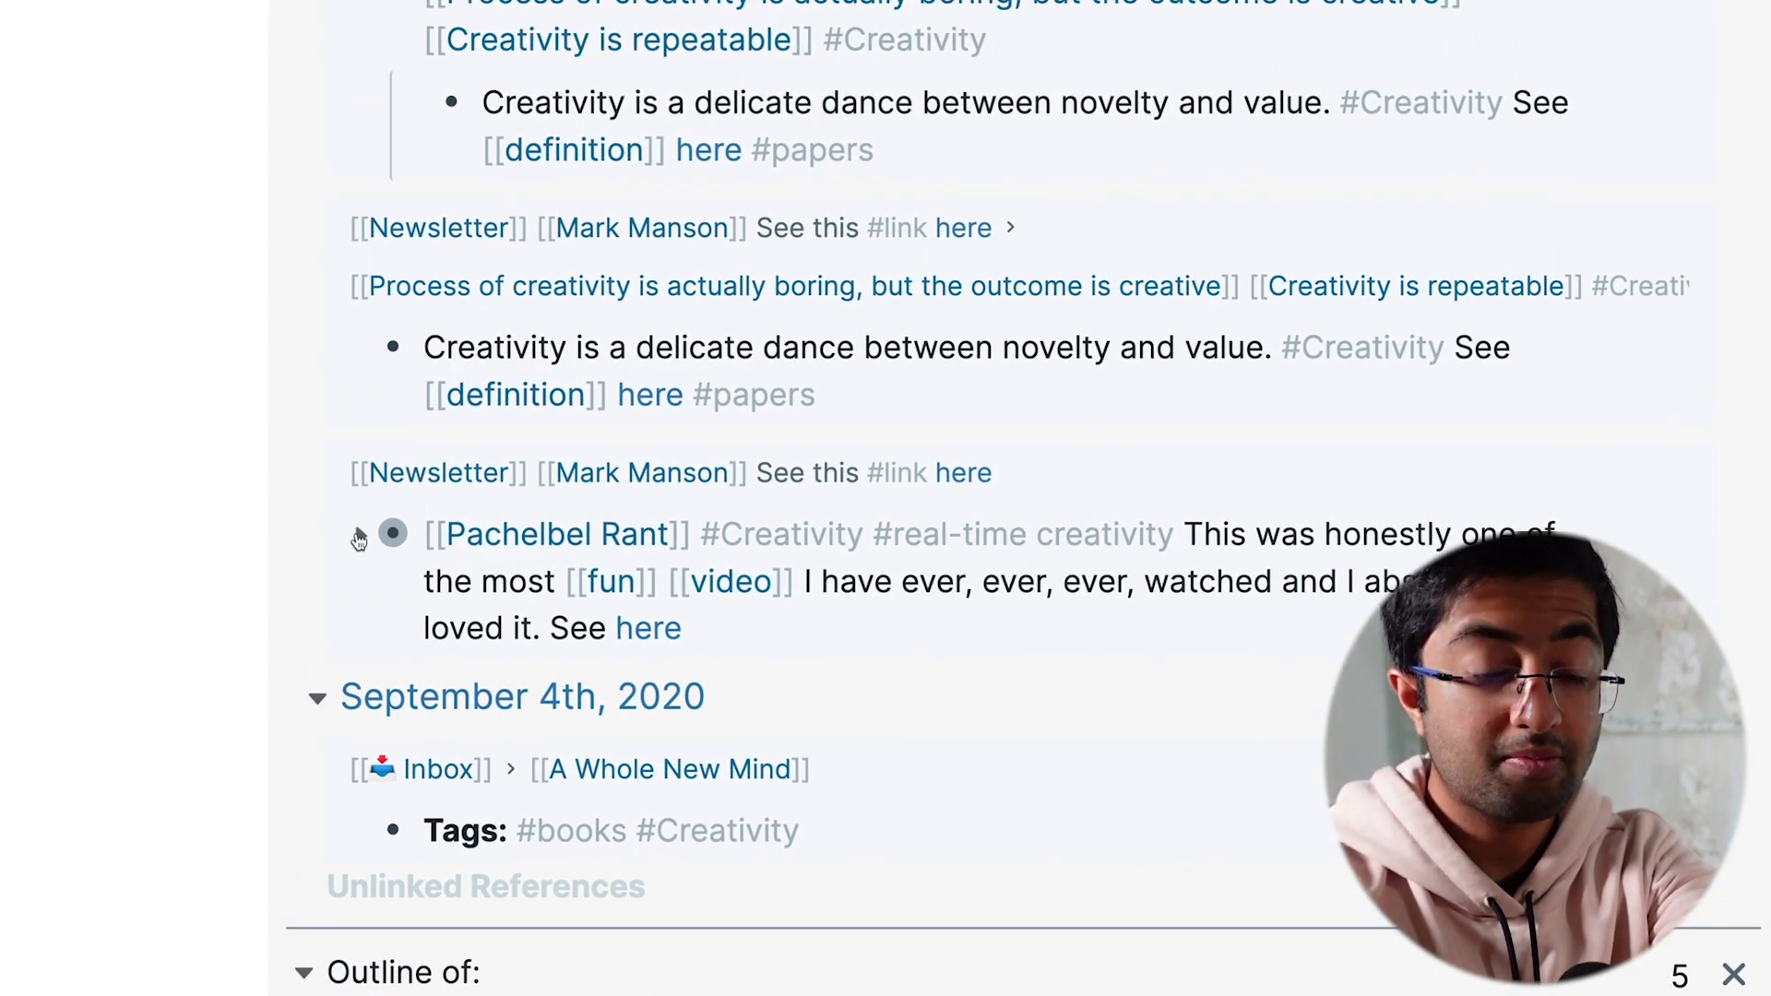
{"action": "left_click", "coordinate": [358, 538]}
{"action": "scroll", "coordinate": [595, 633], "scroll_direction": "down", "scroll_amount": 4}
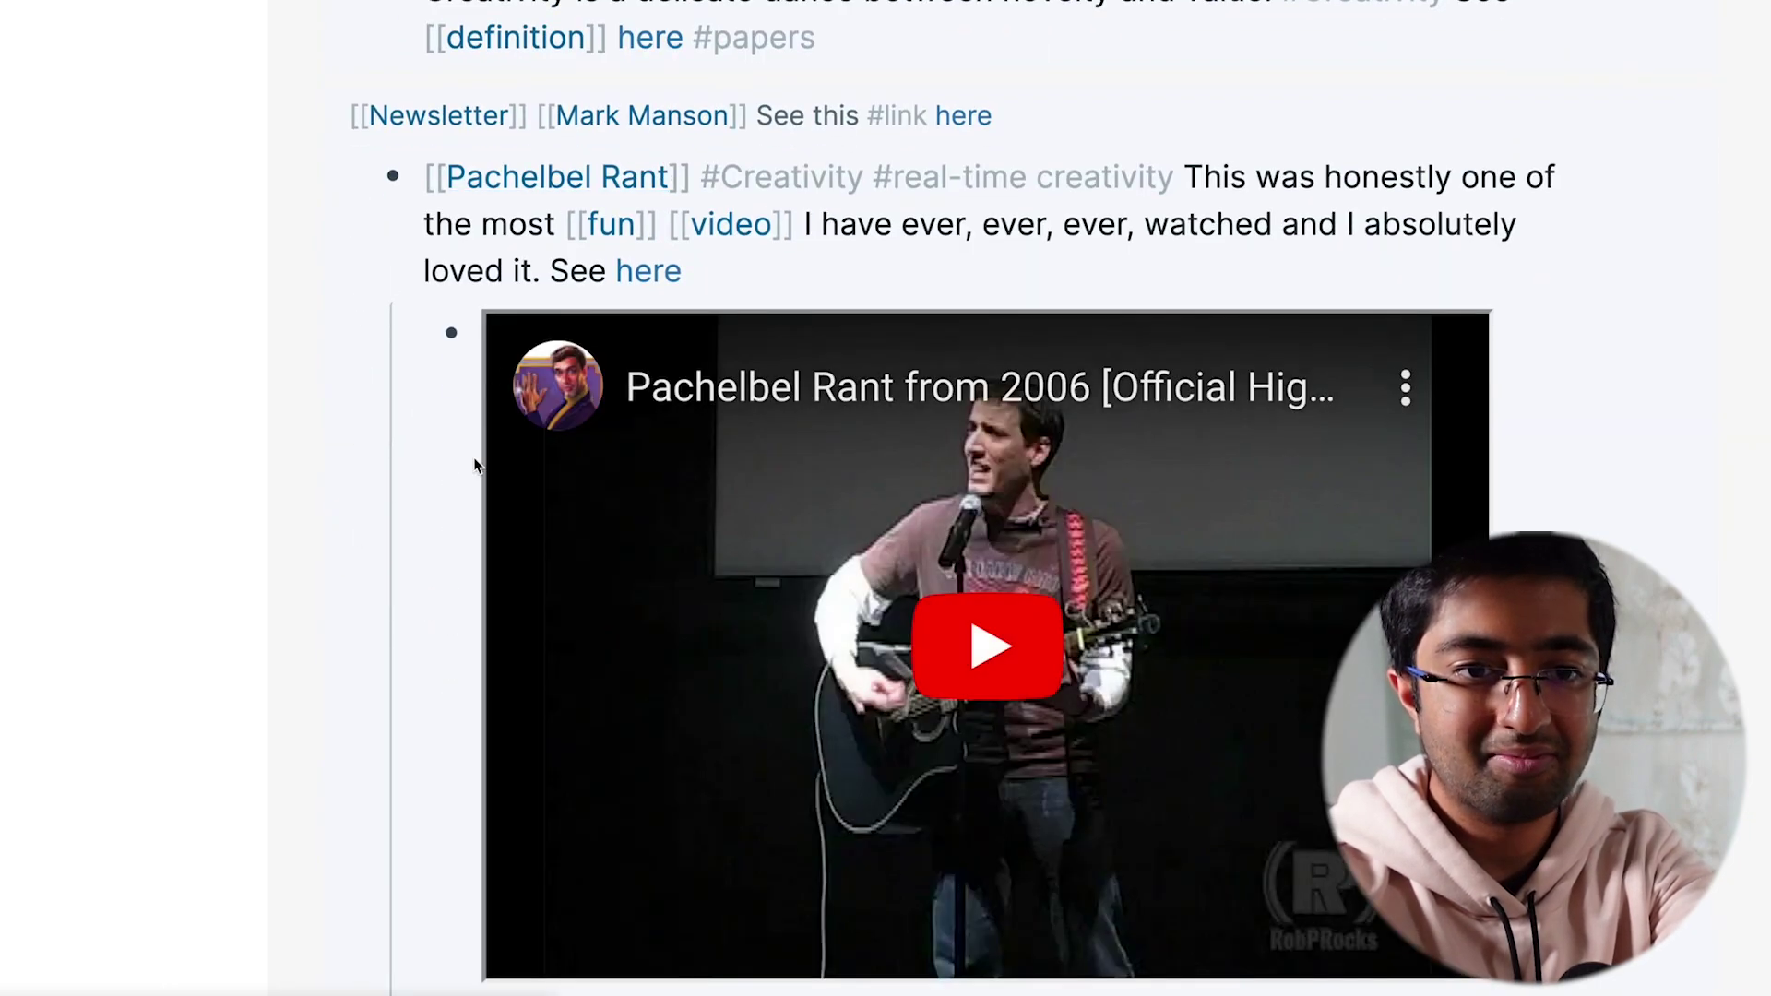
{"action": "scroll", "coordinate": [473, 462], "scroll_direction": "down", "scroll_amount": 1}
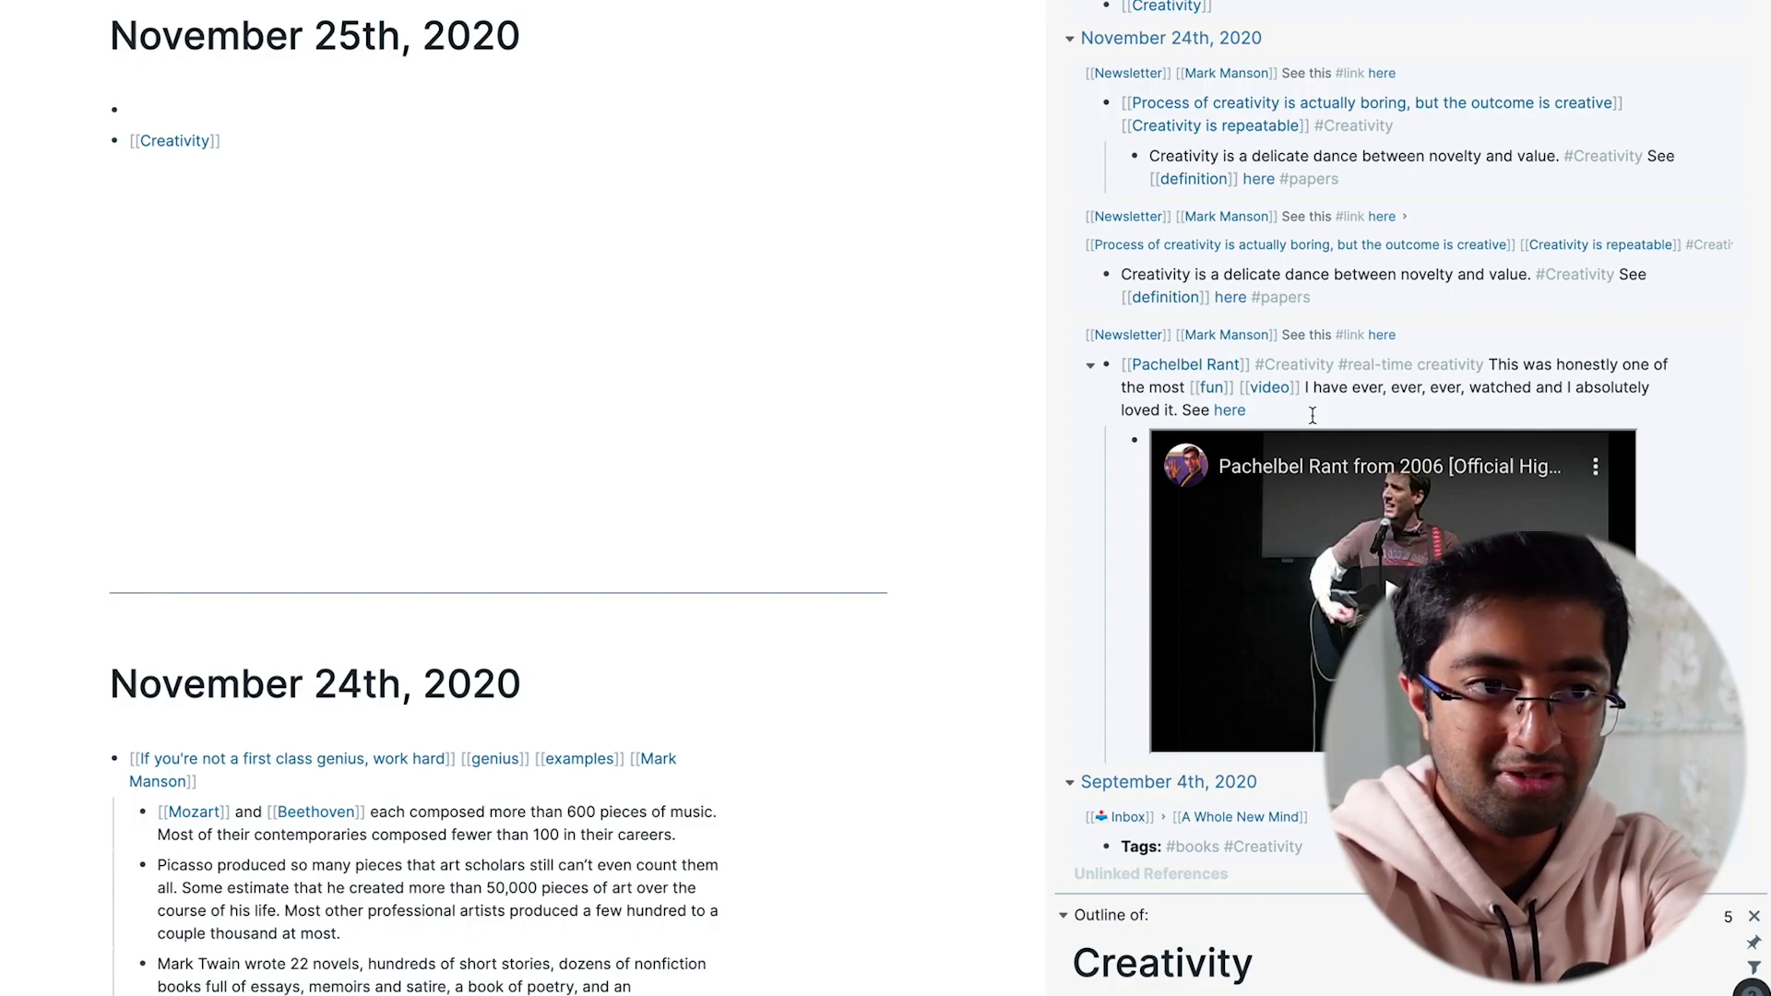
Delete the [[Creativity]] bullet from the November 25th, 2020 page
{"action": "left_click", "coordinate": [288, 137]}
{"action": "key", "text": "super+BackSpace"}
{"action": "key", "text": "BackSpace"}
{"action": "mouse_move", "coordinate": [3, 26]}
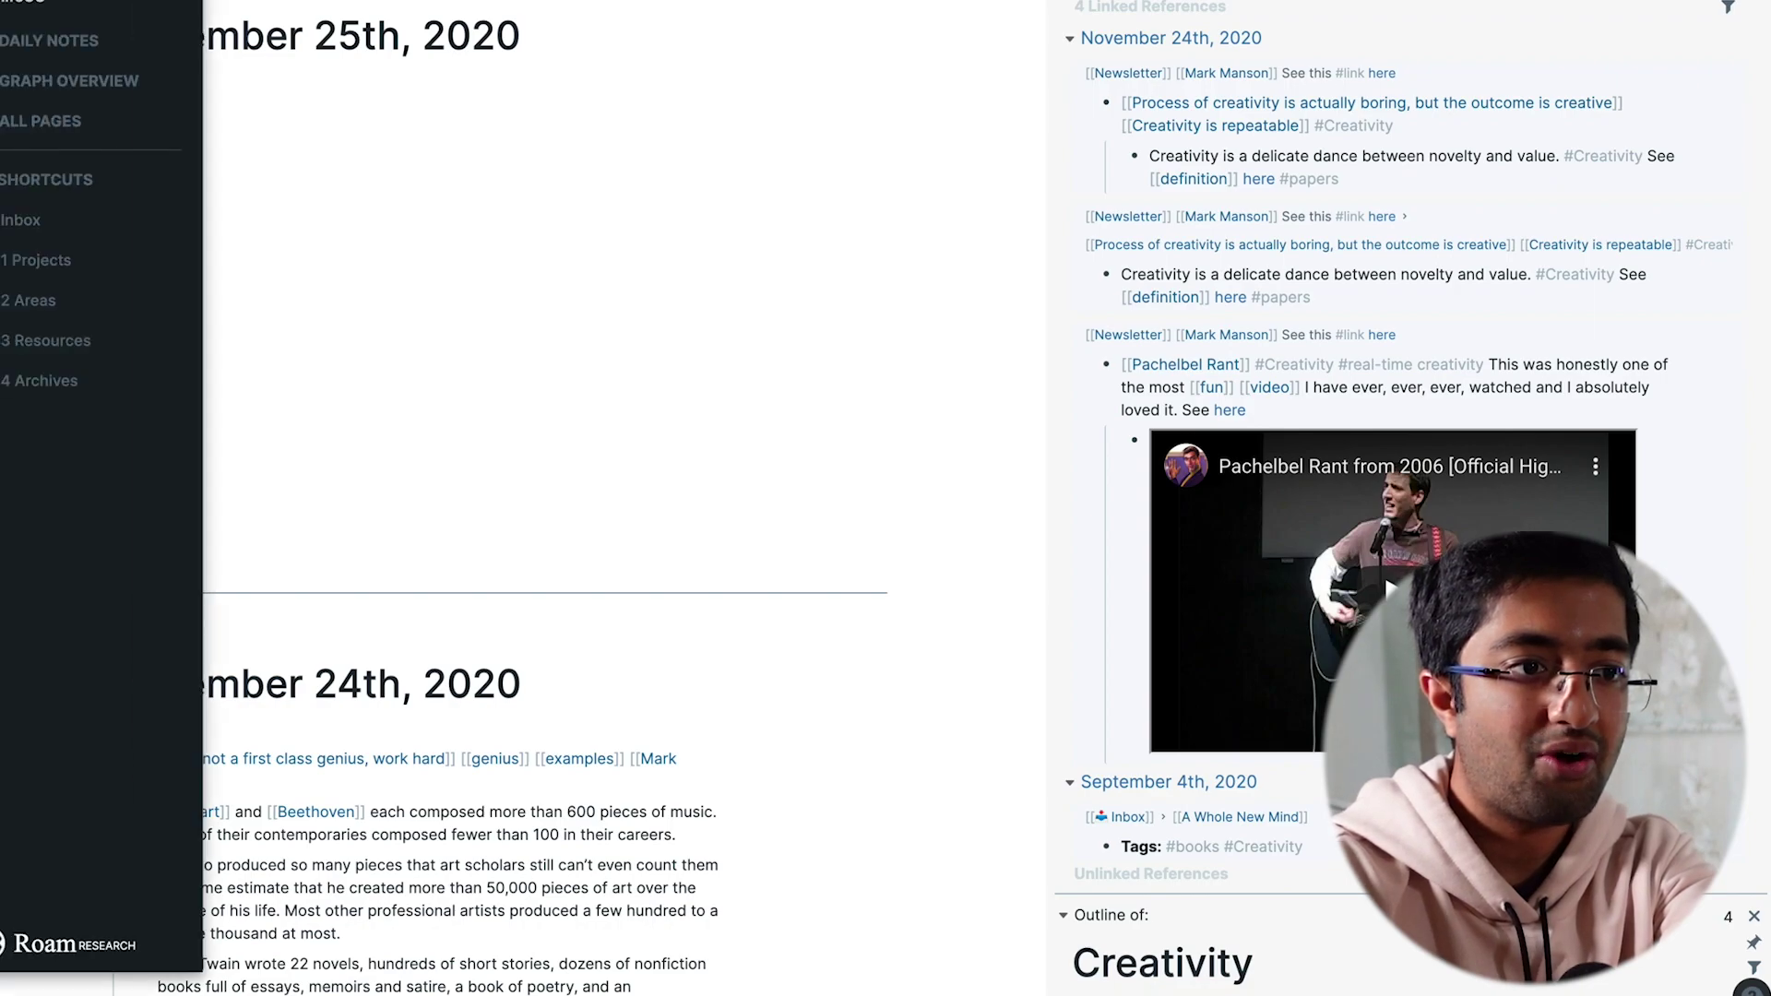
{"action": "left_click", "coordinate": [795, 2]}
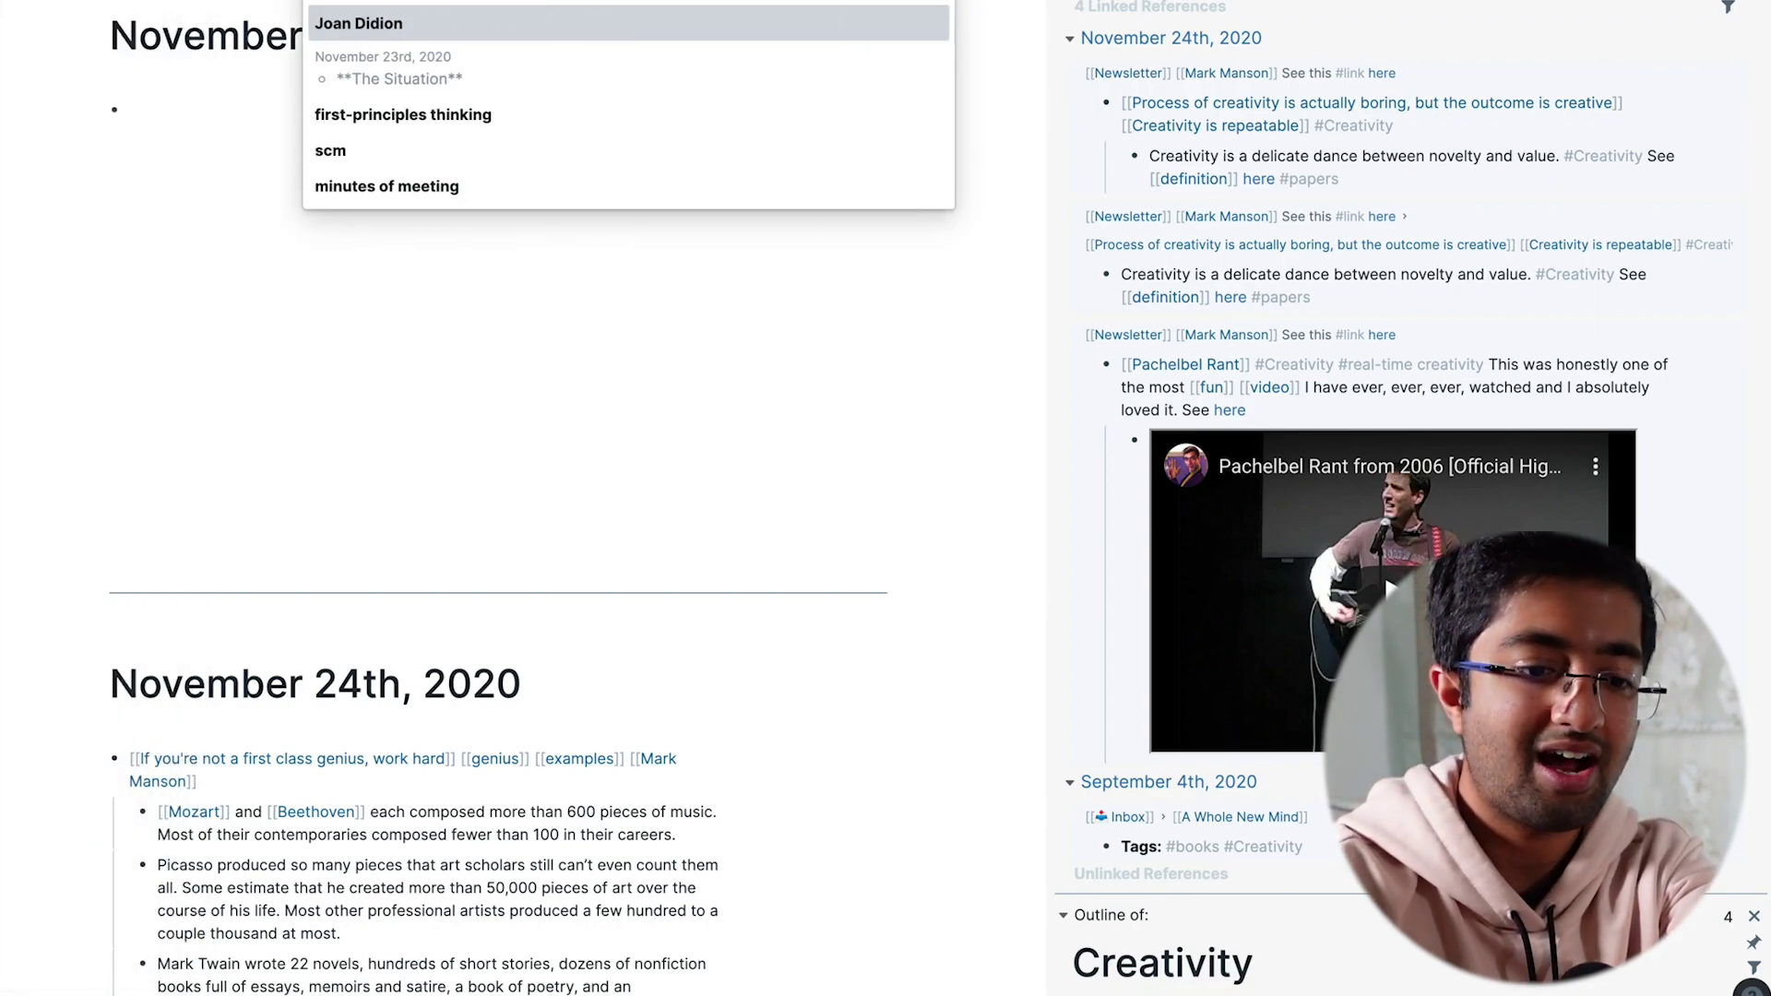
{"action": "left_click", "coordinate": [174, 236]}
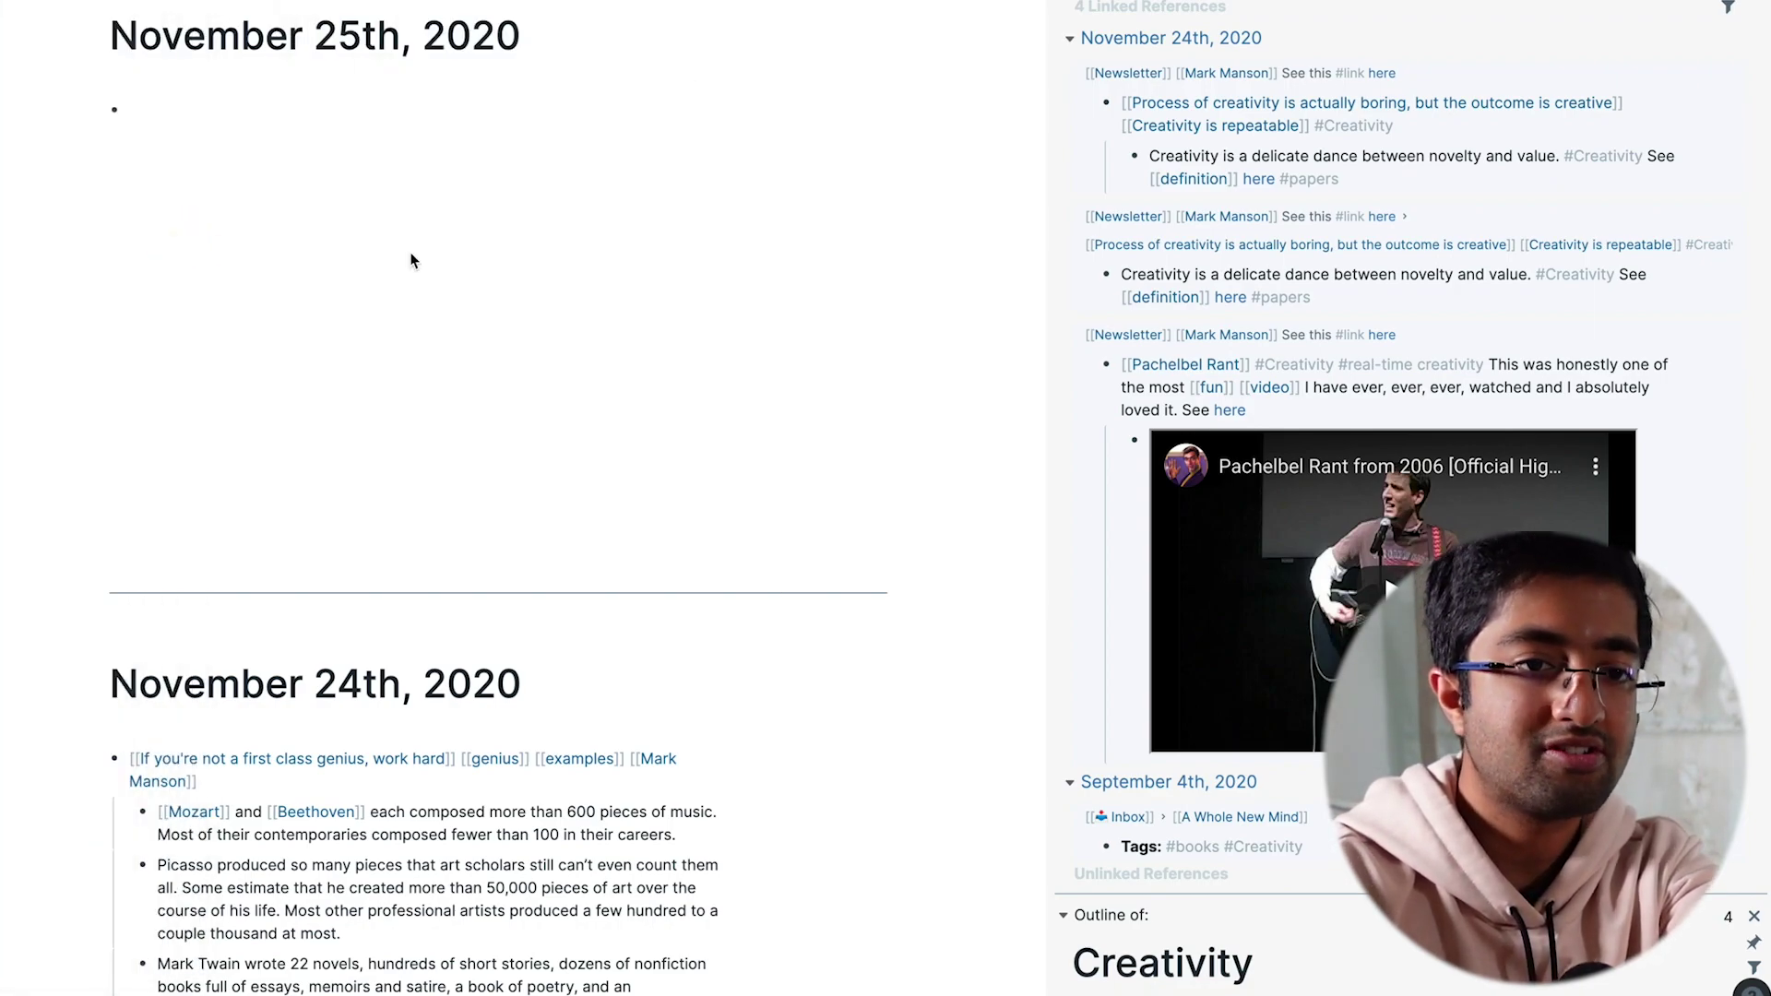
{"action": "scroll", "coordinate": [426, 295], "scroll_direction": "down", "scroll_amount": 5}
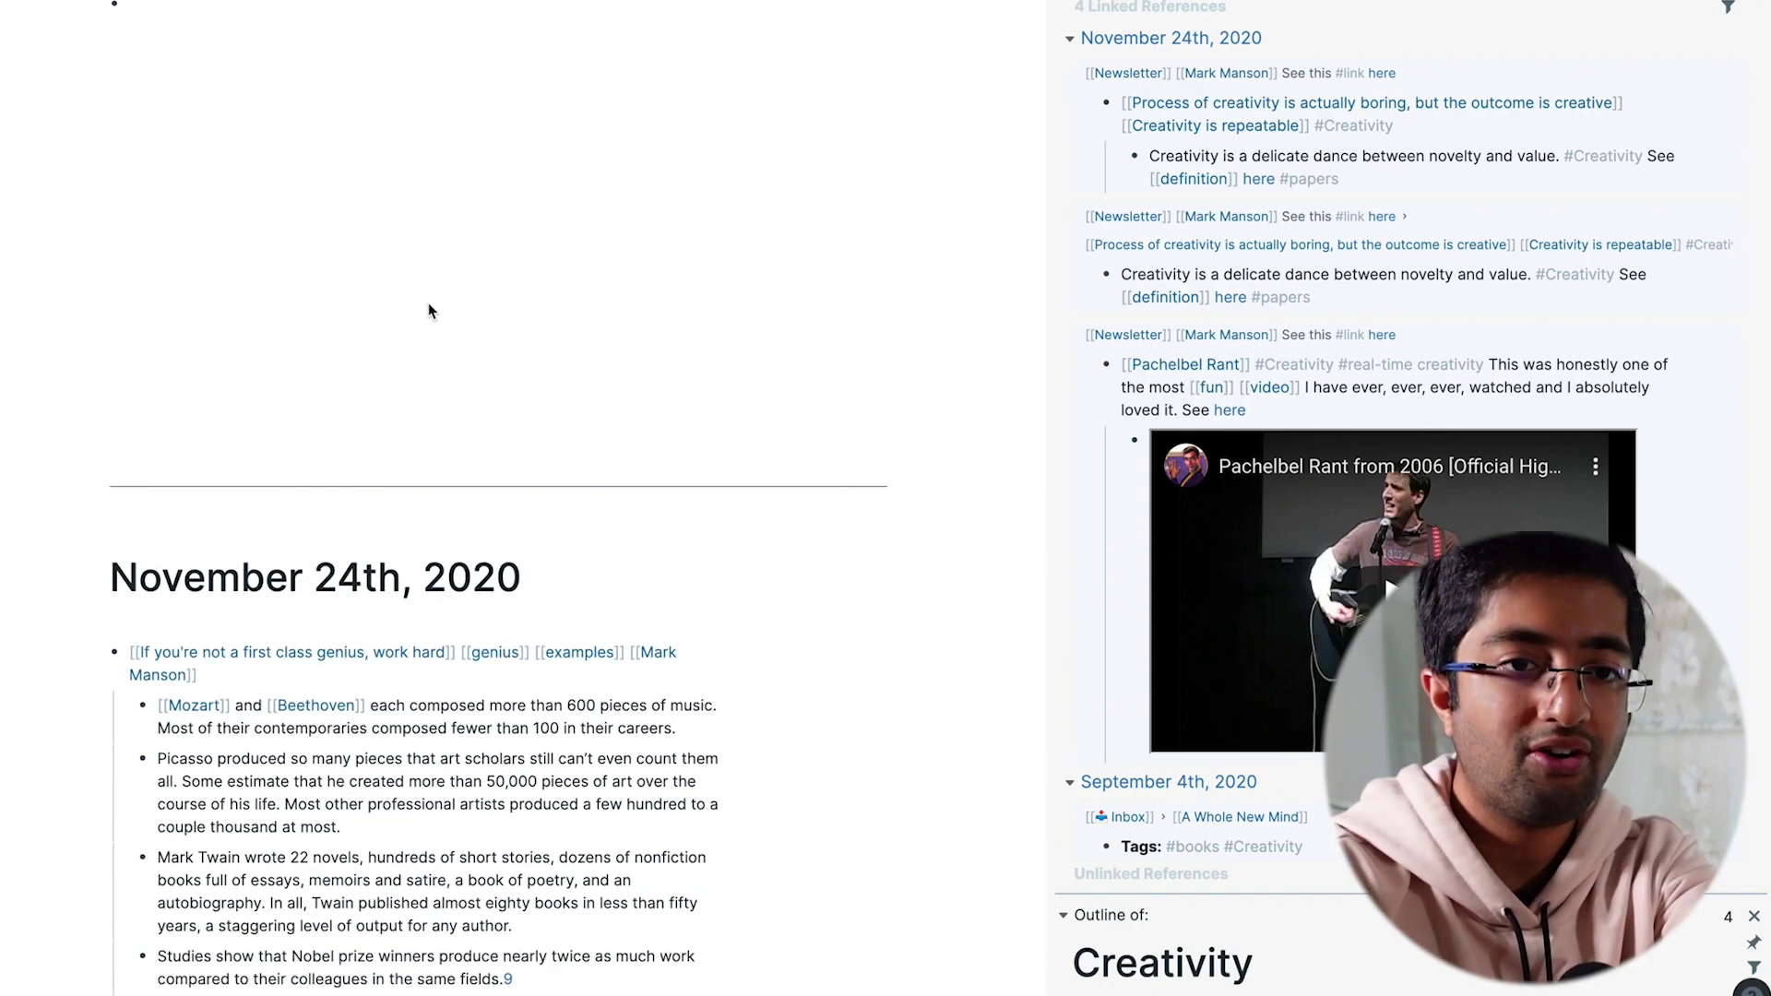
{"action": "scroll", "coordinate": [428, 310], "scroll_direction": "down", "scroll_amount": 2}
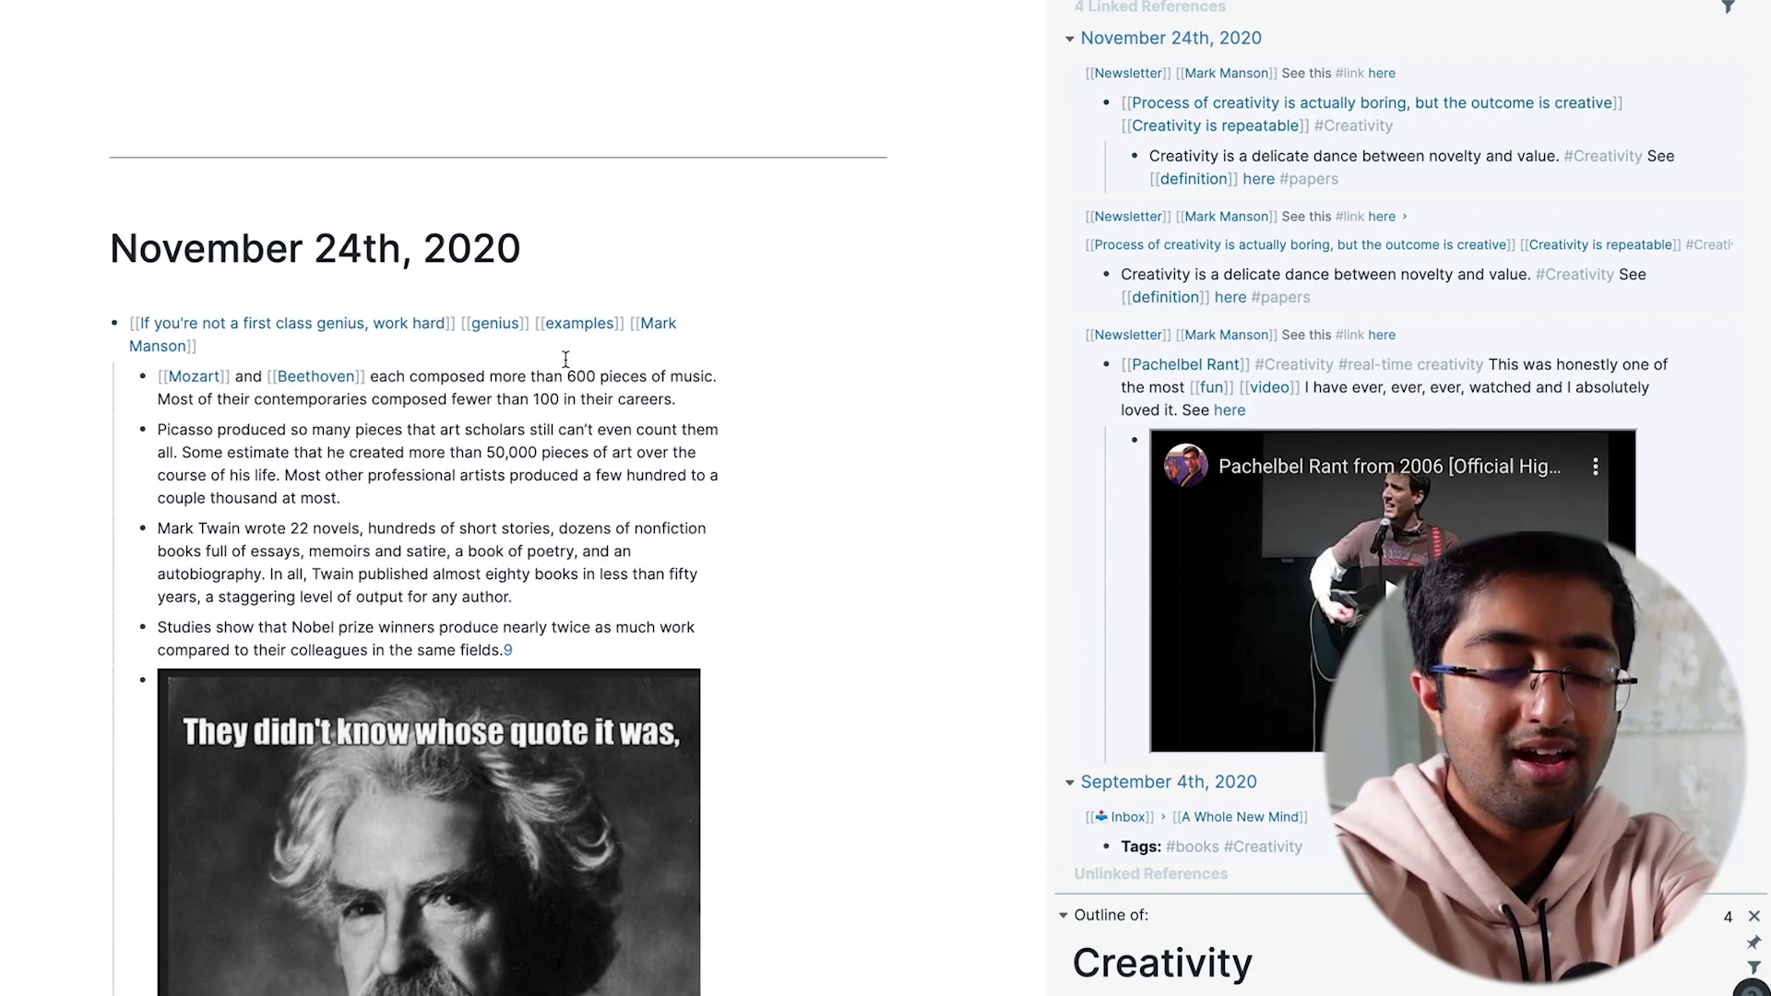
{"action": "scroll", "coordinate": [566, 359], "scroll_direction": "down", "scroll_amount": 2}
{"action": "scroll", "coordinate": [566, 360], "scroll_direction": "down", "scroll_amount": 4}
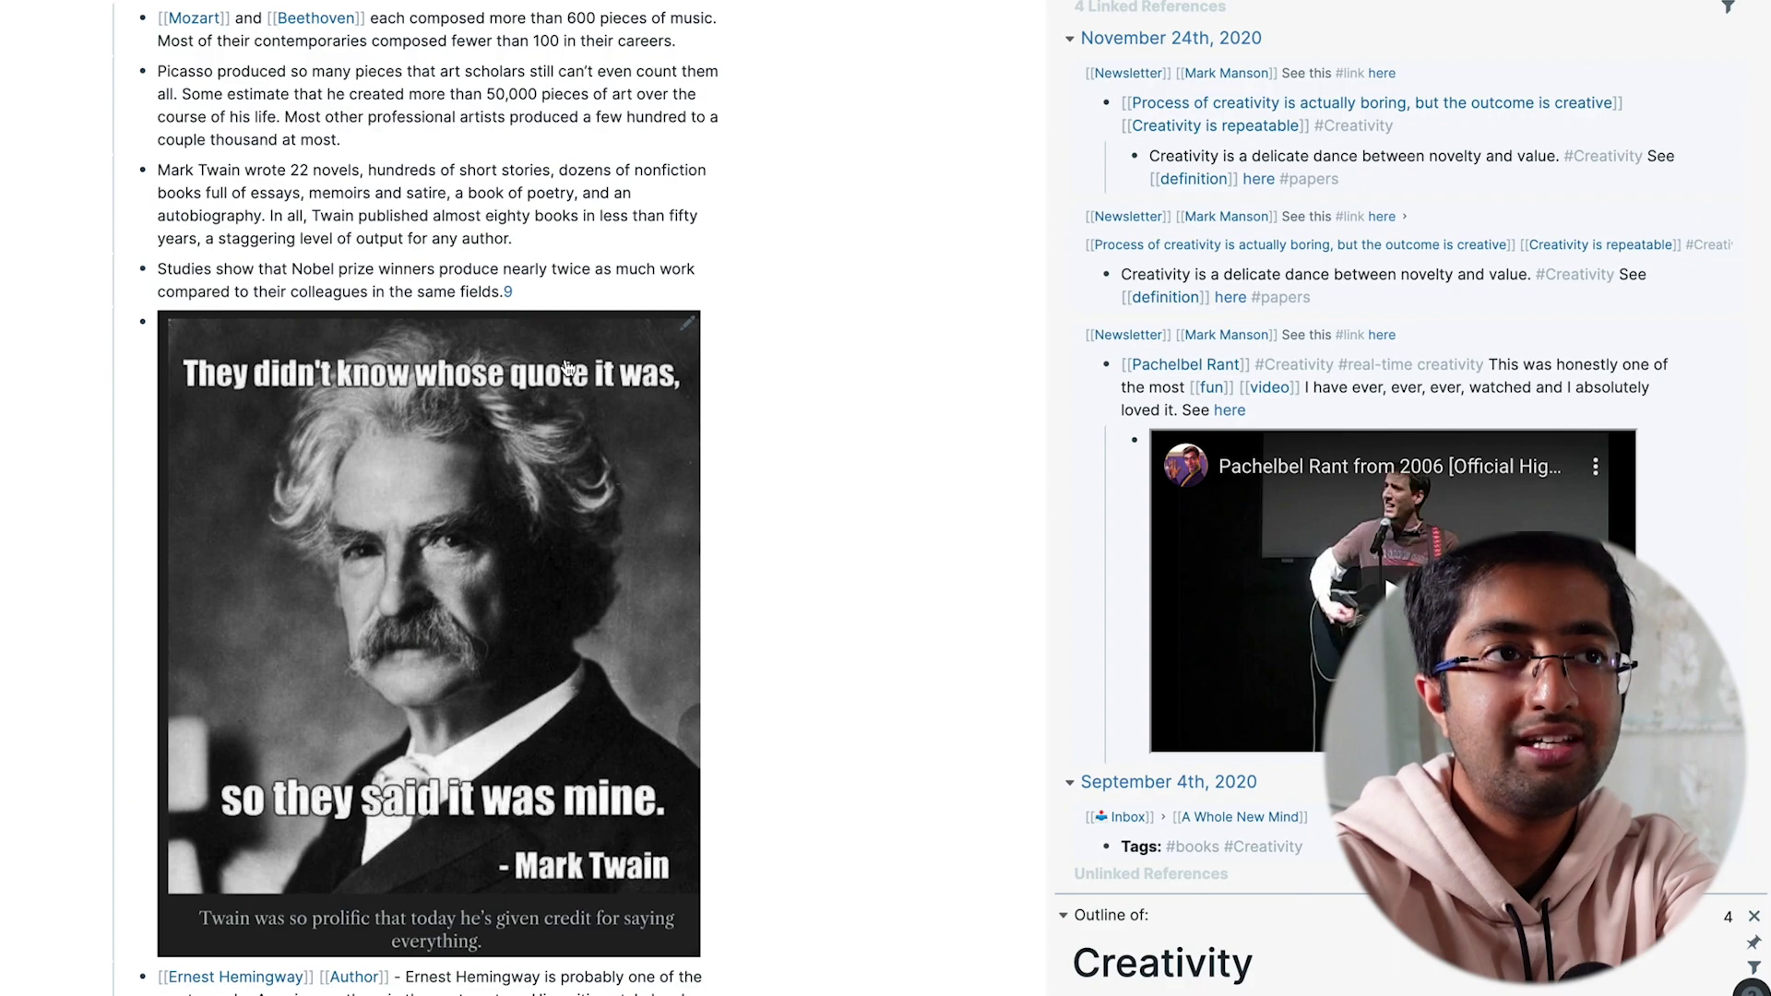
{"action": "scroll", "coordinate": [679, 185], "scroll_direction": "up", "scroll_amount": 15}
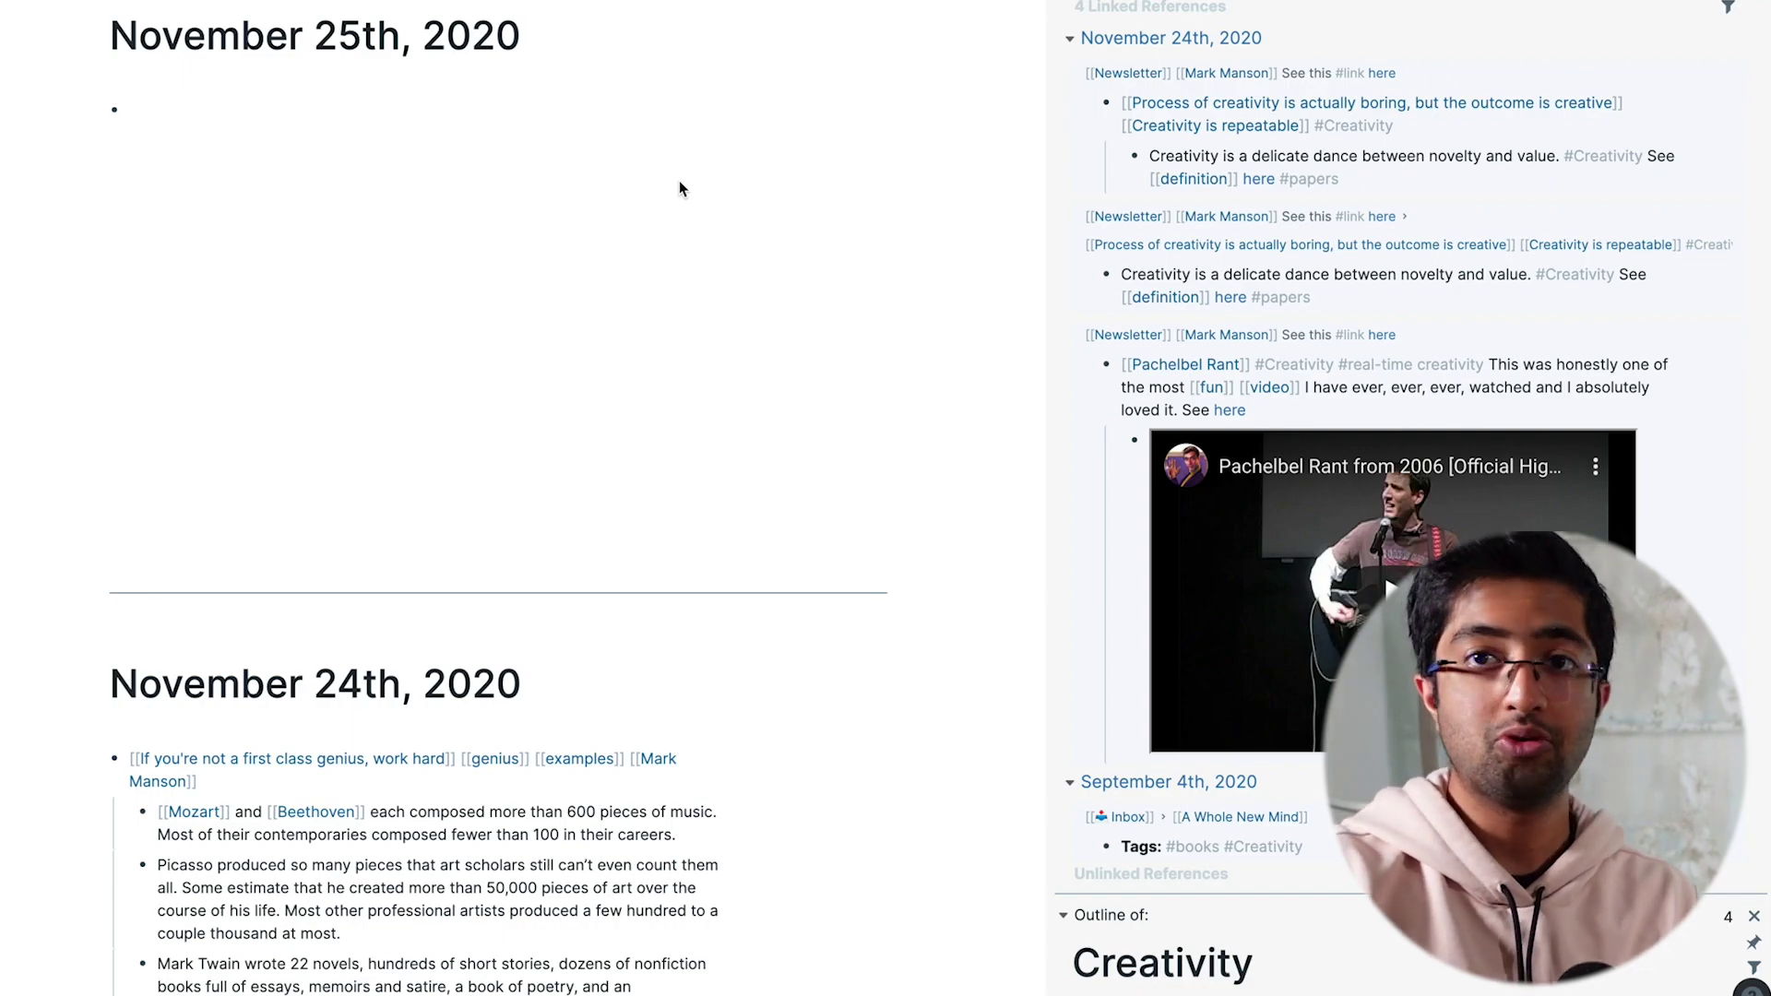
Search the graph for Reference and open the Reference page in the main view
{"action": "key", "text": "ctrl+u"}
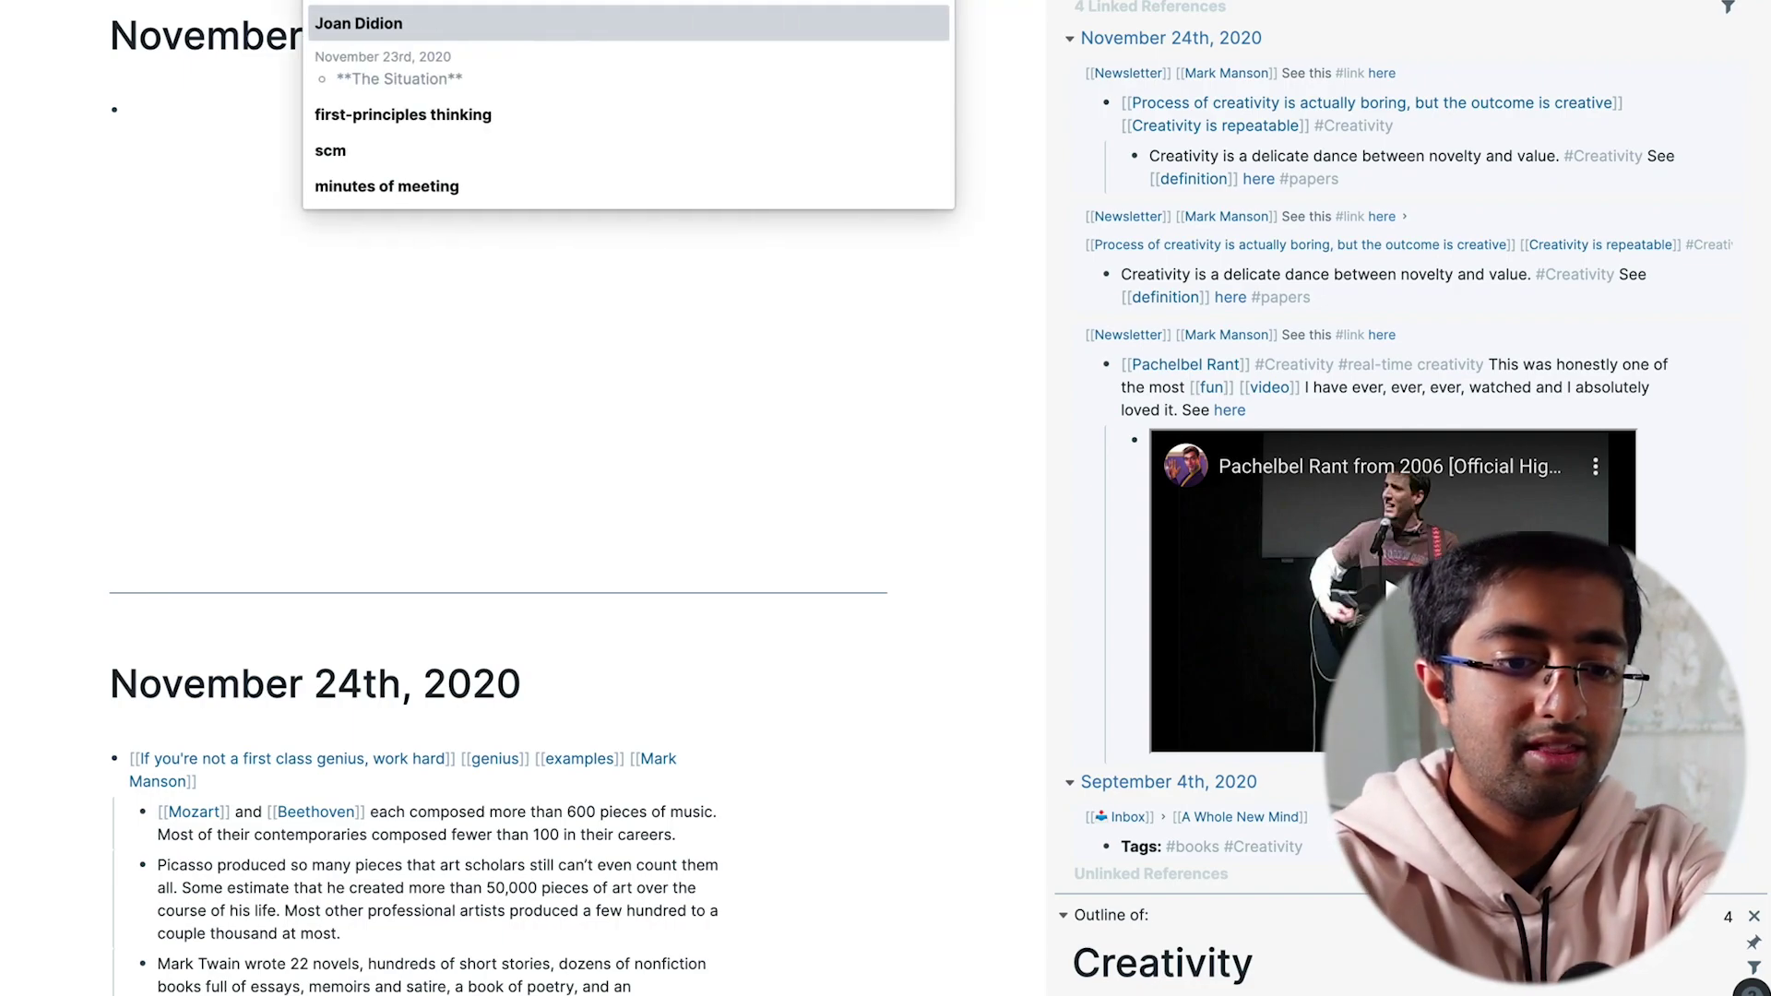
{"action": "type", "text": "Referen"}
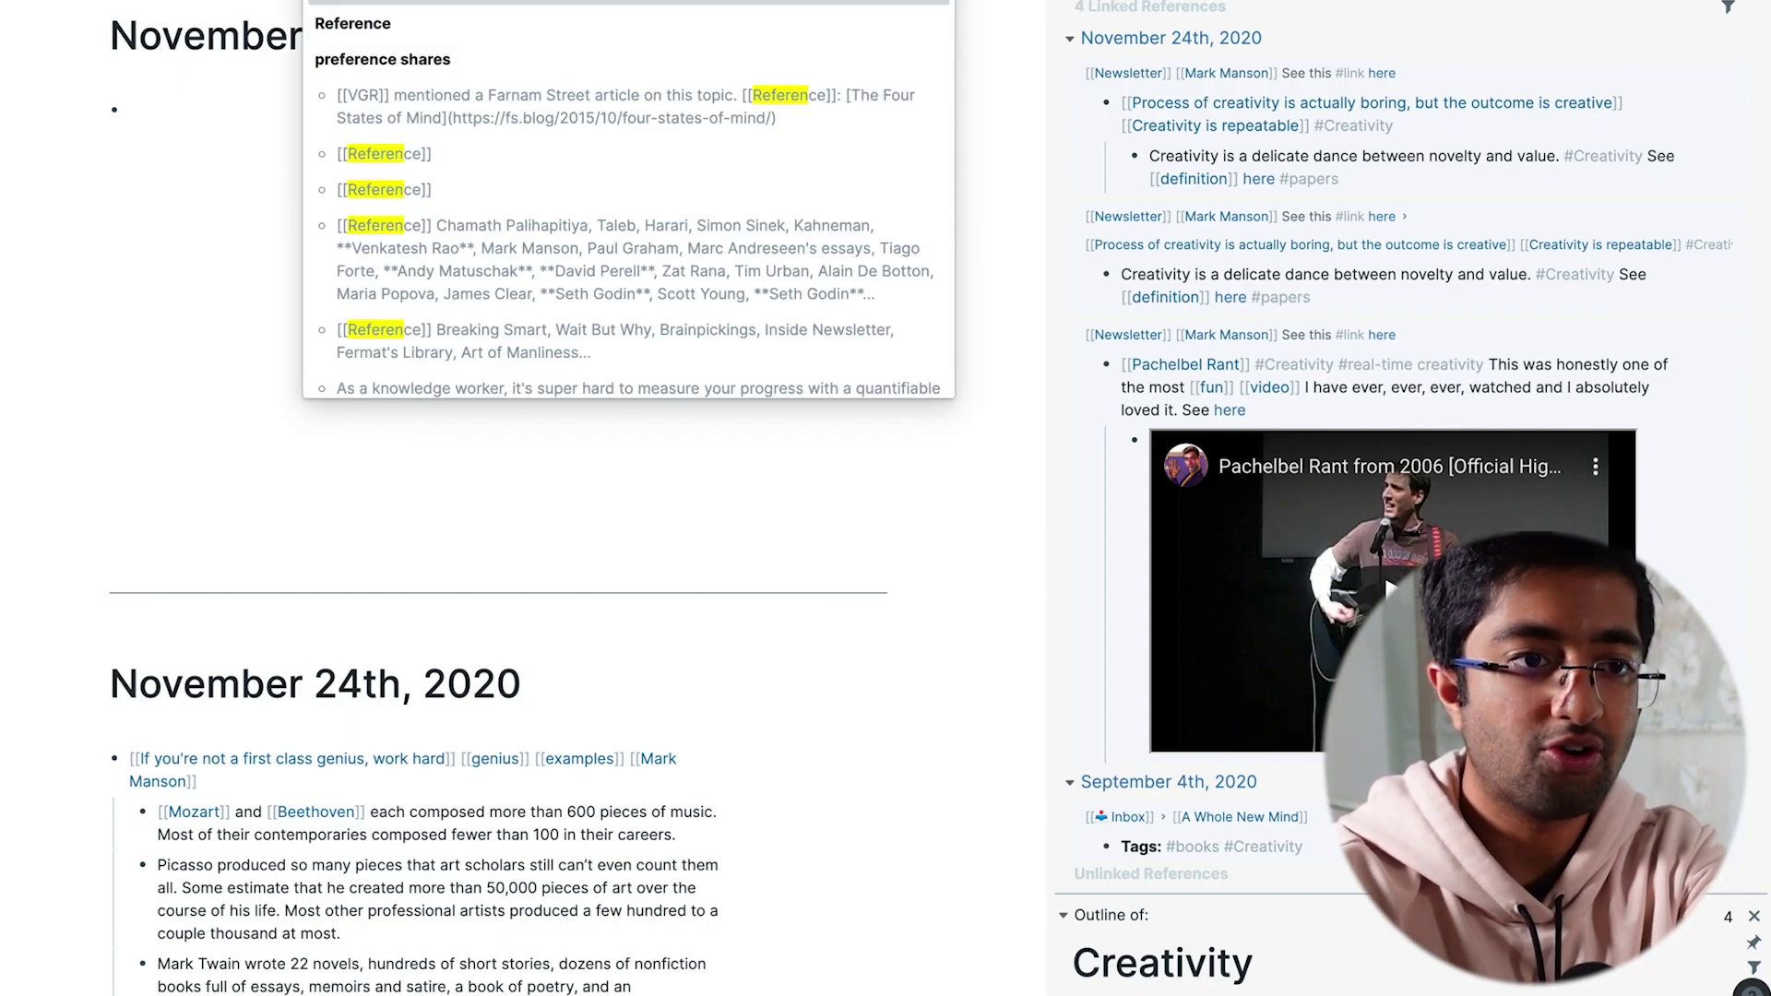
{"action": "type", "text": "c"}
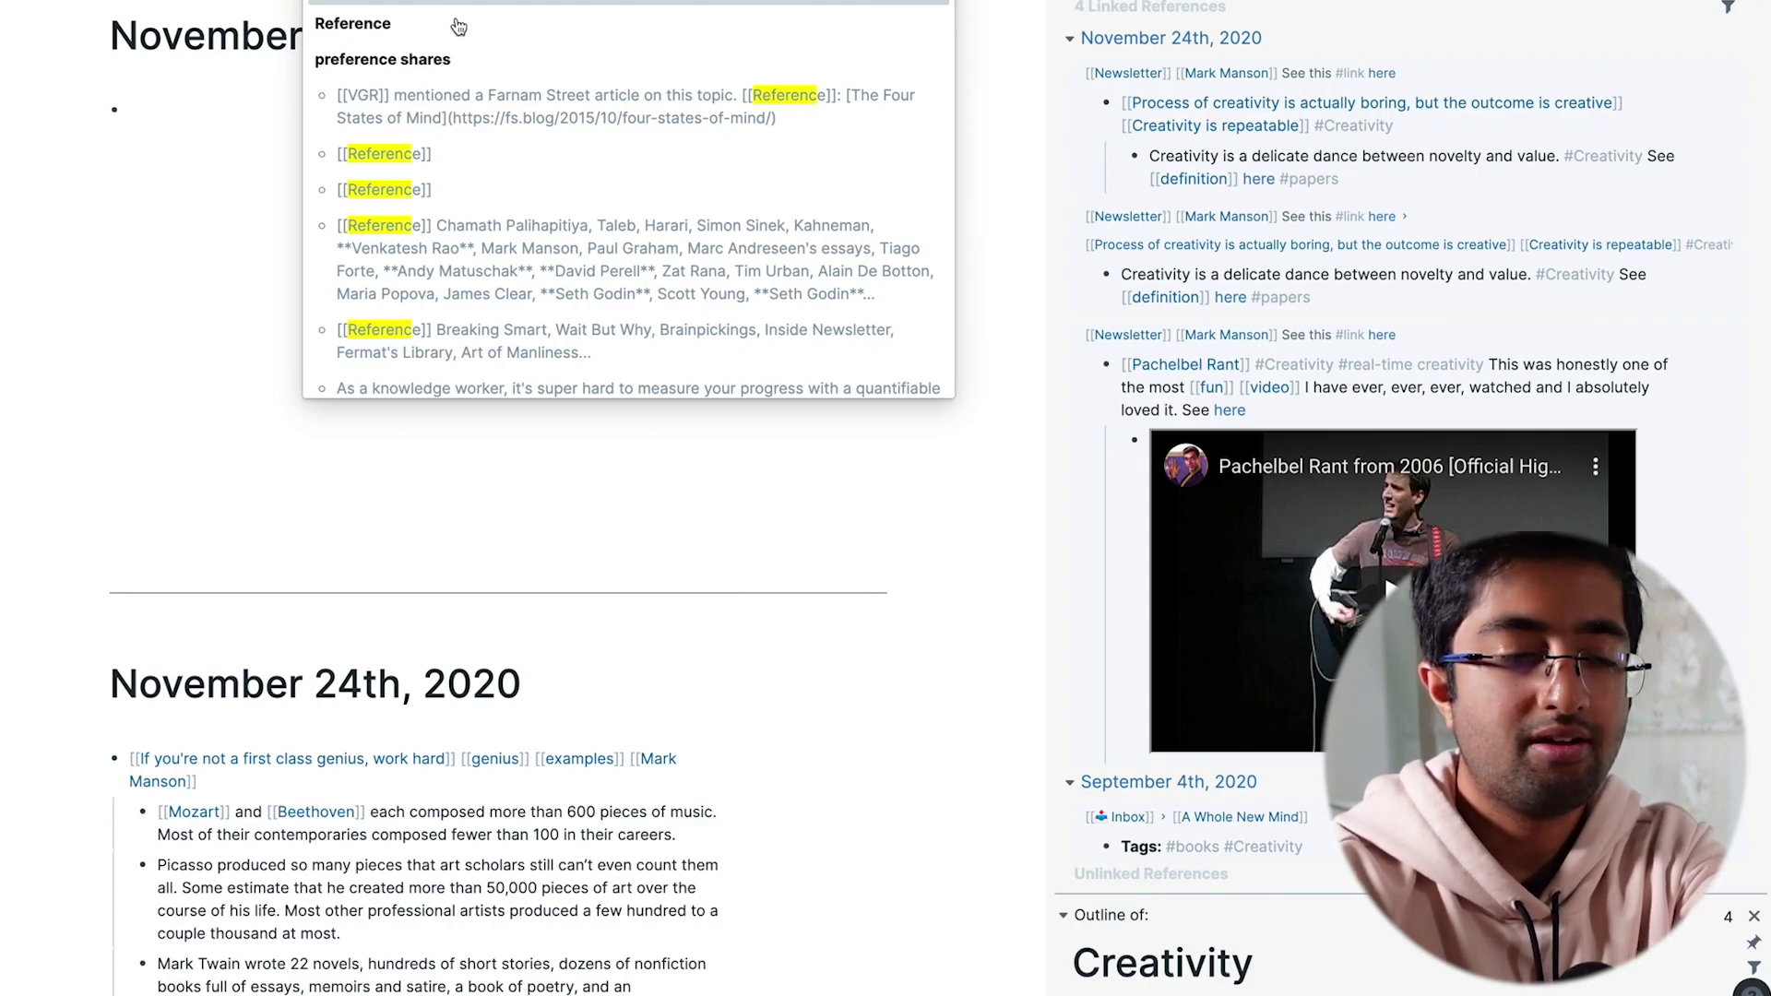
{"action": "left_click", "coordinate": [385, 23]}
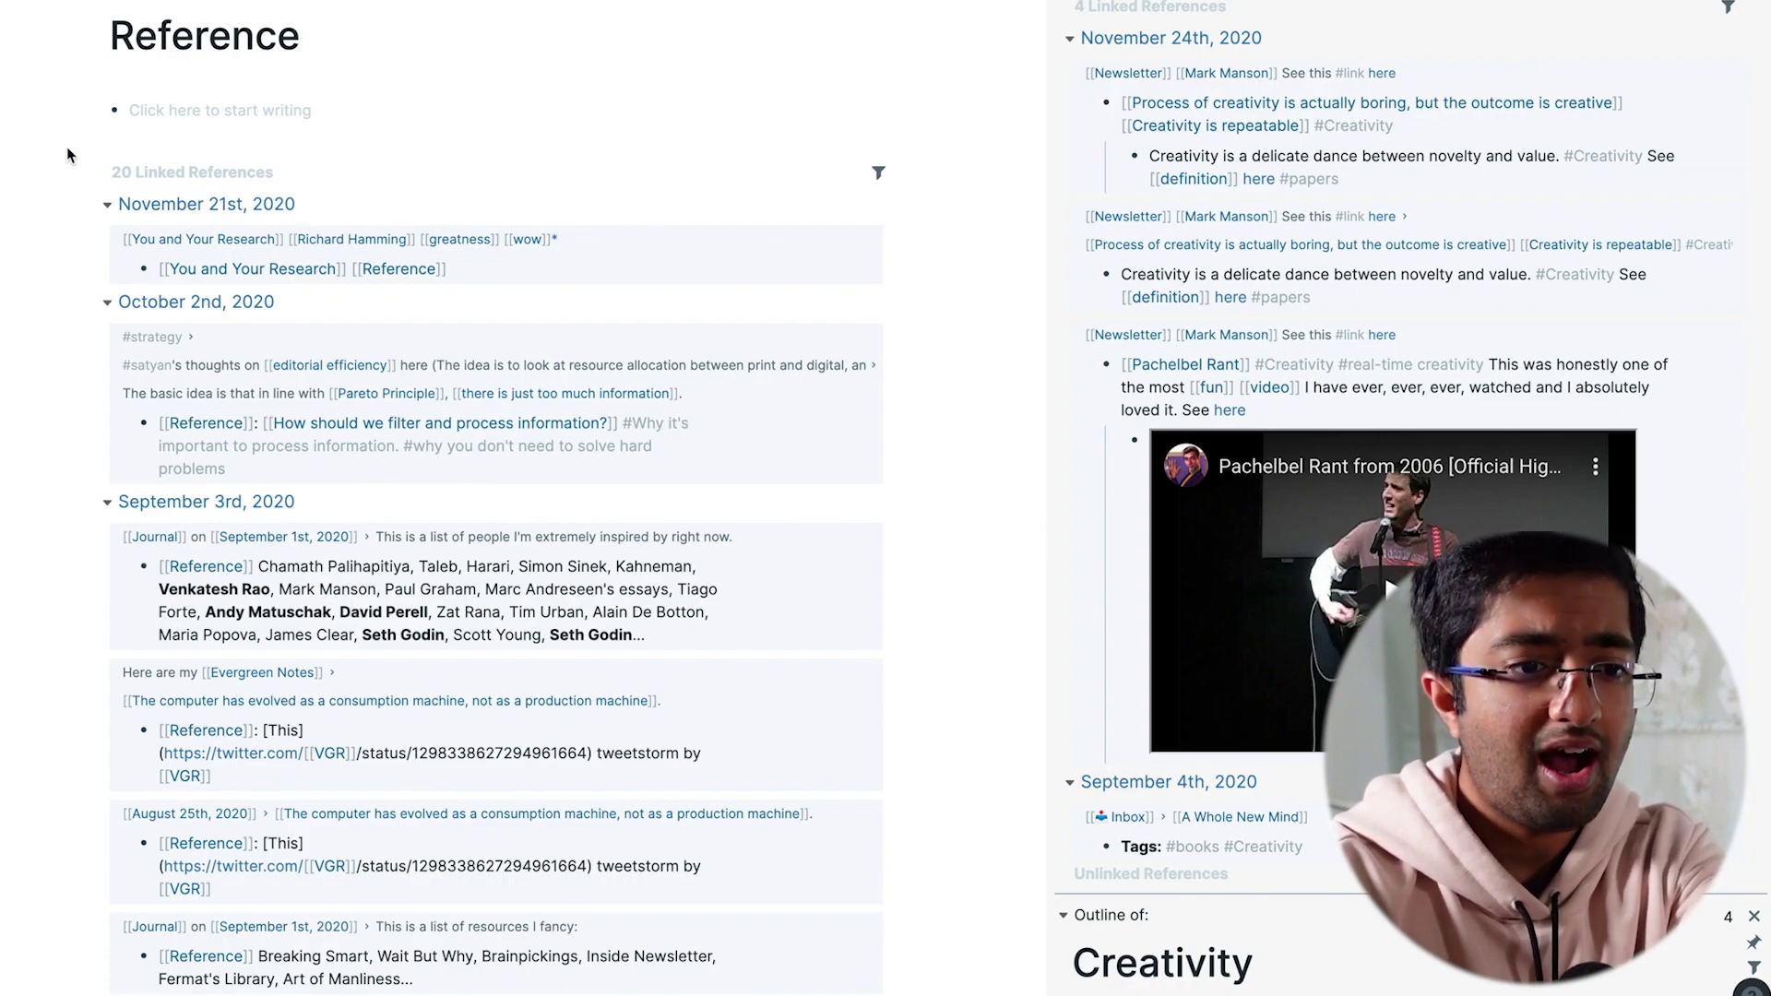
Examine the Reference page's linked references, including the evergreen notes, Satsang and journal entries
{"action": "scroll", "coordinate": [66, 147], "scroll_direction": "down", "scroll_amount": 5}
{"action": "scroll", "coordinate": [67, 147], "scroll_direction": "down", "scroll_amount": 10}
{"action": "scroll", "coordinate": [67, 147], "scroll_direction": "down", "scroll_amount": 4}
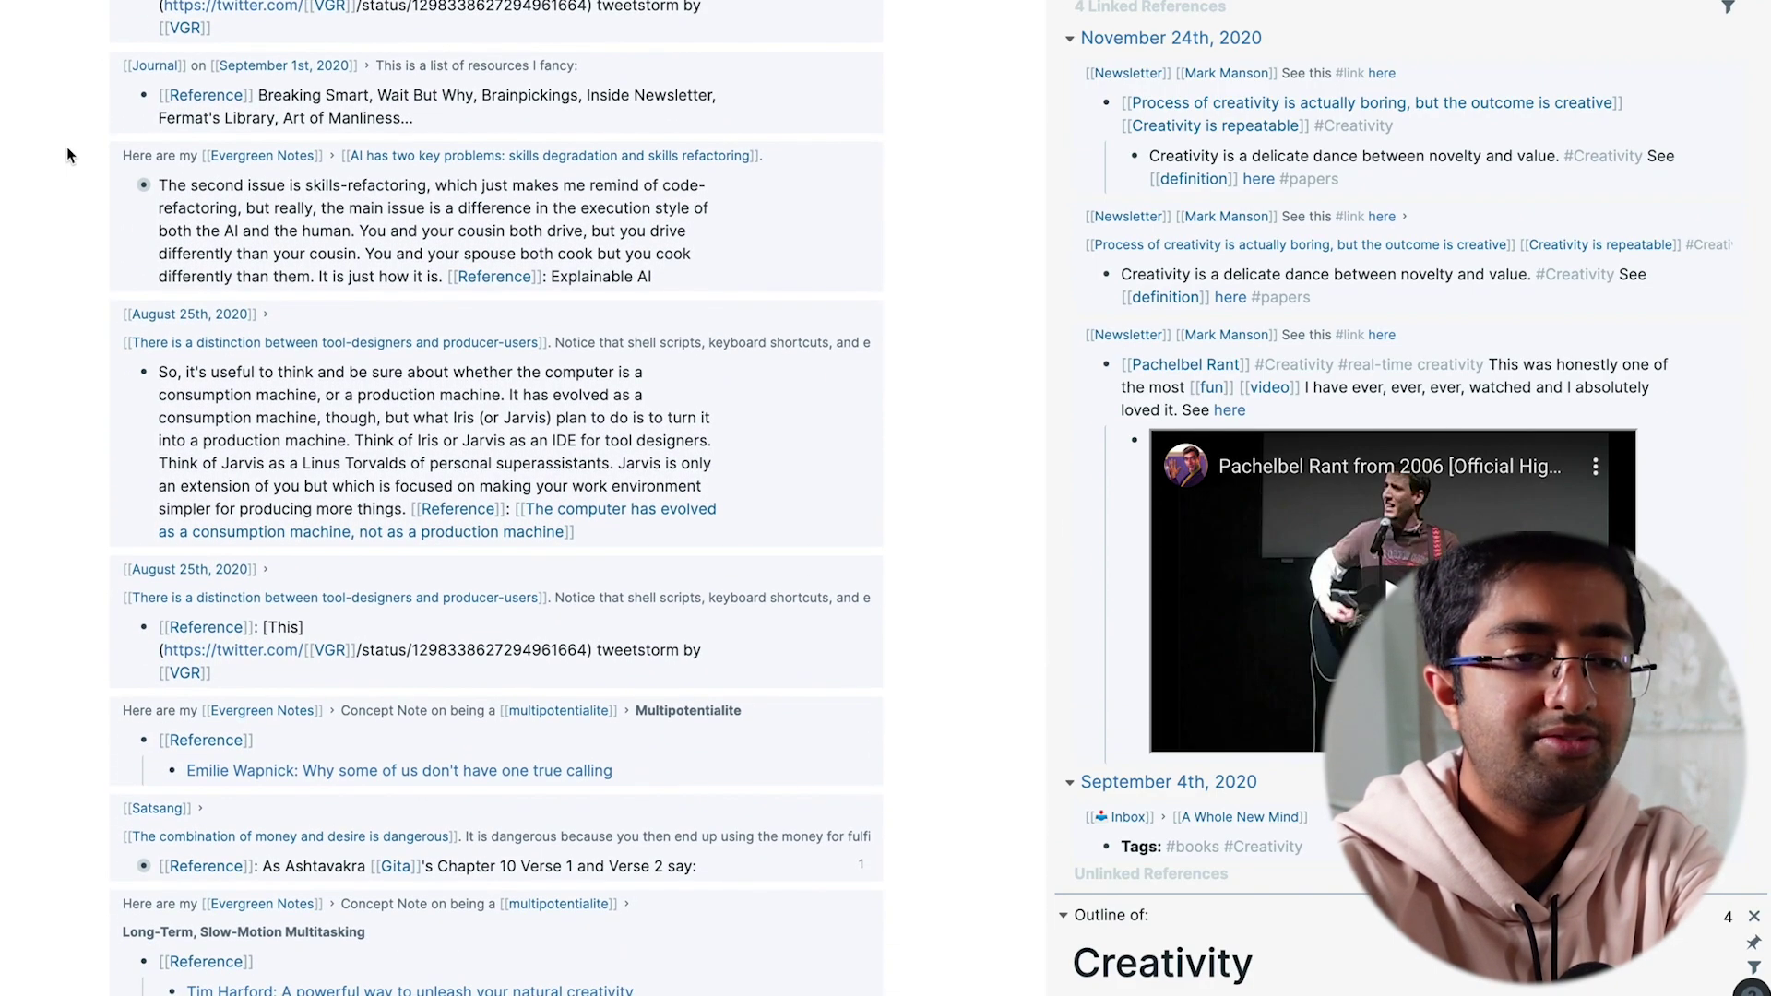
{"action": "scroll", "coordinate": [67, 146], "scroll_direction": "down", "scroll_amount": 8}
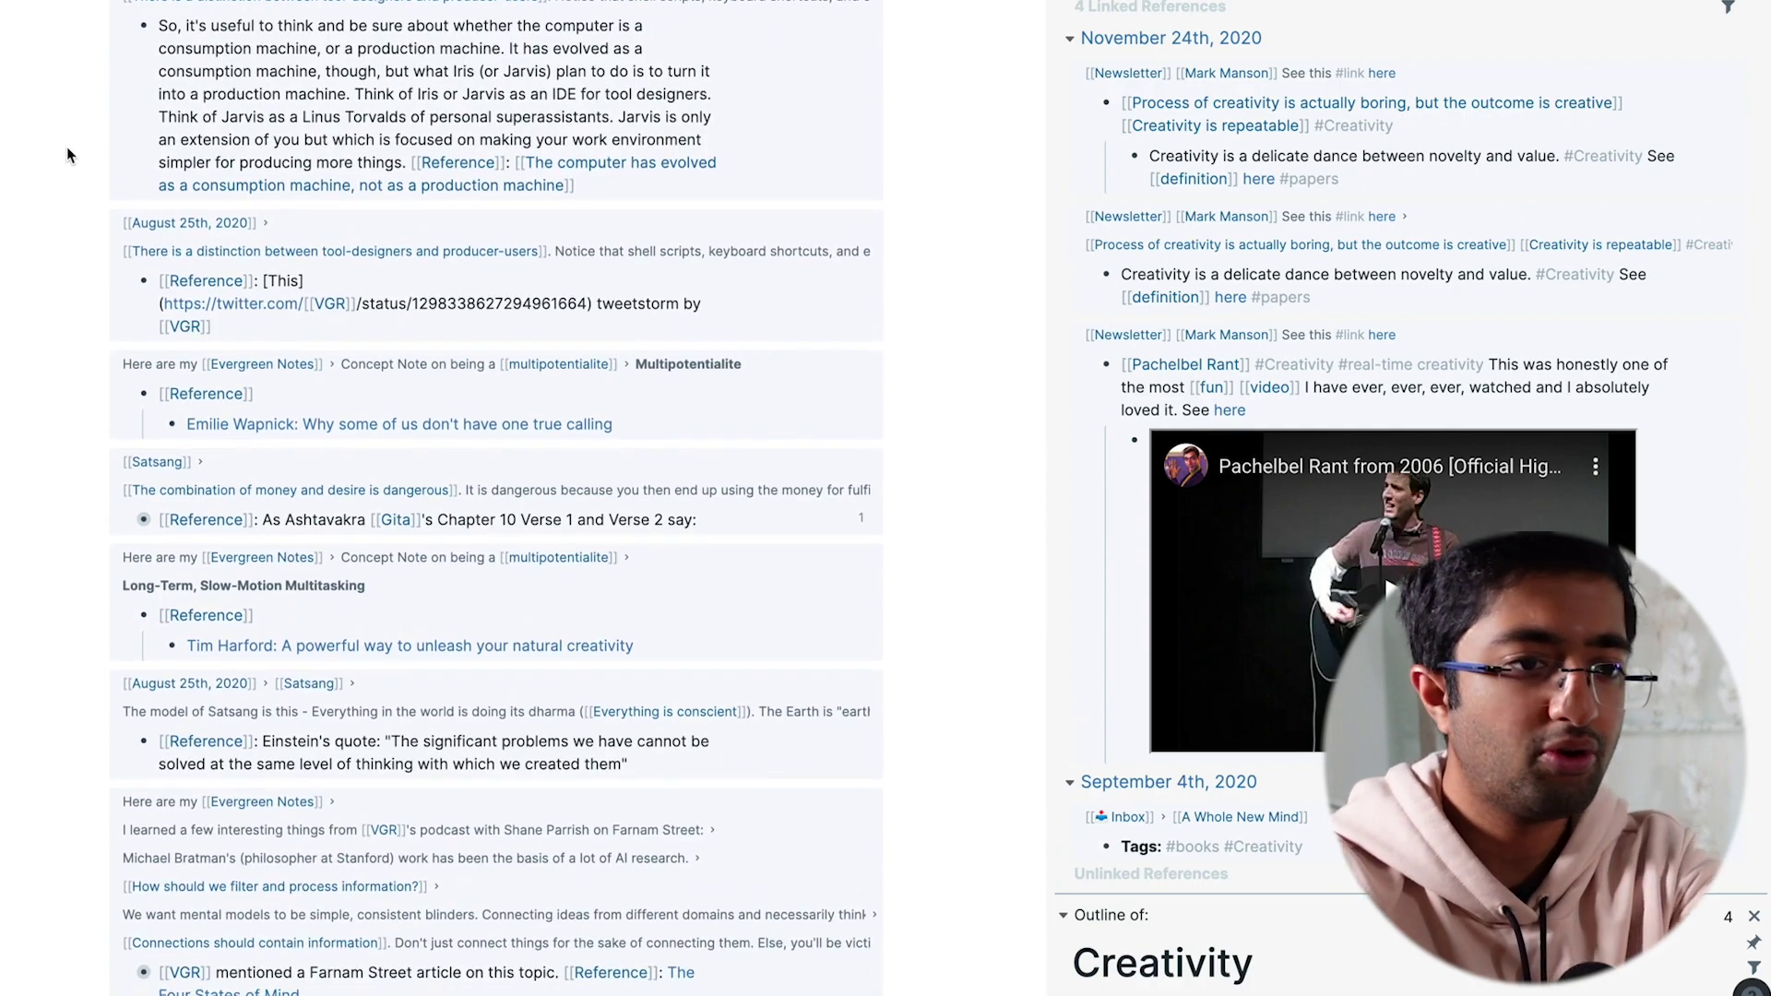
{"action": "scroll", "coordinate": [66, 147], "scroll_direction": "down", "scroll_amount": 20}
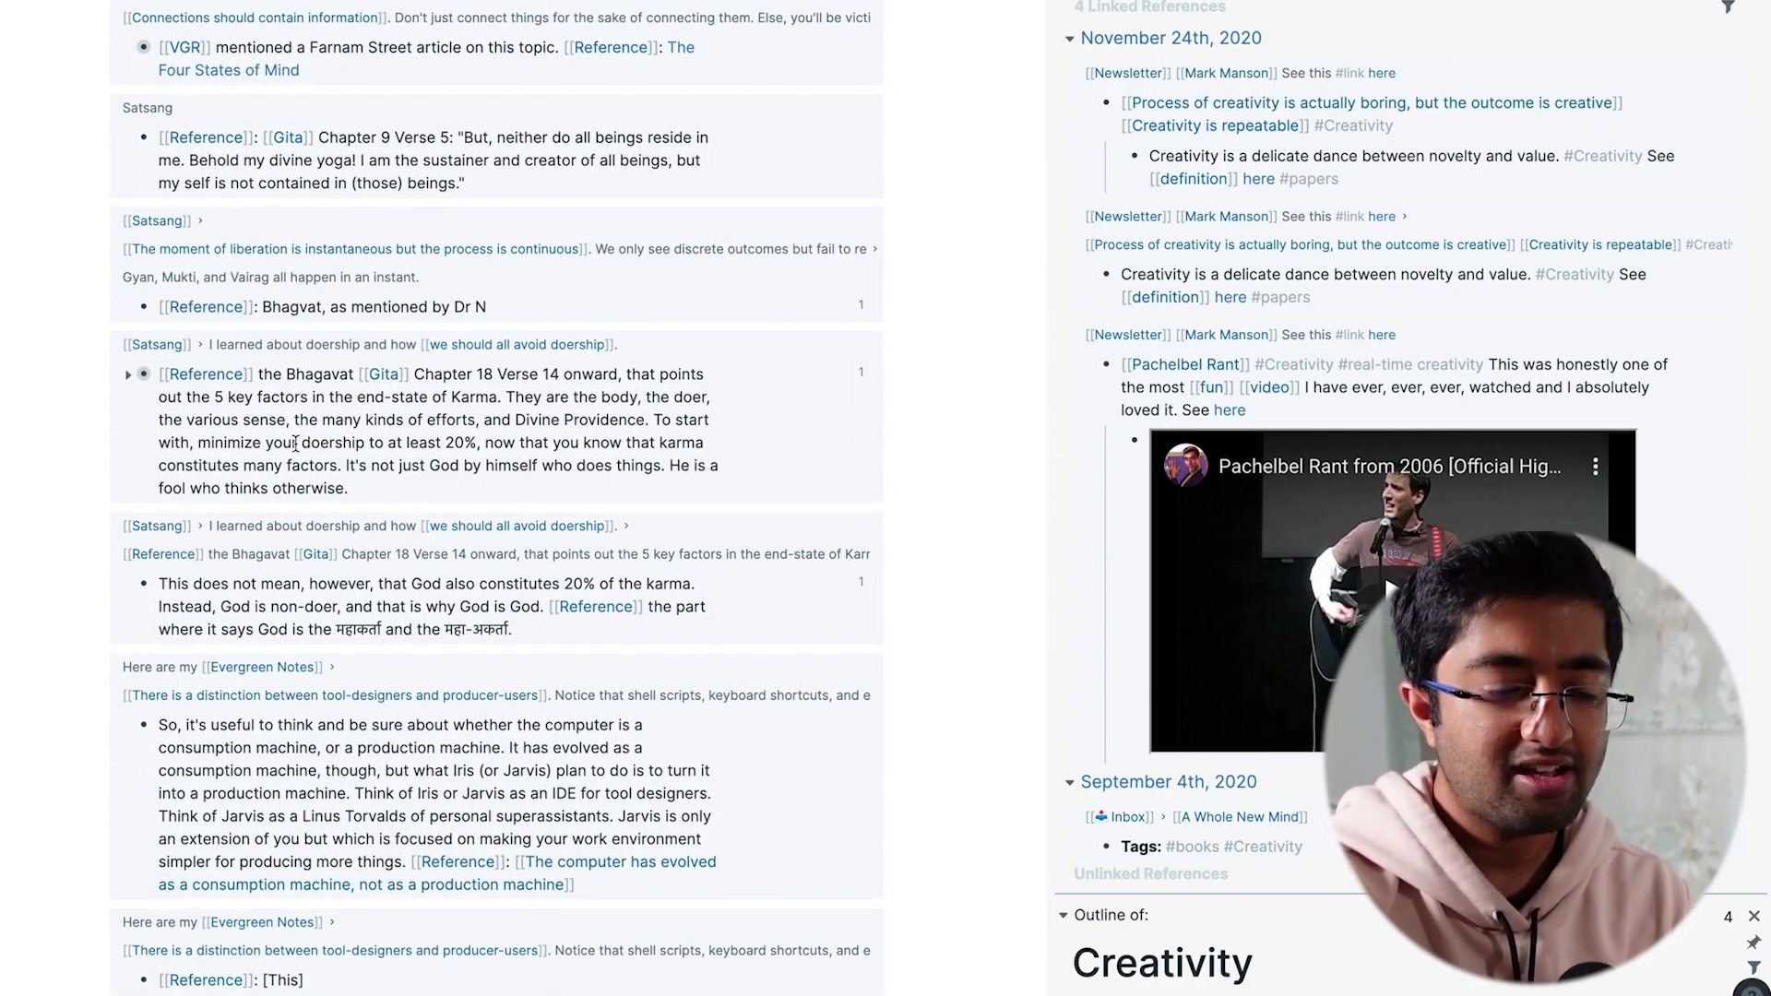
{"action": "scroll", "coordinate": [119, 443], "scroll_direction": "up", "scroll_amount": 10}
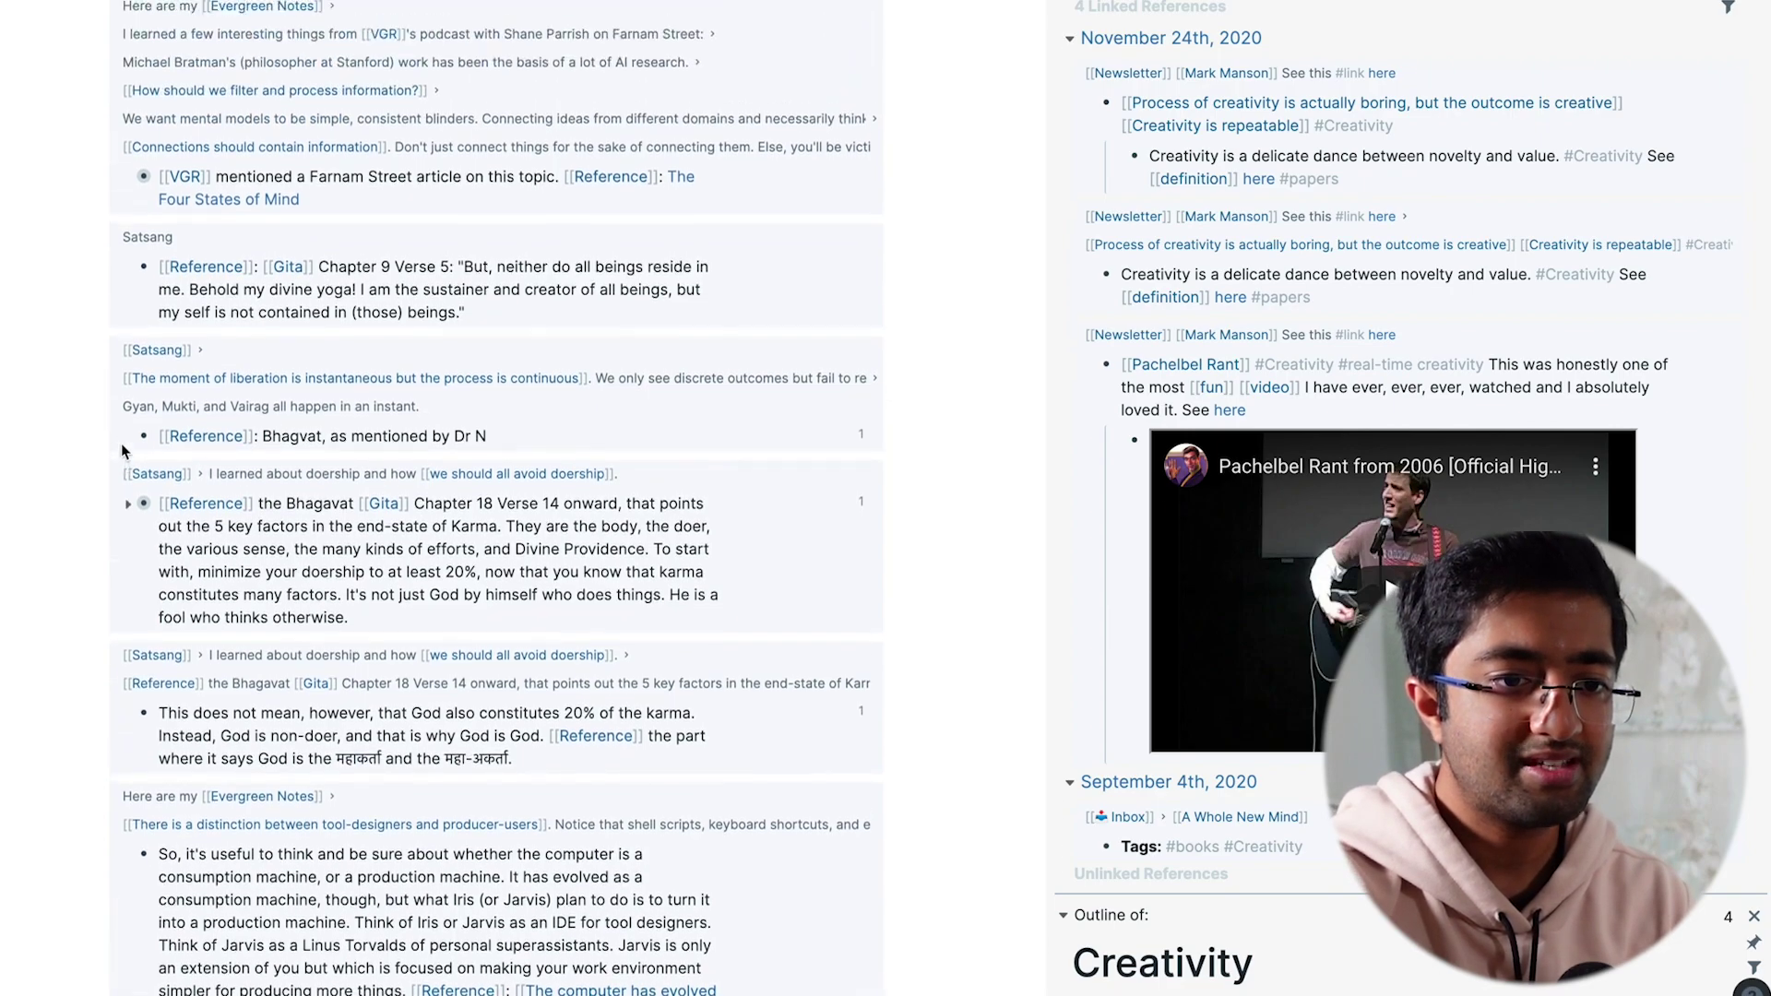
{"action": "scroll", "coordinate": [90, 618], "scroll_direction": "down", "scroll_amount": 13}
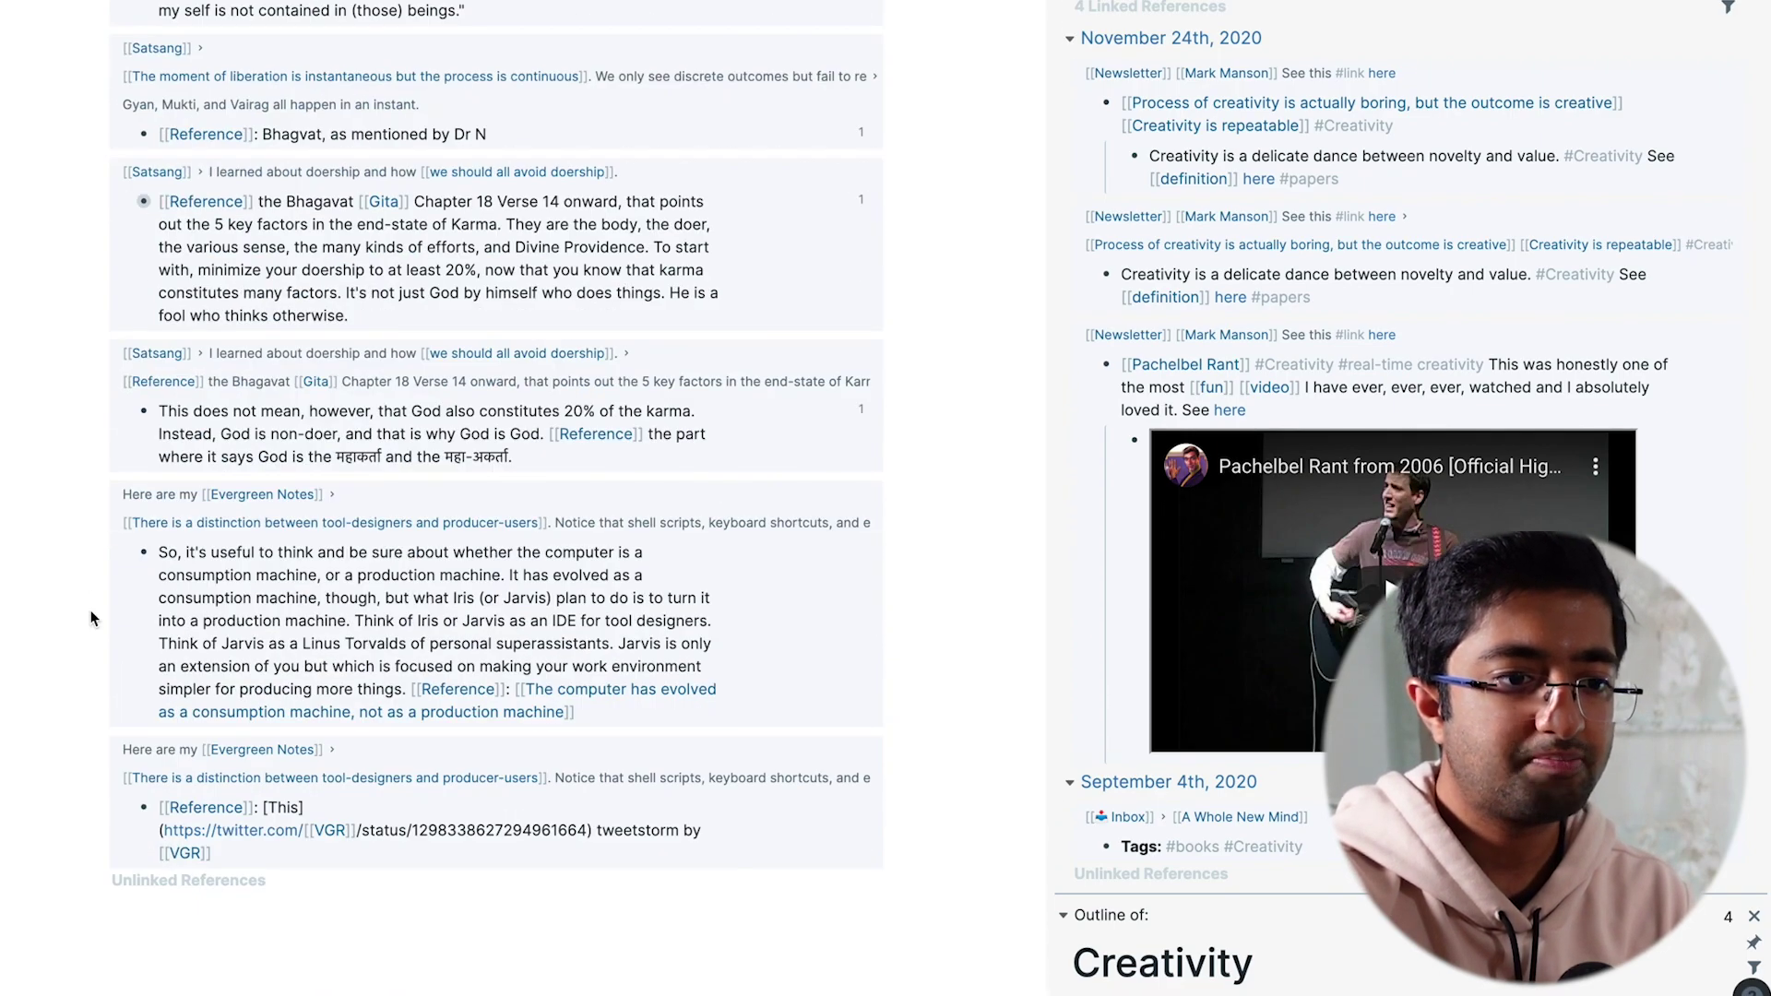
{"action": "scroll", "coordinate": [90, 618], "scroll_direction": "down", "scroll_amount": 10}
{"action": "scroll", "coordinate": [90, 618], "scroll_direction": "up", "scroll_amount": 14}
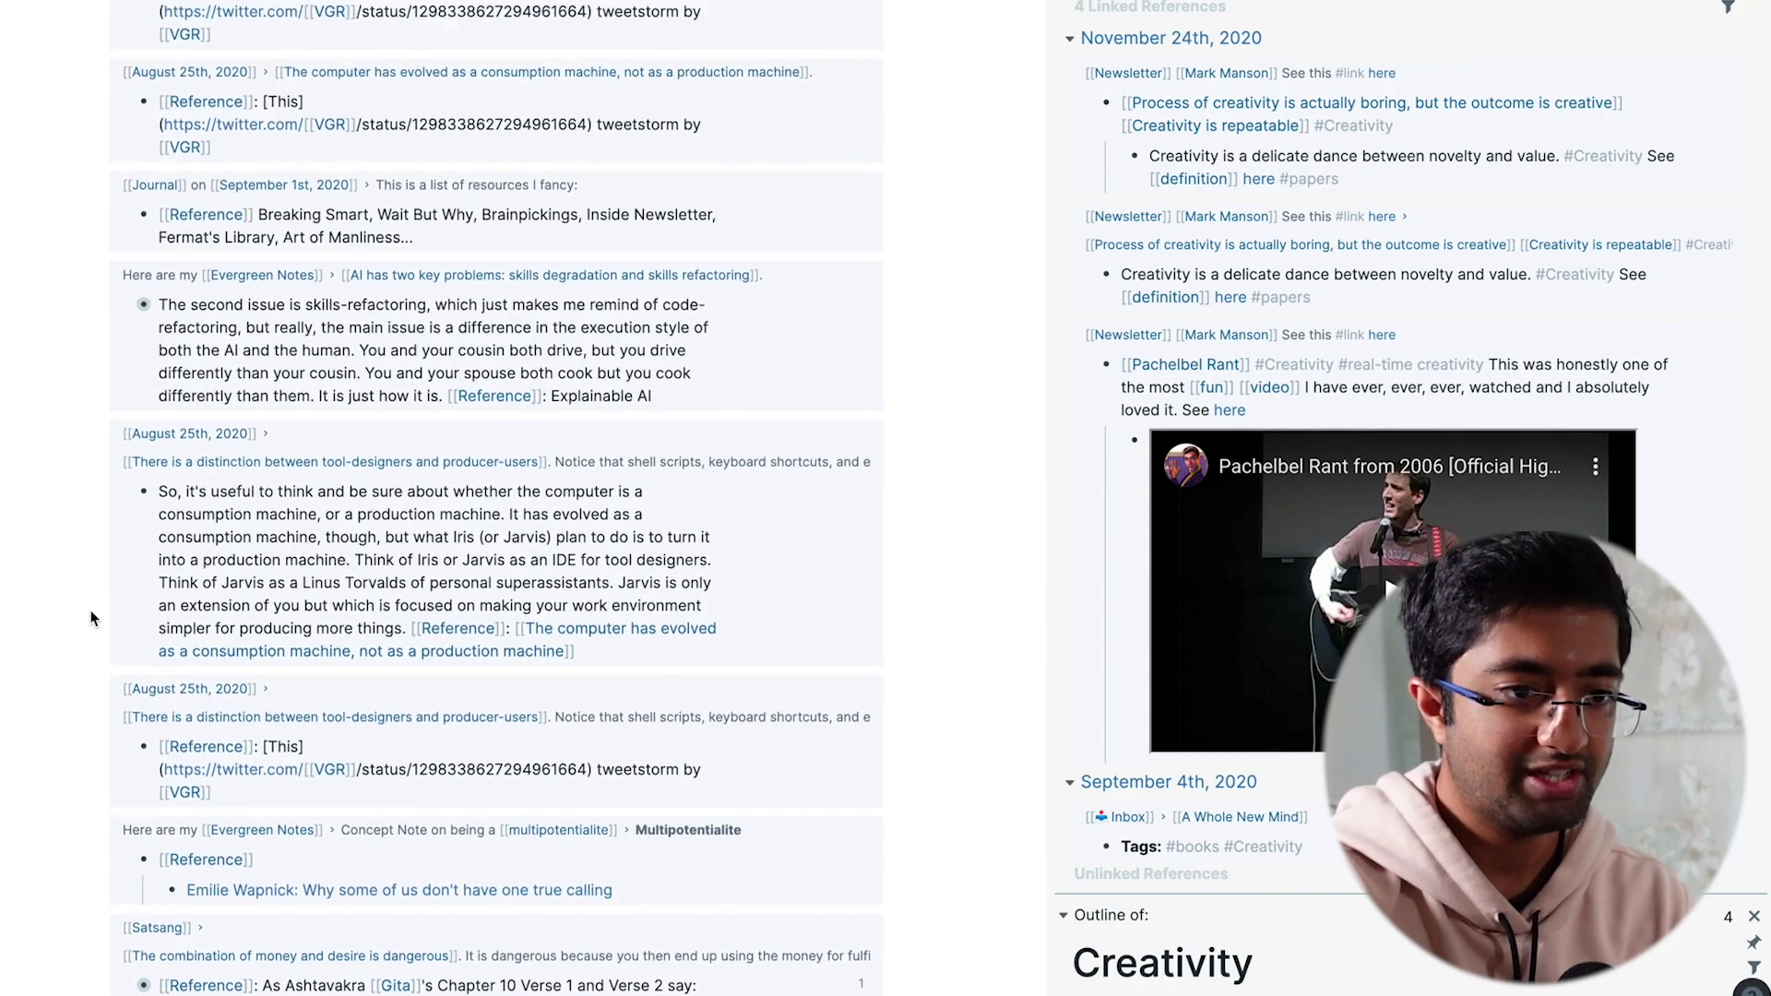
{"action": "scroll", "coordinate": [90, 618], "scroll_direction": "up", "scroll_amount": 9}
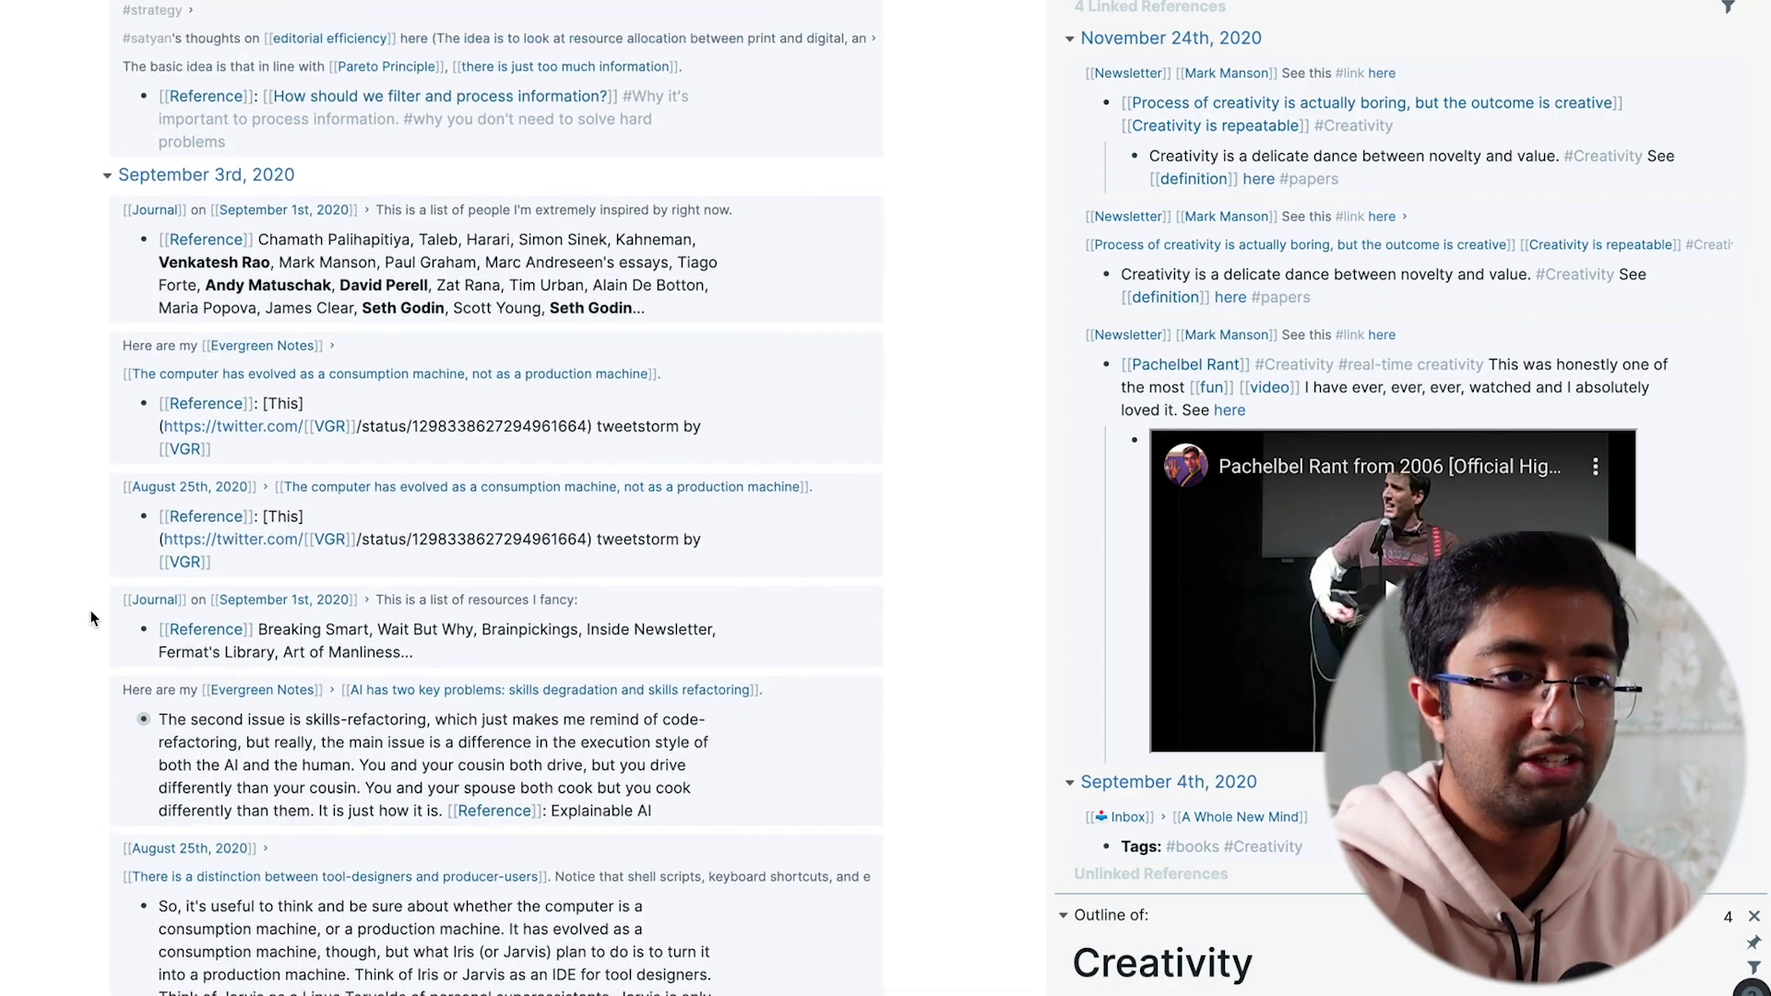
Leave the Reference page and return to the daily notes
{"action": "scroll", "coordinate": [90, 618], "scroll_direction": "up", "scroll_amount": 7}
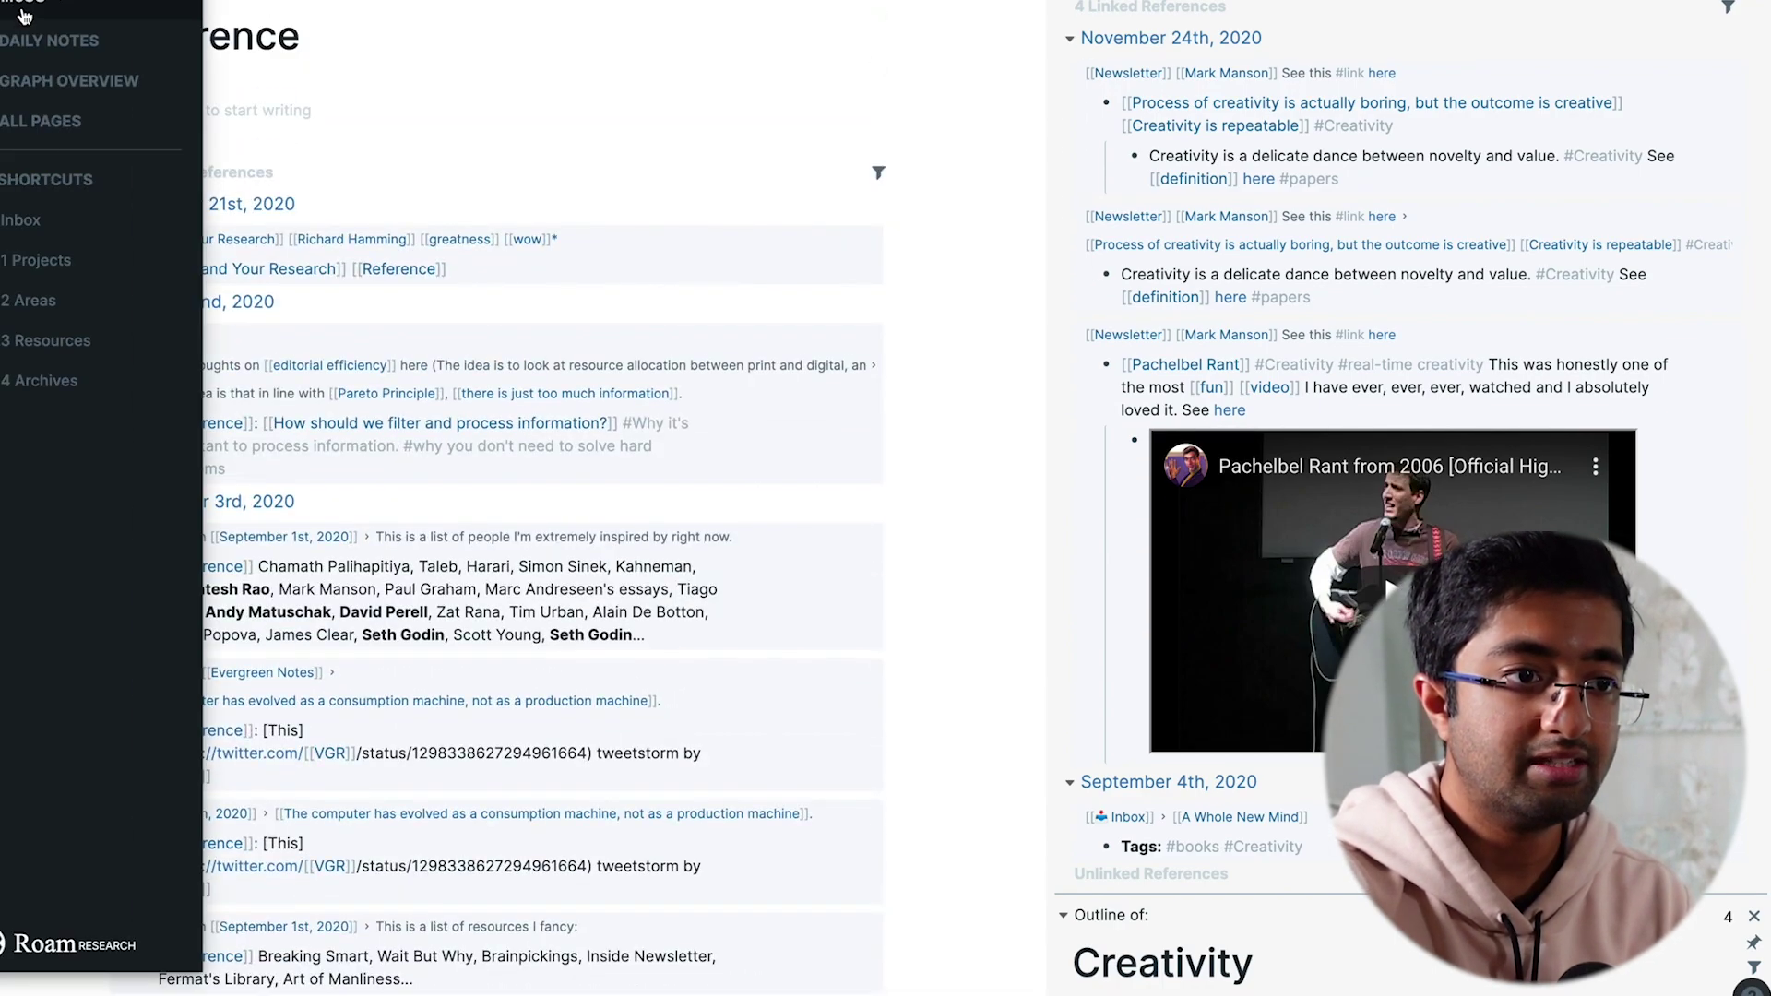
{"action": "left_click", "coordinate": [42, 41]}
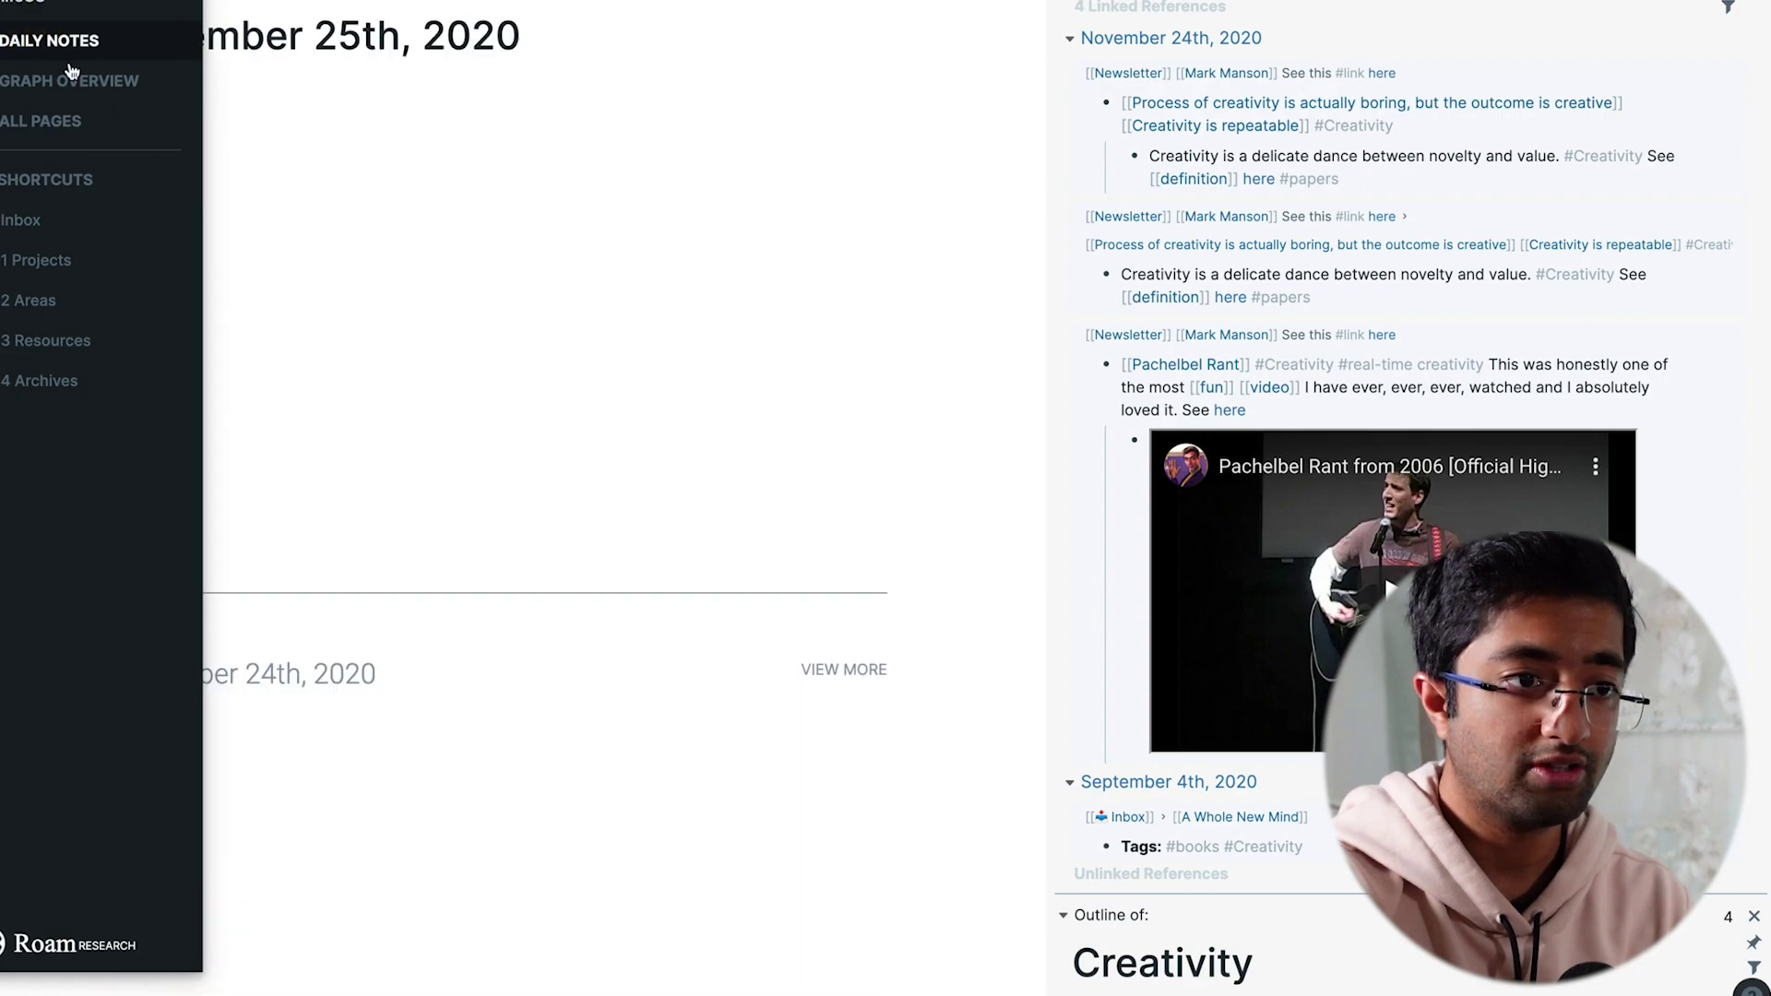
Open the 3 Resources page and go to its Other list of tags
{"action": "left_click", "coordinate": [49, 249]}
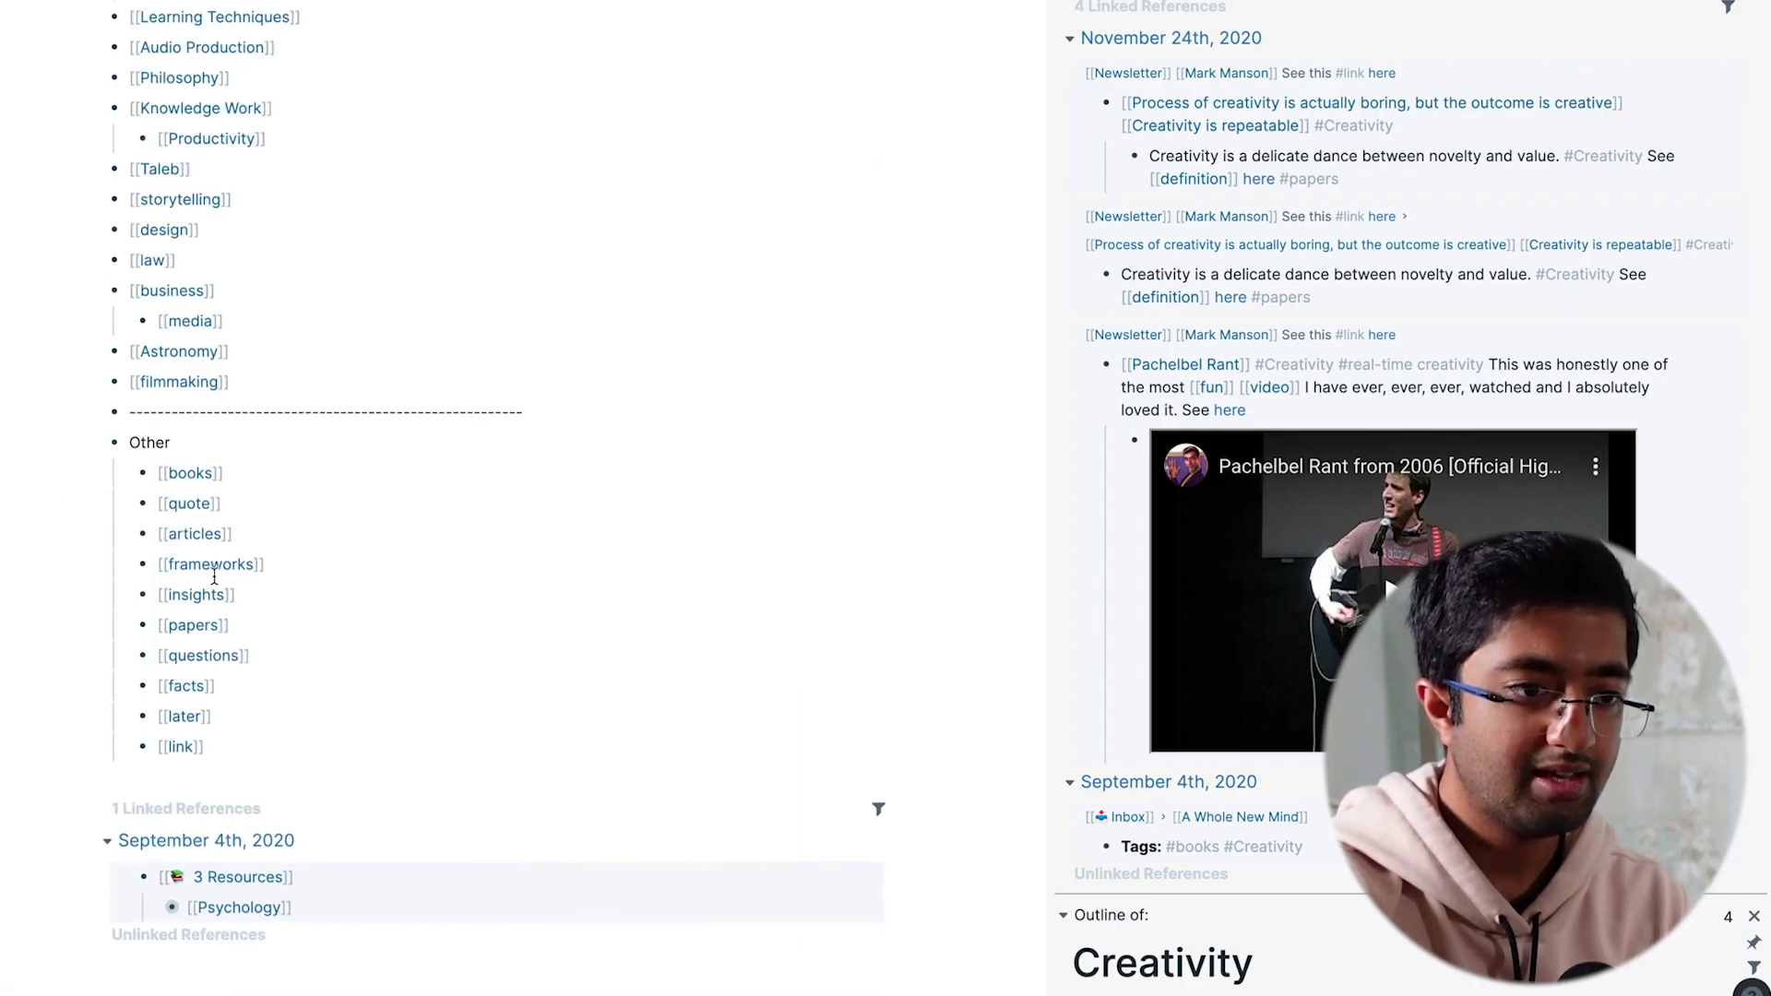
{"action": "scroll", "coordinate": [194, 461], "scroll_direction": "down", "scroll_amount": 1}
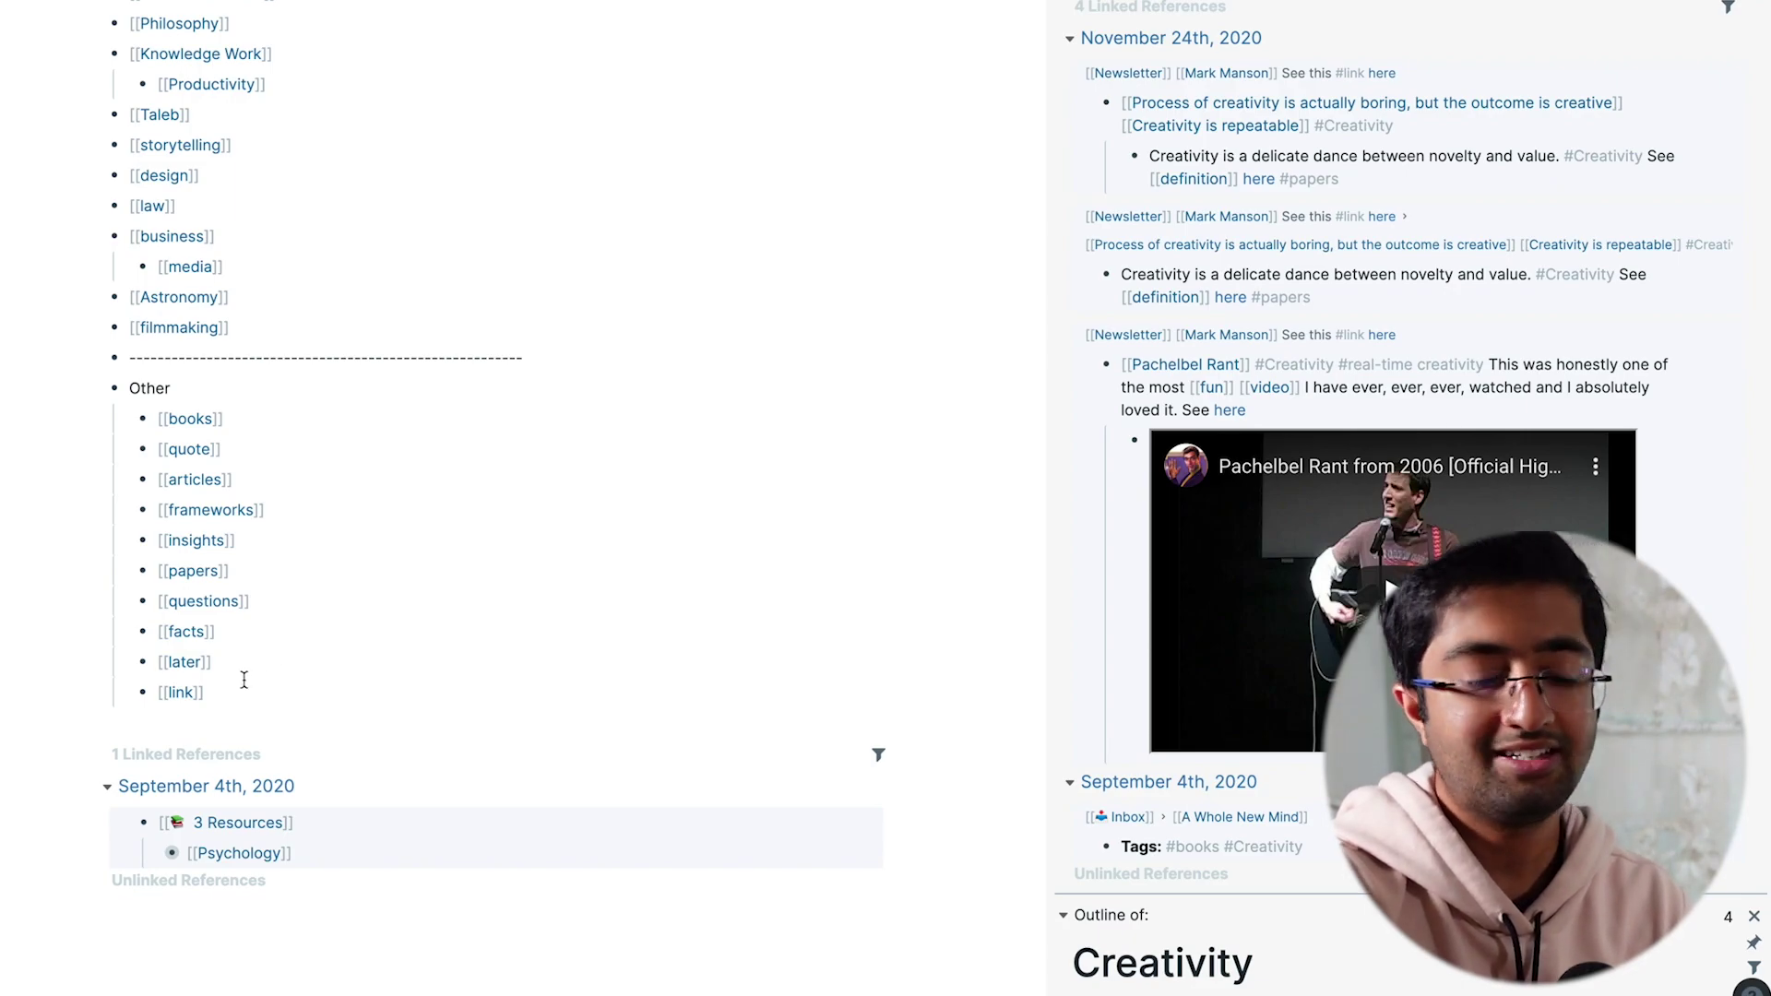
{"action": "left_click", "coordinate": [233, 688]}
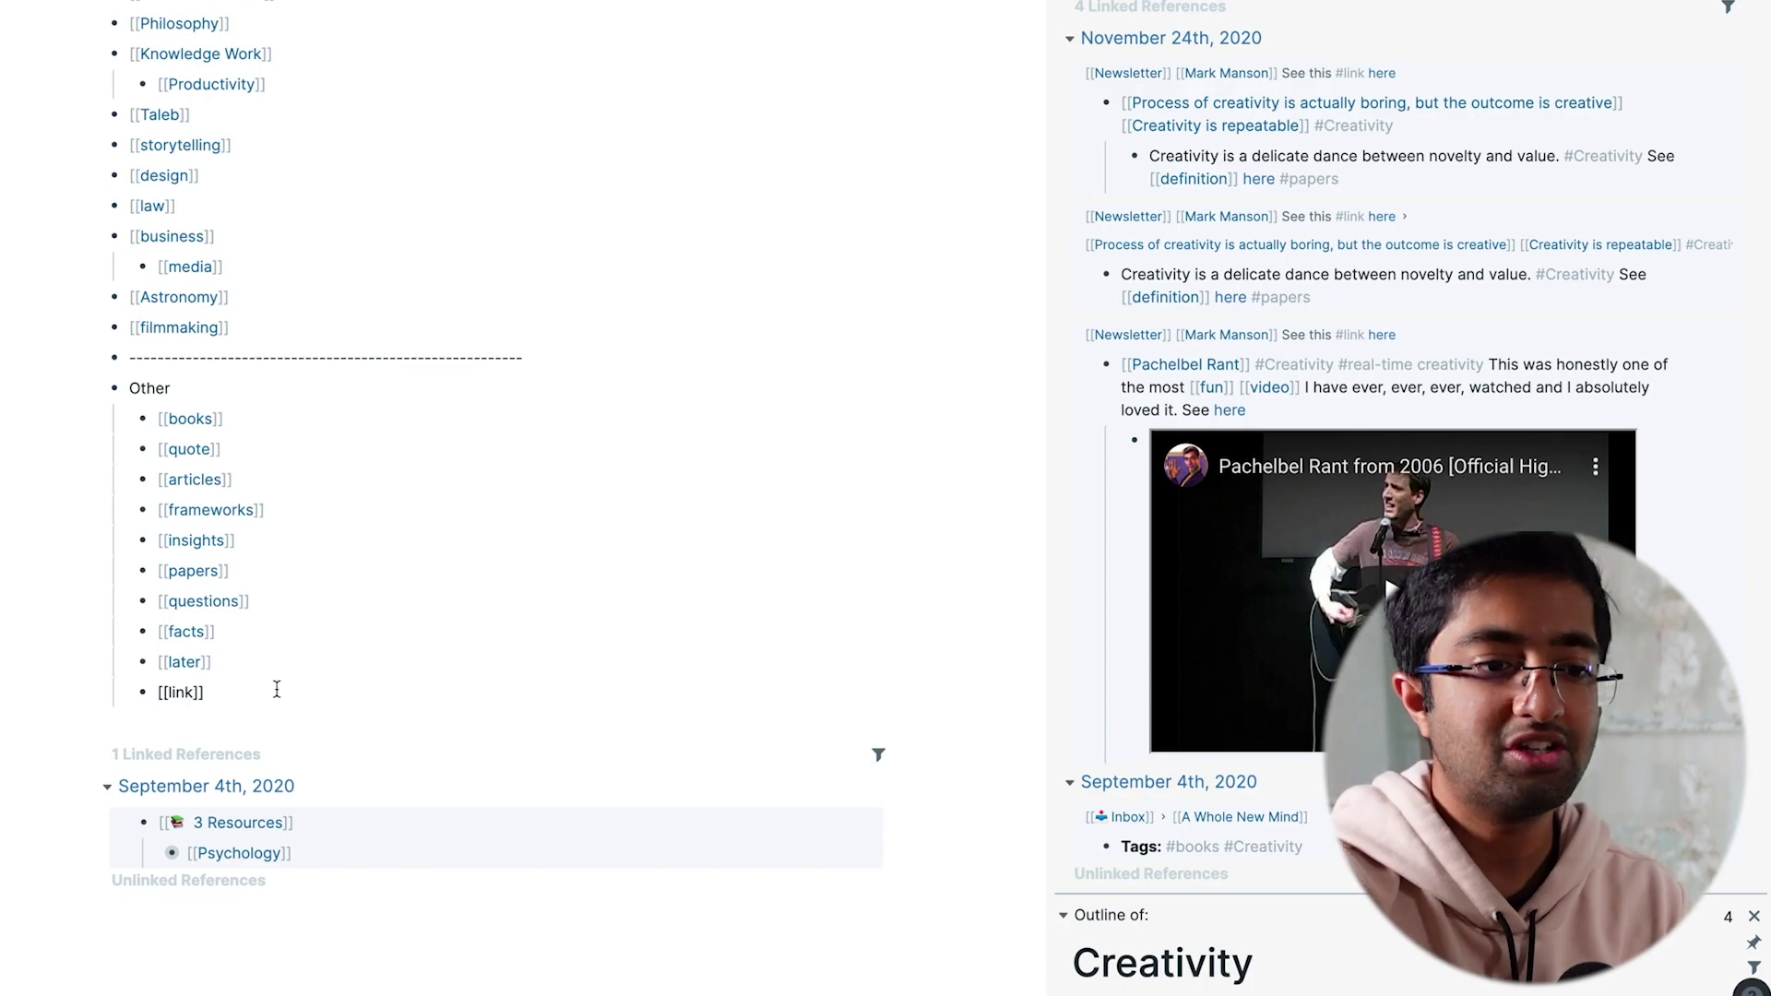
{"action": "key", "text": "Return"}
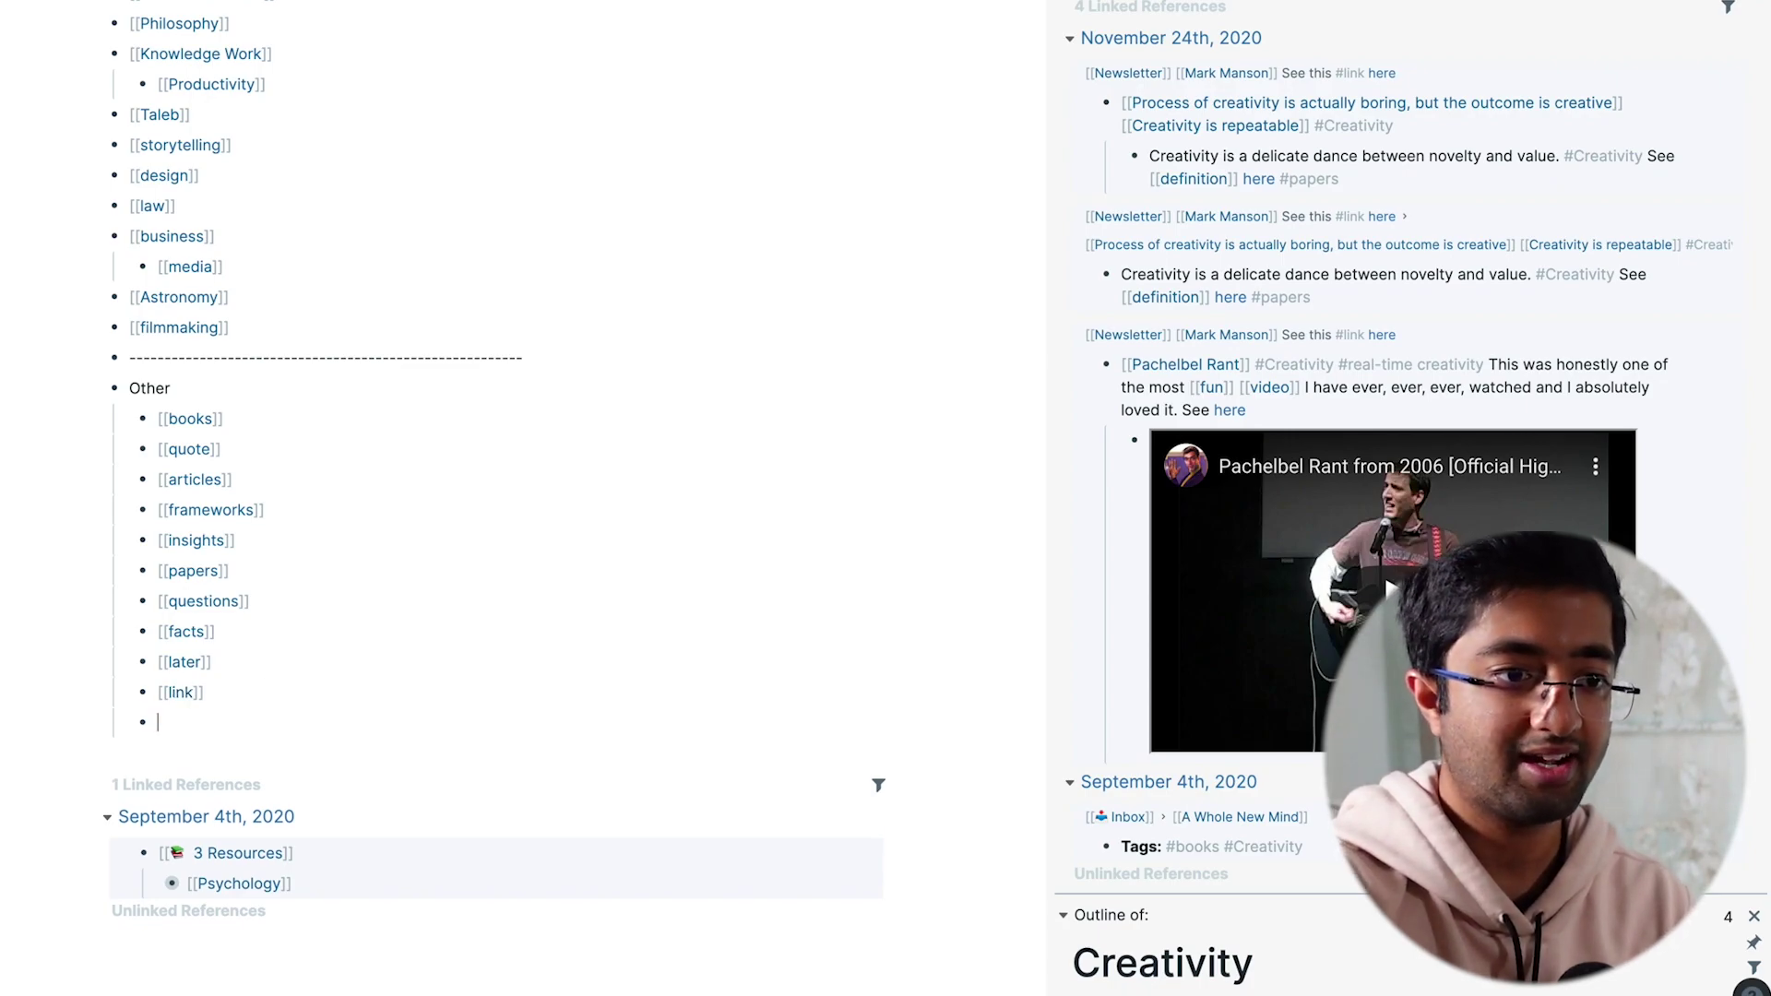
{"action": "key", "text": "BackSpace"}
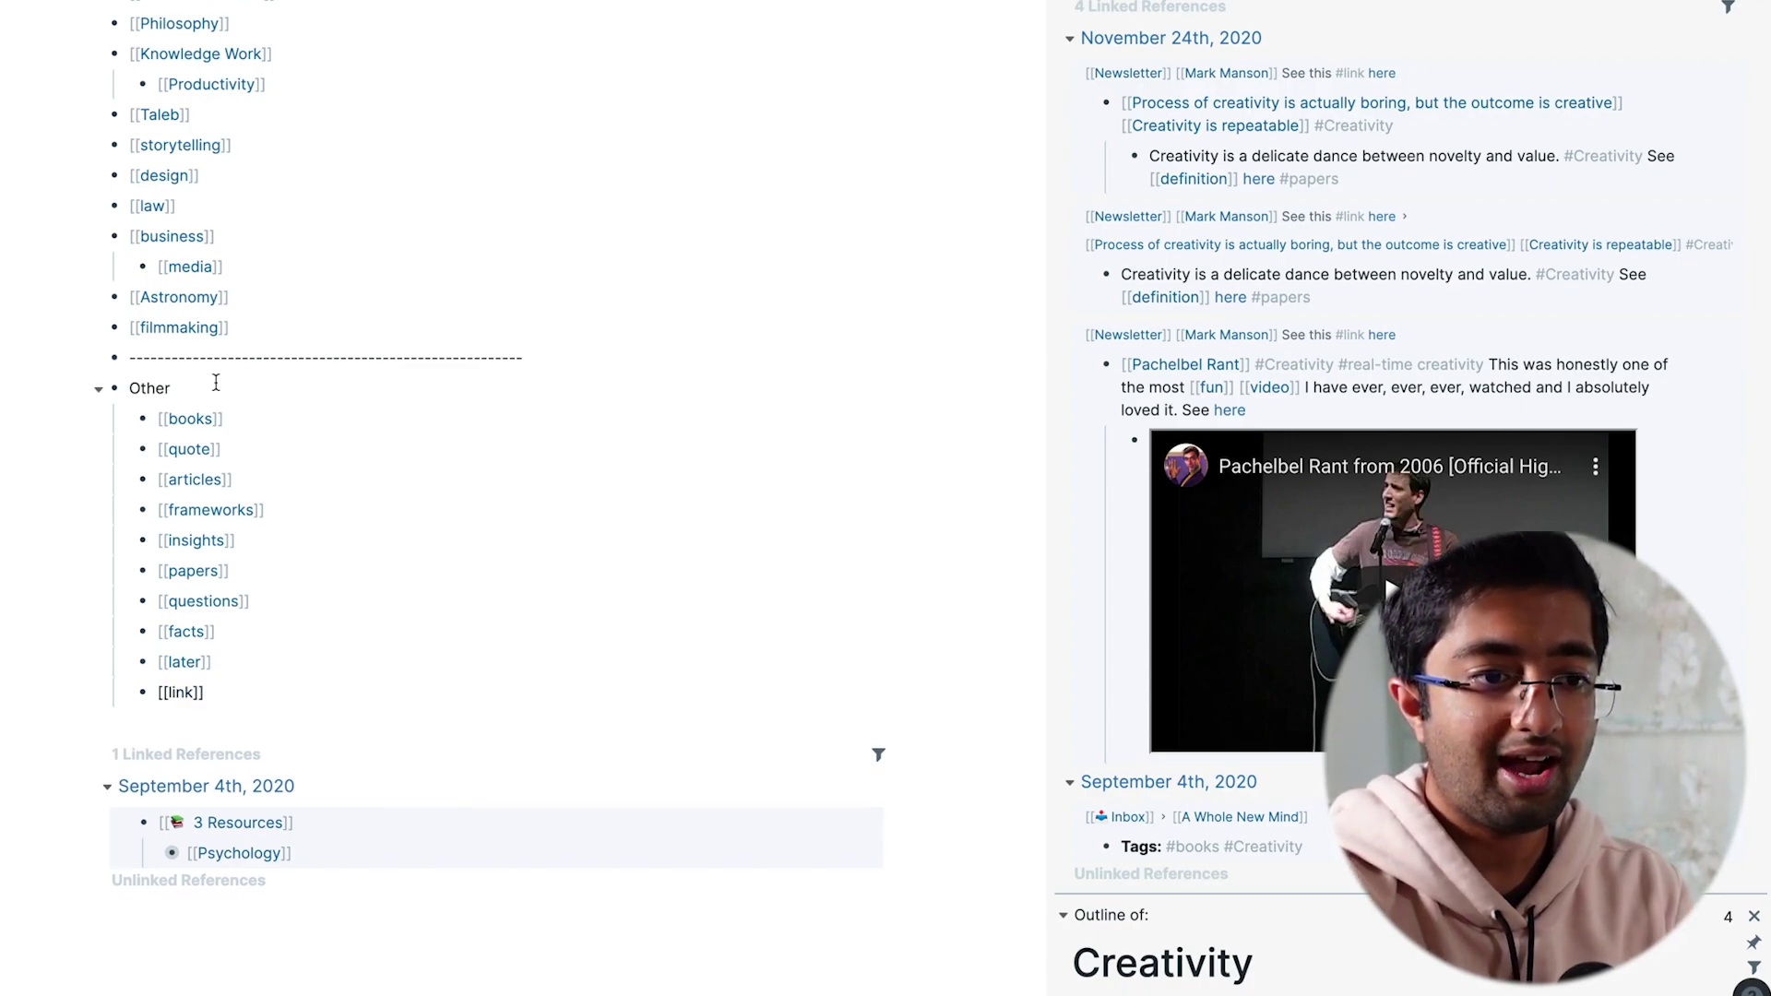
Add a [[Reference]] page link as the first bullet nested under Other, above [[books]]
{"action": "left_click", "coordinate": [216, 382]}
{"action": "key", "text": "Return"}
{"action": "type", "text": "[["}
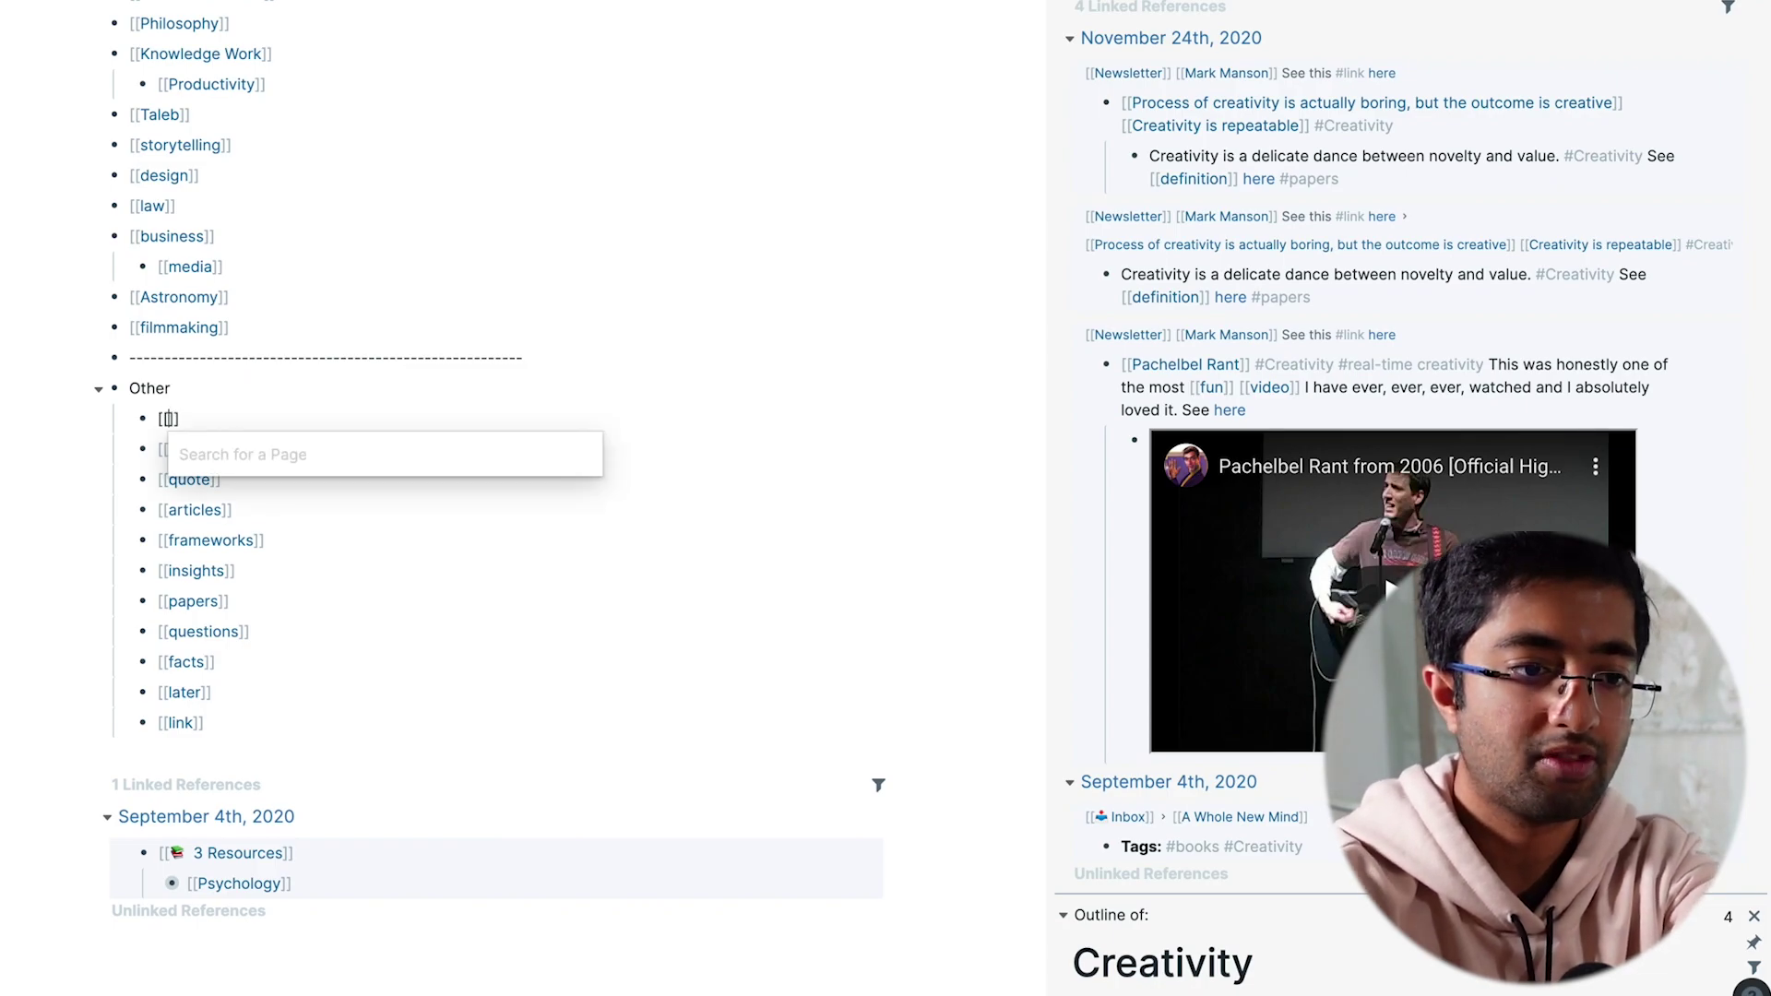
{"action": "type", "text": "Reference"}
{"action": "key", "text": "Return"}
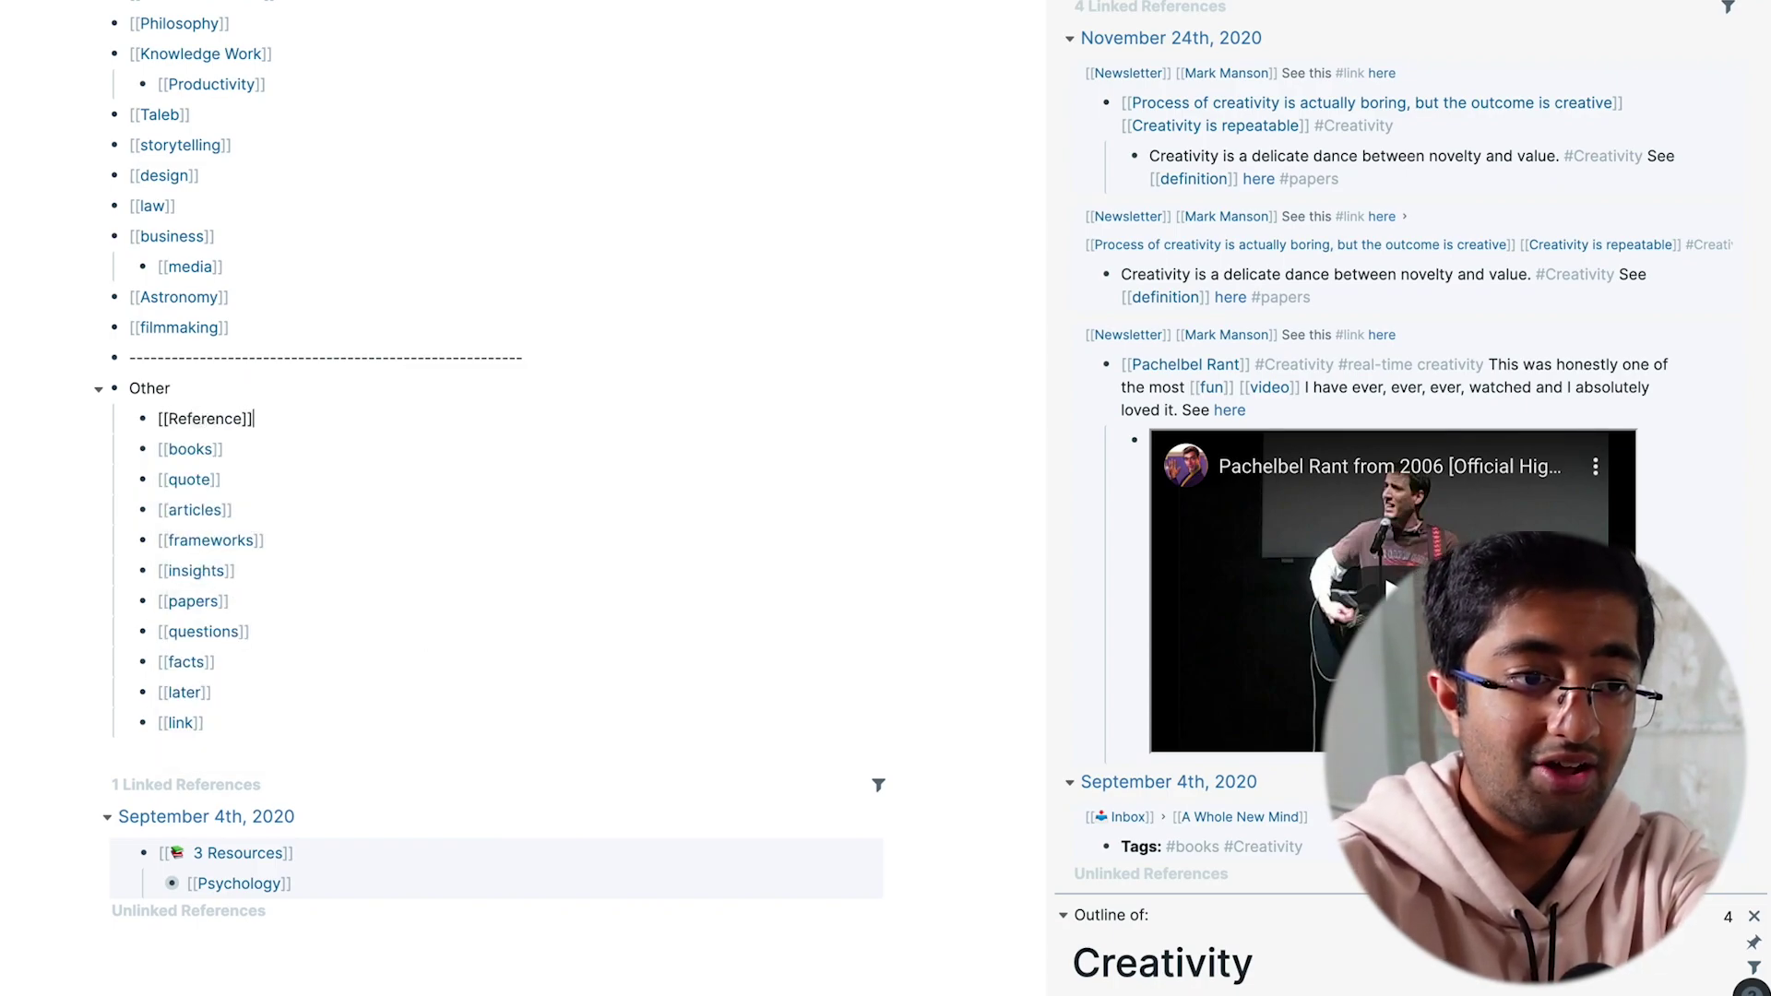
{"action": "left_click", "coordinate": [64, 479]}
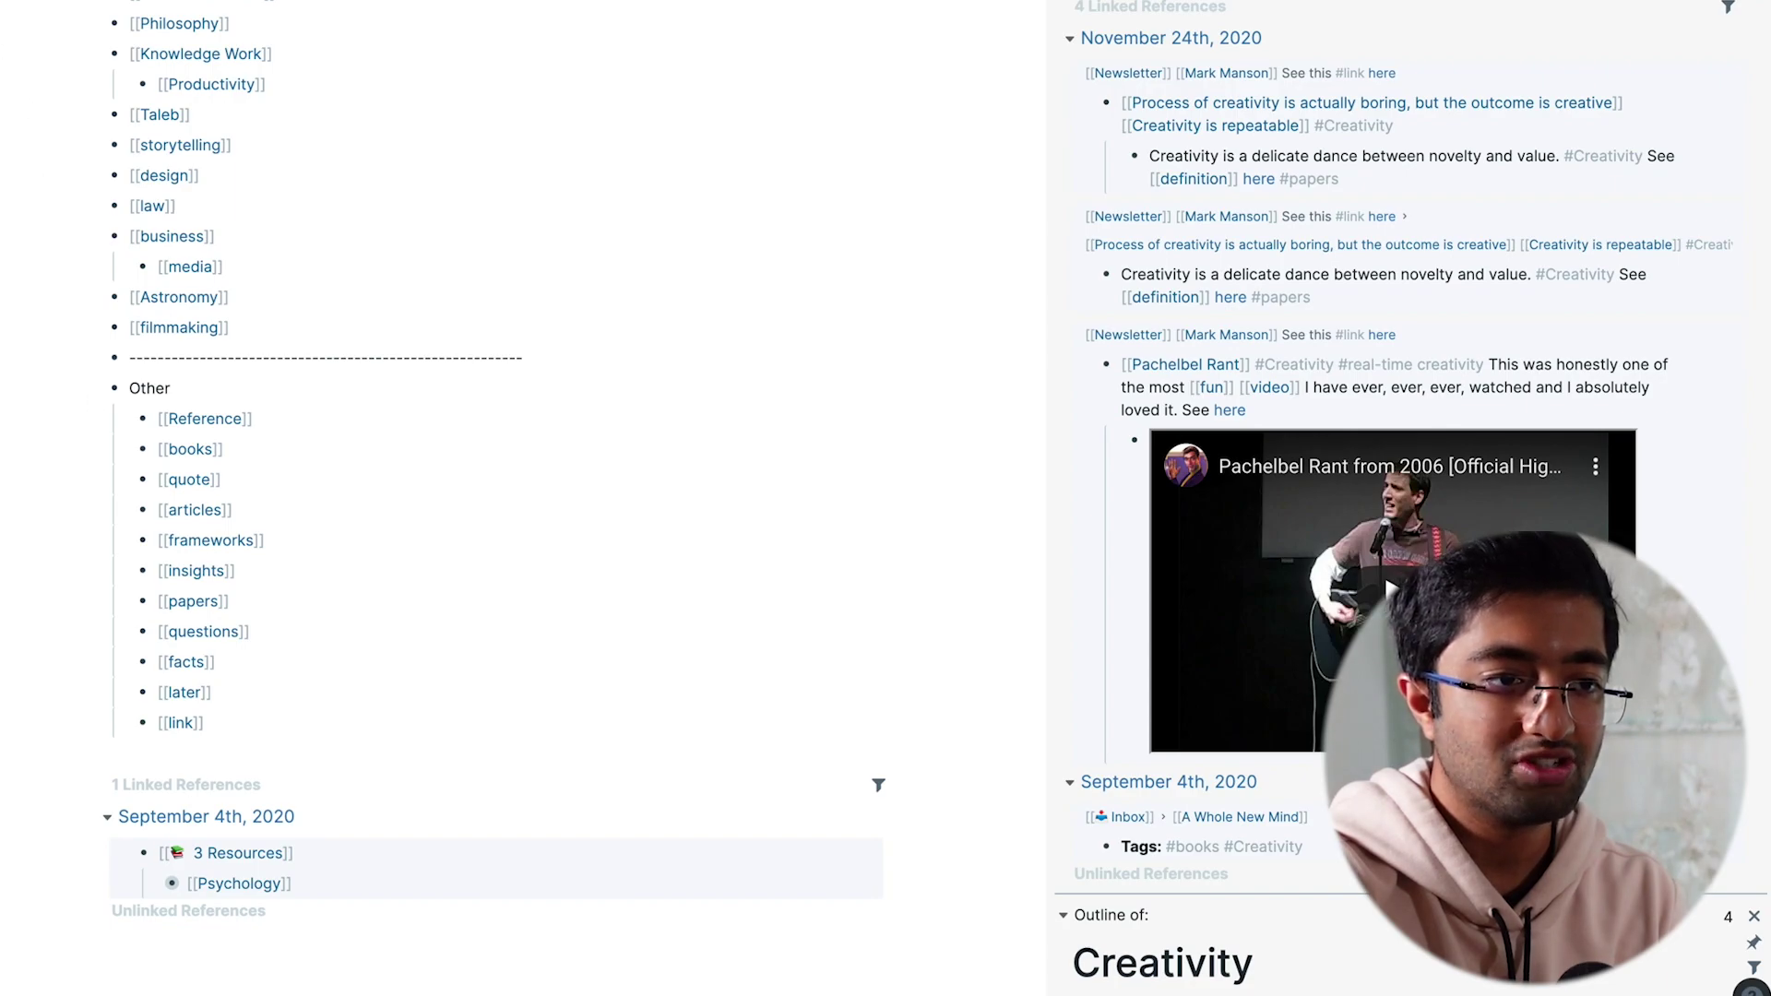
Return to the daily notes with the November 25th, 2020 page
{"action": "mouse_move", "coordinate": [27, 37]}
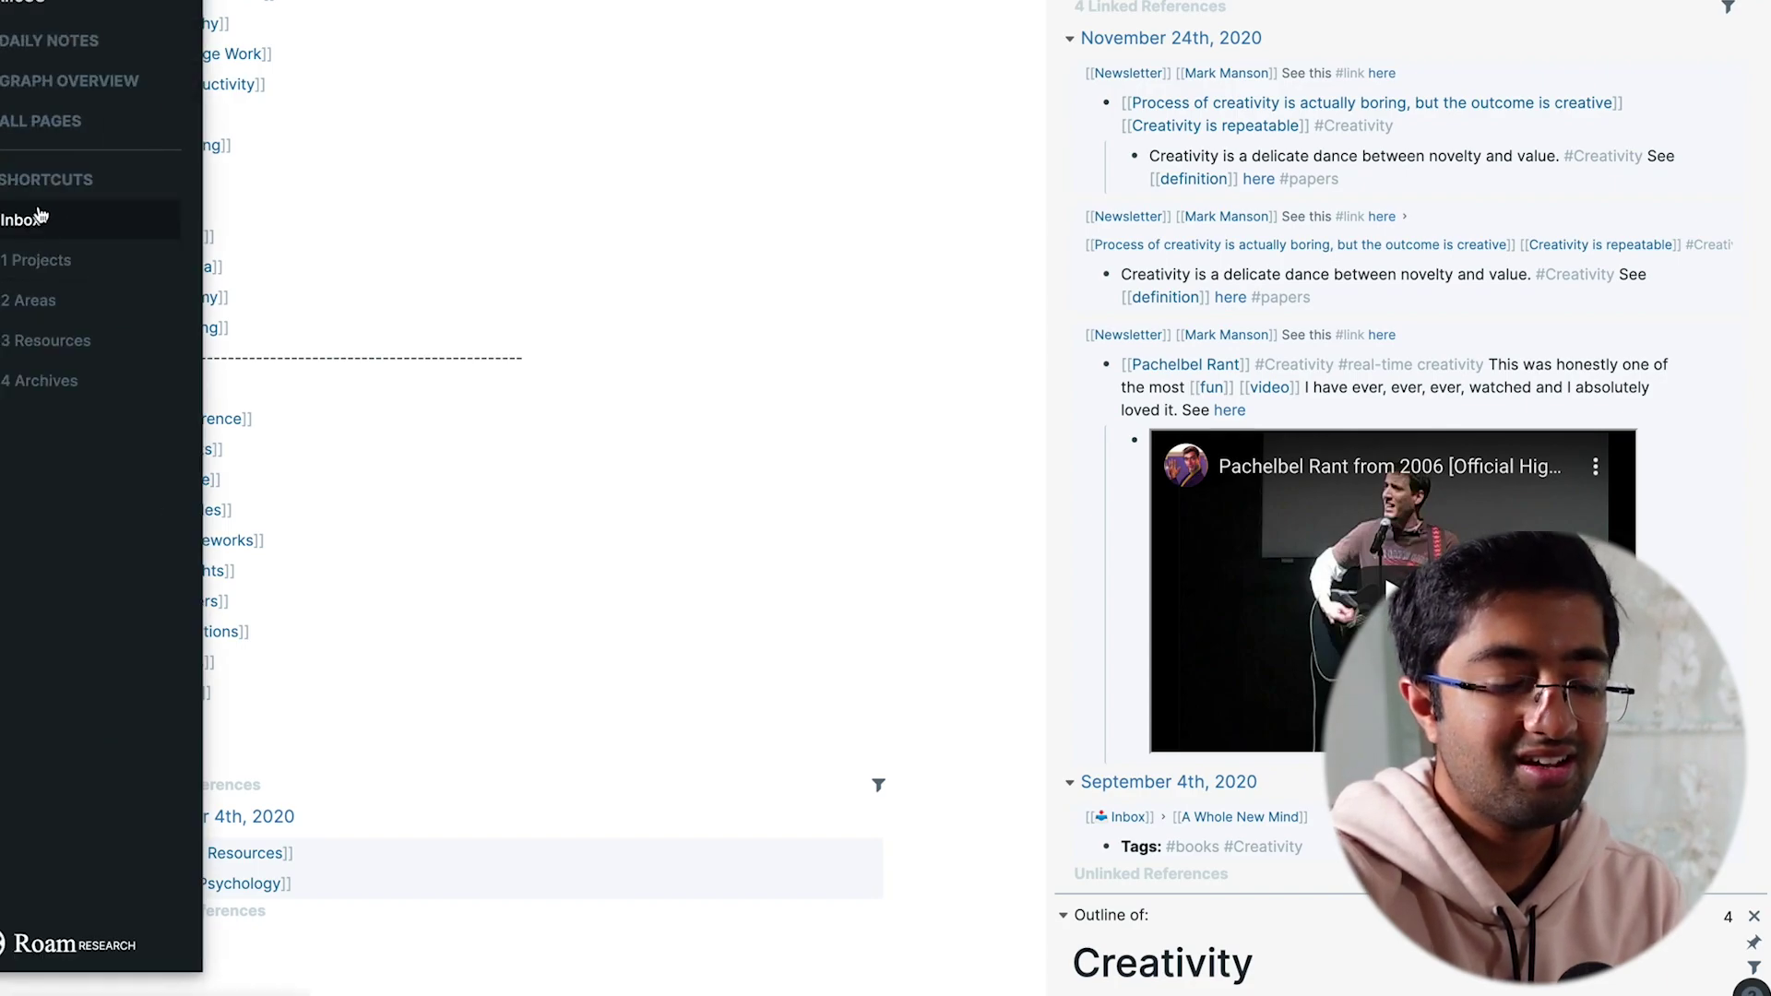
{"action": "left_click", "coordinate": [50, 41]}
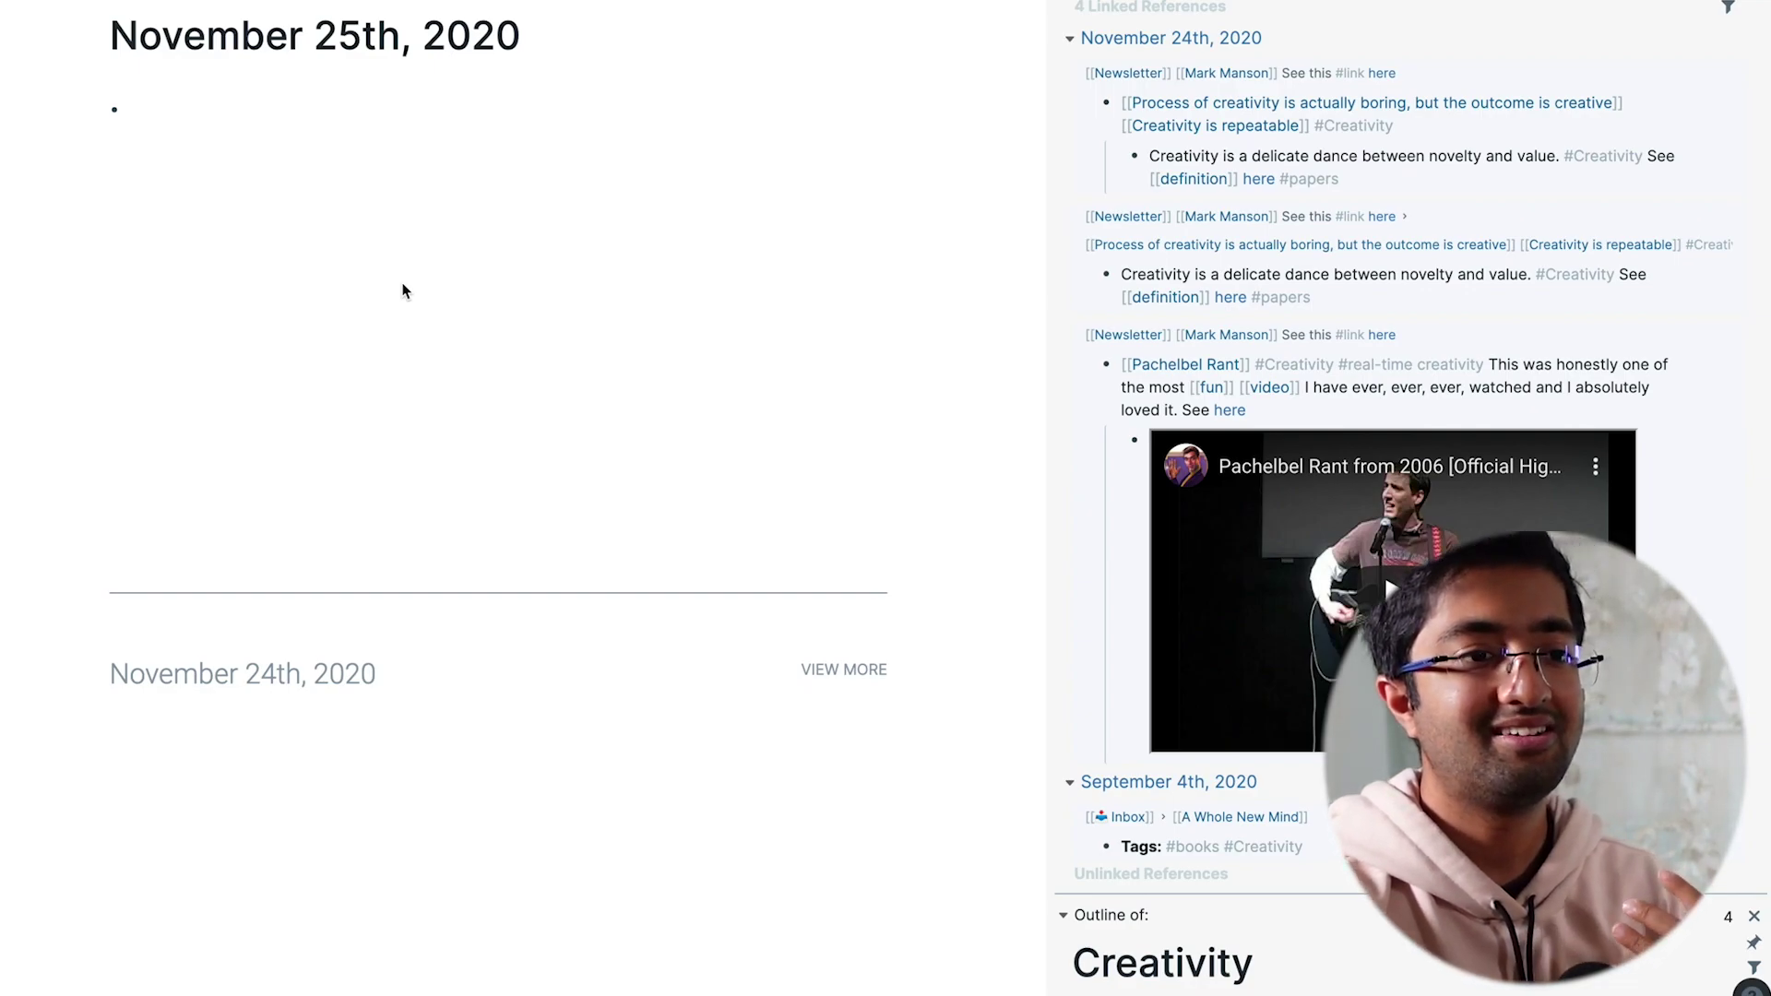
{"action": "left_click", "coordinate": [350, 99]}
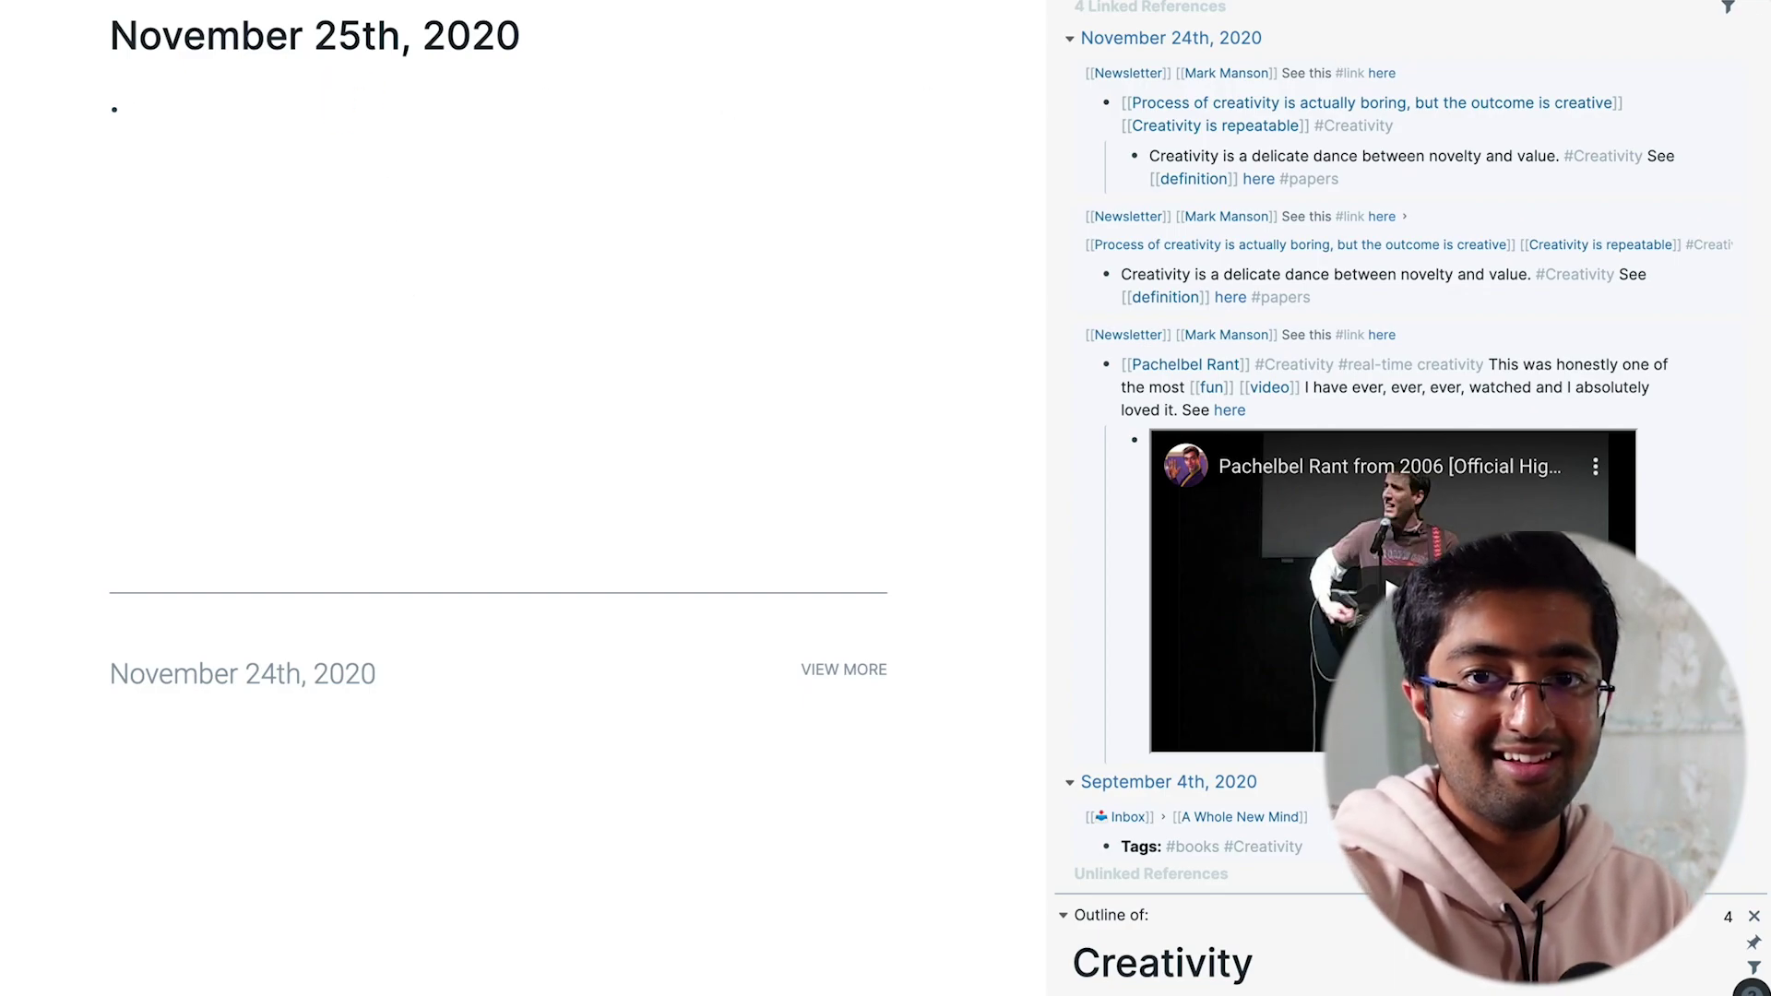
Hide the sidebar holding the Creativity references and tile the daily notes beside the "5 Boring Ways to Become More Creative" article
{"action": "key", "text": "super+shift+backslash"}
{"action": "left_click", "coordinate": [687, 116]}
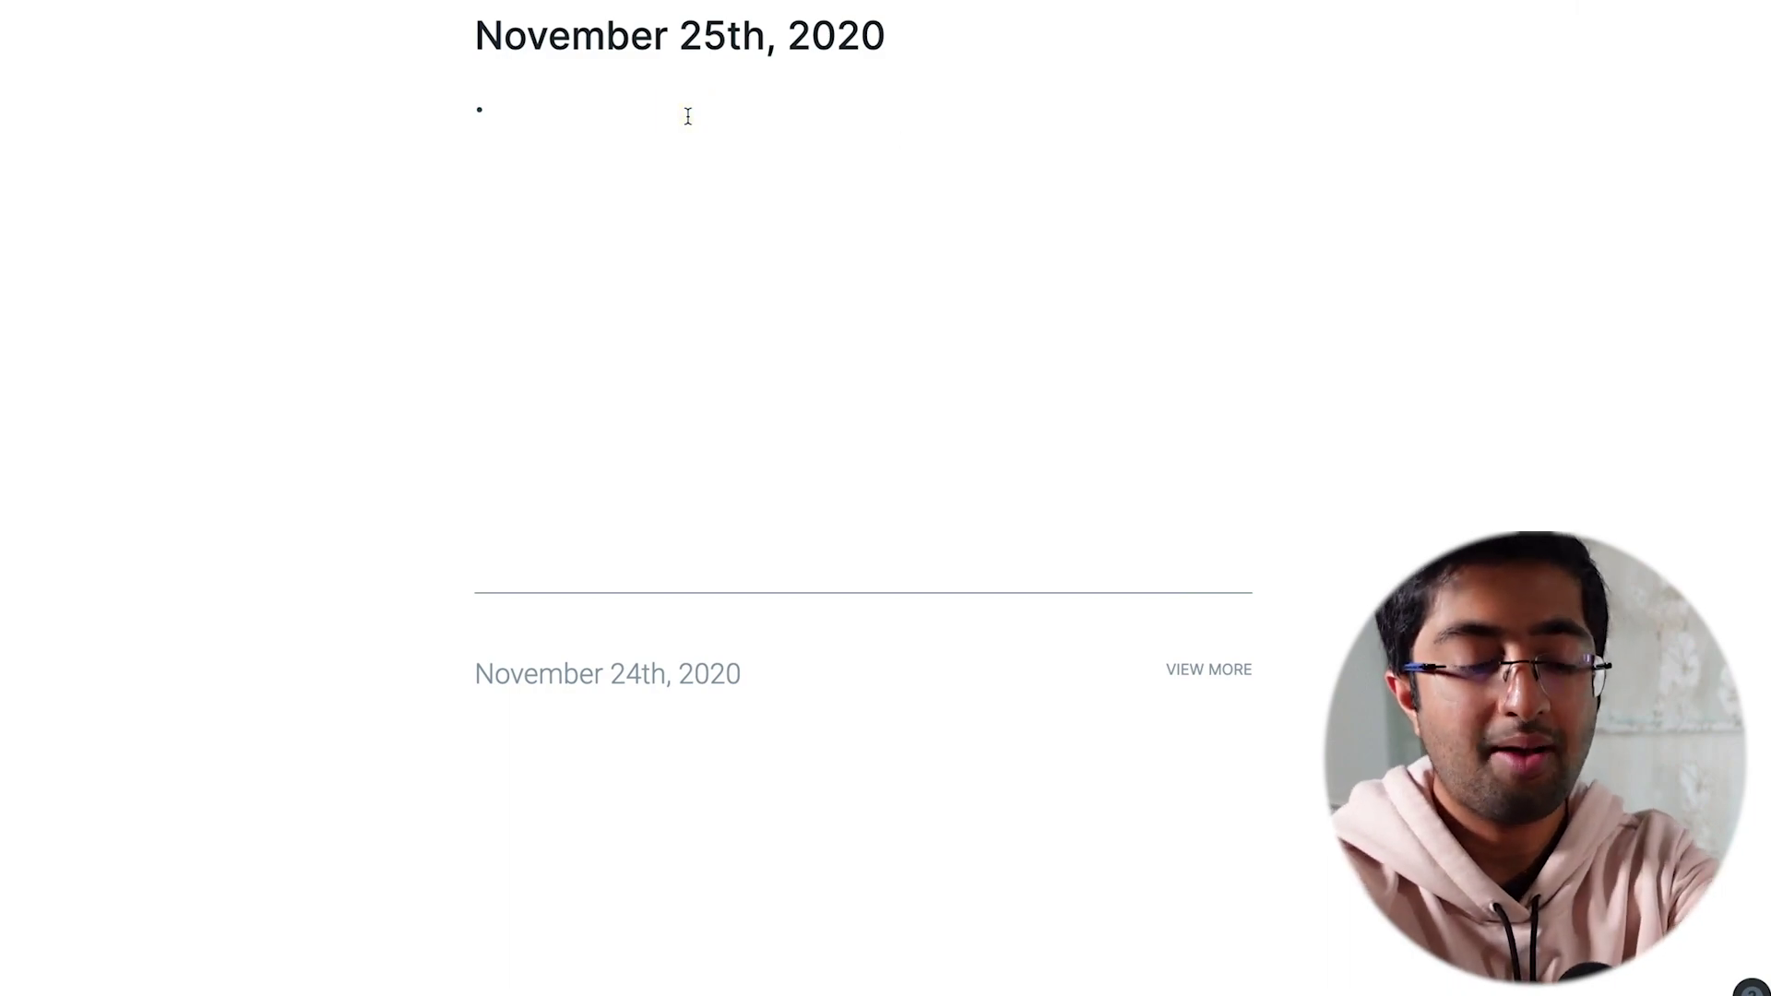
{"action": "key", "text": "ctrl+alt+Right"}
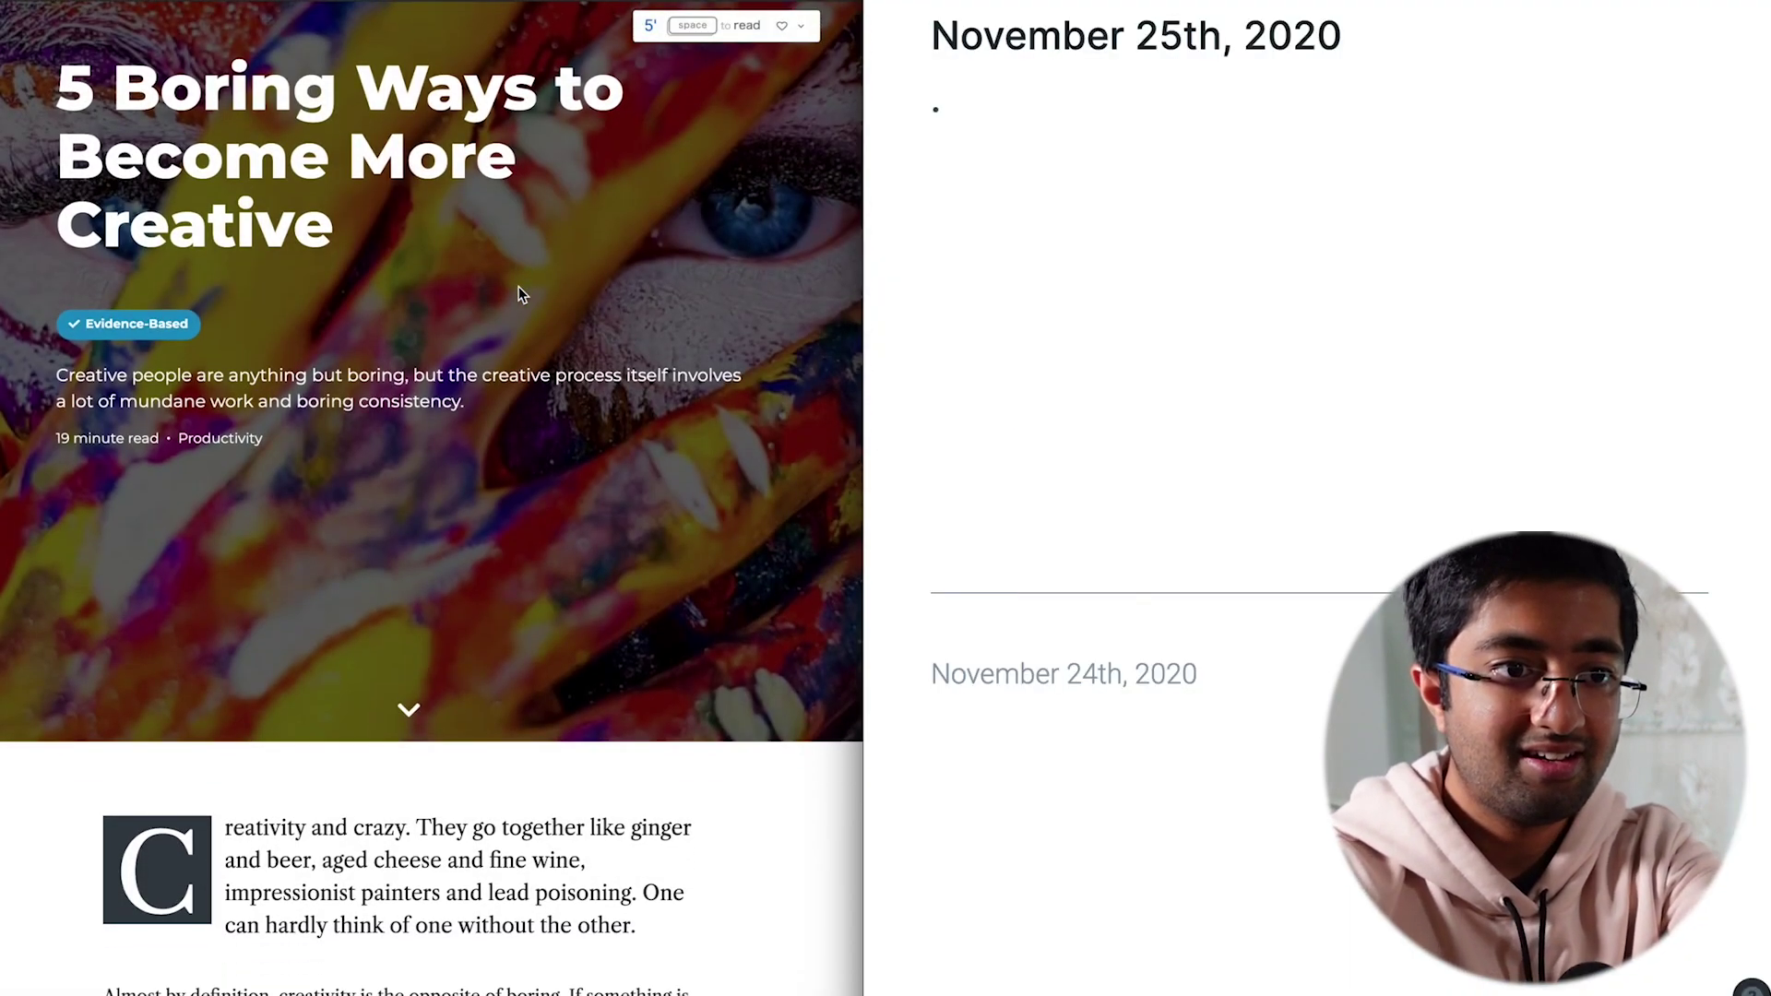
Skim the article down to the Chuck Close inspiration quote, with the November 24th, 2020 notes shown beside it
{"action": "left_click", "coordinate": [518, 294]}
{"action": "scroll", "coordinate": [519, 294], "scroll_direction": "down", "scroll_amount": 9}
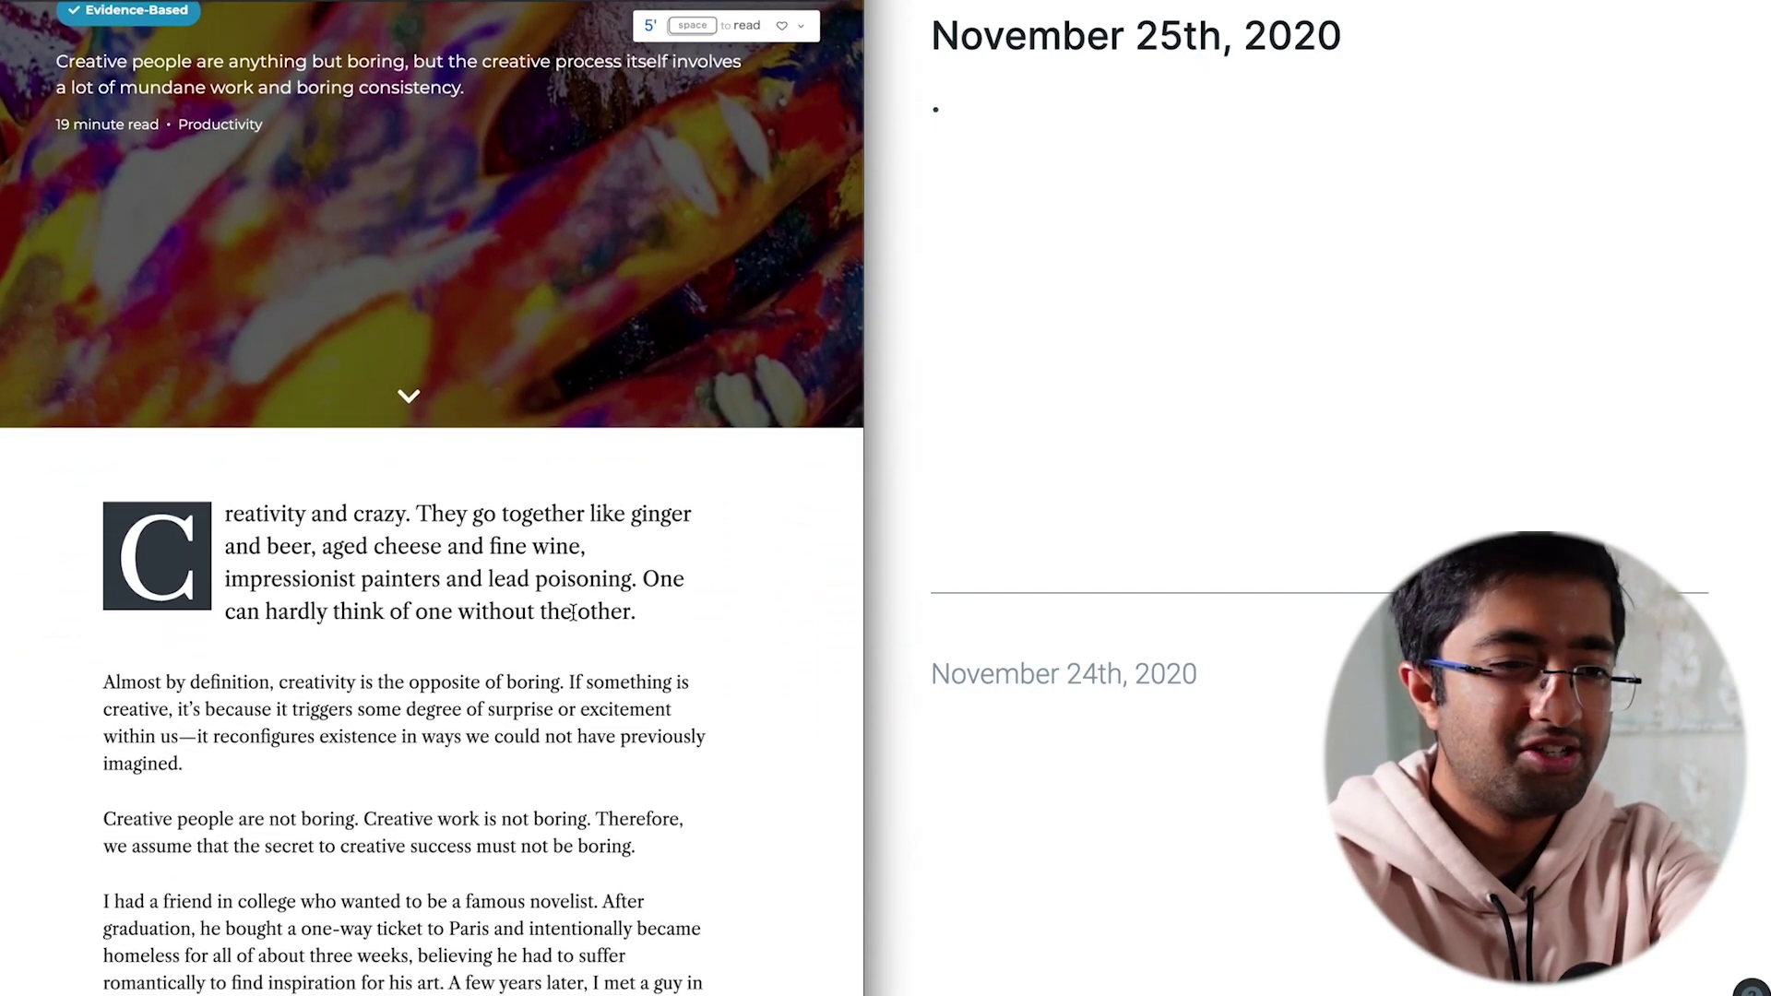
{"action": "scroll", "coordinate": [573, 619], "scroll_direction": "down", "scroll_amount": 15}
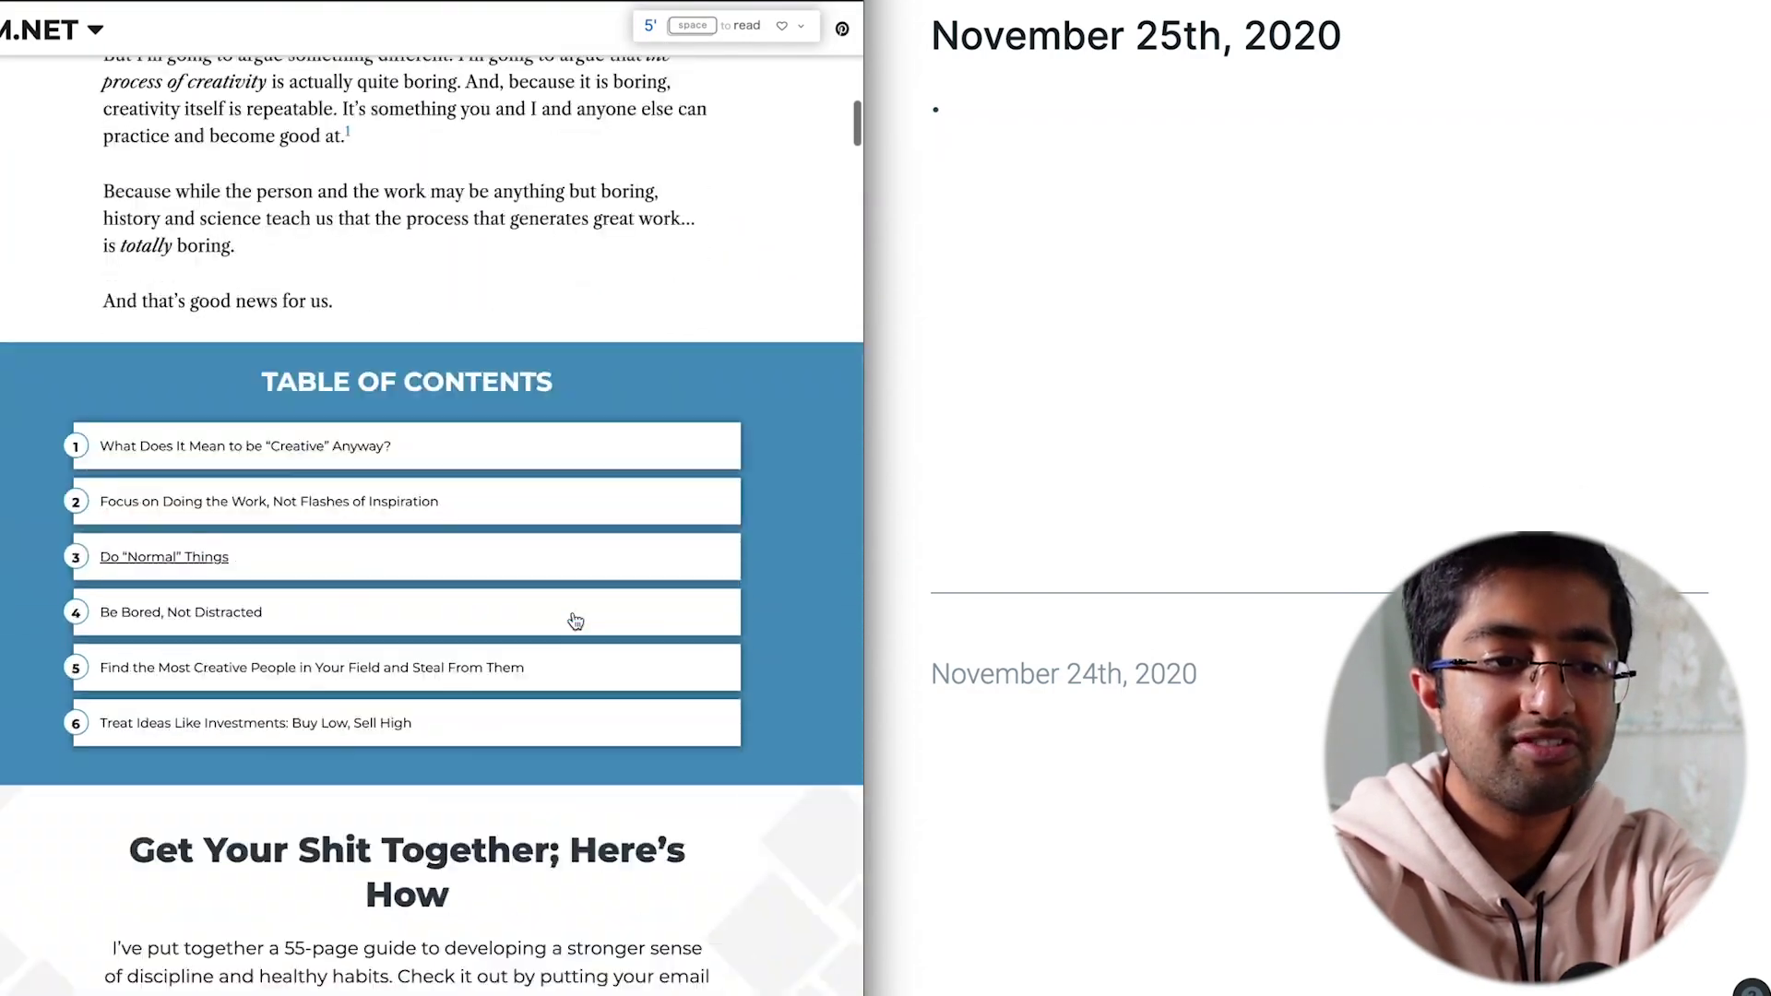
{"action": "scroll", "coordinate": [574, 620], "scroll_direction": "down", "scroll_amount": 20}
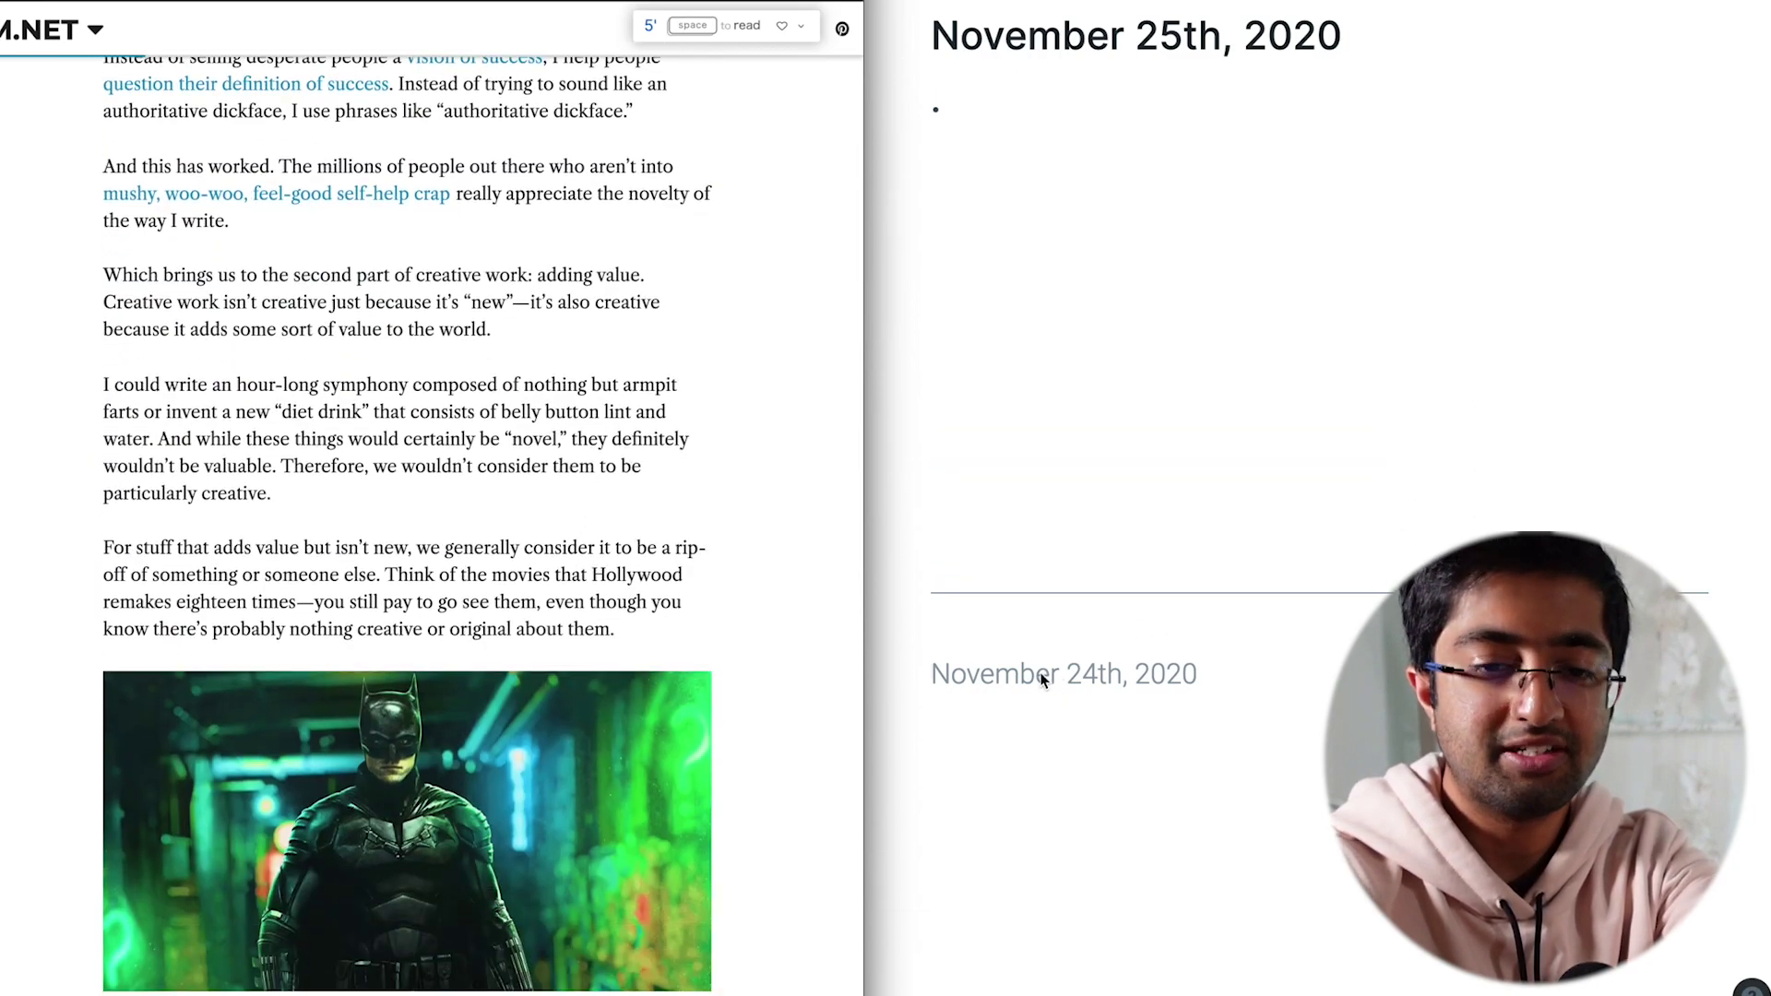
{"action": "scroll", "coordinate": [1079, 719], "scroll_direction": "down", "scroll_amount": 3}
{"action": "scroll", "coordinate": [1089, 743], "scroll_direction": "down", "scroll_amount": 3}
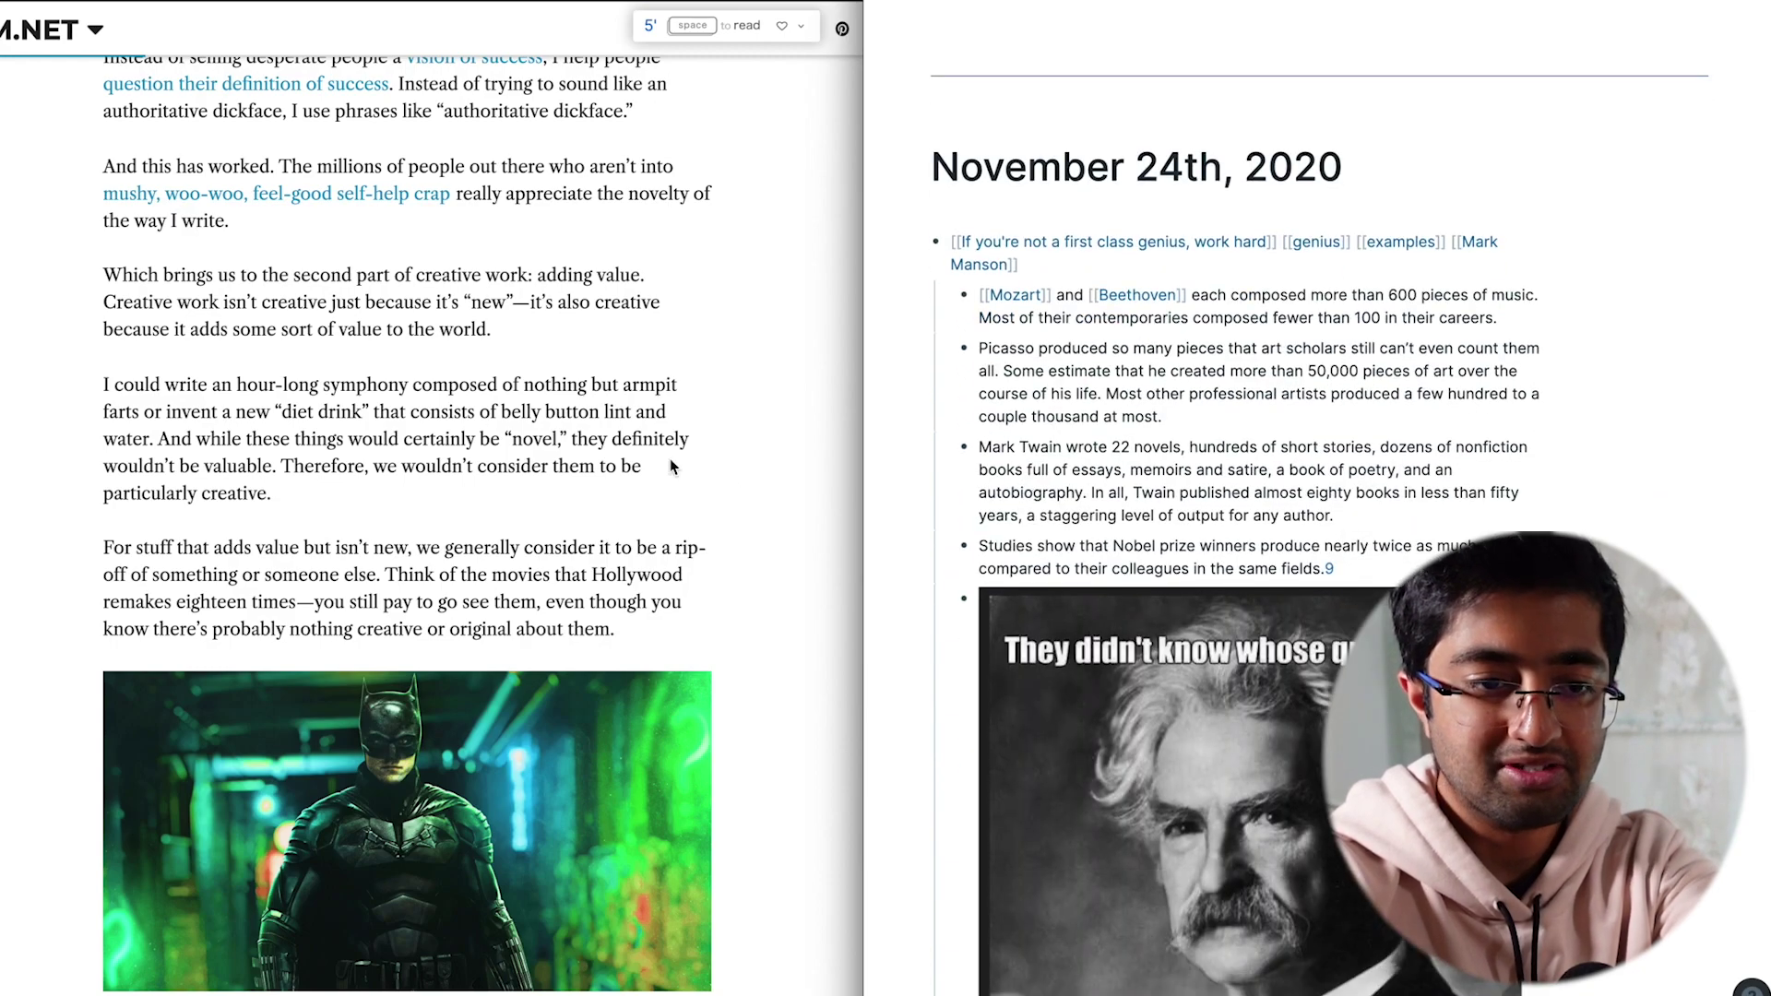
{"action": "scroll", "coordinate": [671, 462], "scroll_direction": "down", "scroll_amount": 20}
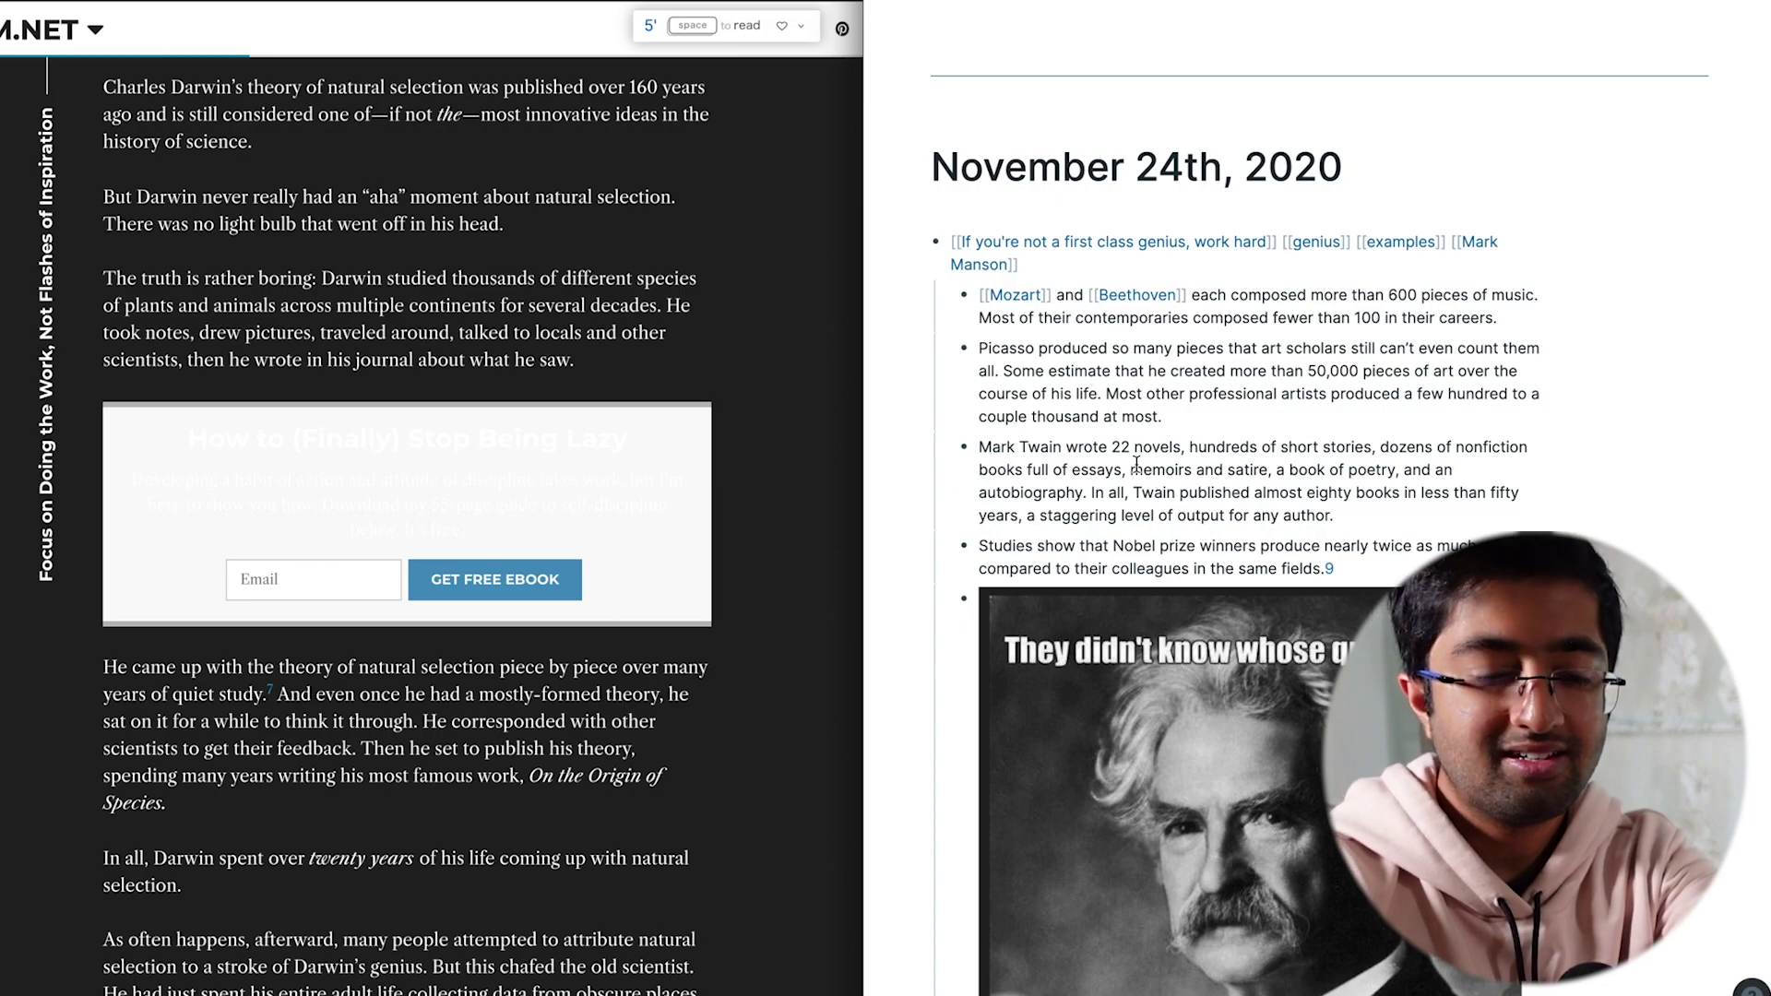
{"action": "scroll", "coordinate": [683, 624], "scroll_direction": "down", "scroll_amount": 1}
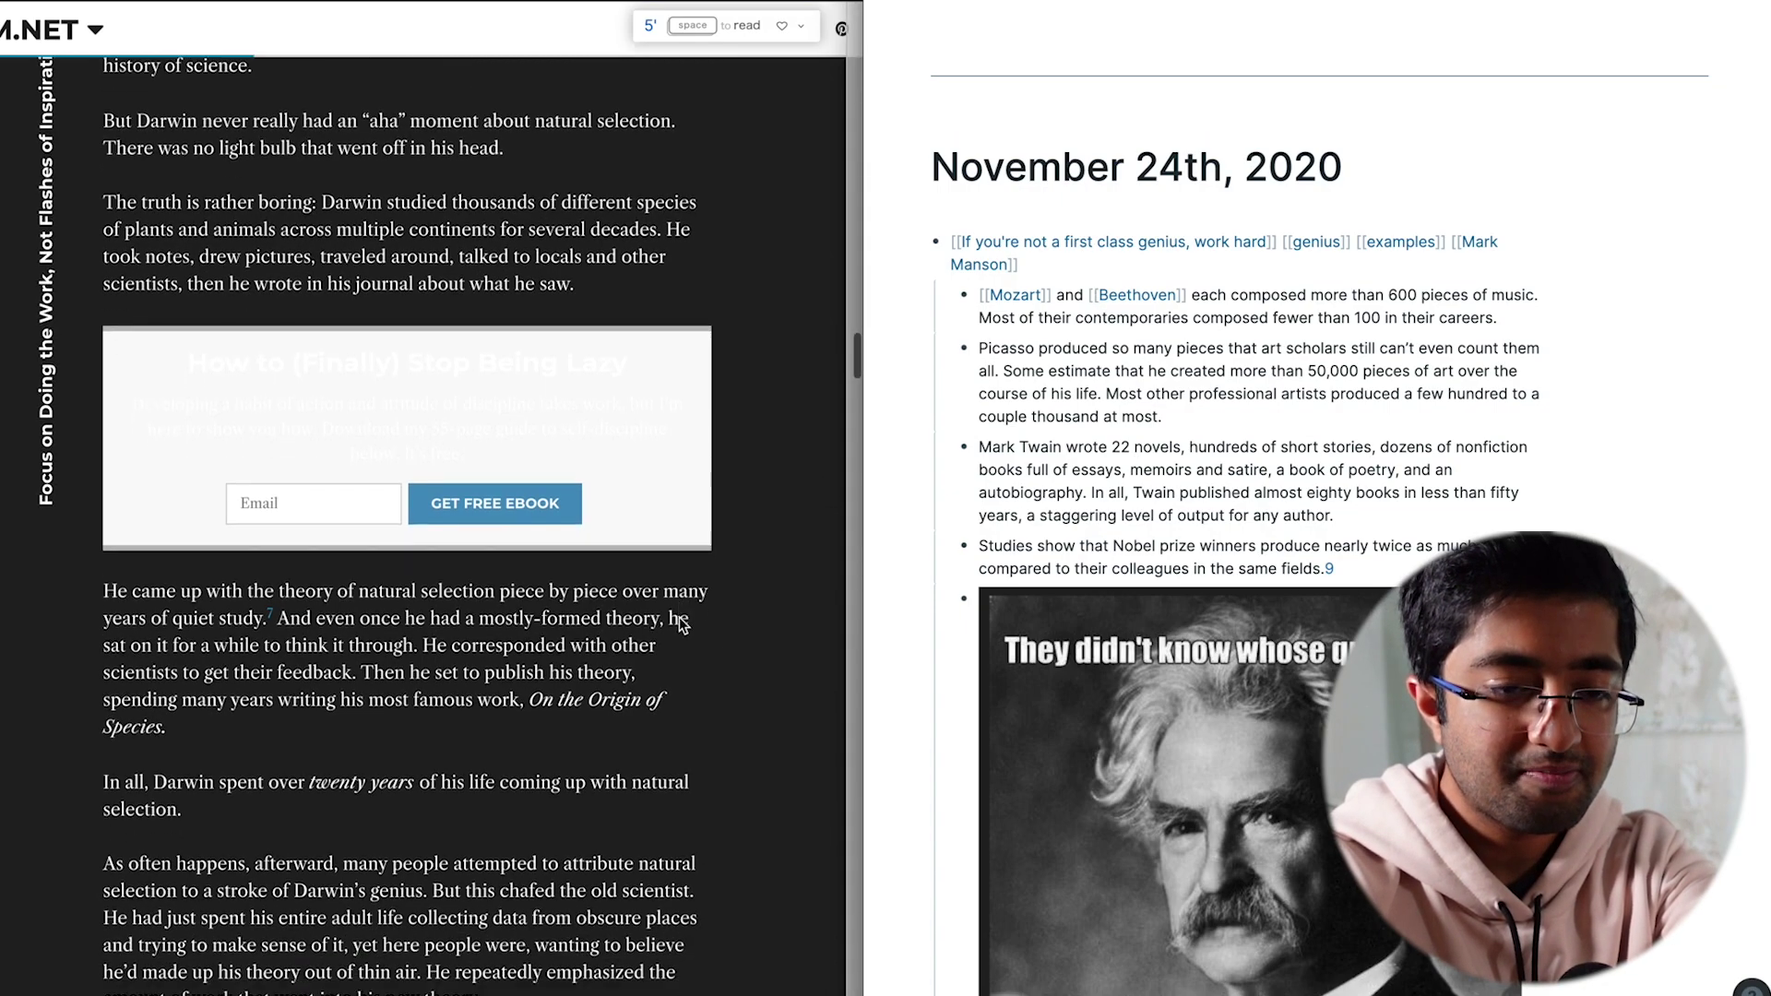
{"action": "scroll", "coordinate": [679, 625], "scroll_direction": "down", "scroll_amount": 14}
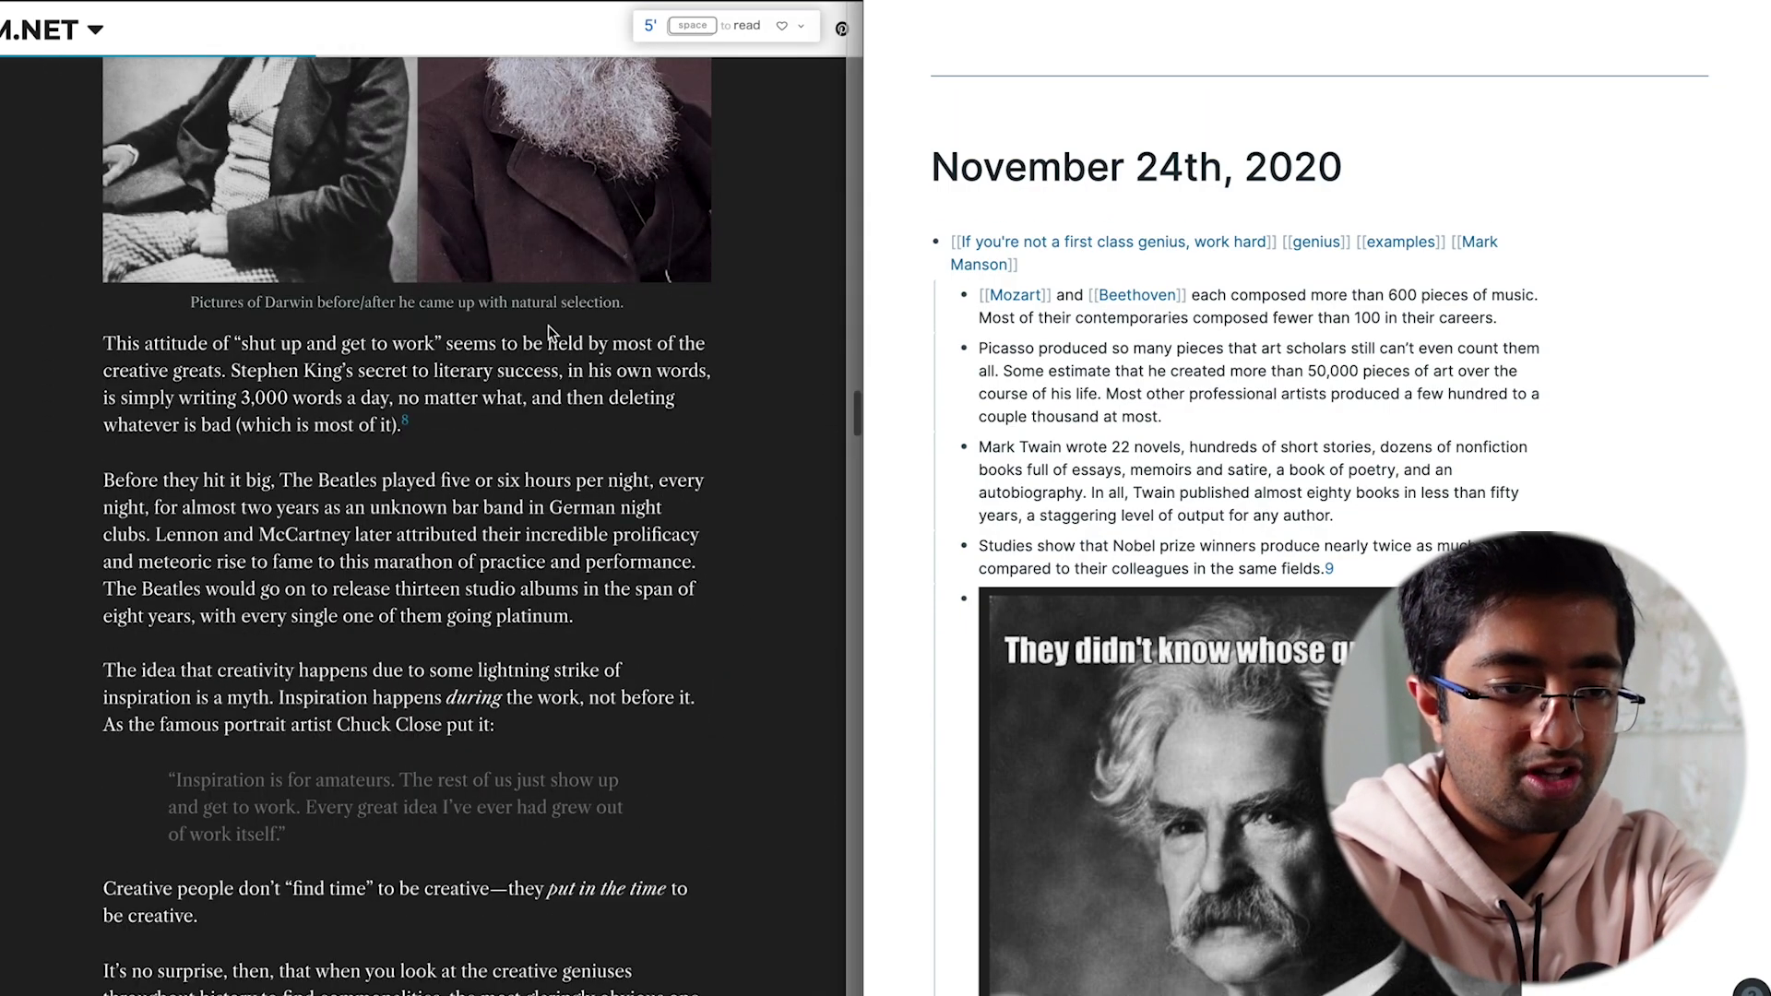
{"action": "scroll", "coordinate": [548, 324], "scroll_direction": "down", "scroll_amount": 3}
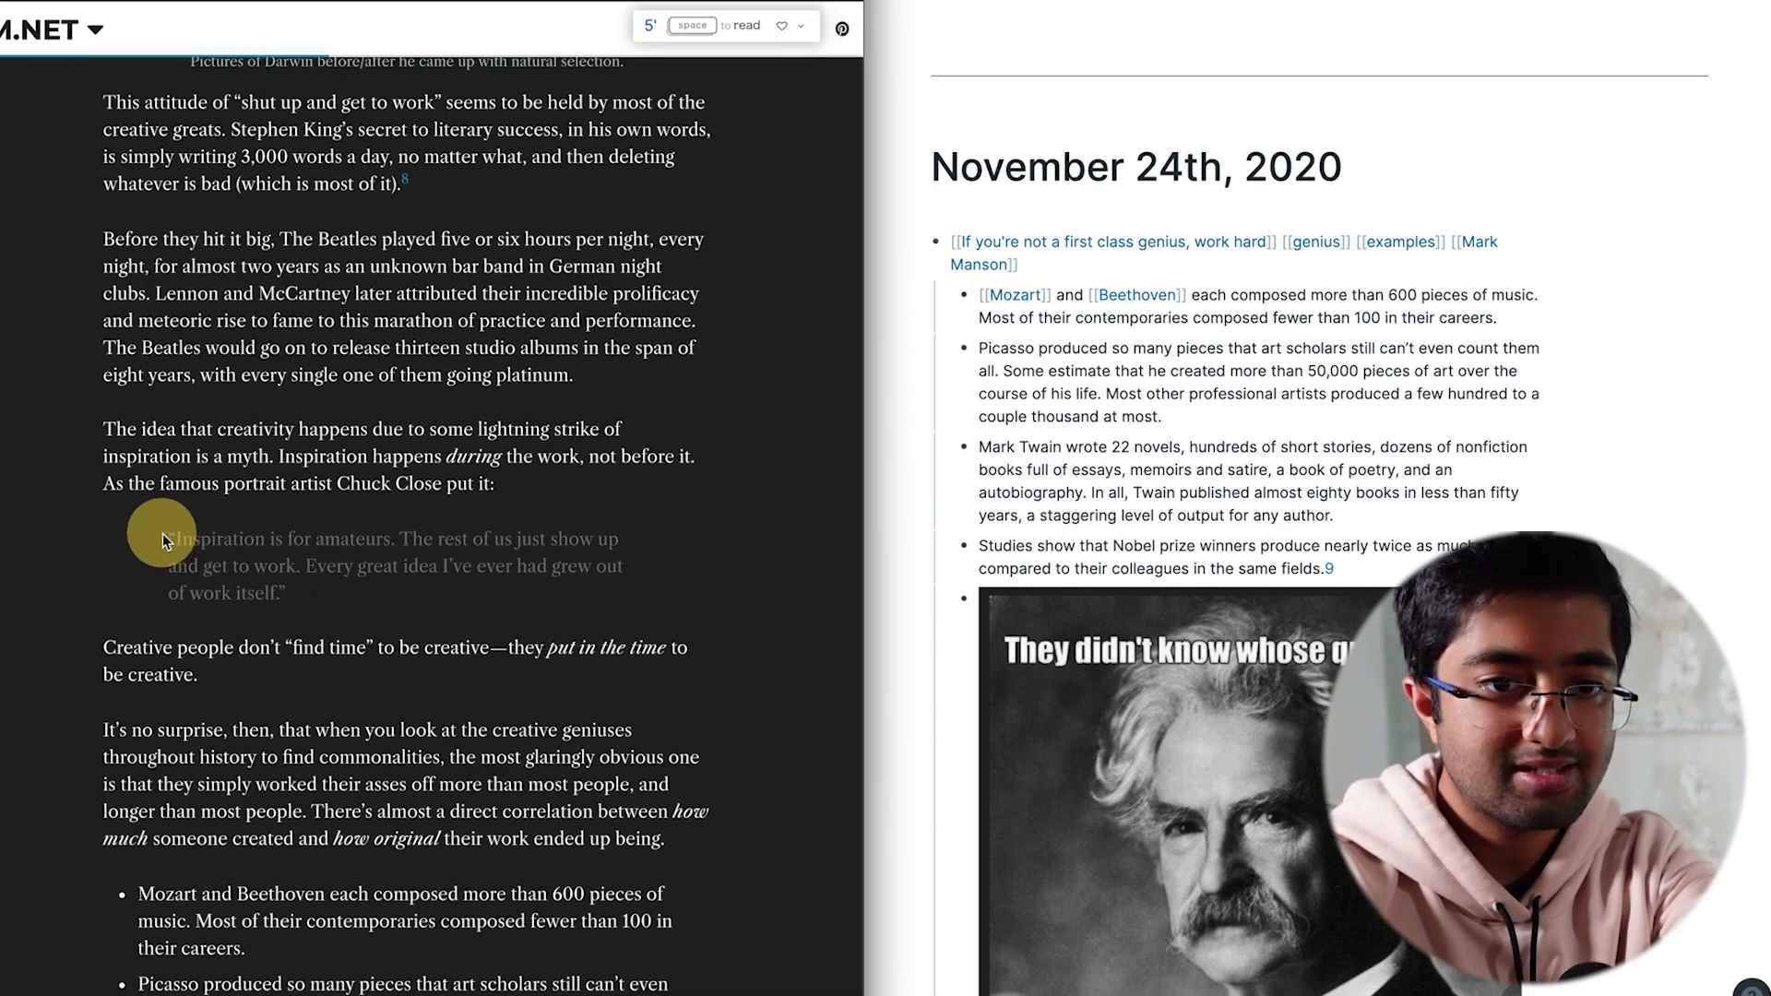
Compare the November 24th newsletter notes with the article, selecting its sentence "Creative people don't 'find time' to be creative—they put in the time to be creative."
{"action": "scroll", "coordinate": [1029, 562], "scroll_direction": "down", "scroll_amount": 12}
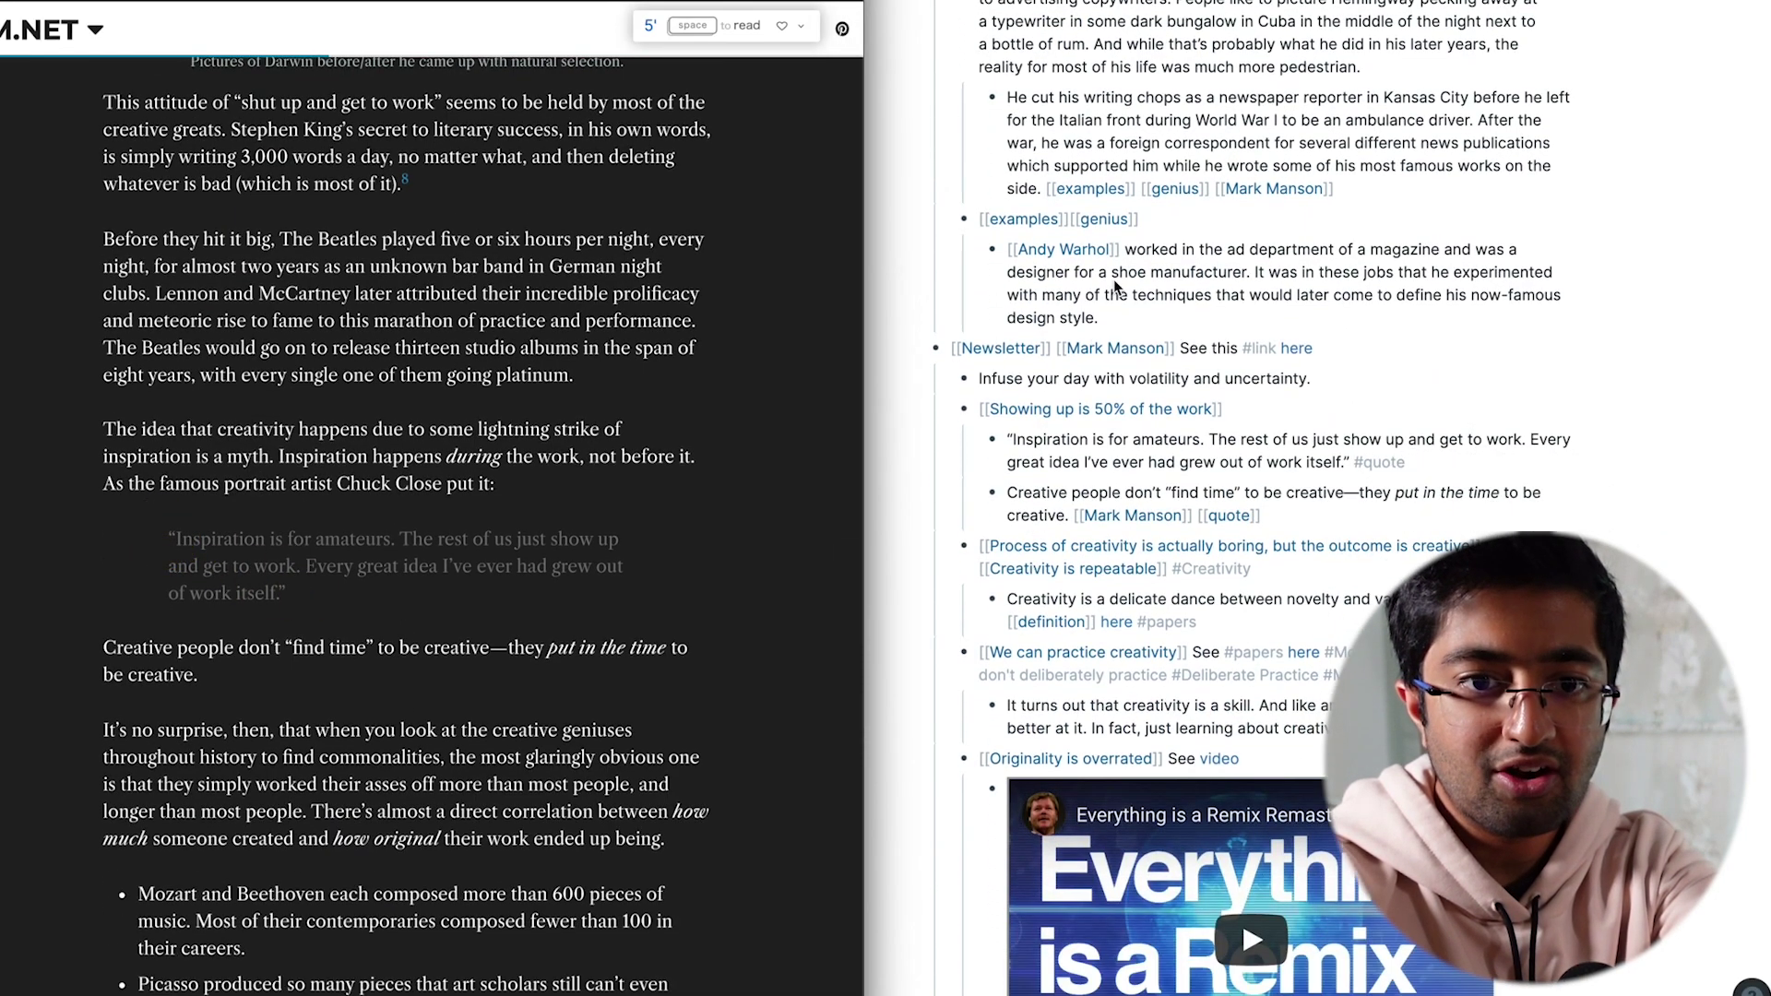
{"action": "scroll", "coordinate": [1094, 582], "scroll_direction": "down", "scroll_amount": 2}
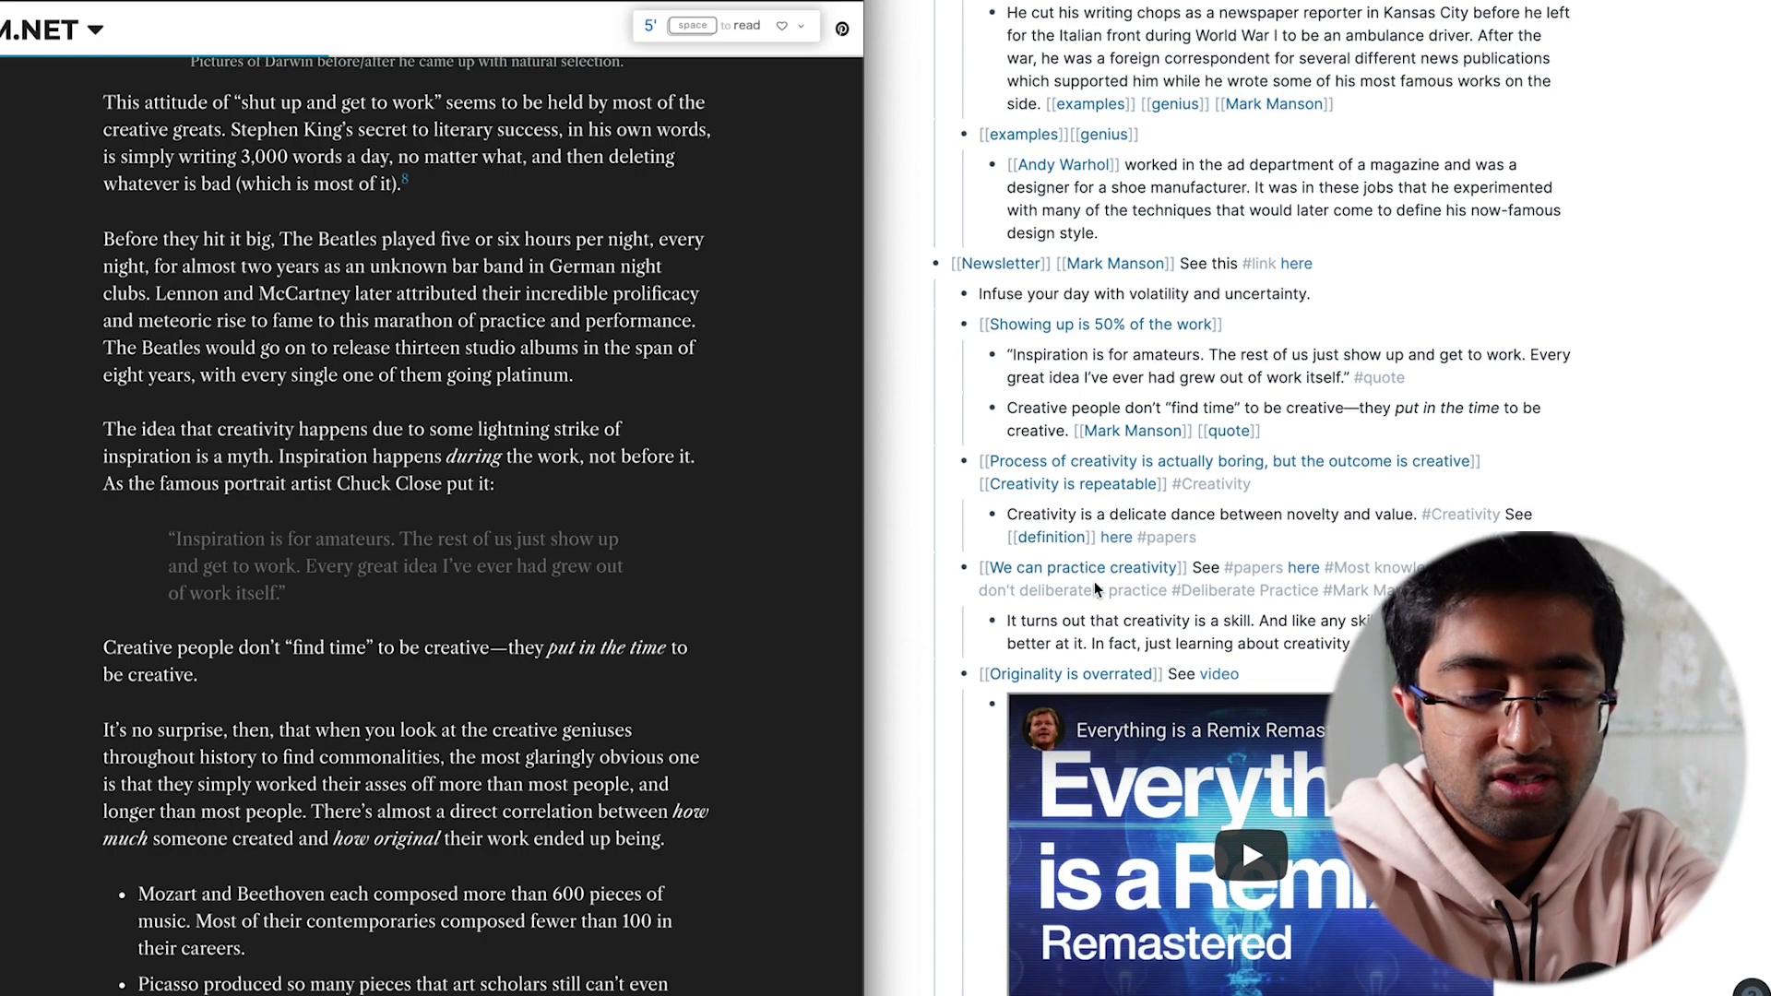
{"action": "scroll", "coordinate": [1094, 581], "scroll_direction": "down", "scroll_amount": 5}
{"action": "scroll", "coordinate": [1094, 581], "scroll_direction": "up", "scroll_amount": 5}
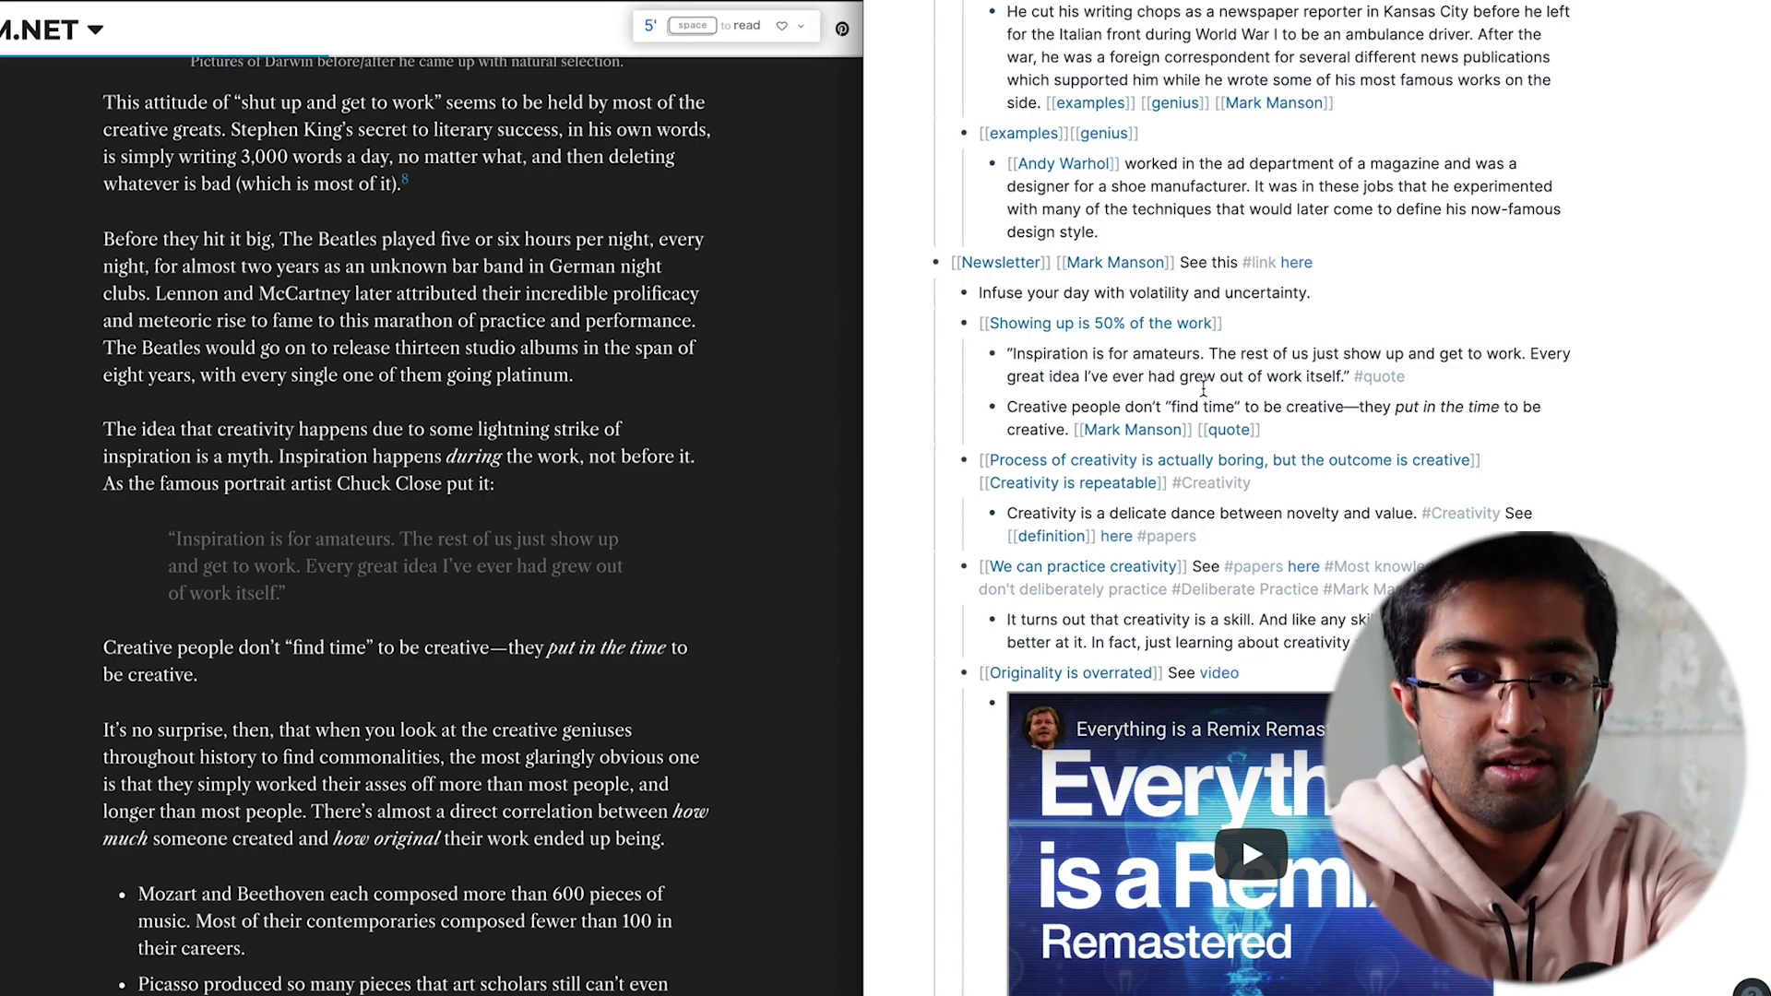
{"action": "scroll", "coordinate": [462, 475], "scroll_direction": "down", "scroll_amount": 3}
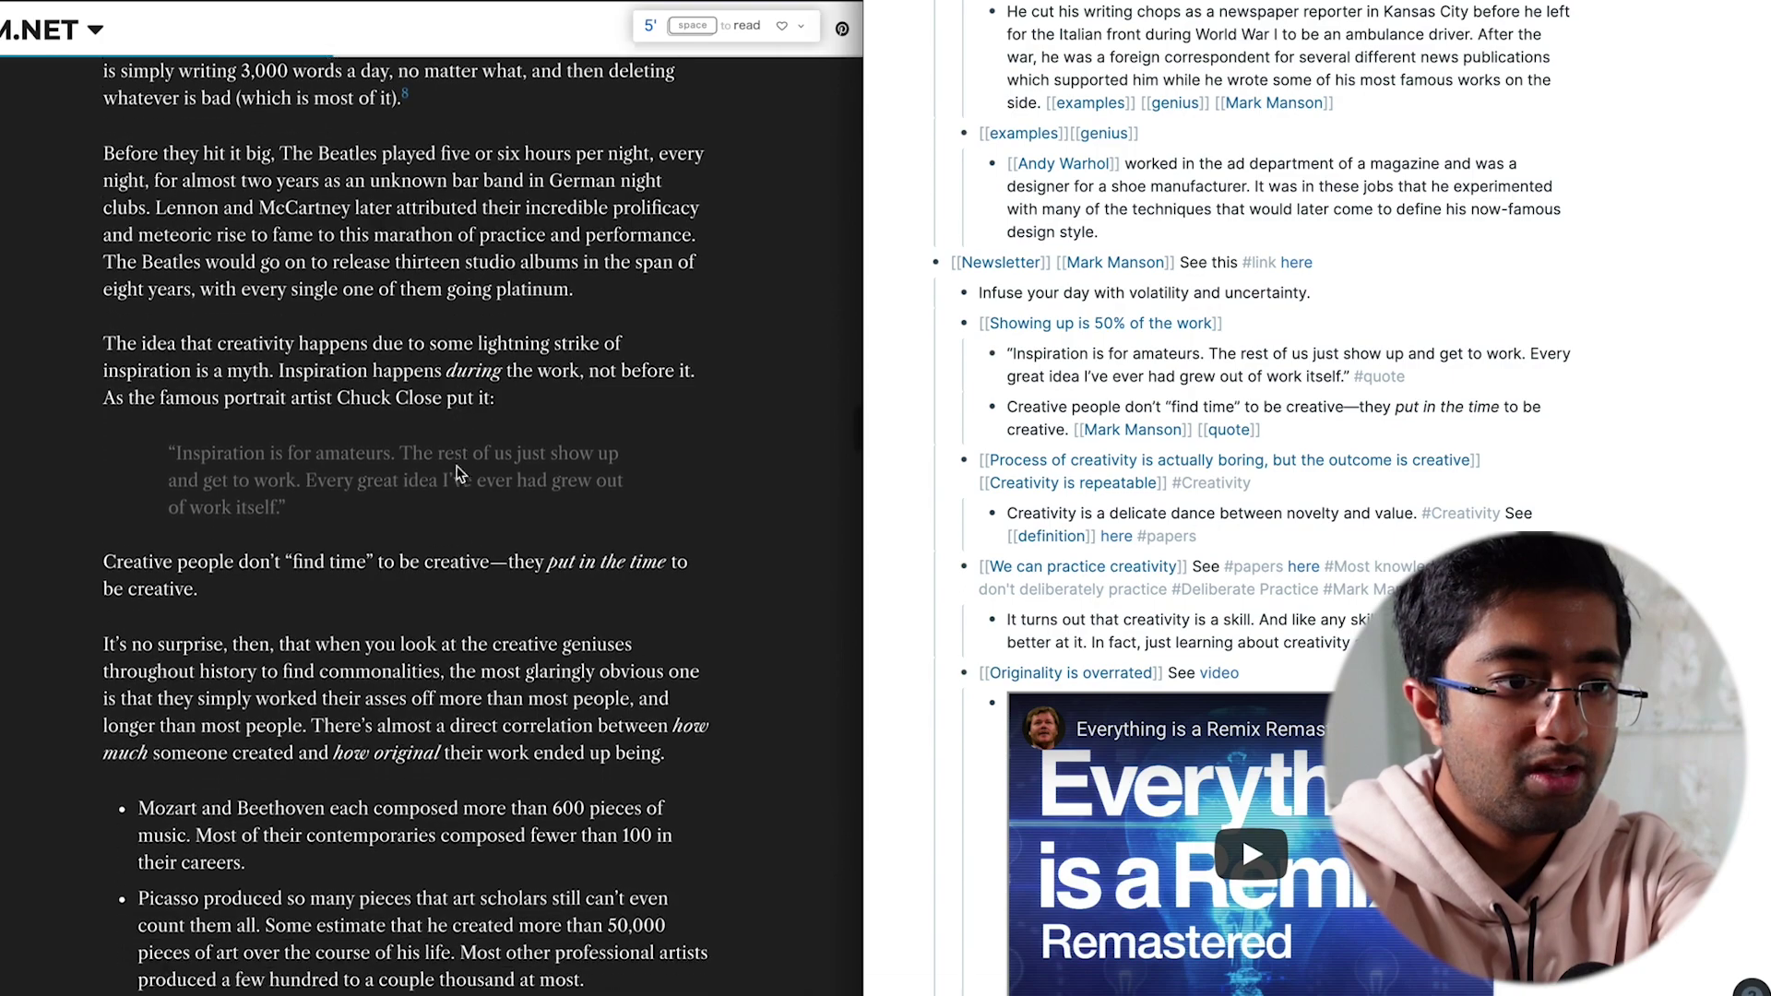
{"action": "scroll", "coordinate": [400, 613], "scroll_direction": "down", "scroll_amount": 3}
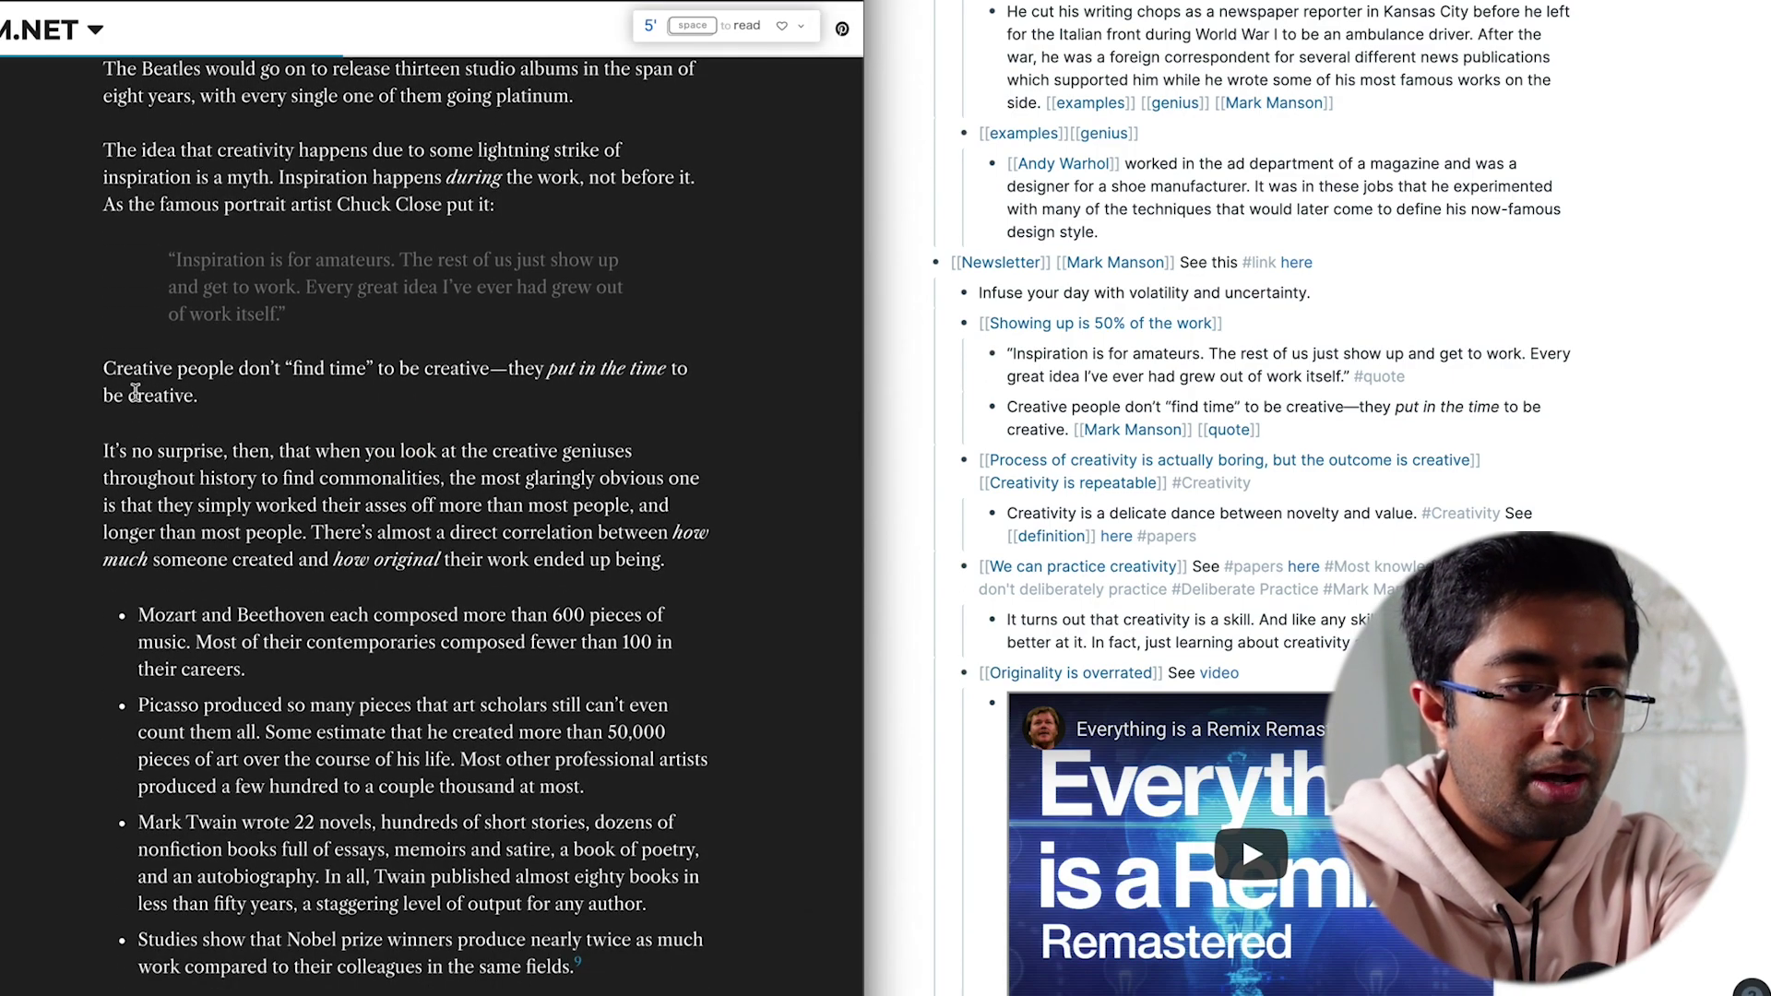
{"action": "mouse_move", "coordinate": [104, 368]}
{"action": "left_mouse_down"}
{"action": "mouse_move", "coordinate": [296, 367]}
{"action": "mouse_move", "coordinate": [300, 395]}
{"action": "left_mouse_up"}
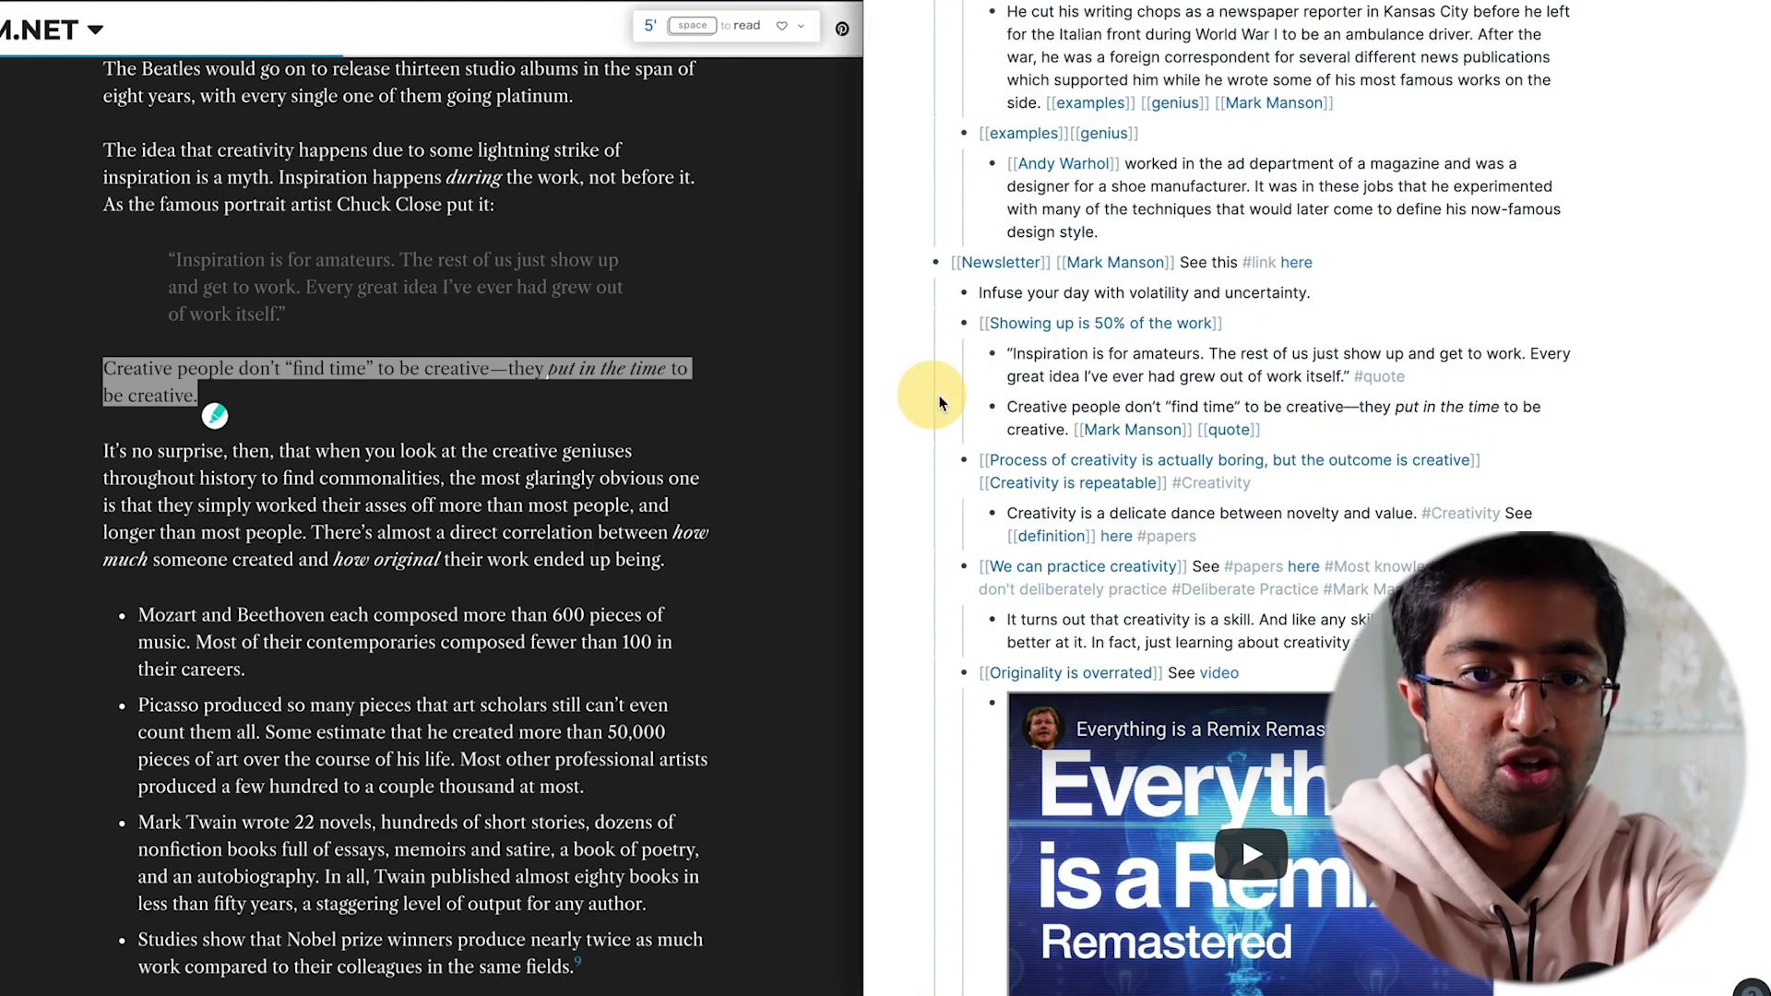
Find the basketball analogy sentence before the "Do 'Normal' Things" section of the article and select it
{"action": "scroll", "coordinate": [682, 484], "scroll_direction": "down", "scroll_amount": 3}
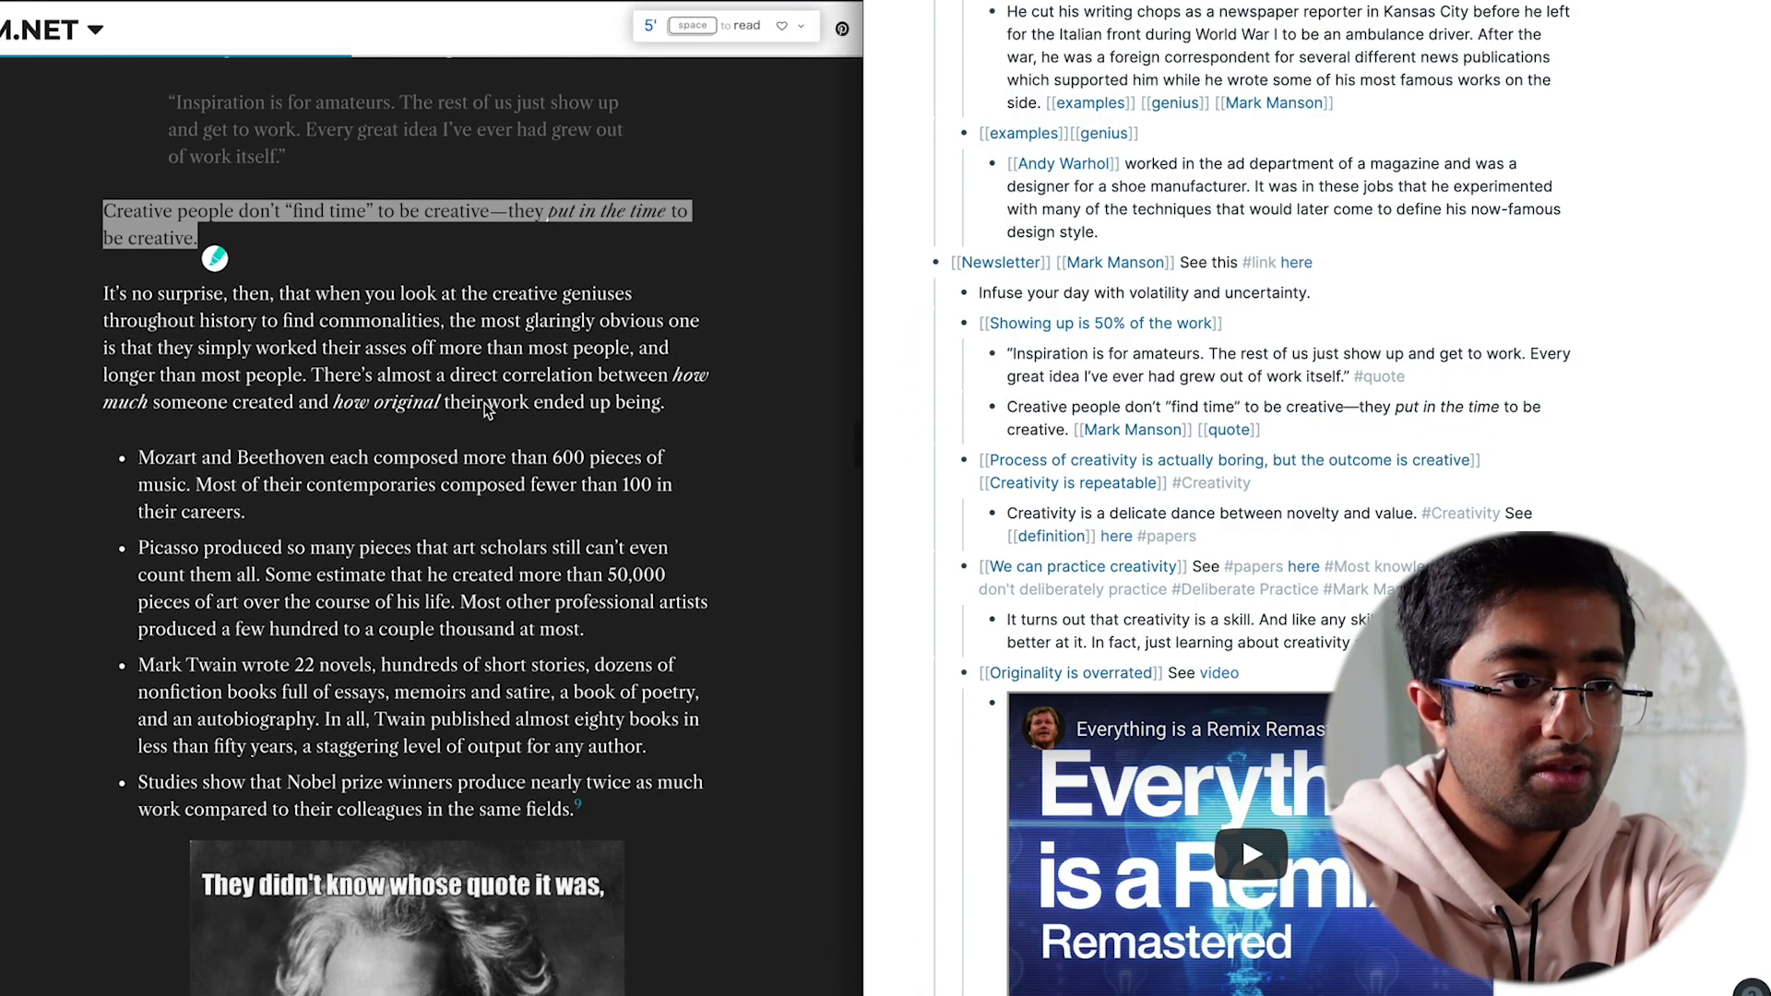
{"action": "scroll", "coordinate": [301, 473], "scroll_direction": "down", "scroll_amount": 10}
{"action": "scroll", "coordinate": [277, 466], "scroll_direction": "up", "scroll_amount": 7}
{"action": "scroll", "coordinate": [277, 457], "scroll_direction": "down", "scroll_amount": 10}
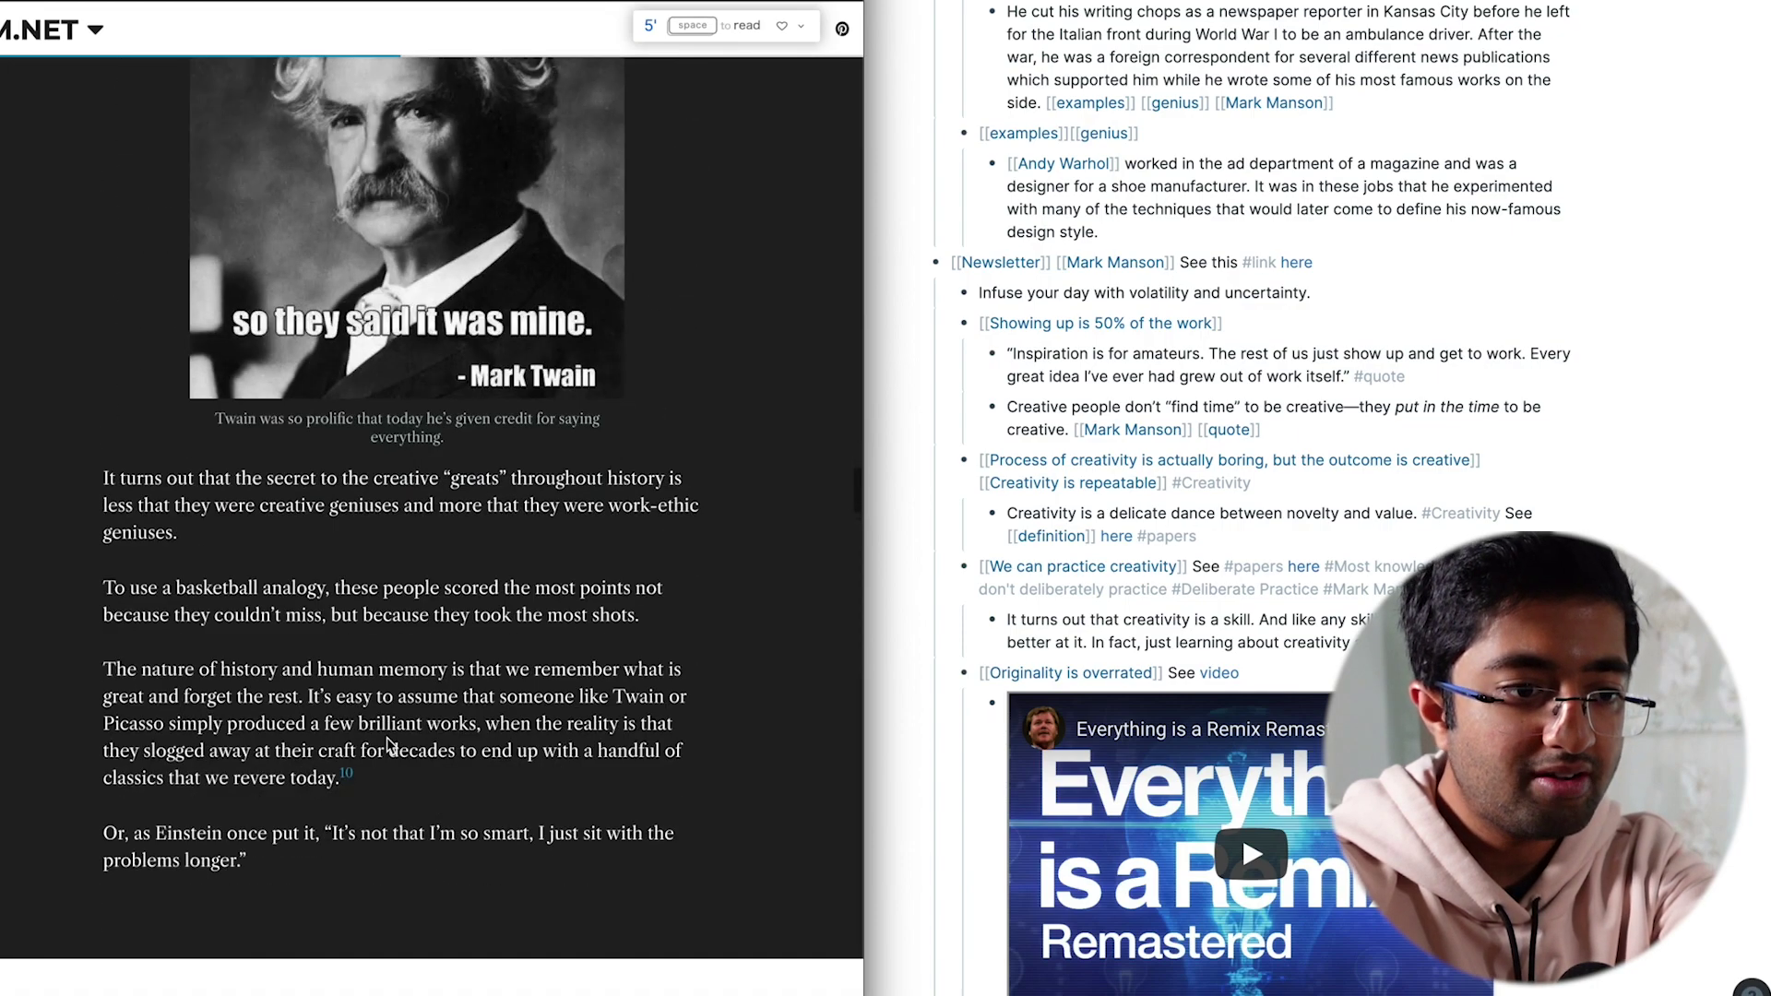
{"action": "scroll", "coordinate": [286, 516], "scroll_direction": "down", "scroll_amount": 5}
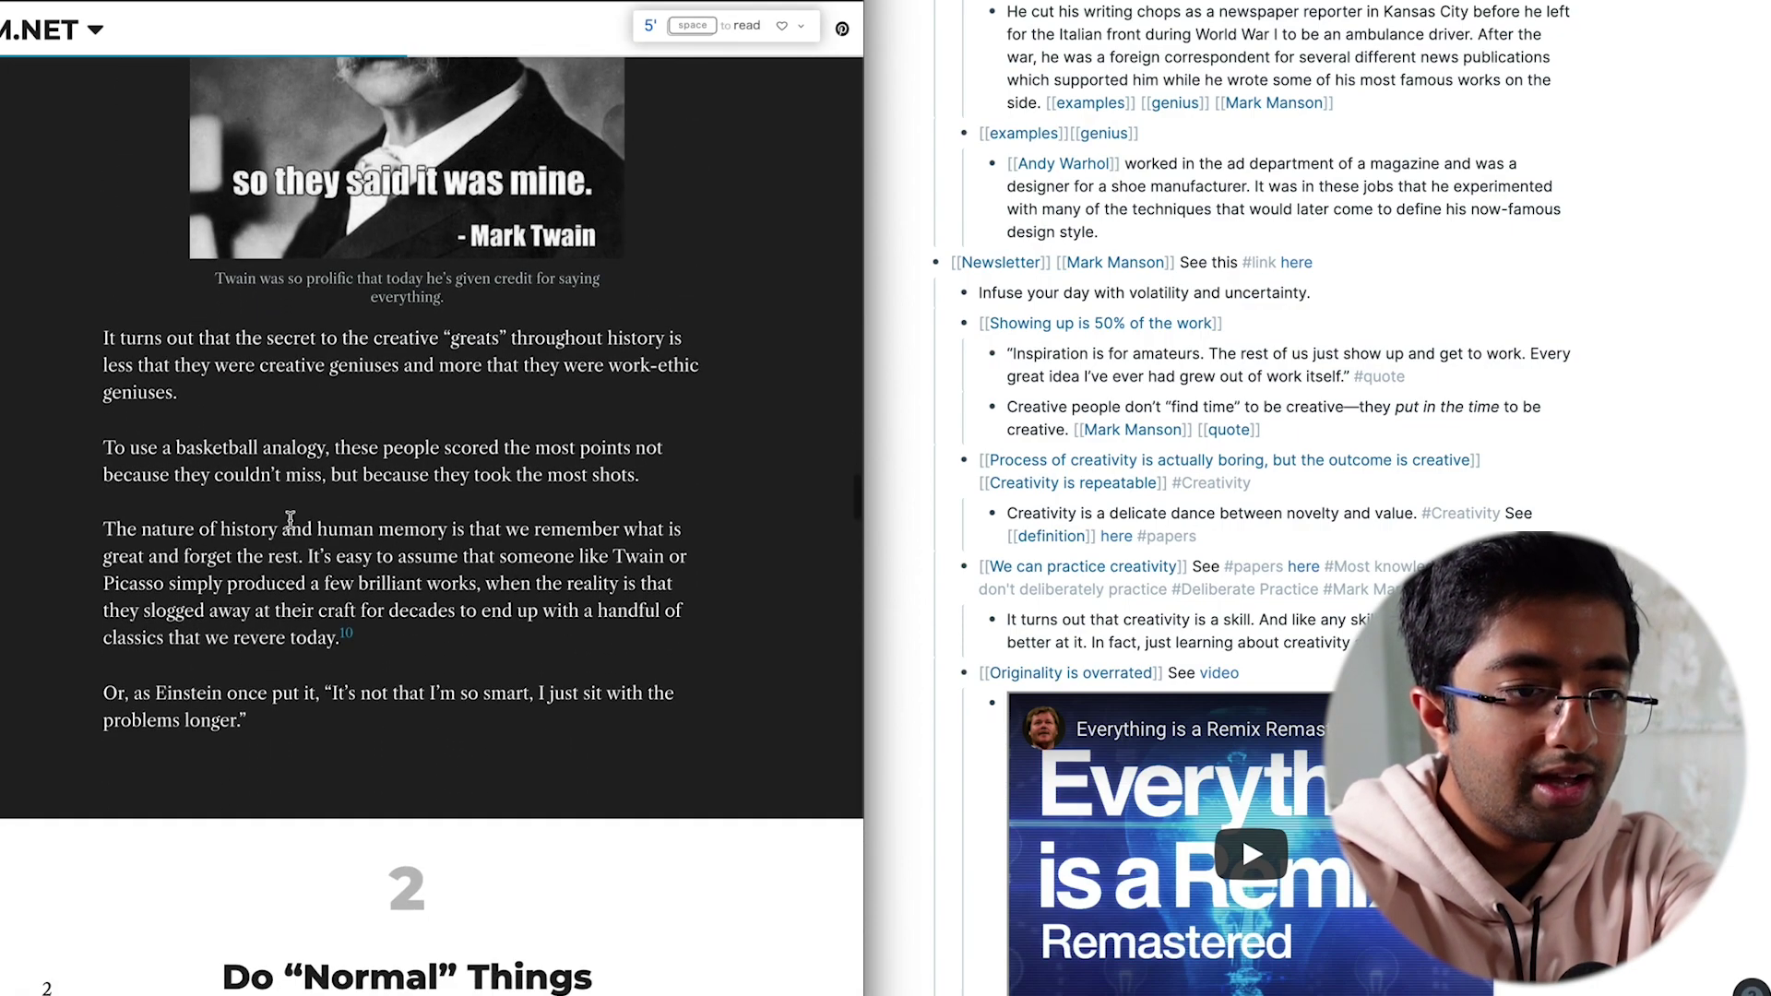
{"action": "scroll", "coordinate": [270, 533], "scroll_direction": "up", "scroll_amount": 1}
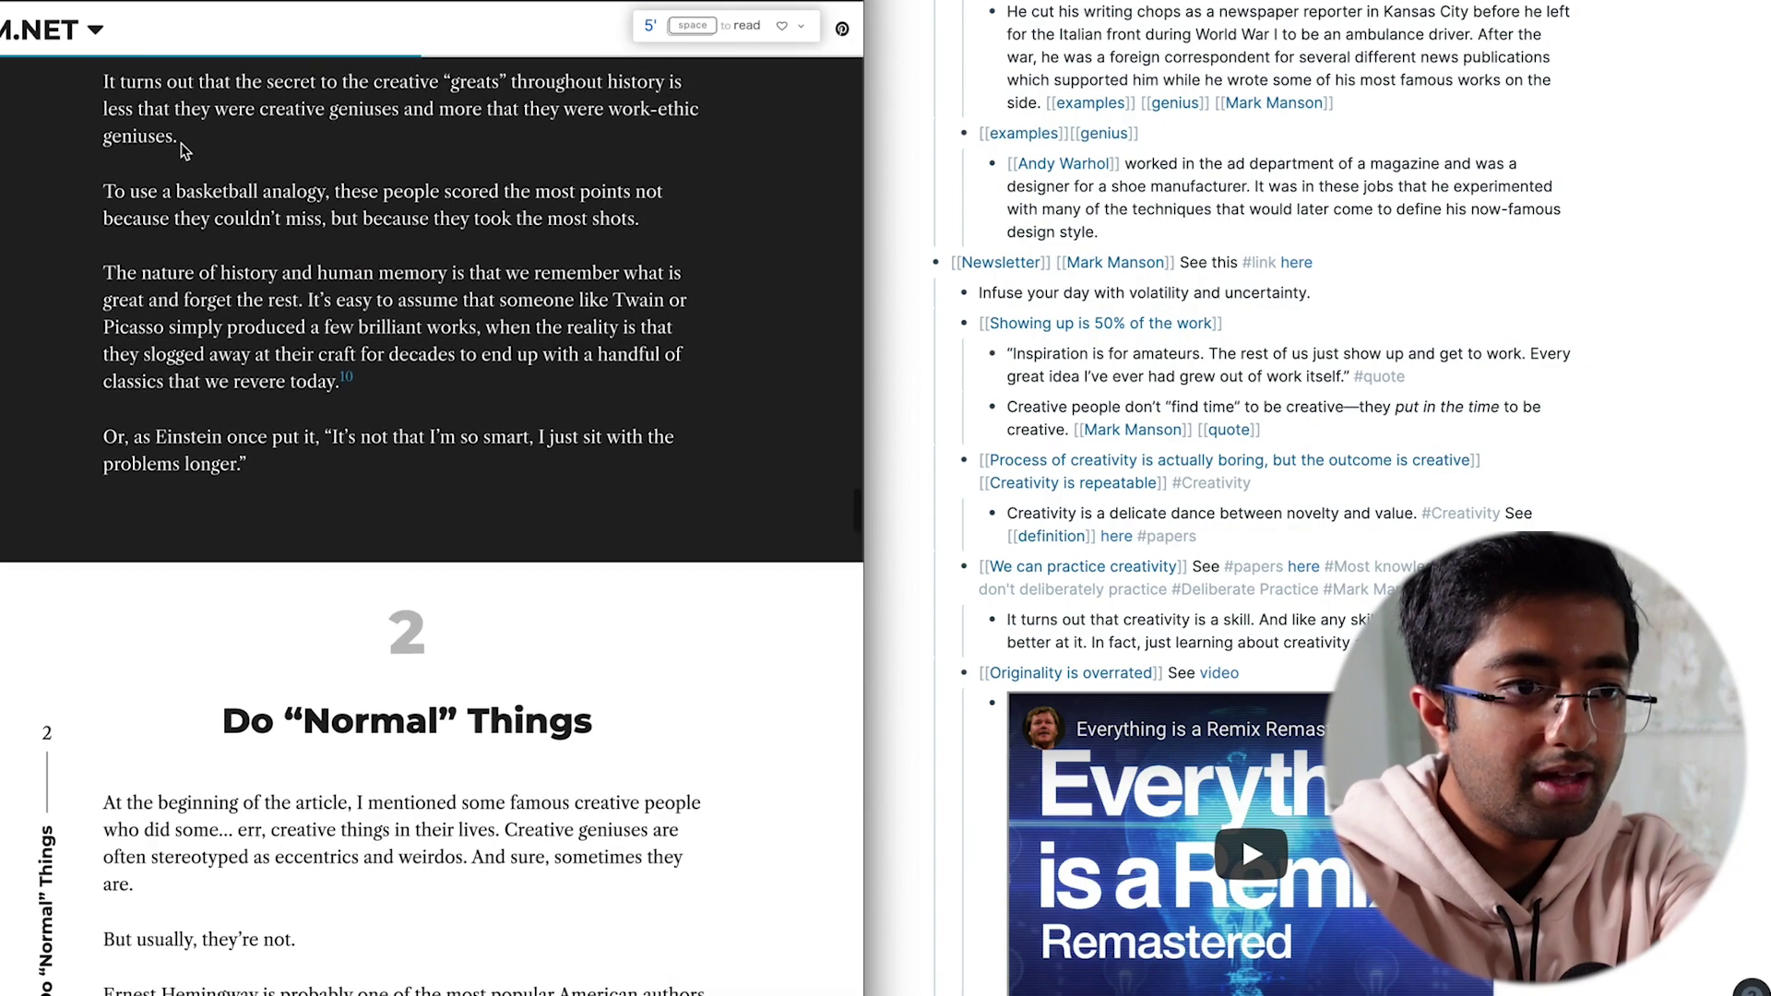
{"action": "triple_click", "coordinate": [180, 199]}
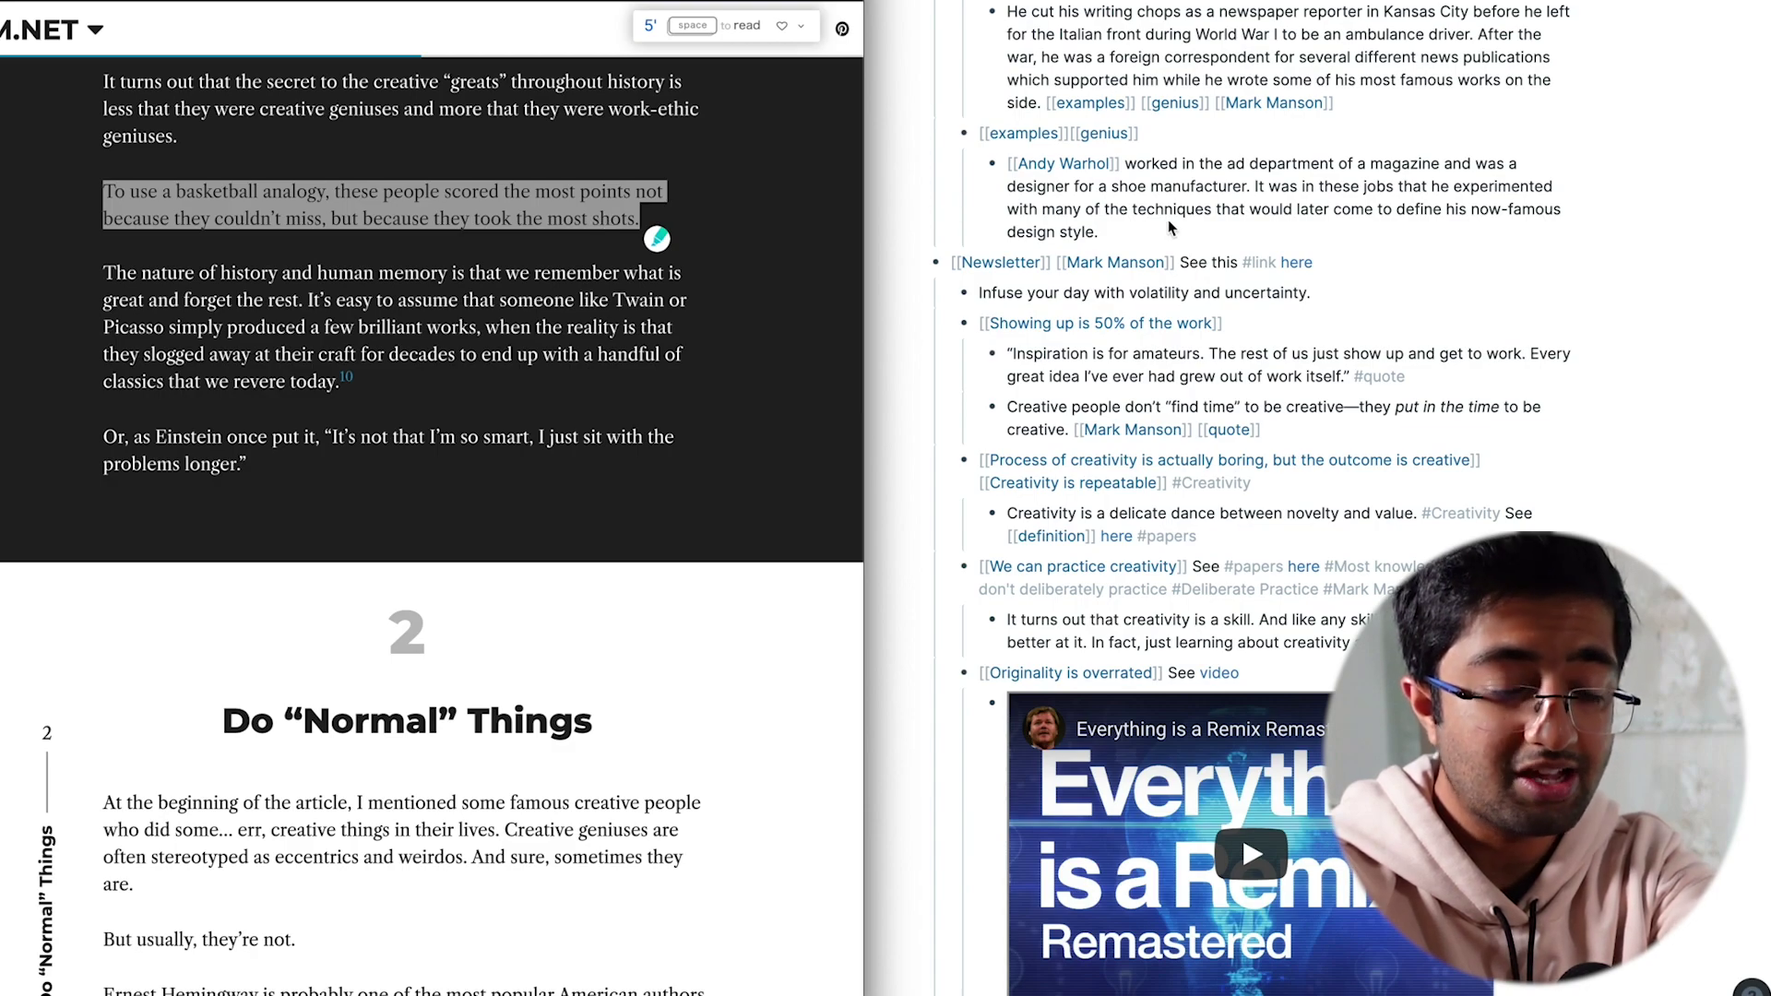
Insert a new block above the first November 24th, 2020 note and link it to the page "quantity can act as quality"
{"action": "scroll", "coordinate": [1167, 219], "scroll_direction": "up", "scroll_amount": 5}
{"action": "scroll", "coordinate": [1168, 220], "scroll_direction": "up", "scroll_amount": 10}
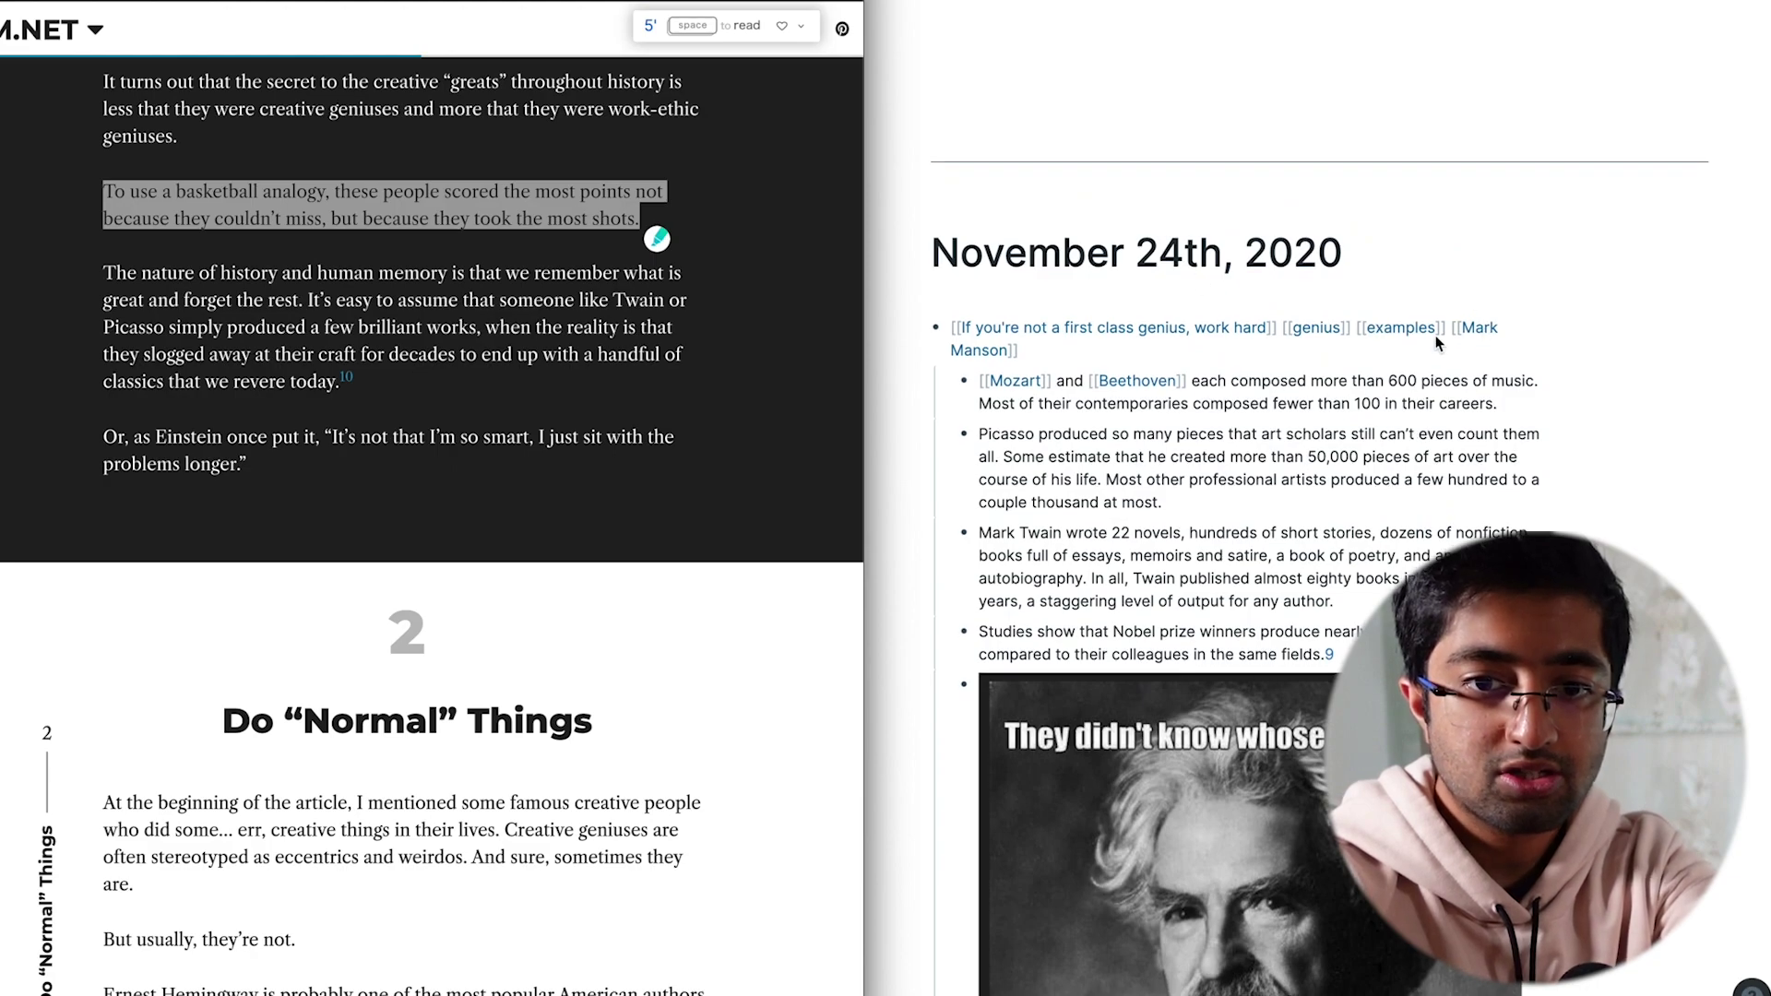
{"action": "left_click", "coordinate": [1326, 348]}
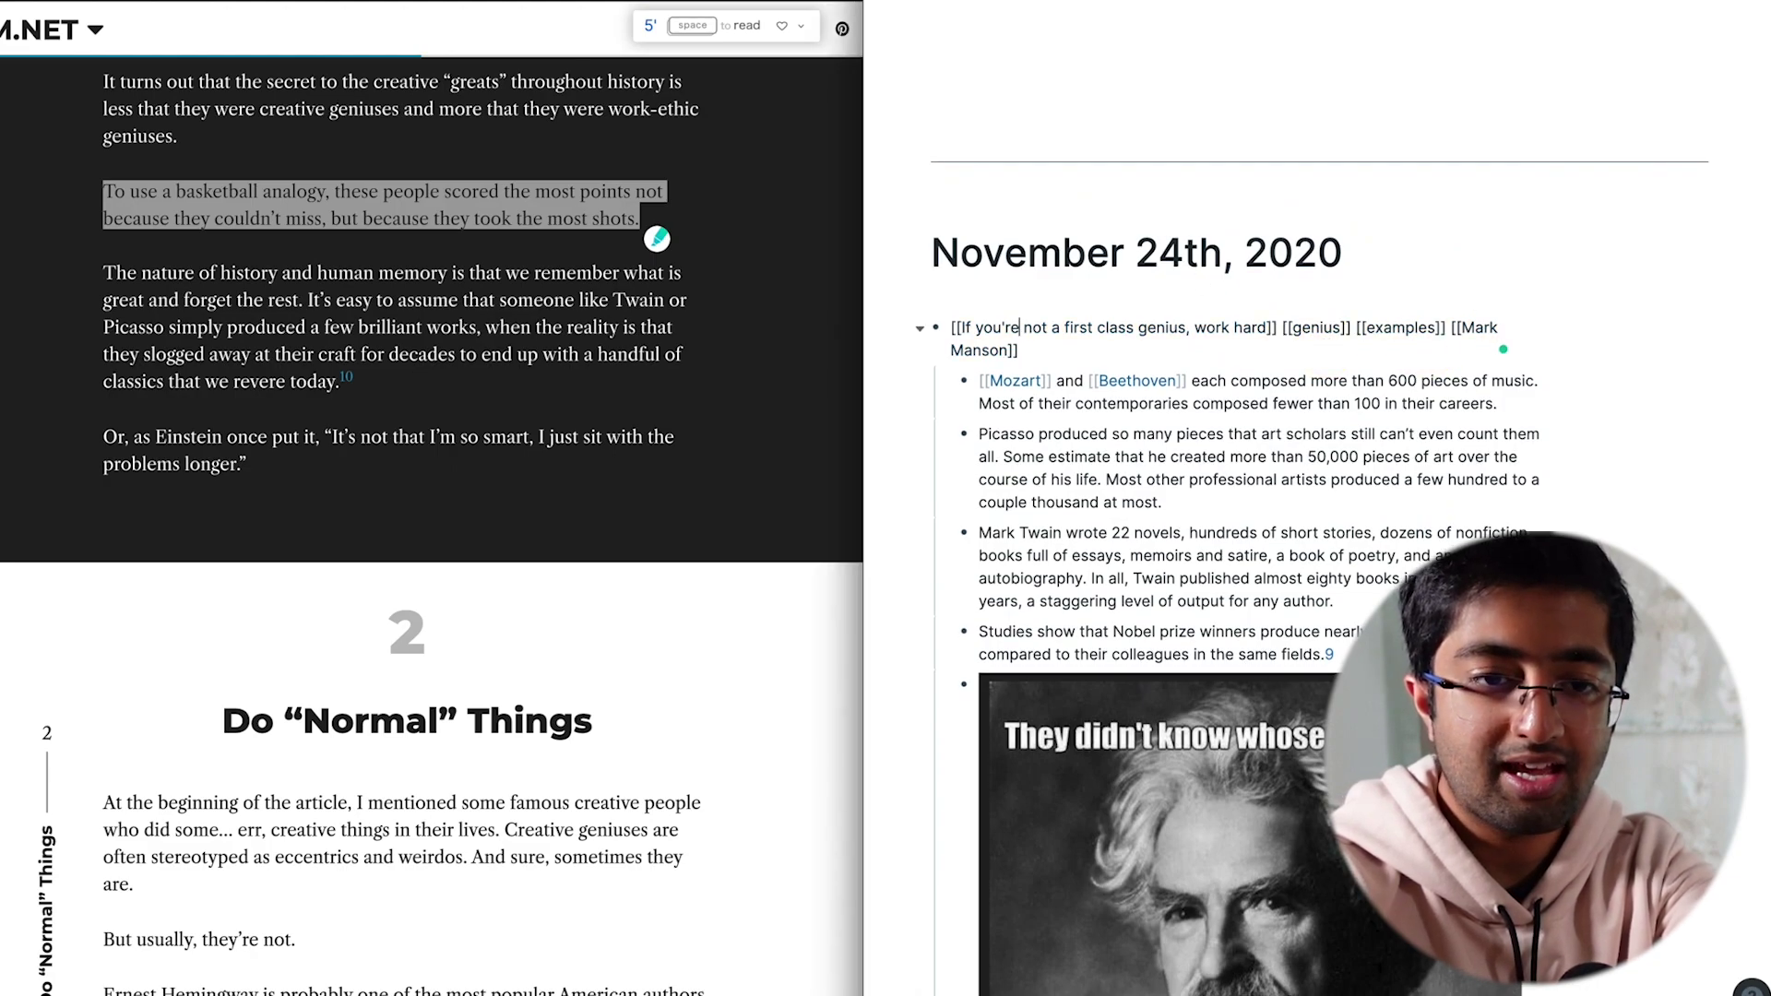
{"action": "key", "text": "Return"}
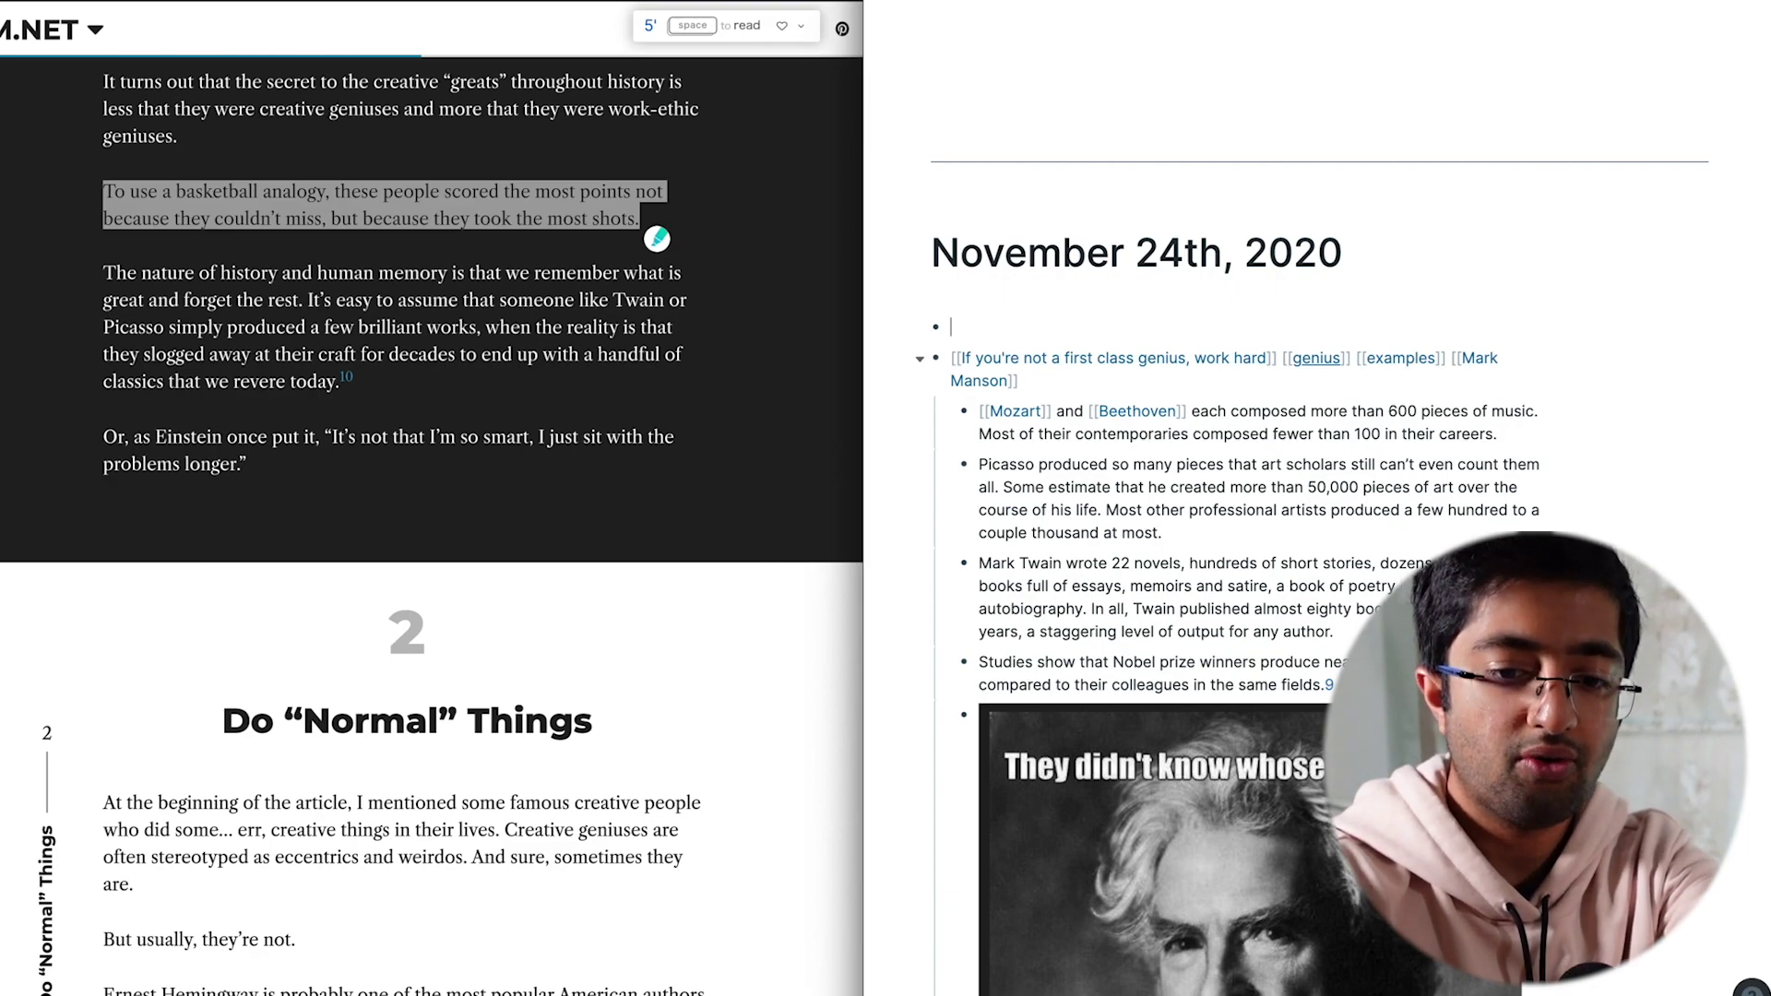
{"action": "type", "text": "[[quali"}
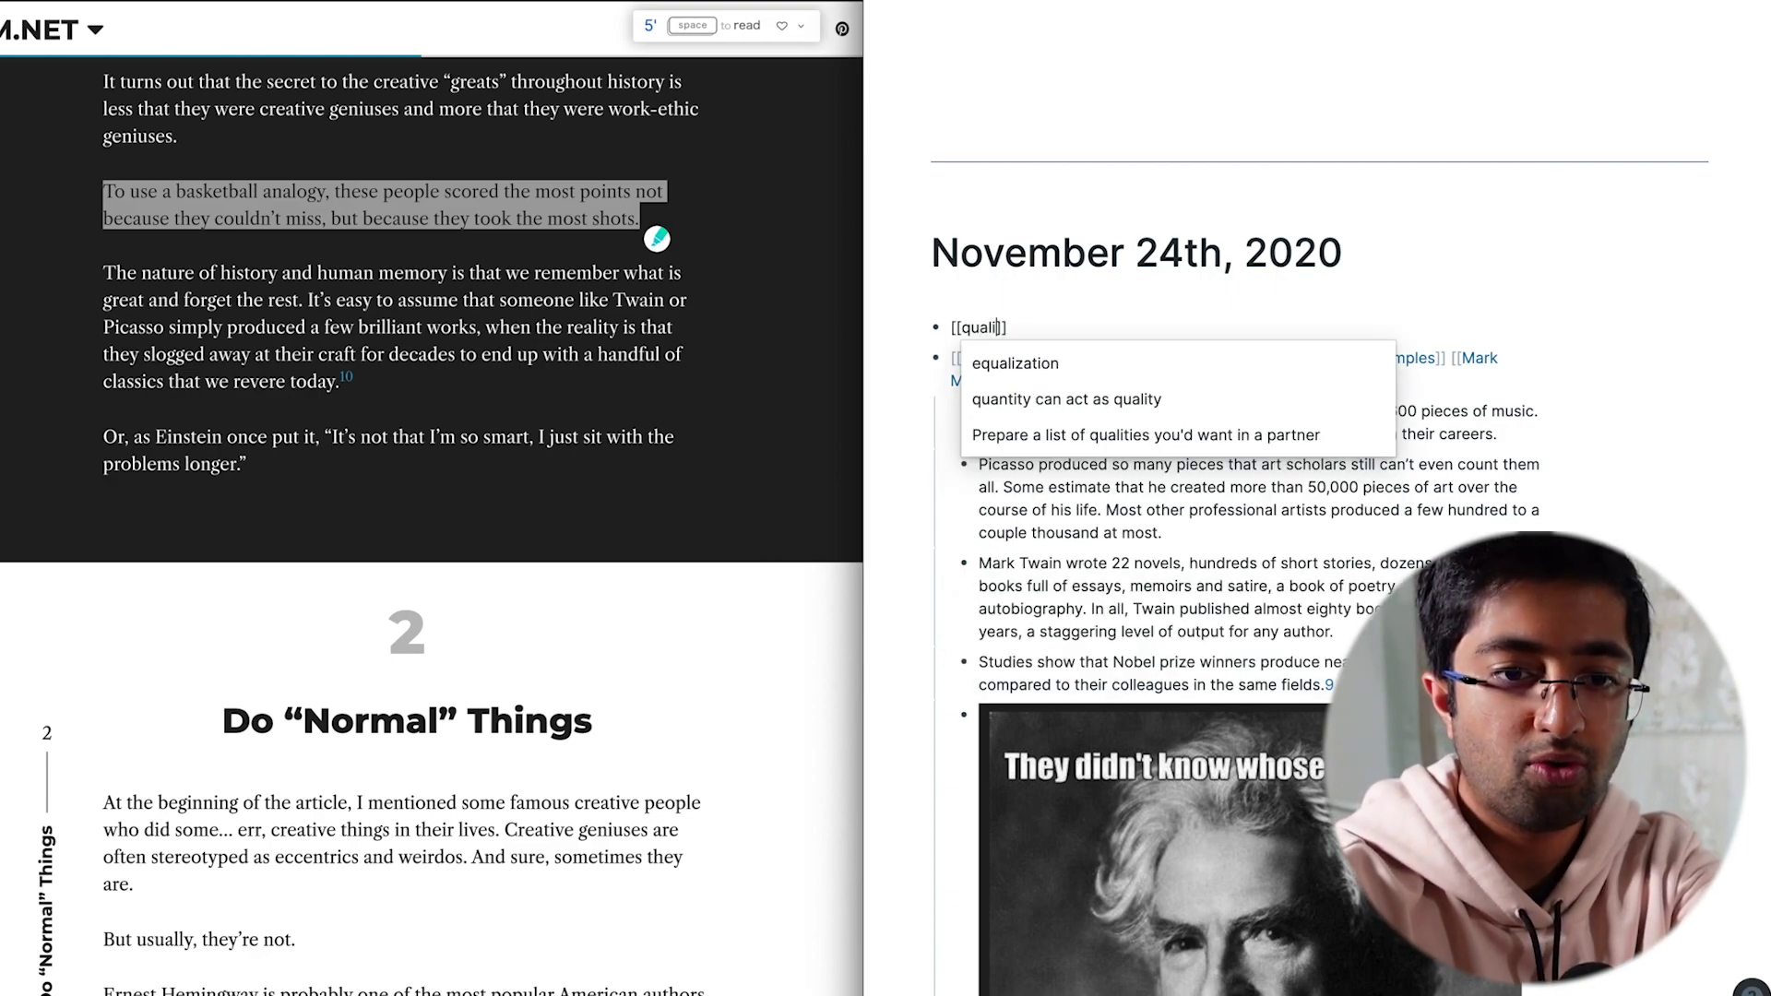
{"action": "key", "text": "Down"}
{"action": "key", "text": "Down"}
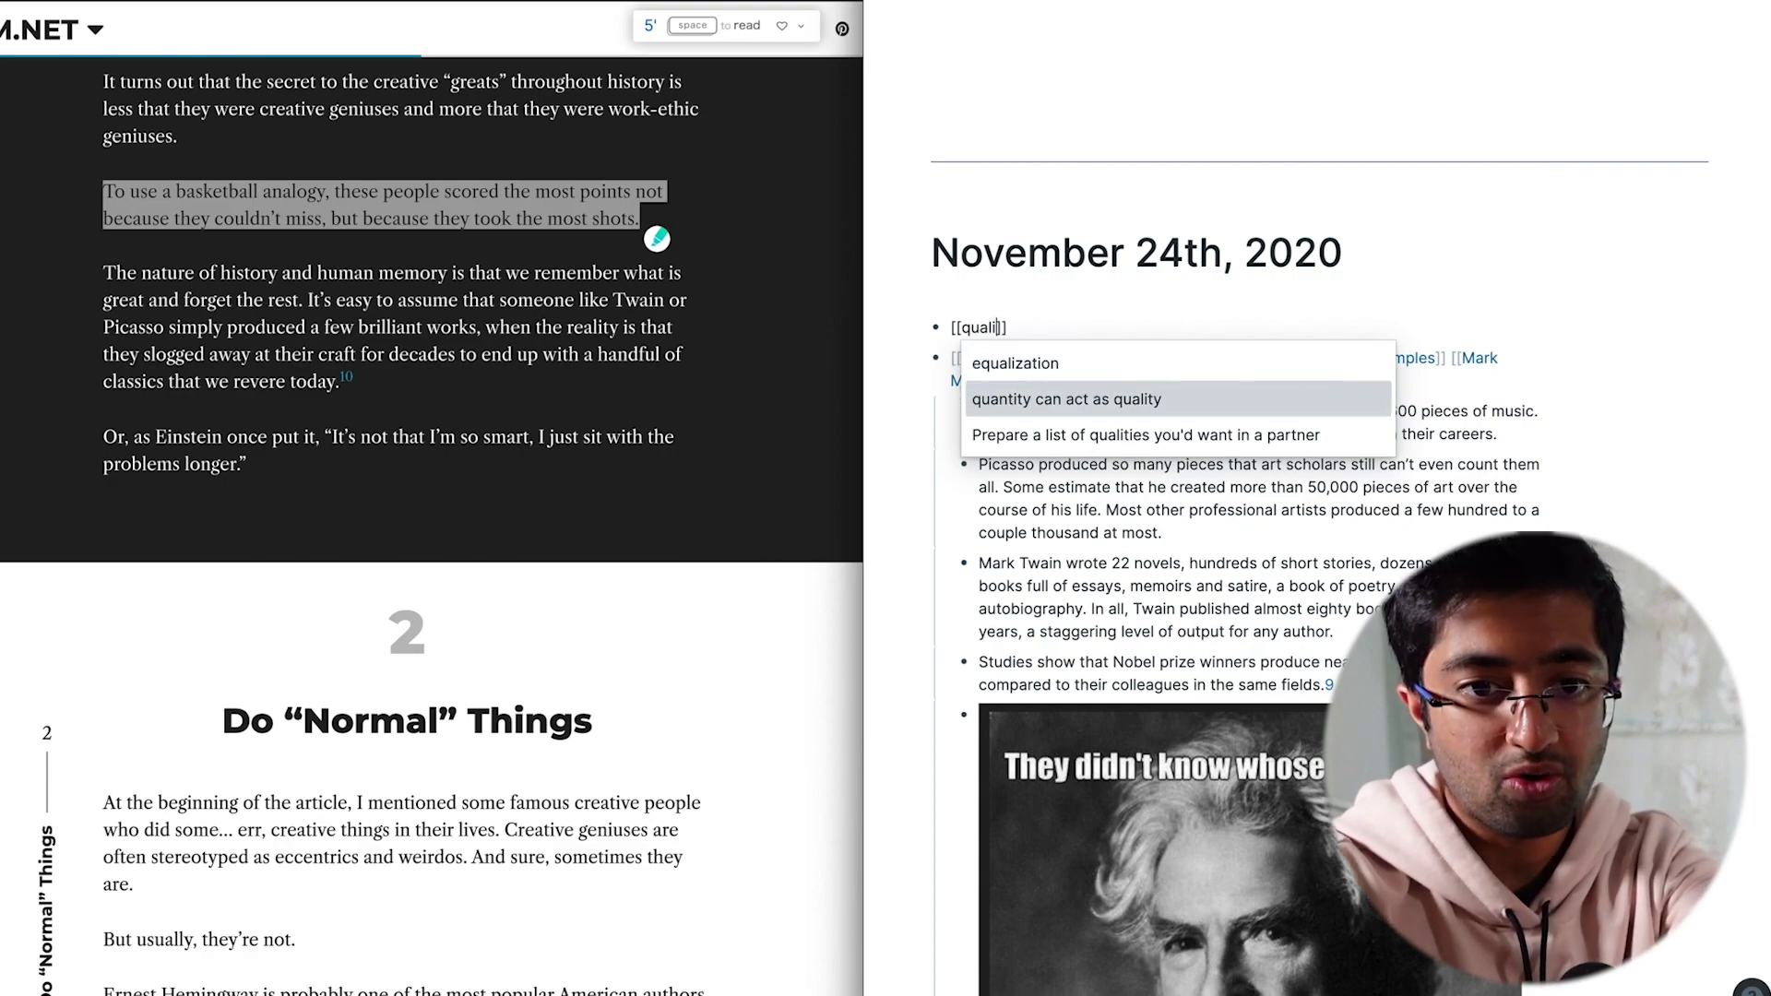
{"action": "key", "text": "Return"}
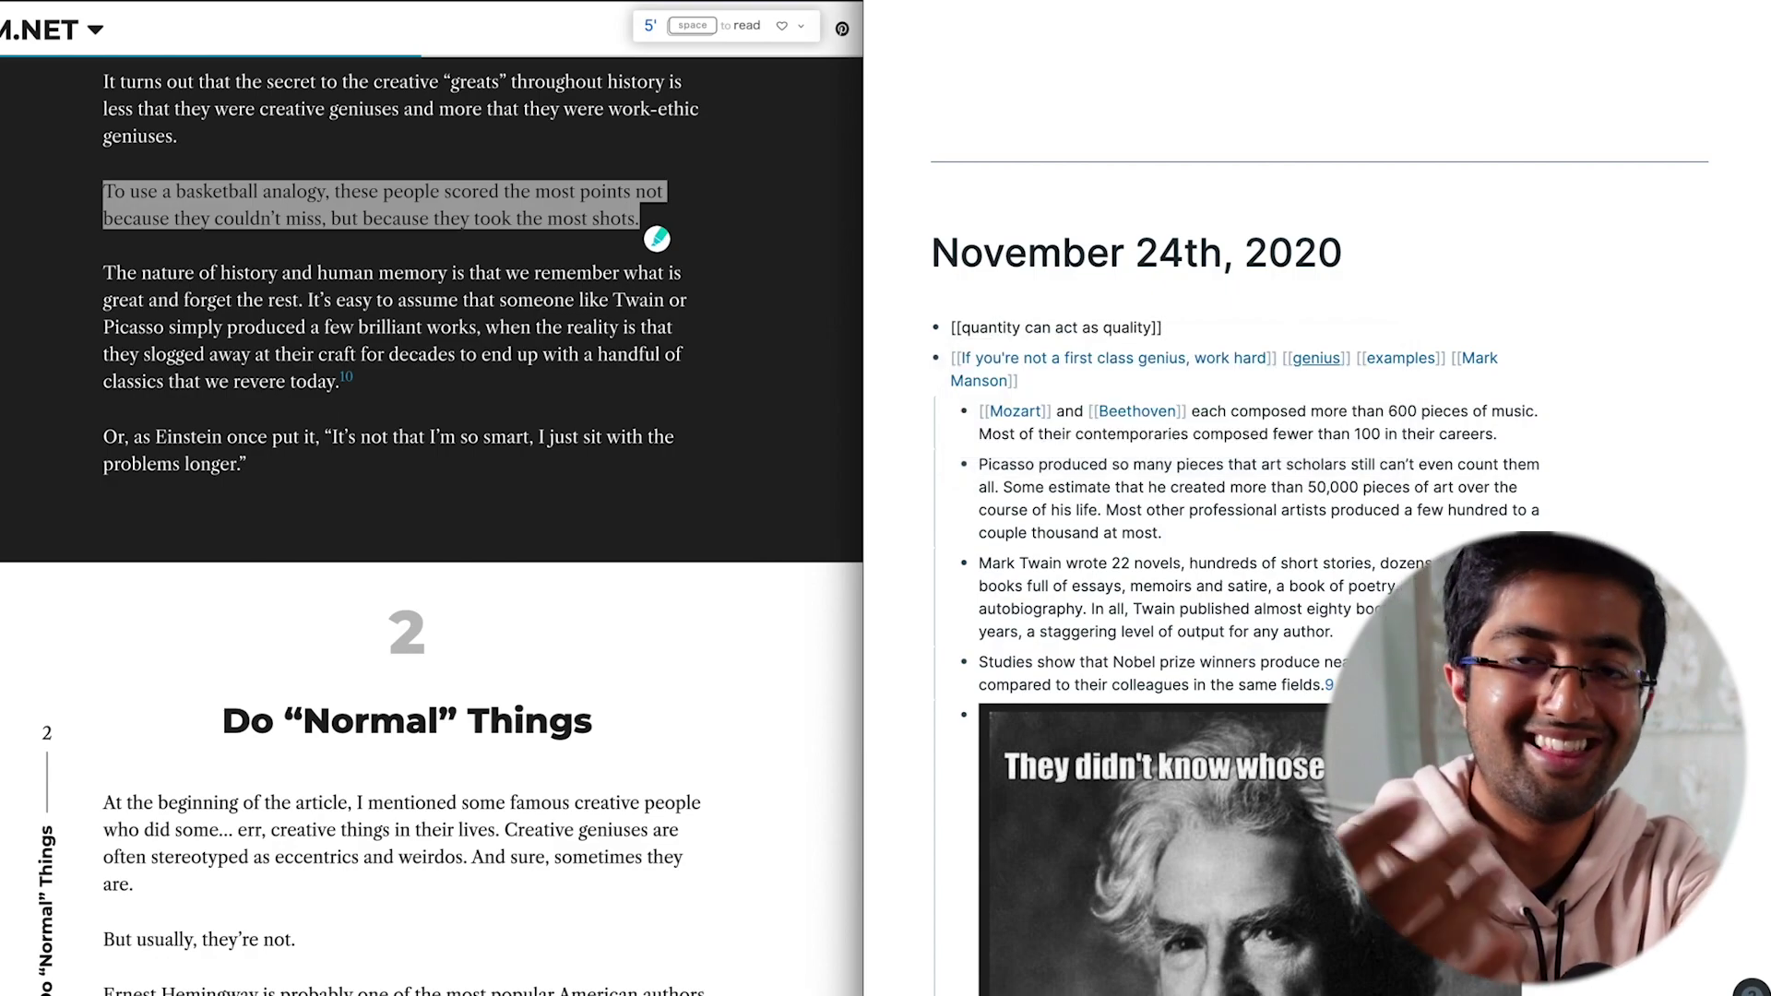
Nest the copied basketball analogy sentence under "quantity can act as quality" and credit it with "#quote by [[Mark Manson]]"
{"action": "key", "text": "Return"}
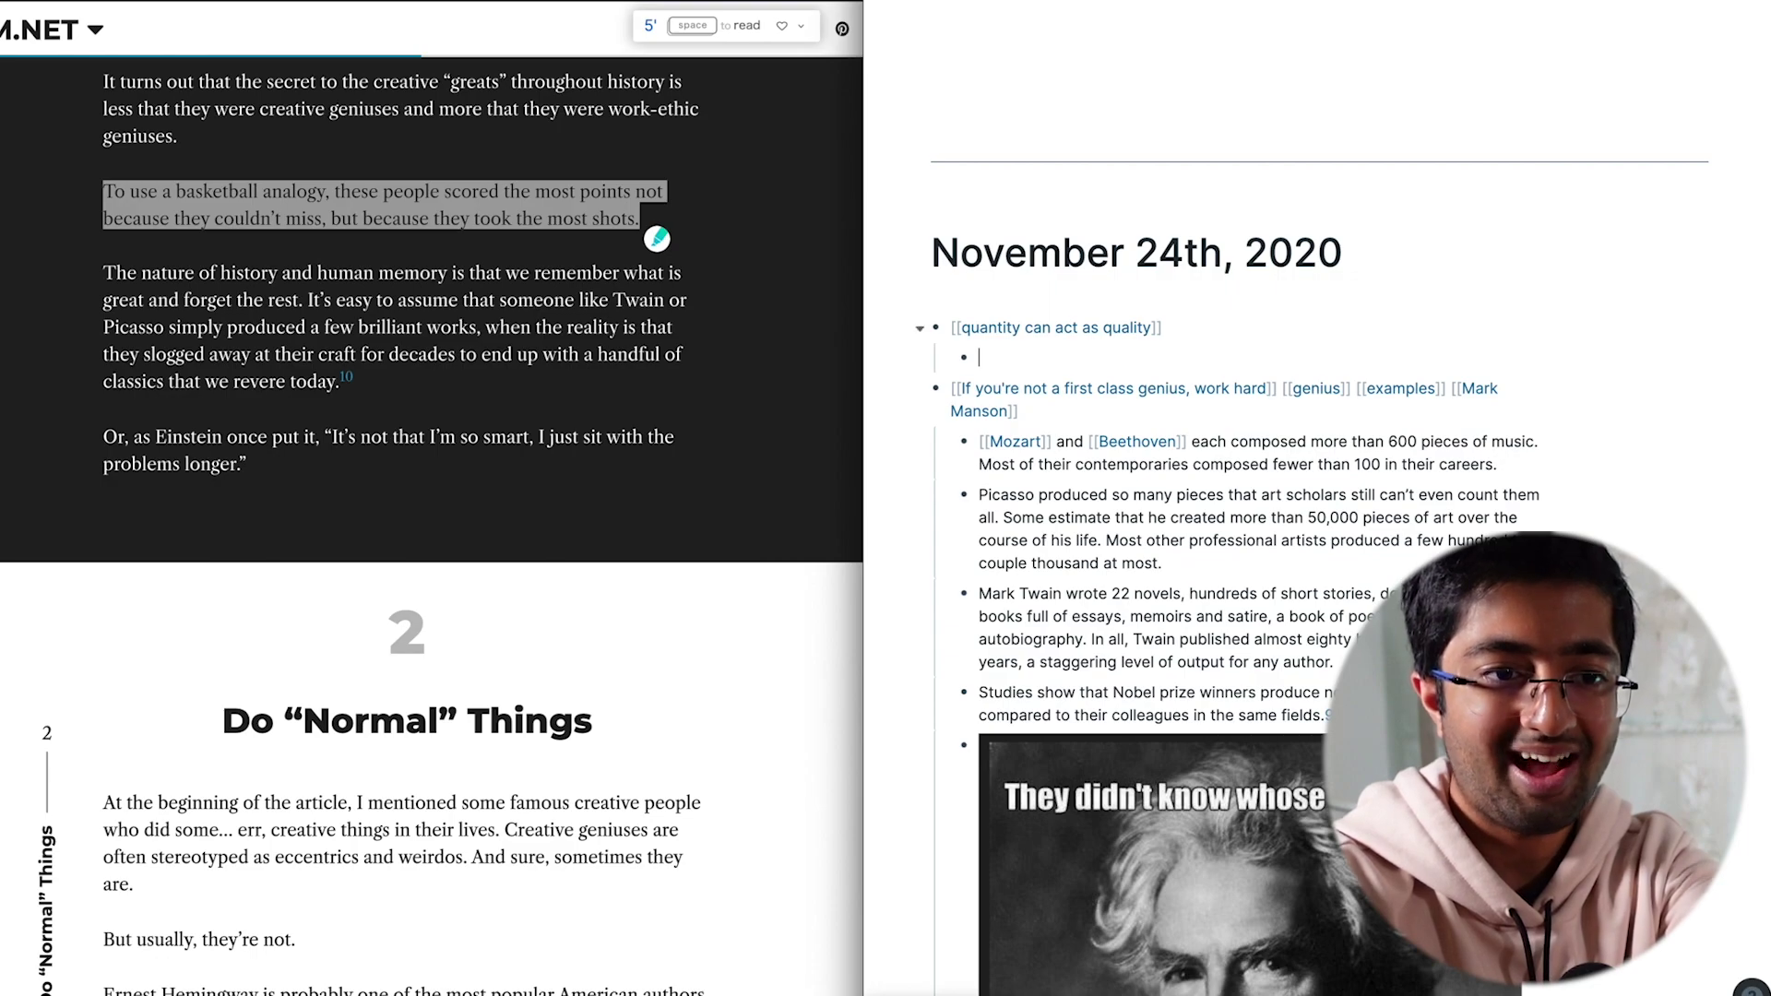
{"action": "type", "text": "To use a basketball analogy, these people scored the most points not because they couldn’t miss, but because they took the most shots."}
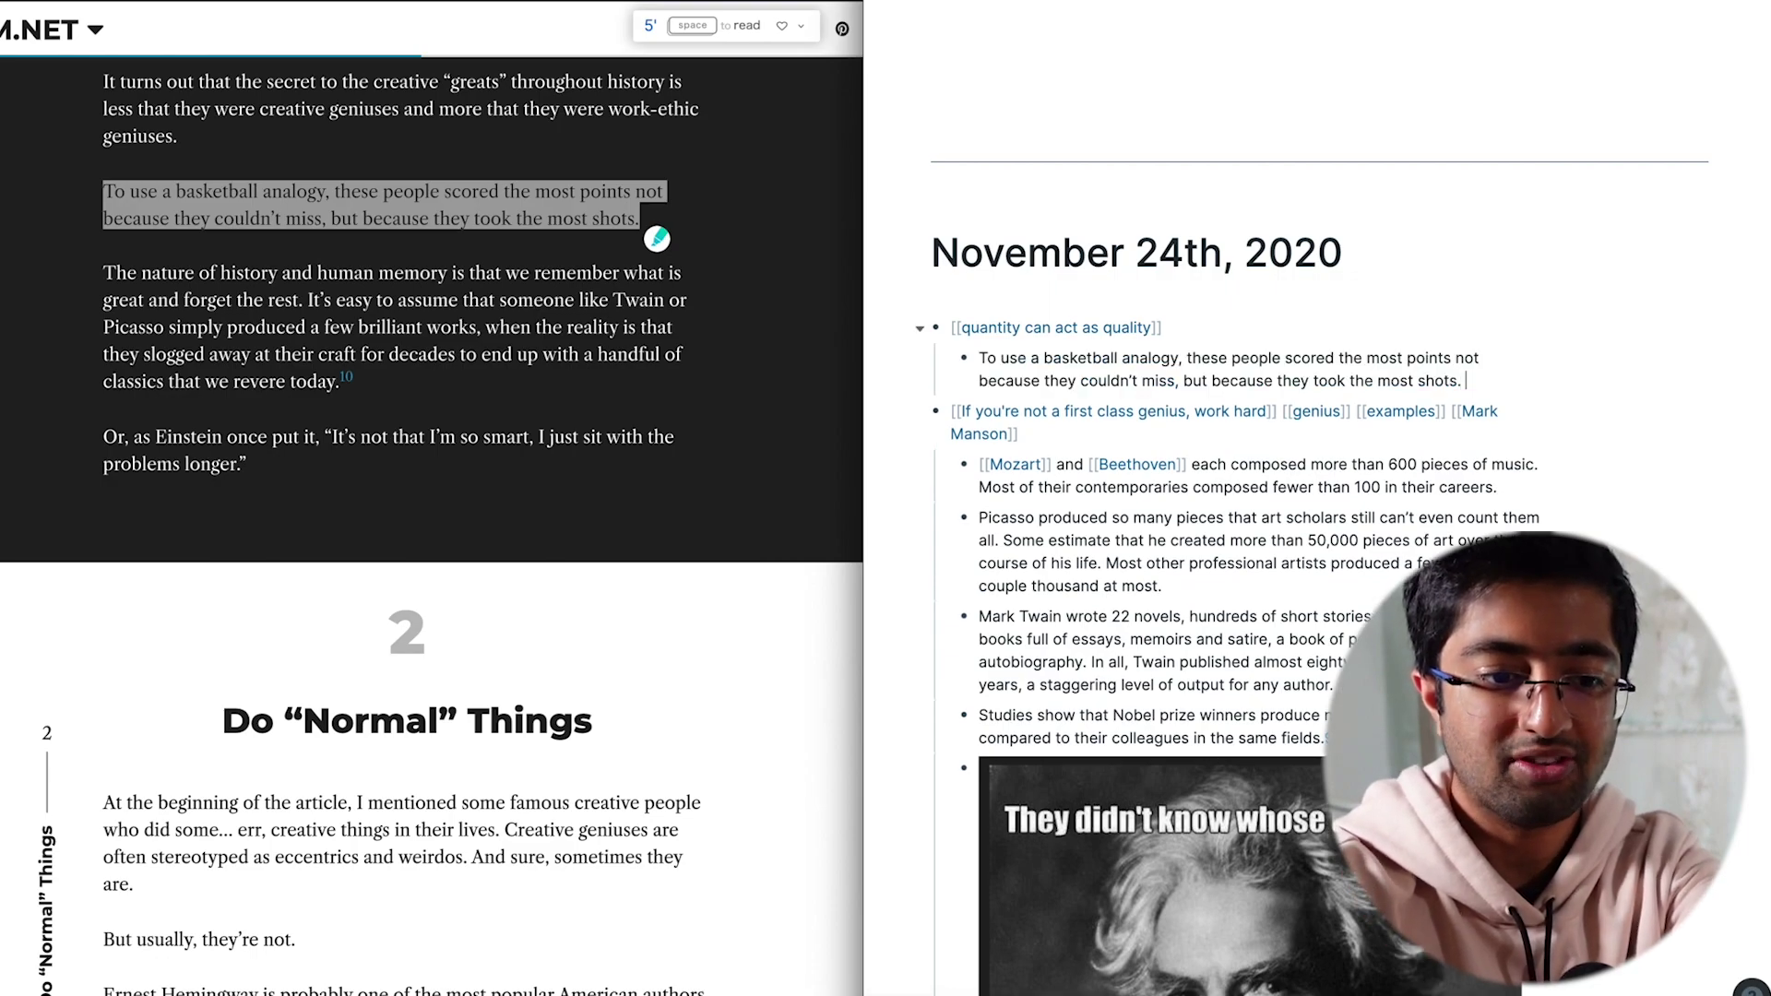
{"action": "type", "text": "#quote by "}
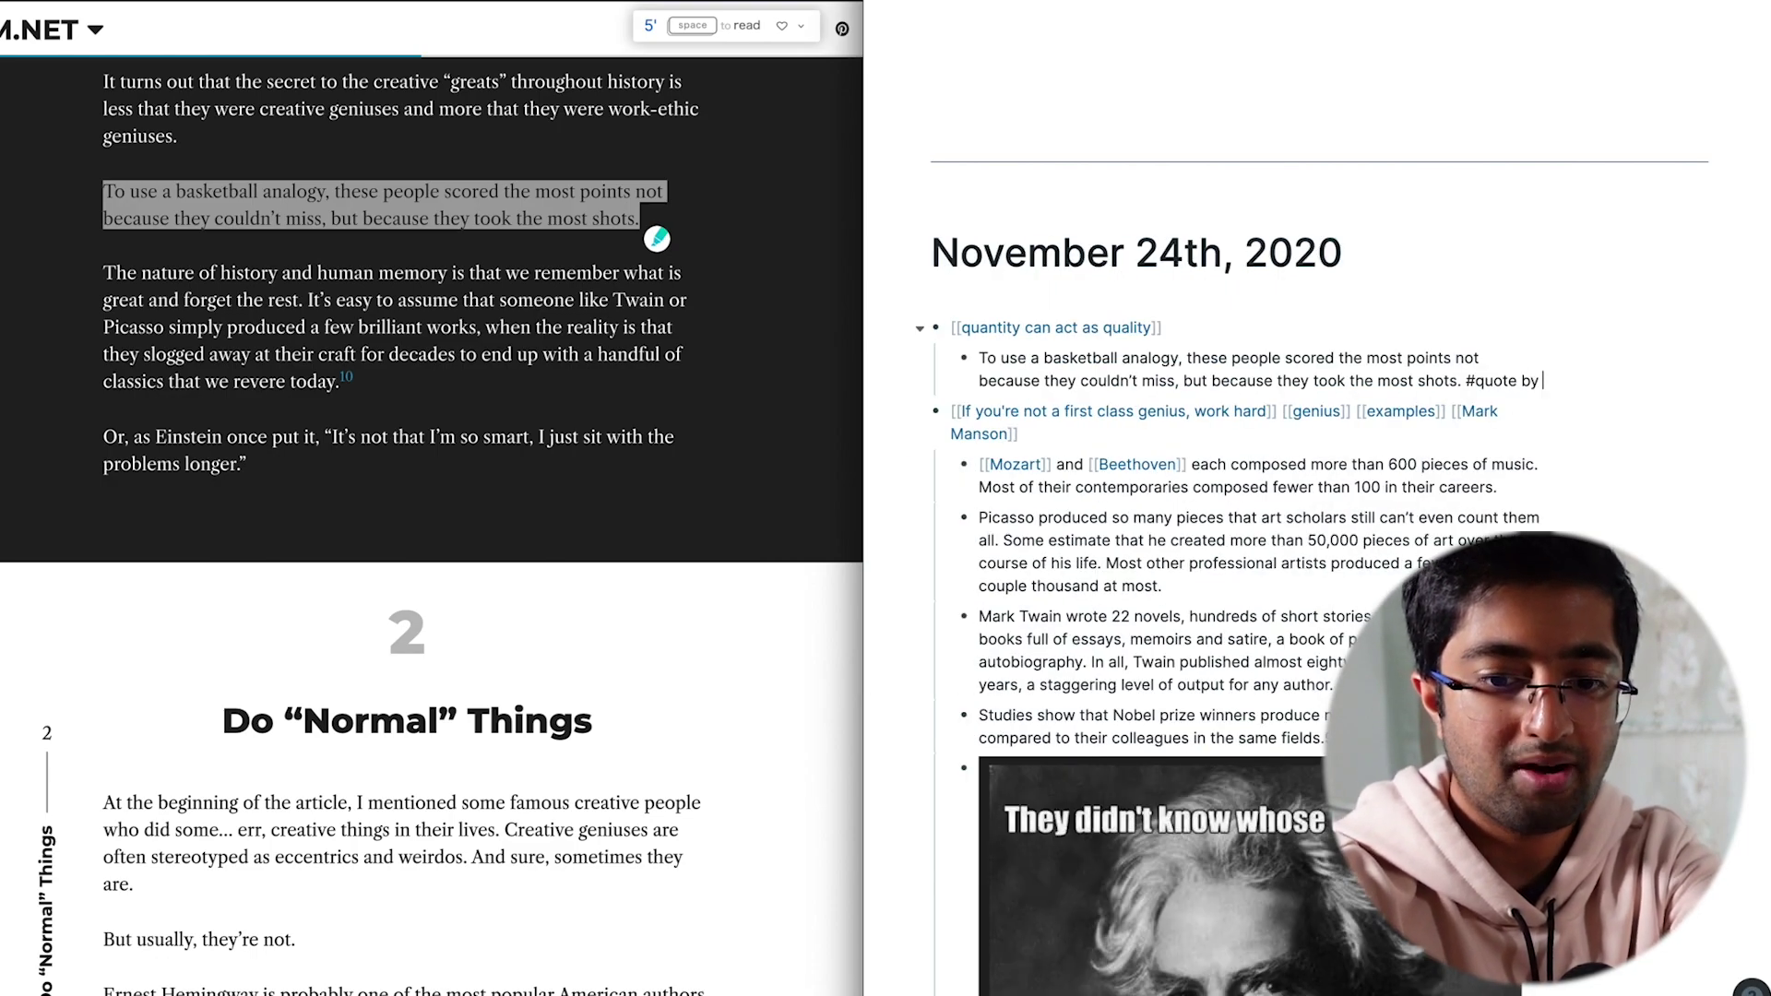
{"action": "type", "text": "[[Mark Manson"}
{"action": "key", "text": "Return"}
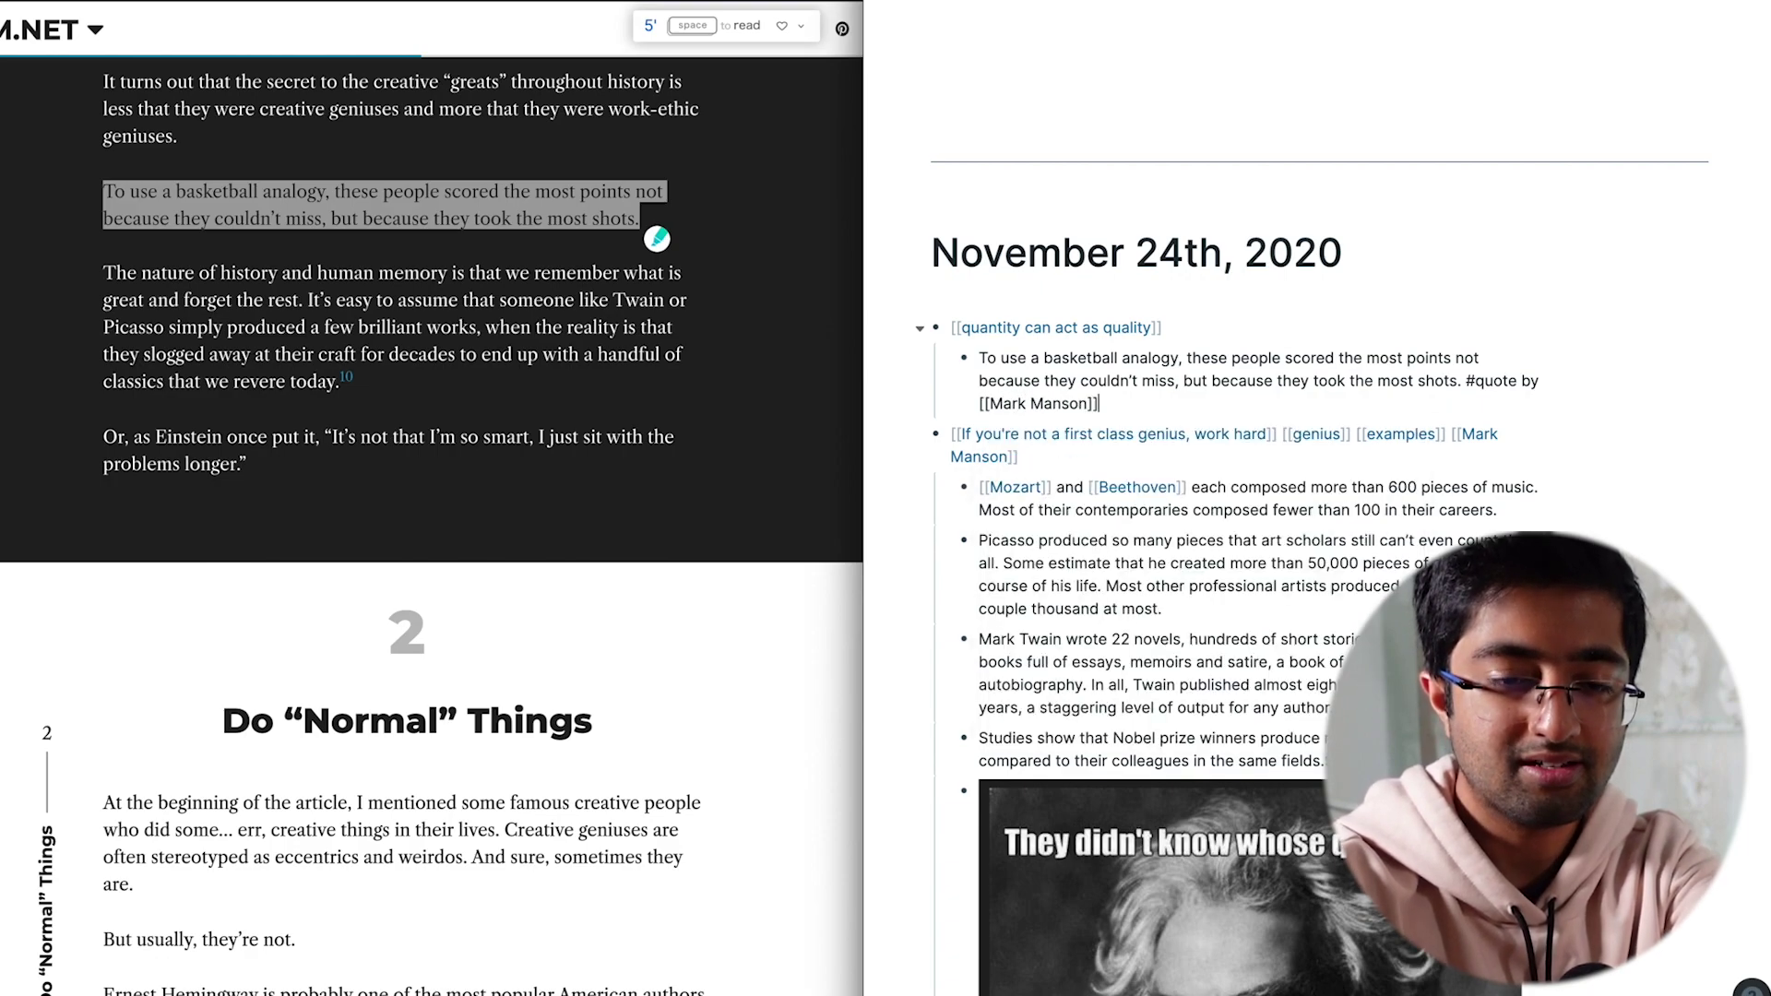
{"action": "left_click", "coordinate": [876, 387]}
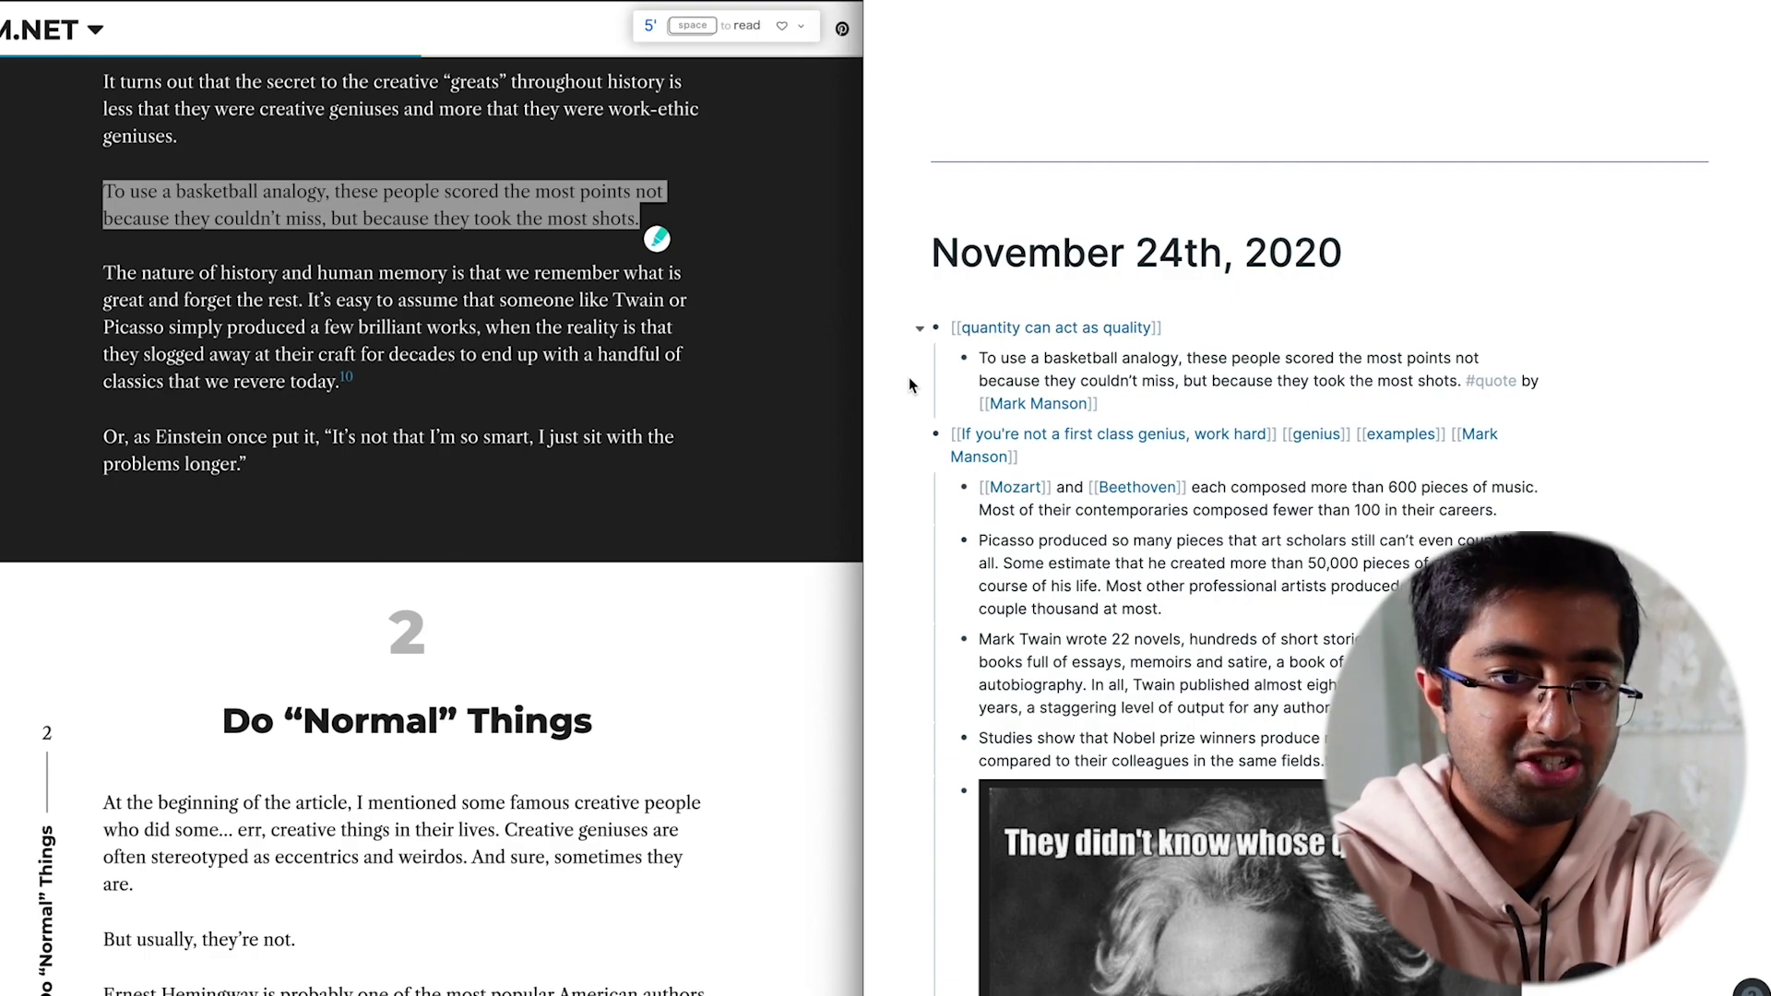
Review the basketball analogy note, highlighting its whole text and its Mark Manson link
{"action": "left_click", "coordinate": [1033, 395]}
{"action": "left_click_drag", "start_coordinate": [1149, 406], "coordinate": [1001, 358]}
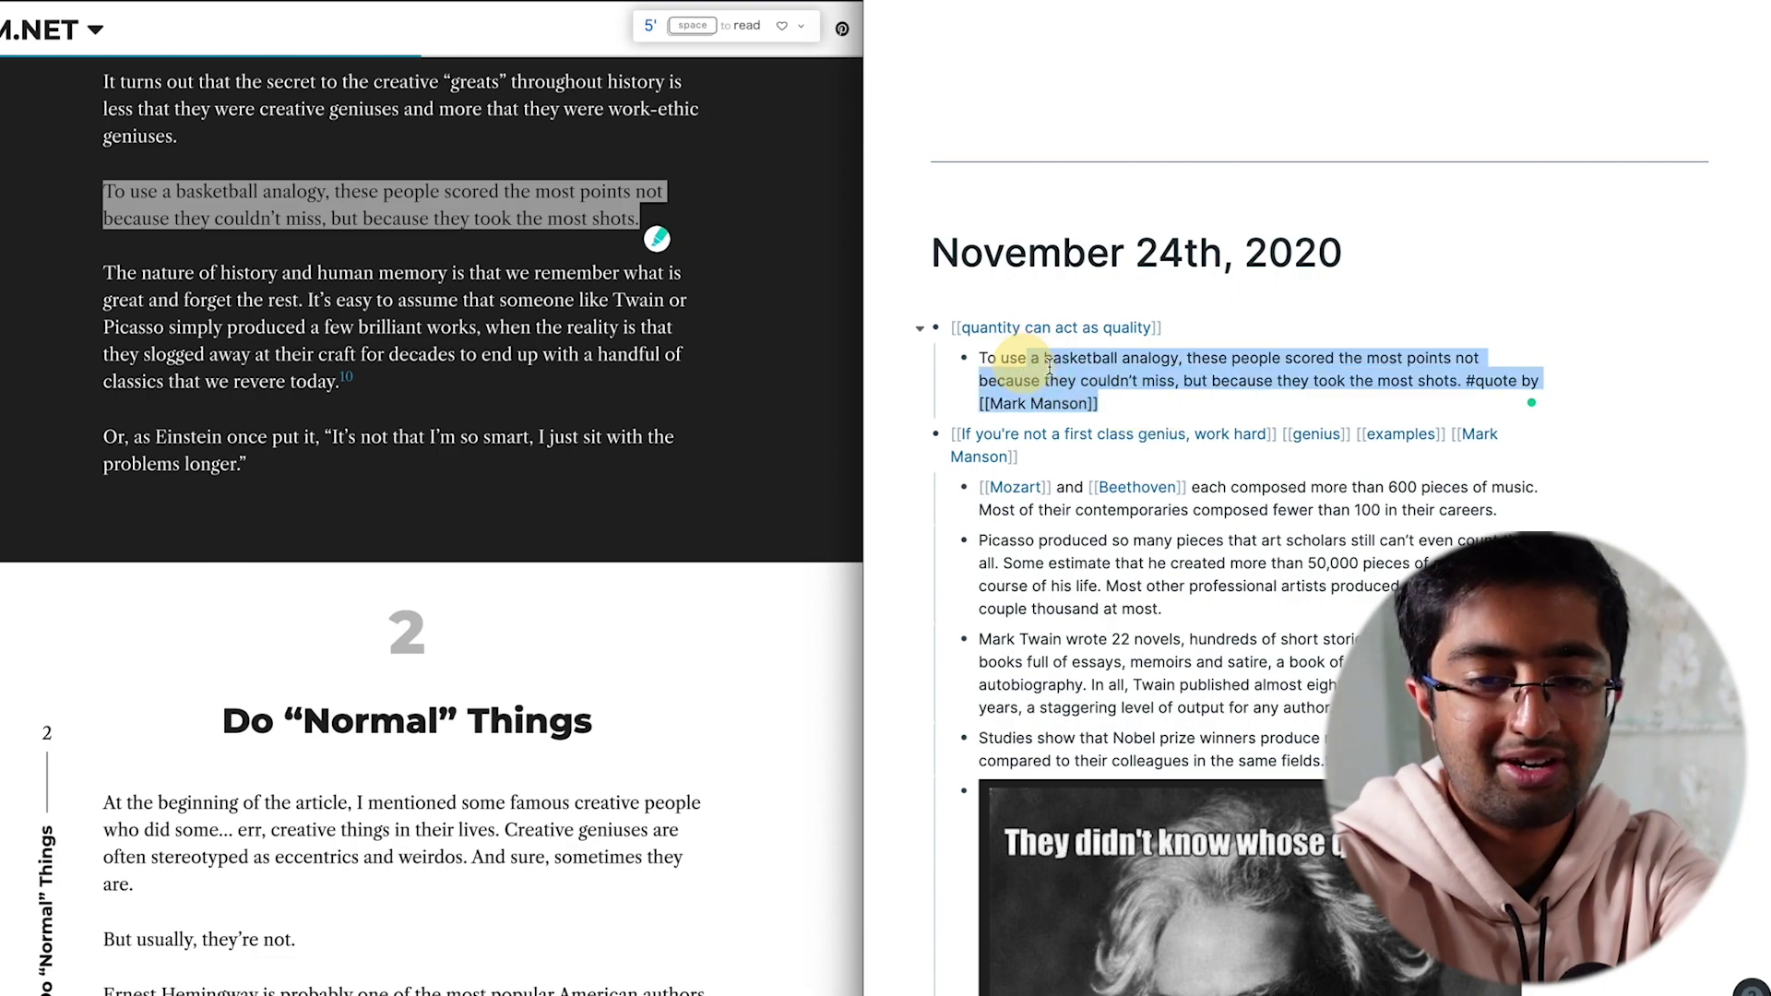
{"action": "left_click", "coordinate": [1142, 398]}
{"action": "left_click_drag", "start_coordinate": [1117, 404], "coordinate": [946, 401]}
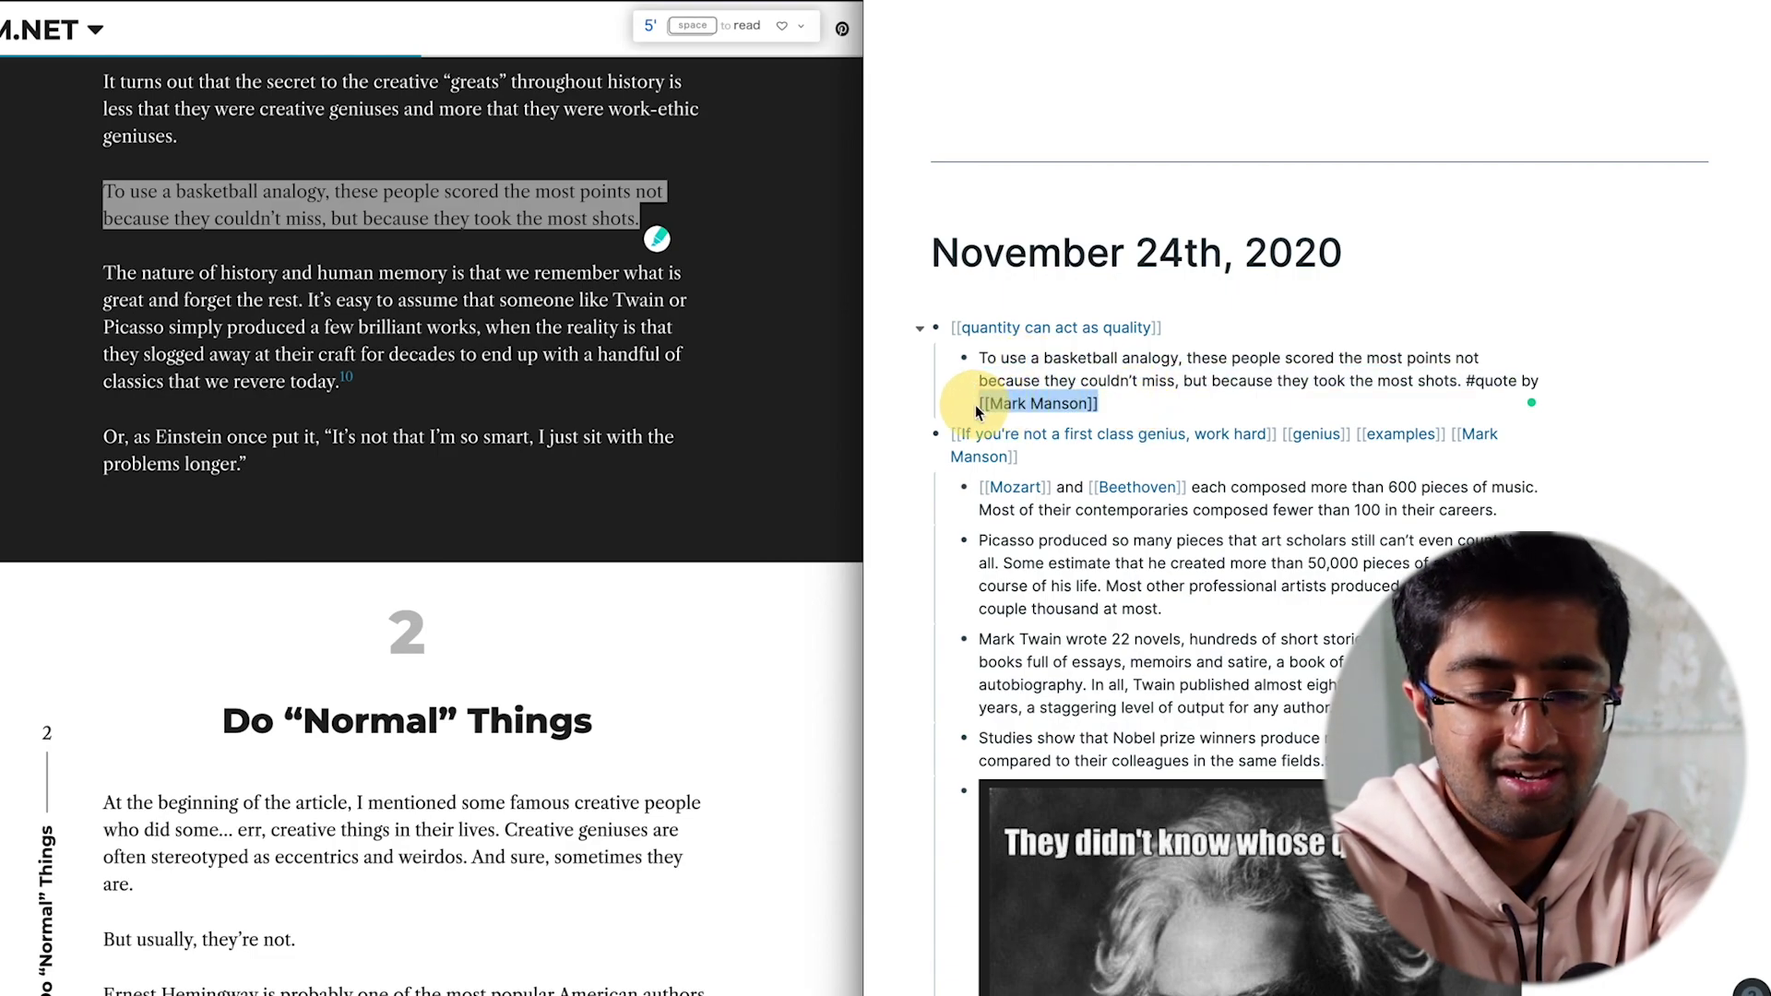
{"action": "left_click", "coordinate": [1288, 403]}
{"action": "left_click", "coordinate": [1368, 400]}
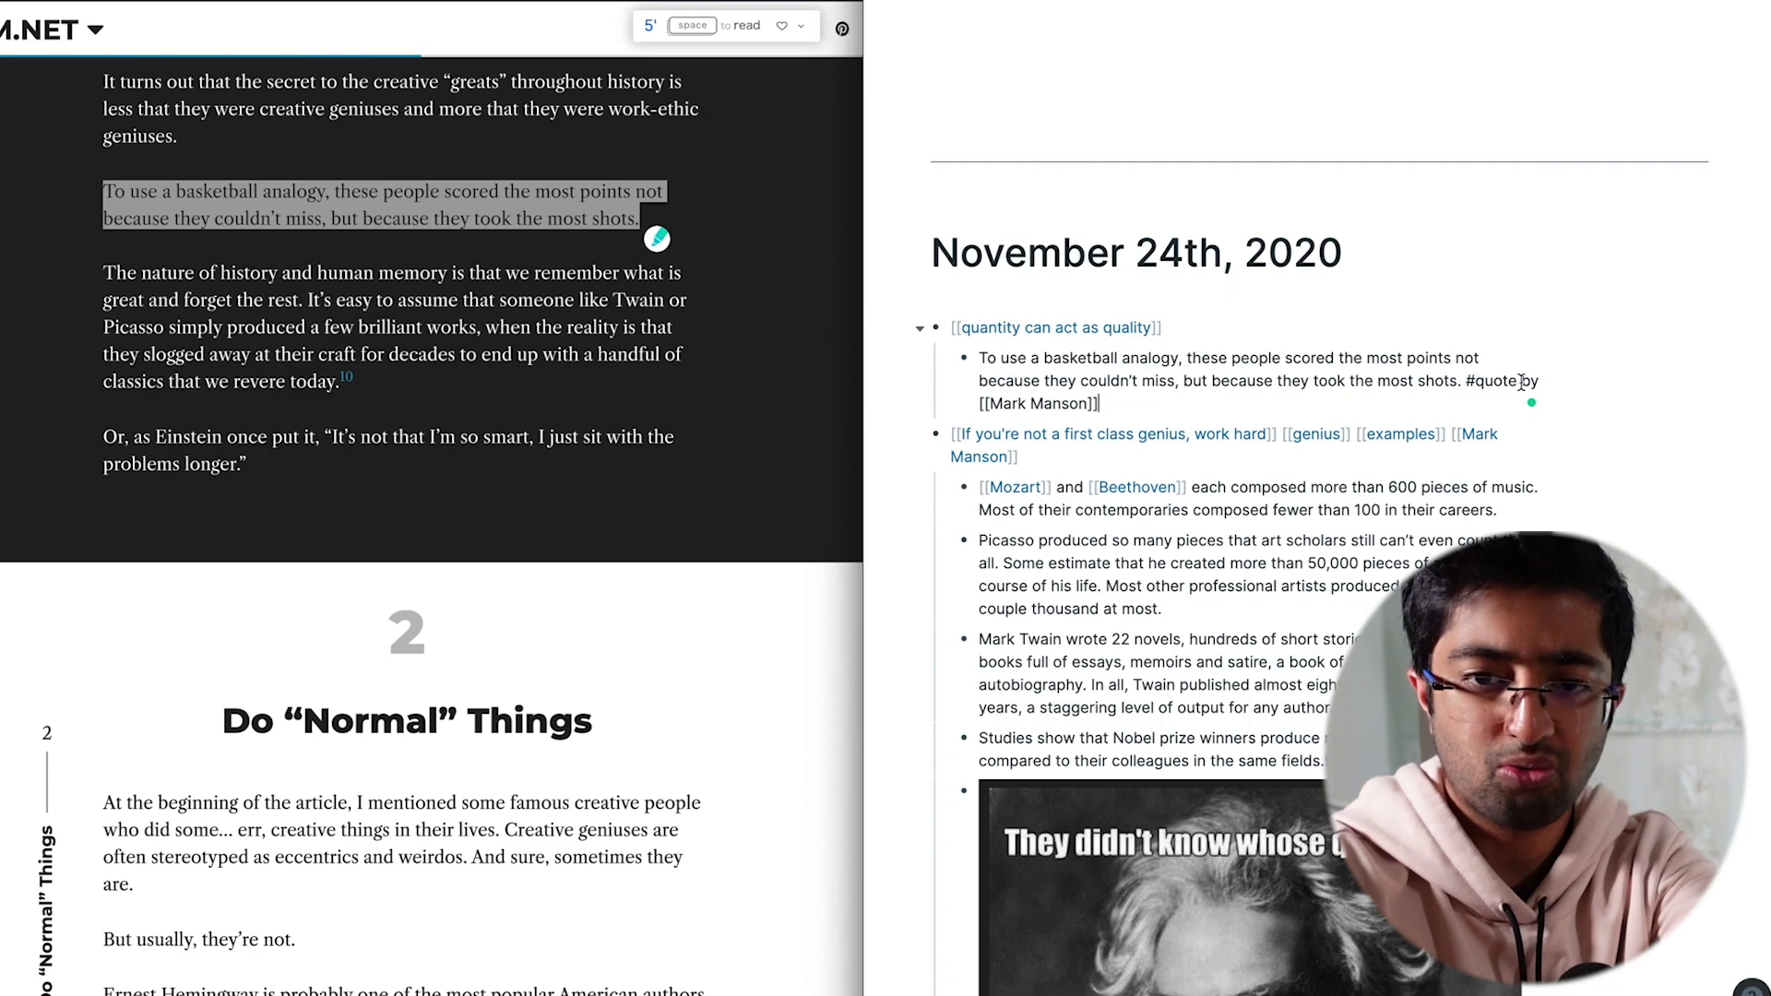
{"action": "left_click", "coordinate": [913, 398]}
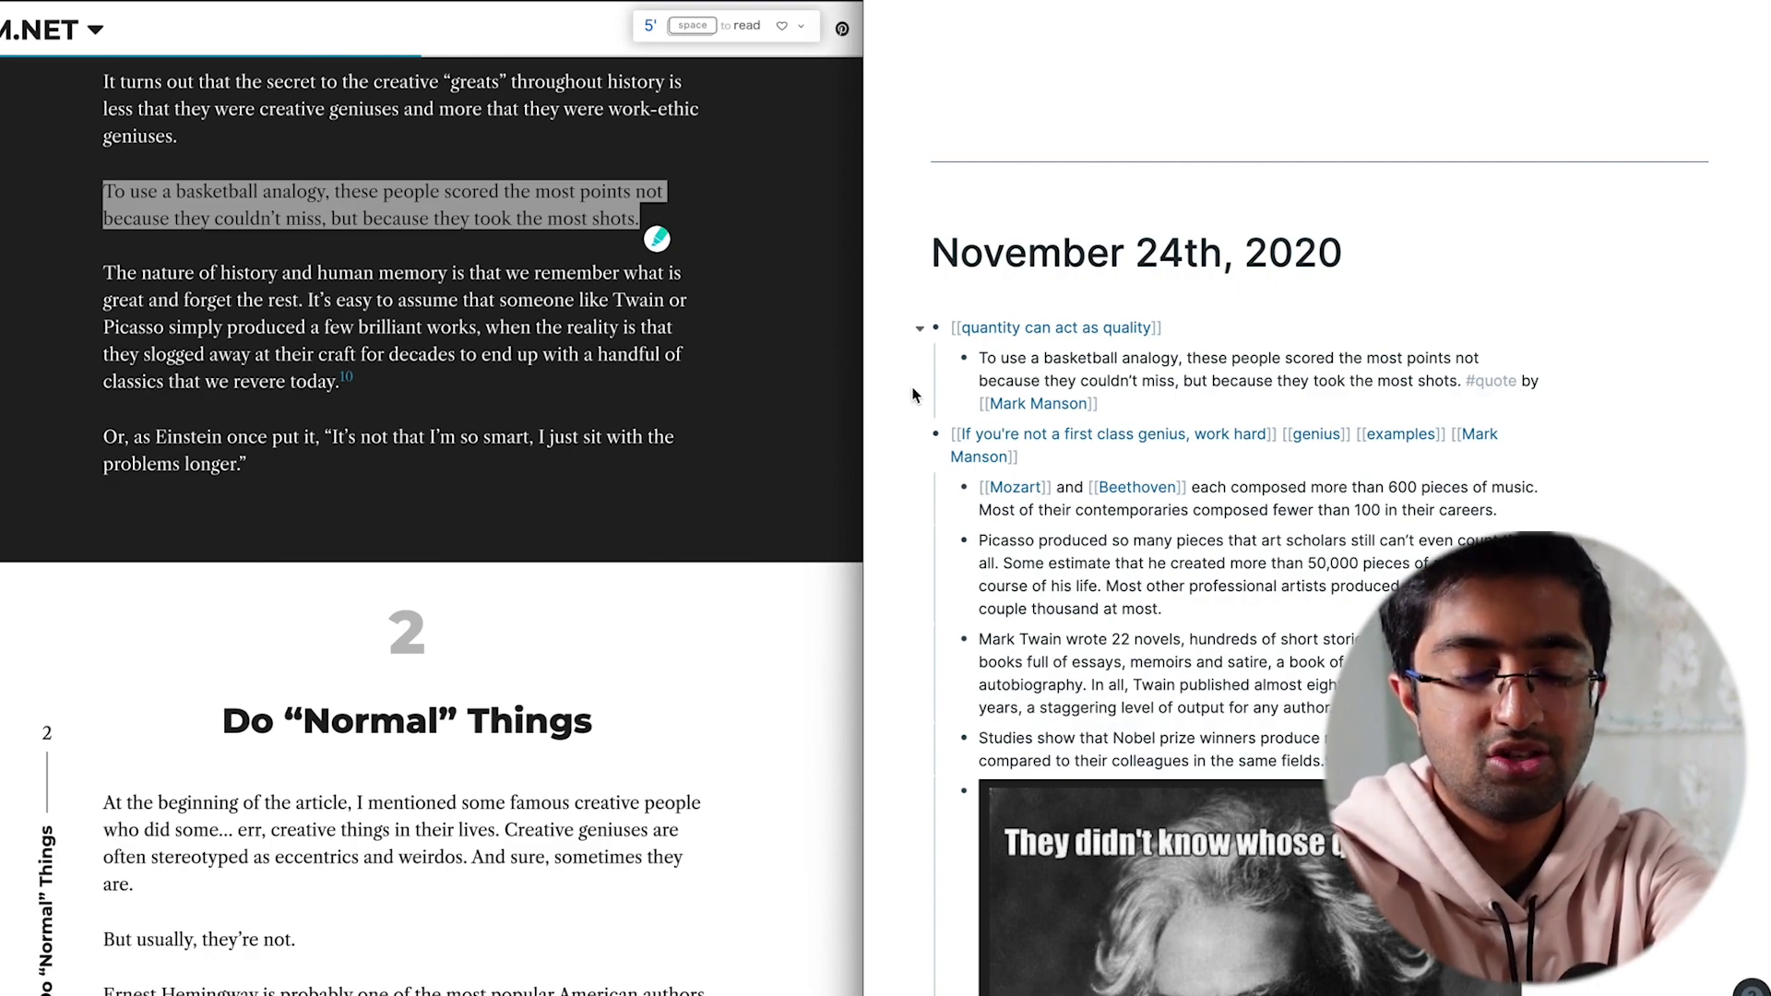
{"action": "left_click", "coordinate": [684, 395]}
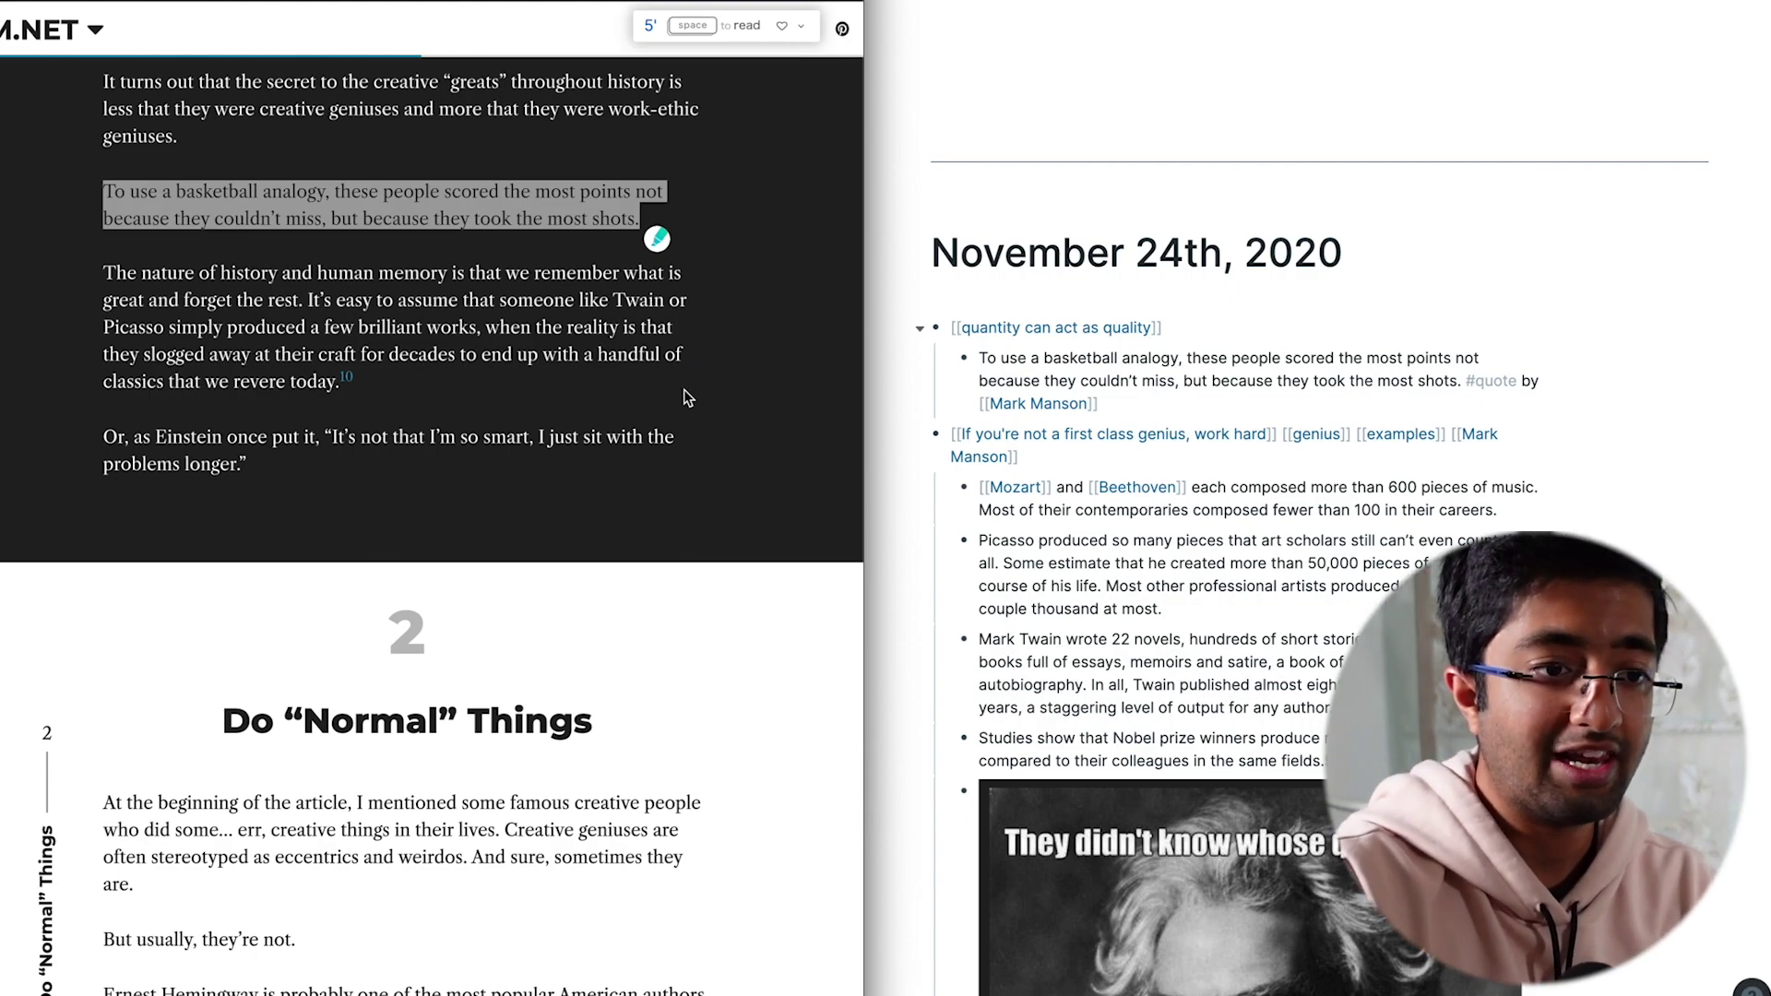
Enlarge the article, read through the "Do 'Normal' Things" section and select its closing passage about boring, stable jobs and creativity
{"action": "left_click", "coordinate": [334, 302]}
{"action": "key", "text": "ctrl+plus"}
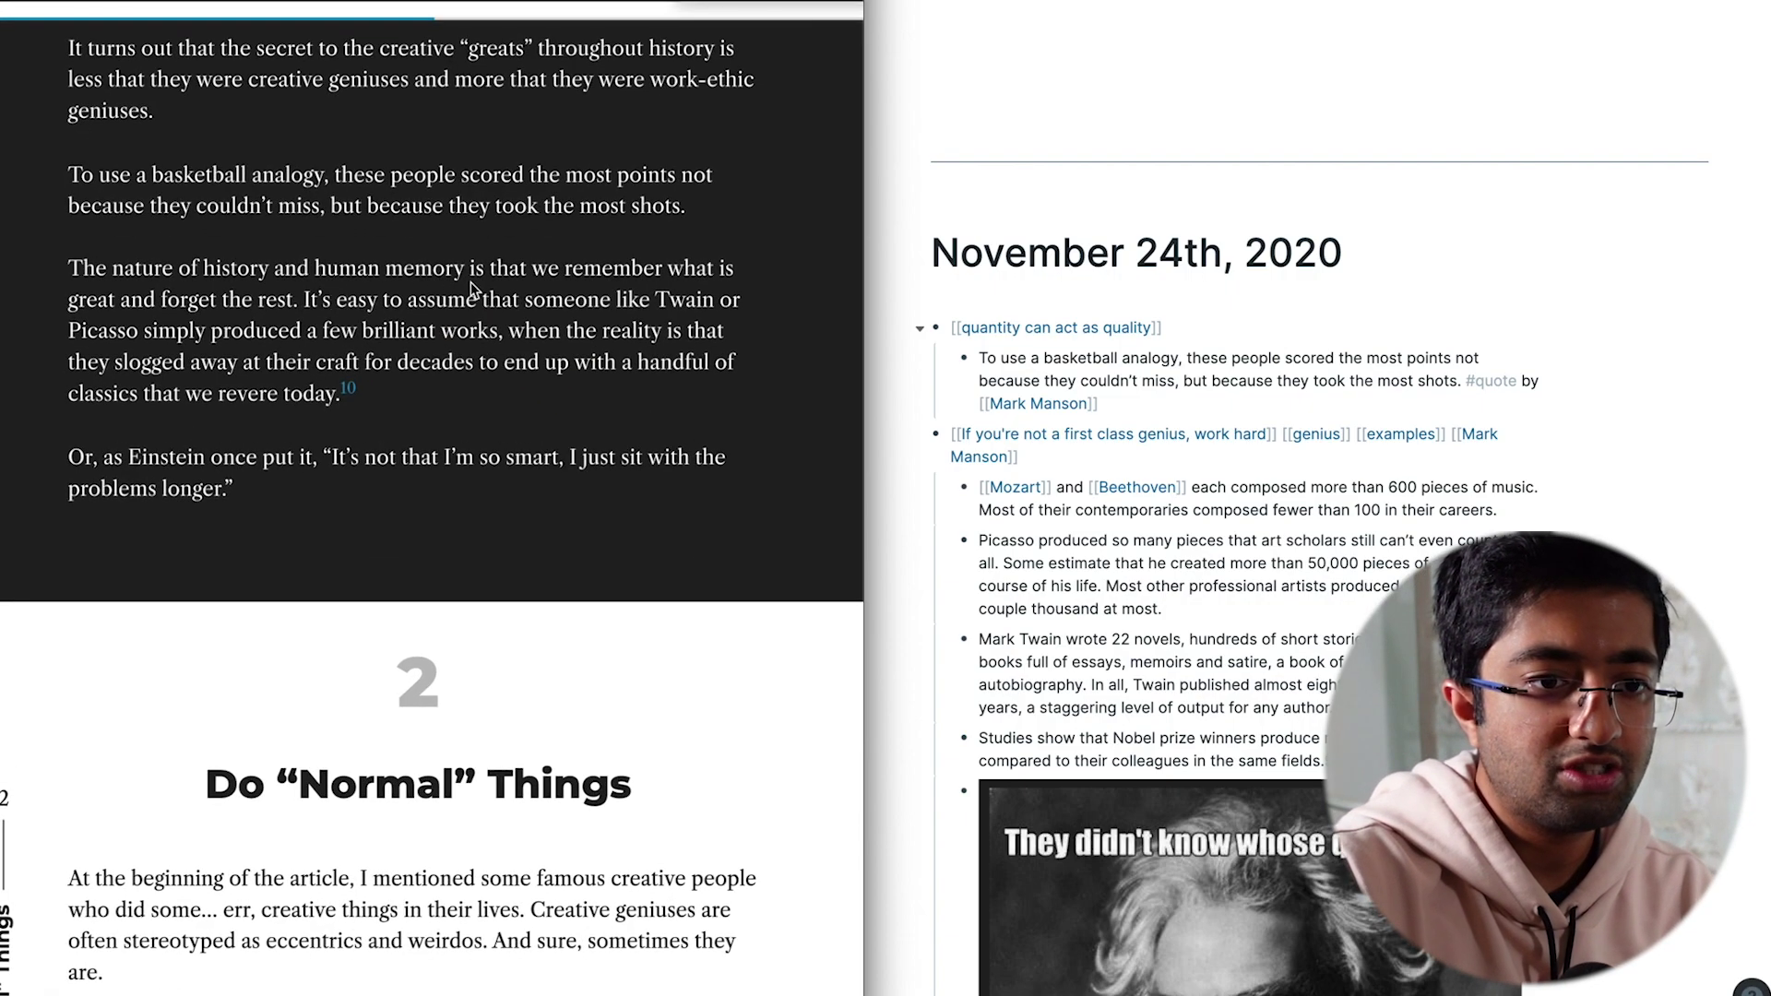
{"action": "scroll", "coordinate": [332, 433], "scroll_direction": "down", "scroll_amount": 1}
{"action": "scroll", "coordinate": [332, 433], "scroll_direction": "down", "scroll_amount": 3}
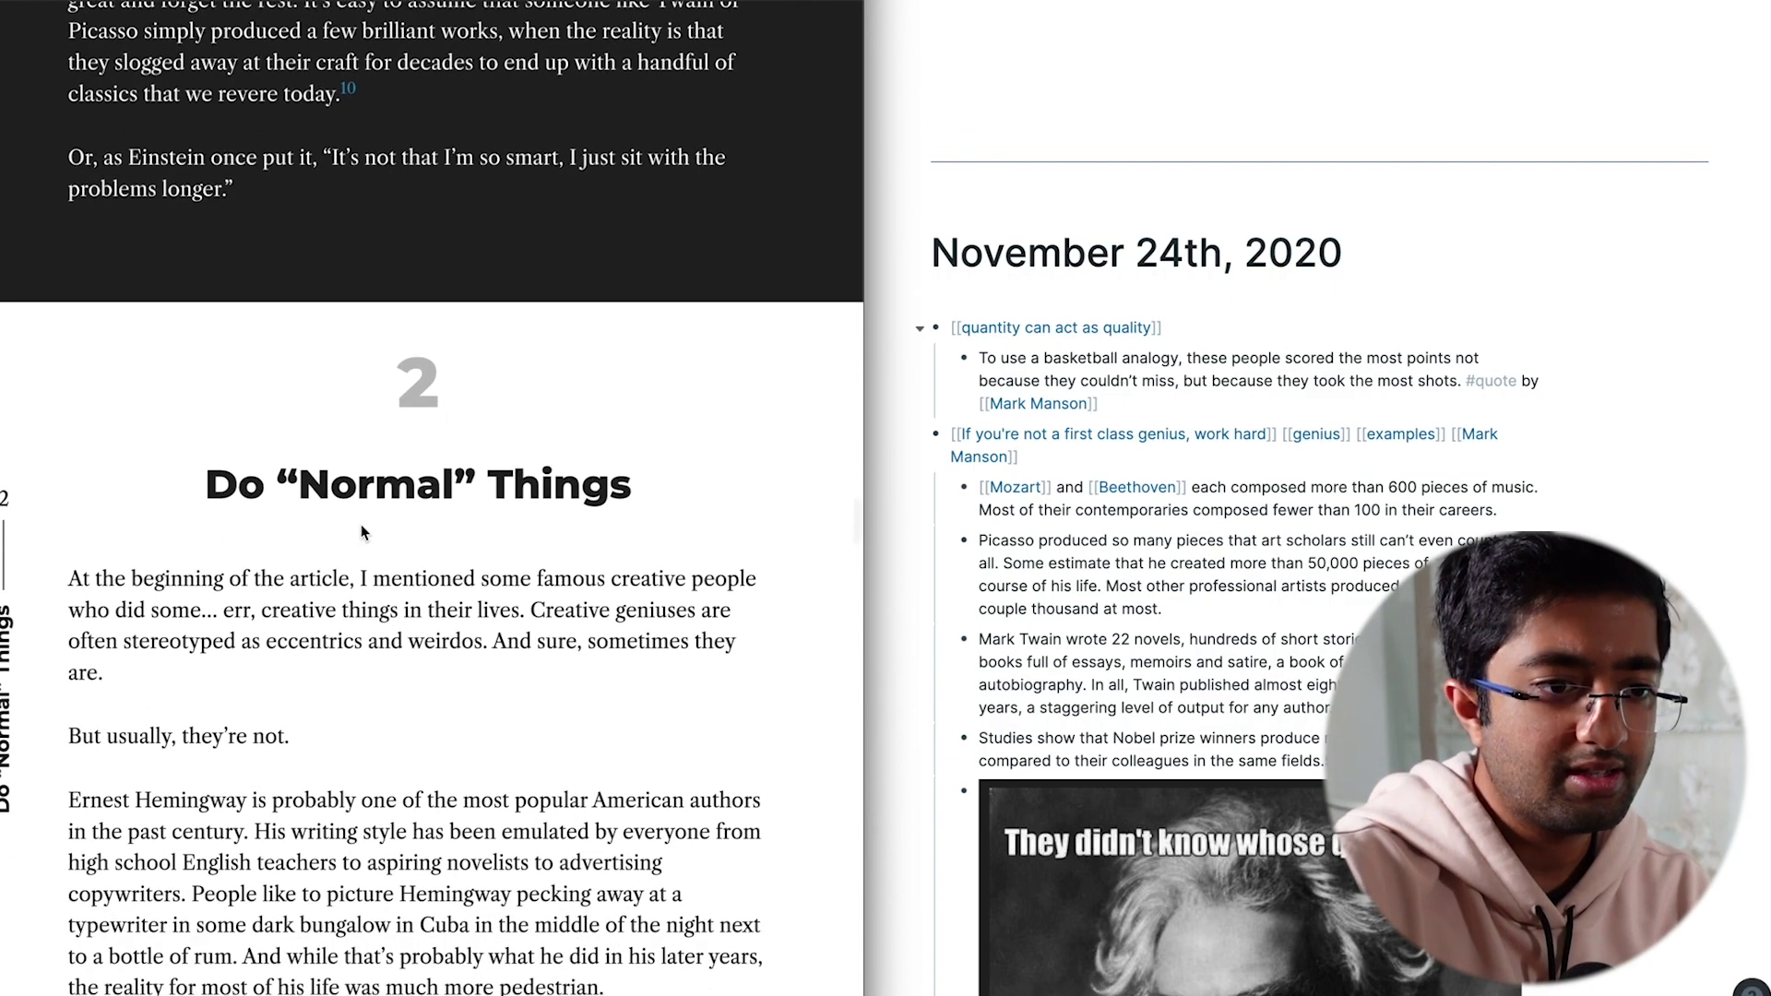
{"action": "scroll", "coordinate": [335, 441], "scroll_direction": "down", "scroll_amount": 3}
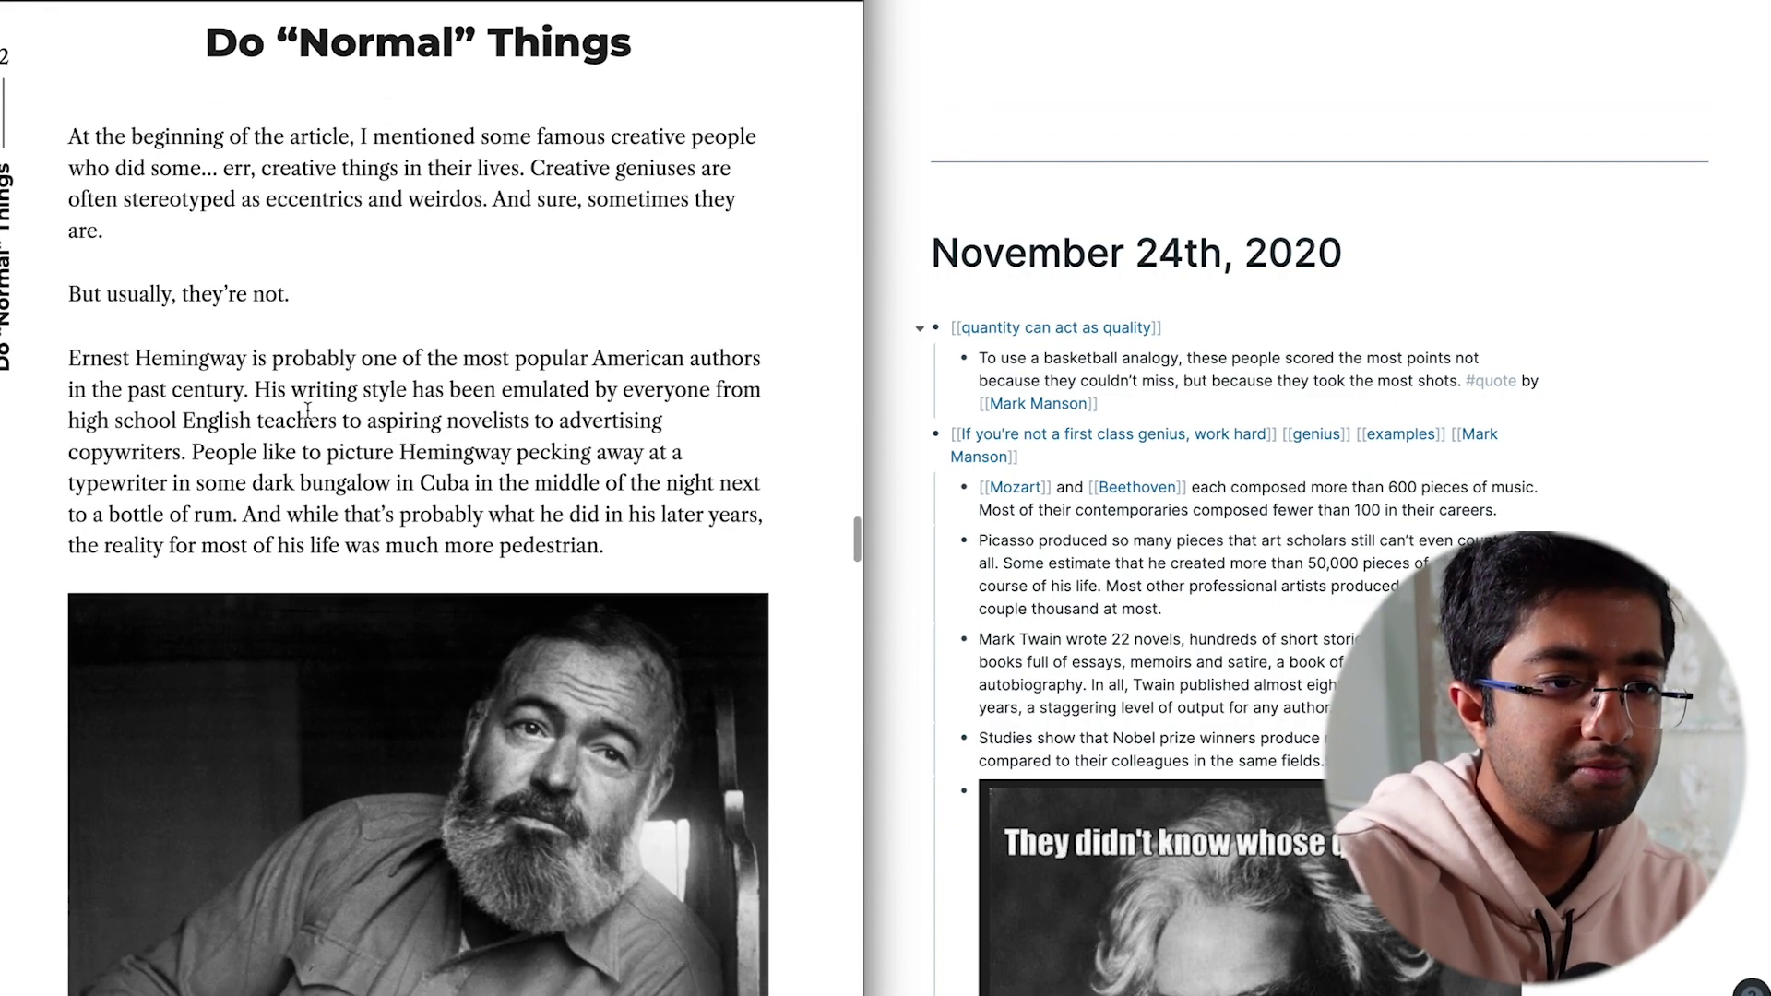
{"action": "scroll", "coordinate": [355, 410], "scroll_direction": "down", "scroll_amount": 8}
{"action": "scroll", "coordinate": [353, 489], "scroll_direction": "down", "scroll_amount": 8}
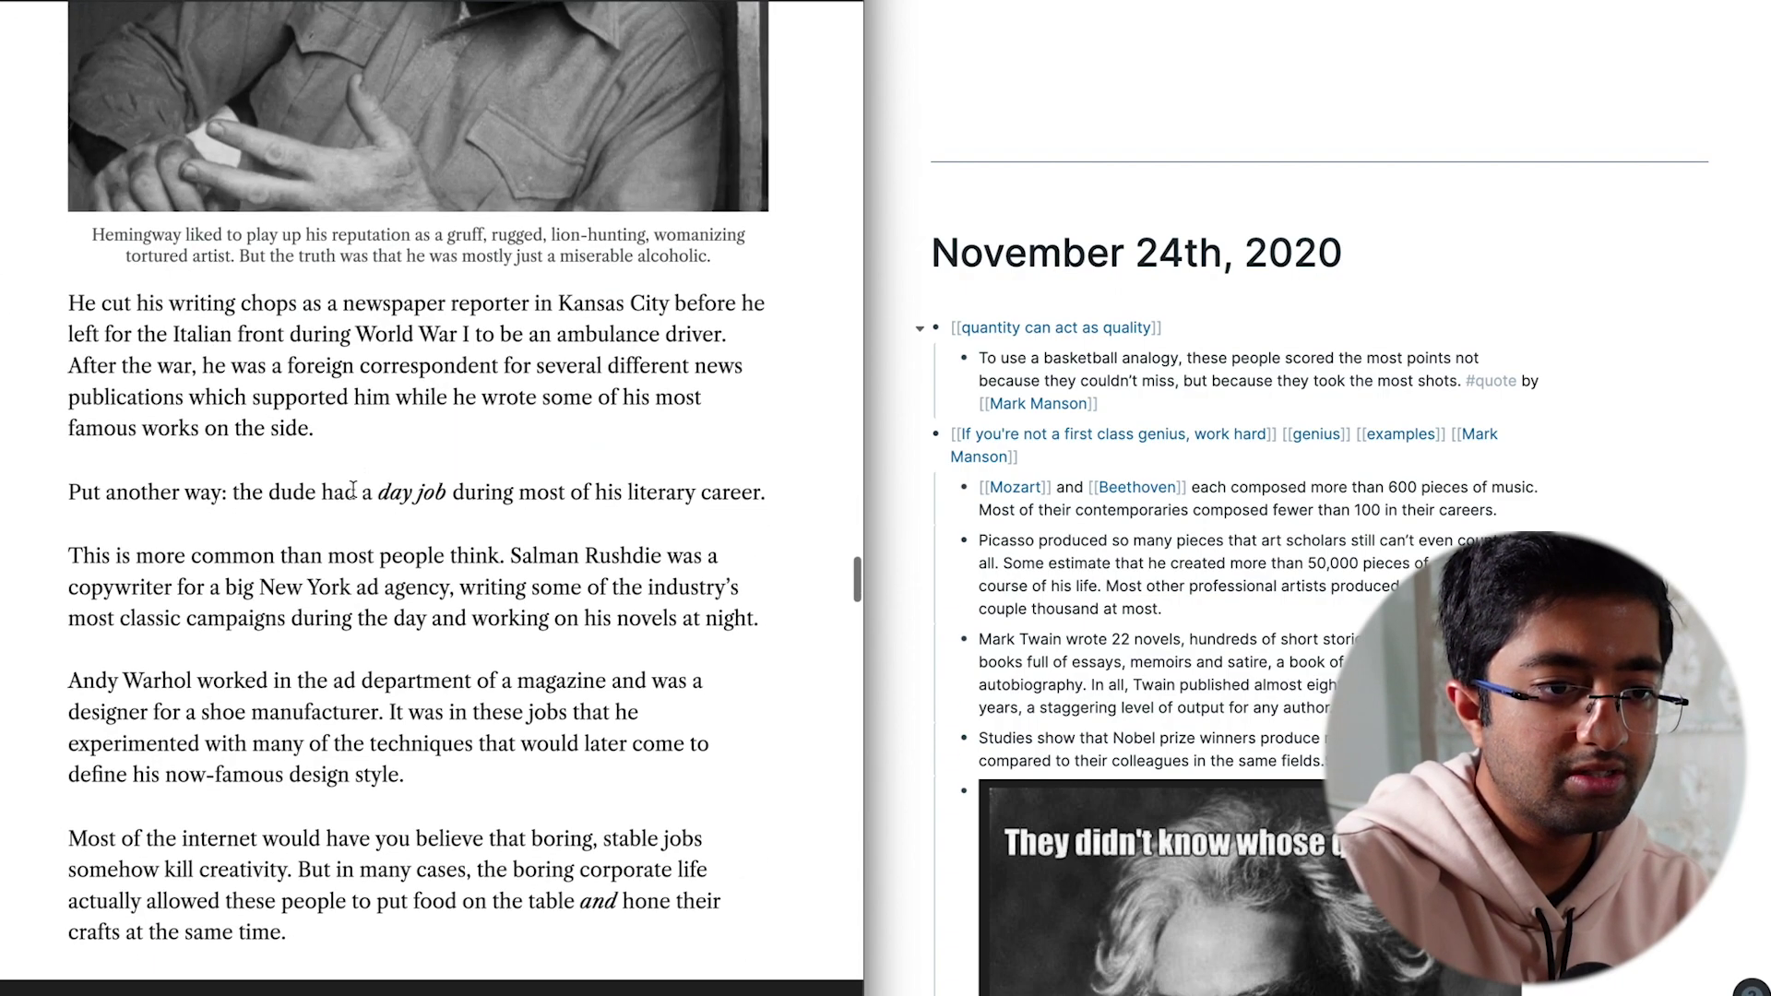
{"action": "scroll", "coordinate": [412, 513], "scroll_direction": "down", "scroll_amount": 3}
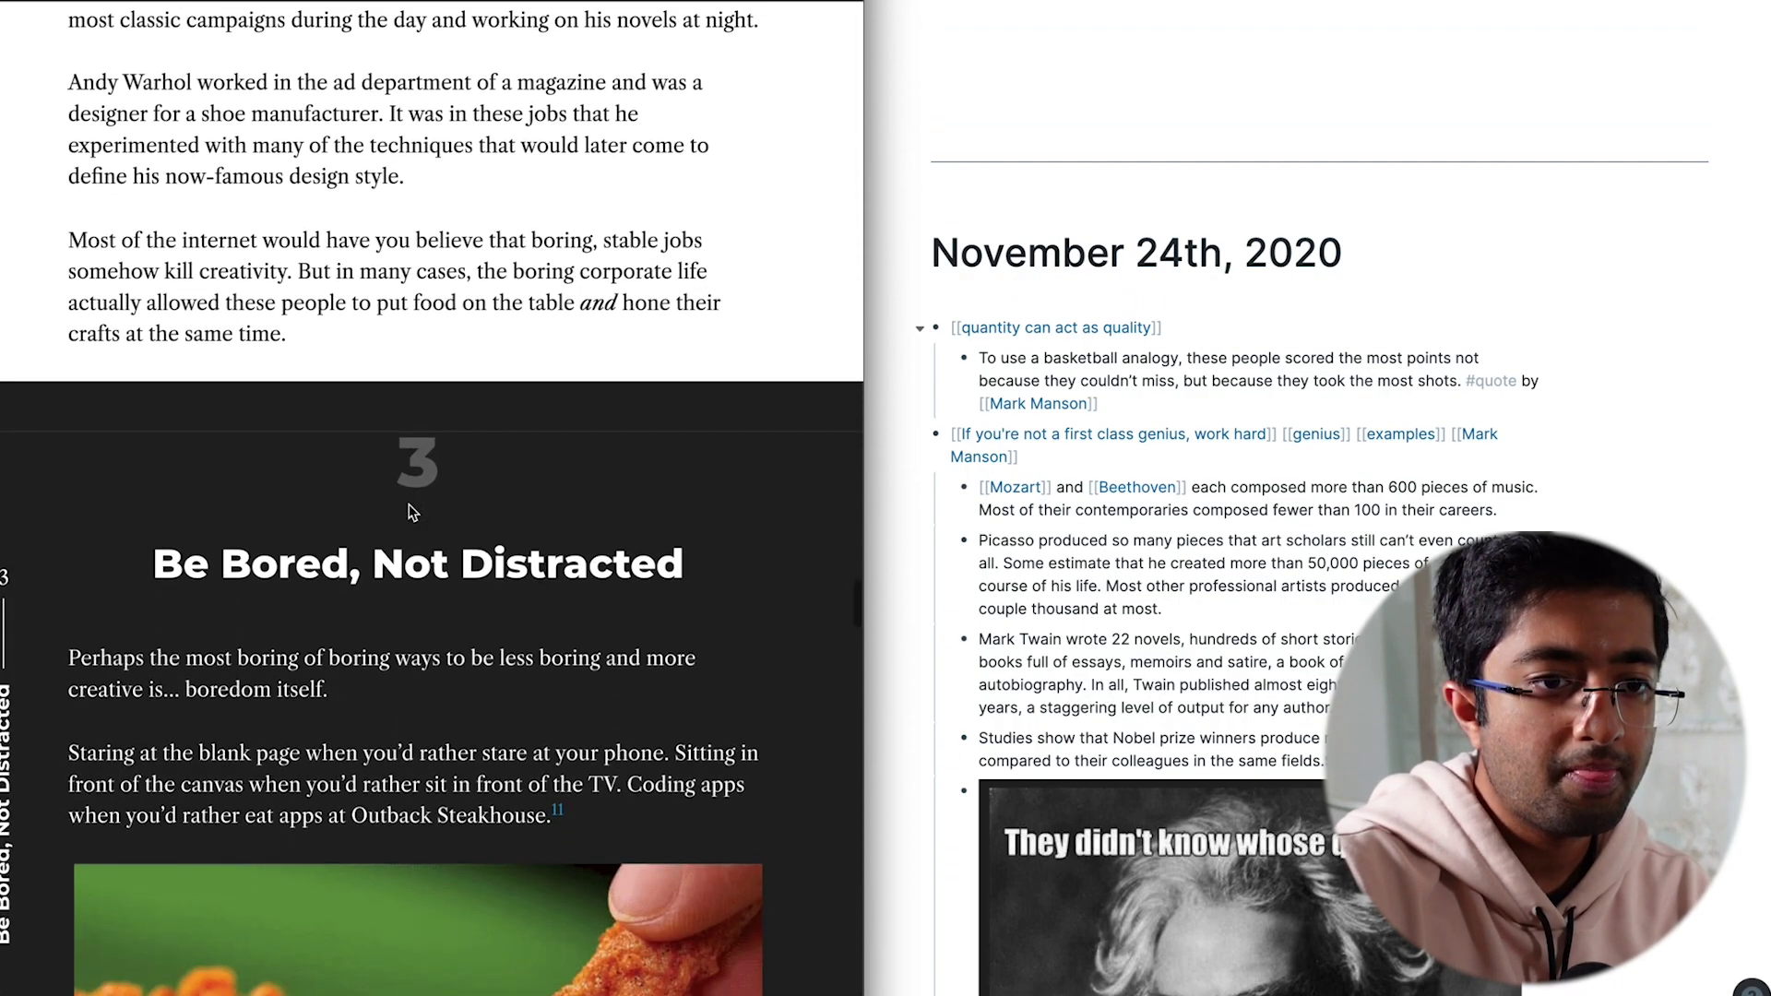
{"action": "scroll", "coordinate": [410, 513], "scroll_direction": "up", "scroll_amount": 3}
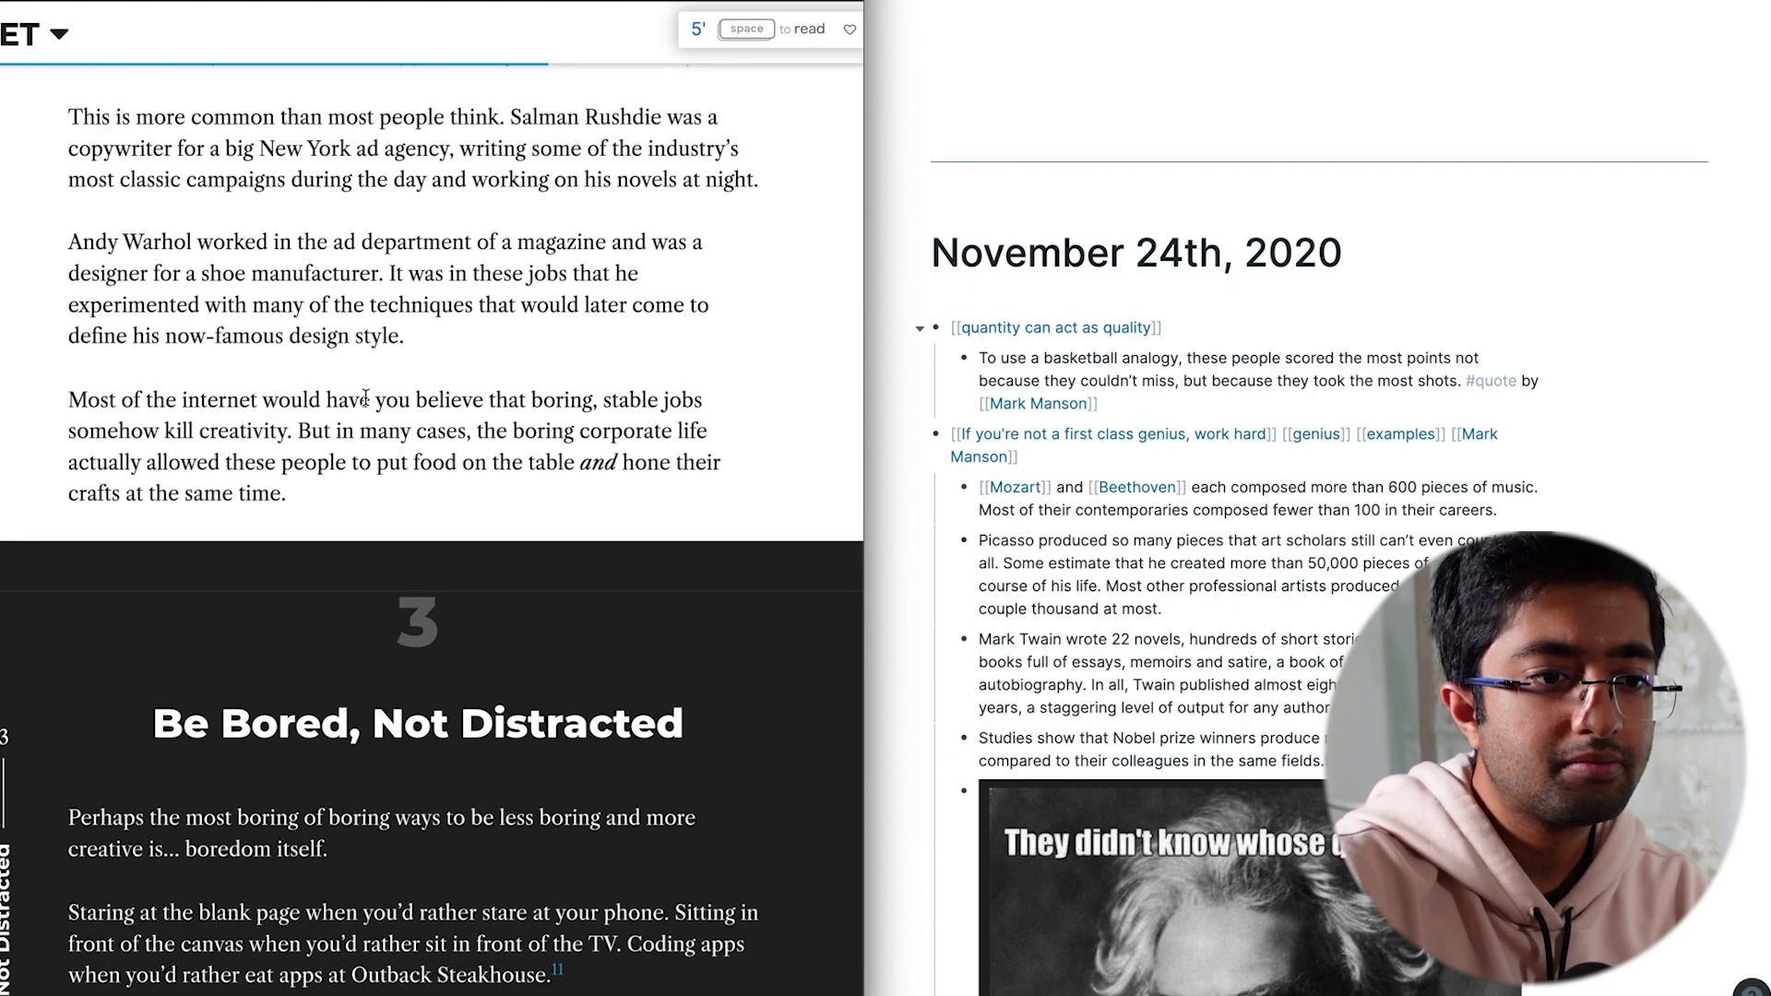
{"action": "left_click_drag", "start_coordinate": [263, 403], "coordinate": [318, 489]}
Append "Cross reference this with [[Einstein]]" to the November 24th note on Hemingway's work as a newspaper reporter
{"action": "scroll", "coordinate": [1319, 267], "scroll_direction": "down", "scroll_amount": 10}
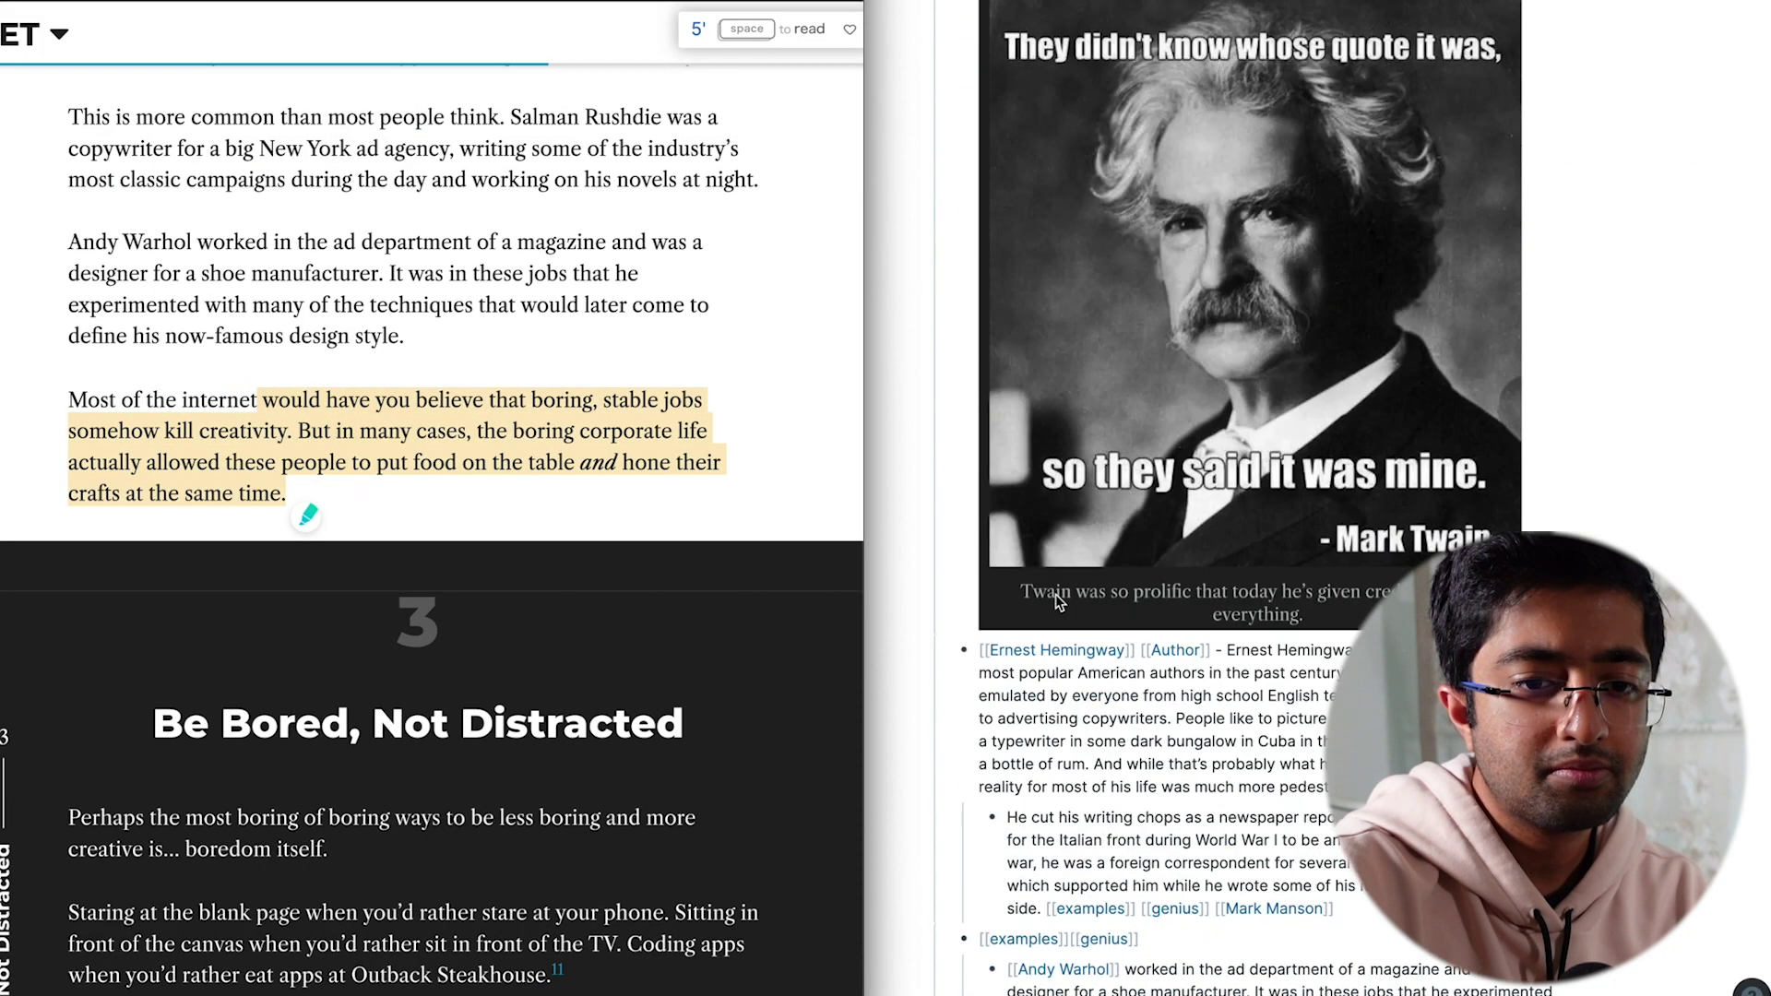
{"action": "left_click", "coordinate": [1419, 235]}
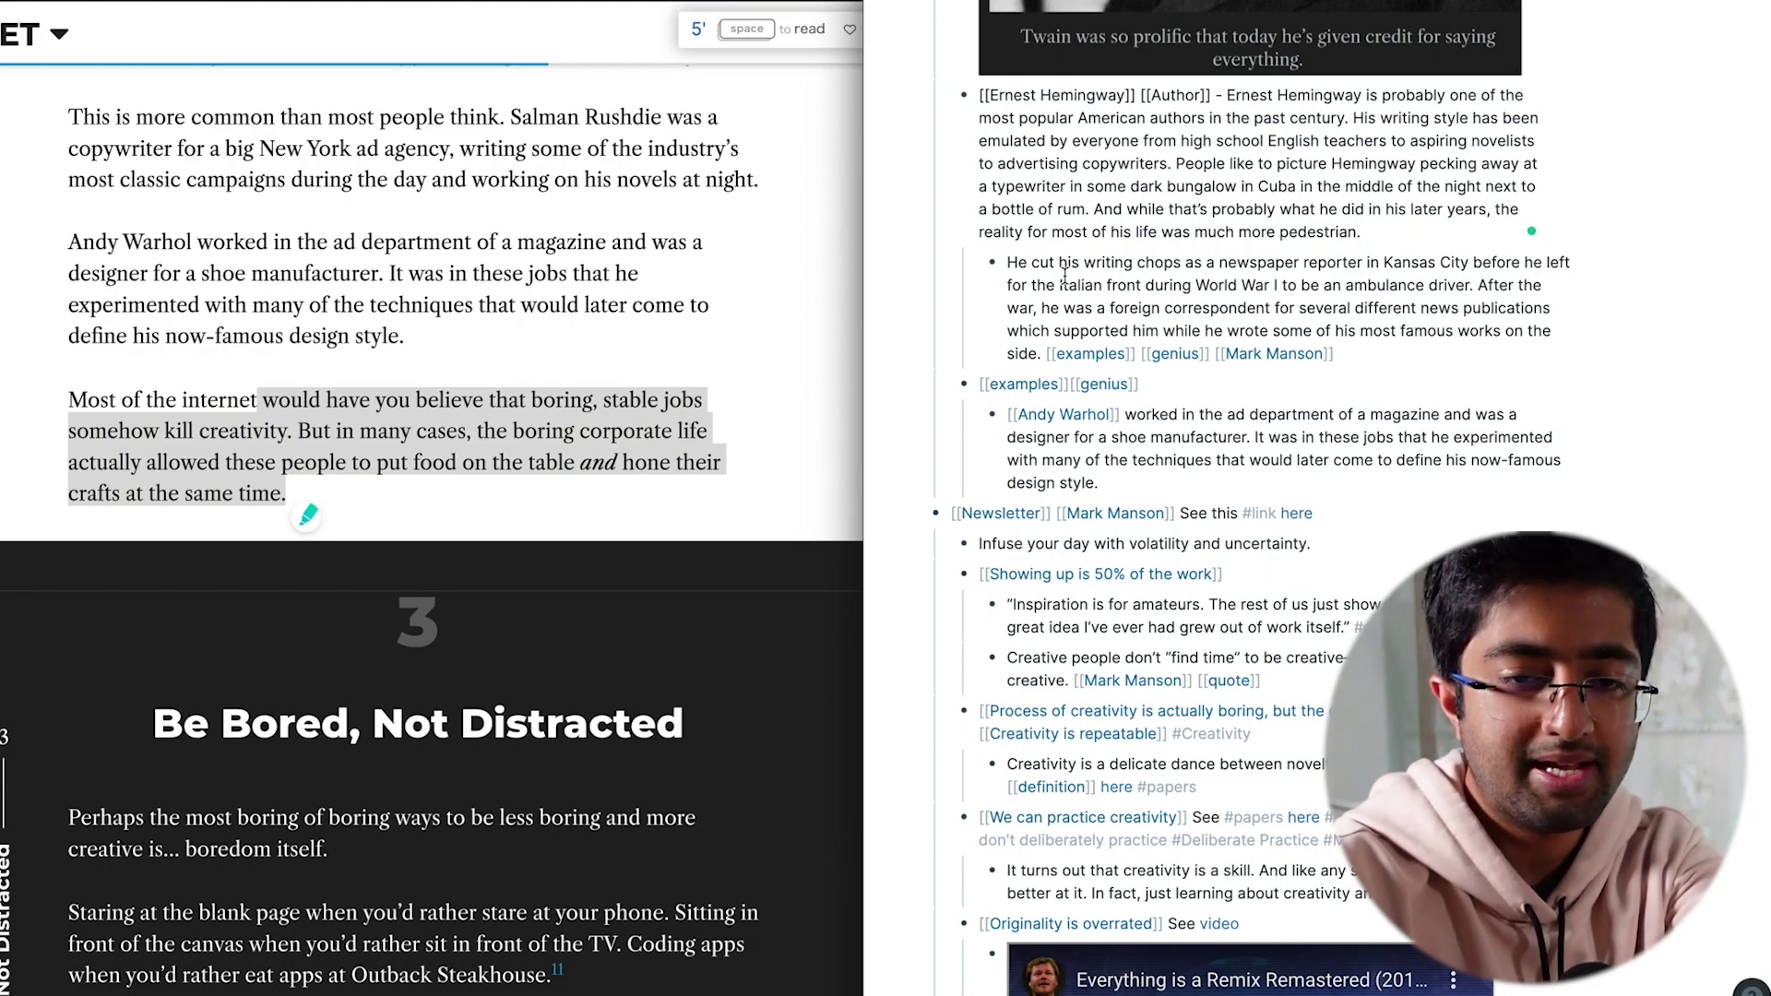
{"action": "left_click", "coordinate": [1383, 355]}
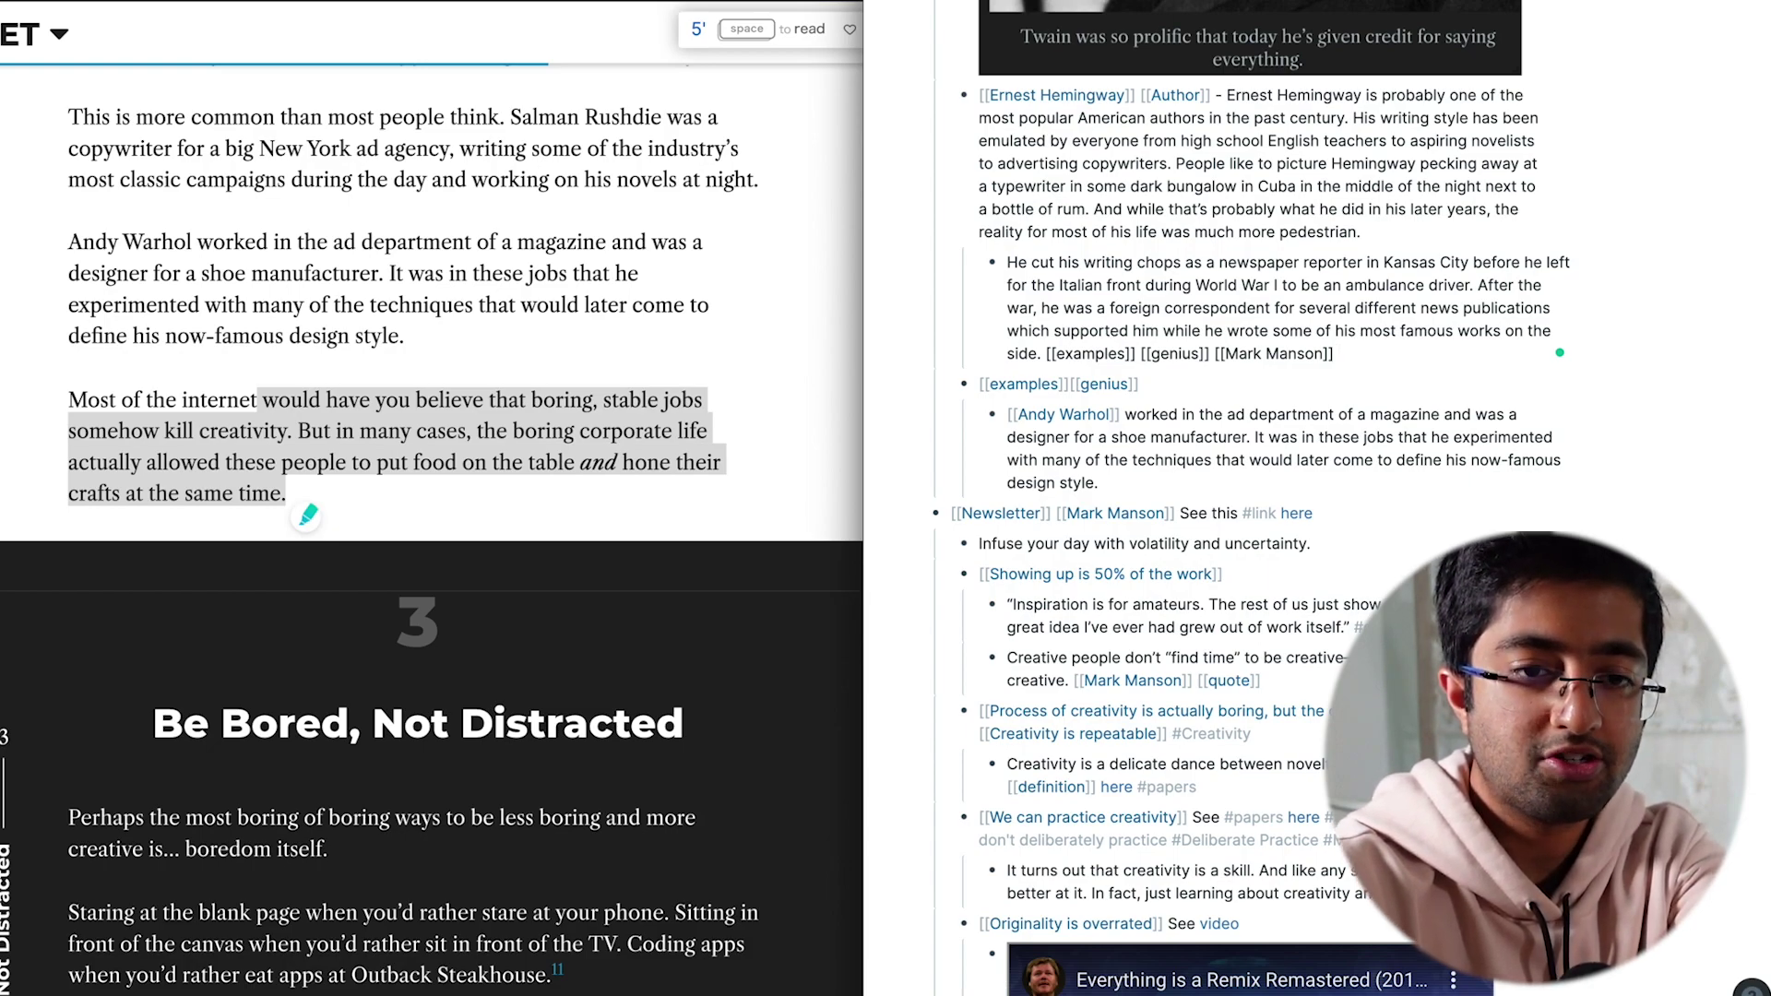
{"action": "type", "text": "Cr"}
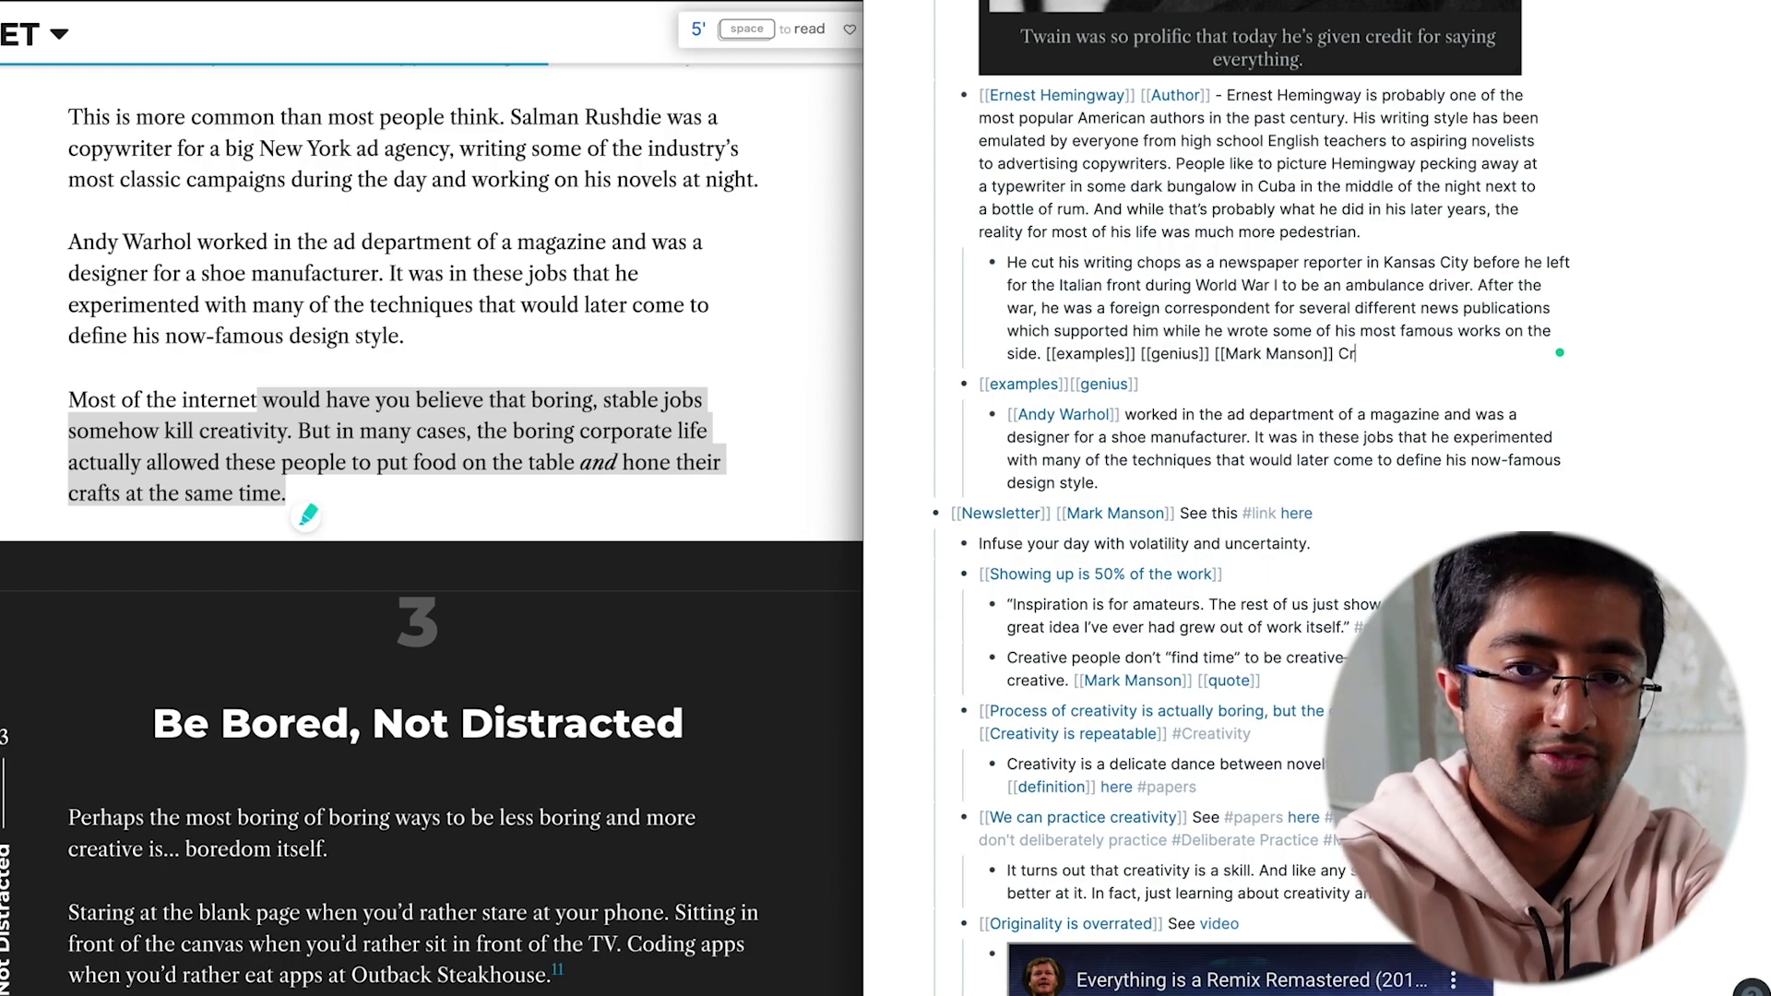
{"action": "type", "text": "oss reference "}
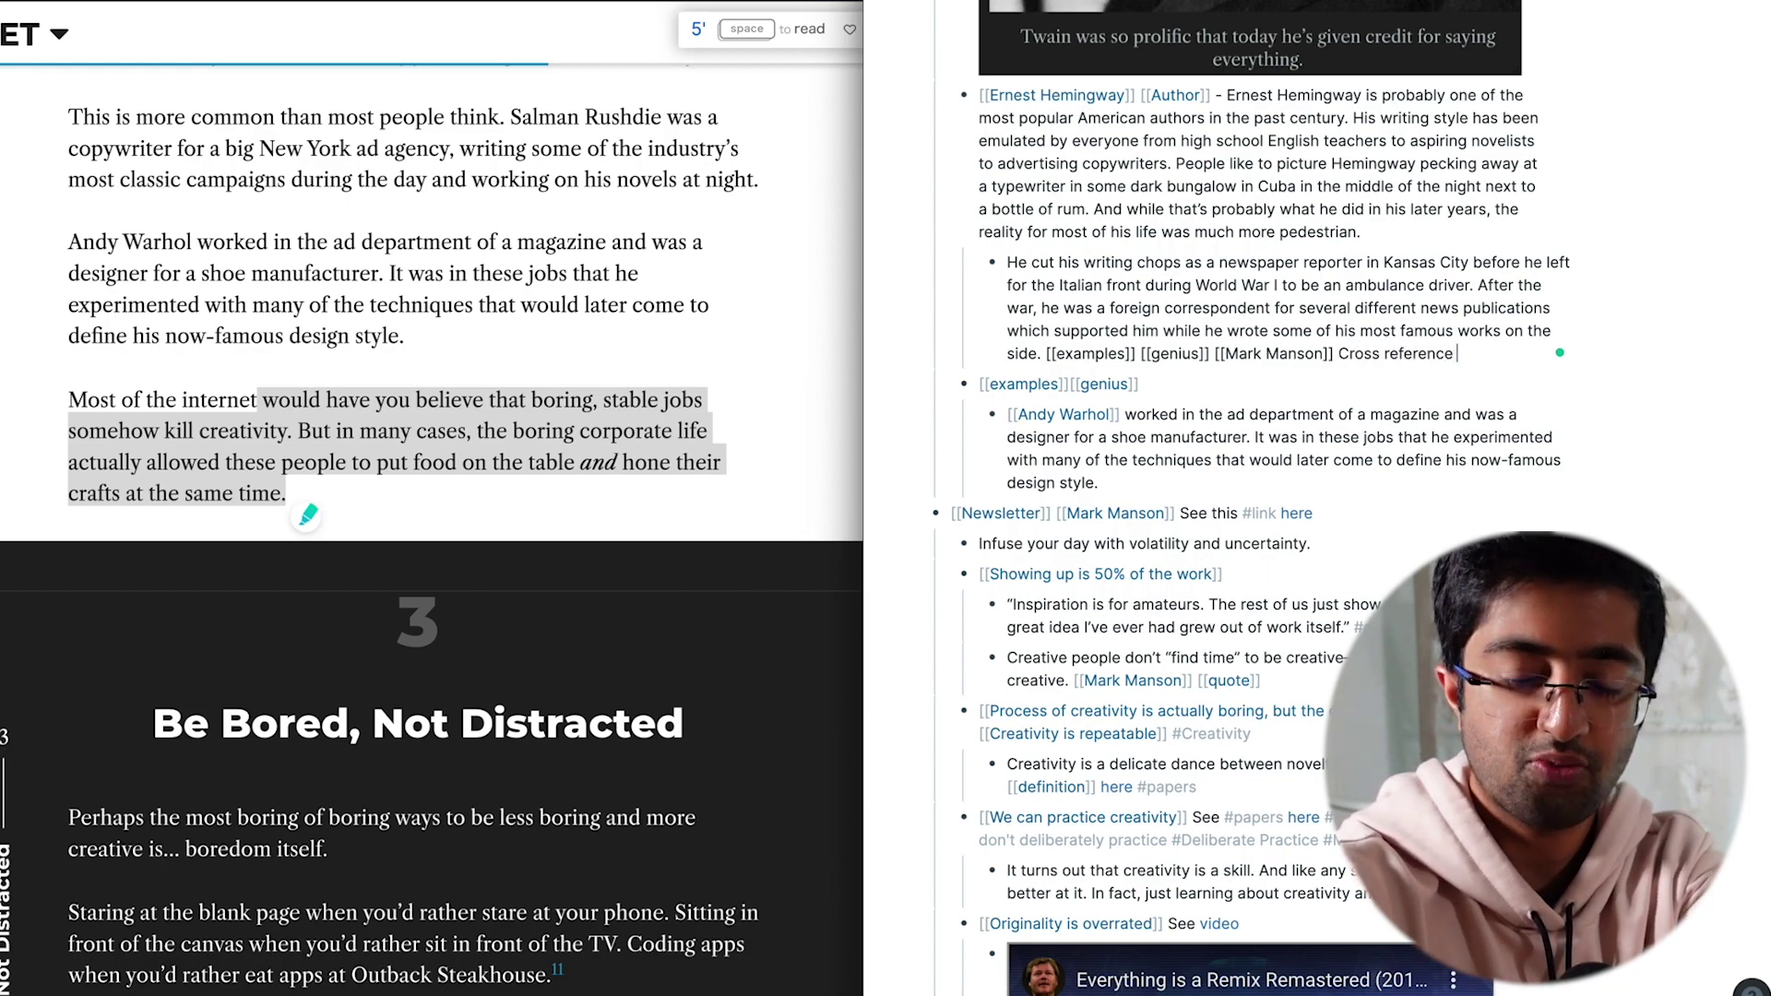
{"action": "type", "text": "t"}
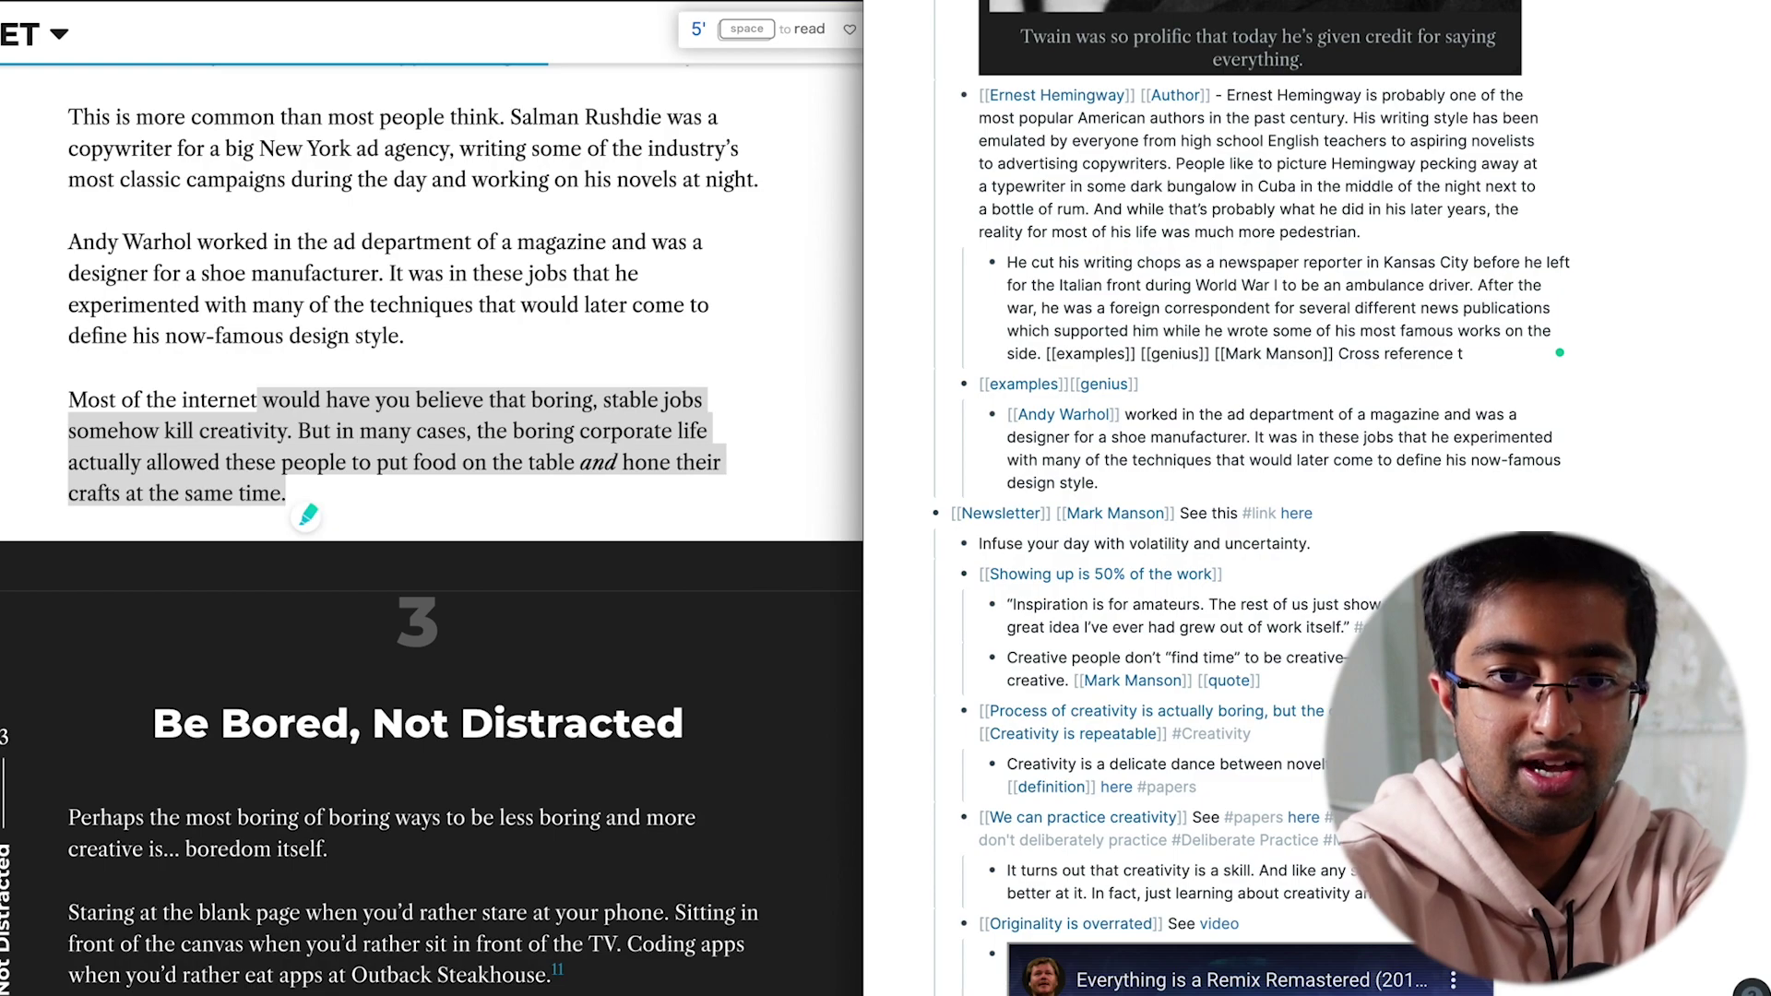
{"action": "type", "text": "his"}
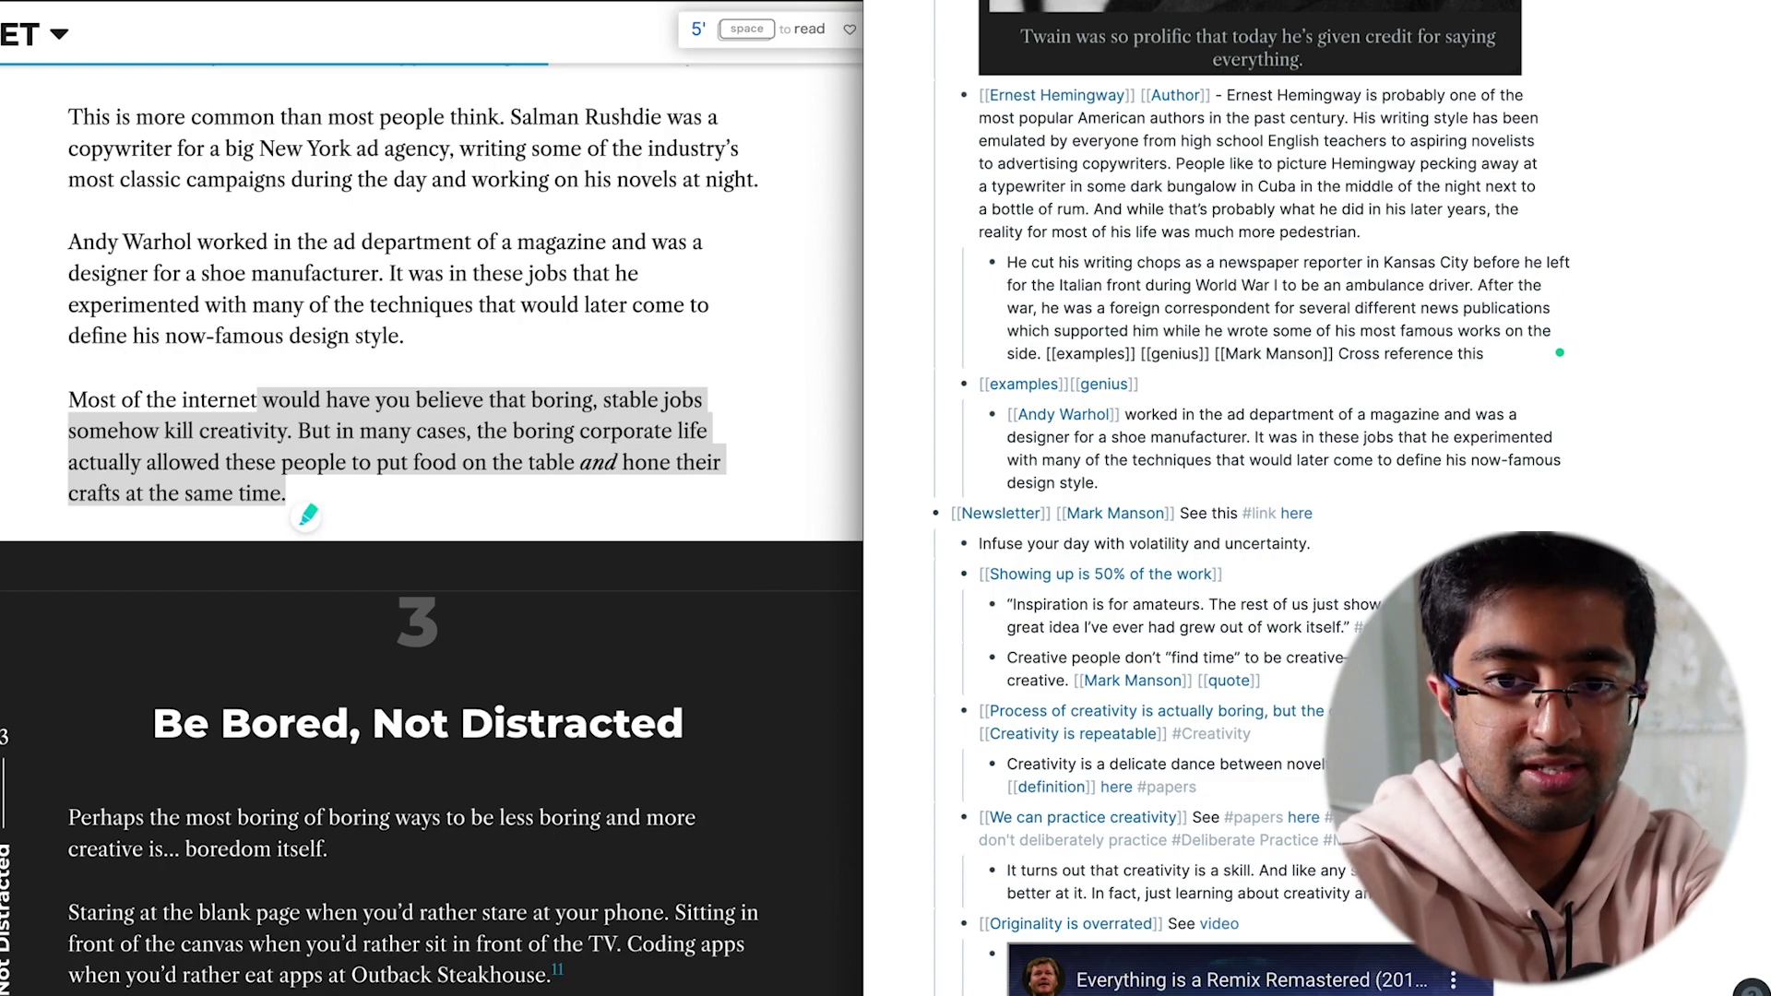
{"action": "type", "text": " with [[Einstein"}
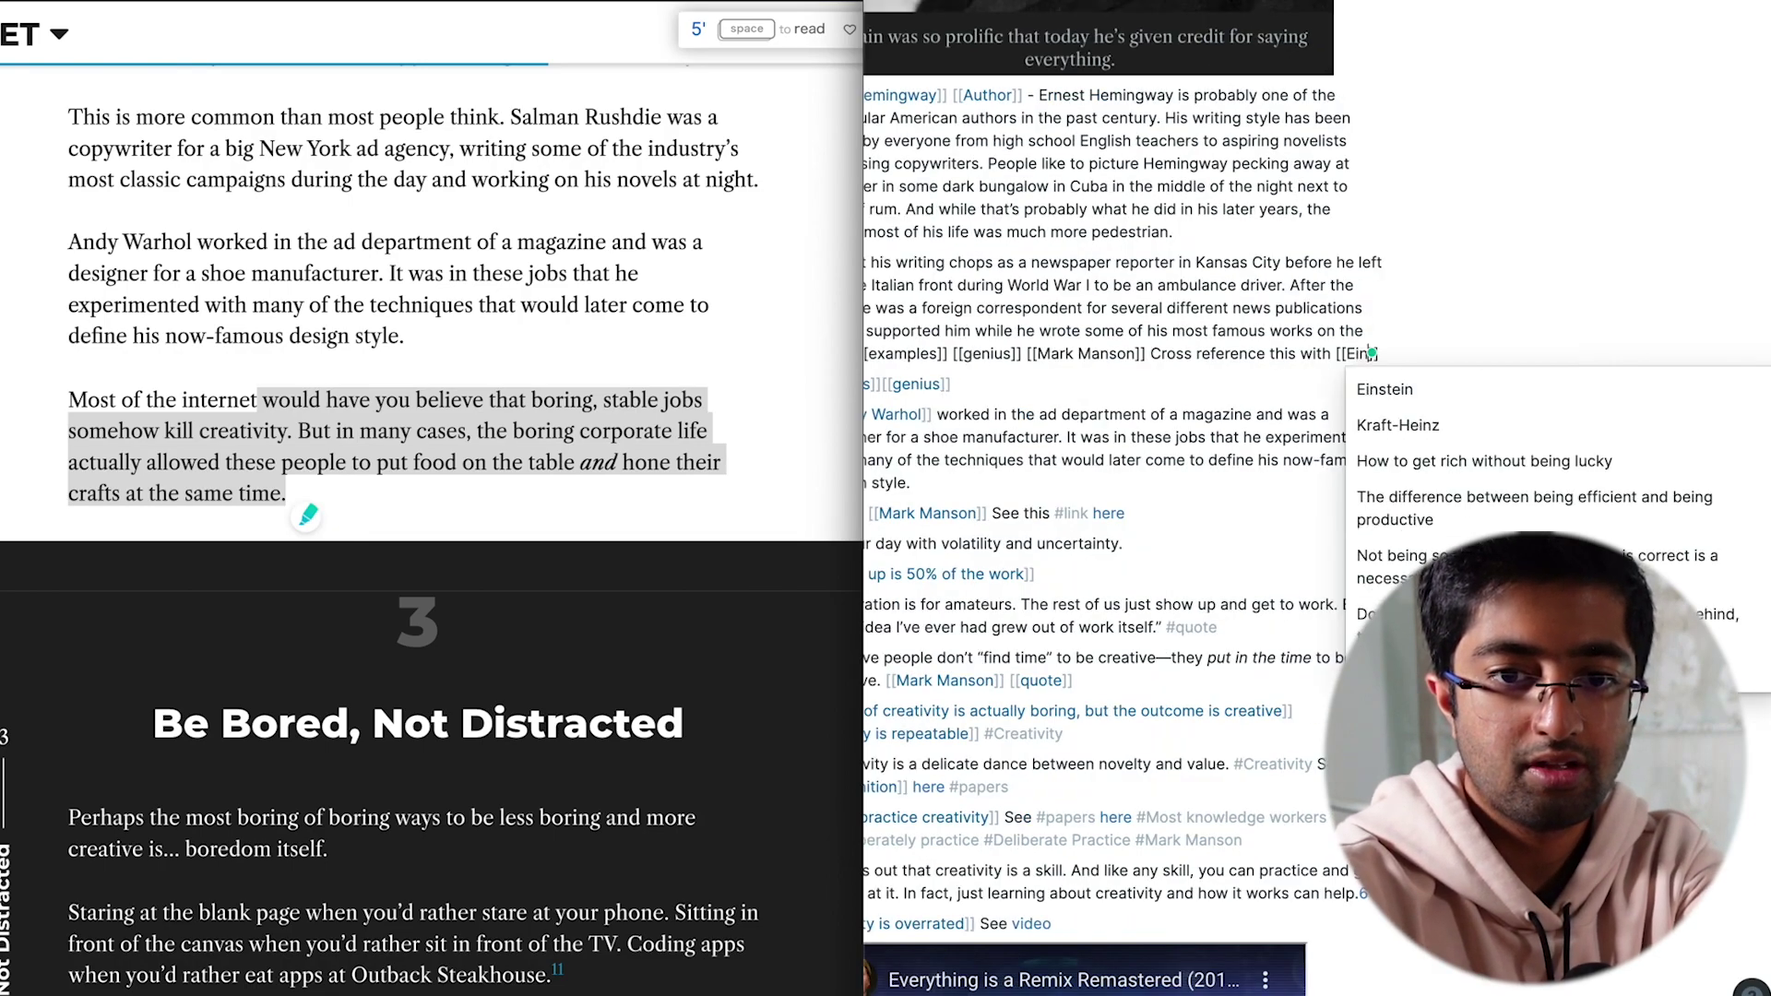
{"action": "key", "text": "Return"}
Continue the cross reference with ", who also had a" and the tag "#[[Process of creativity is actually boring, but the outcome is creative]]"
{"action": "type", "text": ", who also had a [[bor"}
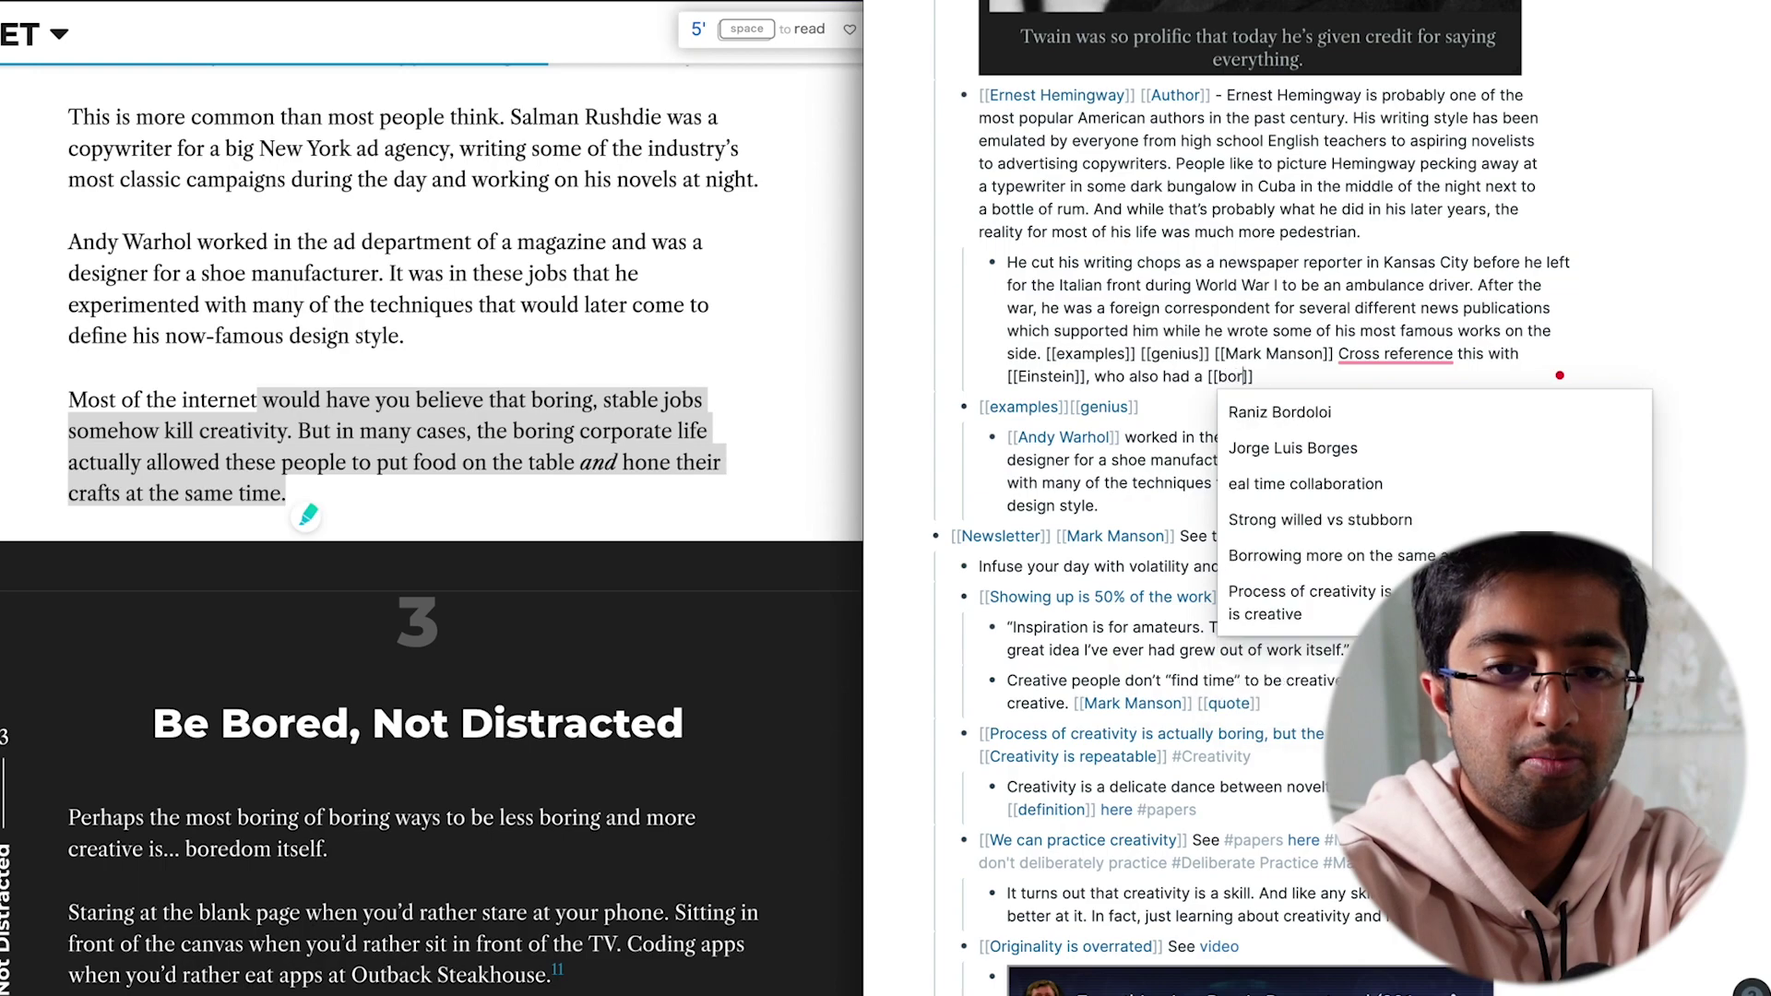
{"action": "type", "text": "ing"}
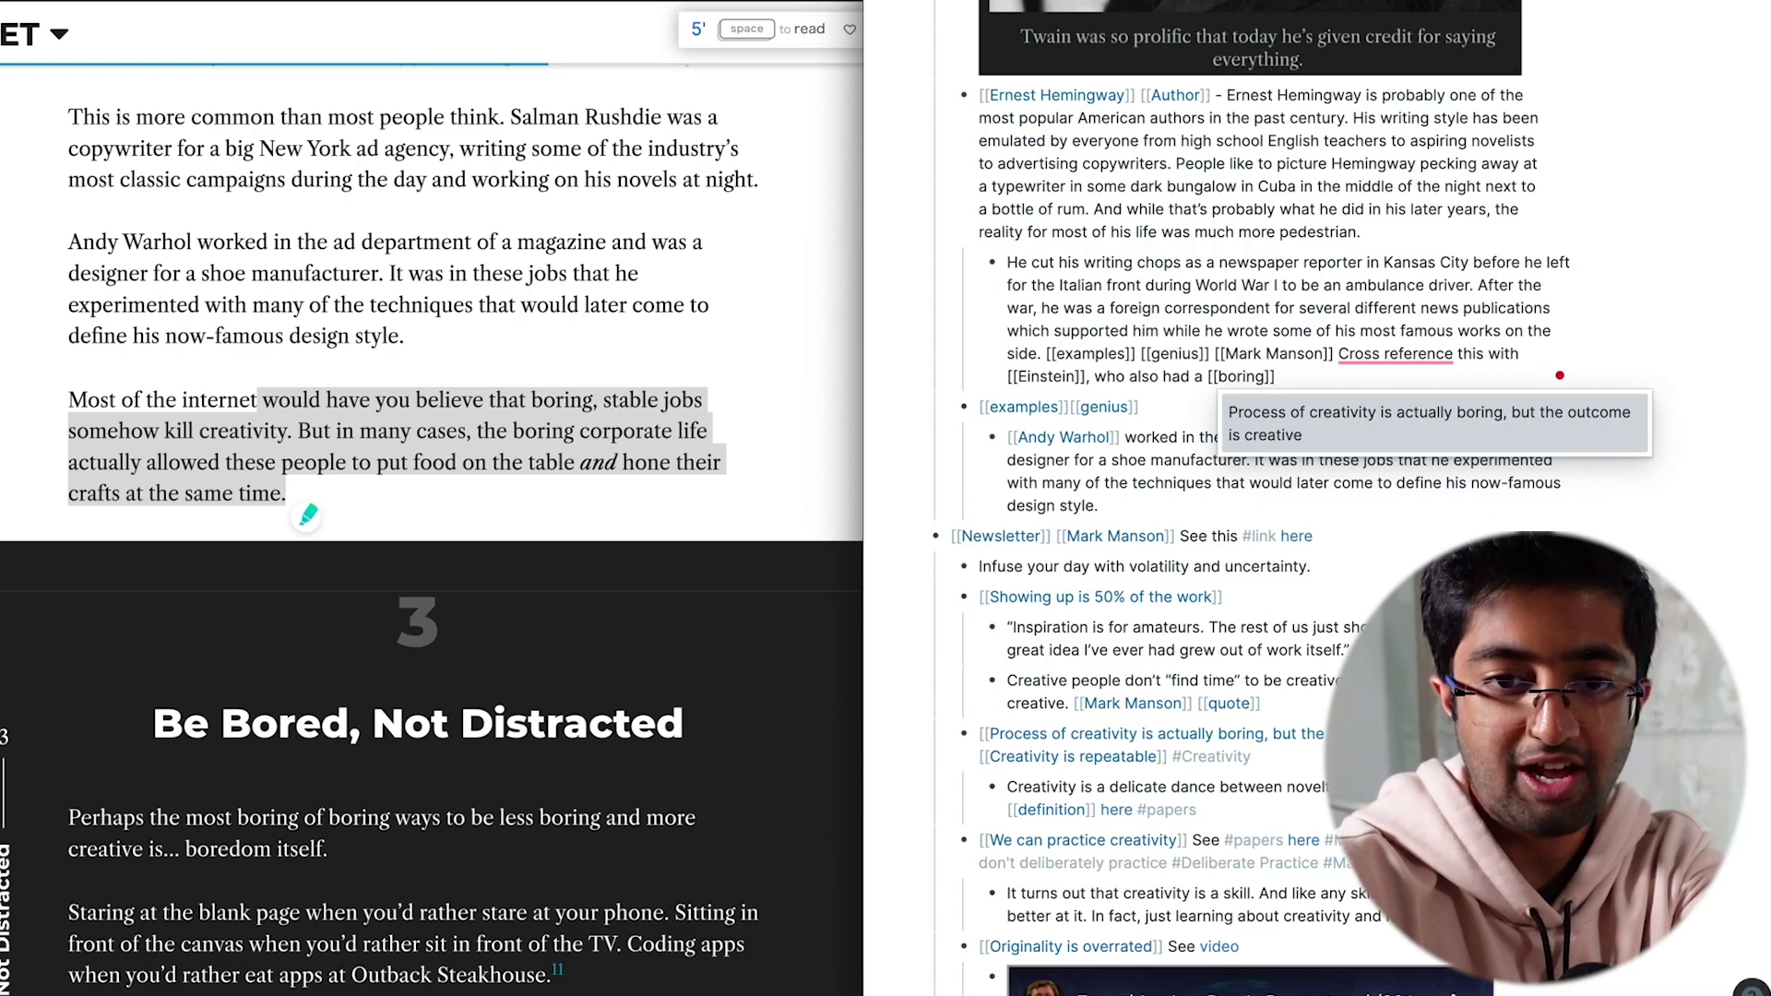
{"action": "key", "text": "Return"}
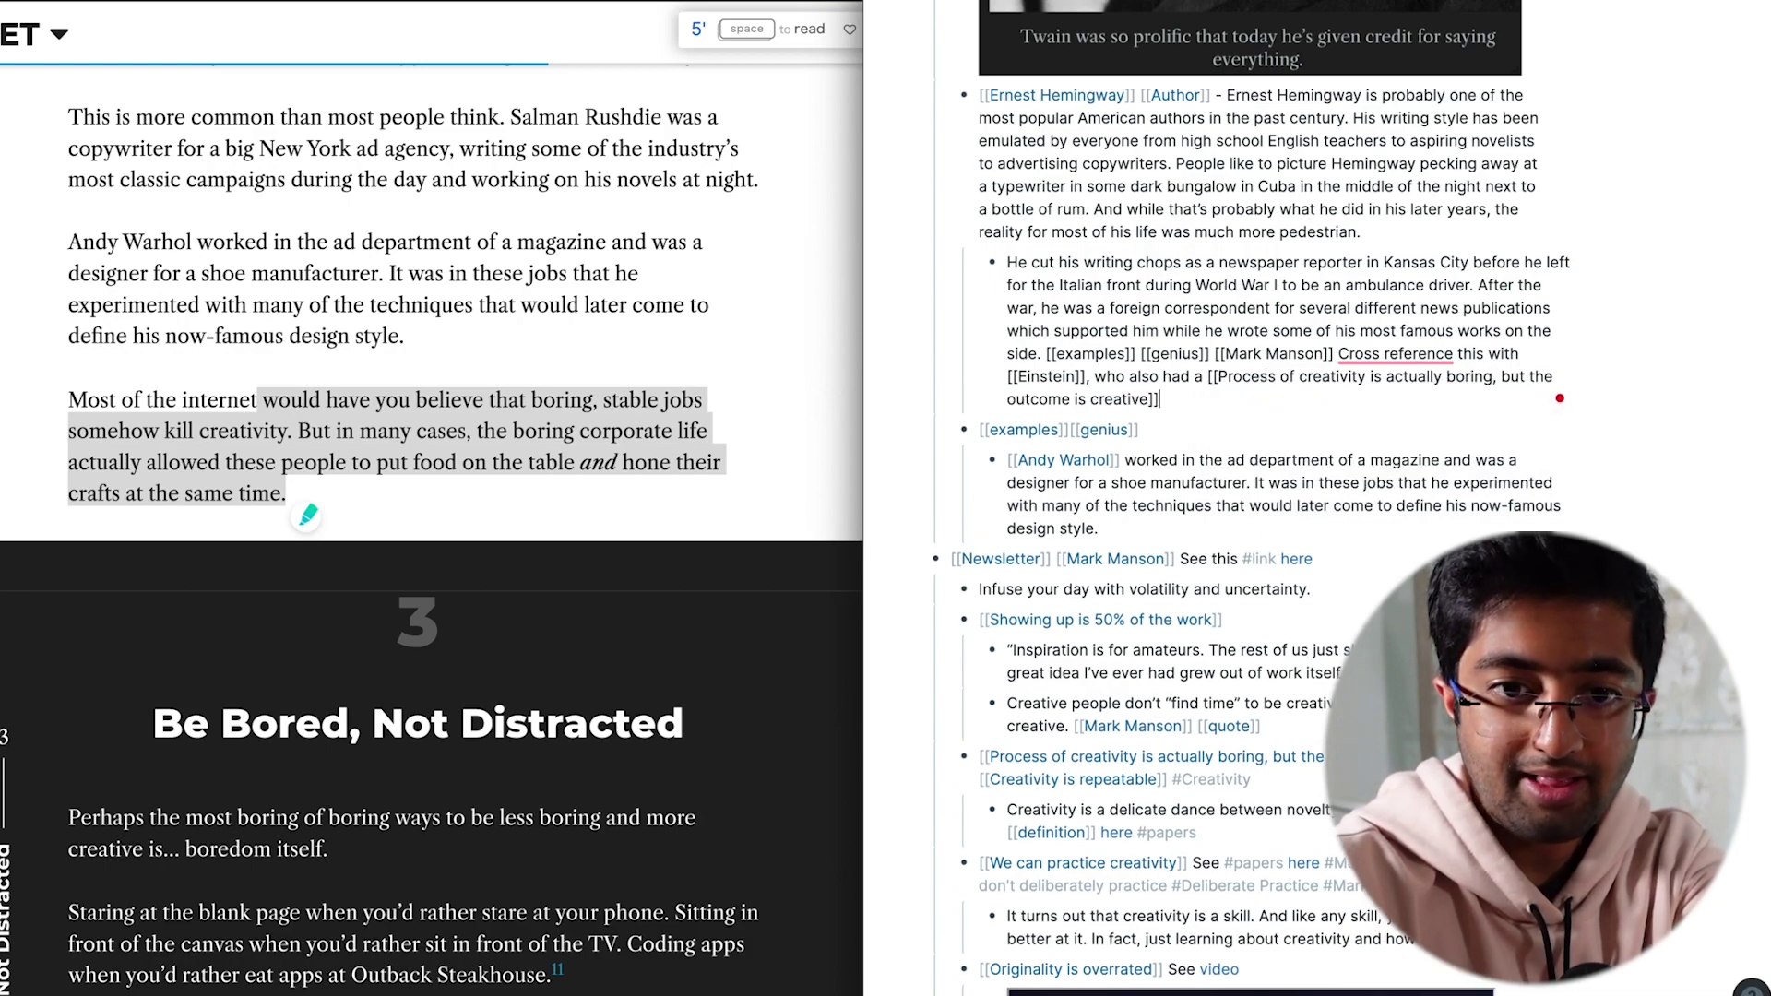
{"action": "left_click", "coordinate": [1208, 380]}
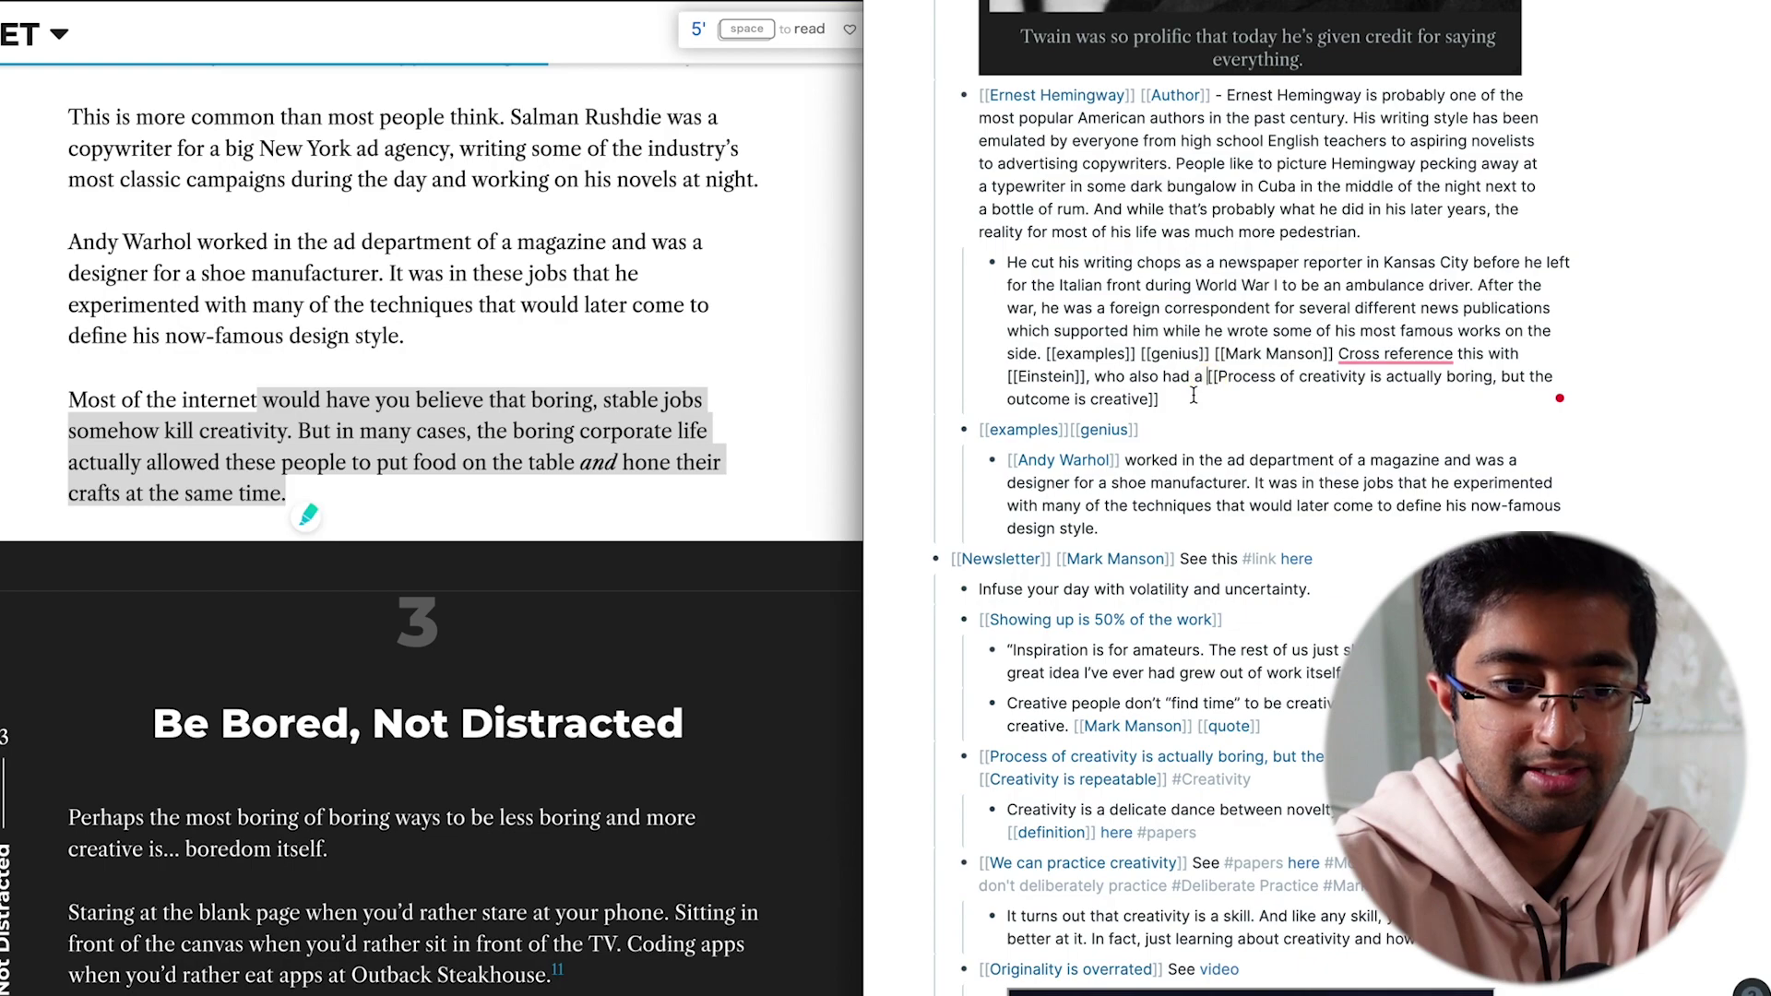
{"action": "type", "text": "#"}
{"action": "key", "text": "Escape"}
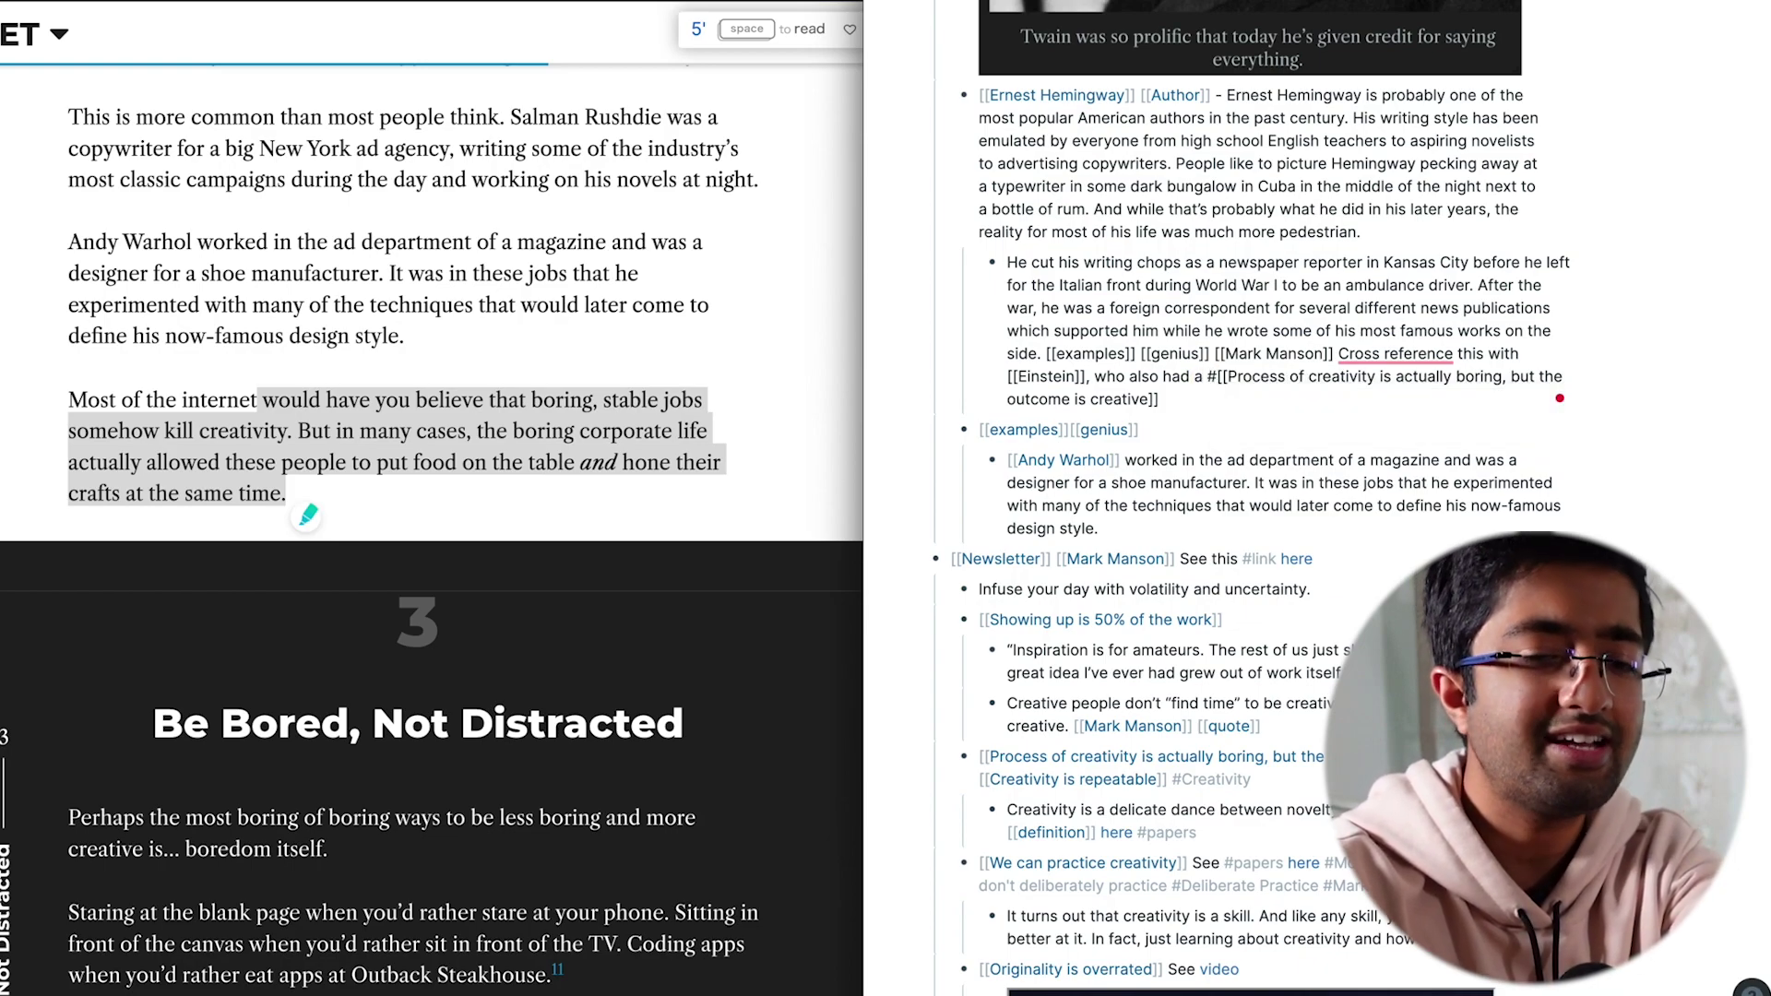
Insert "[[boring]] day [[job application]]" after "who also had a" in the Hemingway note's Einstein cross reference
{"action": "type", "text": "[[boring"}
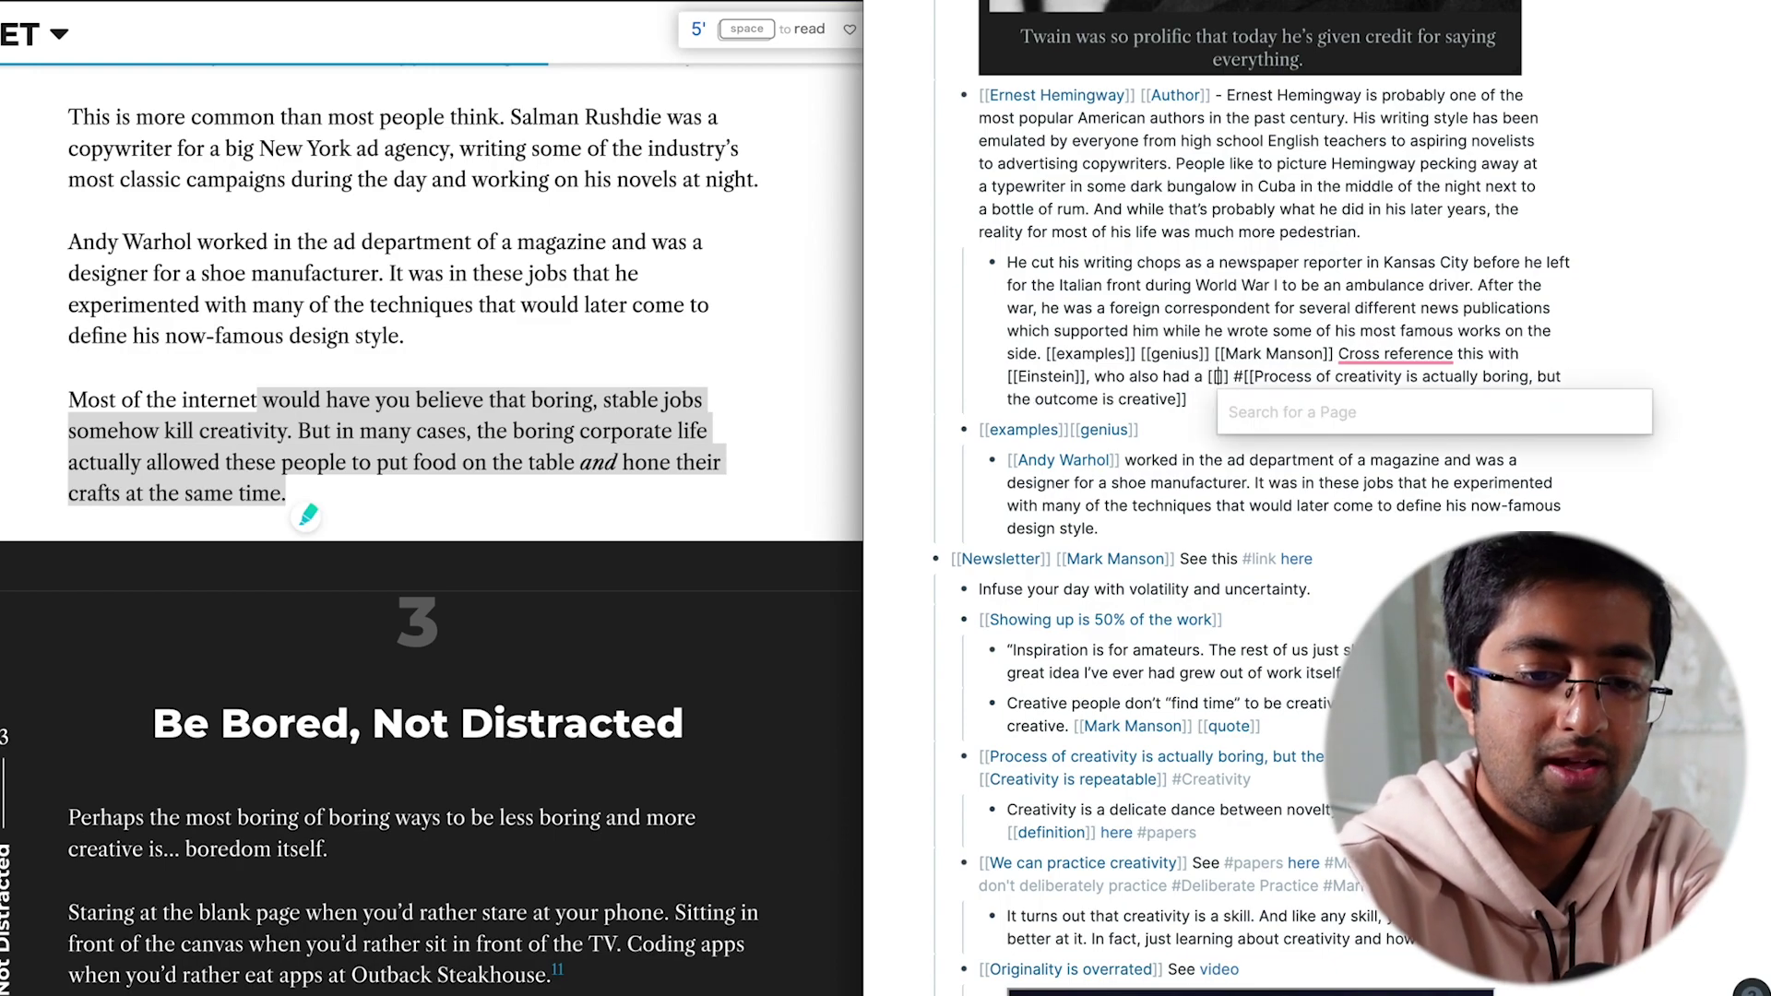
{"action": "key", "text": "Escape"}
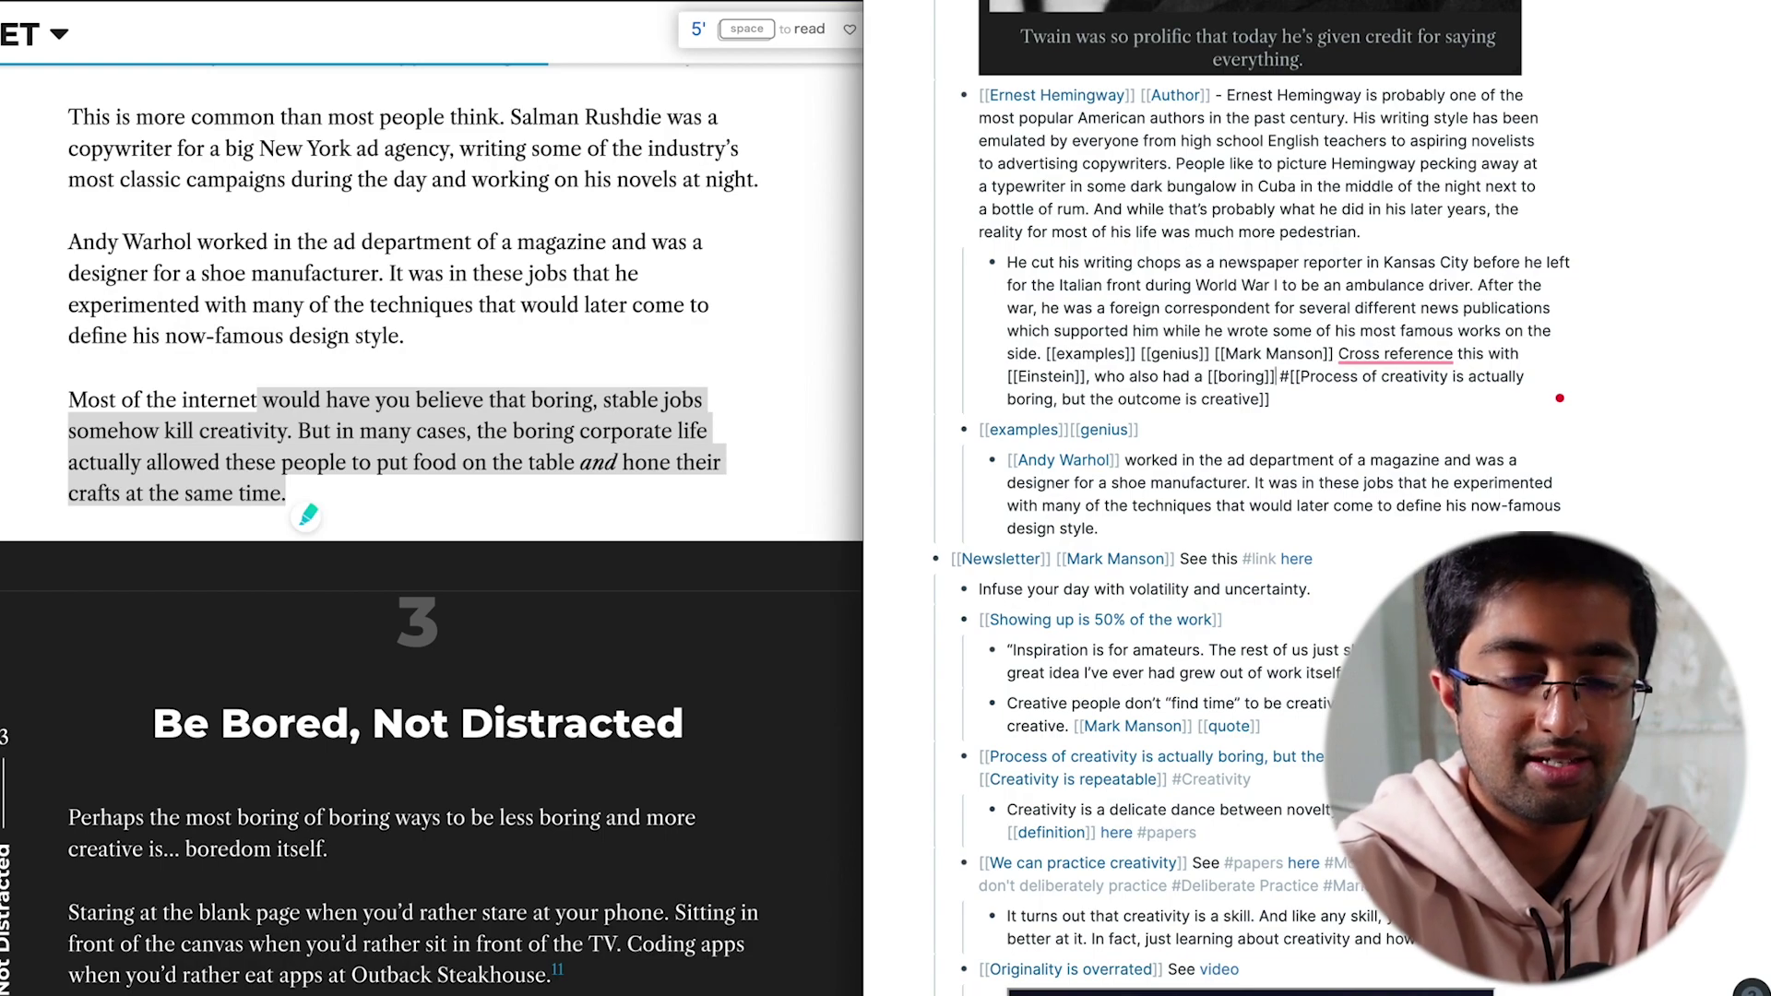
{"action": "type", "text": "day ["}
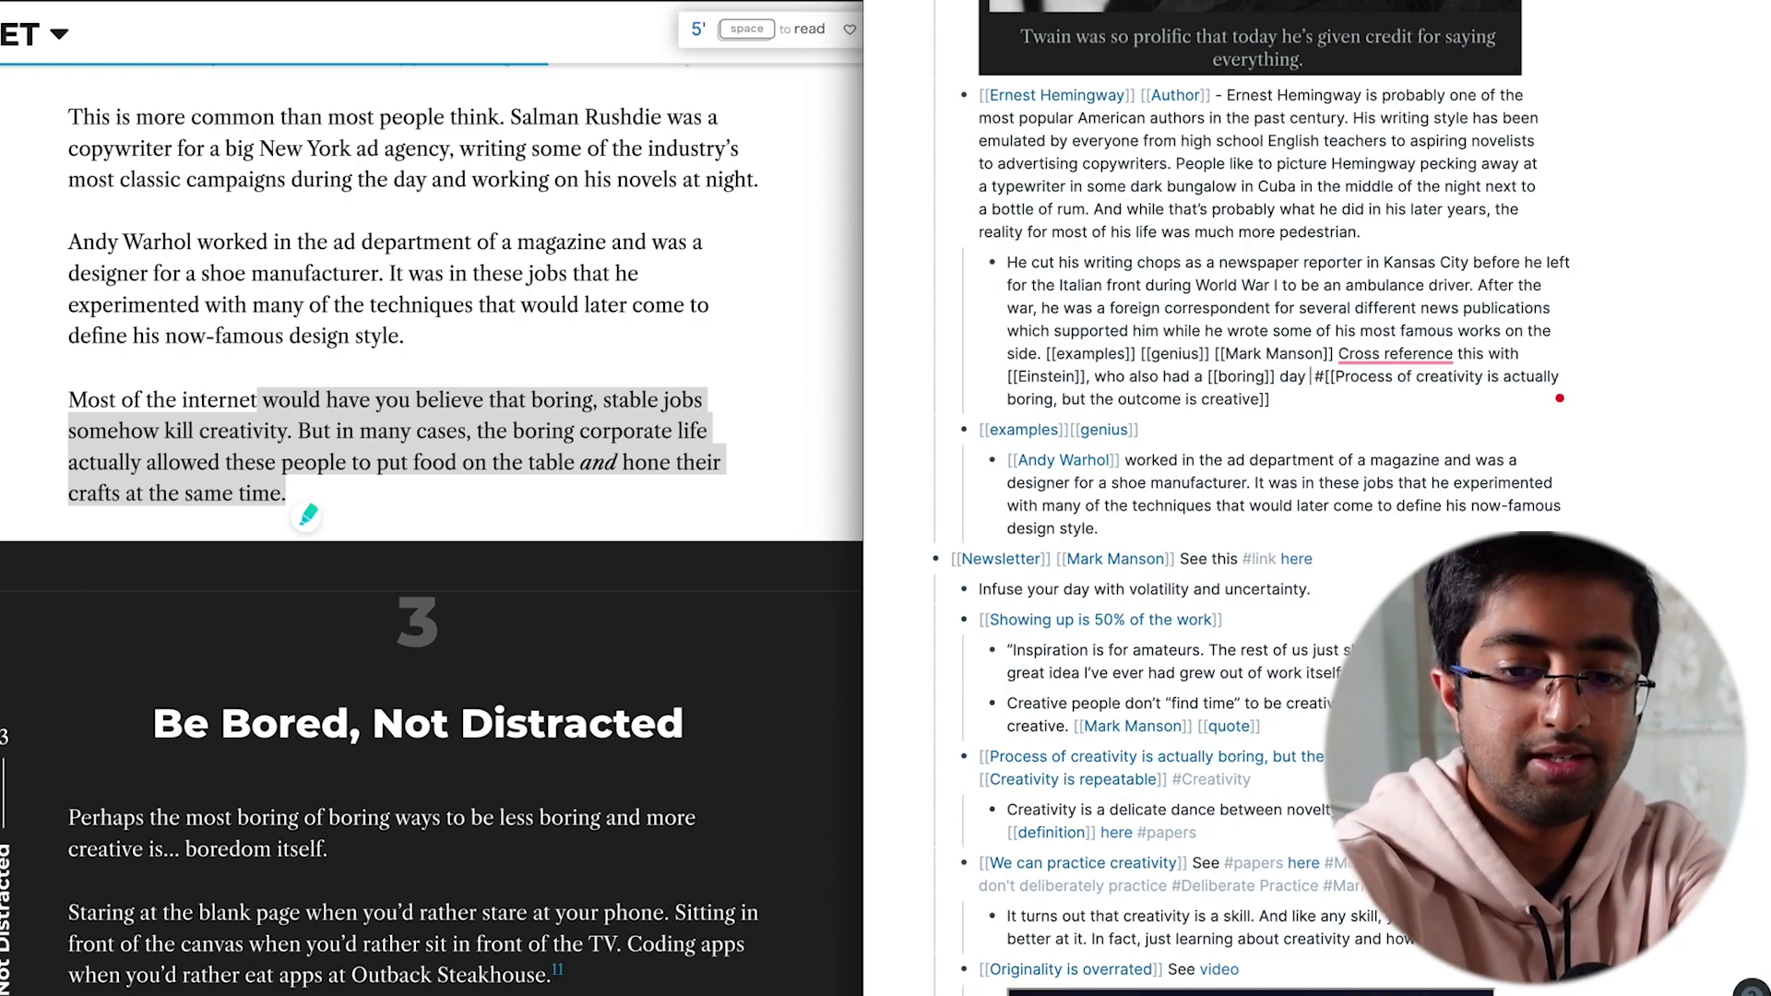
{"action": "type", "text": "[job"}
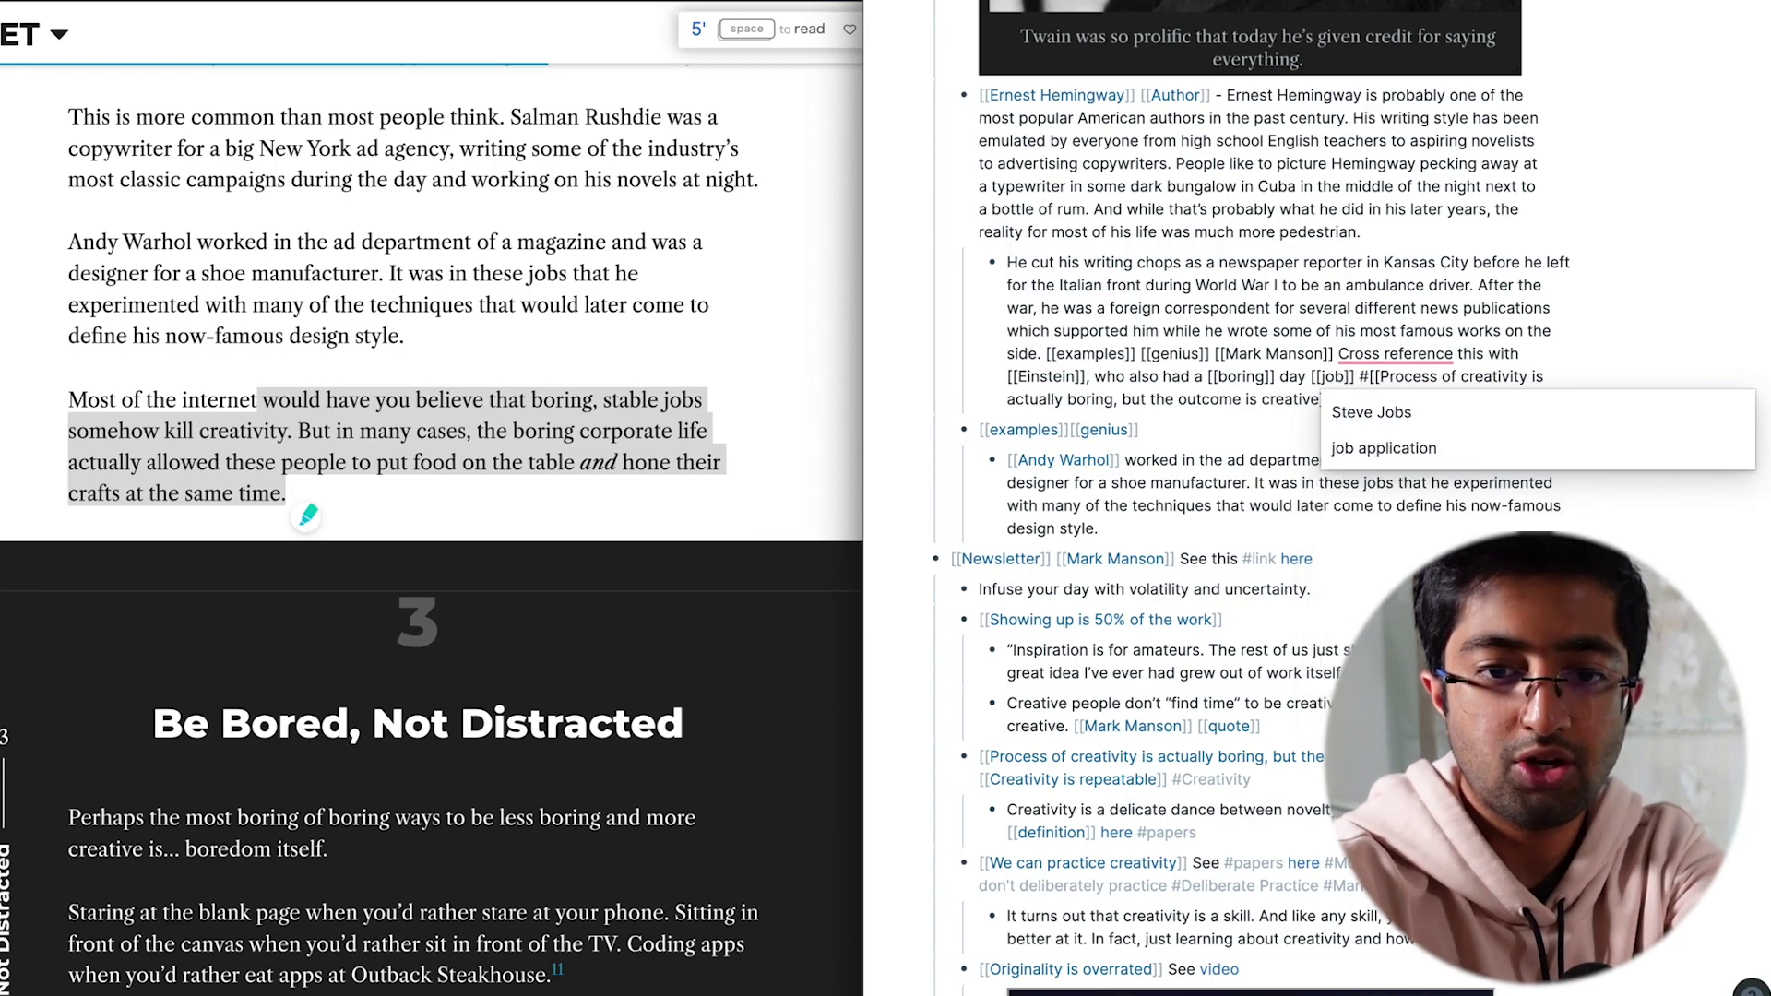
{"action": "key", "text": "Down"}
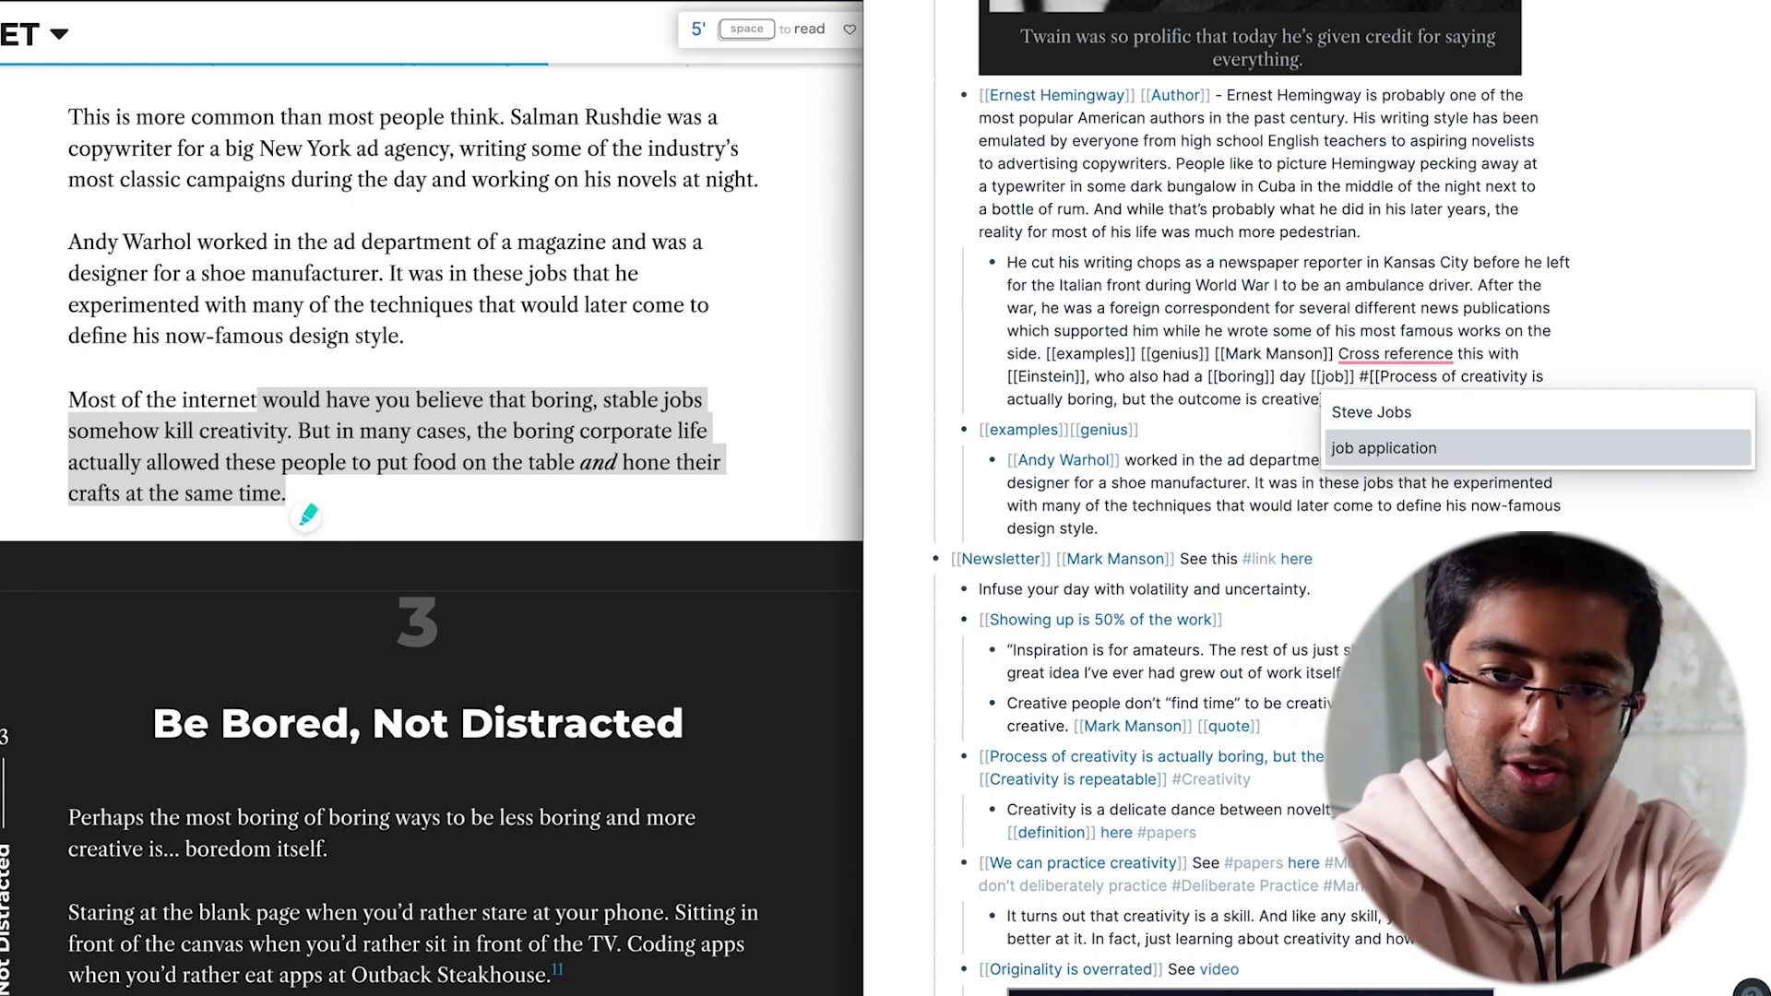
{"action": "key", "text": "Return"}
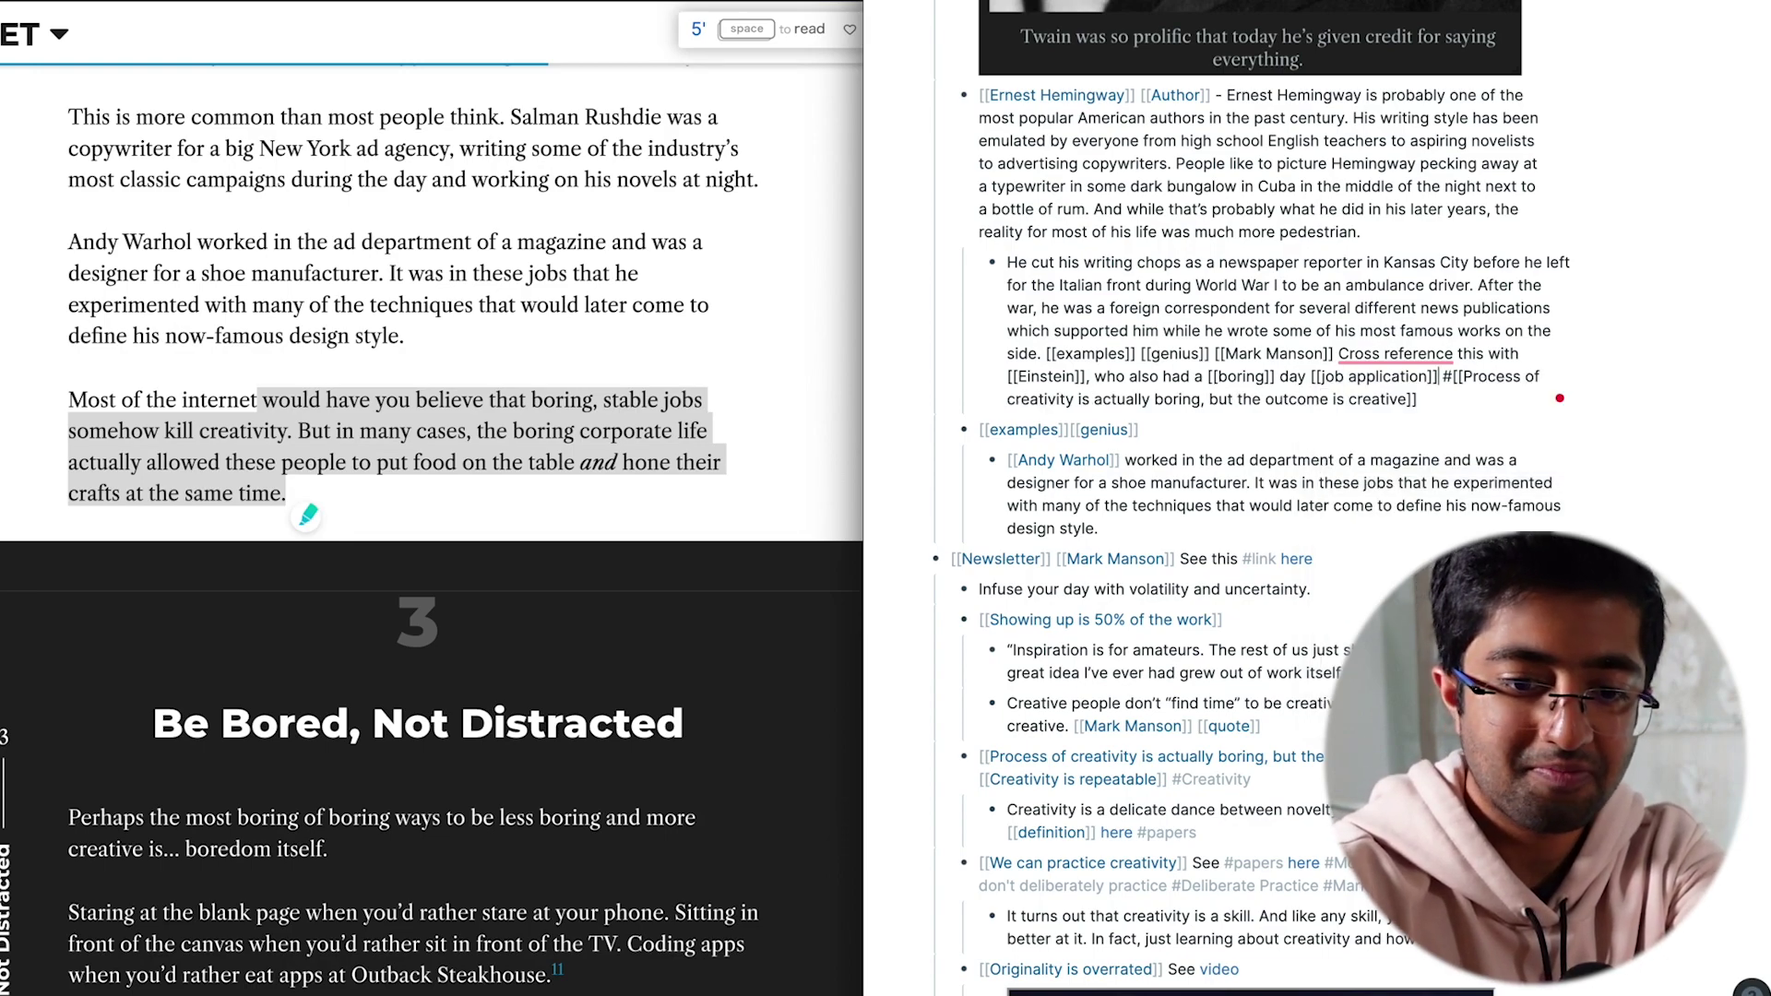
Add the page link "[[job]]." before the creativity tag and finish editing the Hemingway note
{"action": "type", "text": "[[j"}
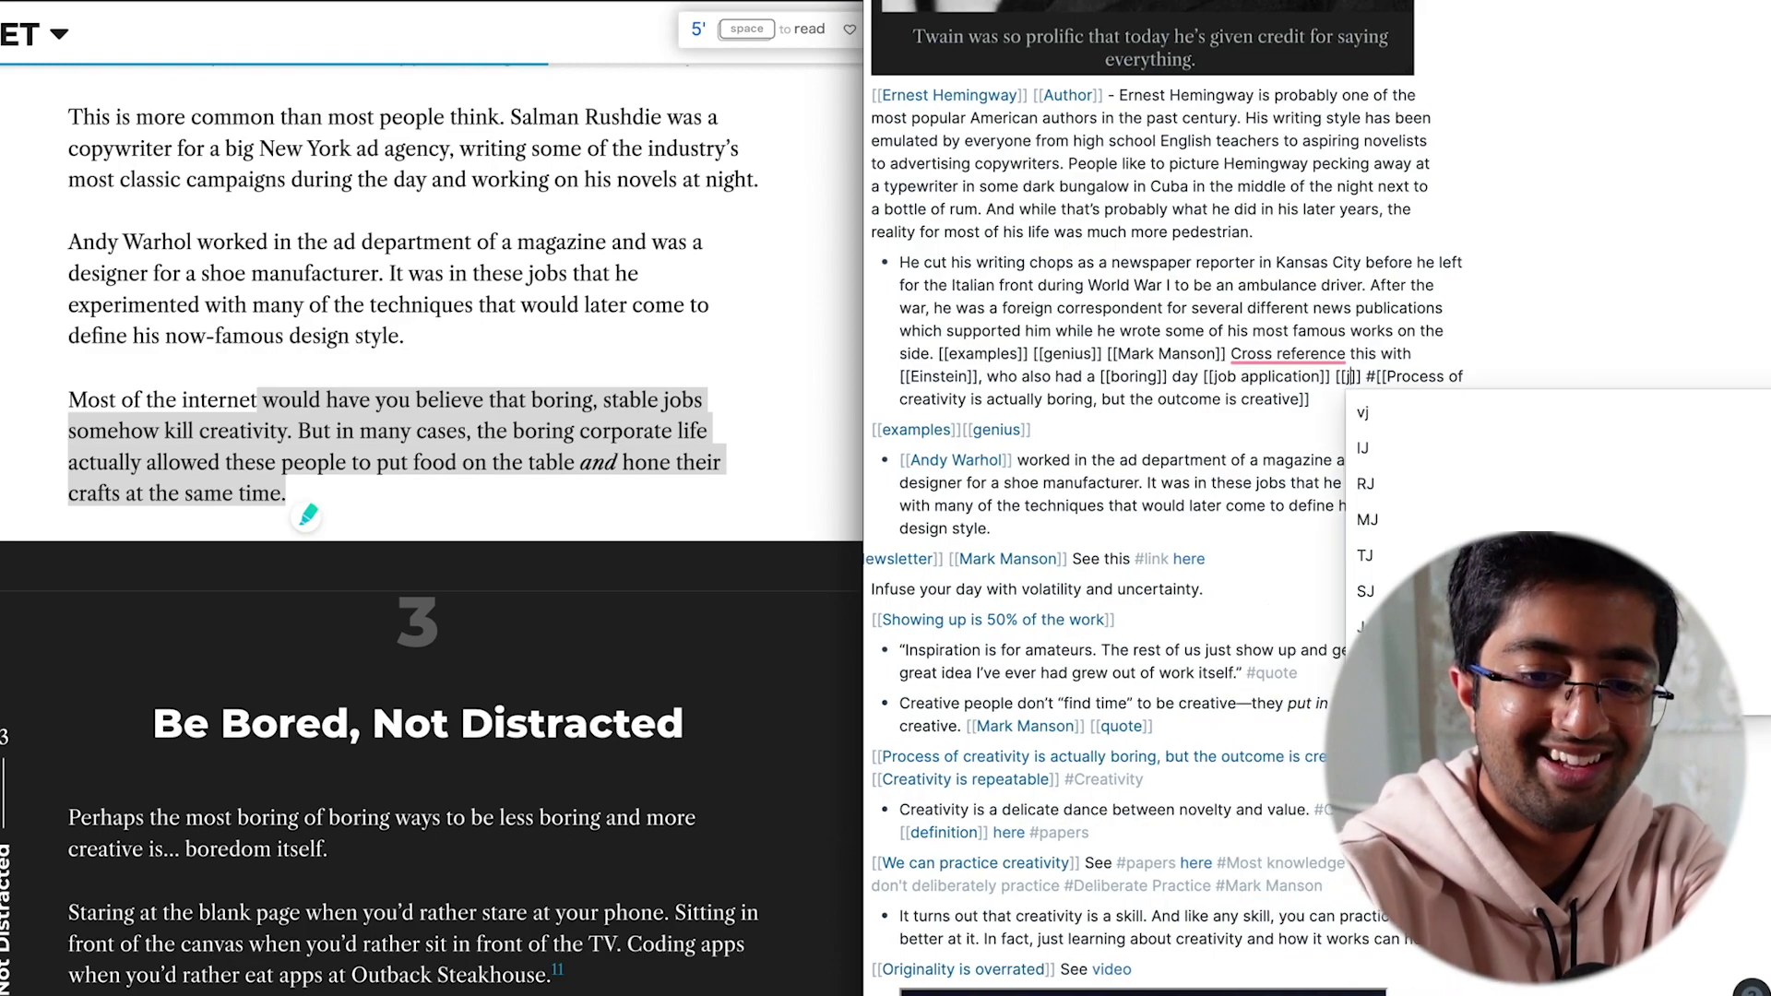
{"action": "type", "text": "ob"}
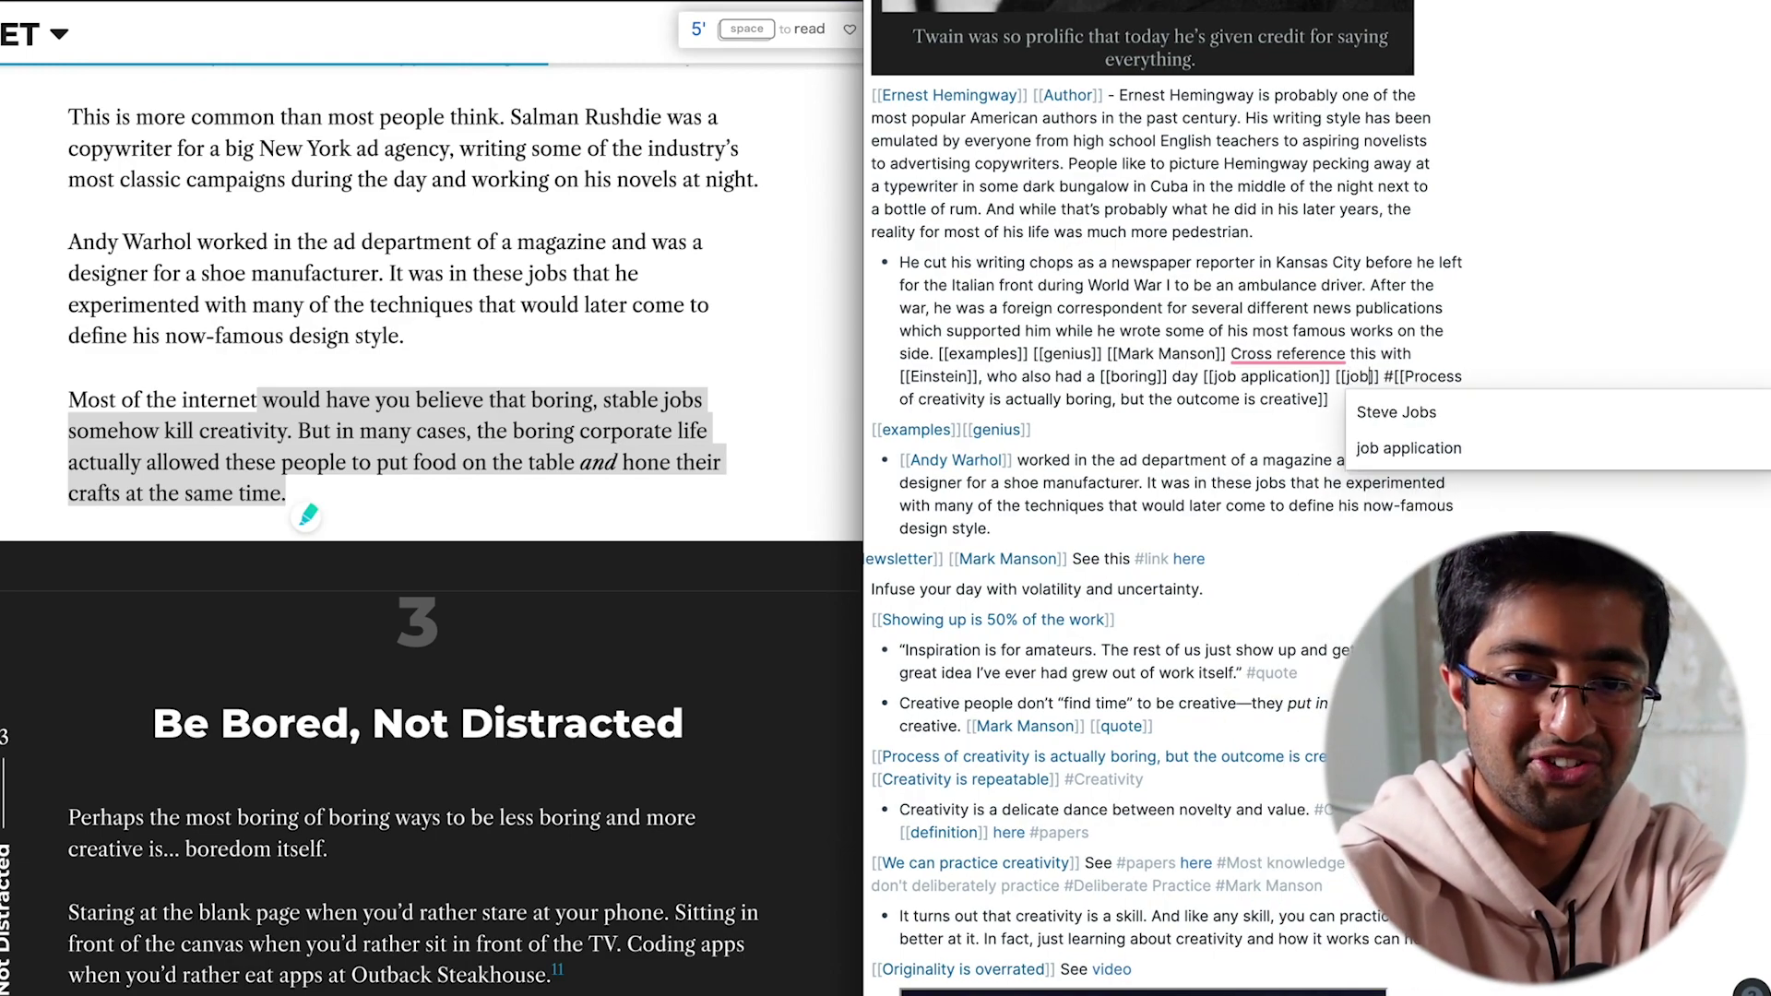
{"action": "key", "text": "Return"}
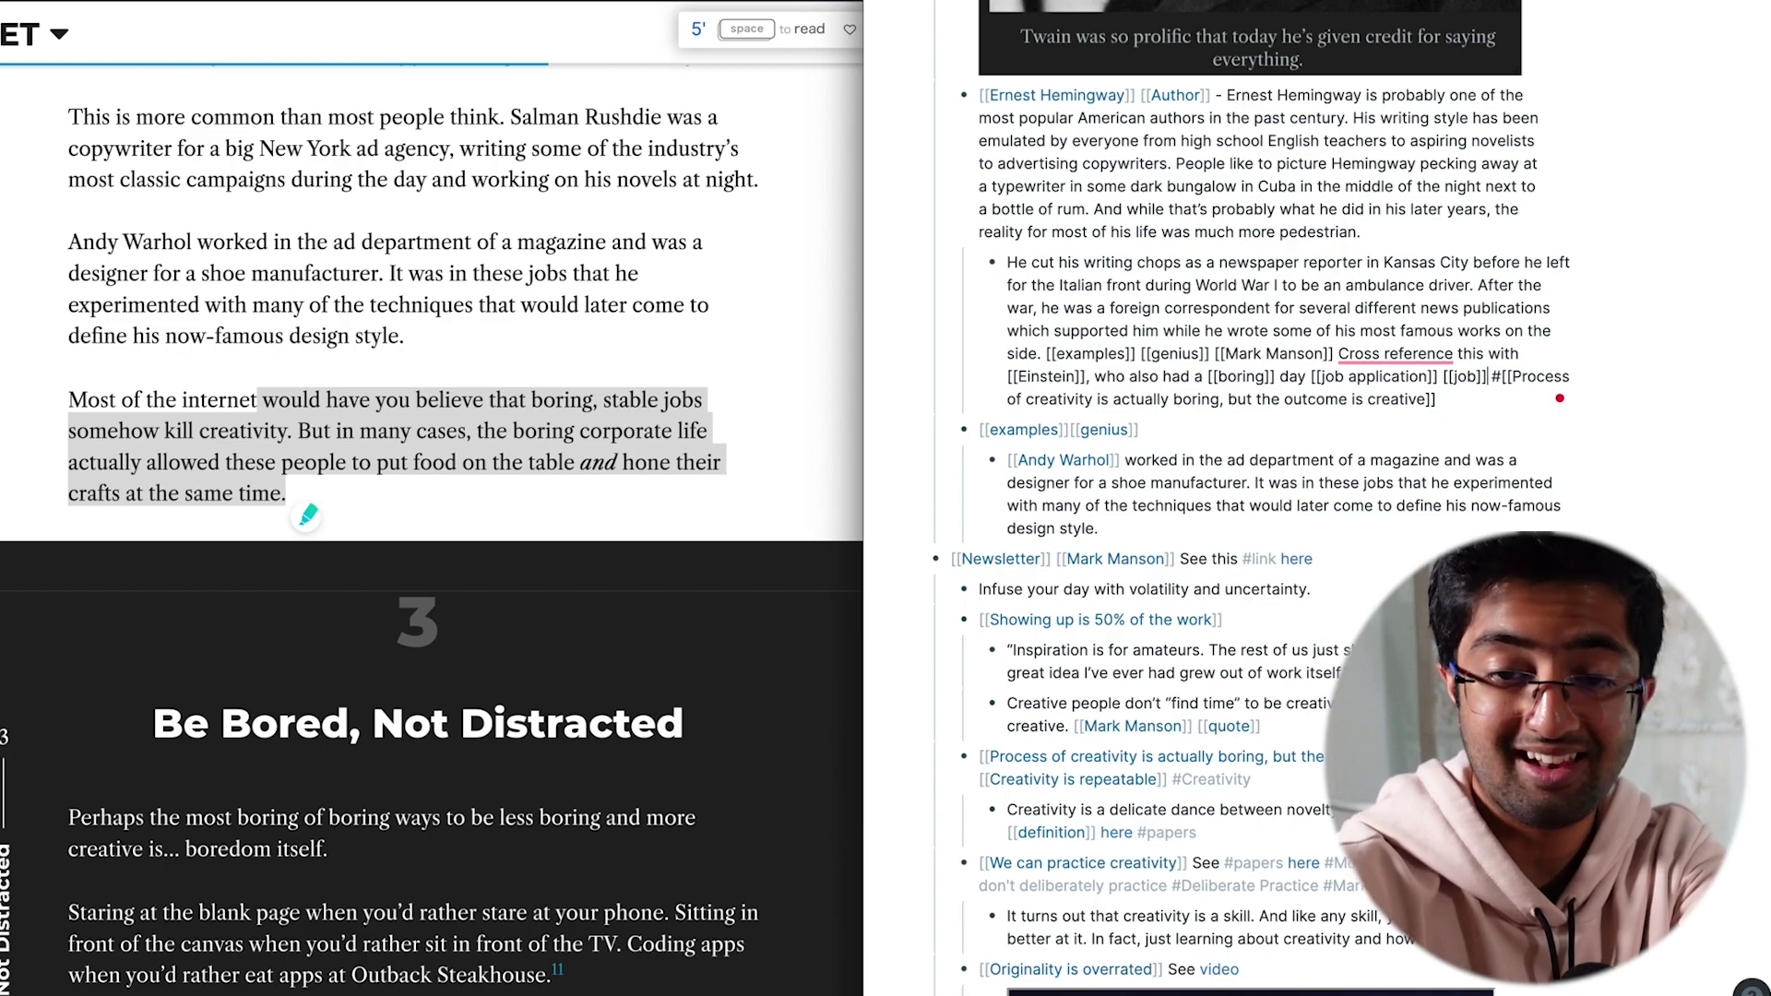
{"action": "type", "text": "."}
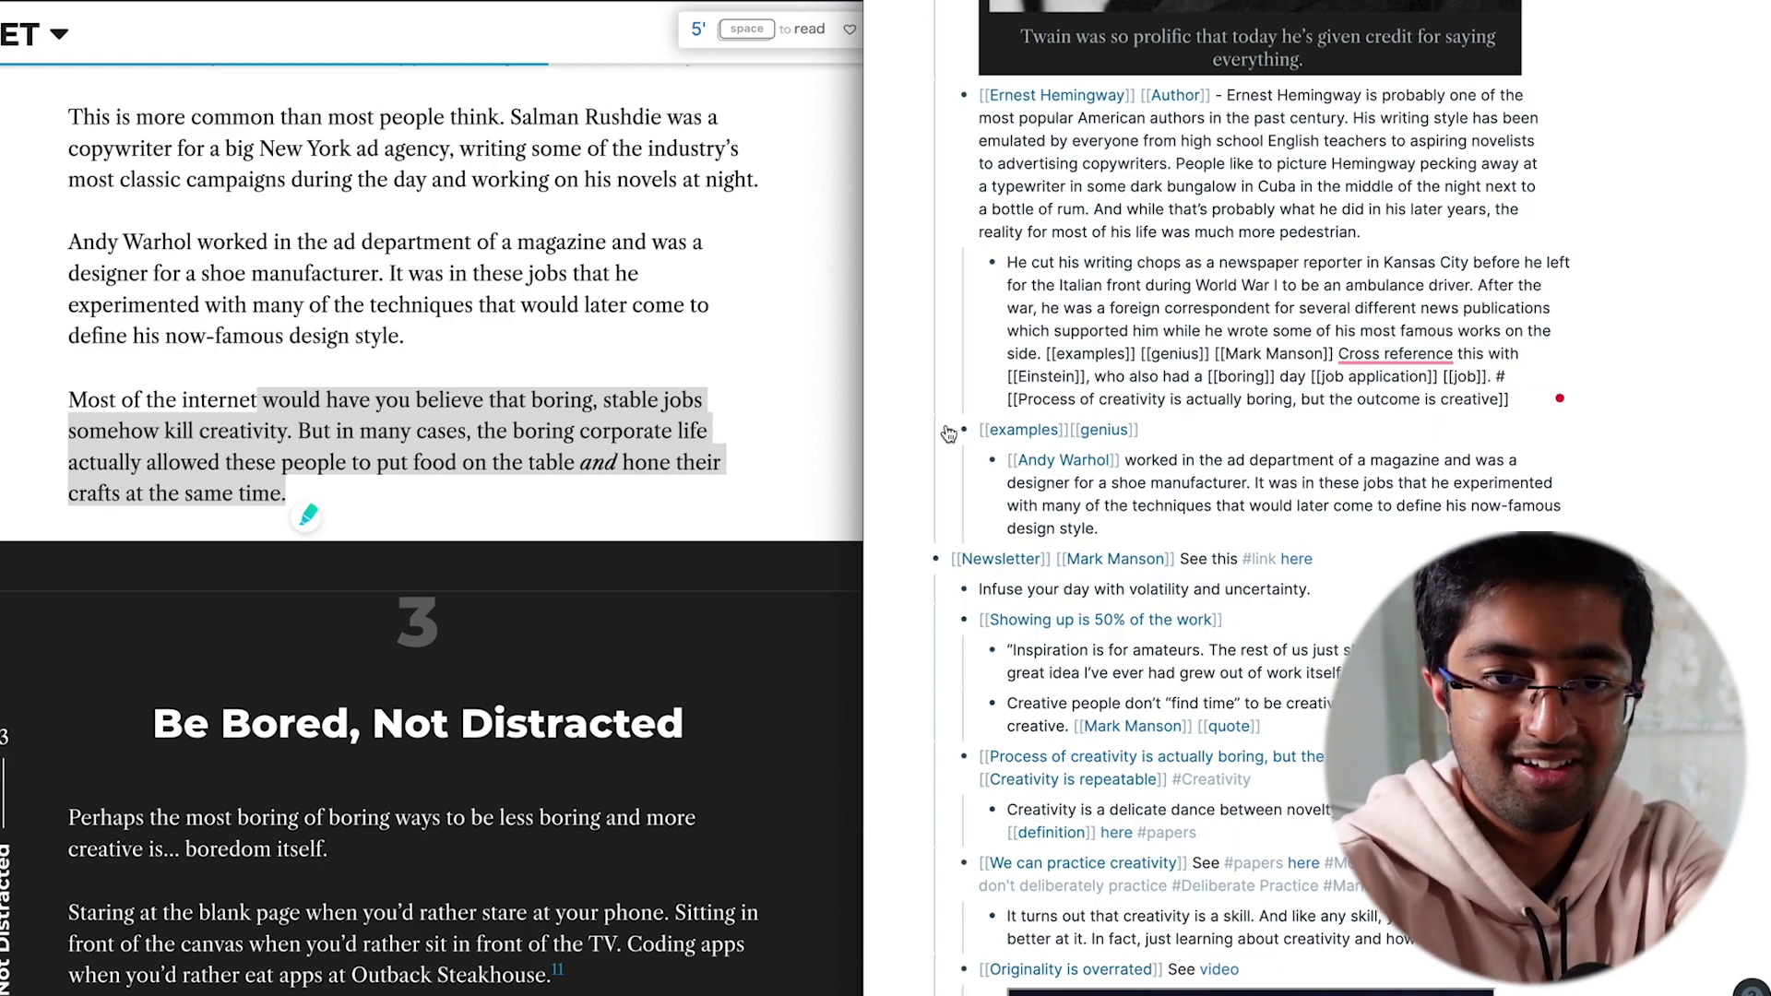
{"action": "left_click", "coordinate": [907, 363]}
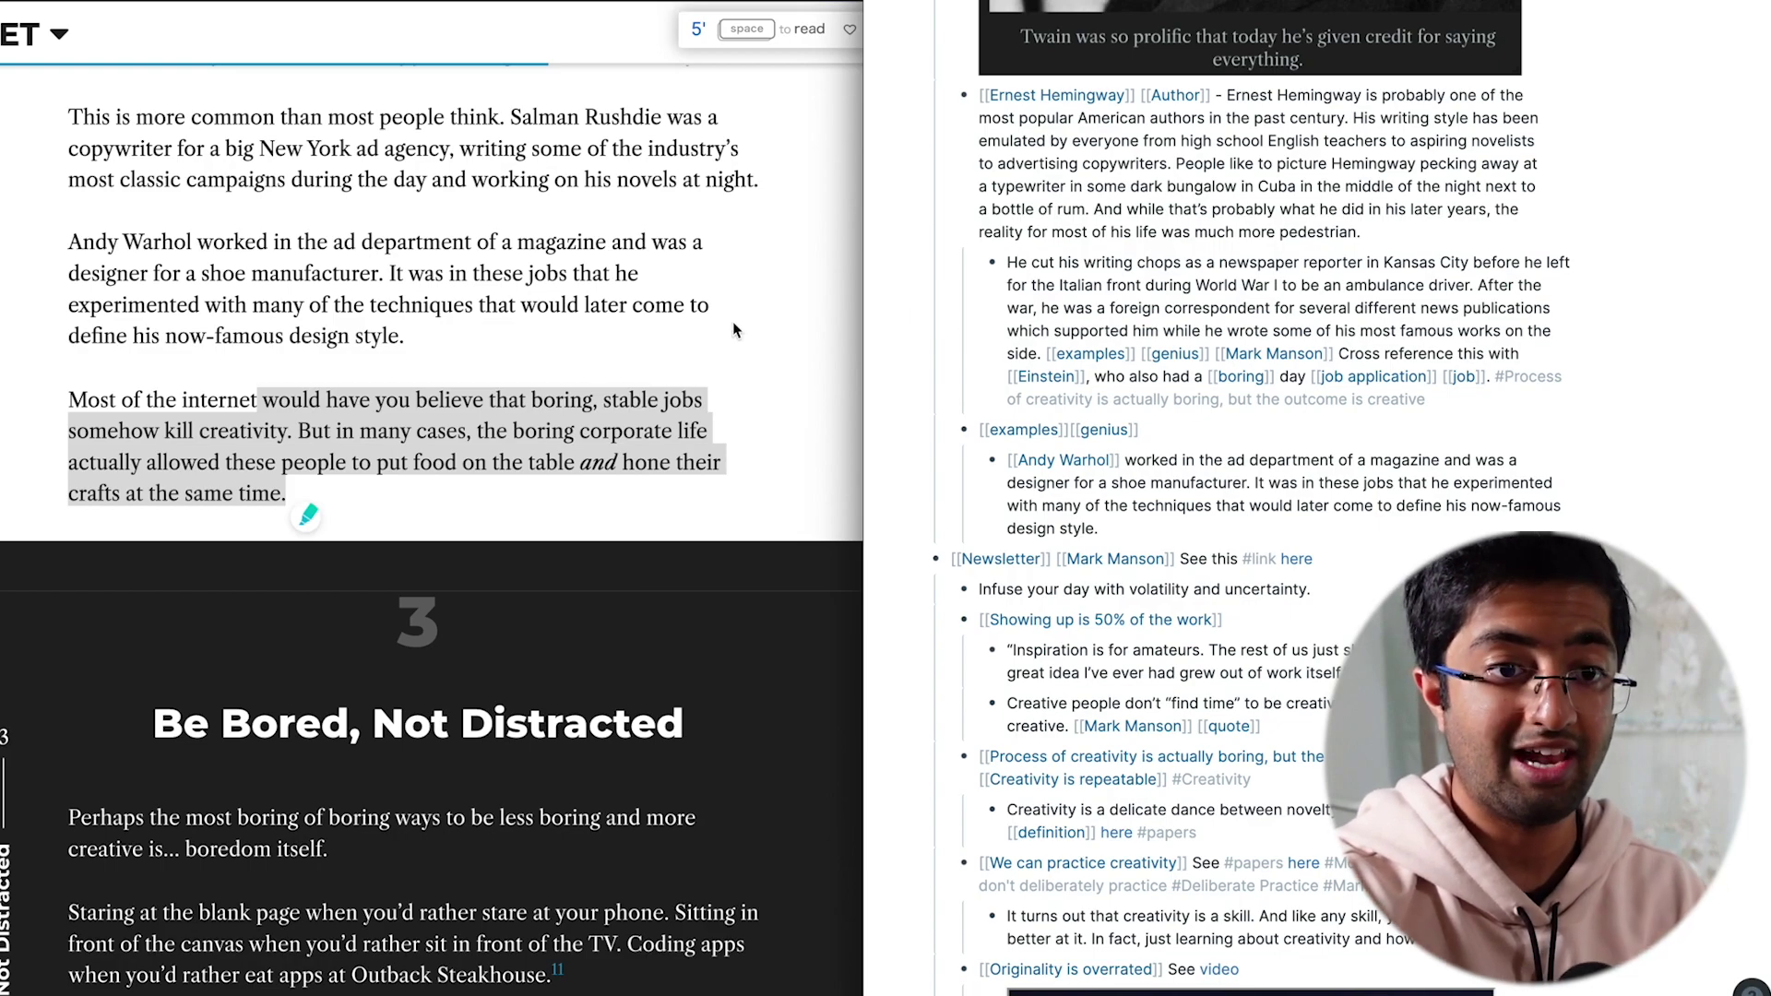
Bring up the article's "Good artists borrow, great artists steal" passage and turn "Picasso" into a page link in the note about his 50,000 pieces
{"action": "left_click", "coordinate": [646, 428]}
{"action": "left_click", "coordinate": [650, 491]}
{"action": "scroll", "coordinate": [650, 490], "scroll_direction": "down", "scroll_amount": 20}
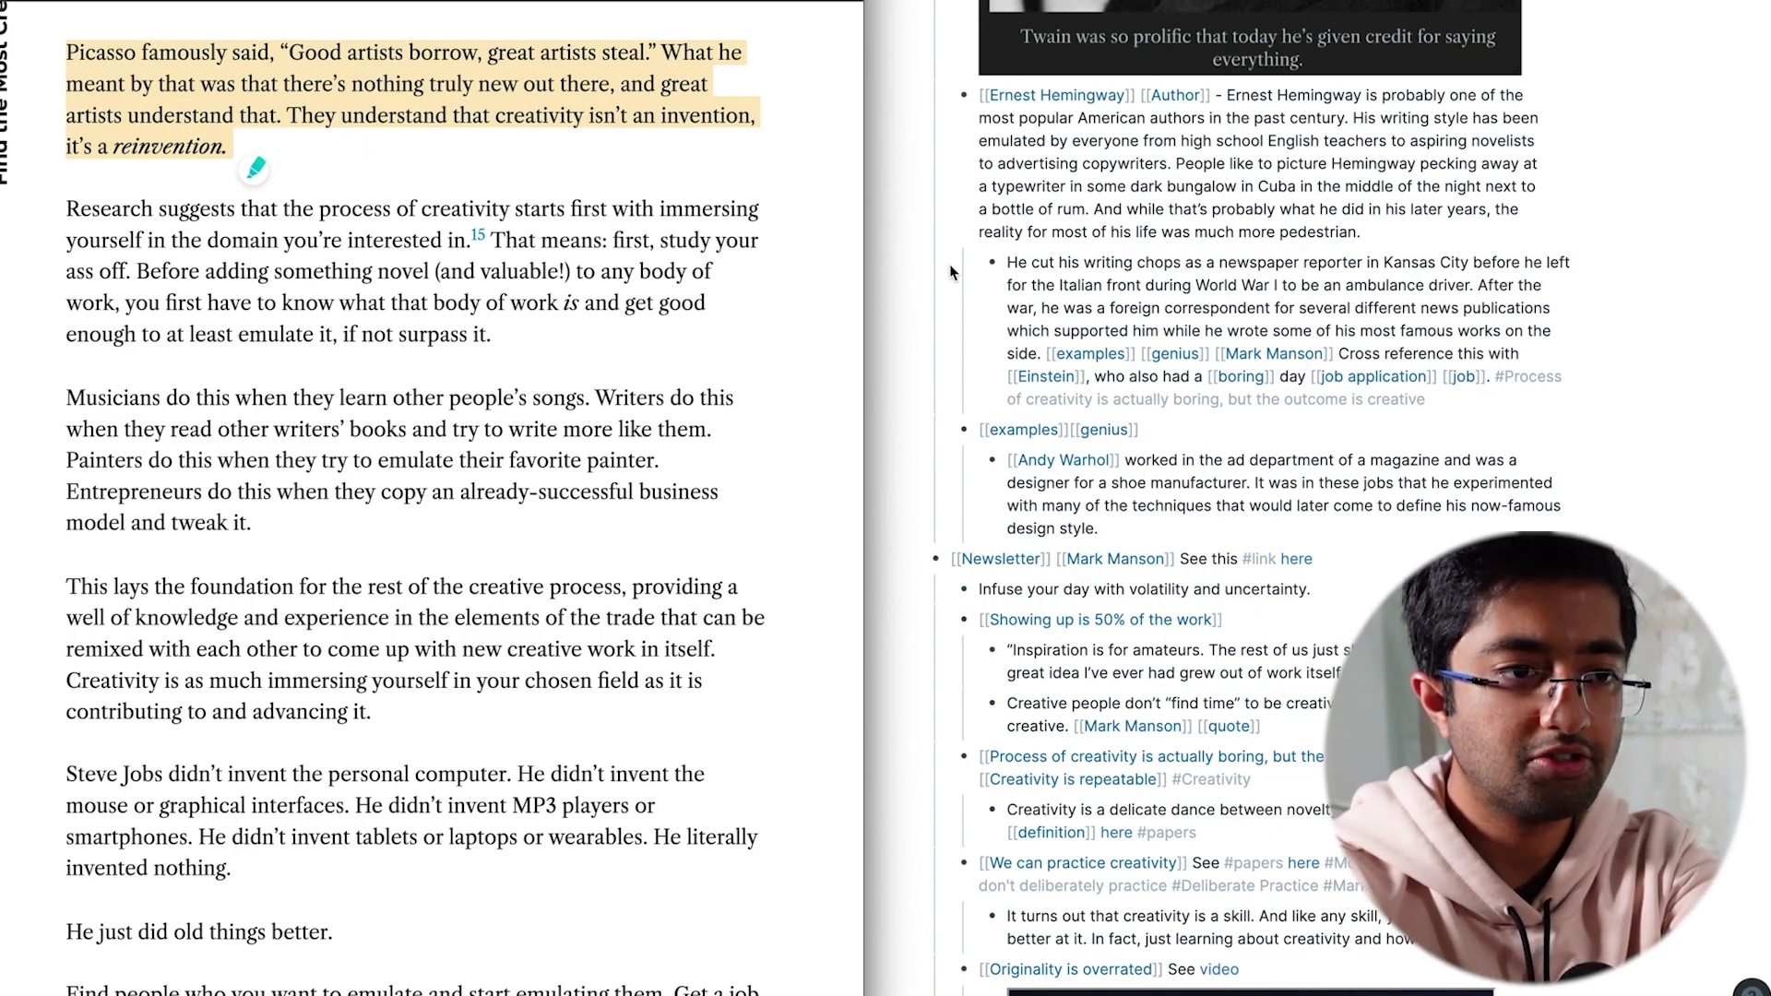
{"action": "scroll", "coordinate": [1068, 308], "scroll_direction": "up", "scroll_amount": 2}
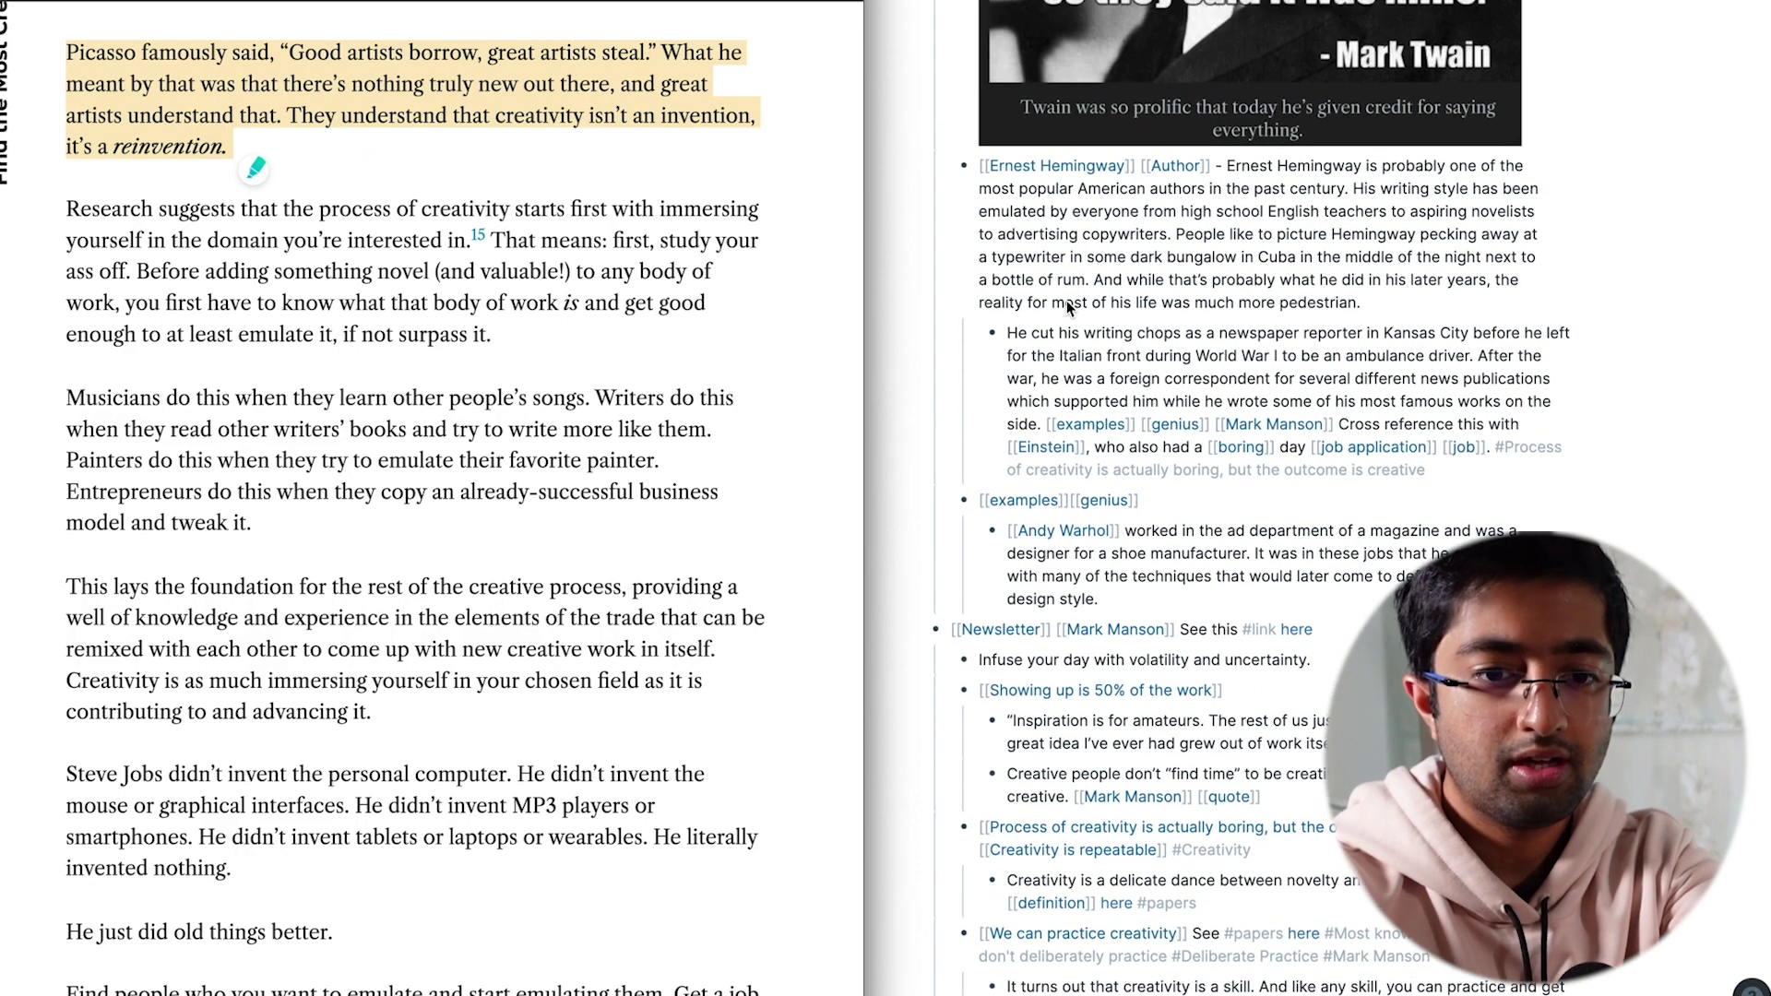
{"action": "scroll", "coordinate": [1043, 249], "scroll_direction": "up", "scroll_amount": 10}
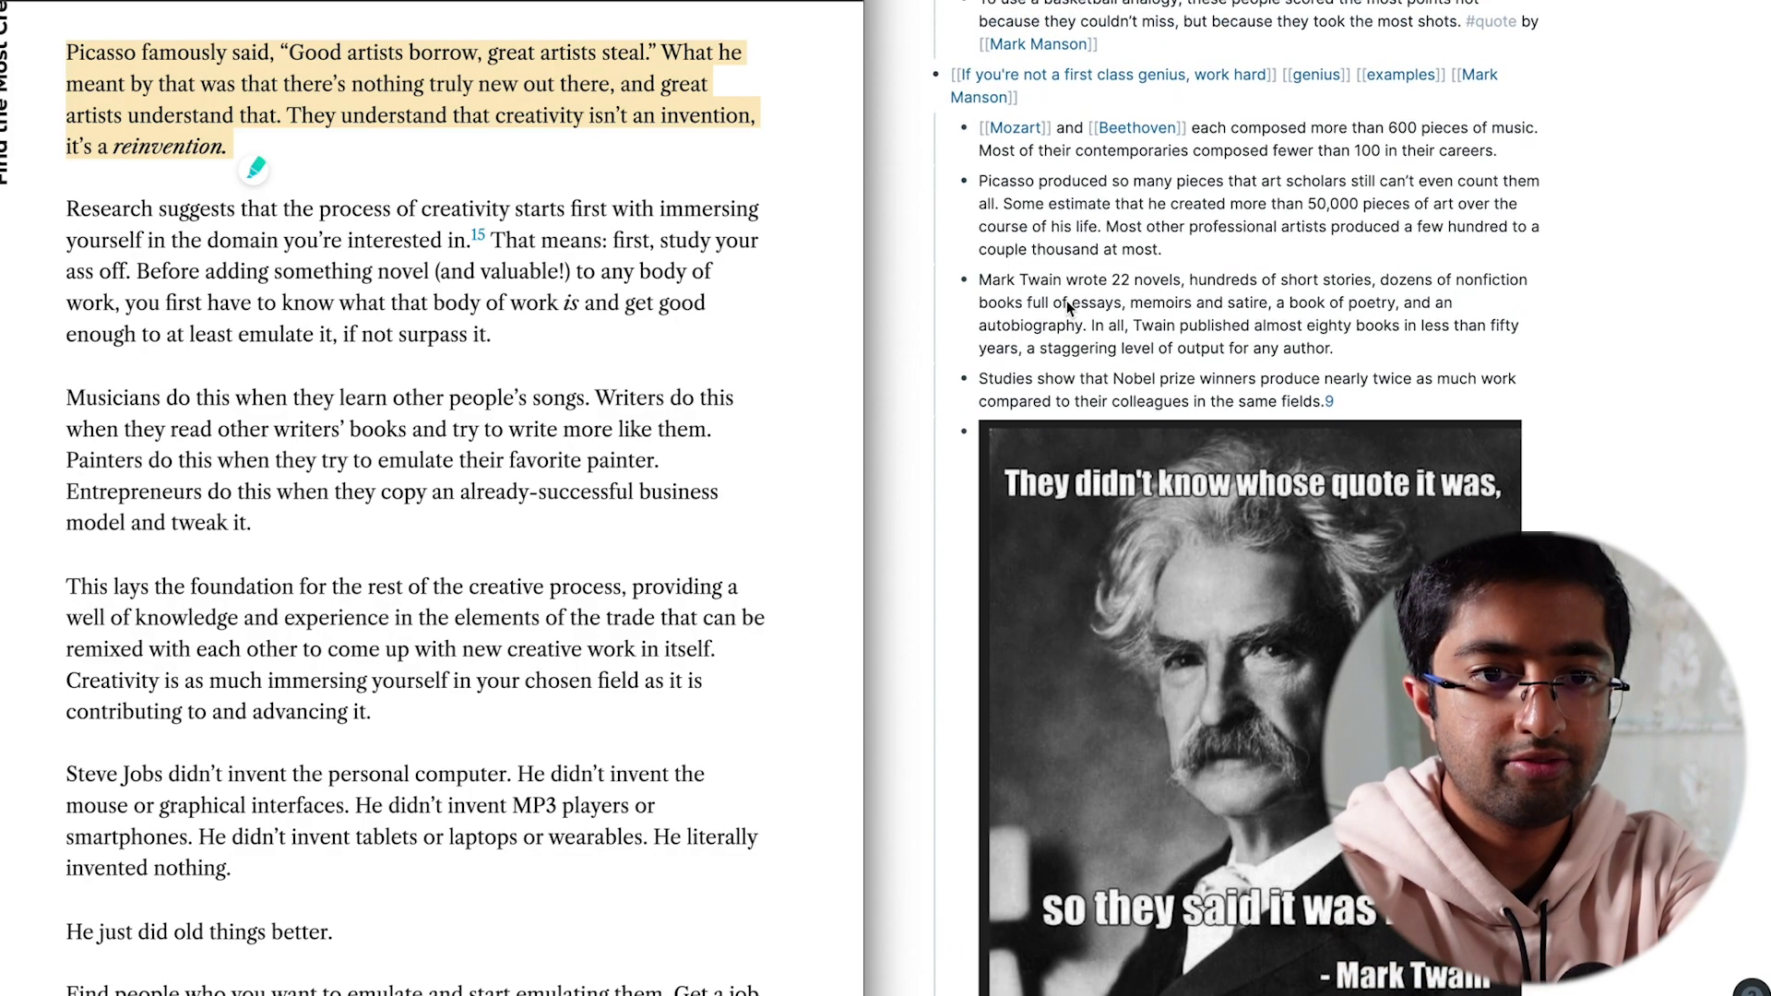
{"action": "double_click", "coordinate": [1009, 185]}
{"action": "left_click", "coordinate": [1009, 185]}
{"action": "double_click", "coordinate": [1008, 186]}
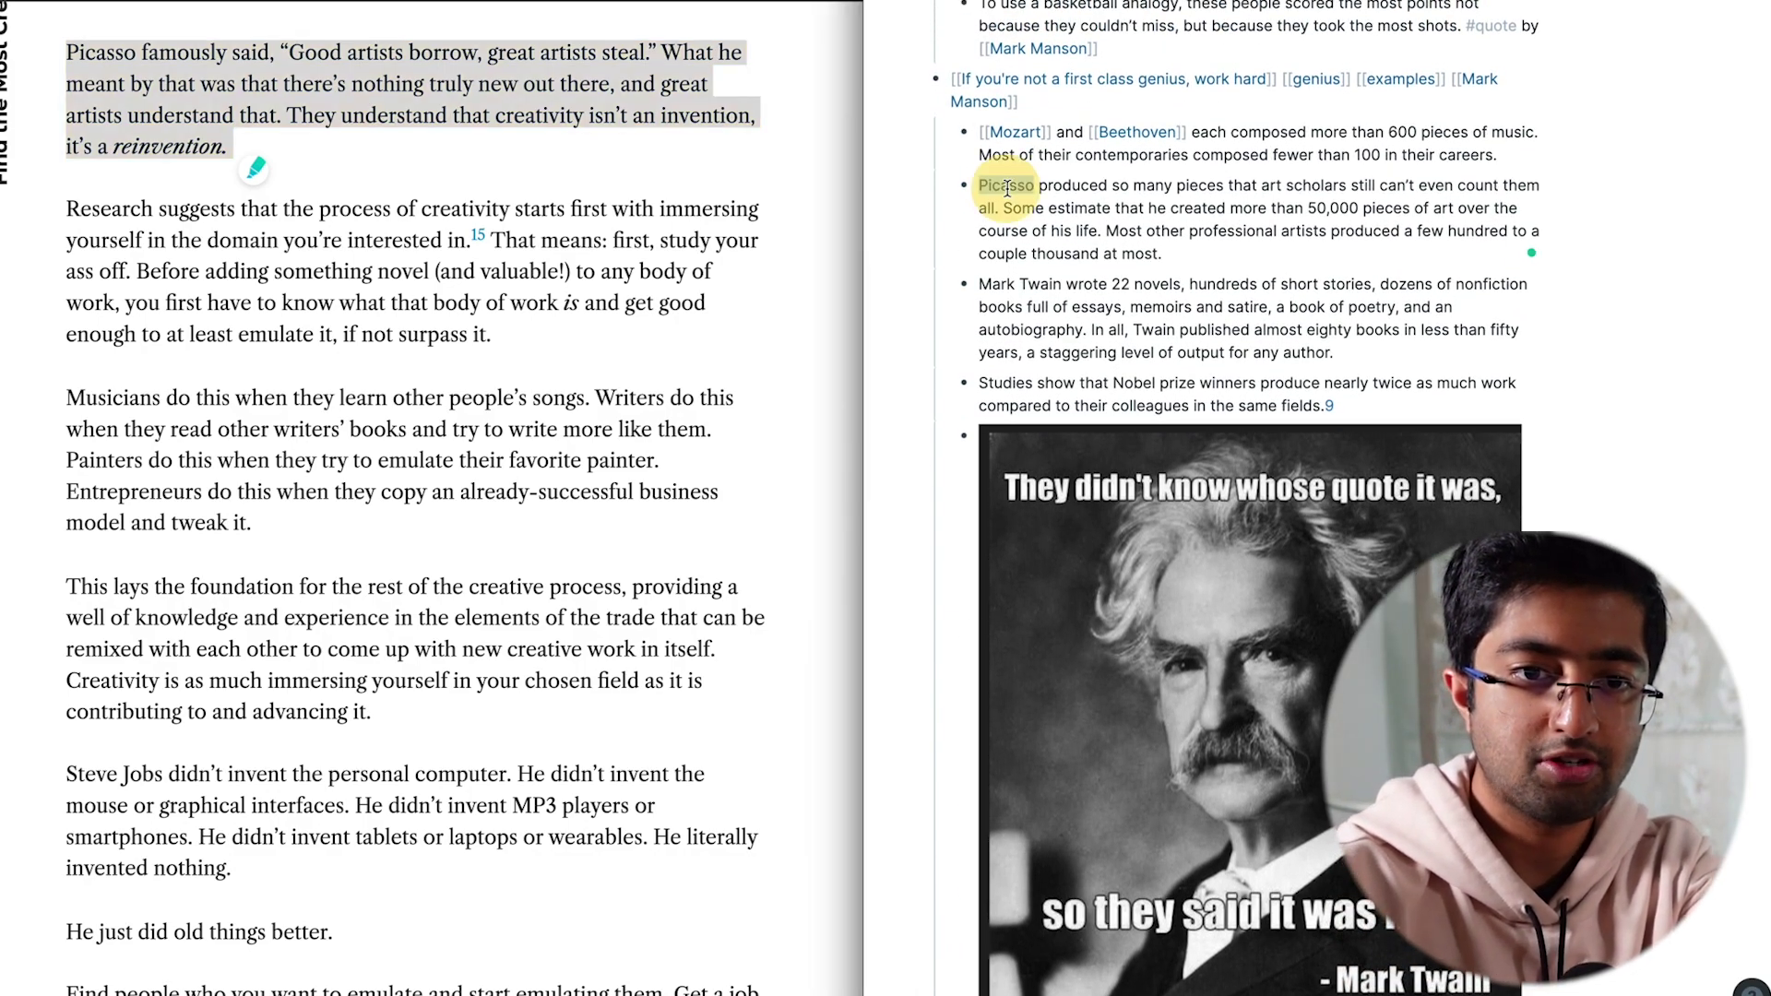
{"action": "type", "text": "[["}
{"action": "left_click", "coordinate": [925, 201]}
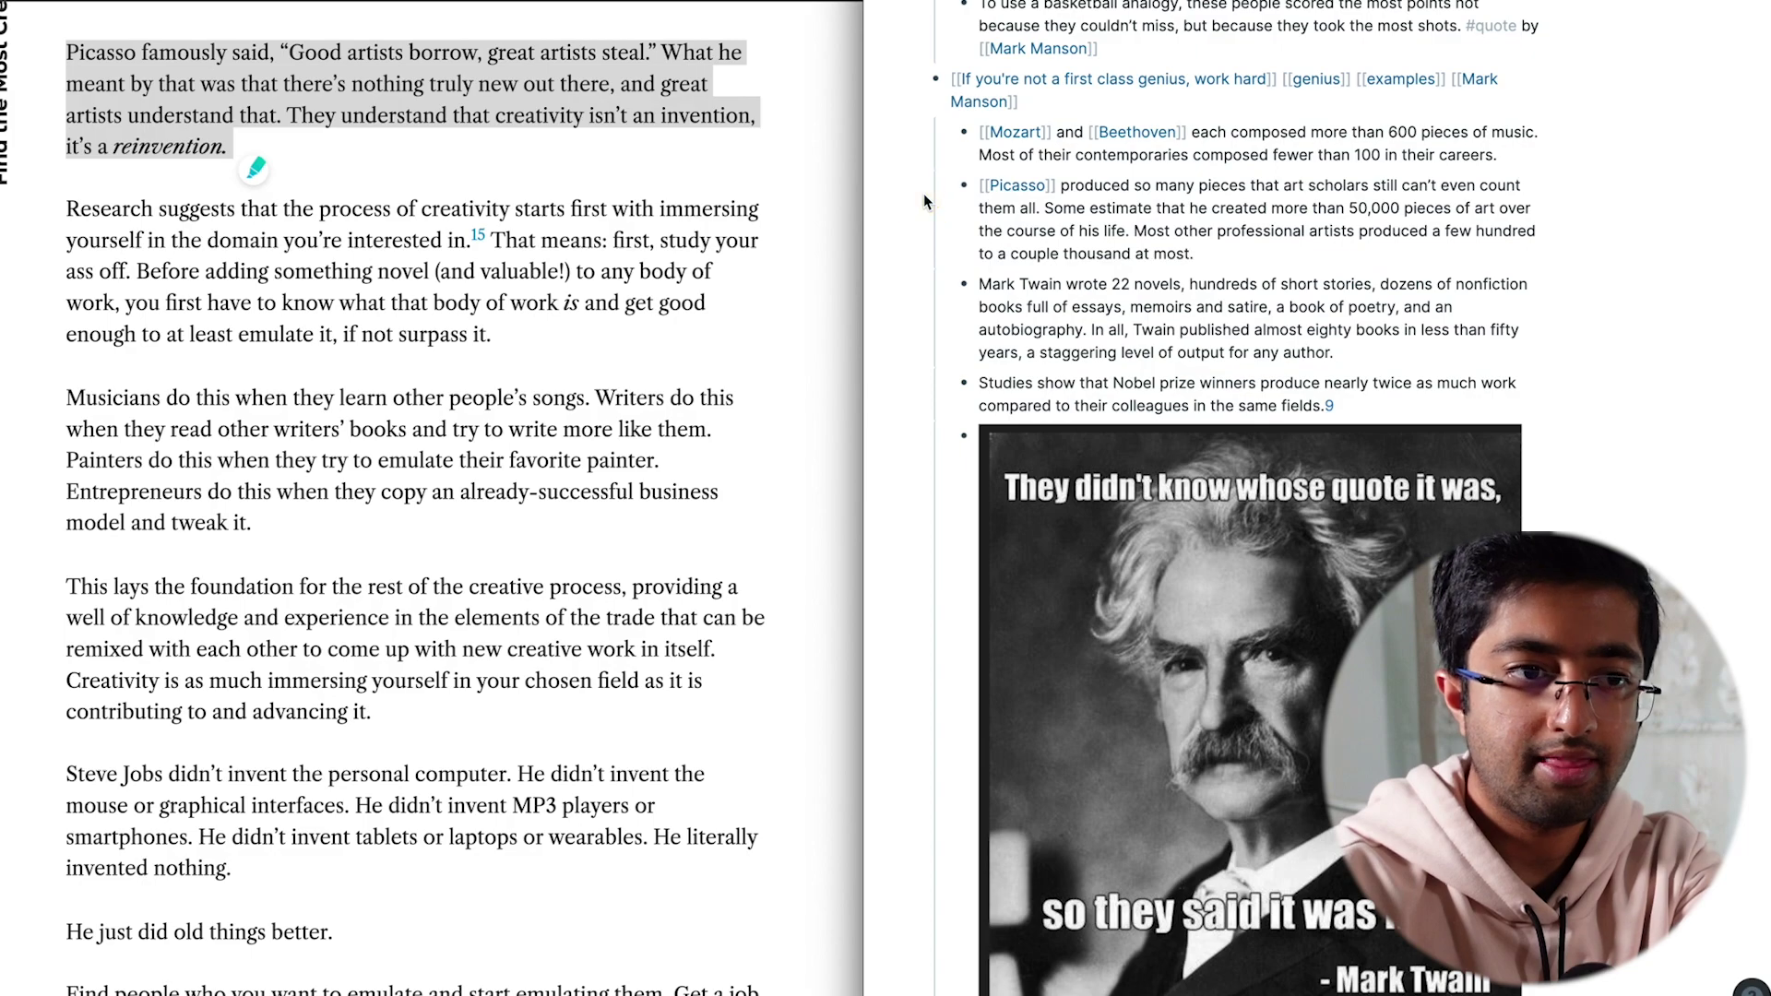
Add a new first block to the November 24th page, above "quantity can act as quality", with the links [[Mark Manson]] [[articles]]
{"action": "scroll", "coordinate": [925, 201], "scroll_direction": "up", "scroll_amount": 5}
{"action": "scroll", "coordinate": [925, 201], "scroll_direction": "up", "scroll_amount": 2}
{"action": "left_click", "coordinate": [1187, 284]}
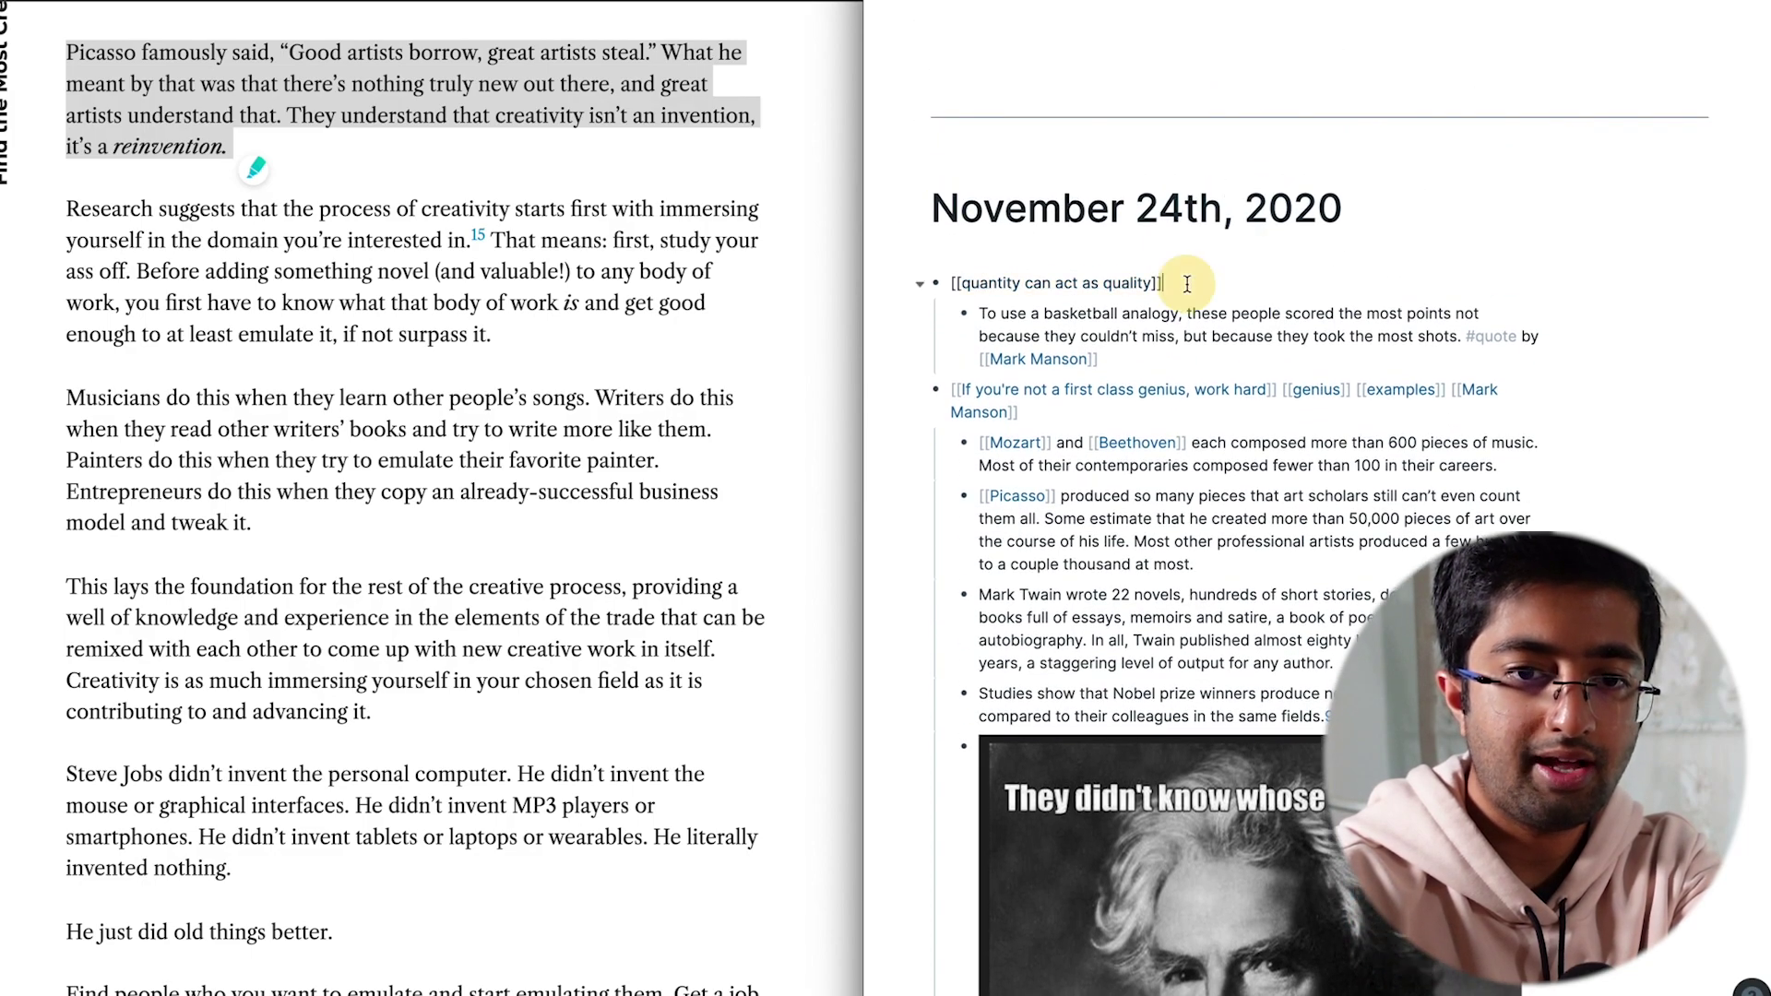
{"action": "key", "text": "Return"}
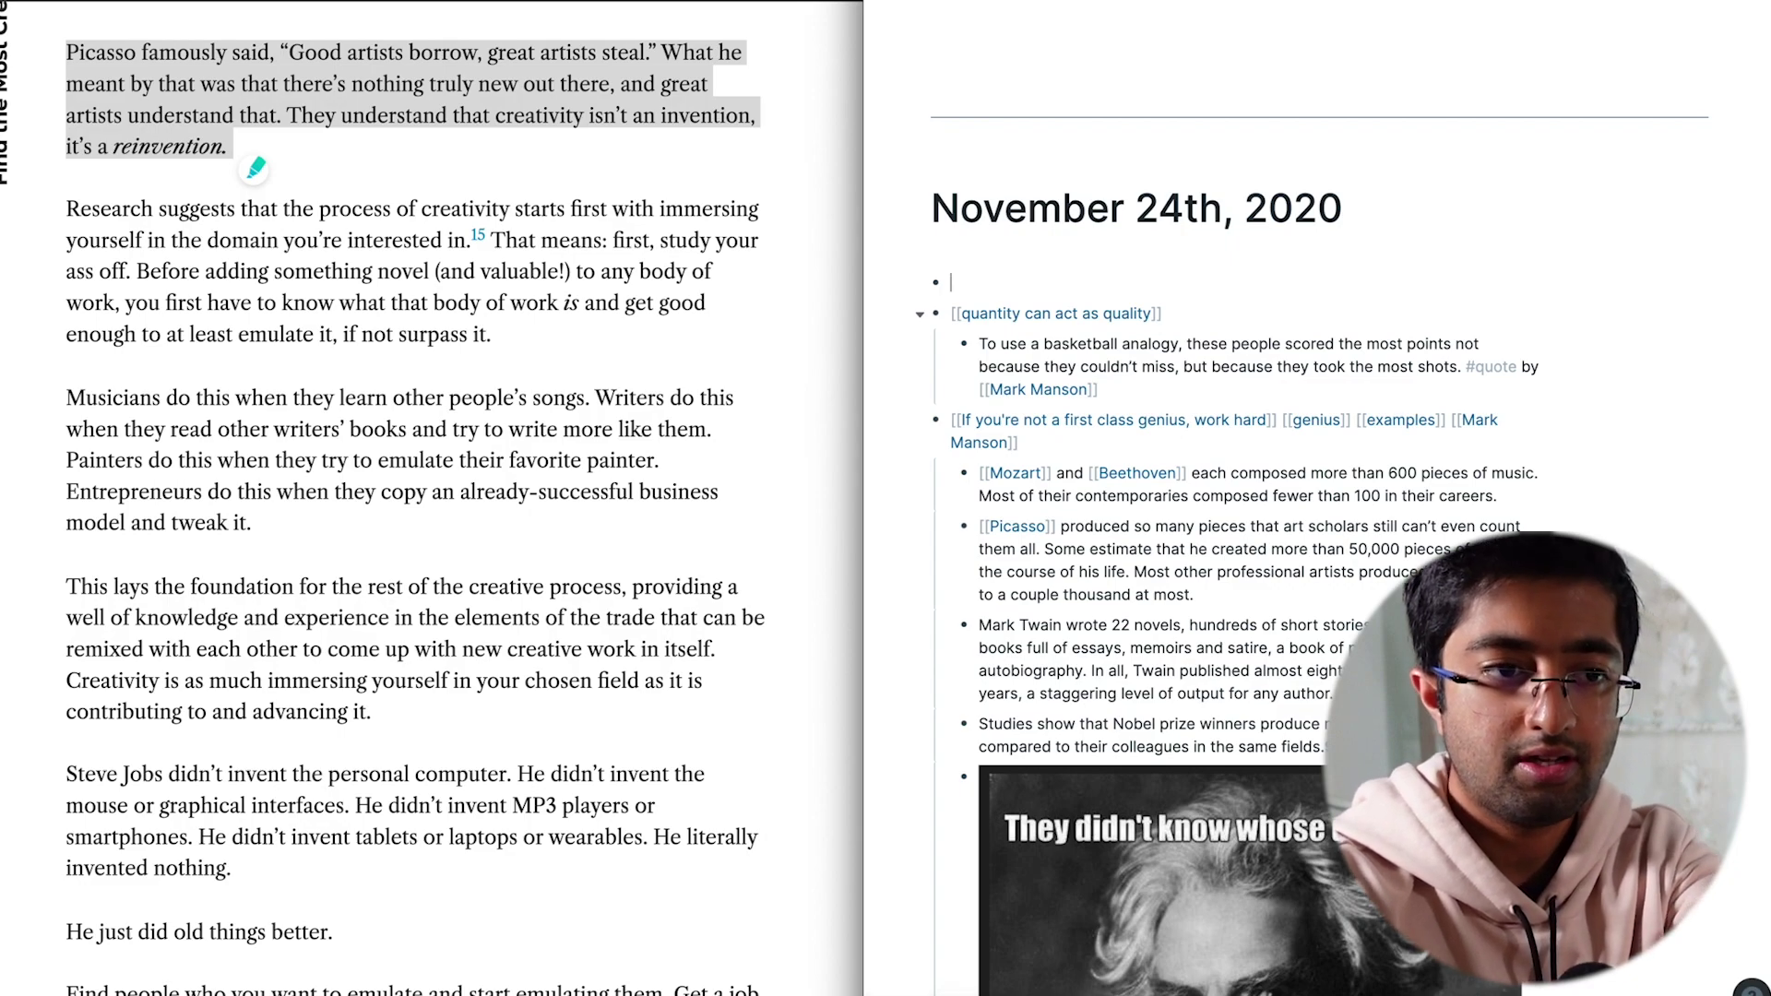
{"action": "type", "text": "[[mark"}
{"action": "key", "text": "Down"}
{"action": "key", "text": "Return"}
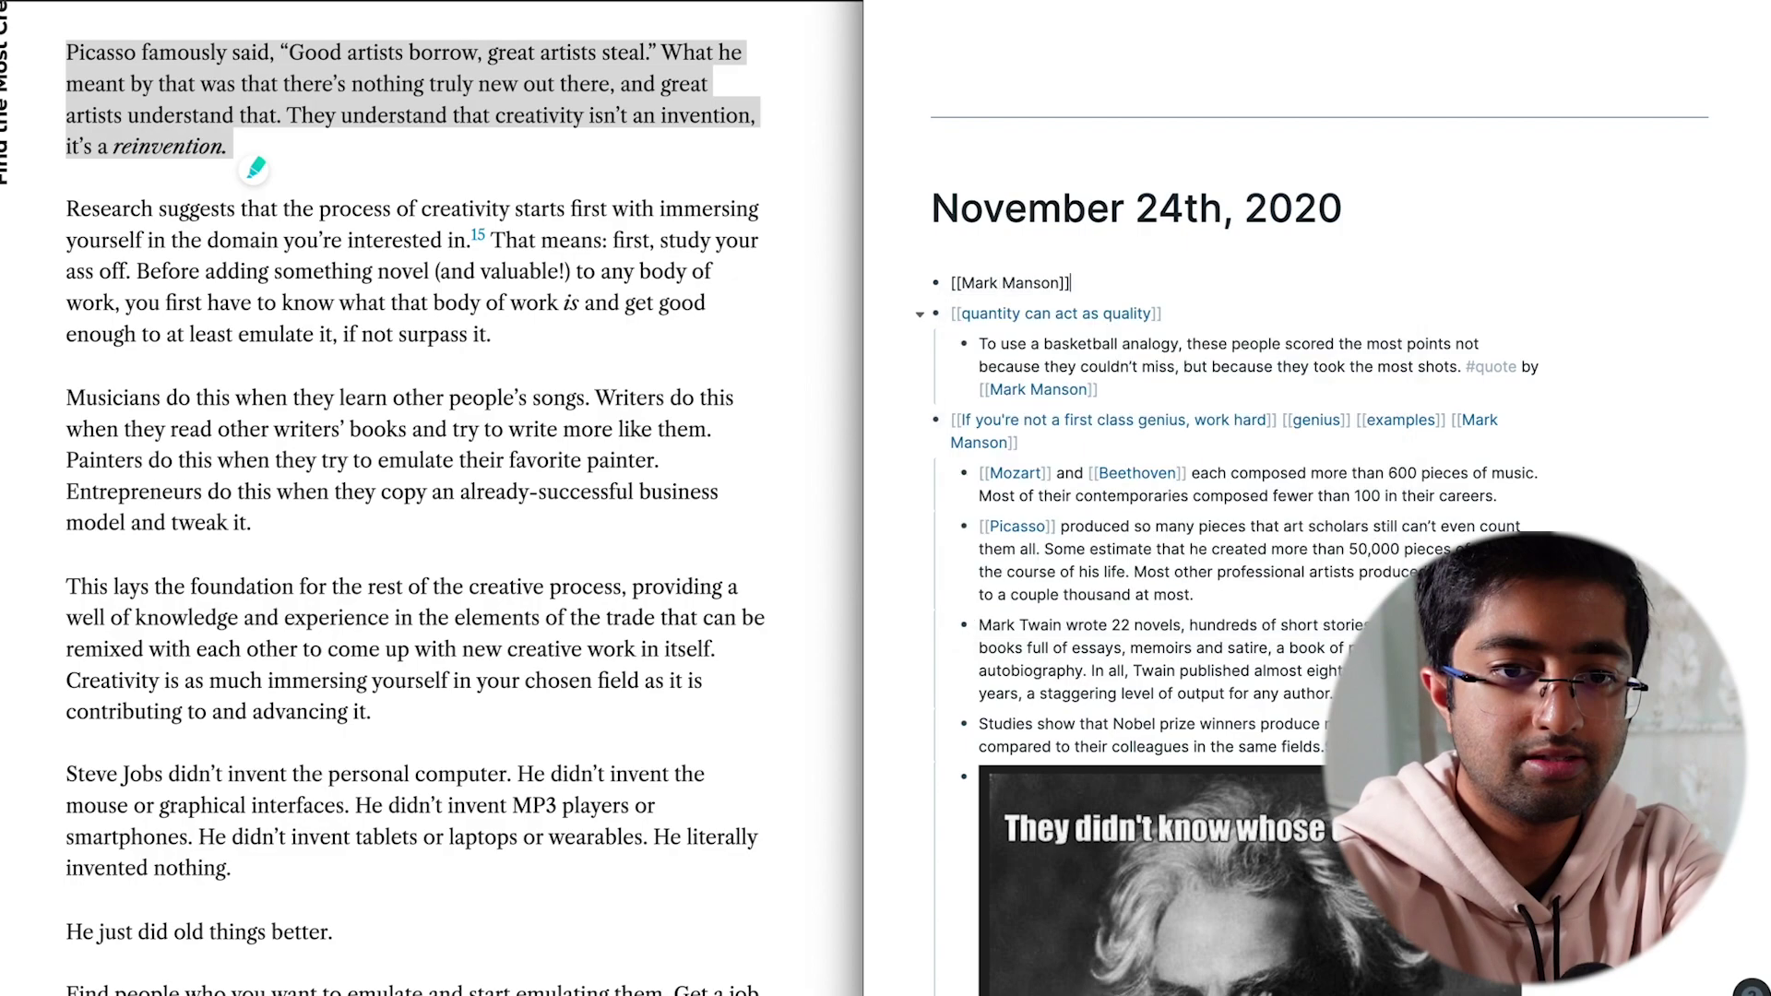
{"action": "type", "text": "[[arti"}
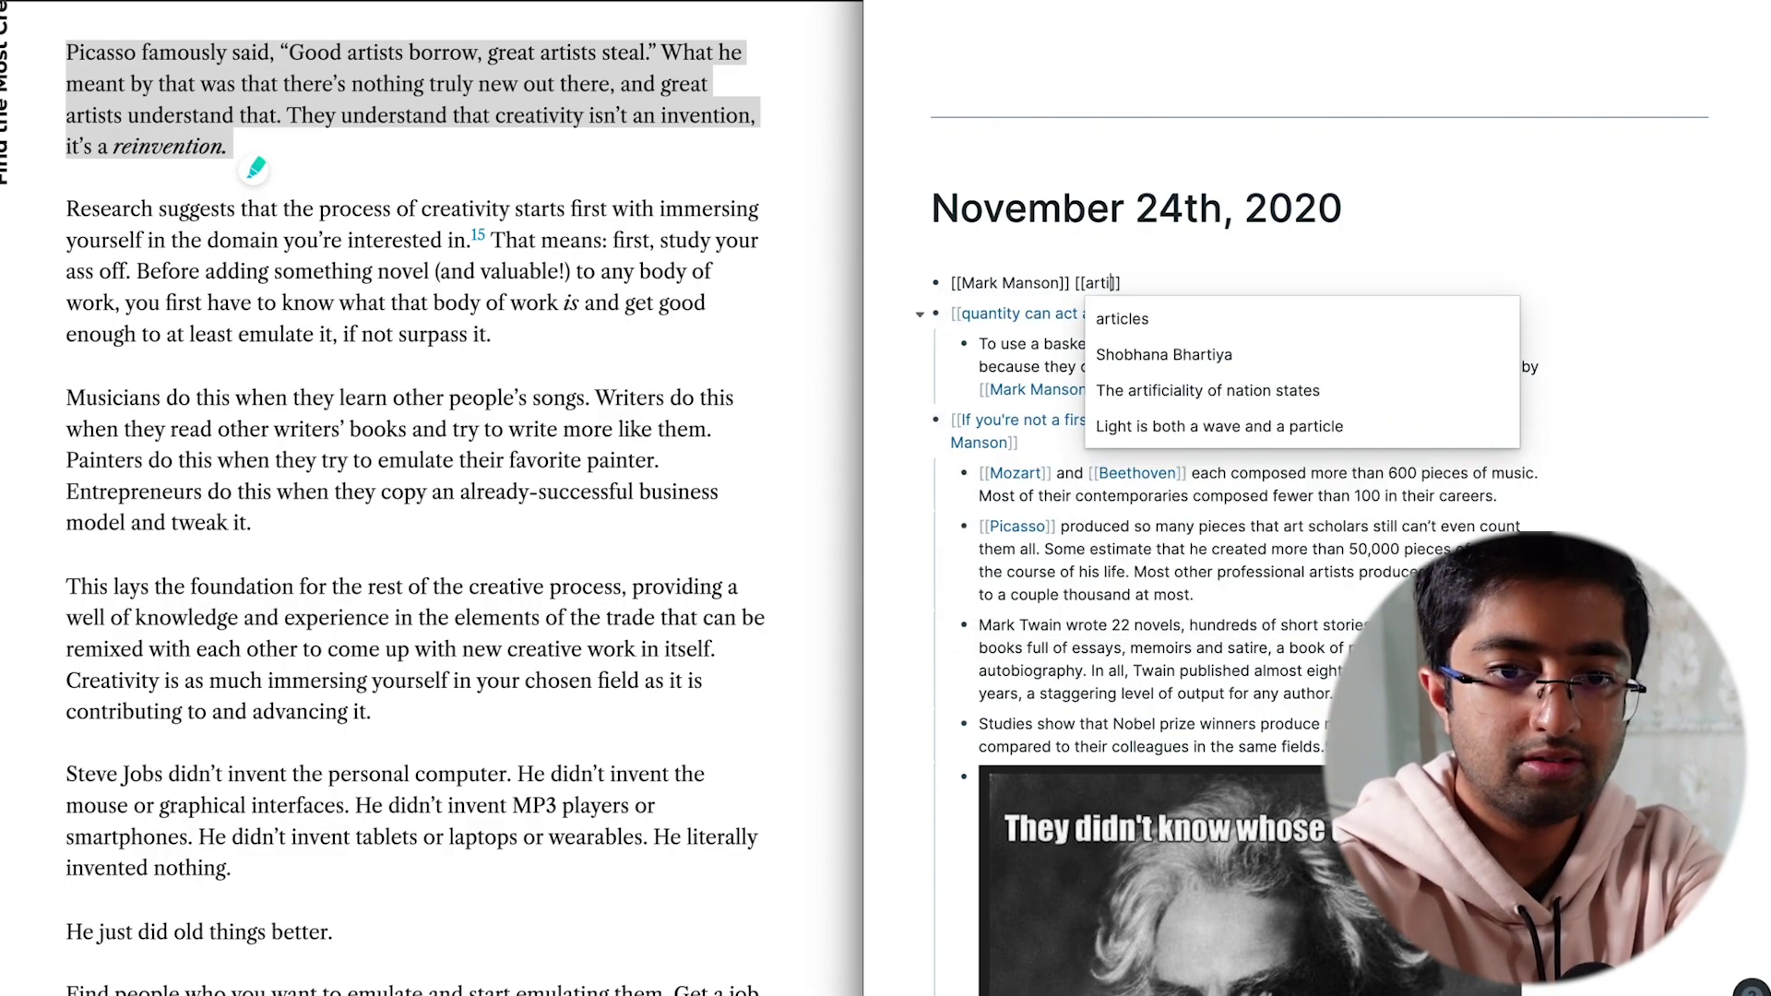
{"action": "key", "text": "Down"}
{"action": "key", "text": "Return"}
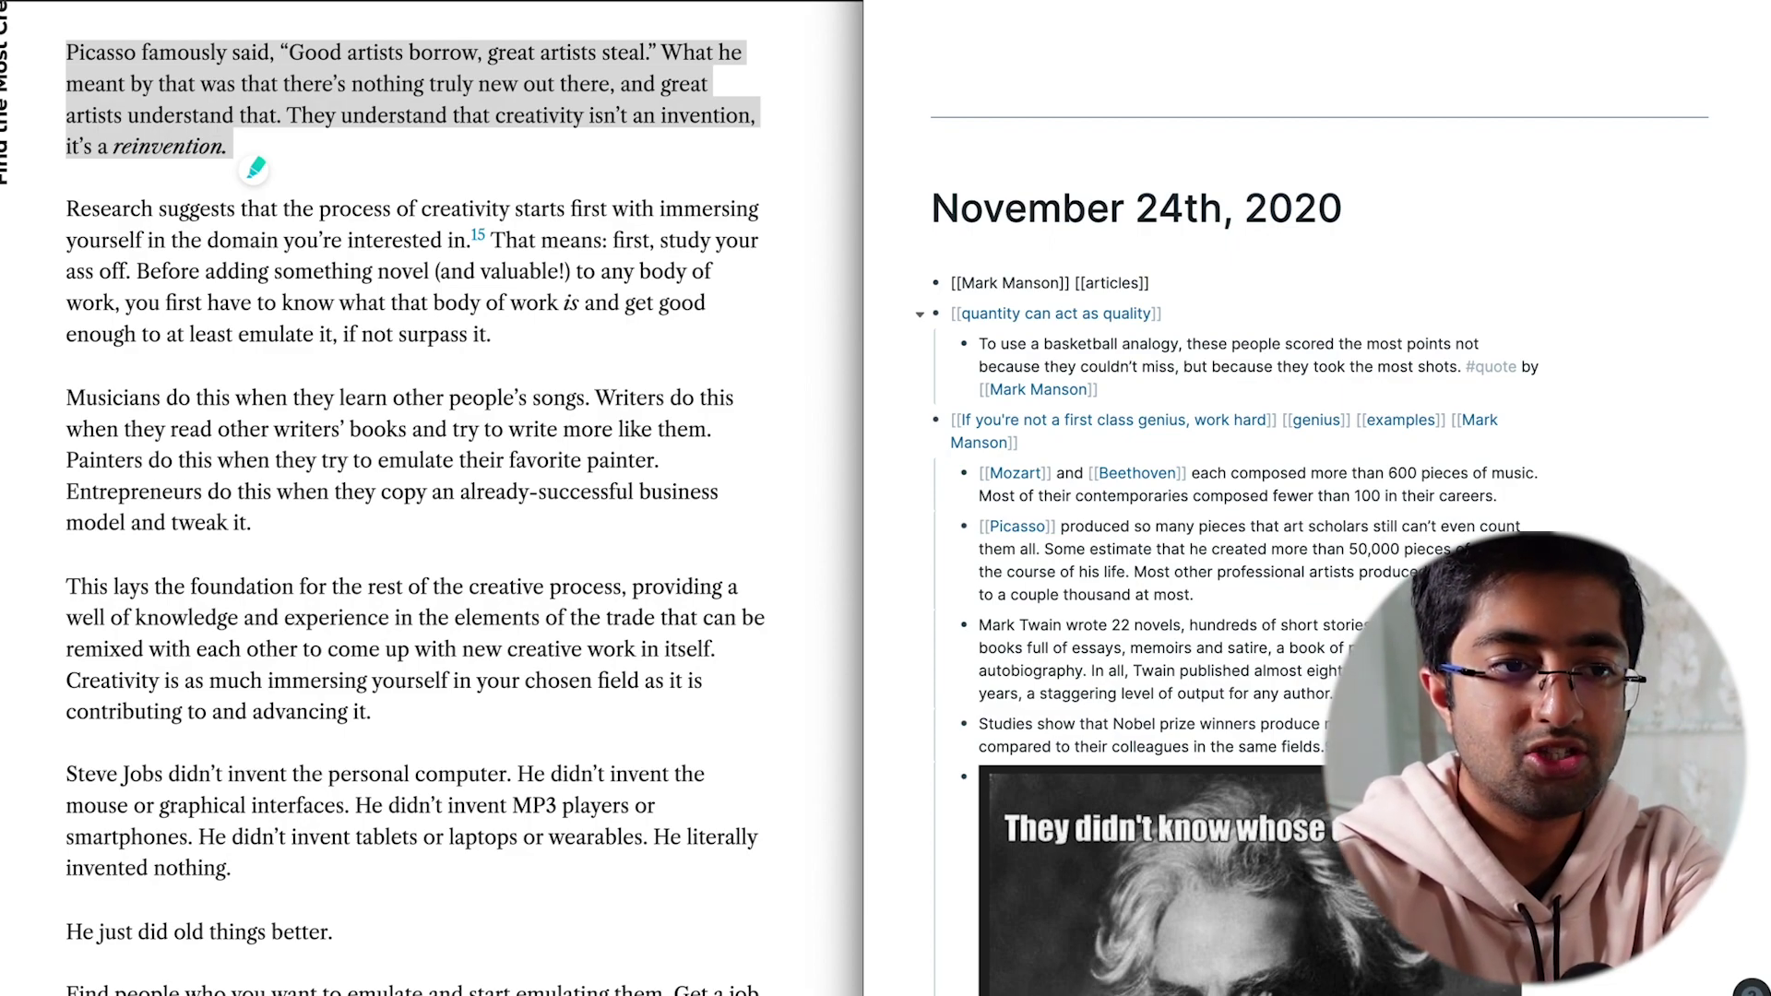
Extend the November 24th page's first block with the links [[quote]] [[excellence]] [[inspiration]]
{"action": "type", "text": "[[quo"}
{"action": "key", "text": "Return"}
{"action": "type", "text": "[[exce"}
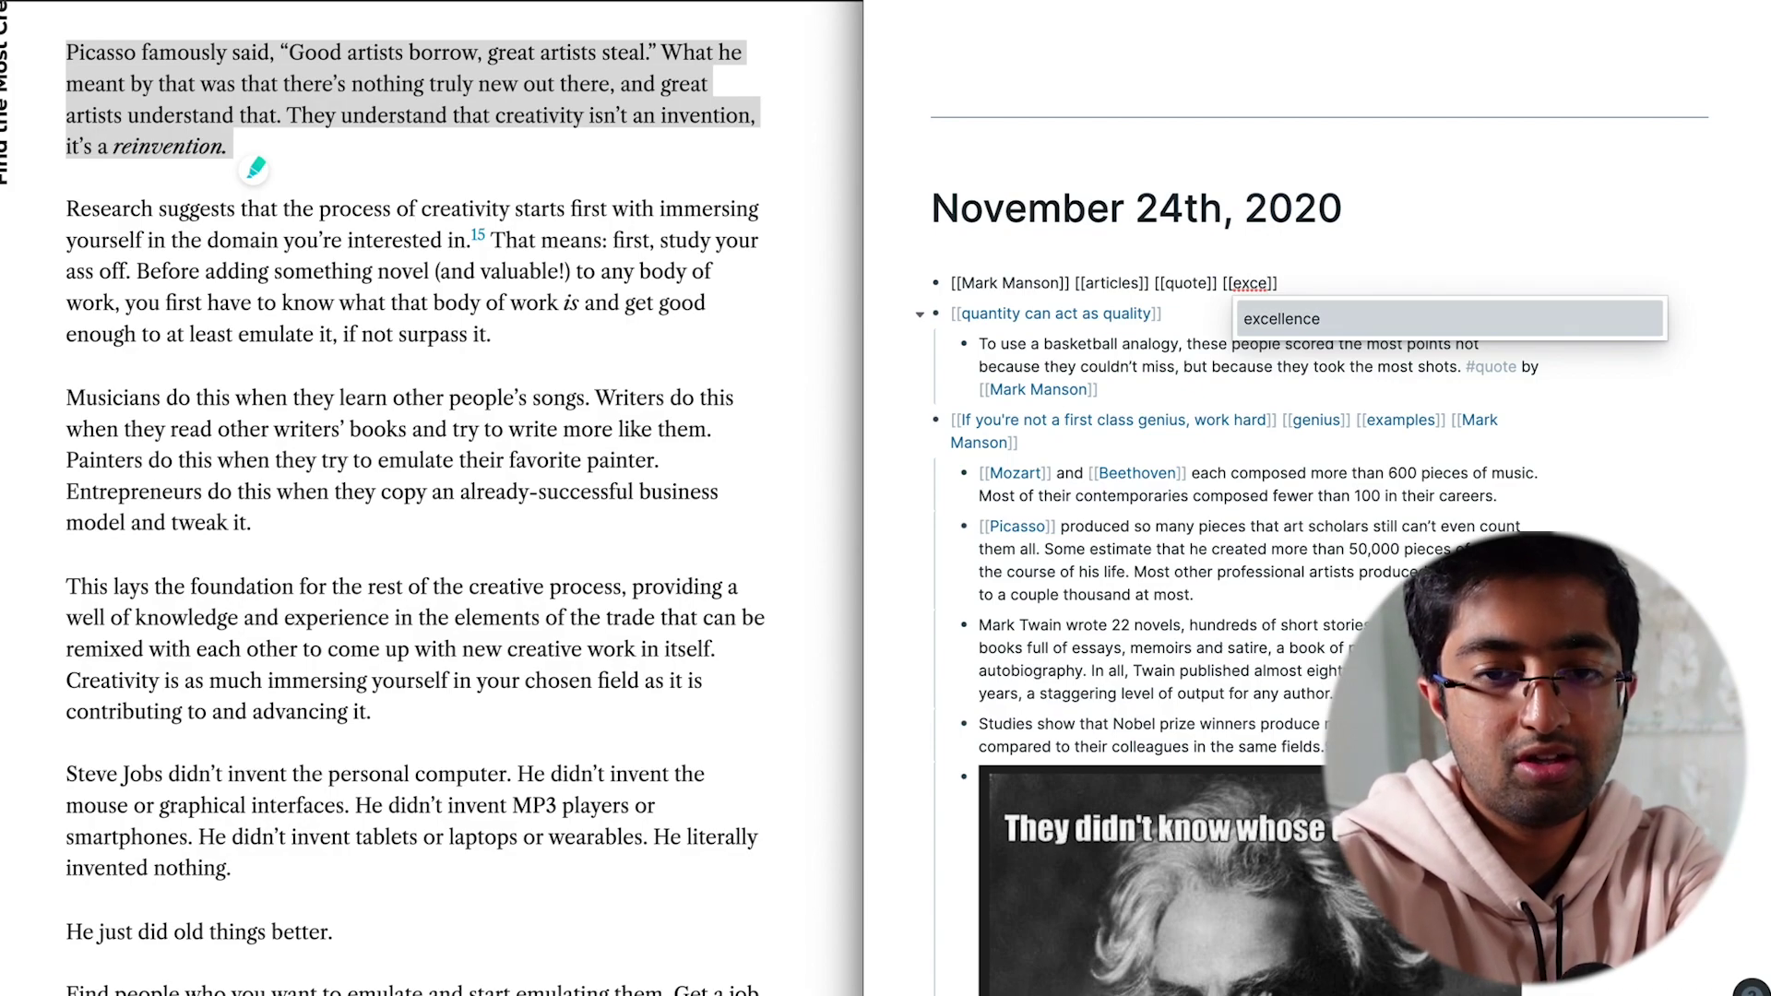
{"action": "key", "text": "Return"}
{"action": "type", "text": "[[i"}
{"action": "type", "text": "nspi"}
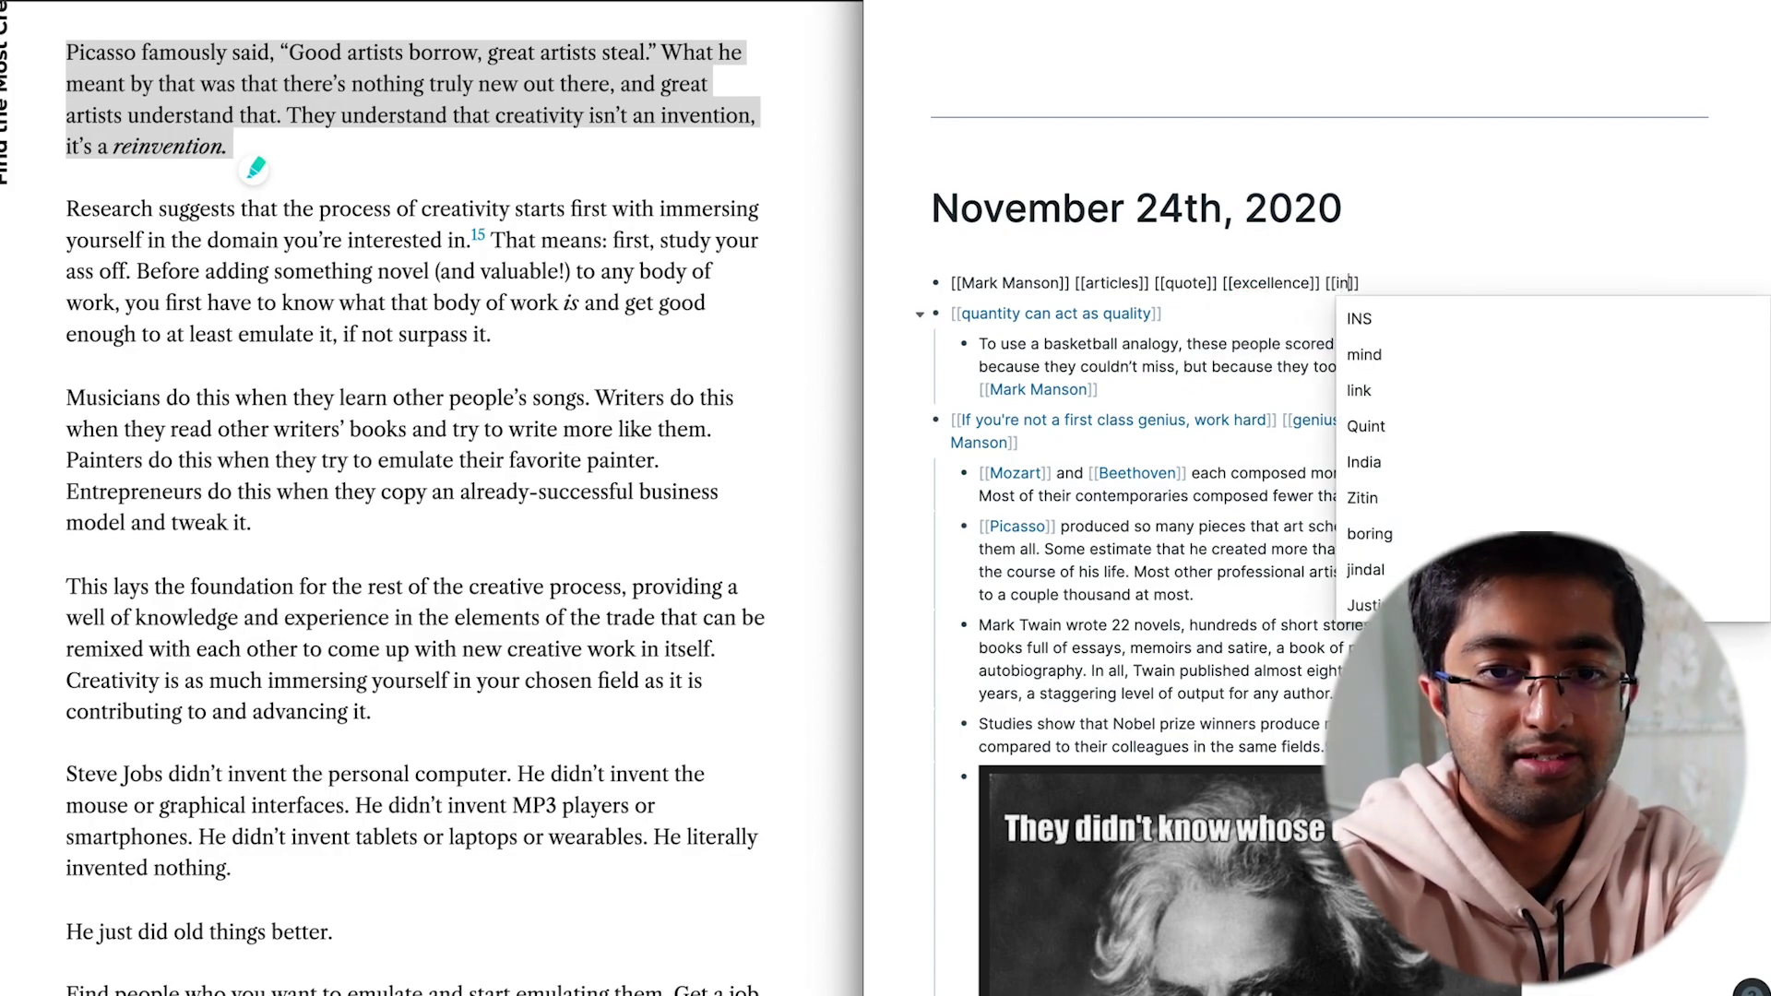
{"action": "key", "text": "Return"}
Complete the first block's list of links with [[Creativity]] and [[real-time creativity]]
{"action": "type", "text": "[[cra"}
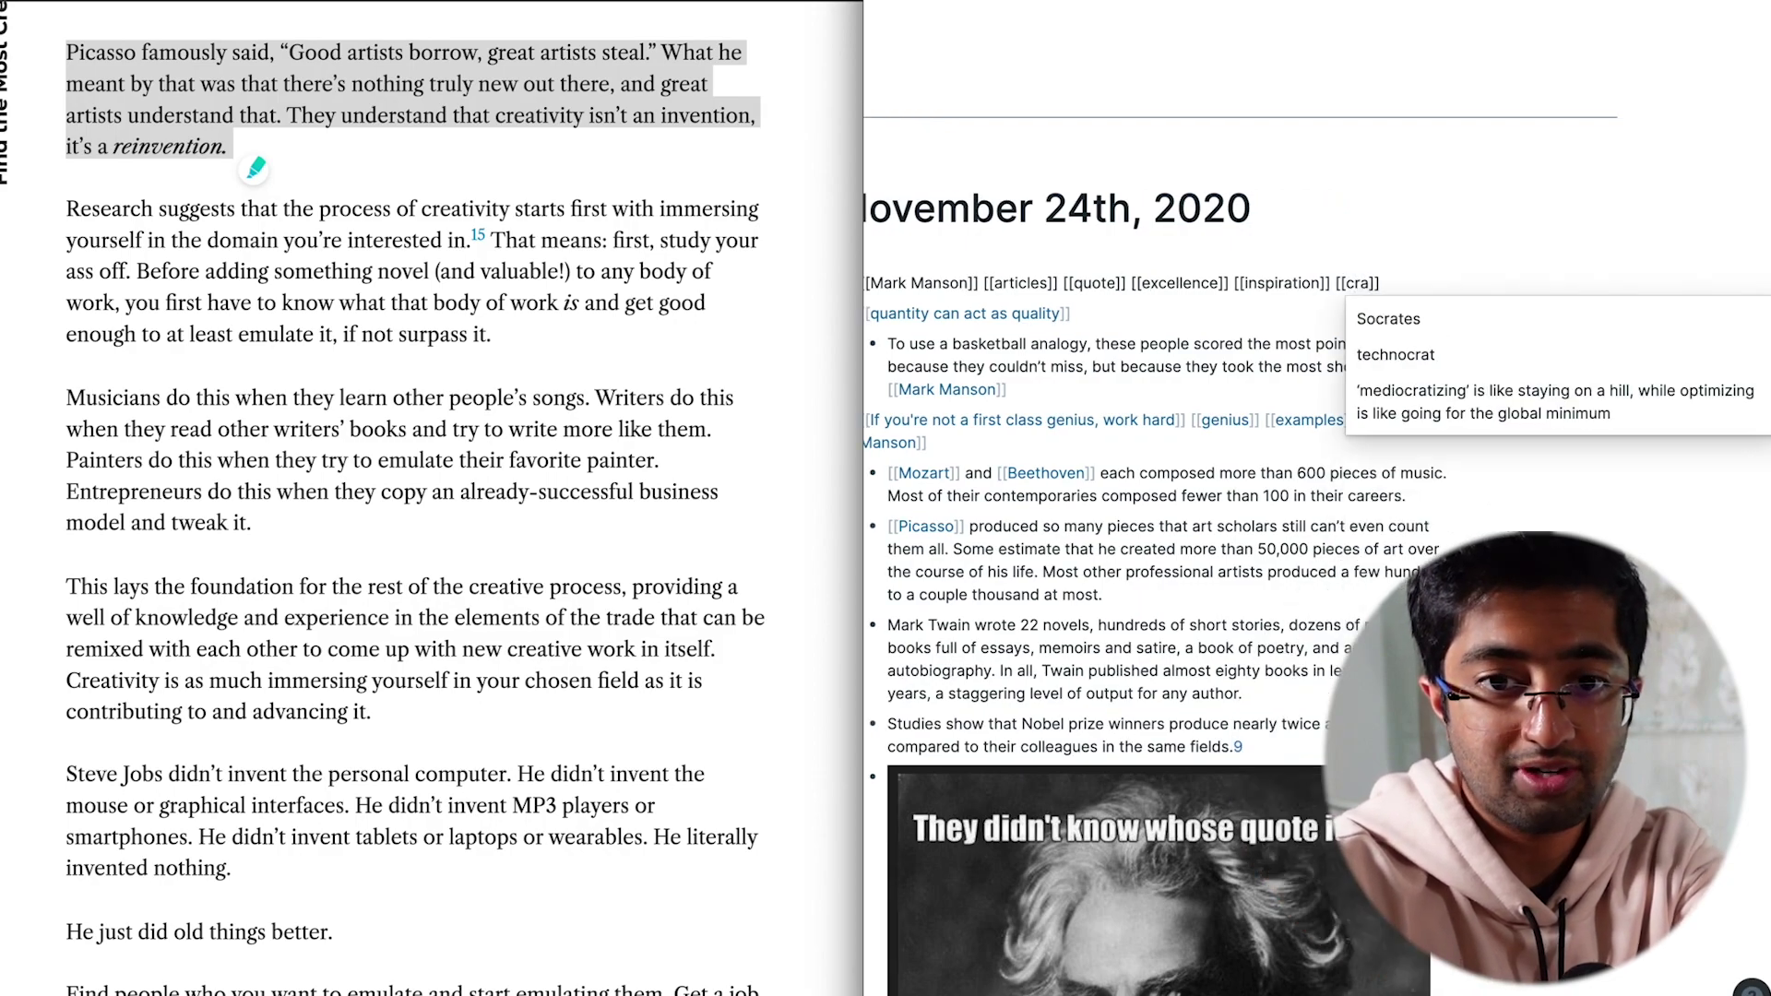
{"action": "key", "text": "BackSpace"}
{"action": "type", "text": "e"}
{"action": "key", "text": "Return"}
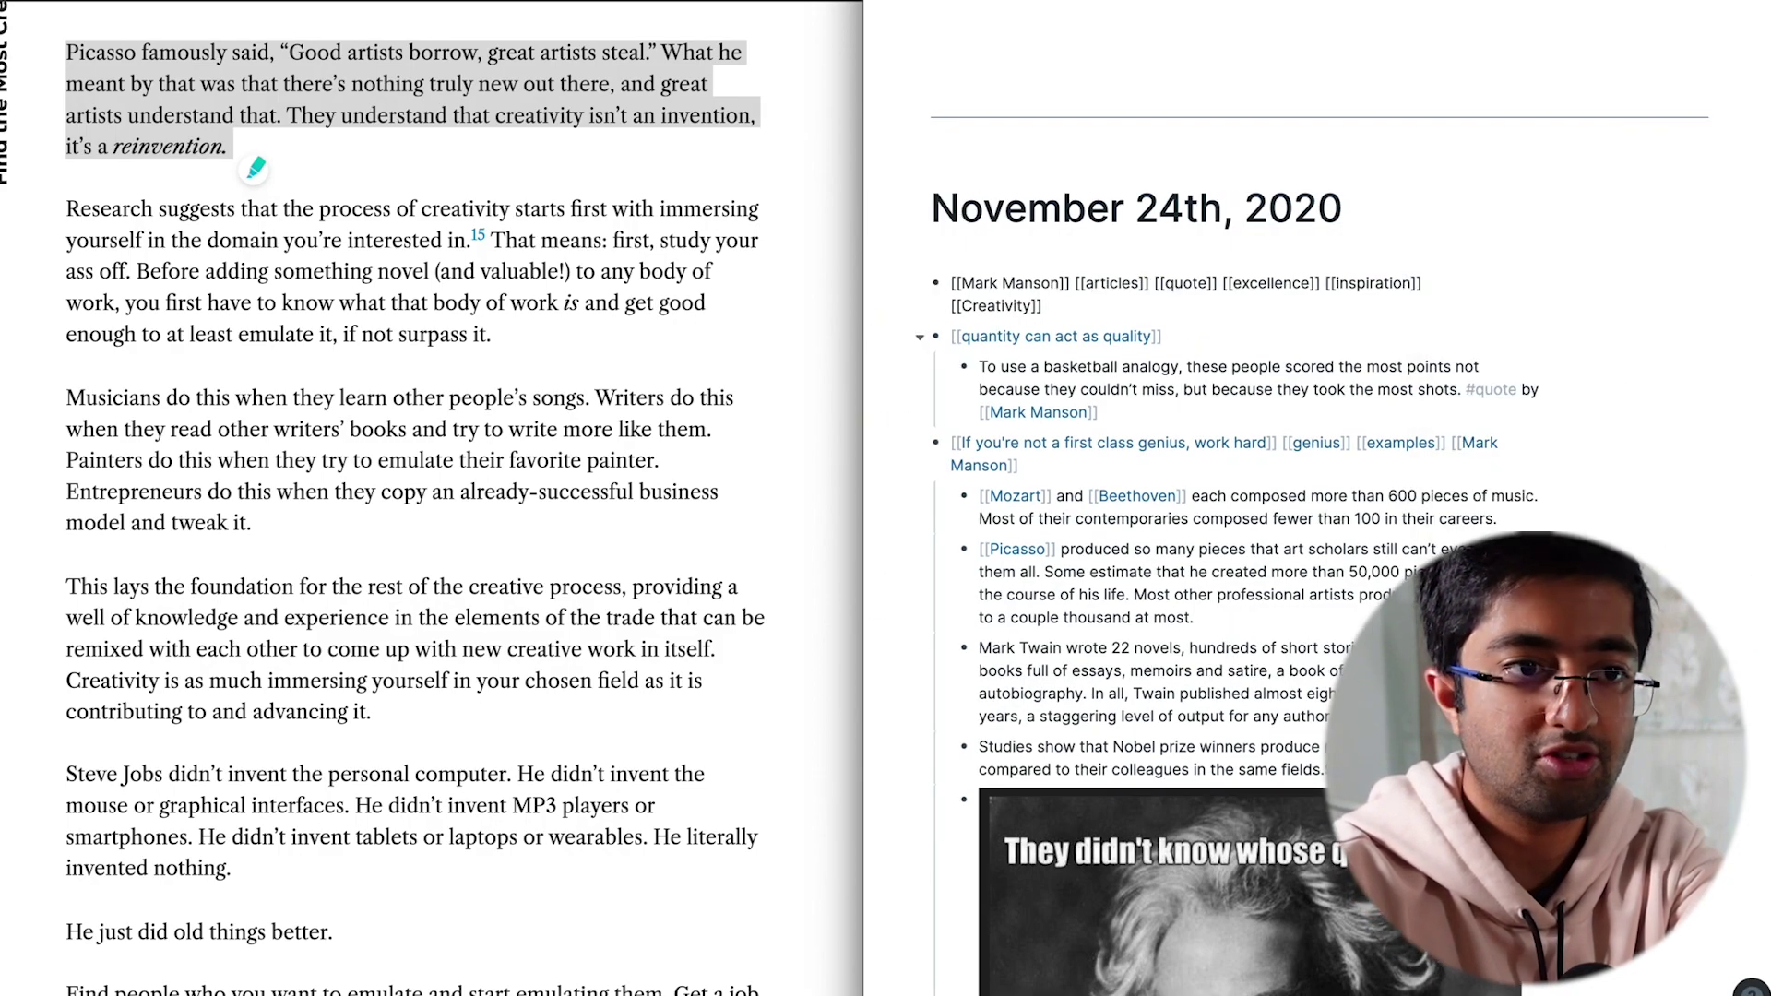
{"action": "type", "text": "[[real"}
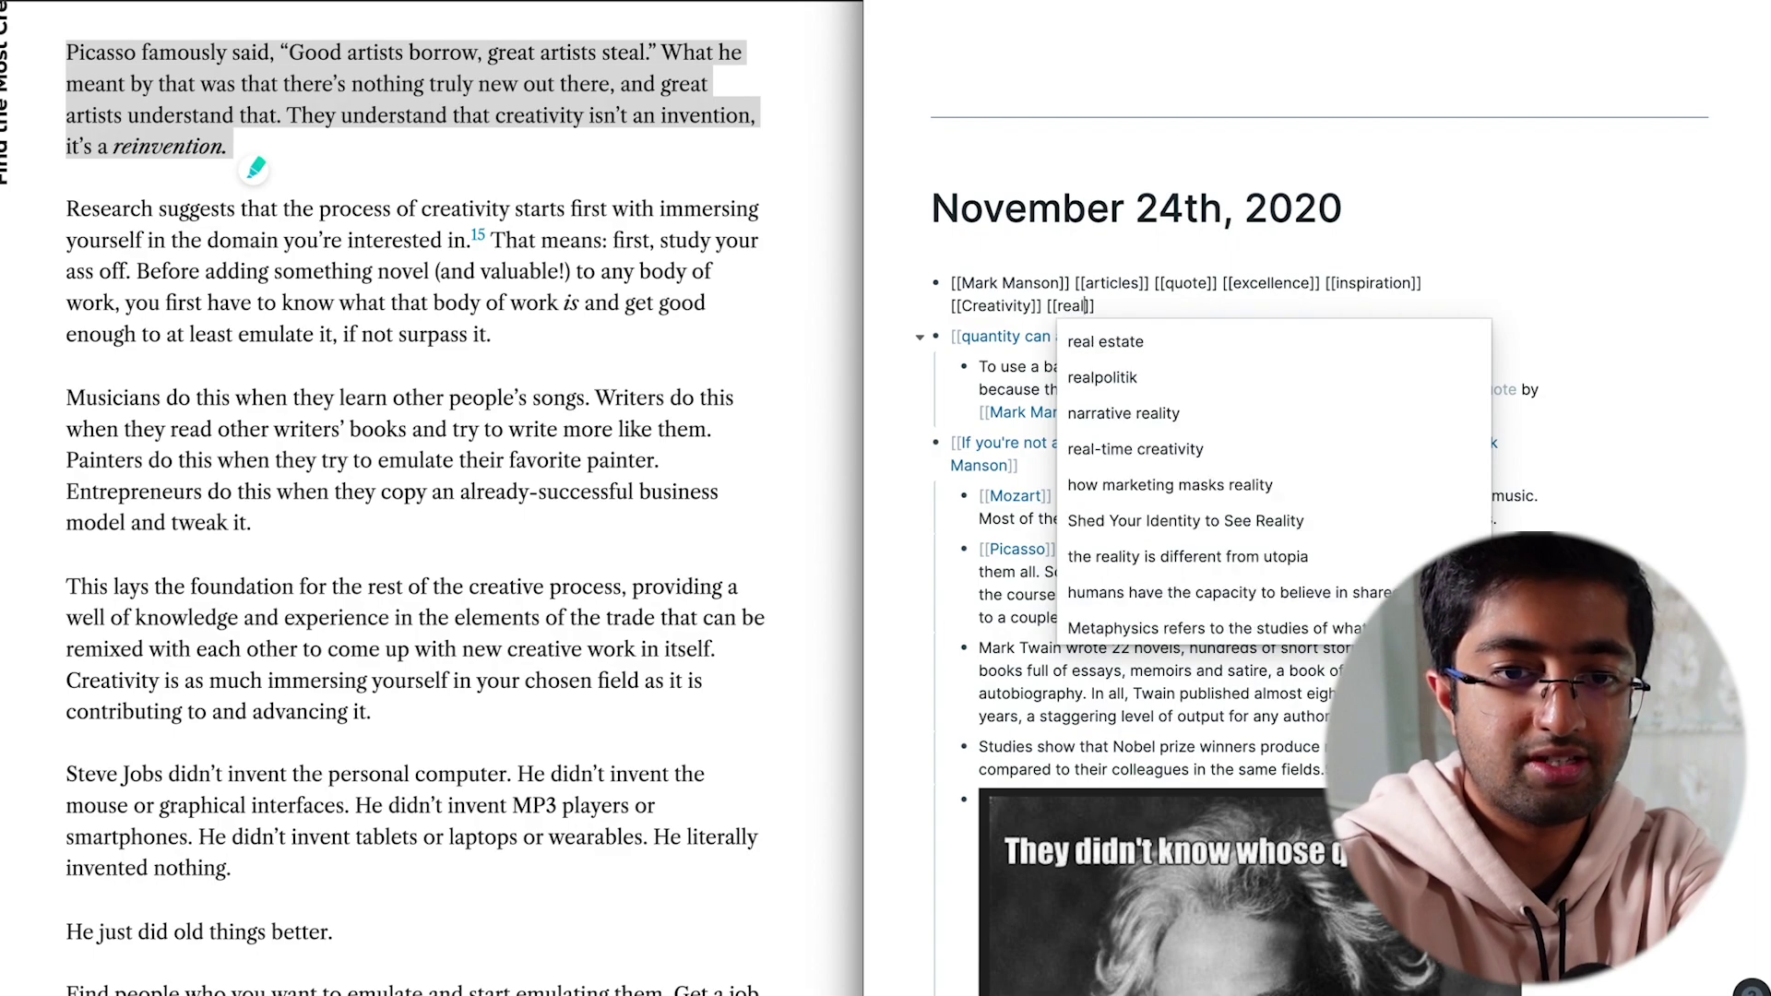
{"action": "type", "text": " tim"}
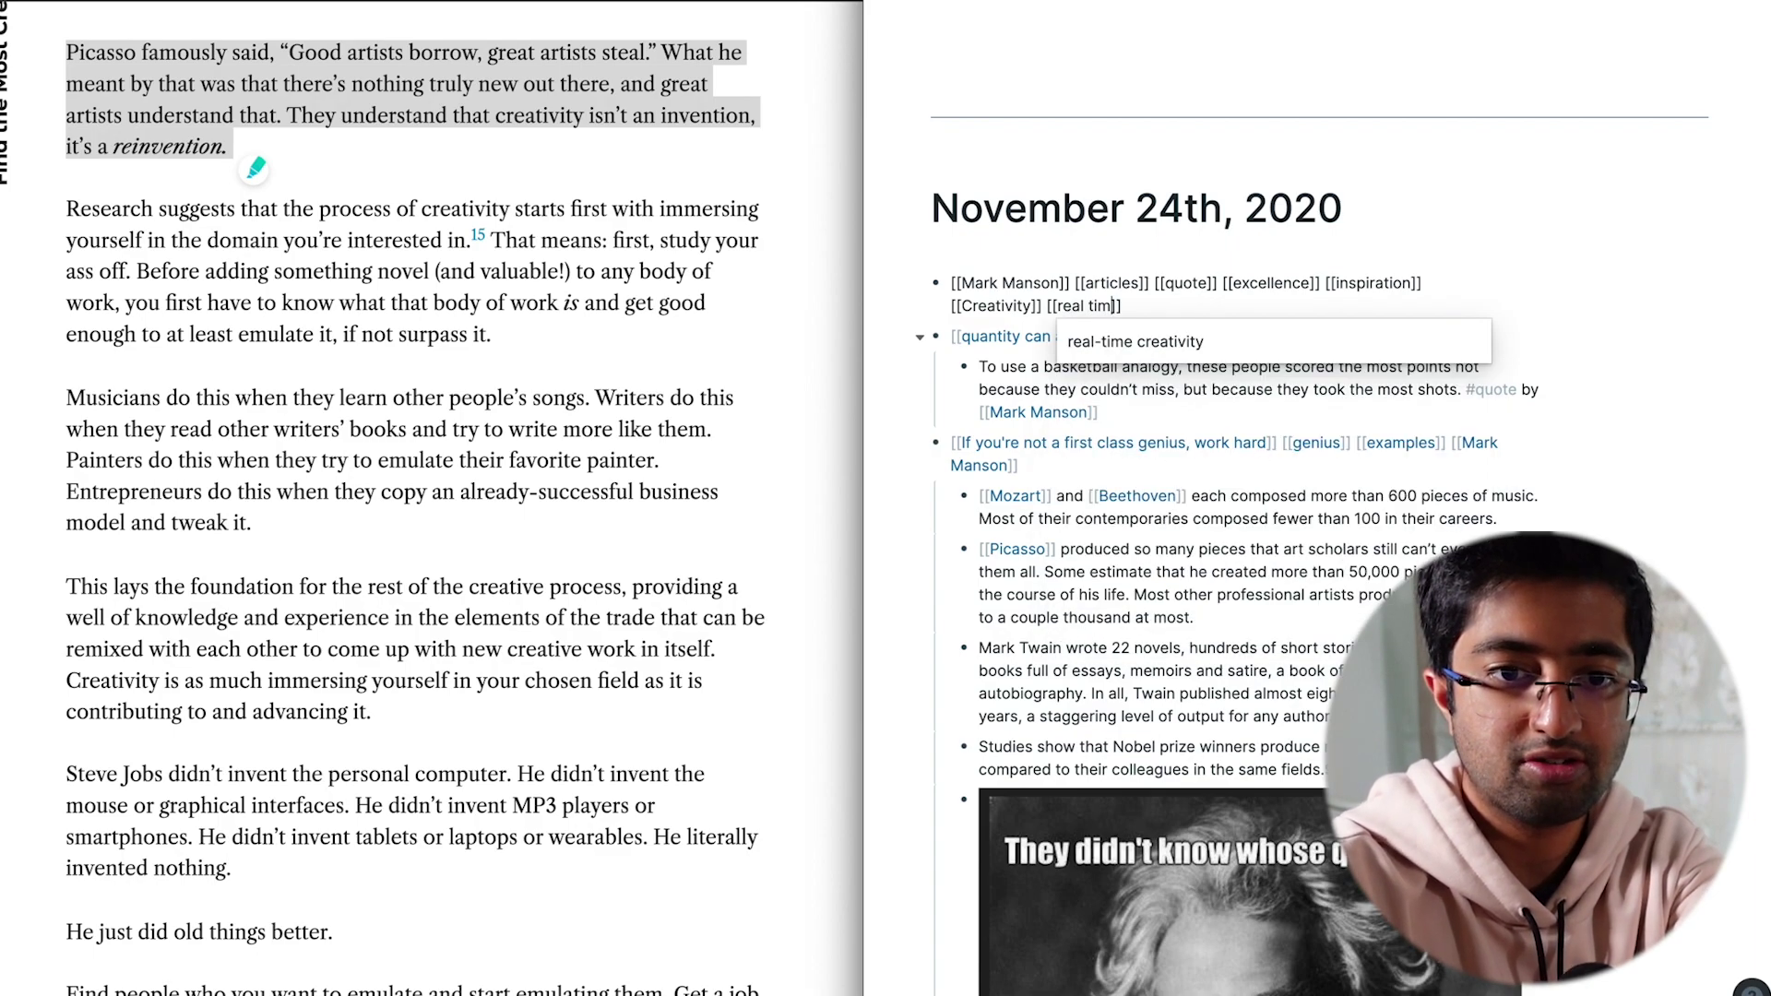
{"action": "key", "text": "Return"}
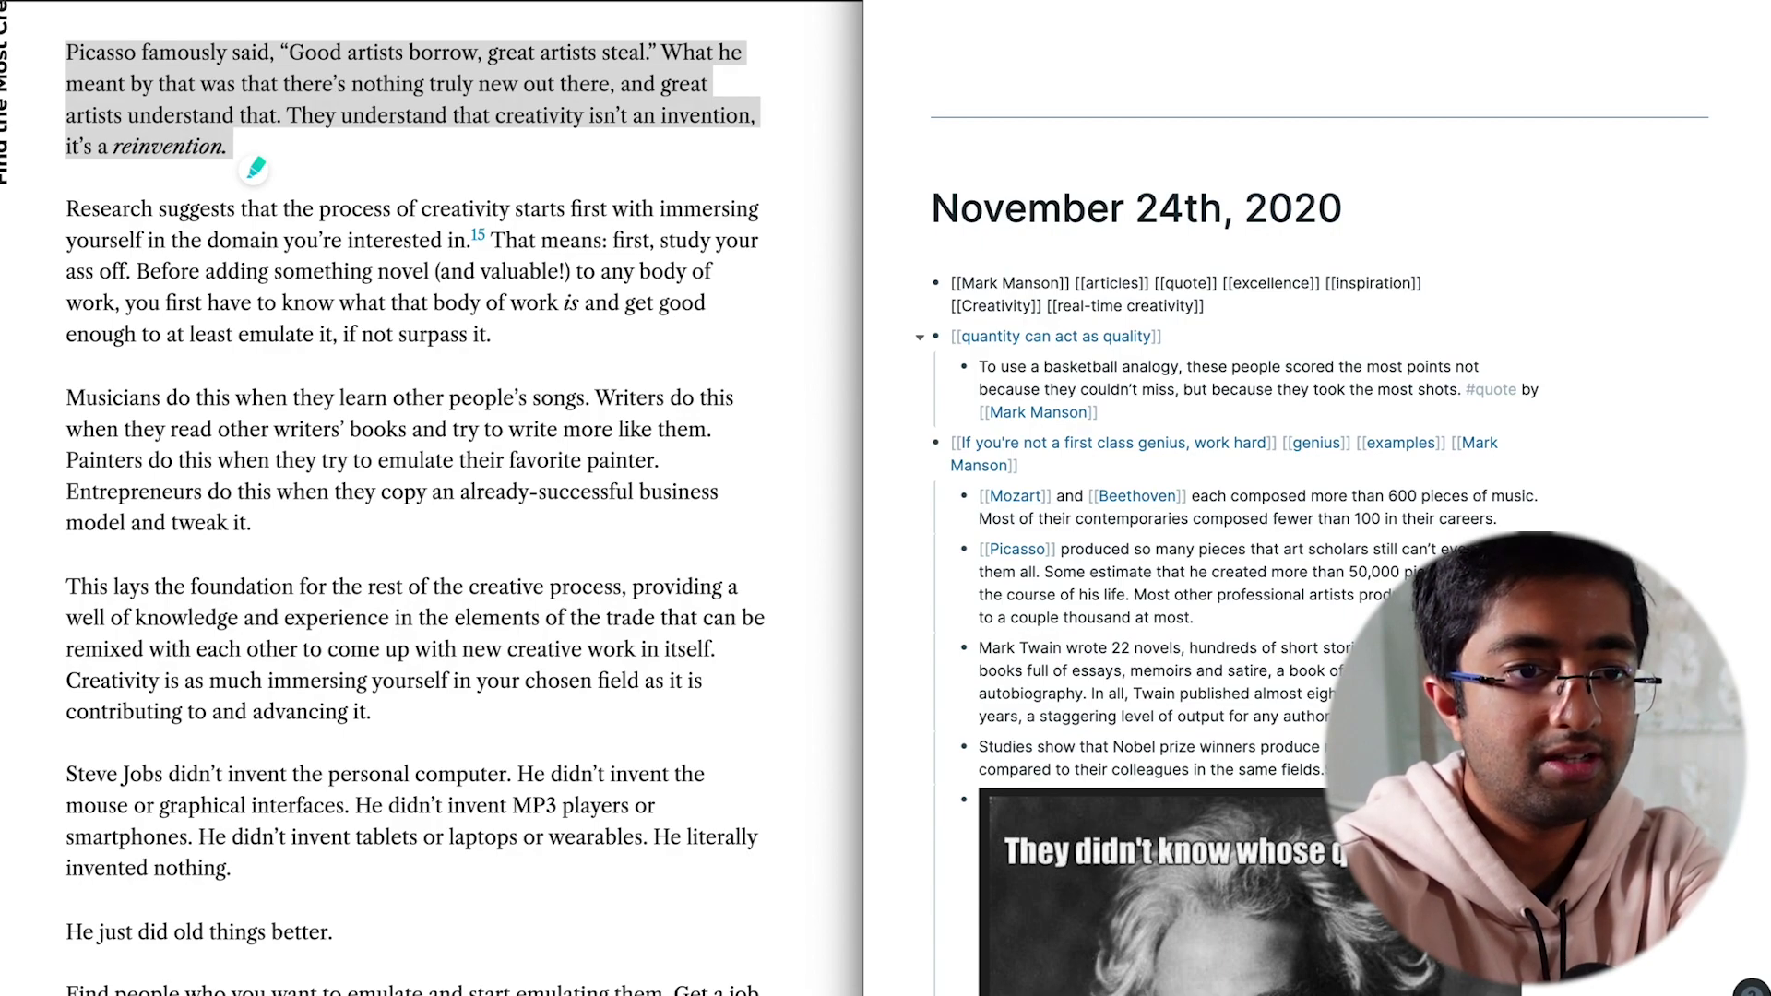
Nest the article's passage starting "Picasso famously said" under the block of links and make its word "Picasso" a page link
{"action": "key", "text": "Return"}
{"action": "key", "text": "Tab"}
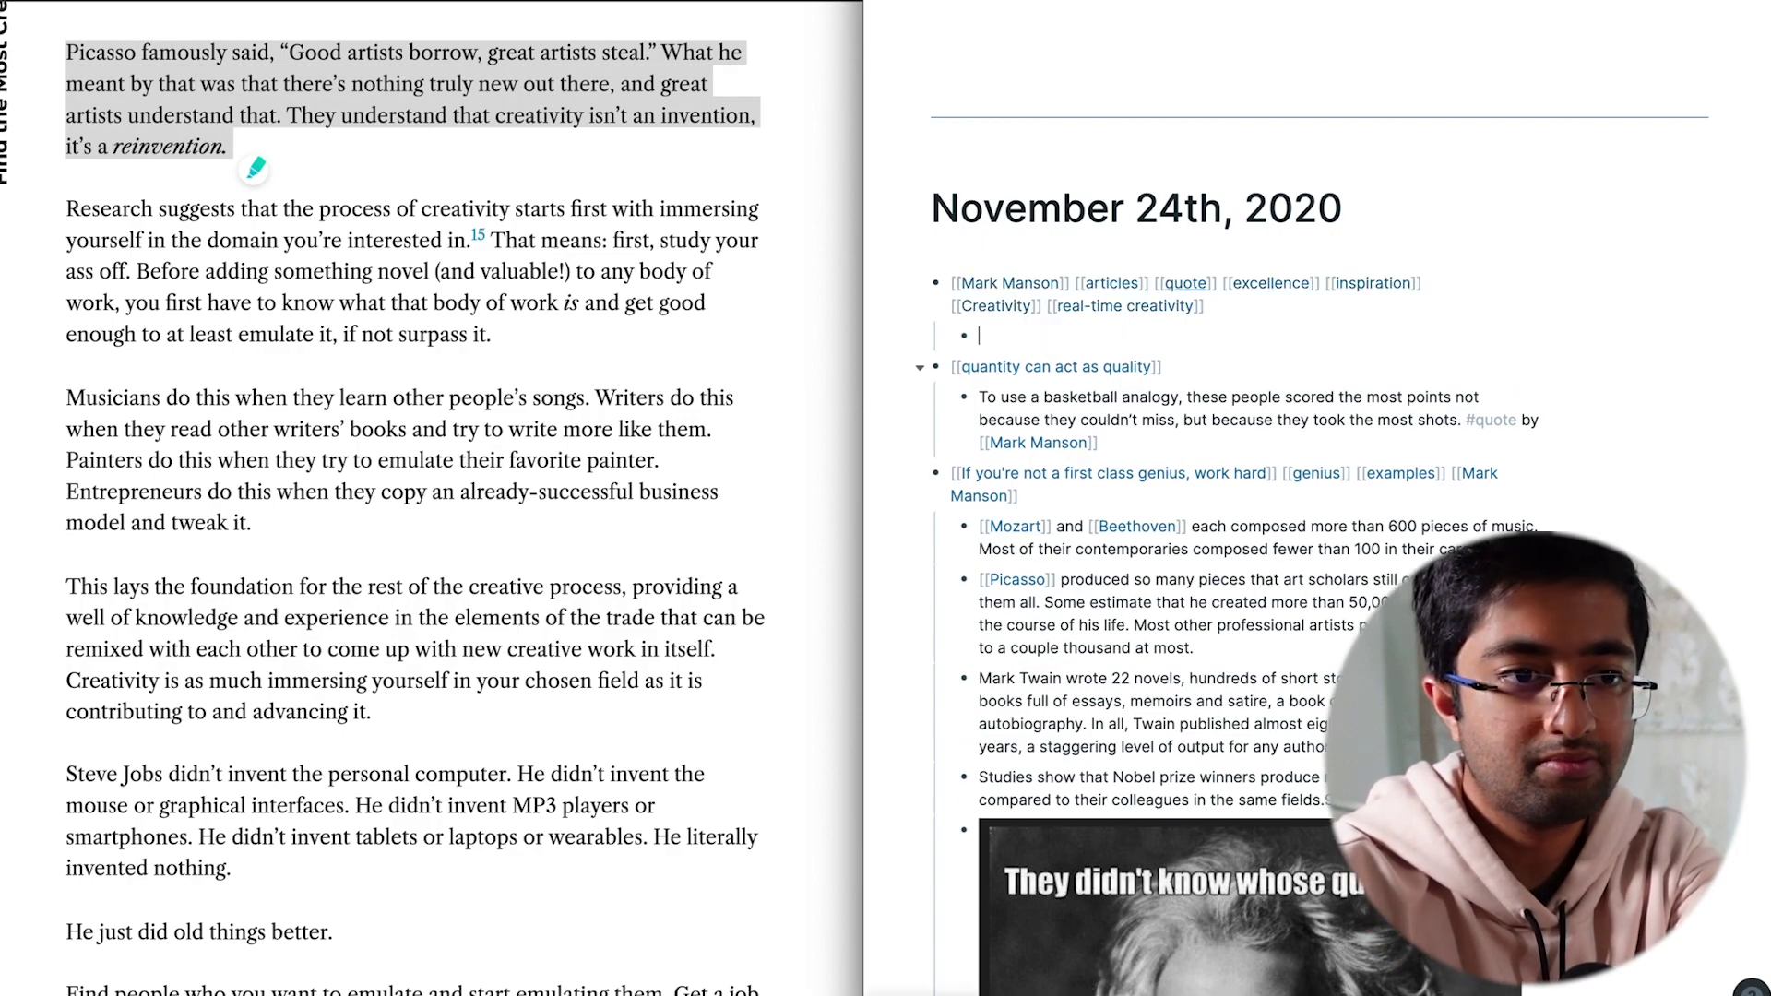
{"action": "type", "text": "Picasso famously said, \"Good artists borrow, great artists steal.\" What he meant by that was that there’s nothing truly new out there, and great artists understand that. They understand that creativity isn’t an invention, it’s a __reinvention. __"}
{"action": "double_click", "coordinate": [989, 335]}
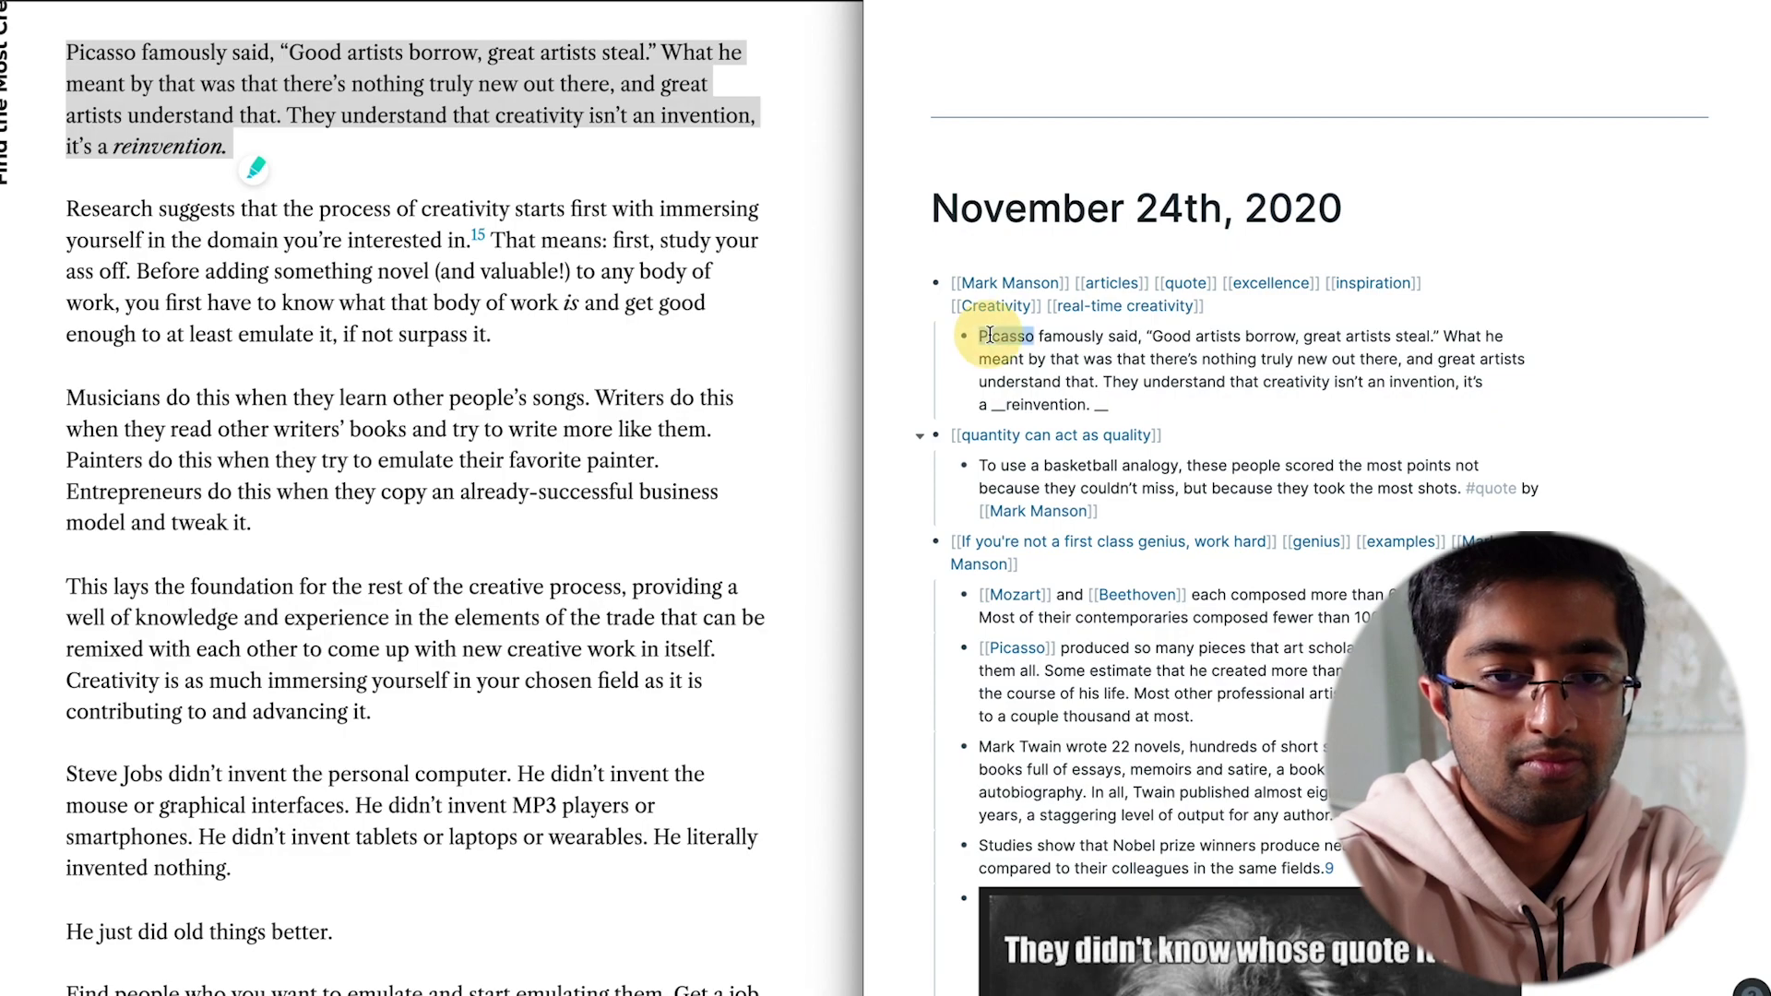
{"action": "type", "text": "[["}
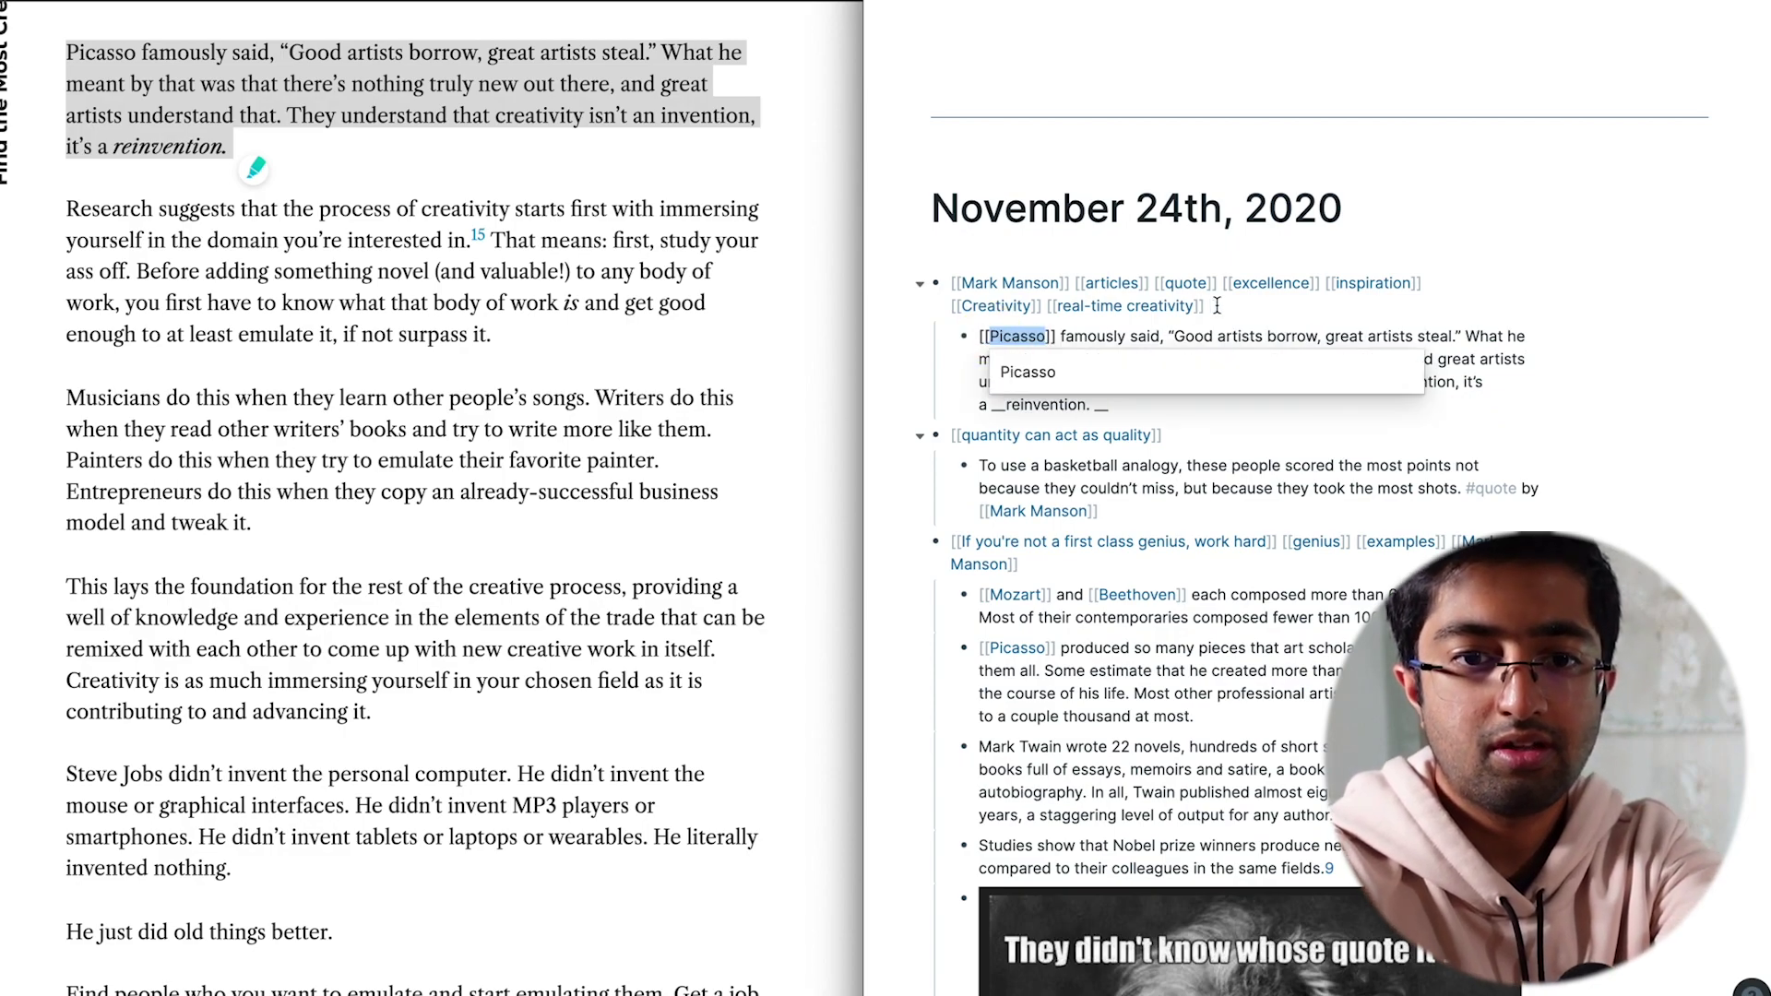
{"action": "left_click", "coordinate": [1381, 321]}
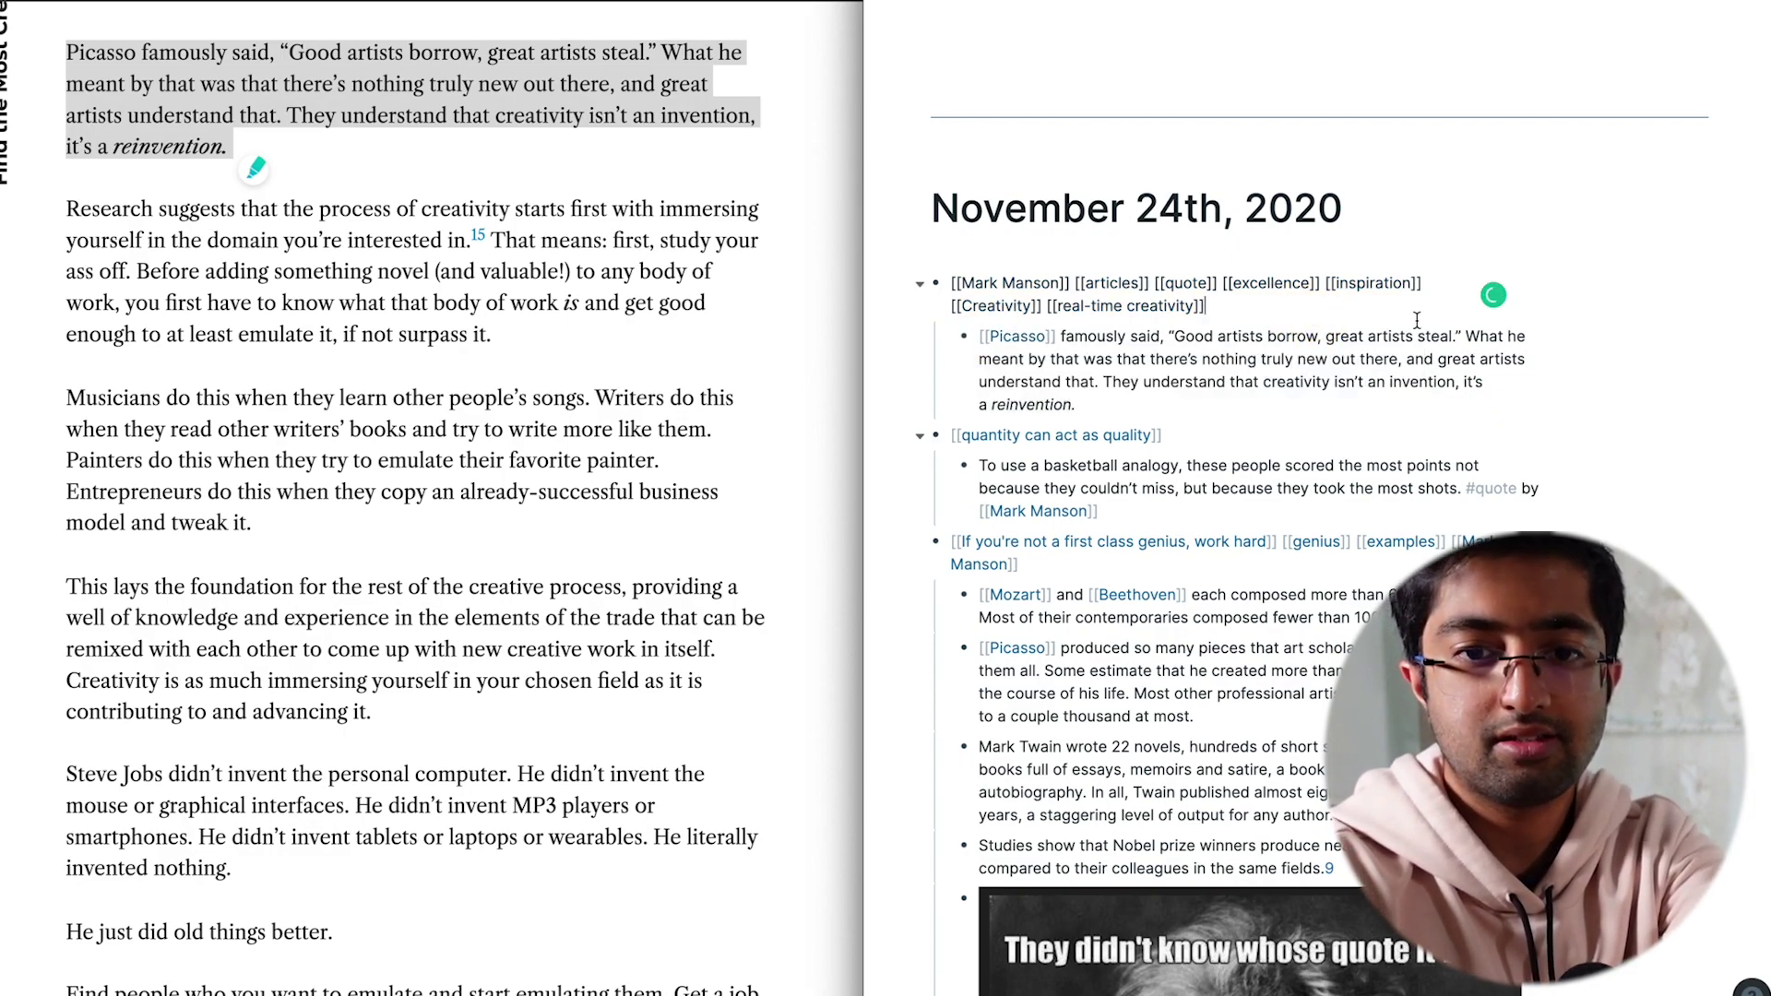
Tag the Picasso quotation with #quote directly after "great artists steal."
{"action": "left_click", "coordinate": [1465, 336]}
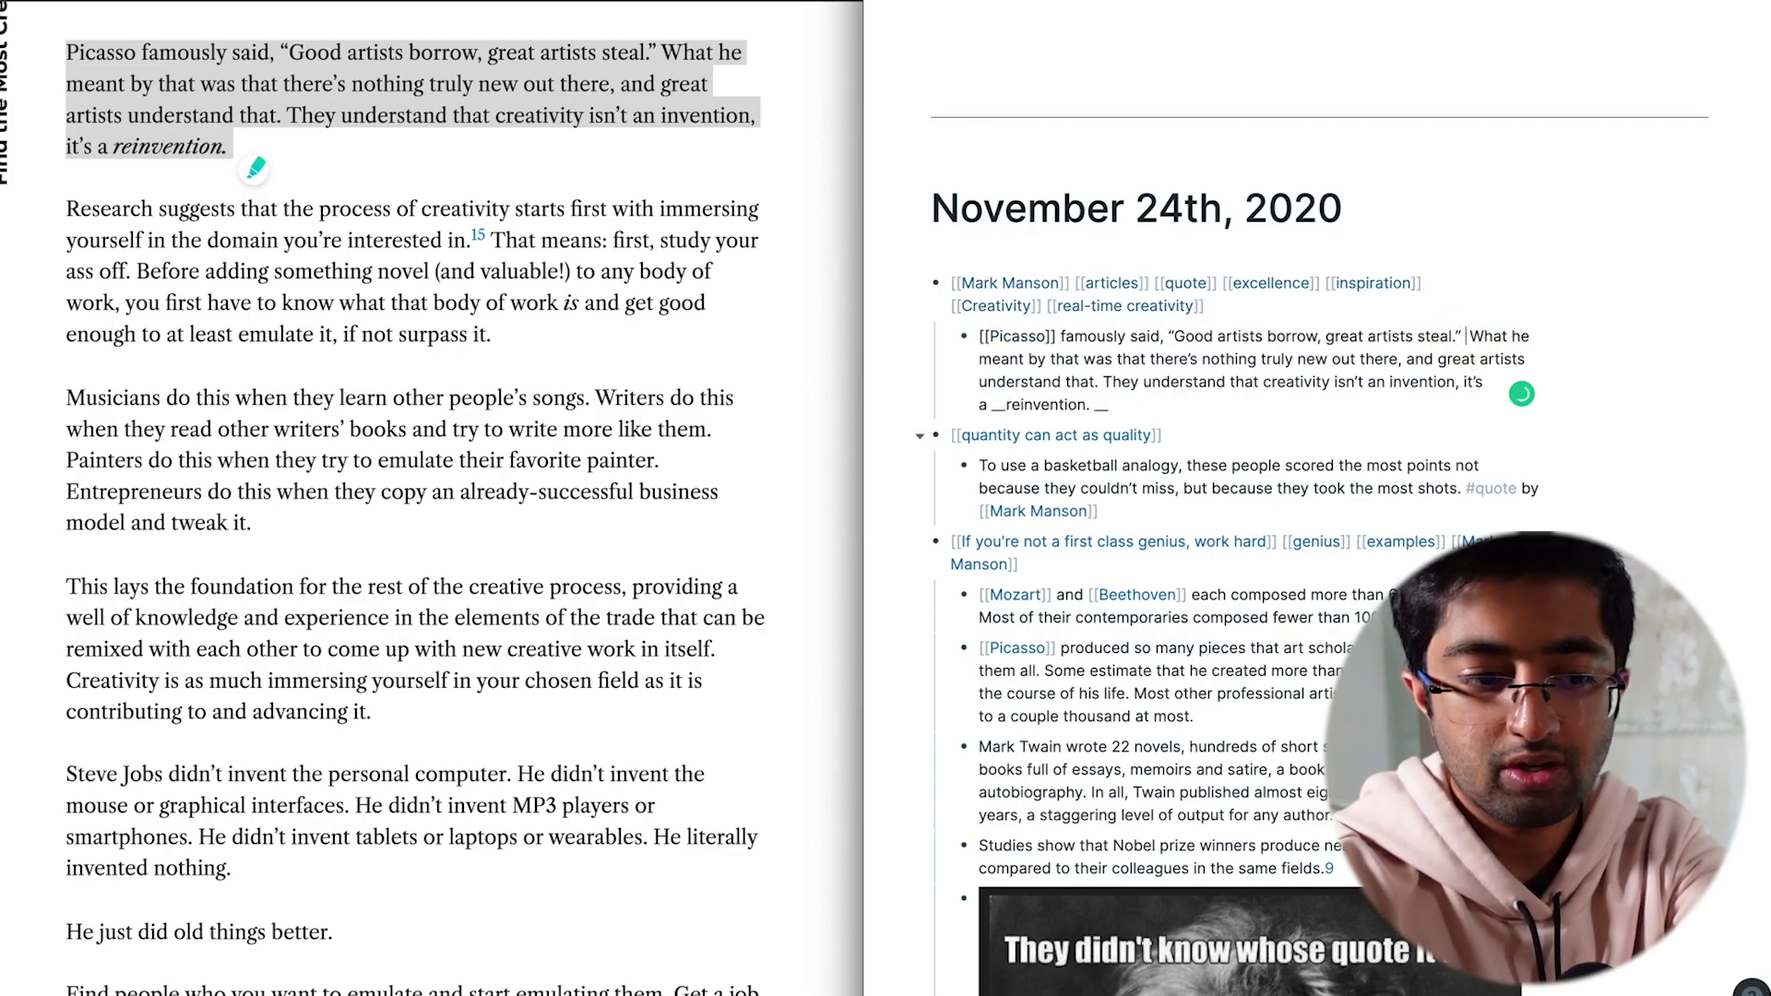
{"action": "type", "text": "#quote"}
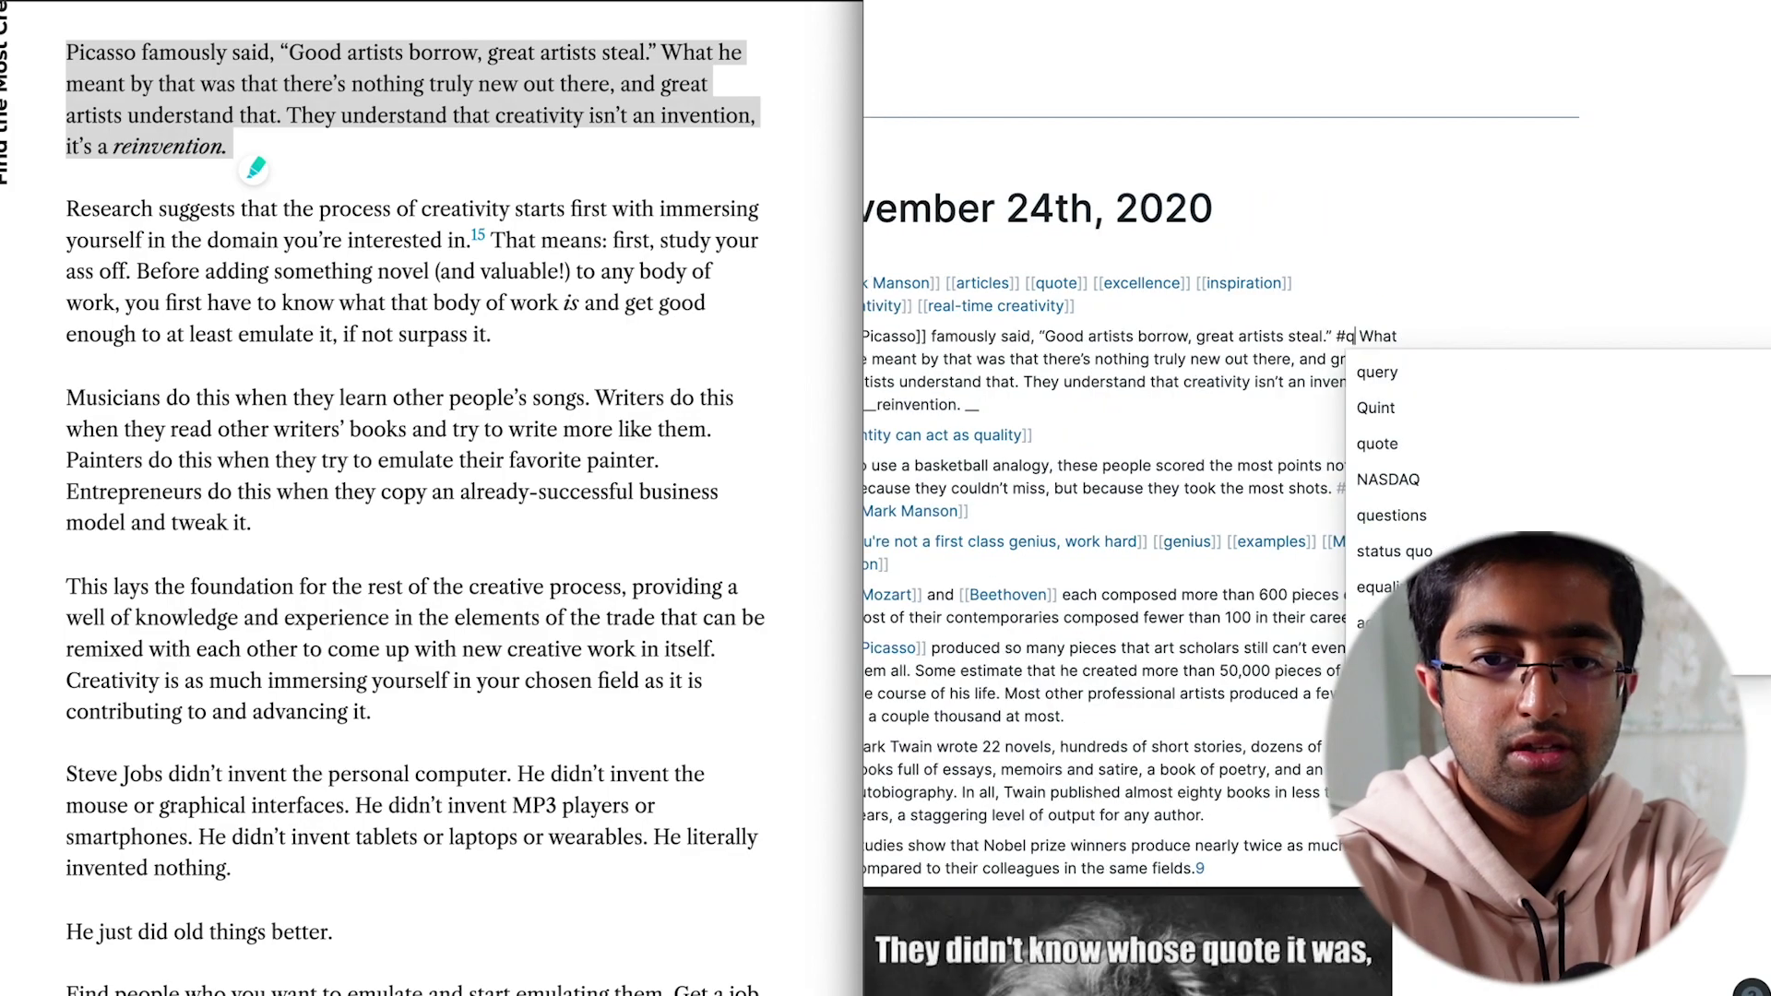
{"action": "key", "text": "Escape"}
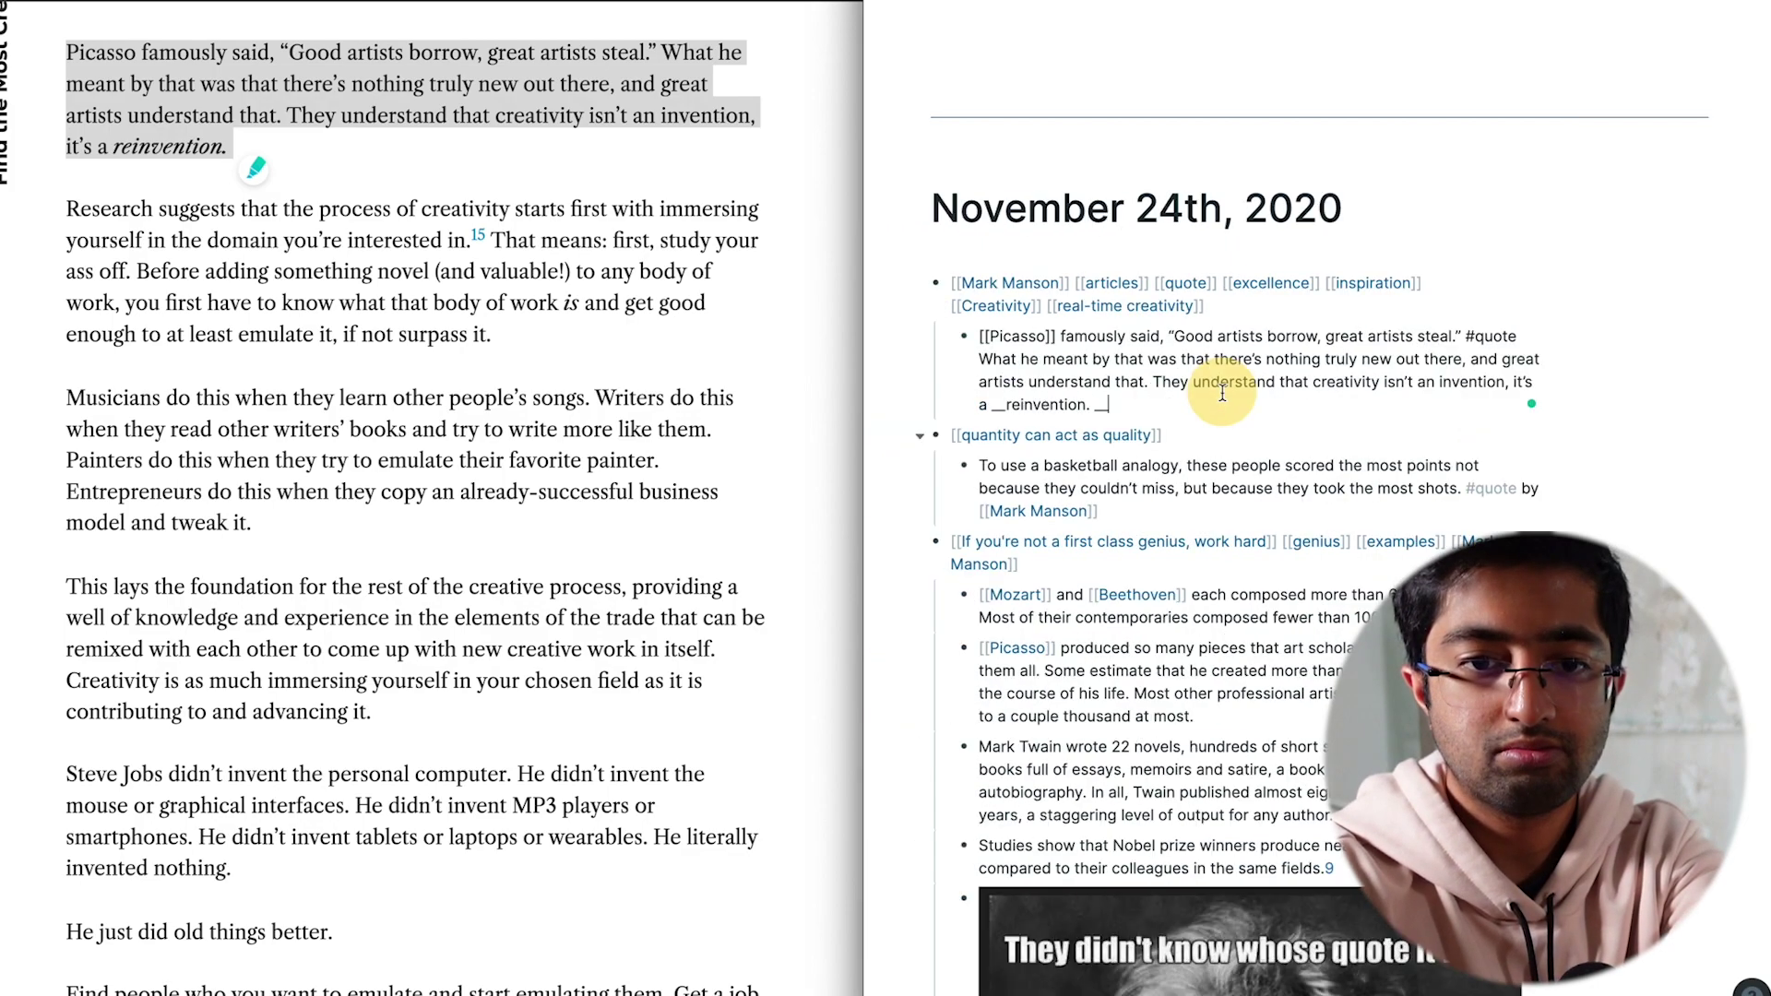
Copy the article's passage from "Steve Jobs didn't invent the personal computer" through "He just did old things better."
{"action": "left_click", "coordinate": [888, 332]}
{"action": "scroll", "coordinate": [593, 319], "scroll_direction": "down", "scroll_amount": 10}
{"action": "scroll", "coordinate": [163, 303], "scroll_direction": "up", "scroll_amount": 1}
{"action": "scroll", "coordinate": [163, 303], "scroll_direction": "up", "scroll_amount": 2}
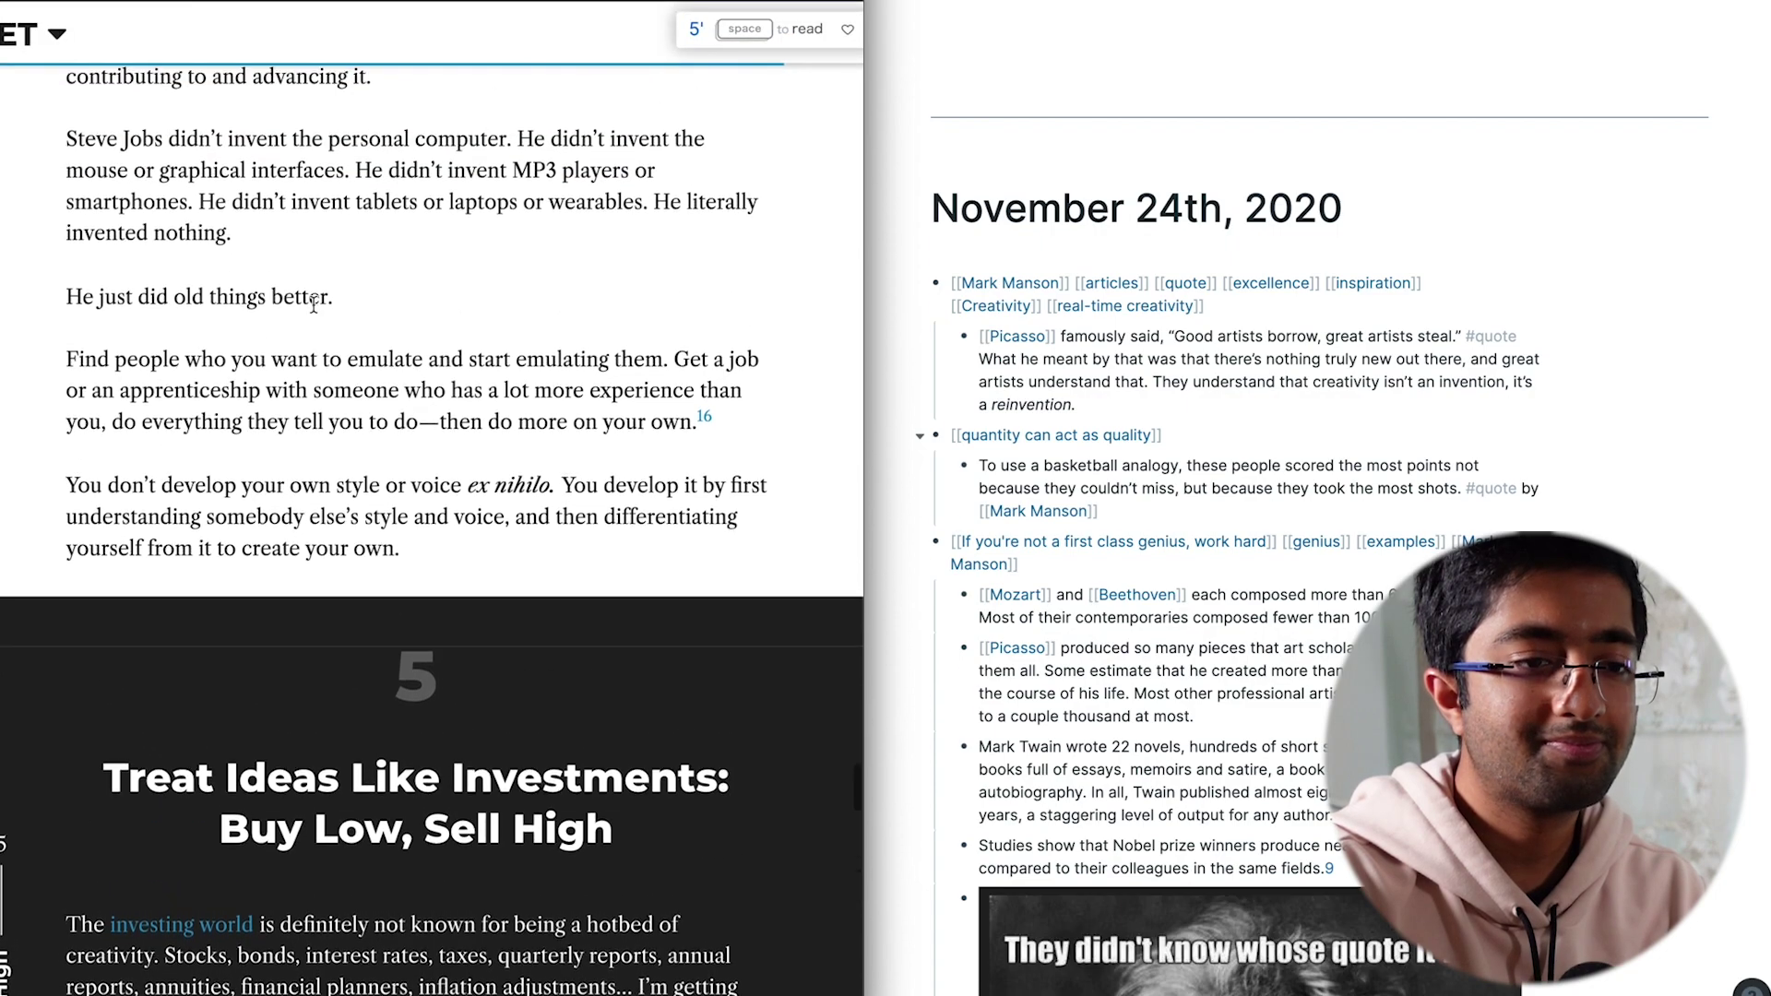
{"action": "left_click_drag", "start_coordinate": [333, 330], "coordinate": [65, 172]}
{"action": "key", "text": "ctrl+c"}
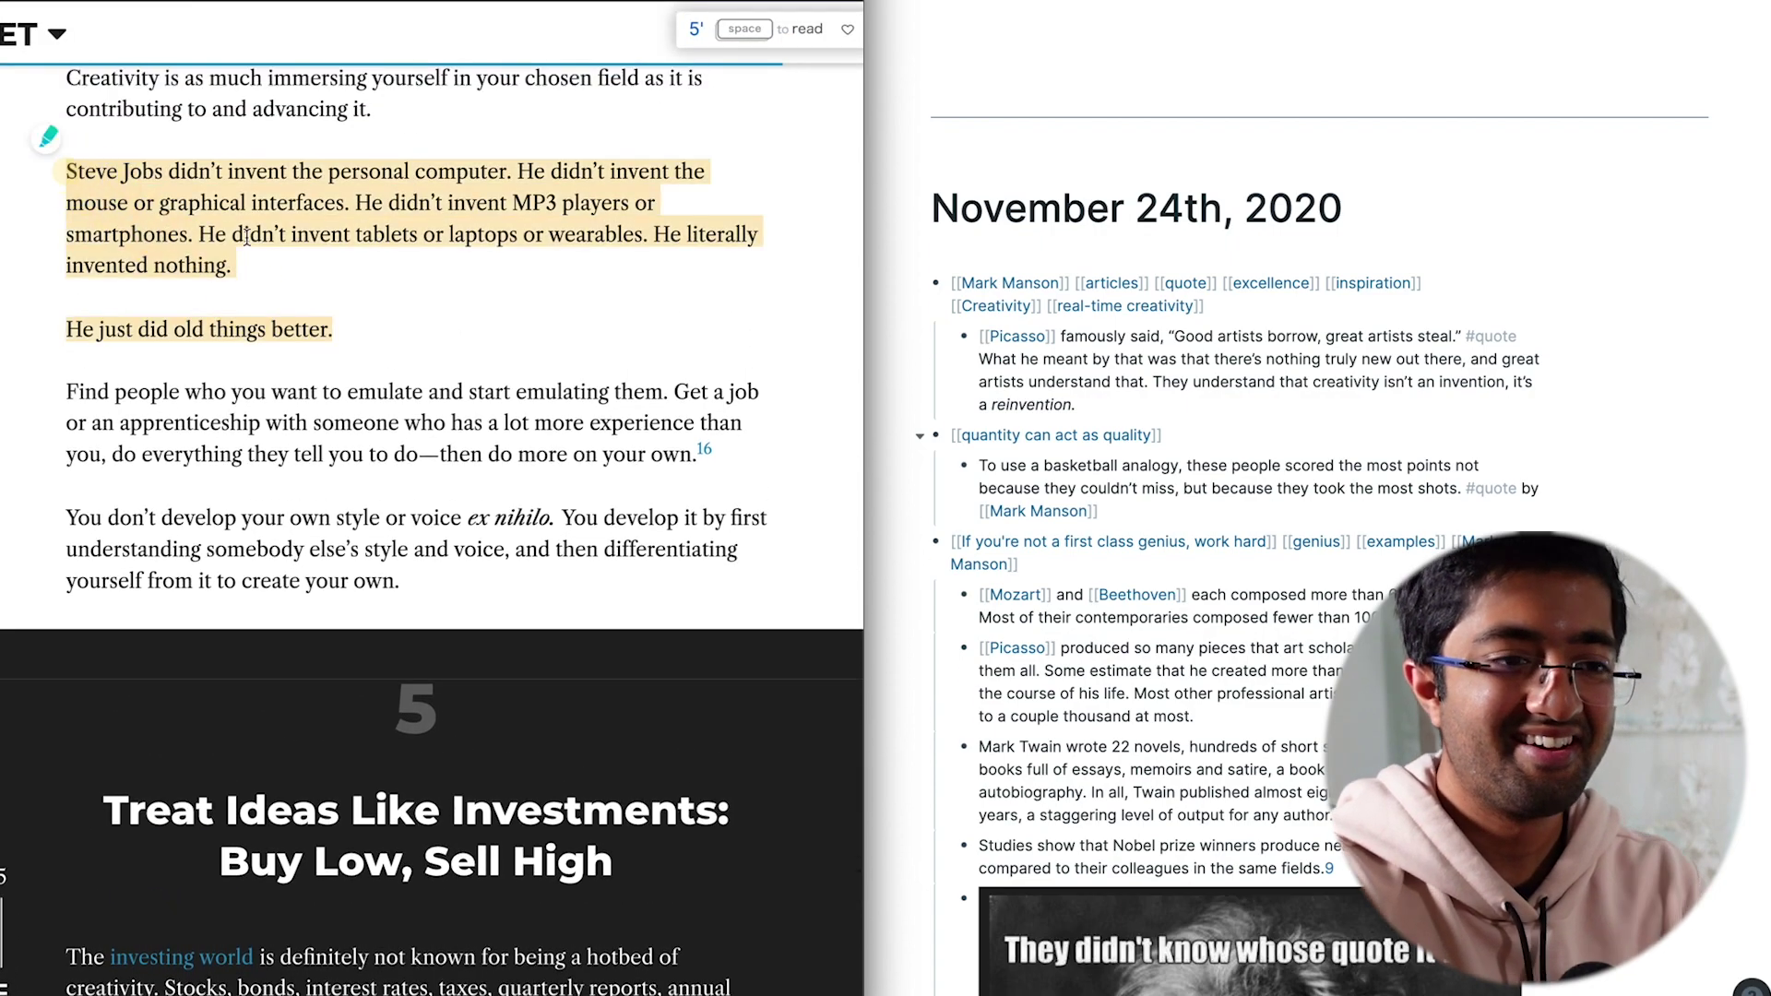
Start the empty November 25th page with a page link to [[Steve Jobs]]
{"action": "left_click", "coordinate": [1331, 300]}
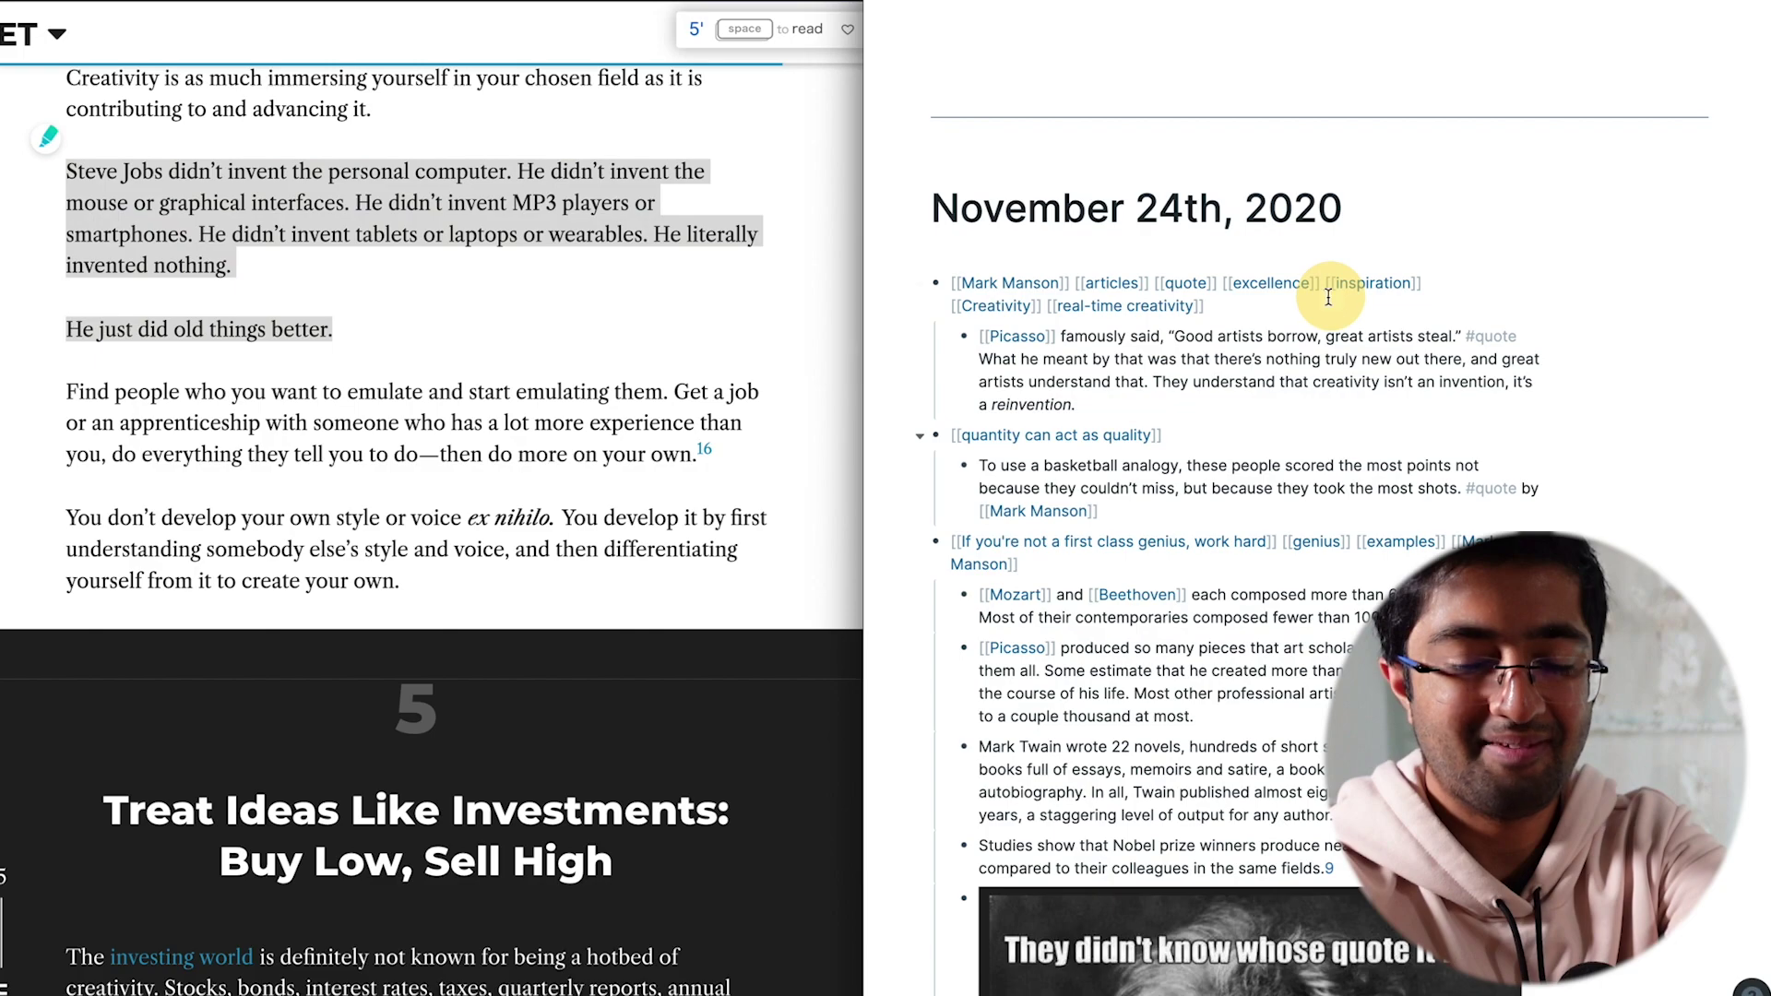
{"action": "scroll", "coordinate": [1250, 293], "scroll_direction": "up", "scroll_amount": 2}
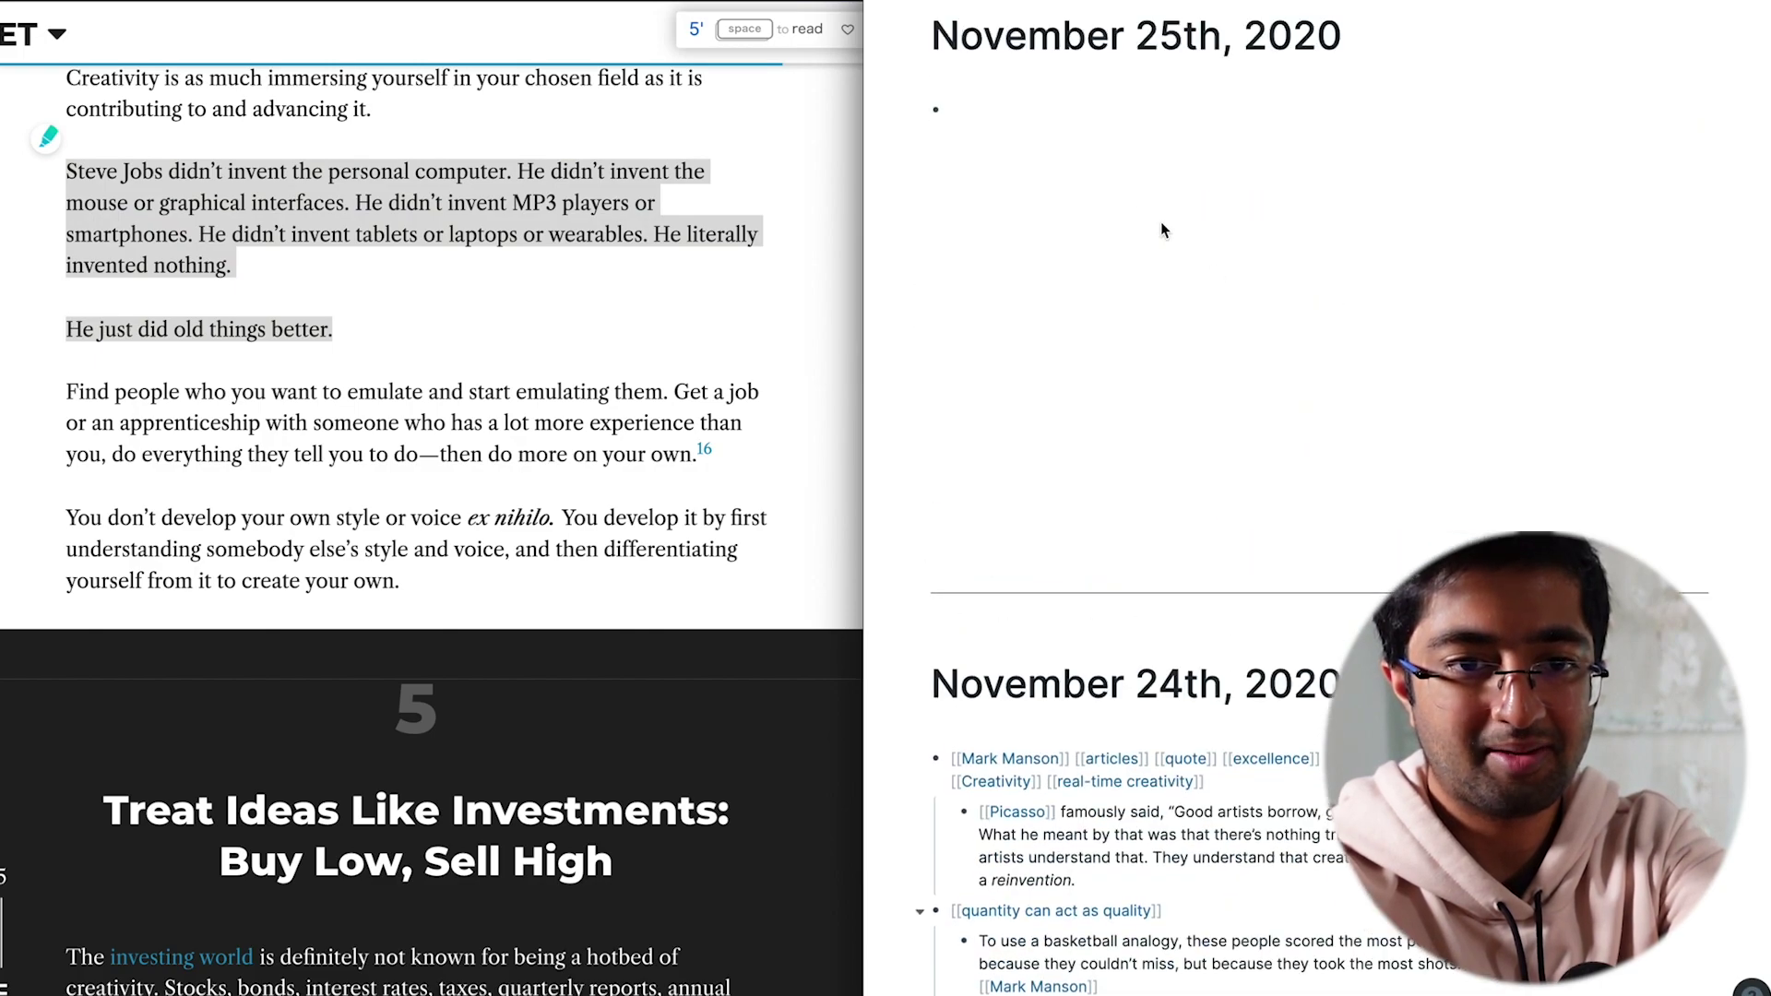
{"action": "left_click", "coordinate": [1070, 111]}
{"action": "type", "text": "[[St"}
{"action": "type", "text": "eve"}
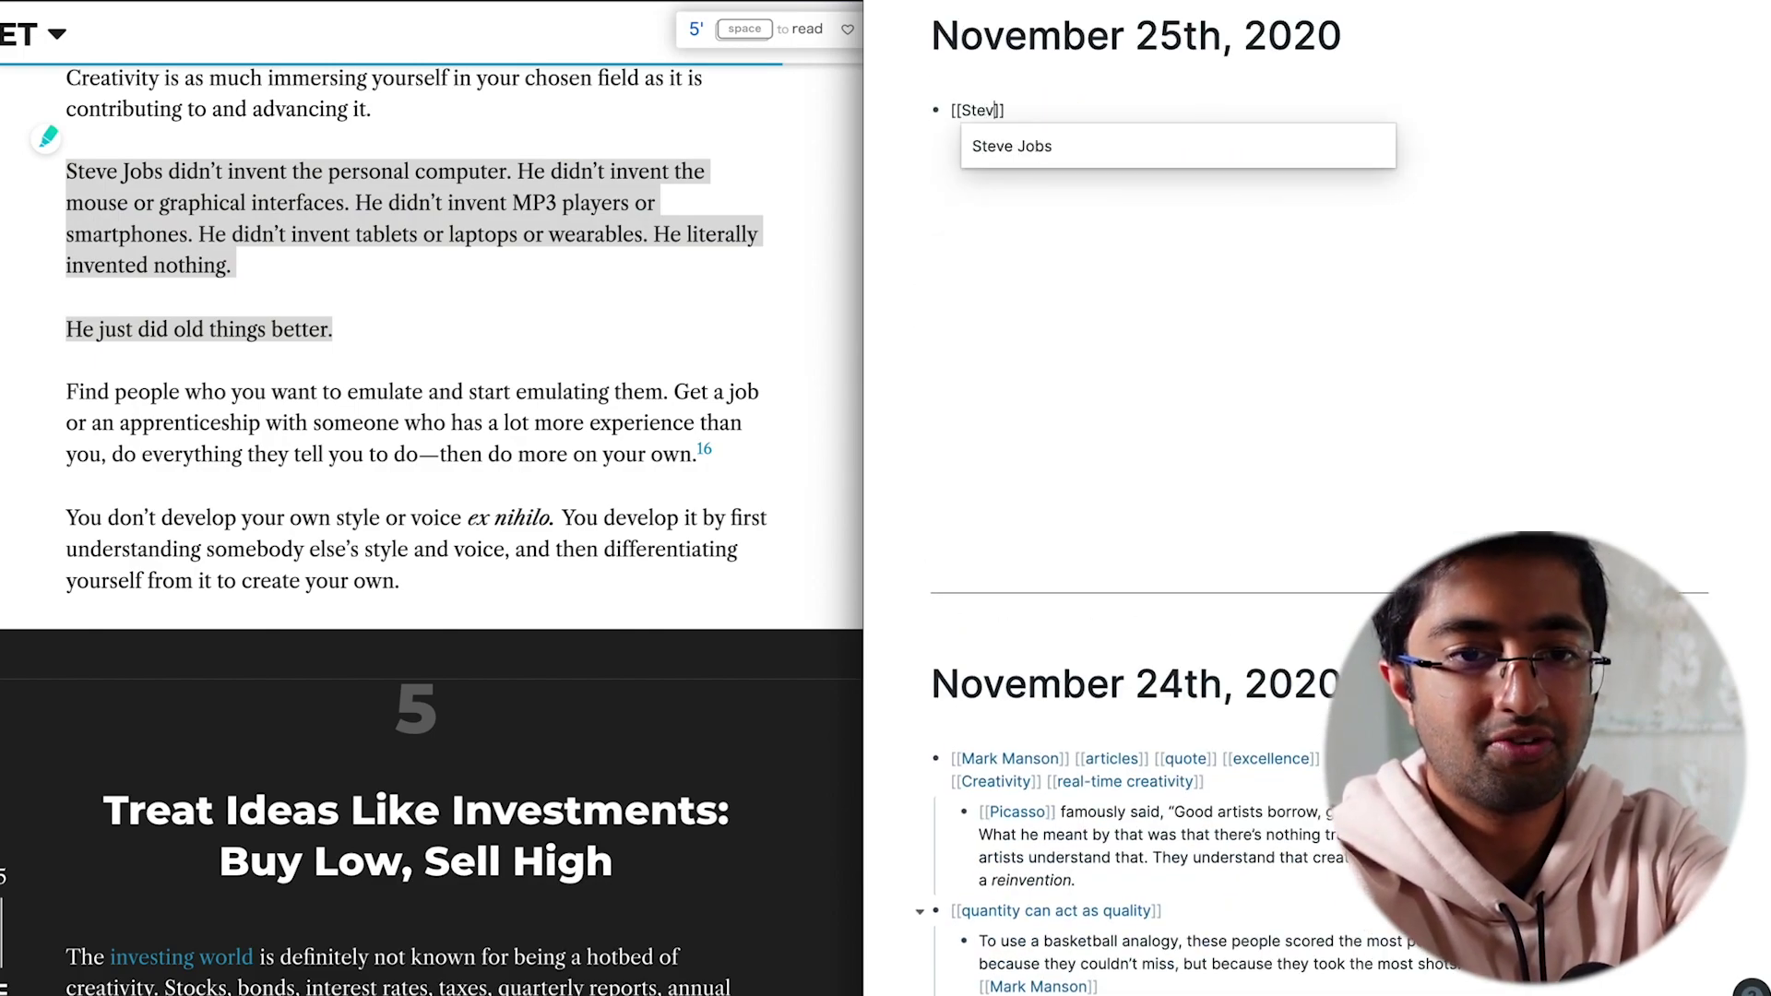
{"action": "key", "text": "Down"}
{"action": "key", "text": "Return"}
Nest the copied passage under the [[Steve Jobs]] link and join its two paragraphs into a single block
{"action": "key", "text": "Return"}
{"action": "key", "text": "Tab"}
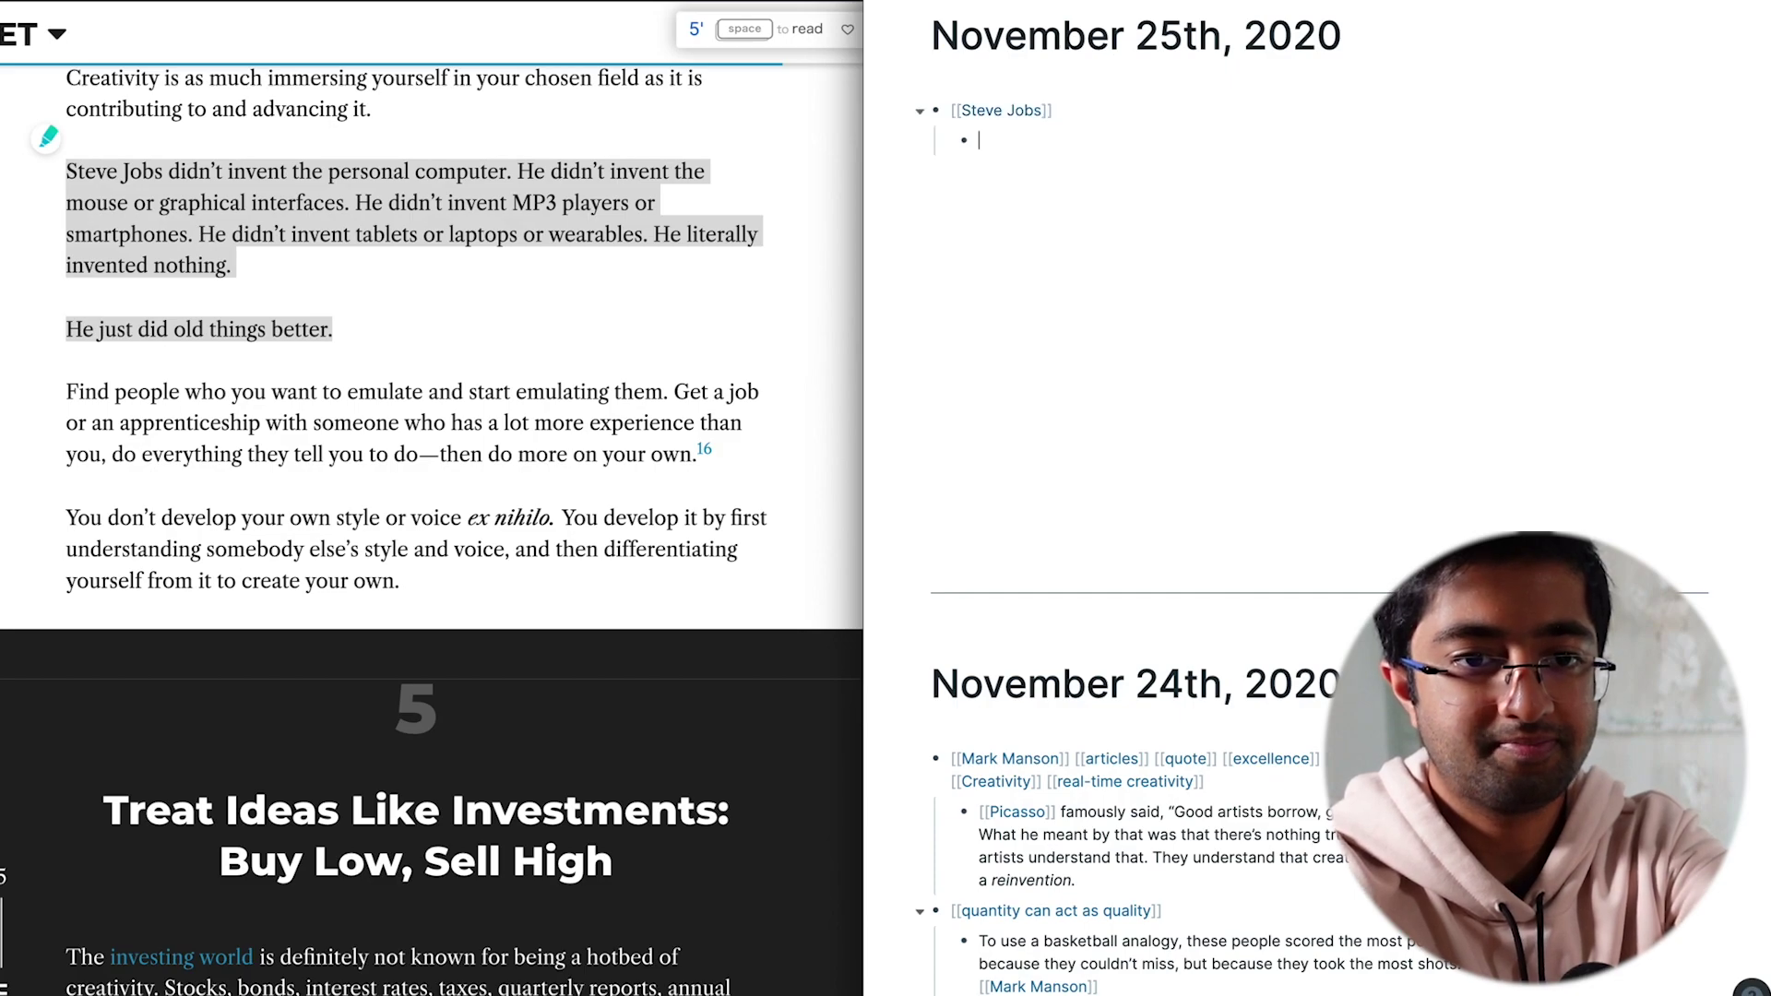
{"action": "key", "text": "ctrl+v"}
{"action": "key", "text": "Home"}
{"action": "key", "text": "BackSpace"}
{"action": "key", "text": "Down"}
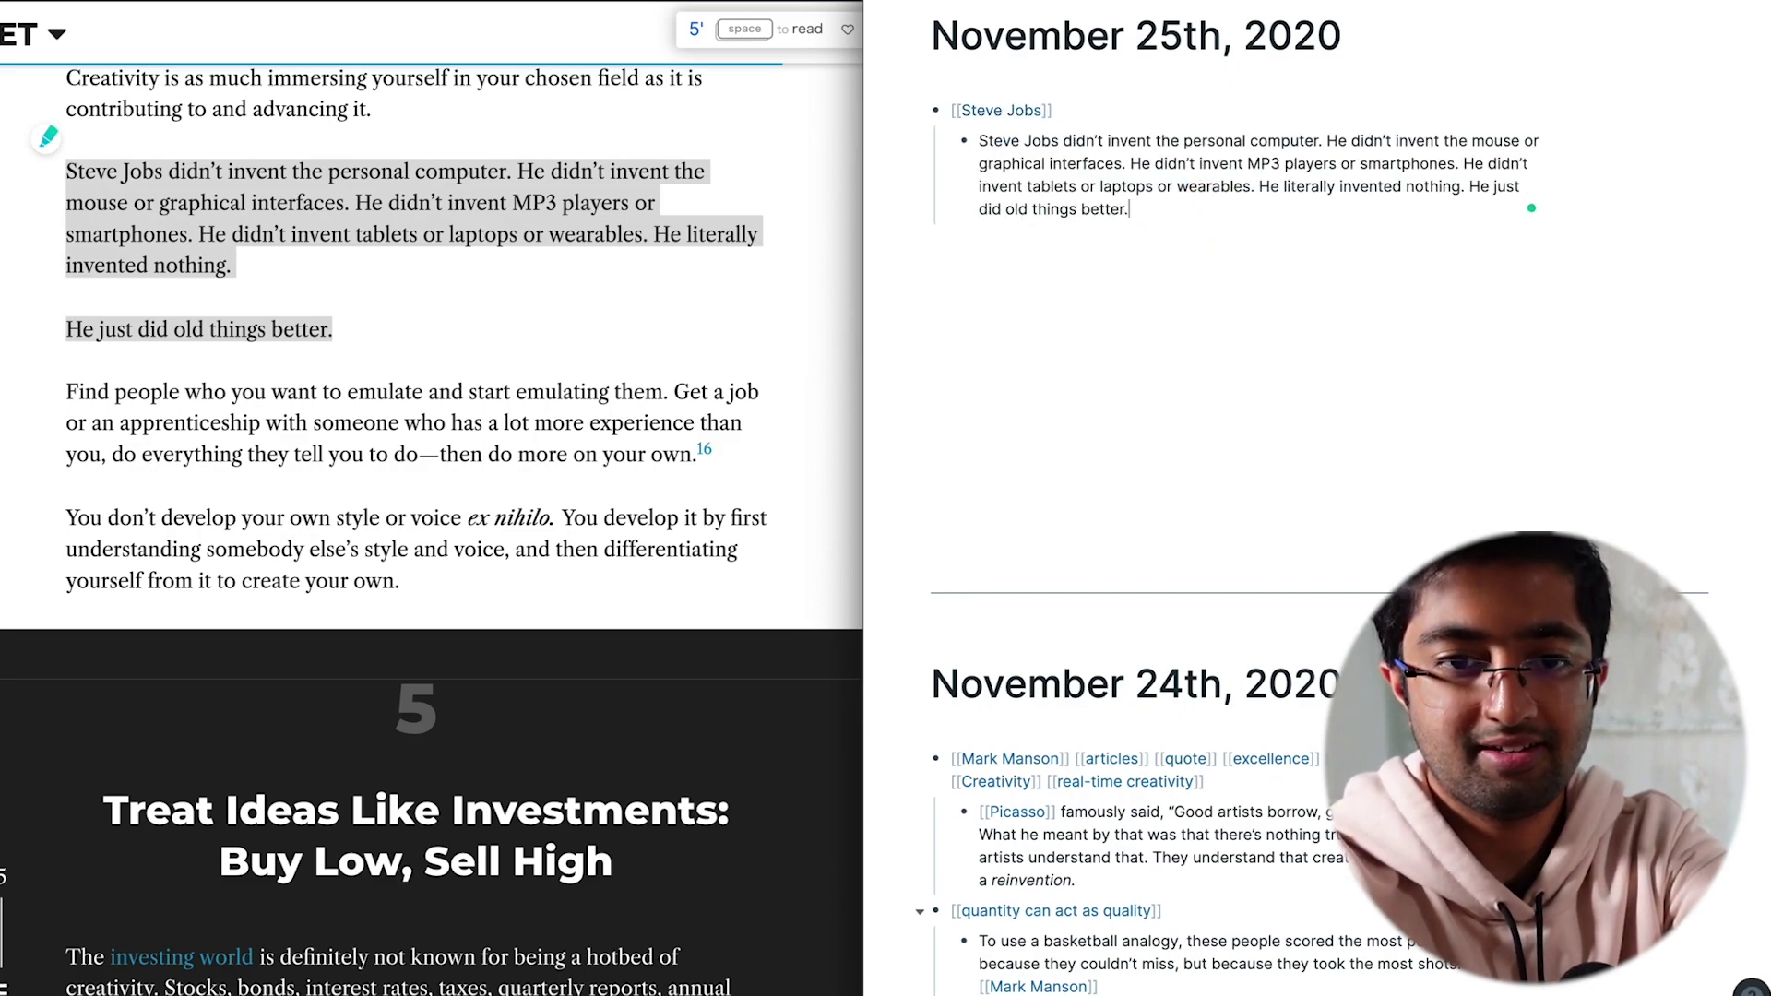
Add the page link [[Creativity]] at the end of the Steve Jobs passage
{"action": "type", "text": "[["}
{"action": "type", "text": "steal"}
{"action": "key", "text": "BackSpace"}
{"action": "key", "text": "BackSpace"}
{"action": "key", "text": "BackSpace"}
{"action": "key", "text": "BackSpace"}
{"action": "key", "text": "BackSpace"}
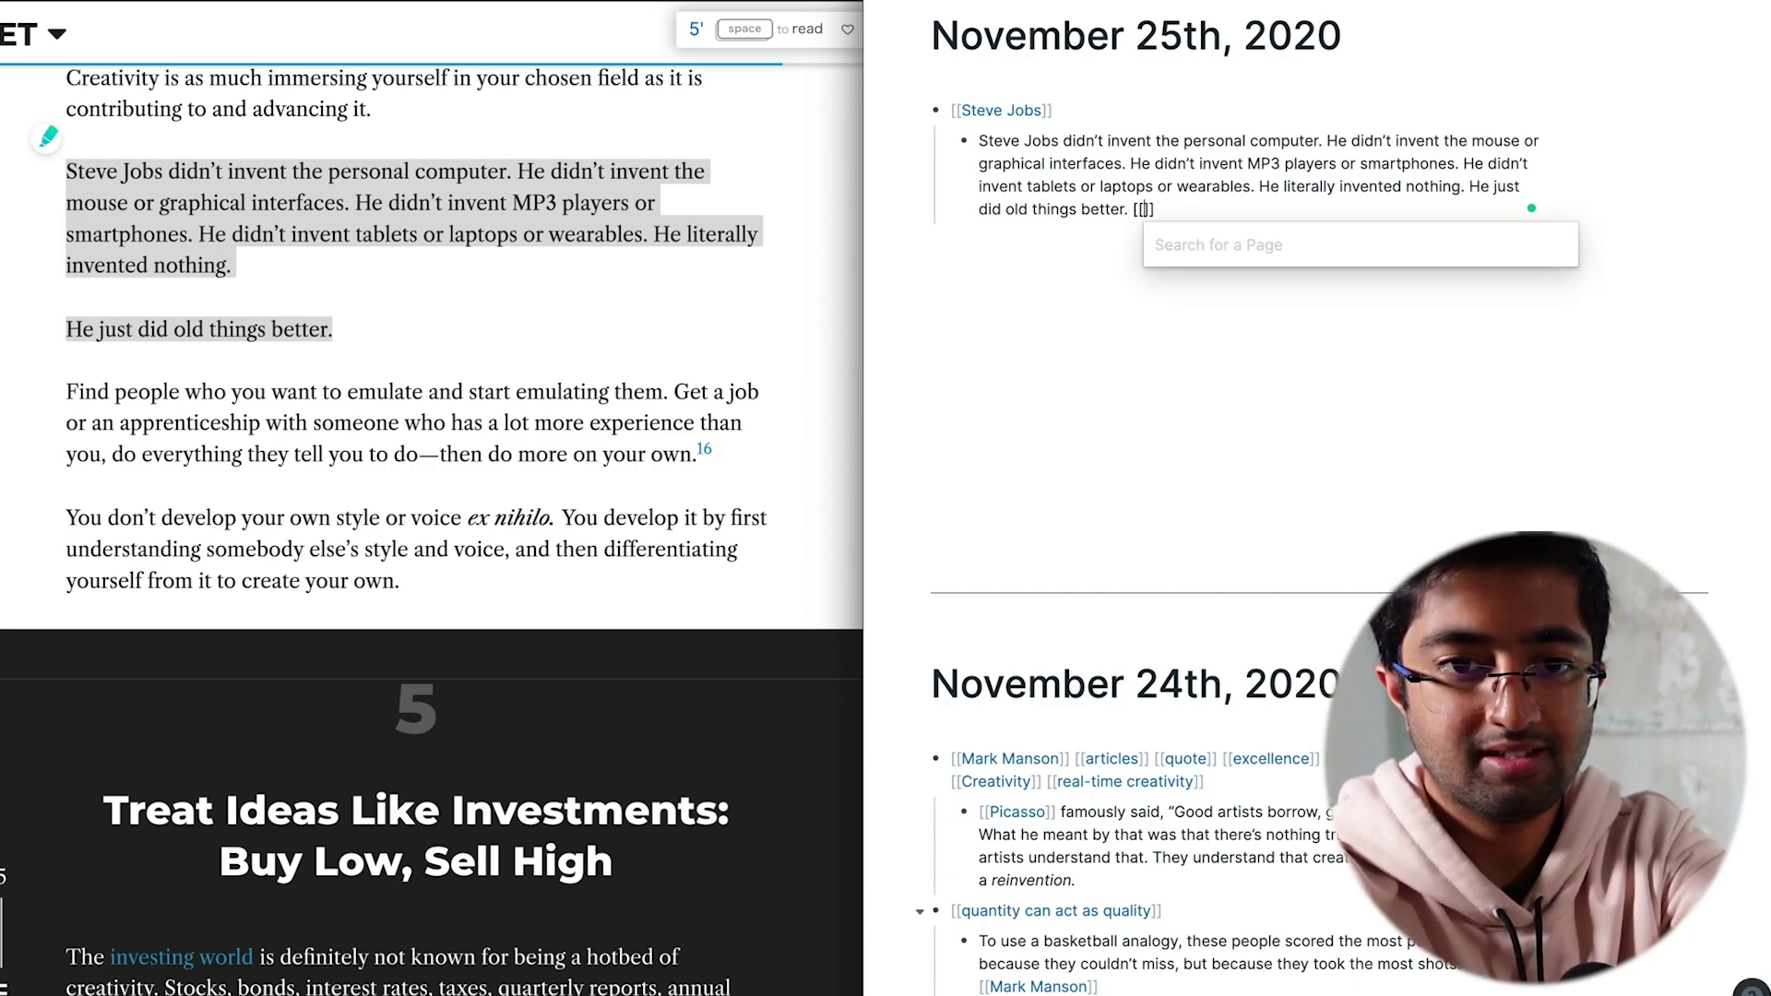
{"action": "type", "text": "creati"}
{"action": "key", "text": "Return"}
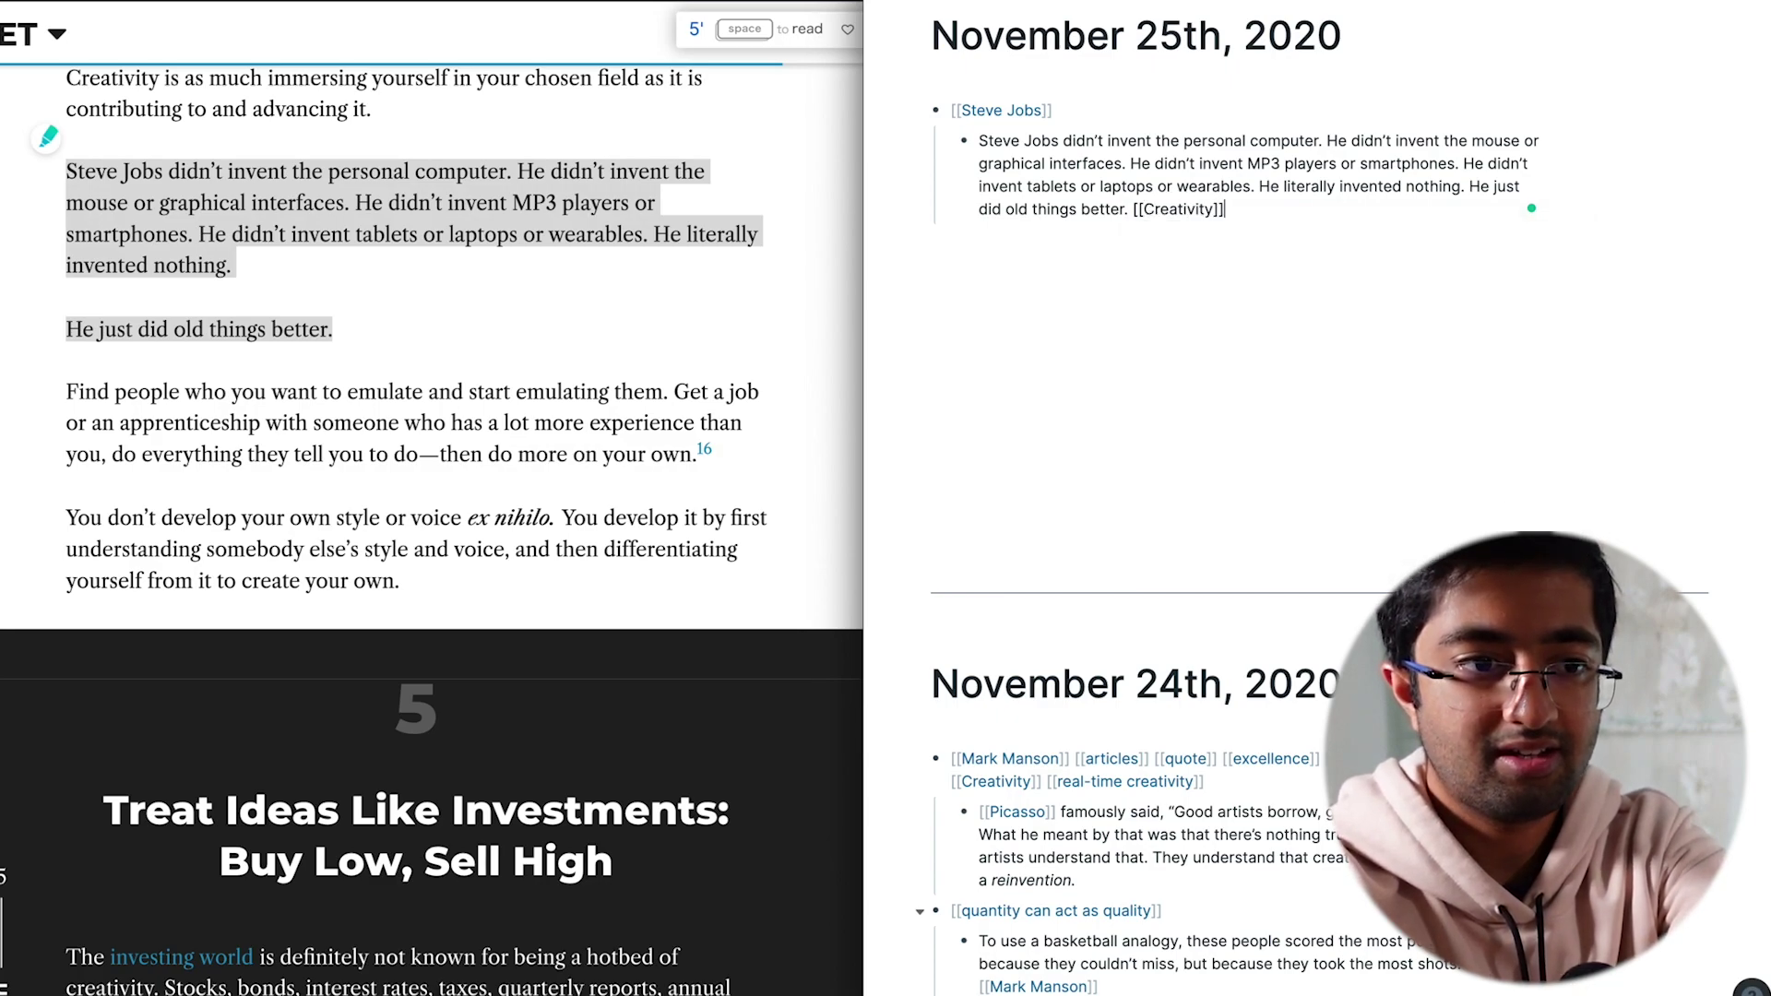
Add the page link [[Originality is overrated]] directly after [[Creativity]] in the Steve Jobs passage
{"action": "type", "text": "[["}
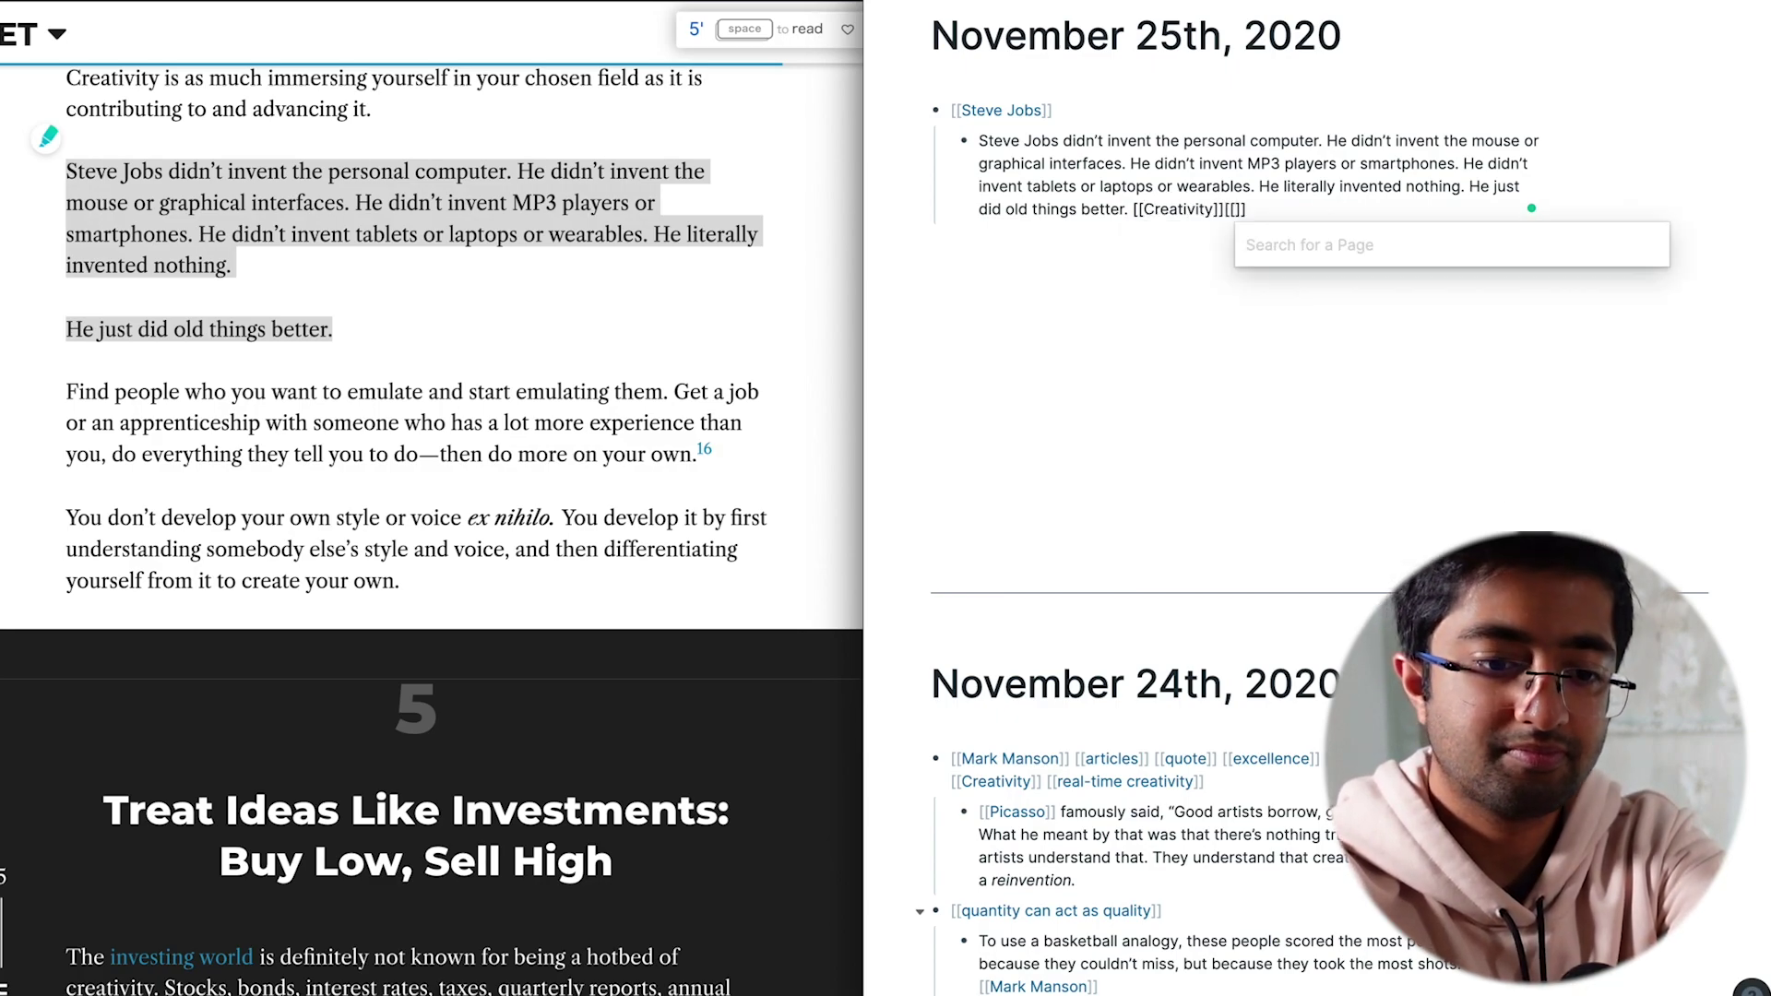
{"action": "type", "text": "origin"}
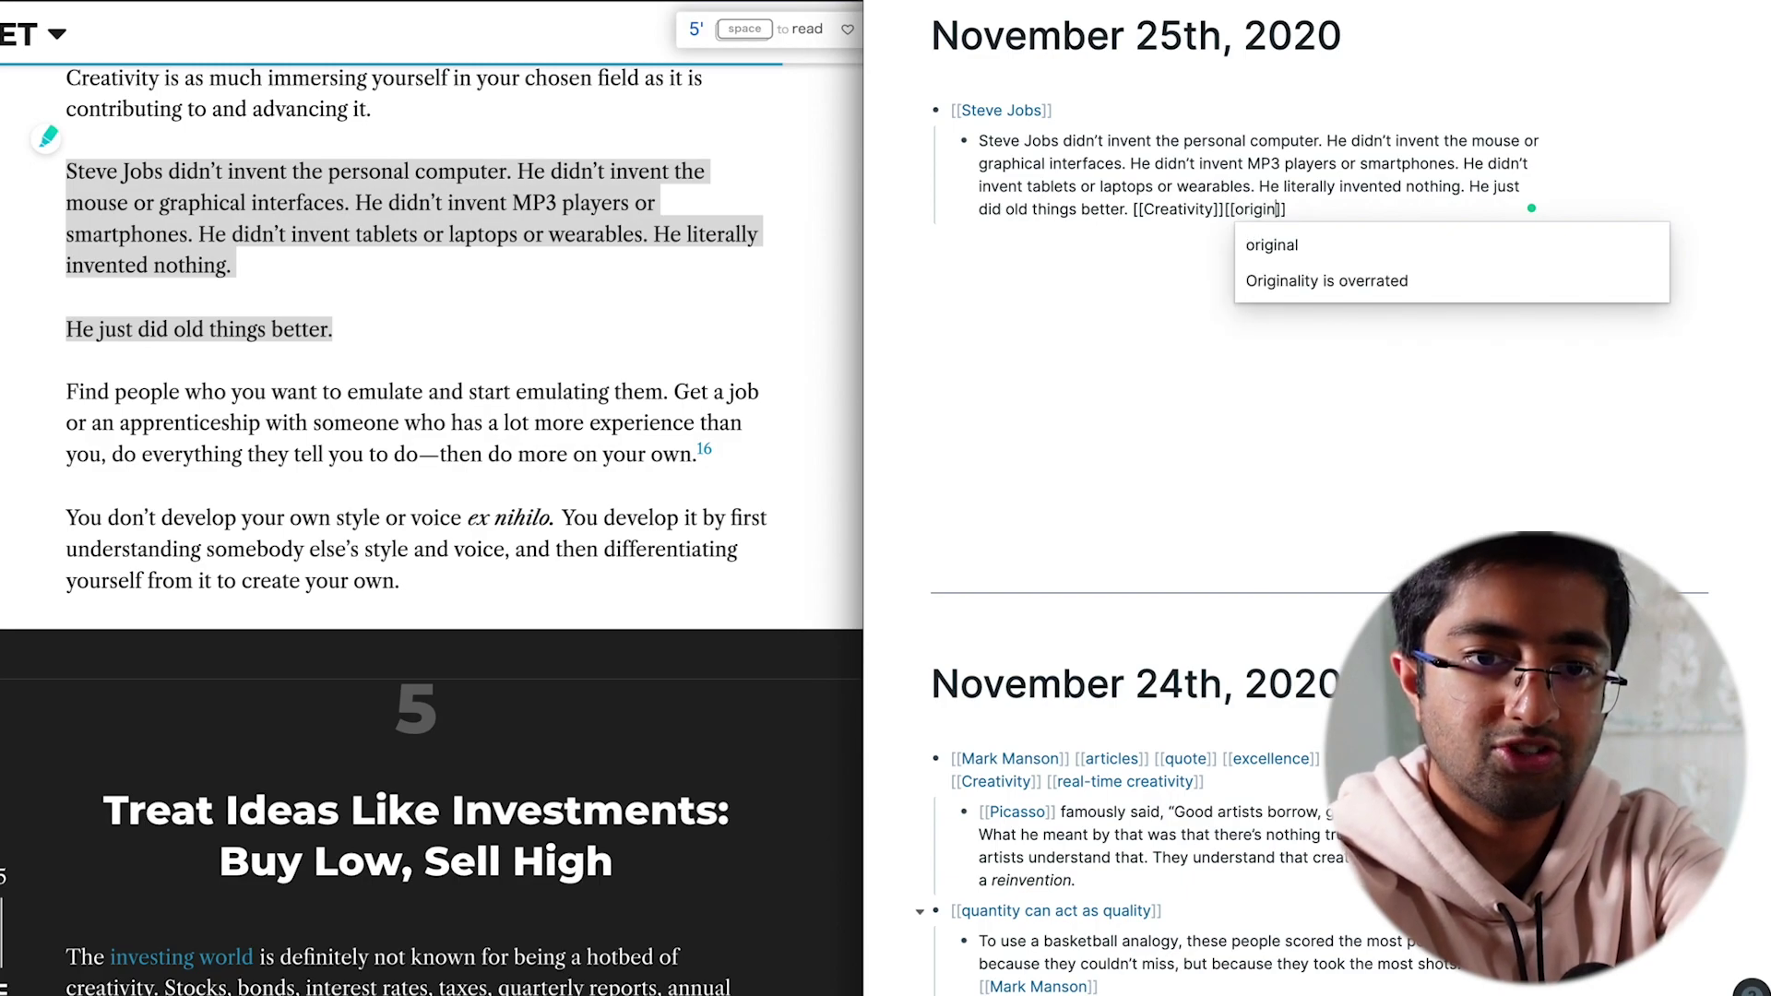
{"action": "key", "text": "Down"}
{"action": "key", "text": "Return"}
Extend the November 24th page's first block of links with [[Originality is overrated]]
{"action": "scroll", "coordinate": [1242, 697], "scroll_direction": "down", "scroll_amount": 1}
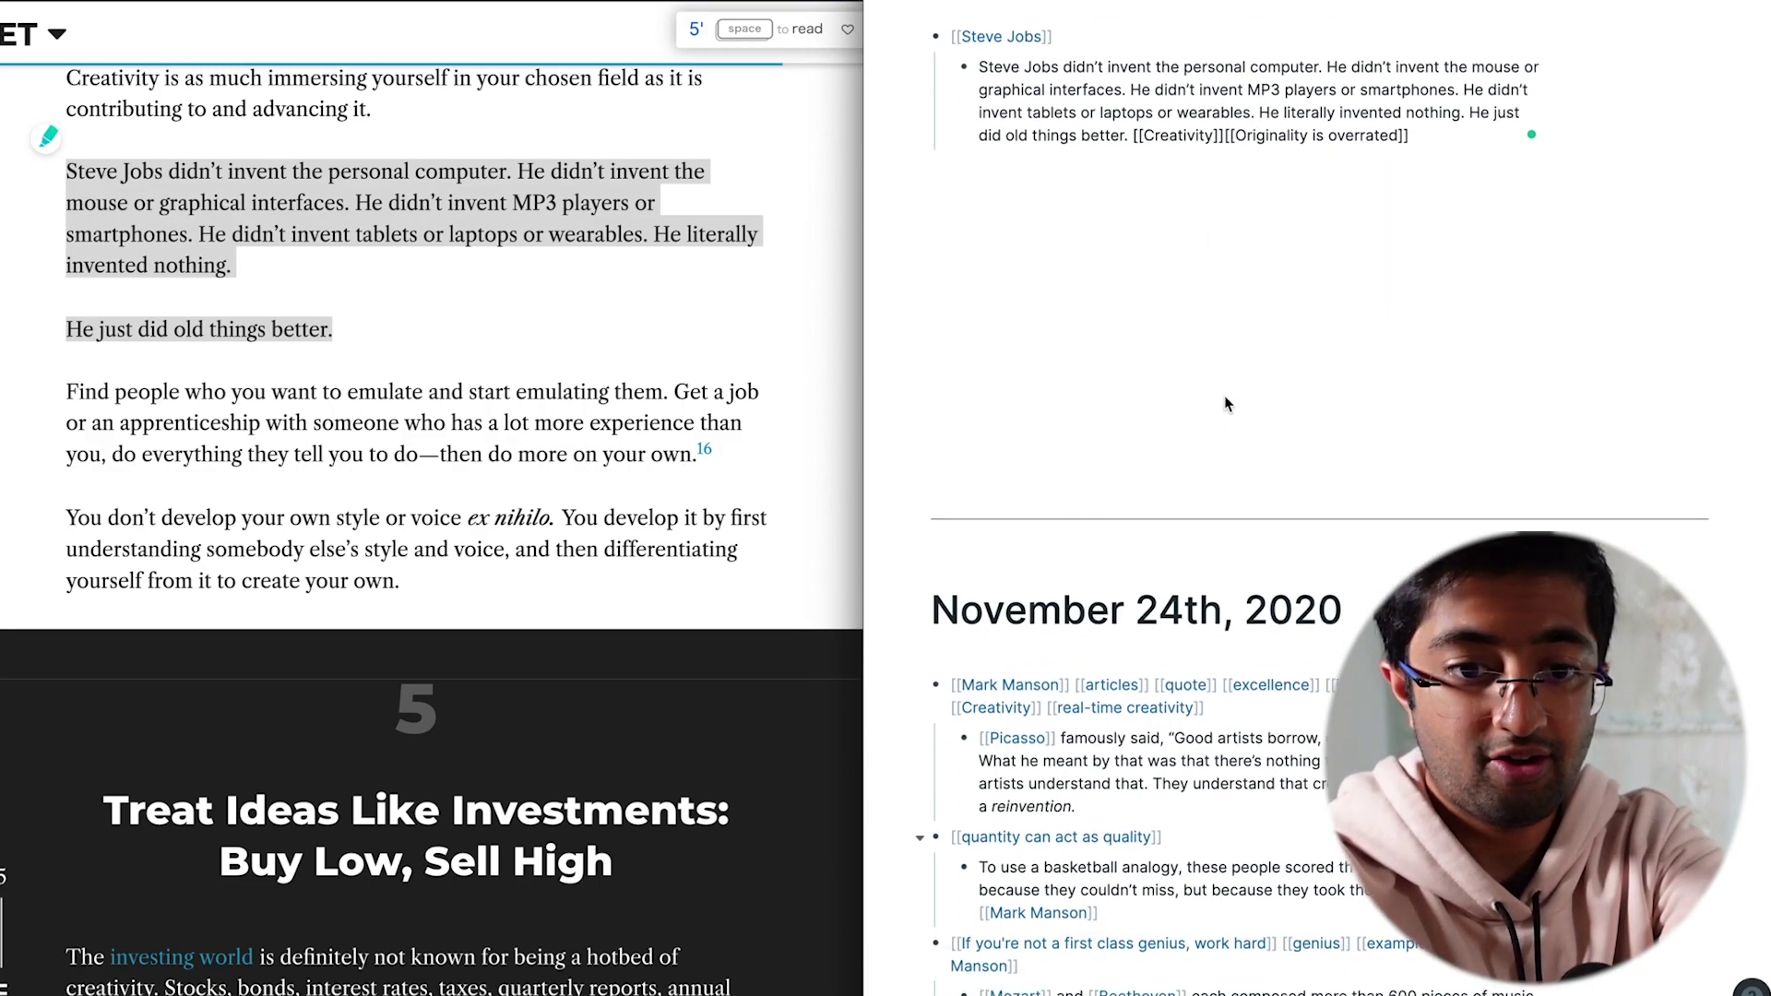
{"action": "left_click", "coordinate": [1243, 712]}
{"action": "type", "text": "[["}
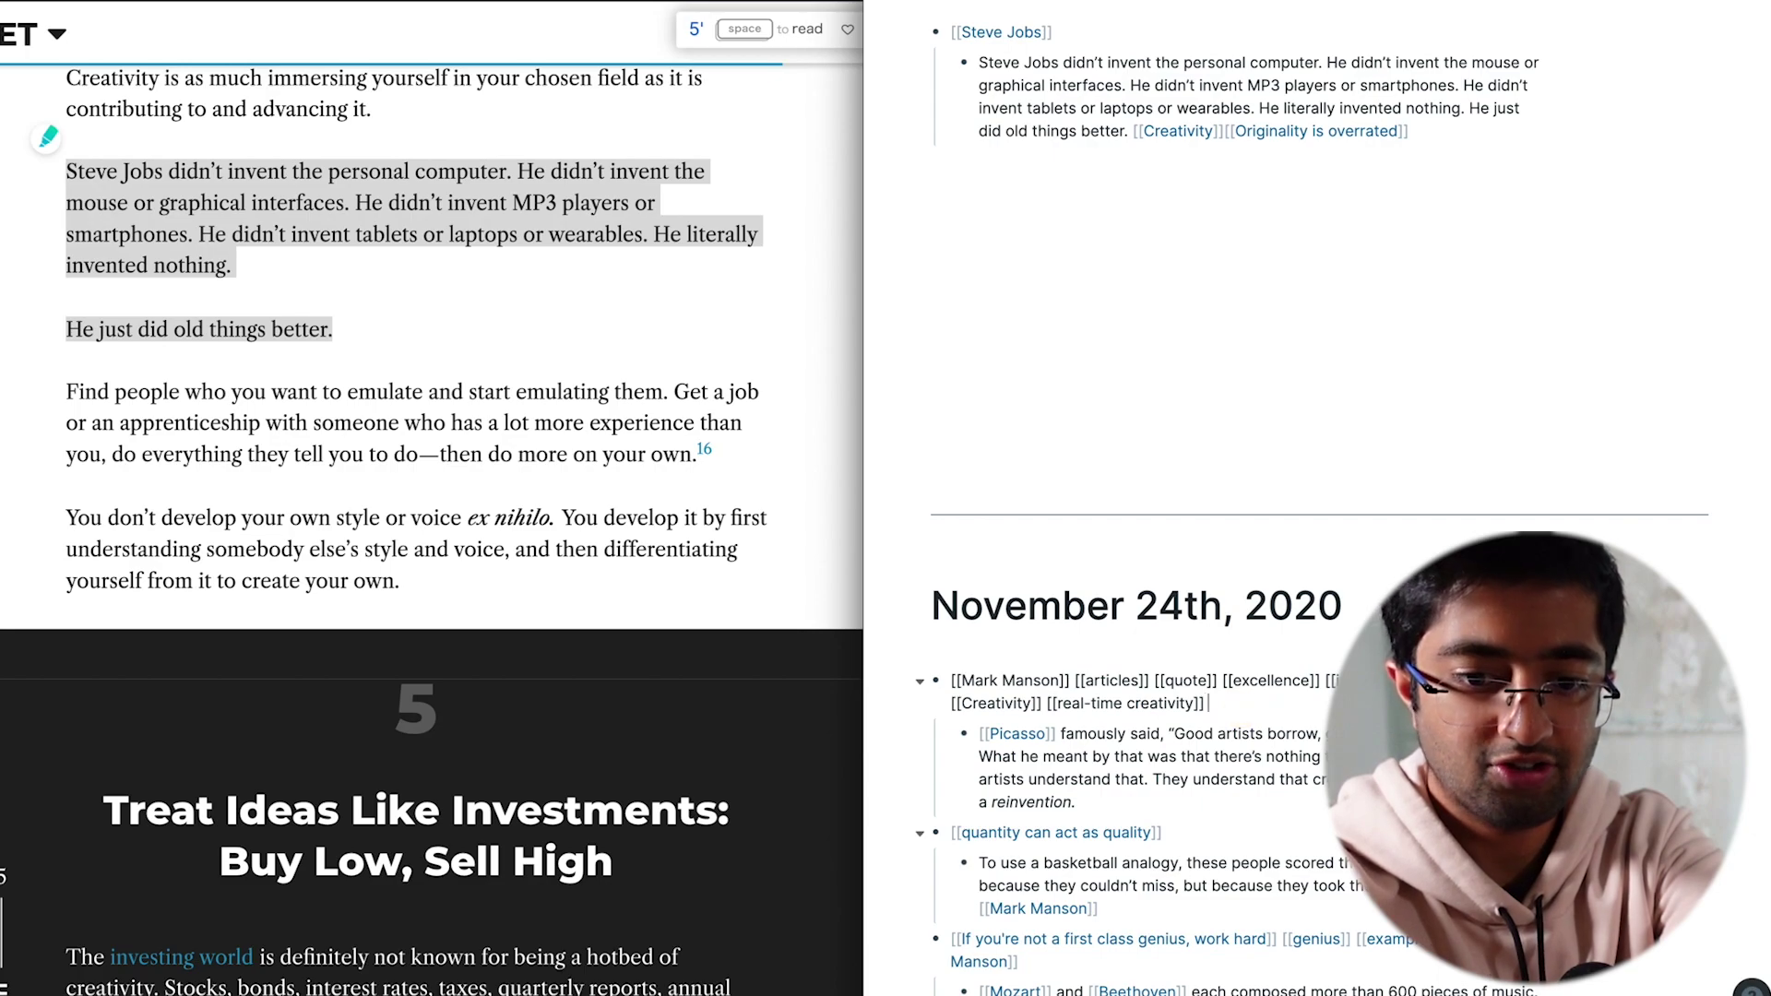
{"action": "type", "text": "origin"}
{"action": "key", "text": "Down"}
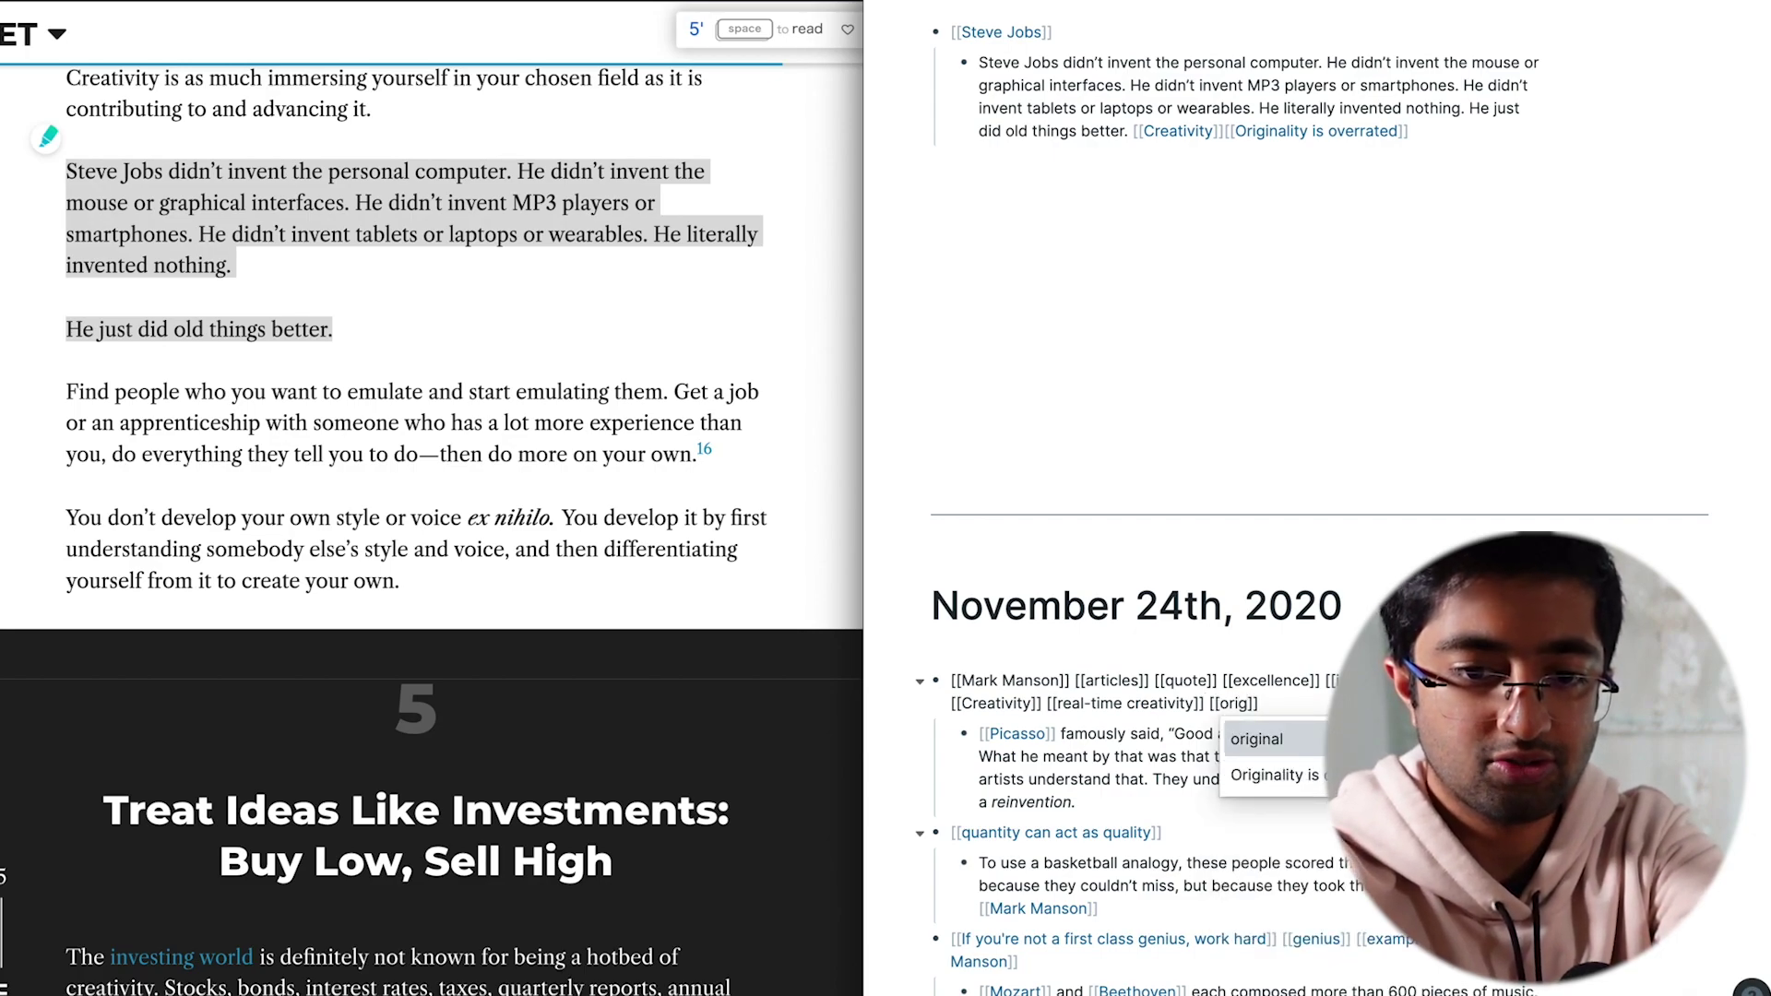
{"action": "key", "text": "Return"}
Credit the source at the end of the Steve Jobs passage with from [[Mark Manson]] [[articles]]
{"action": "left_click", "coordinate": [1444, 134]}
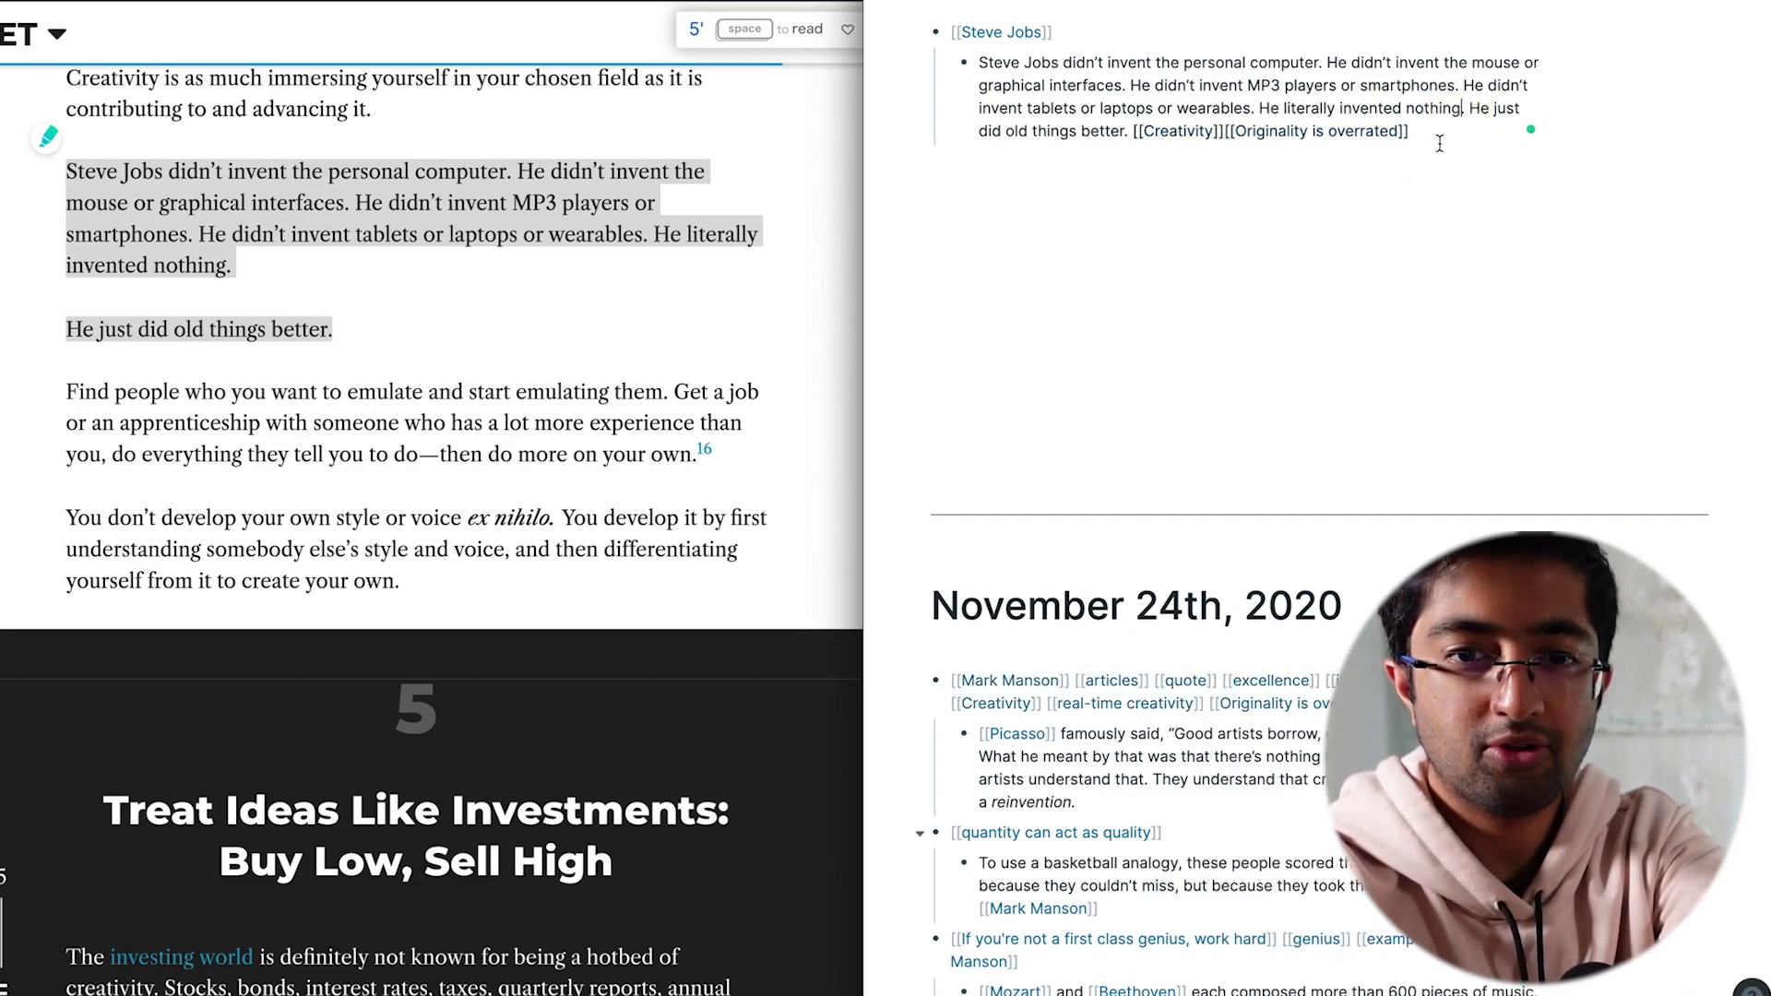
{"action": "type", "text": "from [[mark"}
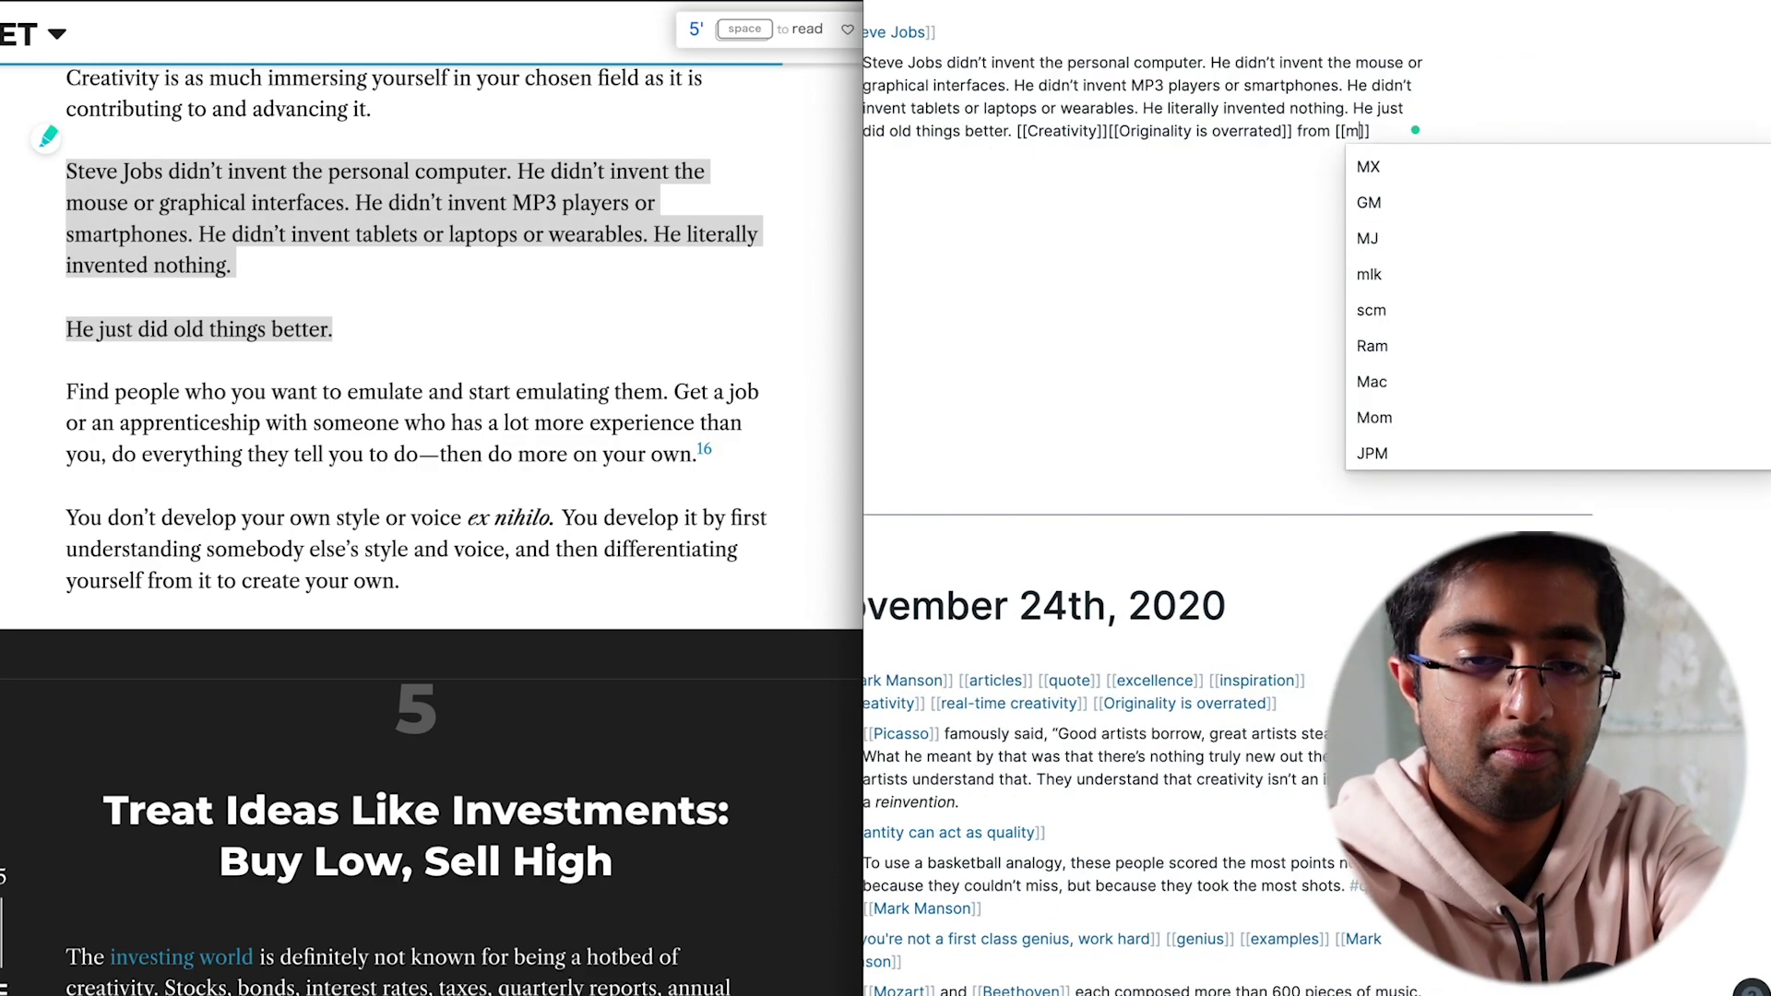
{"action": "key", "text": "Down"}
{"action": "key", "text": "Return"}
{"action": "type", "text": "[[artic"}
{"action": "key", "text": "Return"}
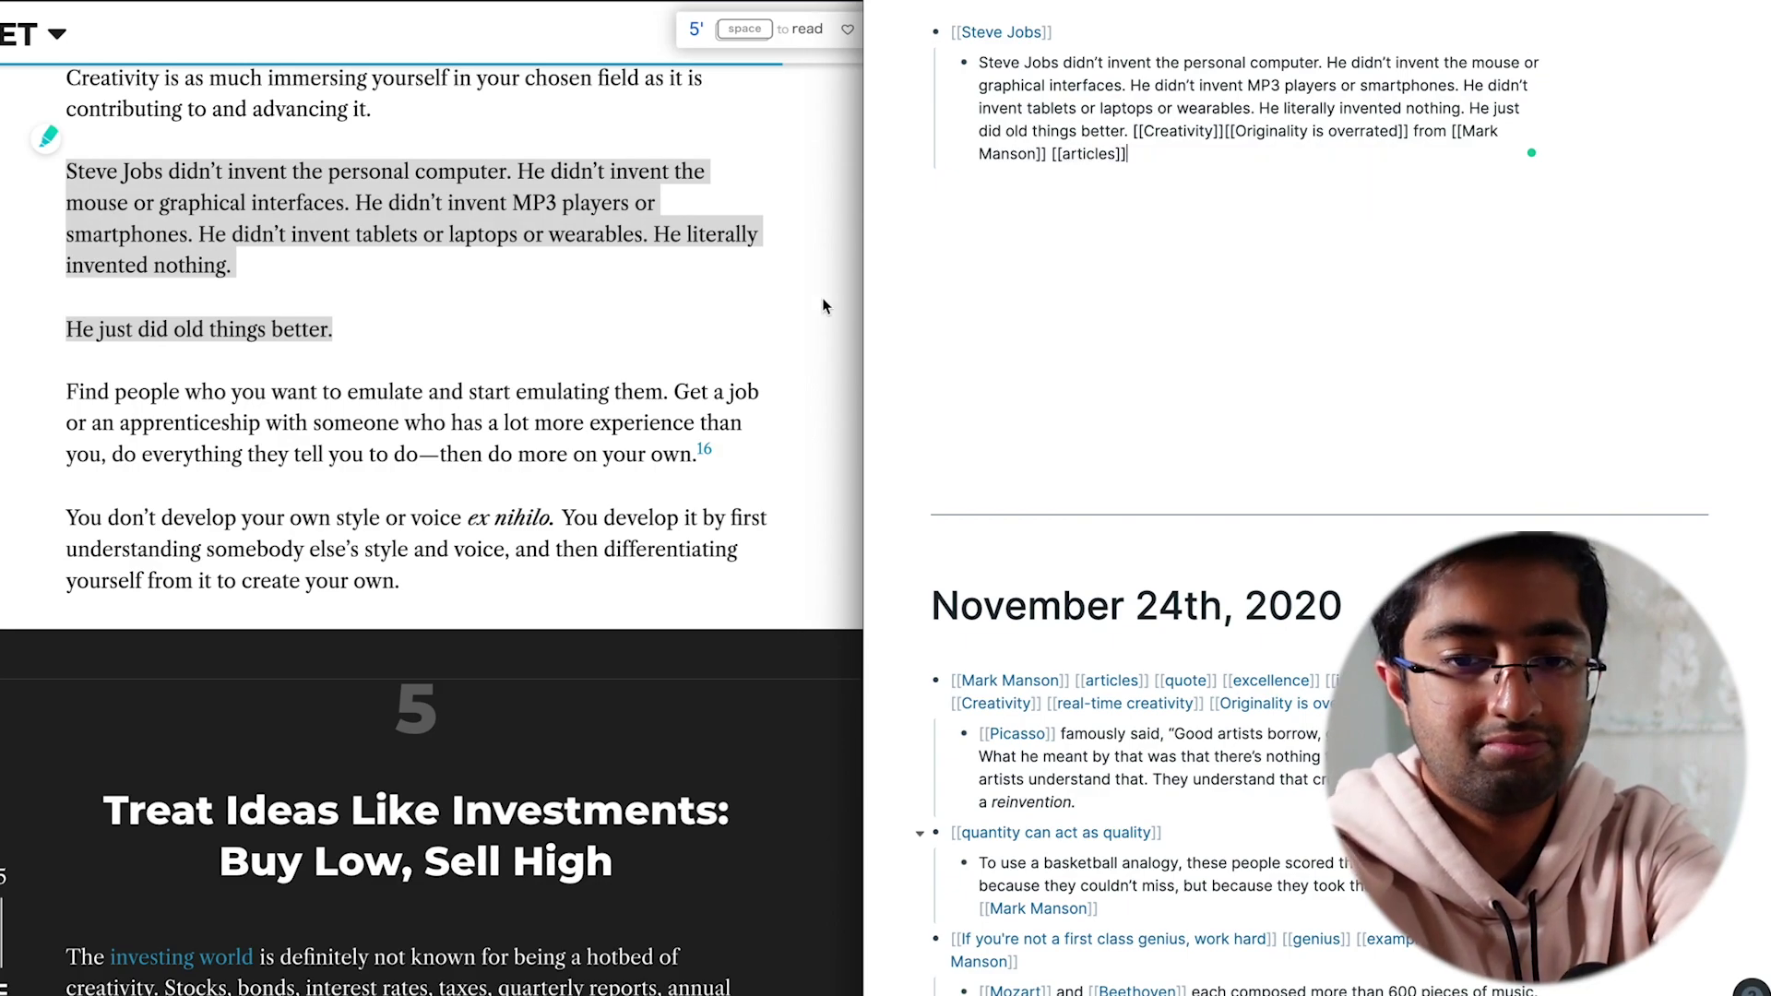
Add an empty block after the Steve Jobs passage and copy the article's sentence "Art shares a lot of similarities with undervalued stocks."
{"action": "left_click", "coordinate": [659, 315]}
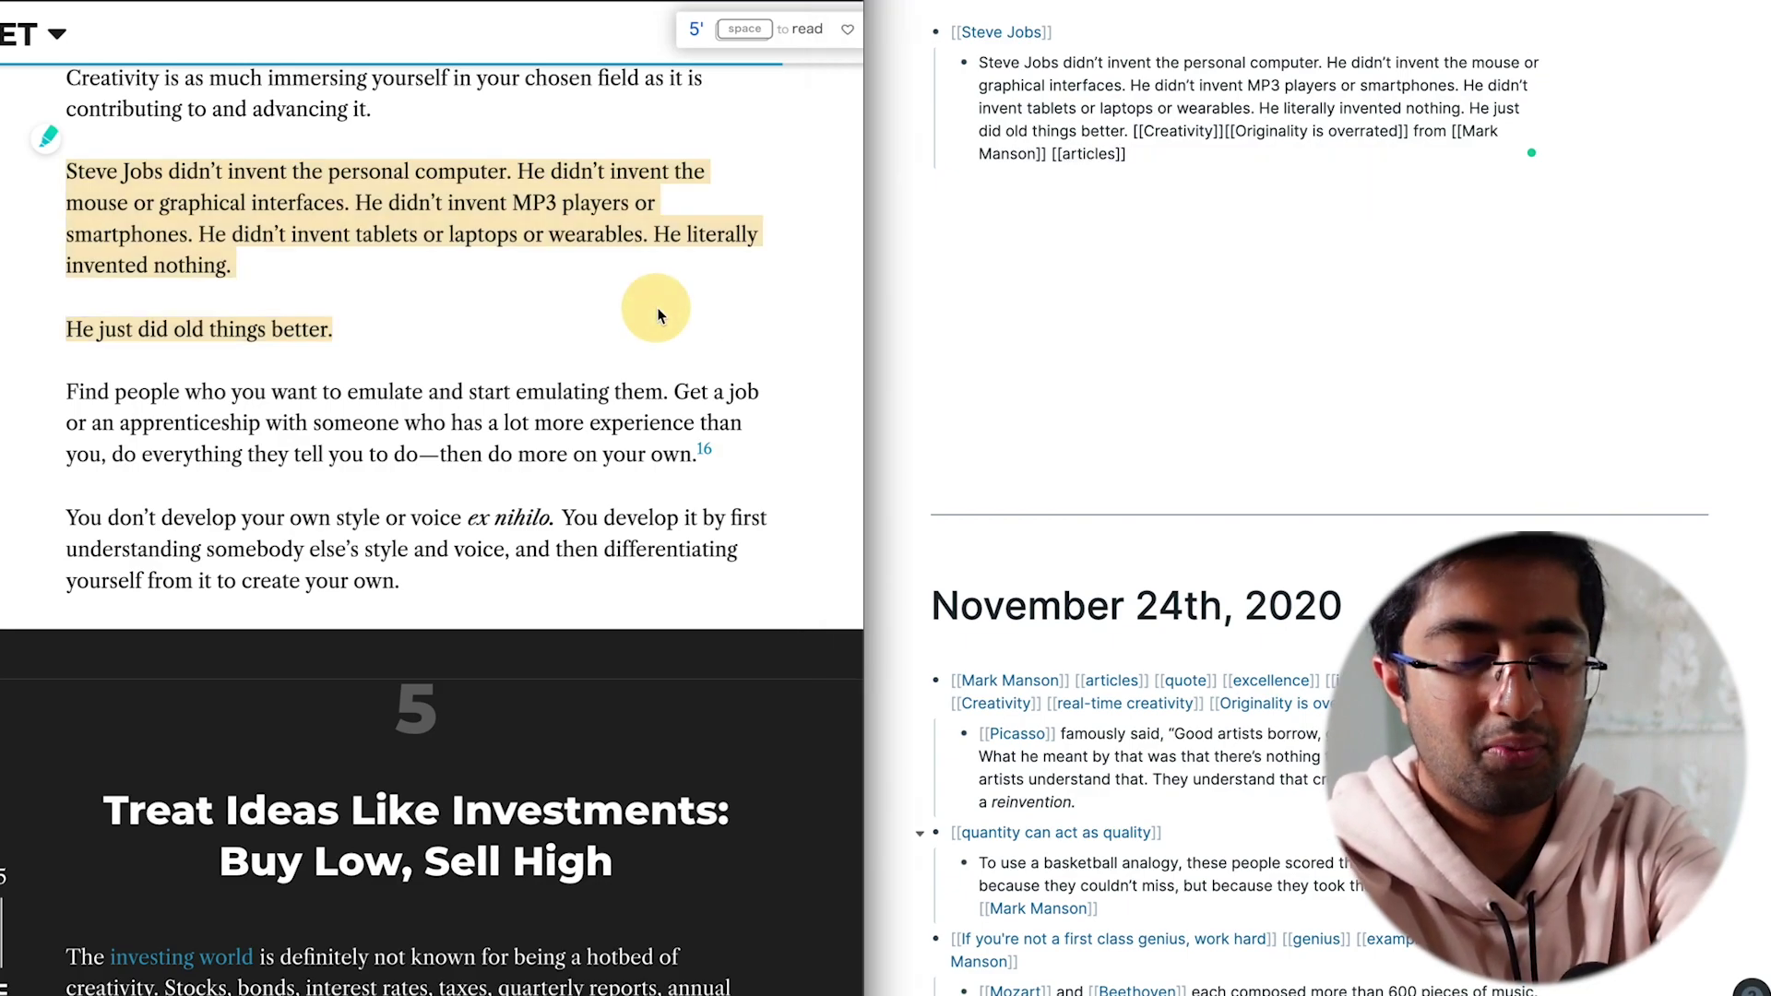
{"action": "left_click", "coordinate": [627, 315]}
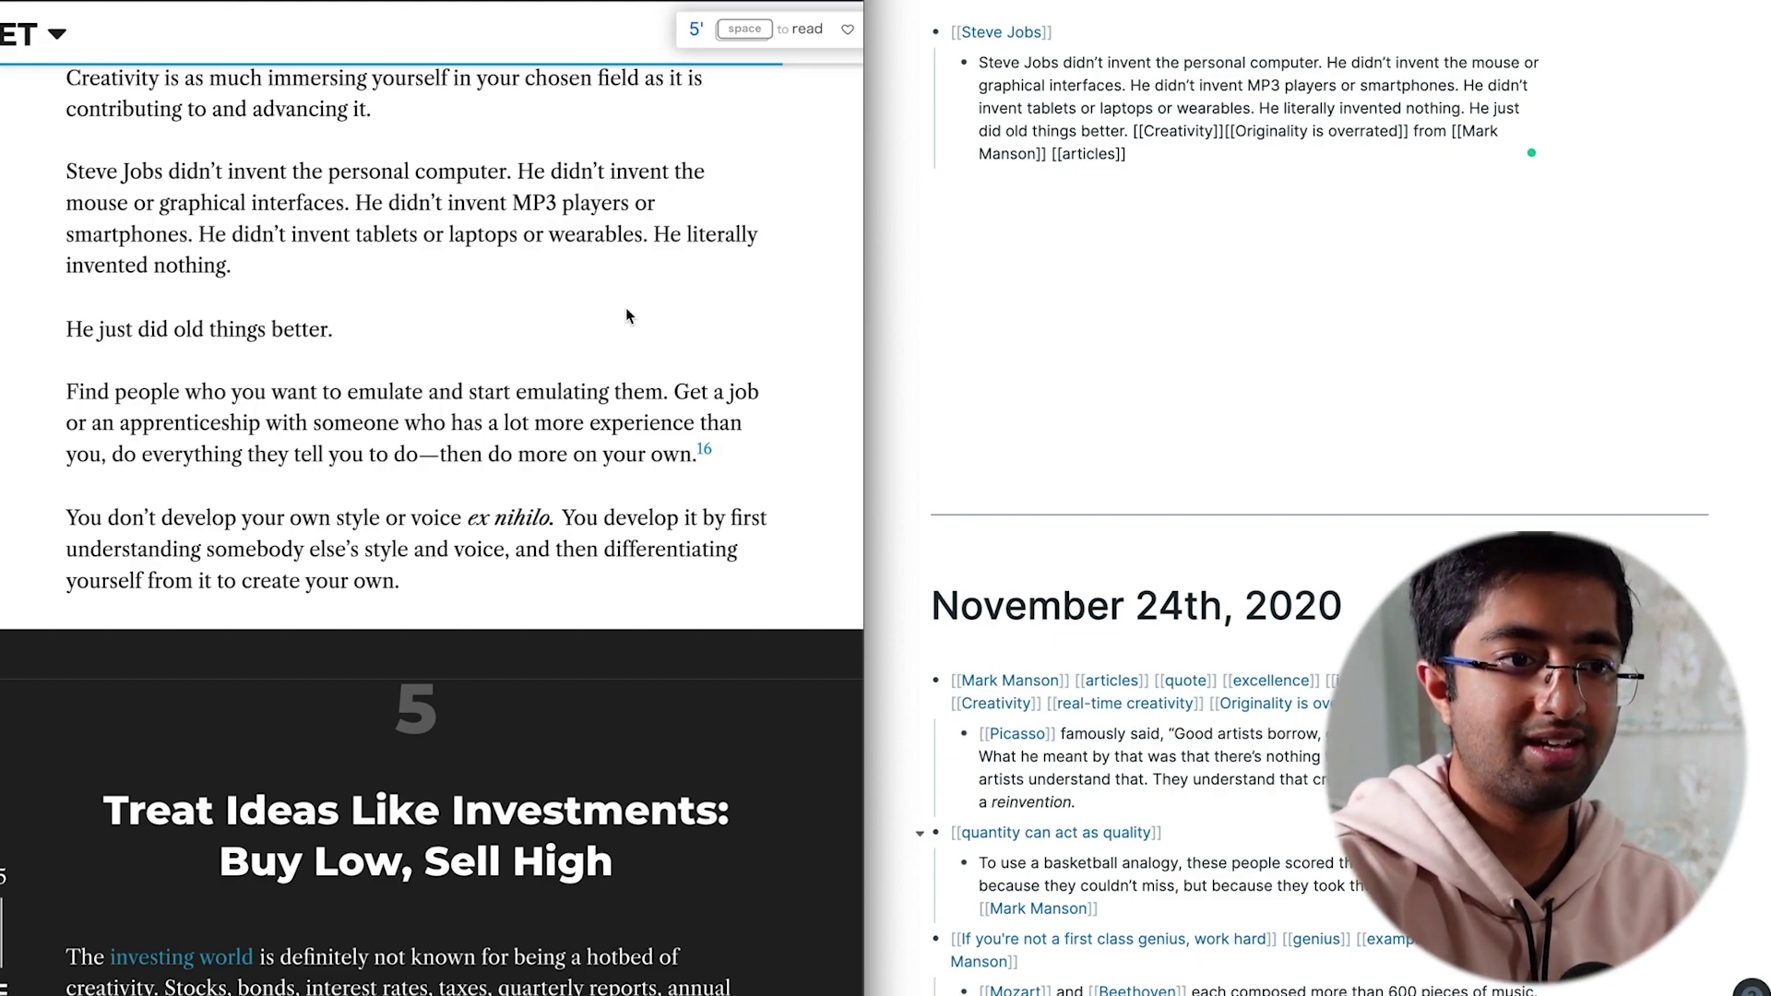
{"action": "scroll", "coordinate": [626, 309], "scroll_direction": "down", "scroll_amount": 2}
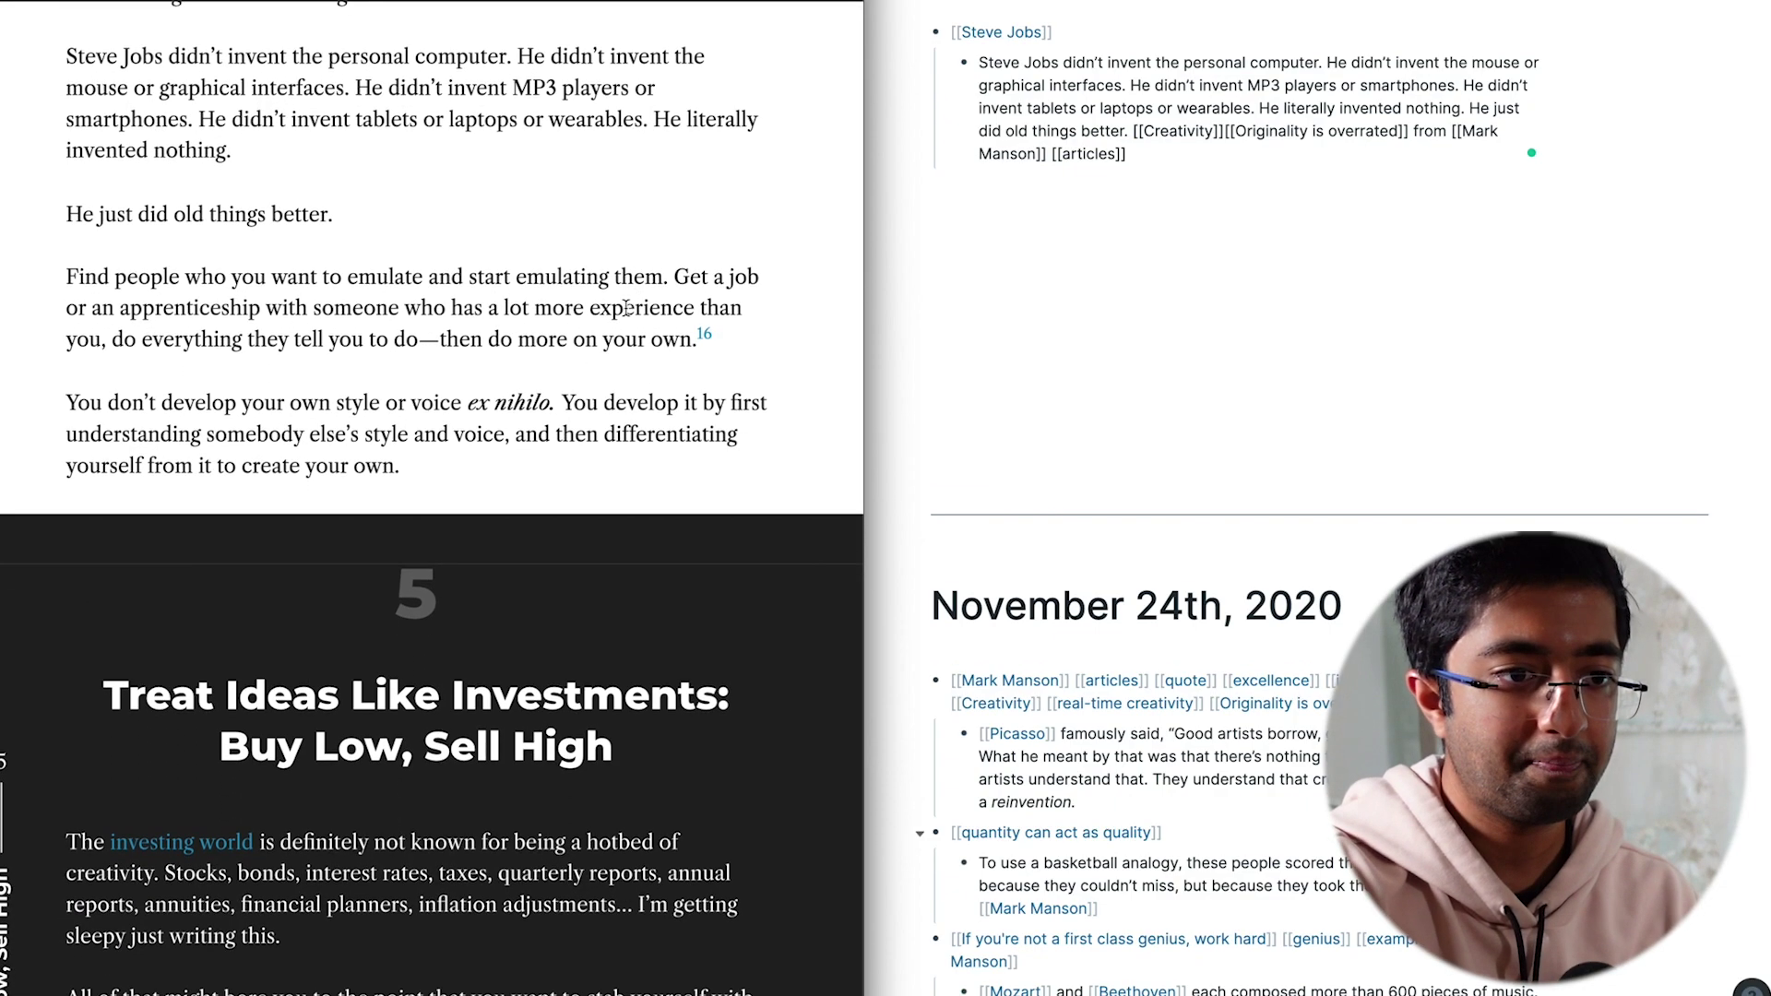
{"action": "key", "text": "Return"}
{"action": "scroll", "coordinate": [626, 309], "scroll_direction": "down", "scroll_amount": 20}
{"action": "left_click_drag", "start_coordinate": [66, 76], "coordinate": [599, 80]}
Make the new block on the November 25th page a top-level one with the page link [[stock price]]
{"action": "left_click", "coordinate": [1062, 192]}
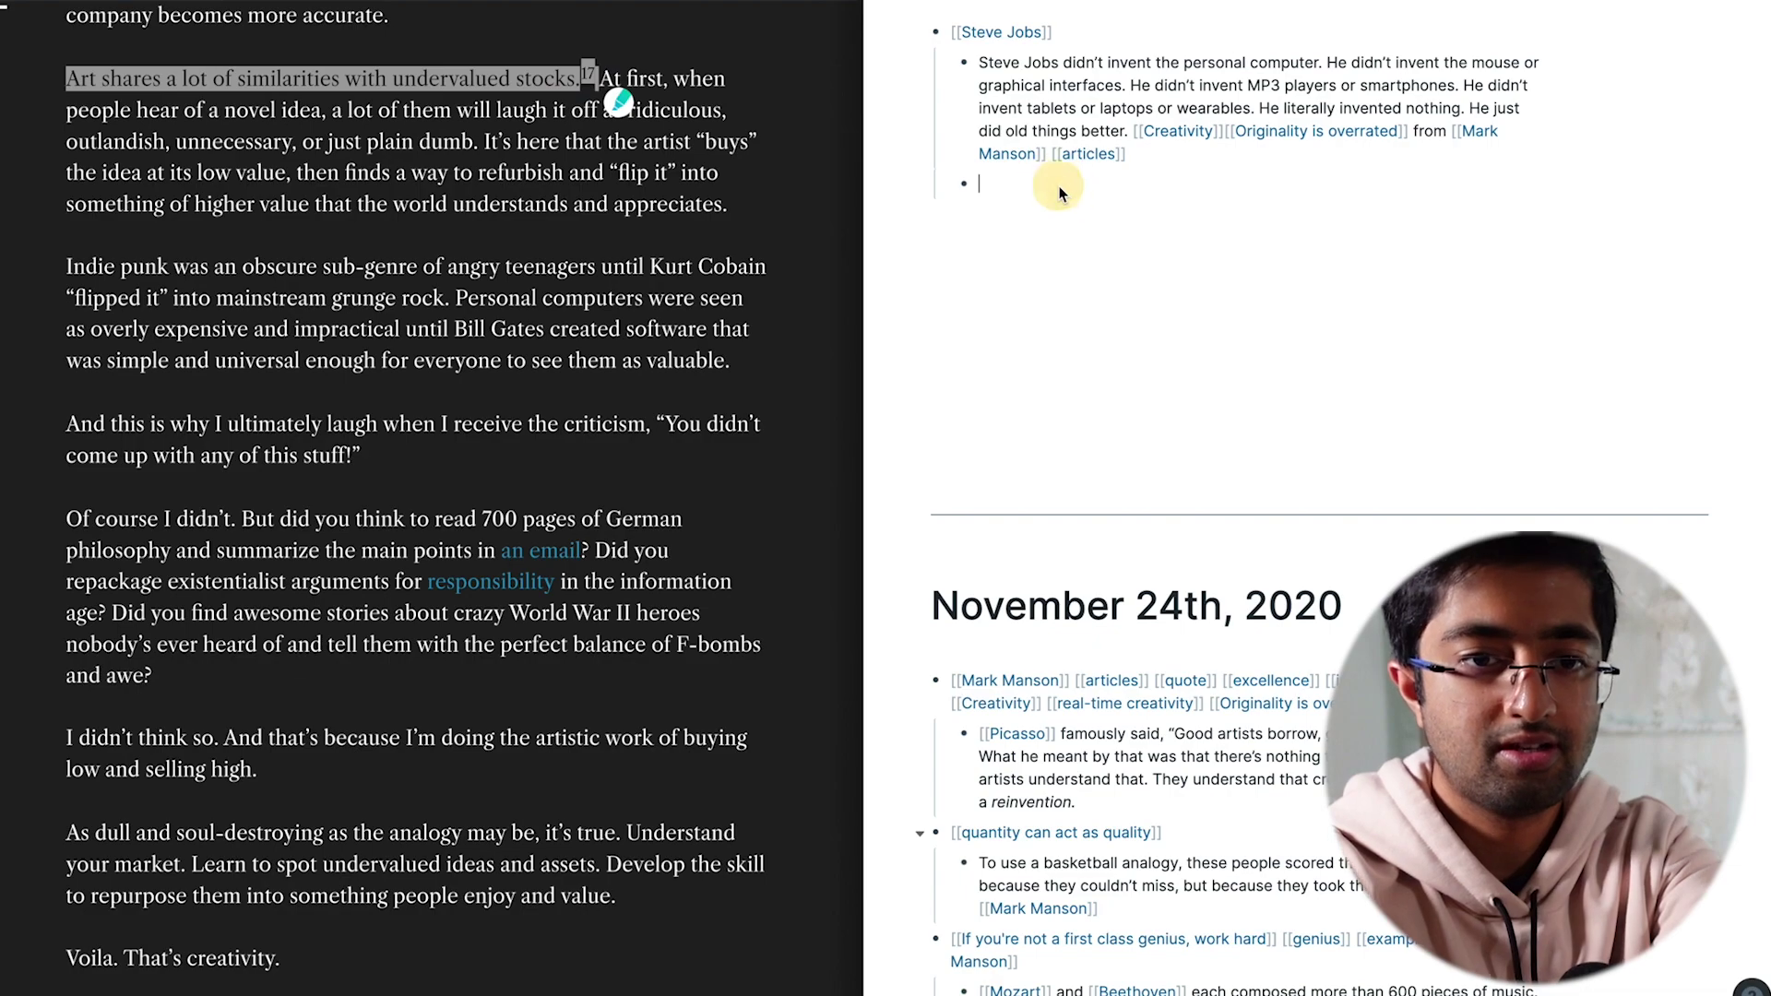
{"action": "type", "text": "[[stock"}
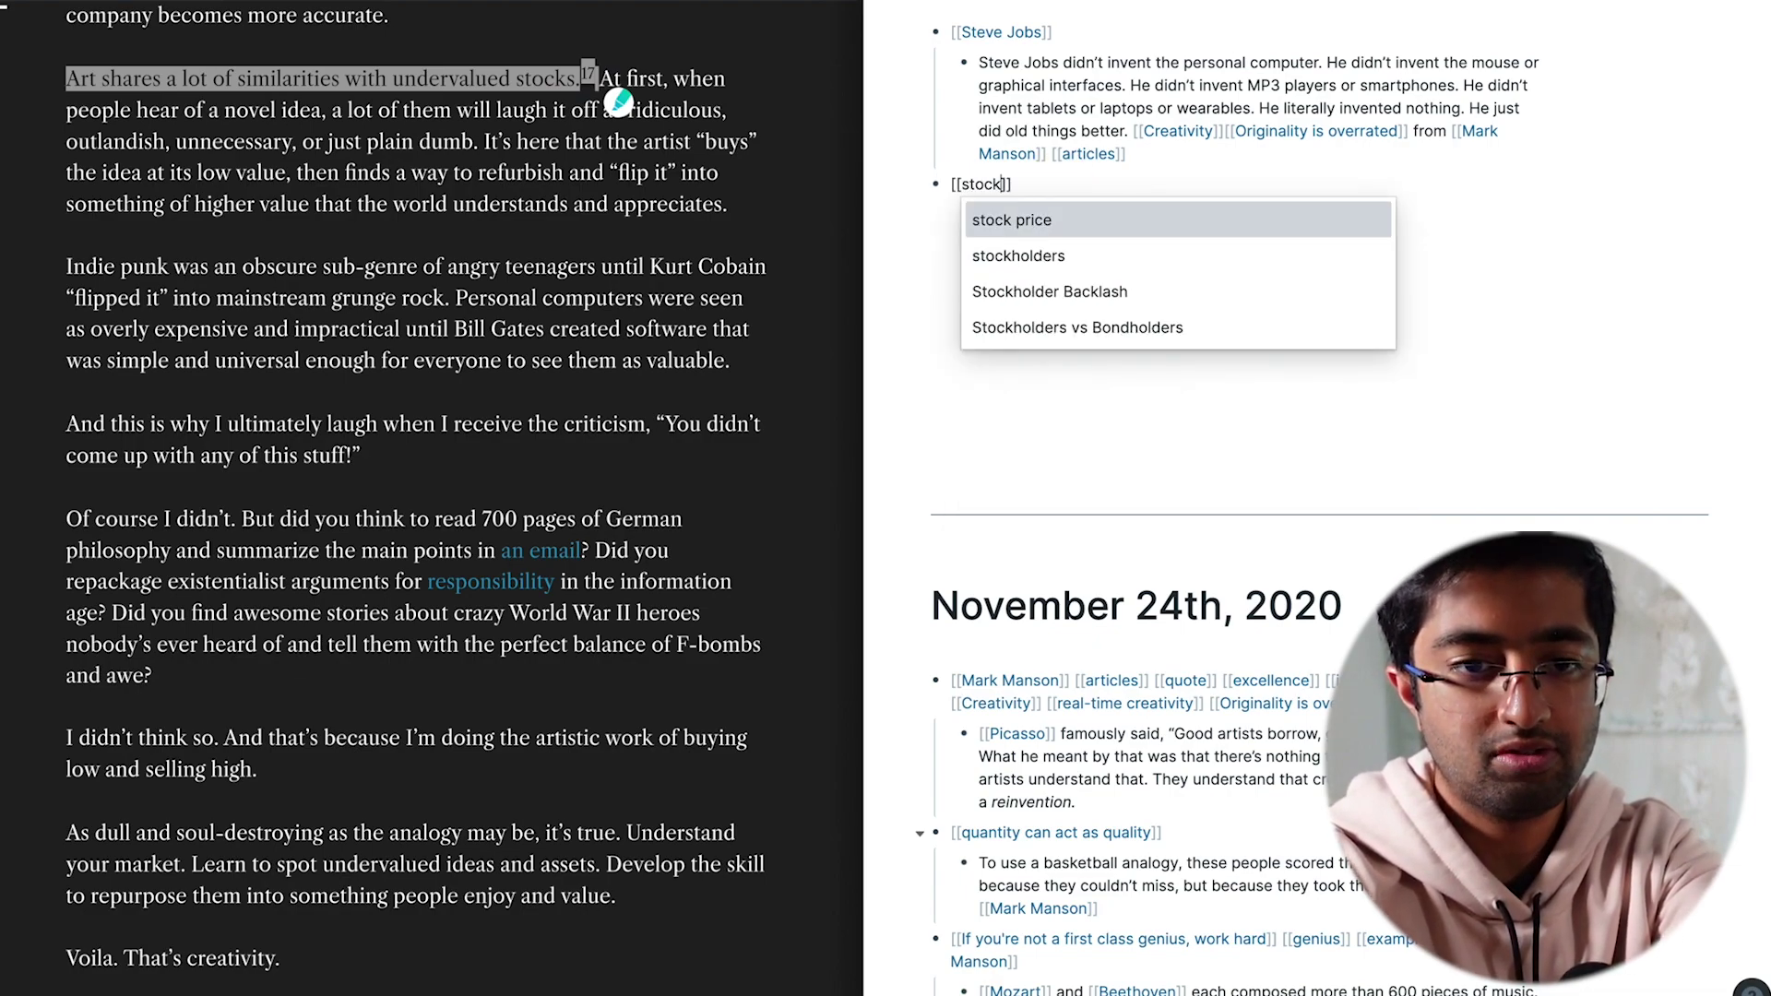
{"action": "key", "text": "Return"}
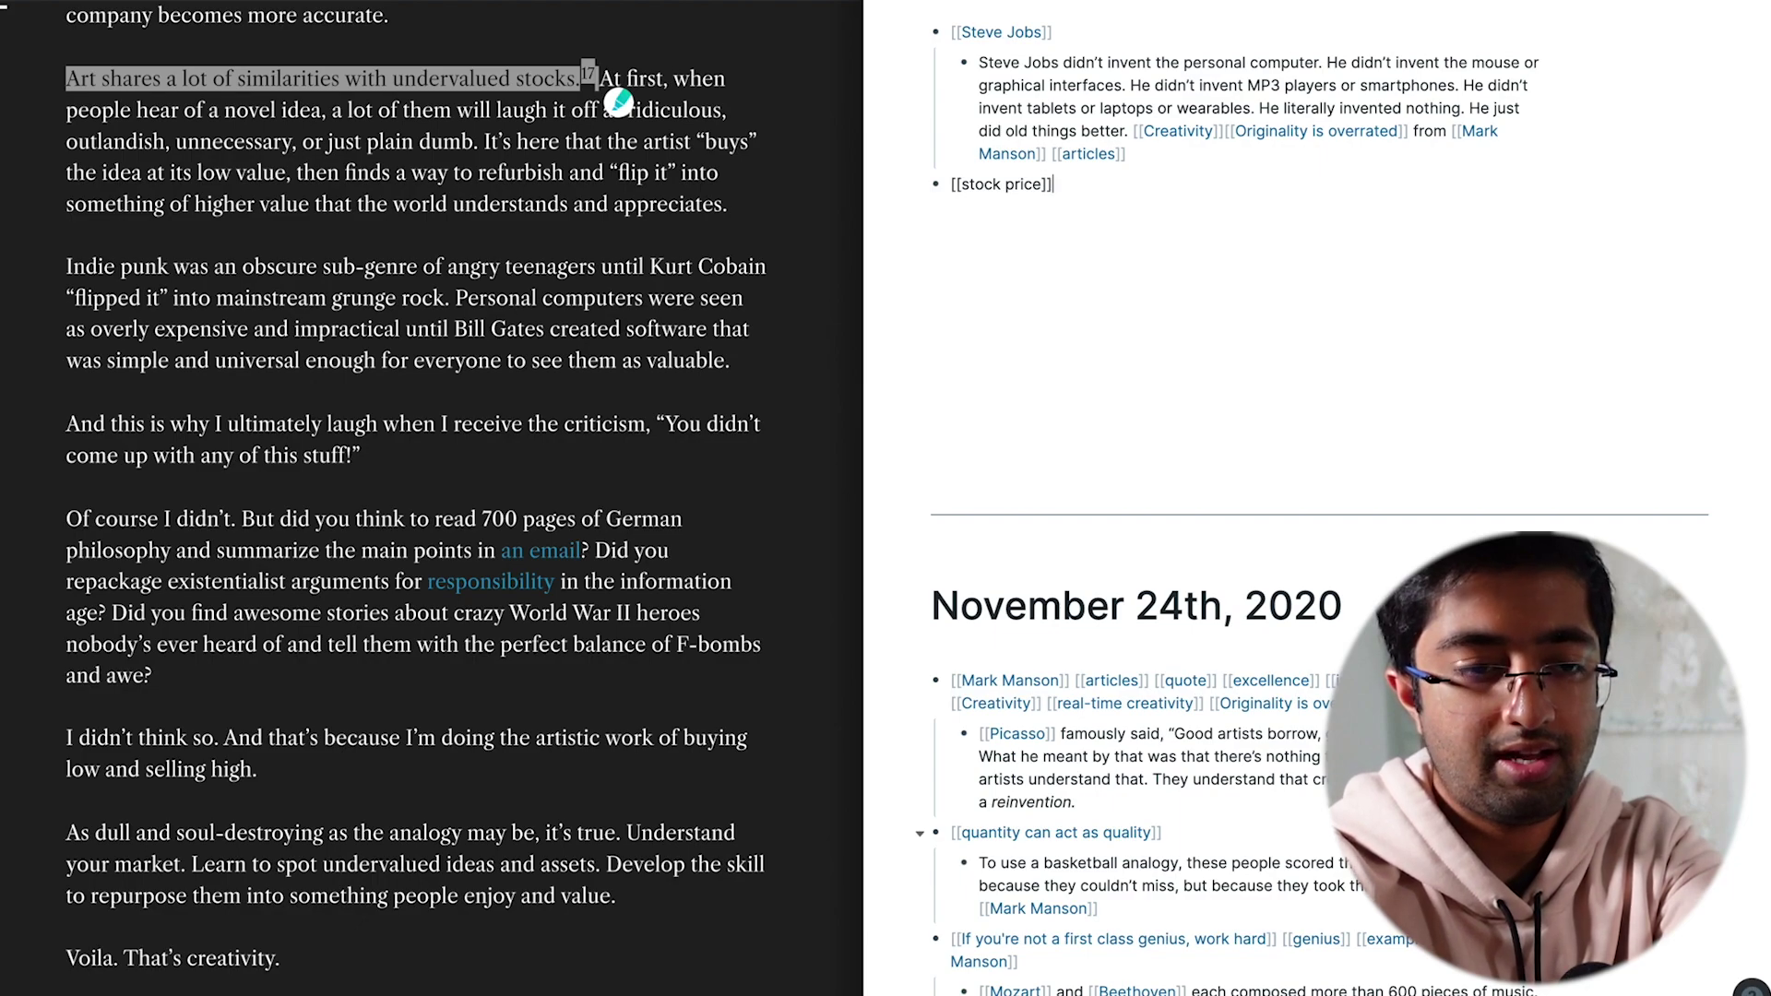
{"action": "type", "text": "[[stock"}
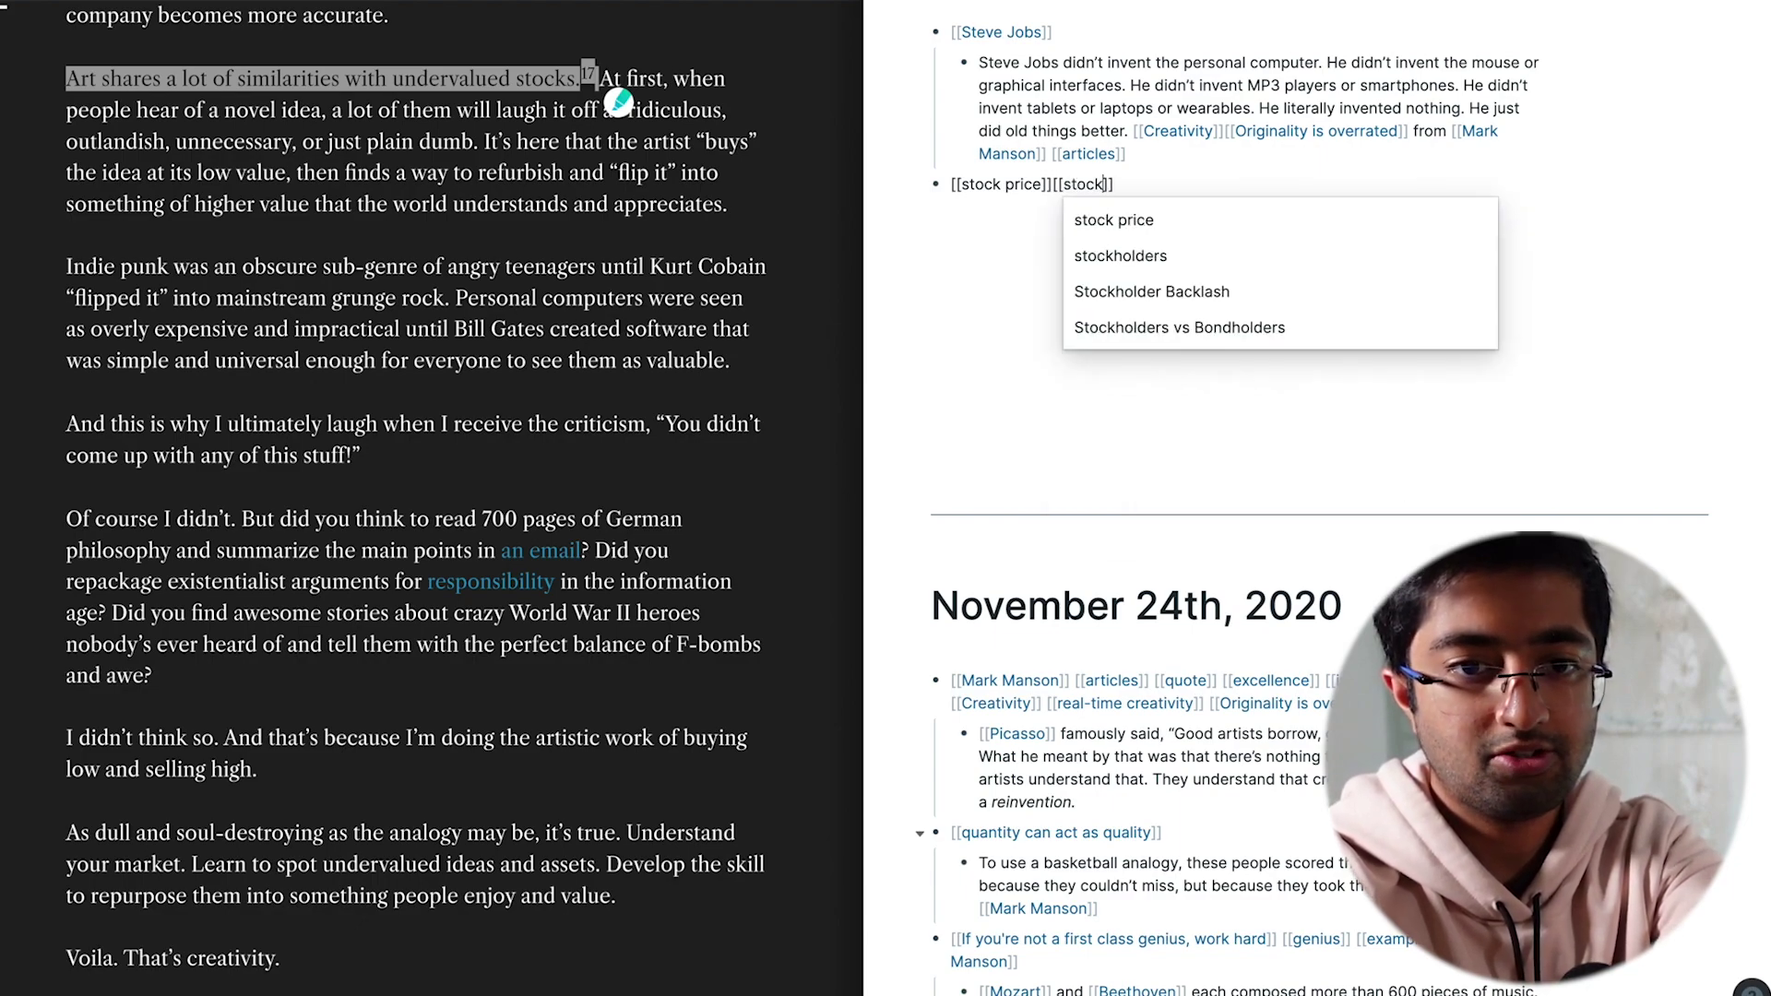
{"action": "key", "text": "Down"}
{"action": "key", "text": "Down"}
{"action": "key", "text": "Down"}
{"action": "key", "text": "Down"}
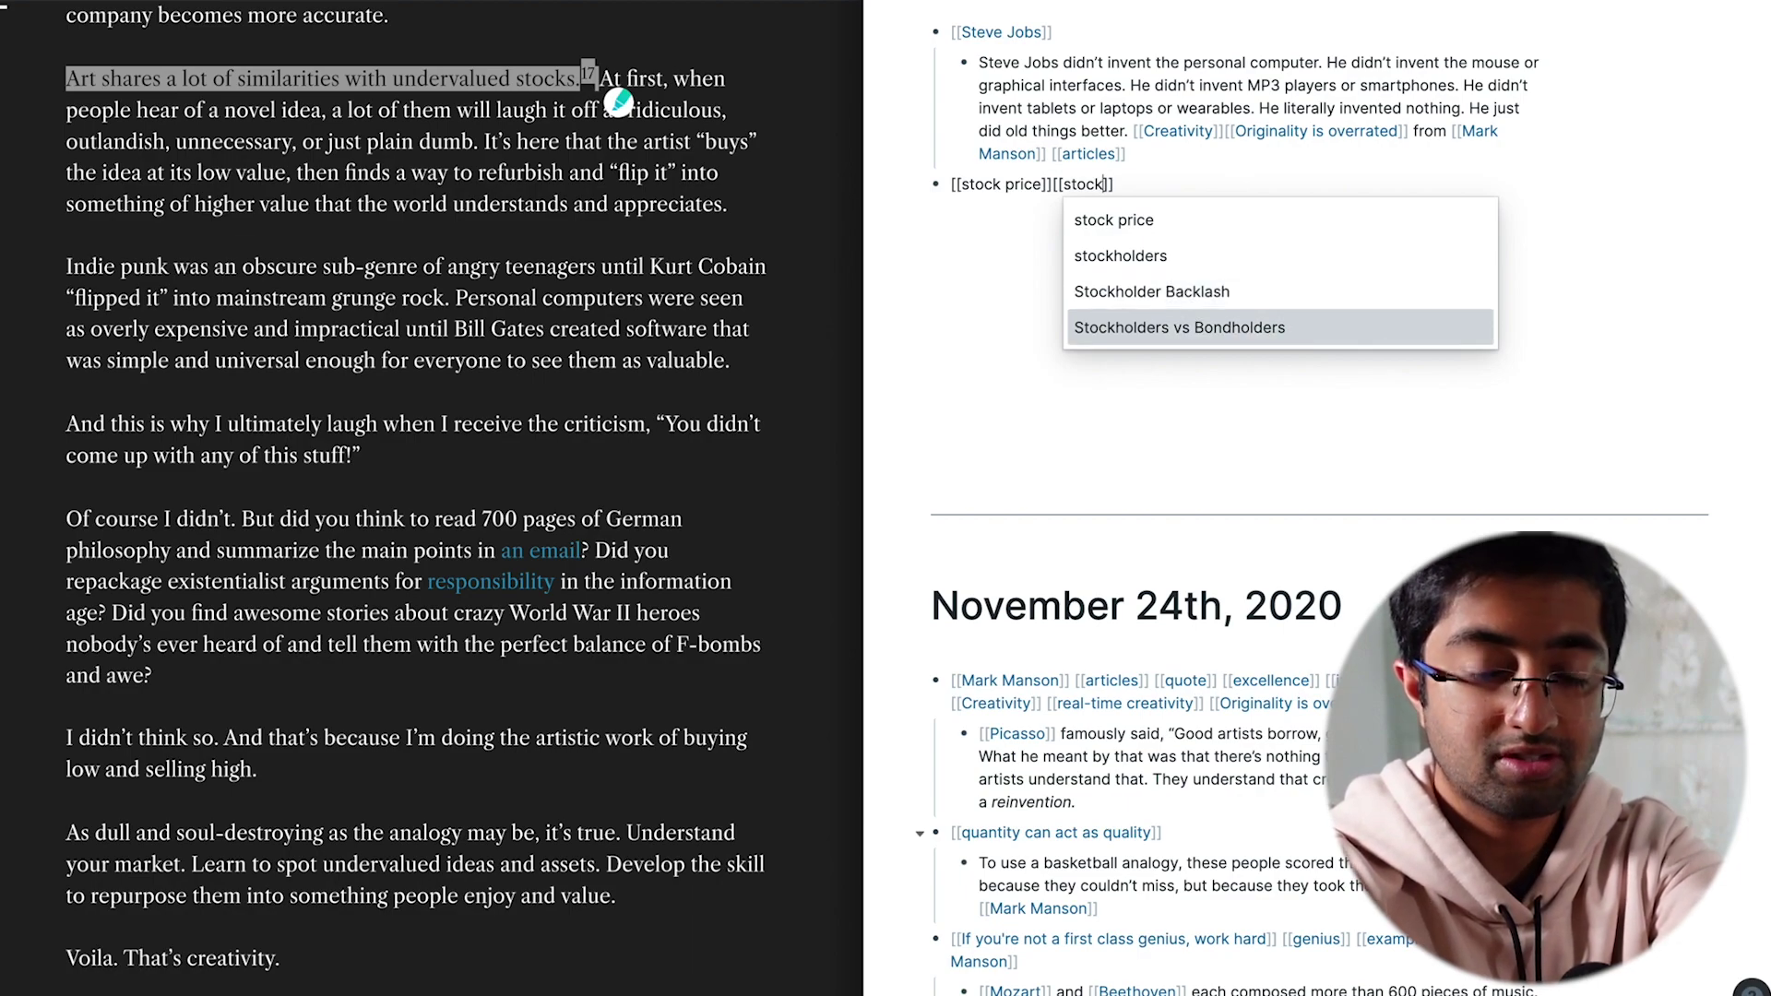
{"action": "key", "text": "BackSpace"}
{"action": "key", "text": "BackSpace"}
{"action": "key", "text": "BackSpace"}
{"action": "key", "text": "BackSpace"}
{"action": "key", "text": "BackSpace"}
{"action": "key", "text": "BackSpace"}
{"action": "key", "text": "BackSpace"}
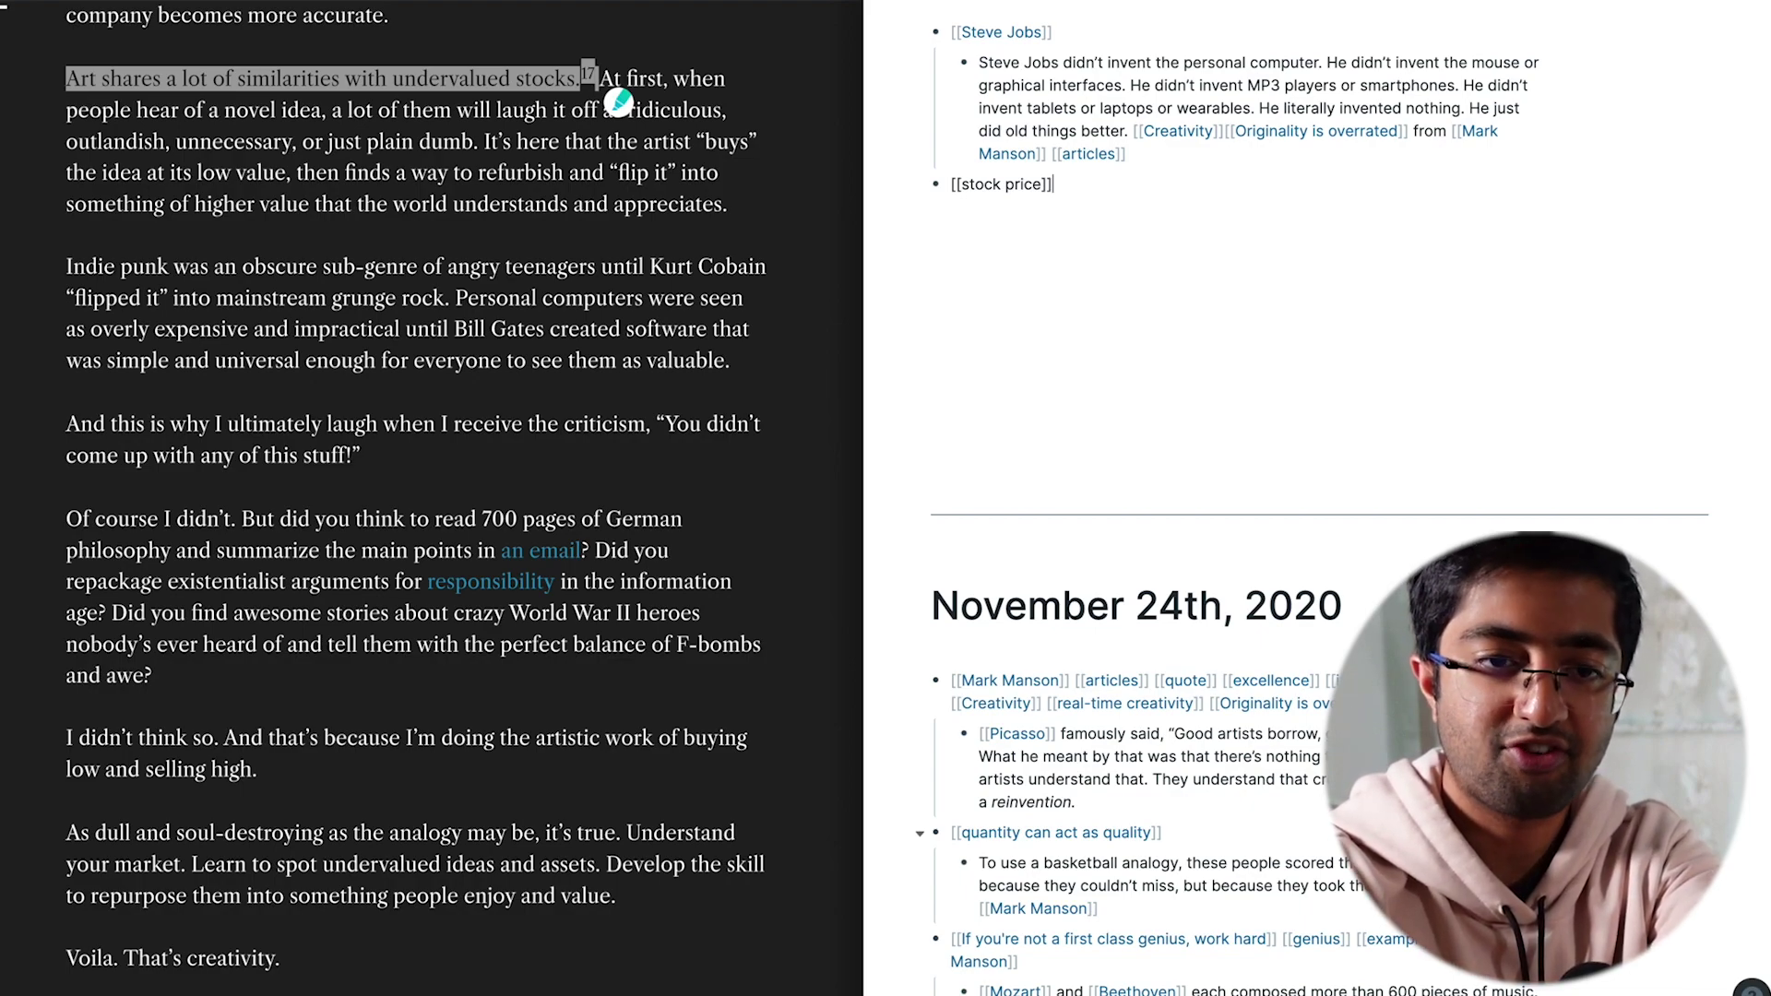
Add the link [[Arts]] after [[stock price]] and nest the copied sentence beneath, followed by an empty top-level block
{"action": "type", "text": "[[Art"}
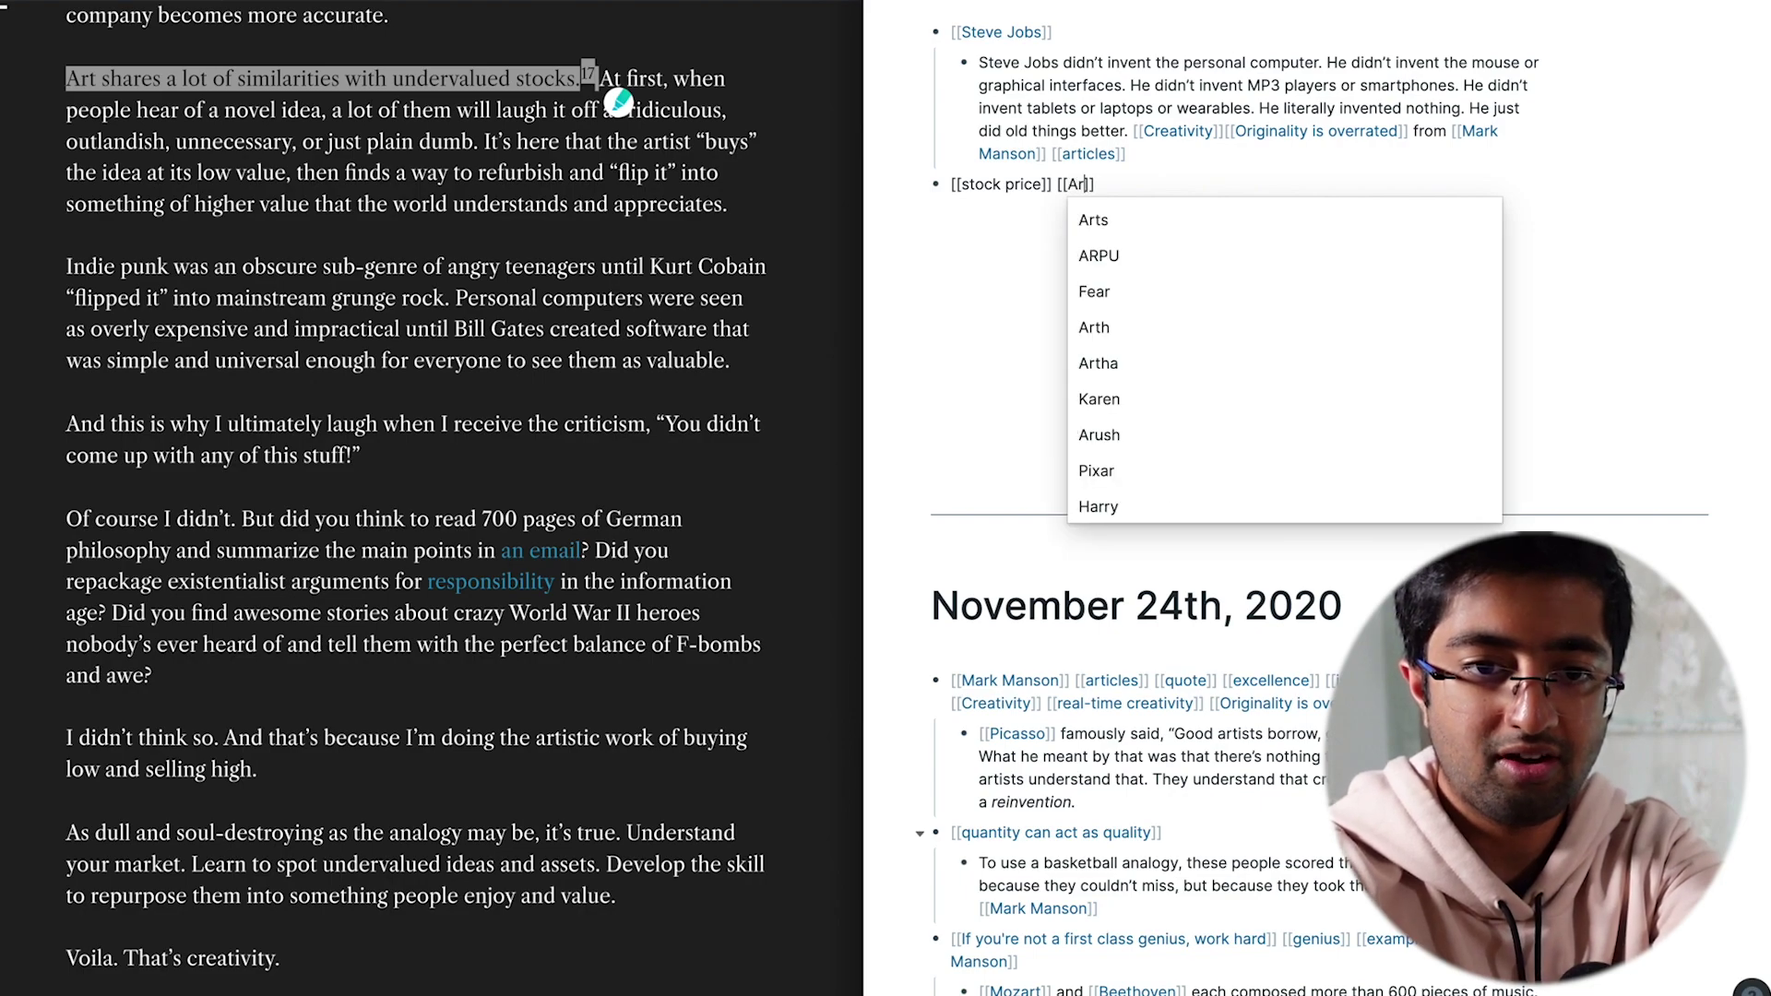
{"action": "key", "text": "Return"}
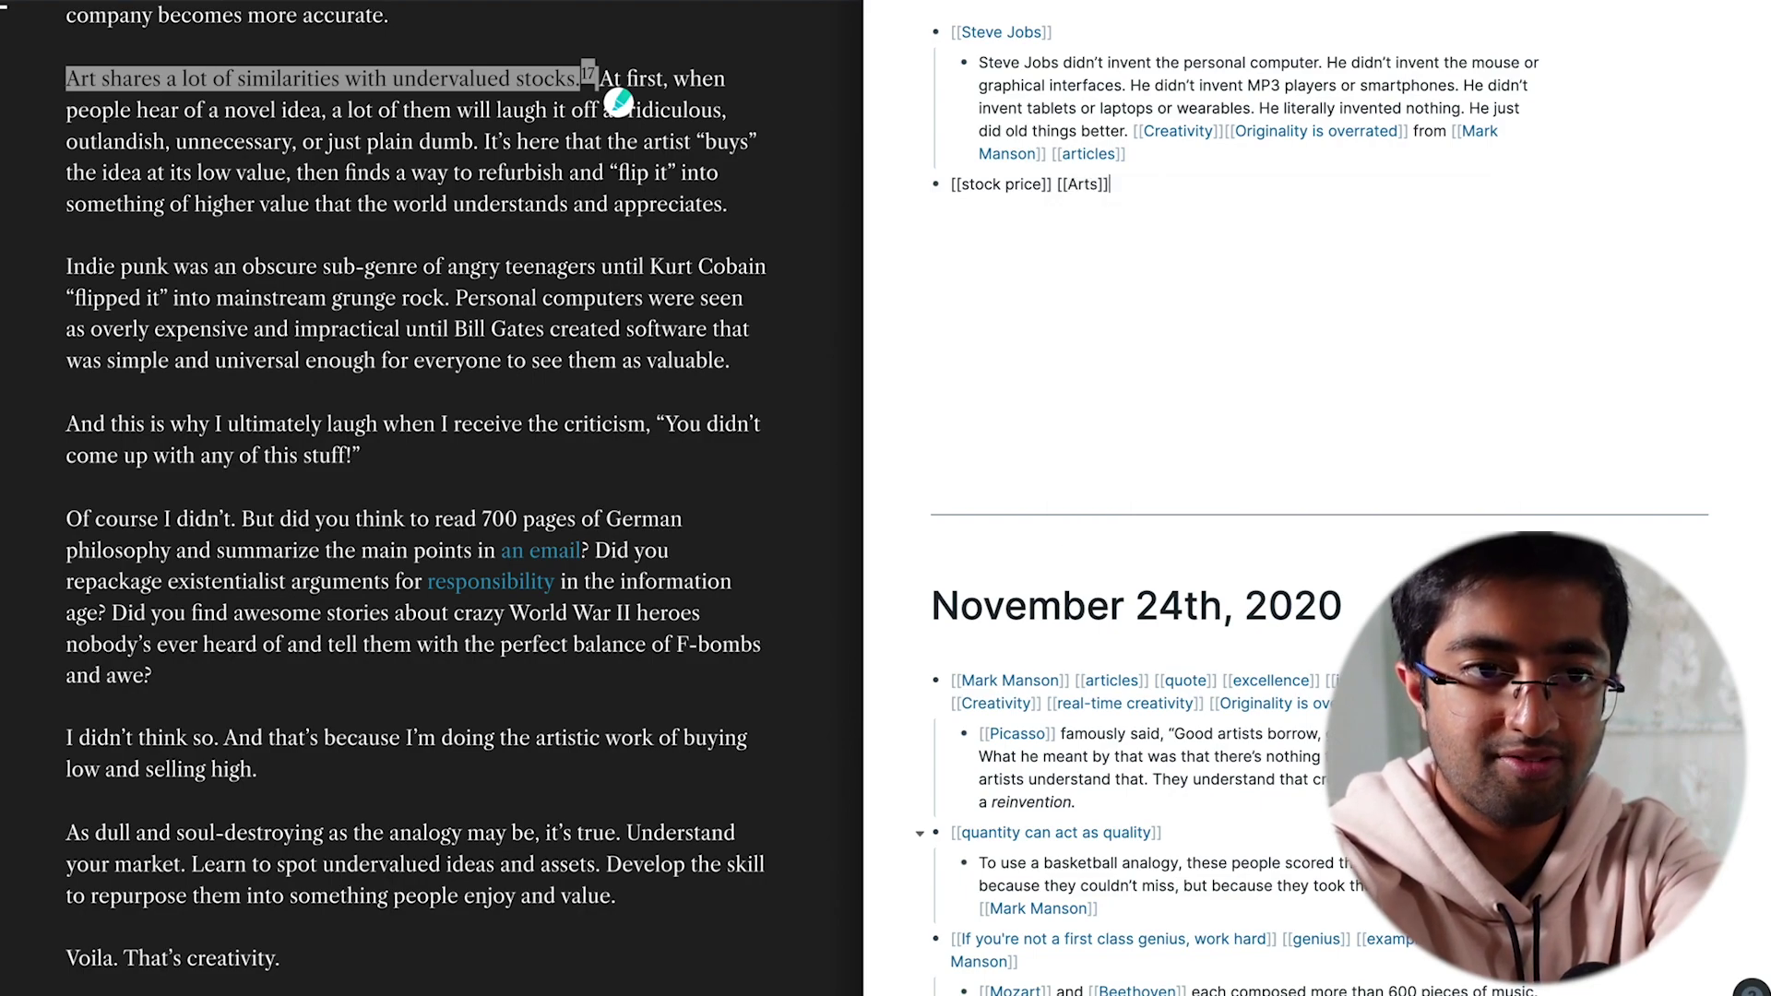
{"action": "key", "text": "Return"}
{"action": "key", "text": "Tab"}
{"action": "type", "text": "Art shares a lot of similarities with undervalued stocks.[17](https://markmanson.net/boring-ways-to-become-more-creative?utm_content=buffer8f7ff&utm_medium=social&utm_source=twitter&utm_campaign=twitter-posts#footnote-17)"}
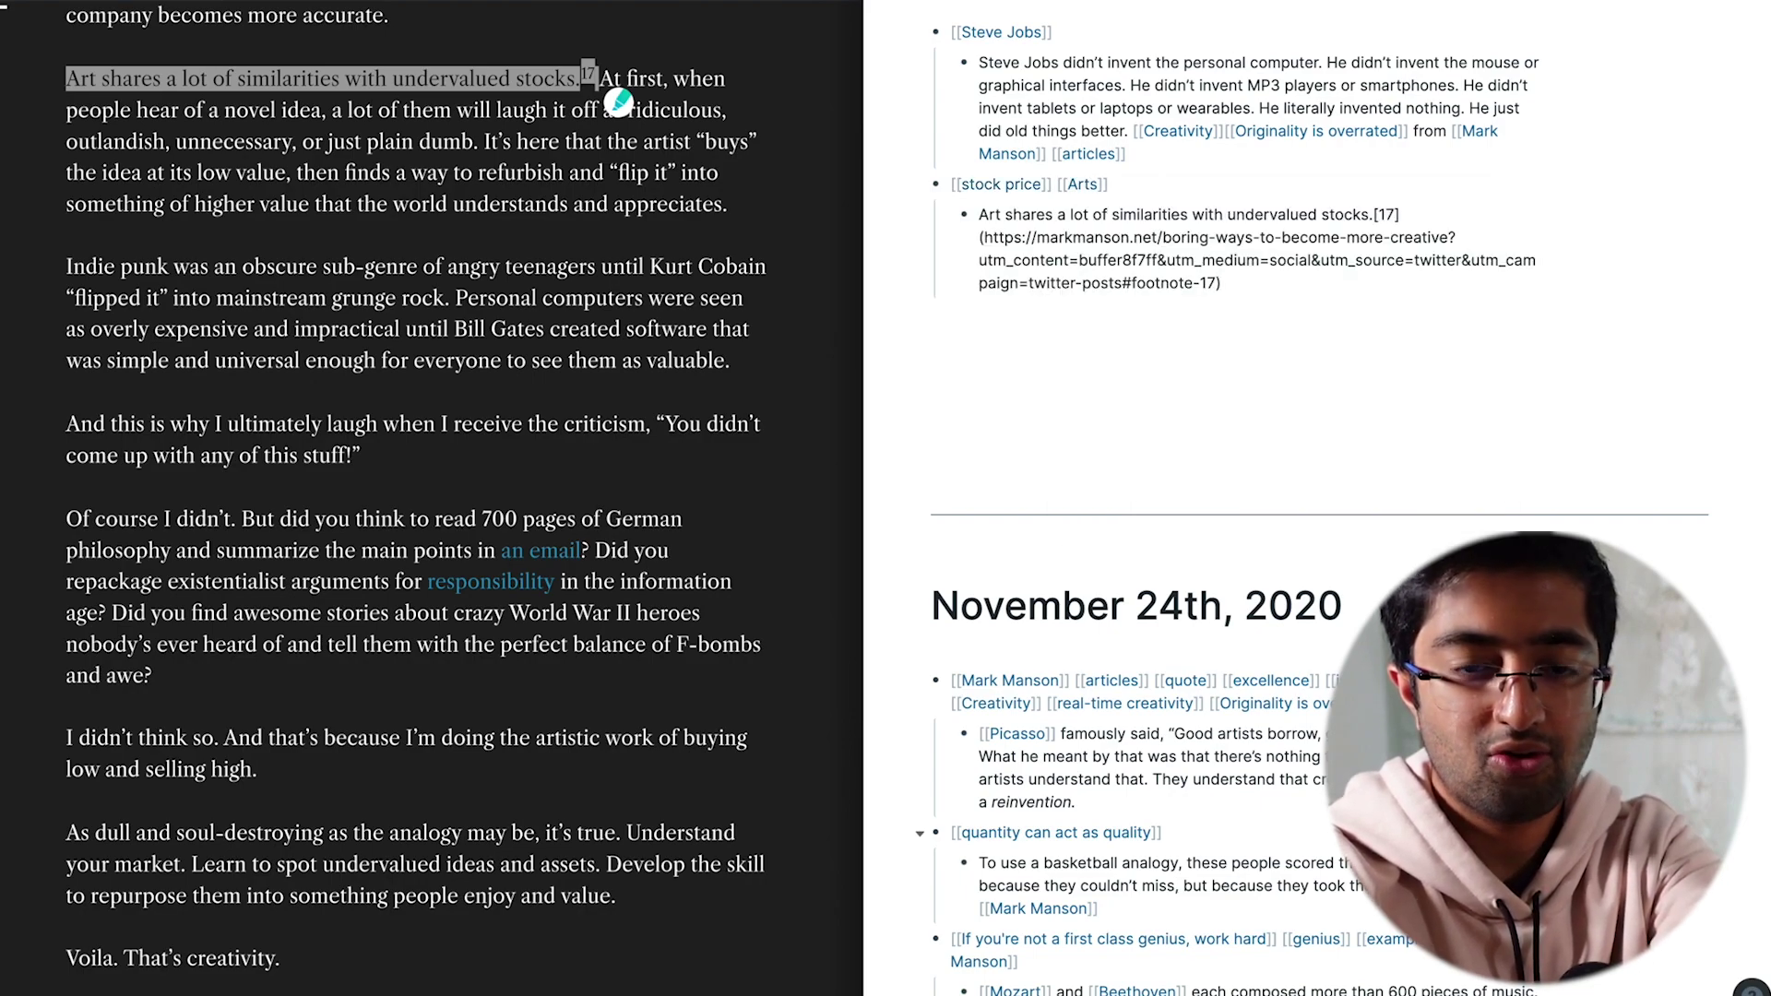
{"action": "key", "text": "Return"}
{"action": "key", "text": "shift+Tab"}
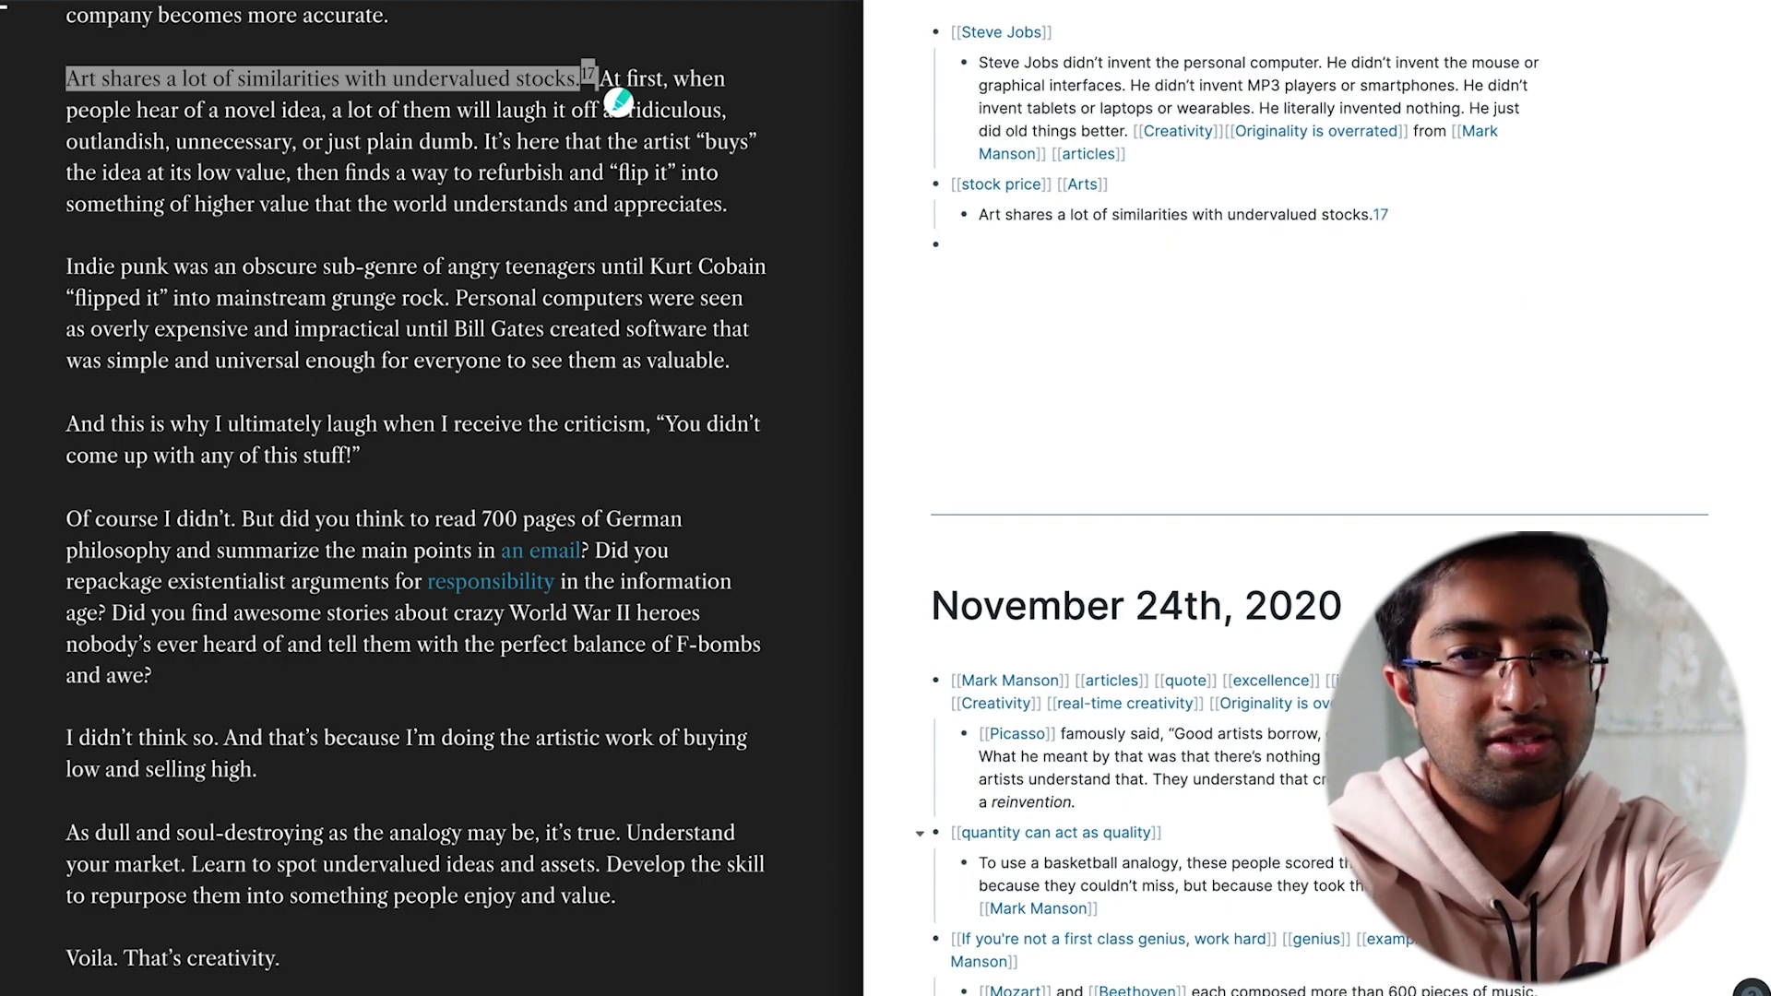
Leave the Newsletter block and go back to the November 25th page to review its Steve Jobs and stock price notes
{"action": "left_click", "coordinate": [694, 198]}
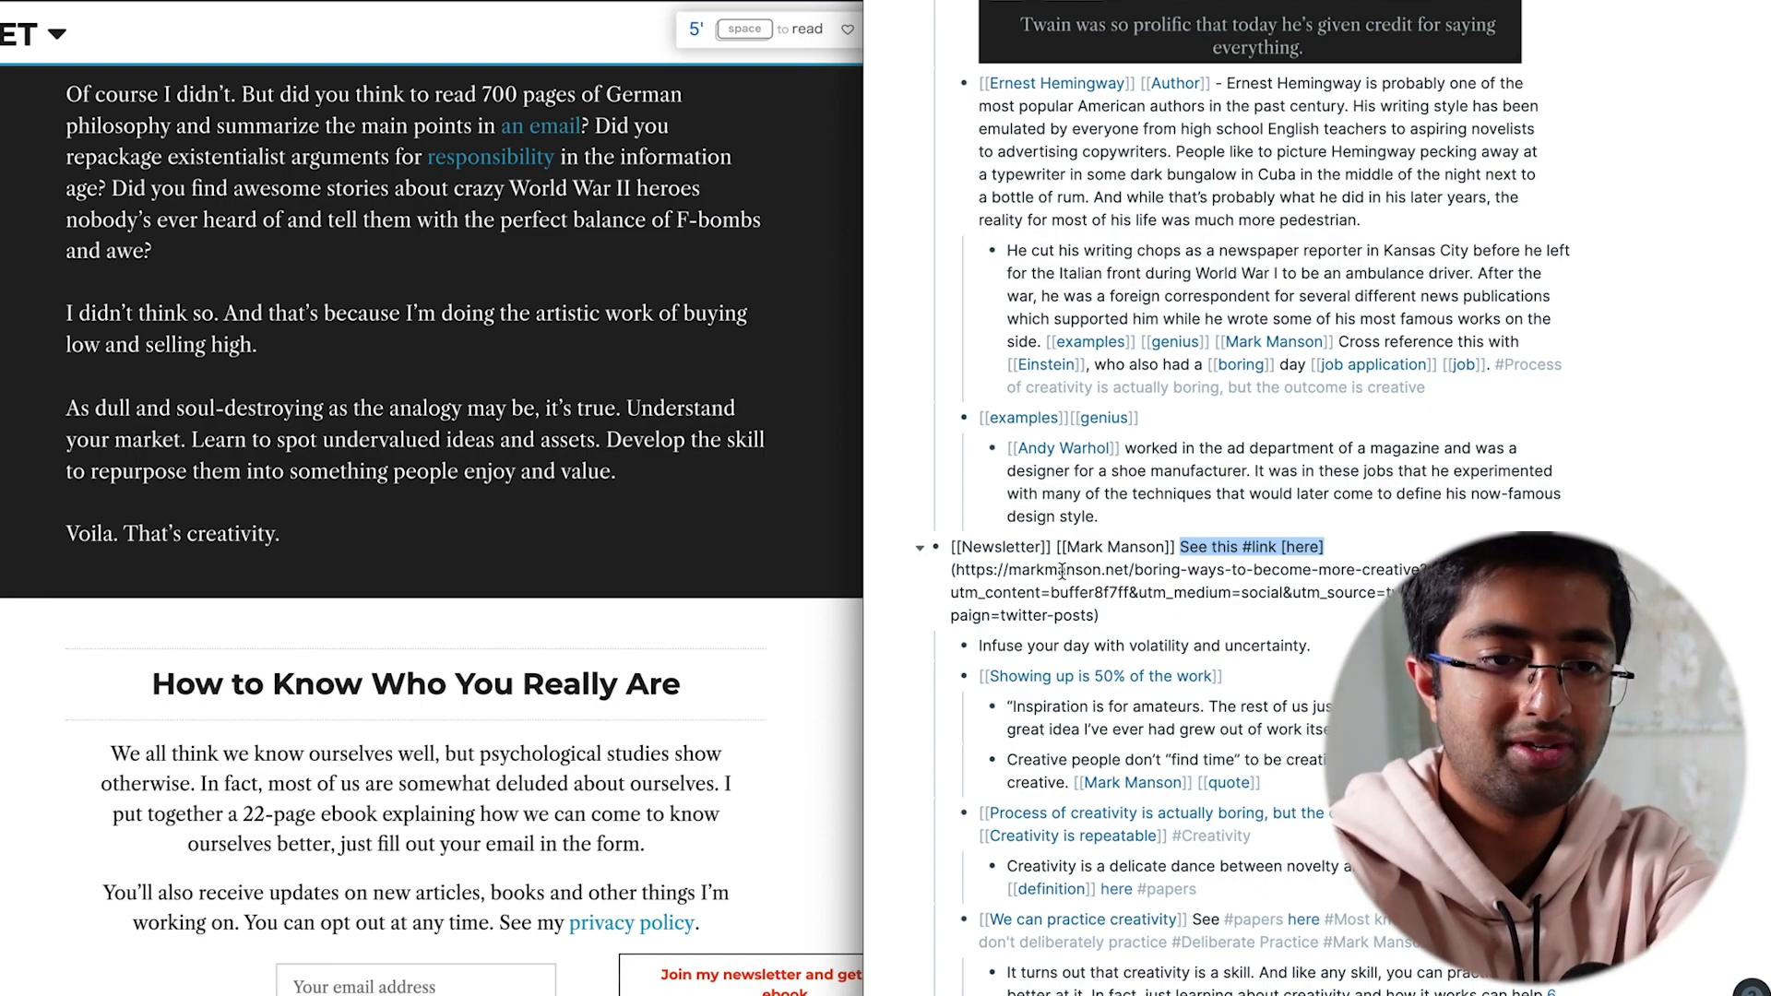
{"action": "left_click", "coordinate": [900, 472]}
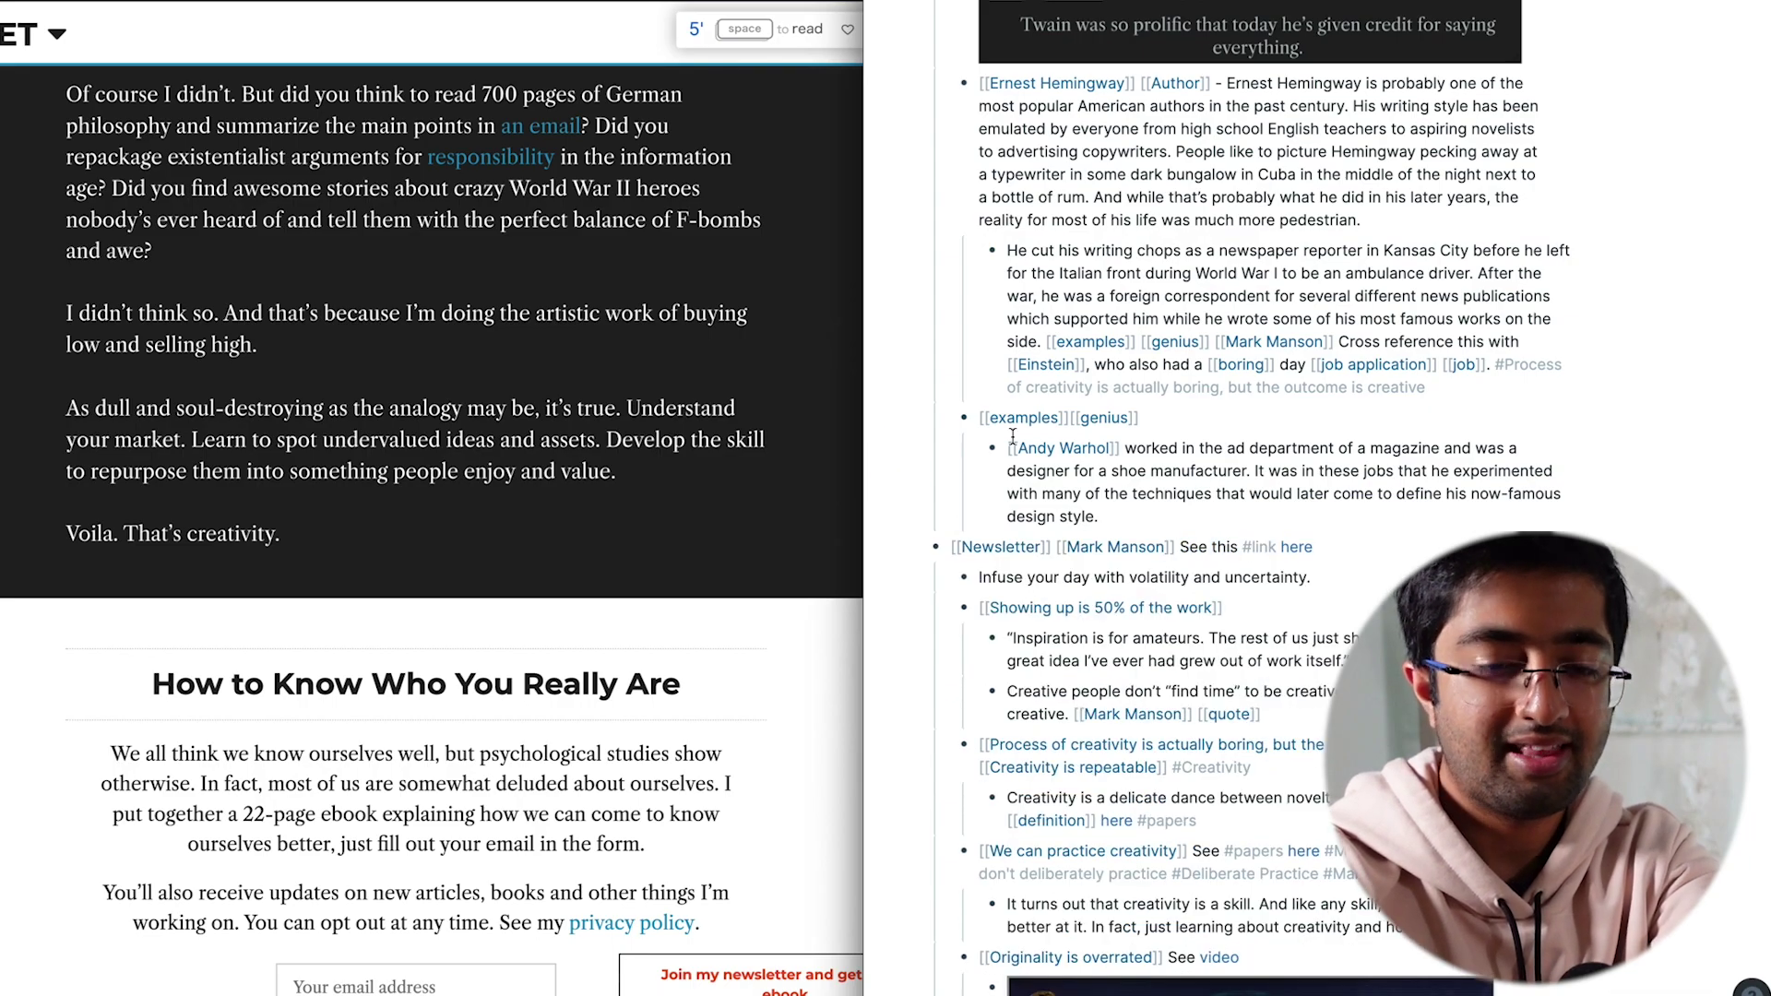
{"action": "scroll", "coordinate": [1012, 437], "scroll_direction": "up", "scroll_amount": 10}
{"action": "scroll", "coordinate": [1013, 436], "scroll_direction": "up", "scroll_amount": 8}
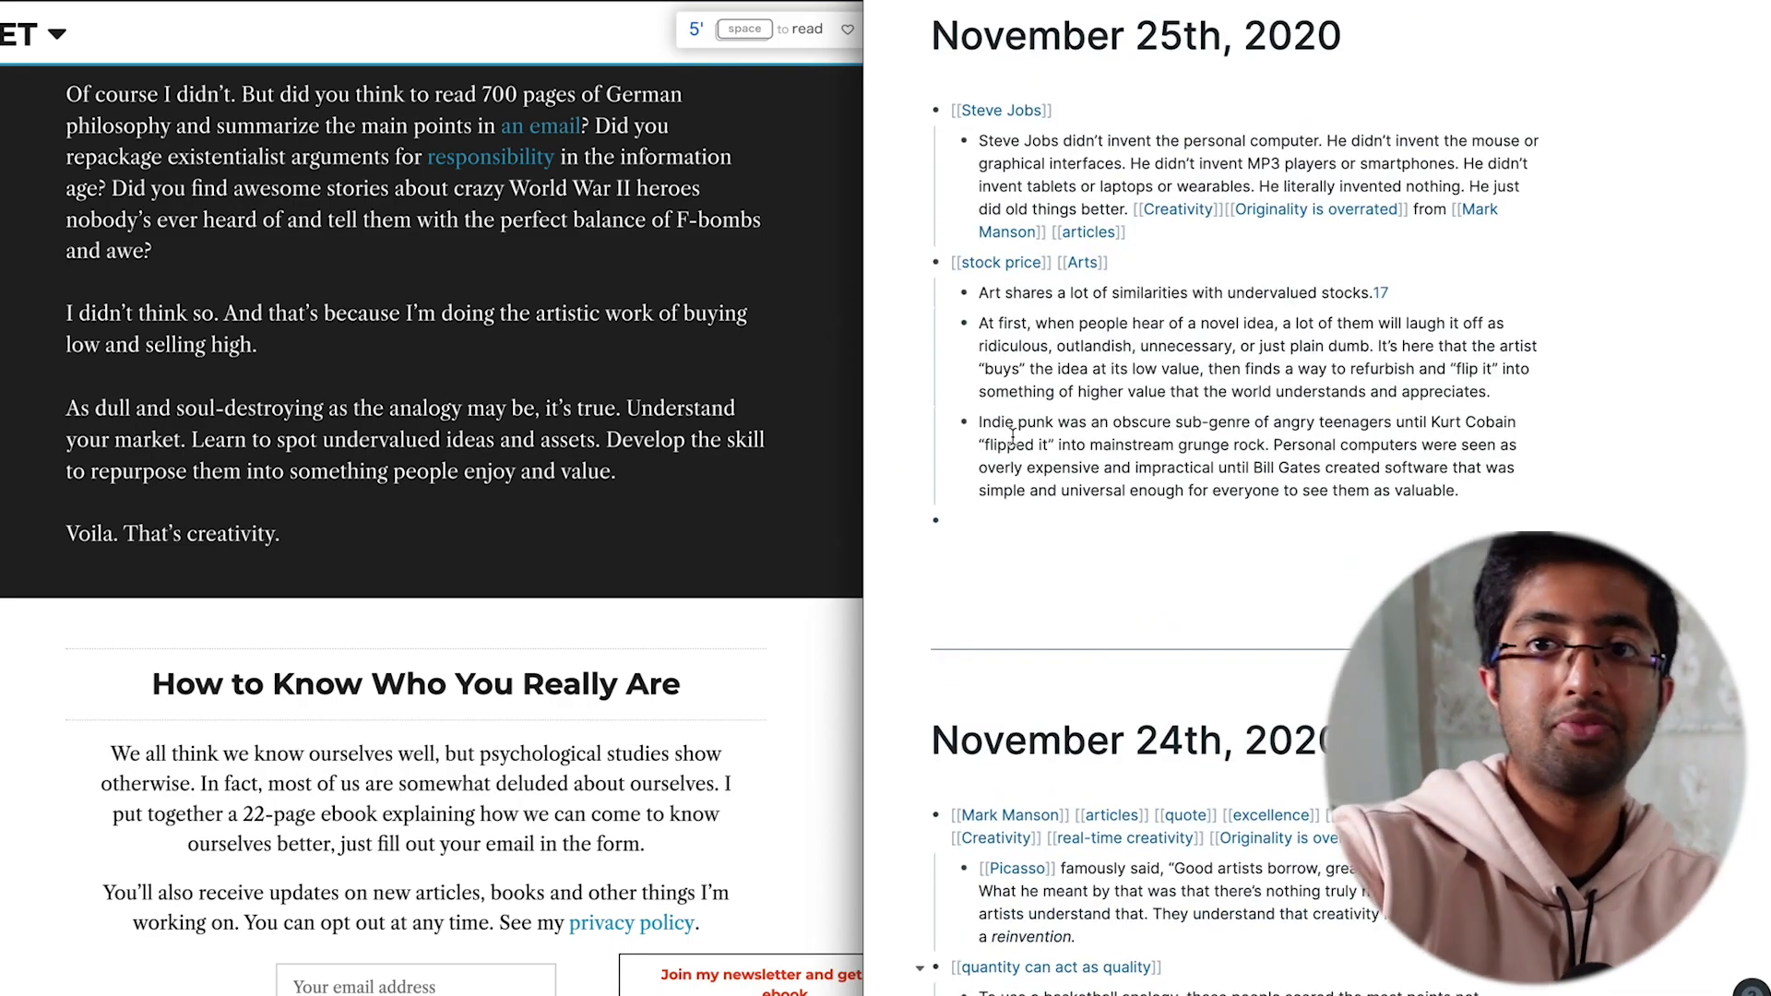